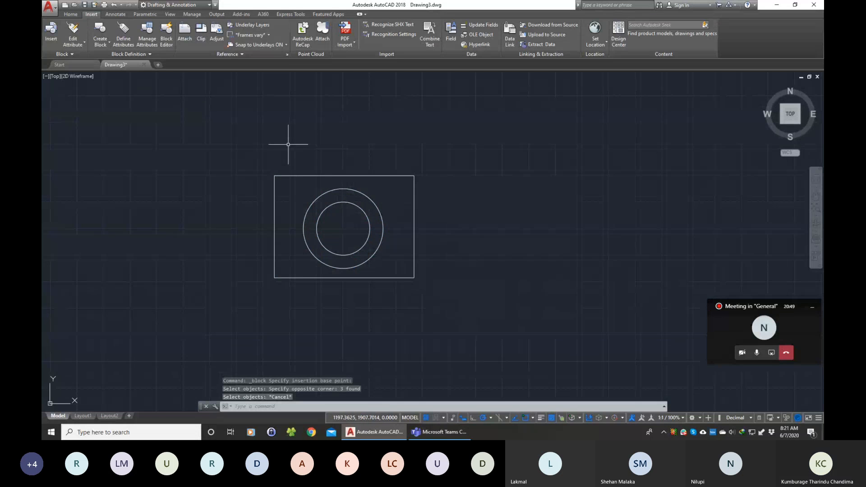
Start a block definition named B1 with its base point at the shared centre of the two circles.
left_click(103, 26)
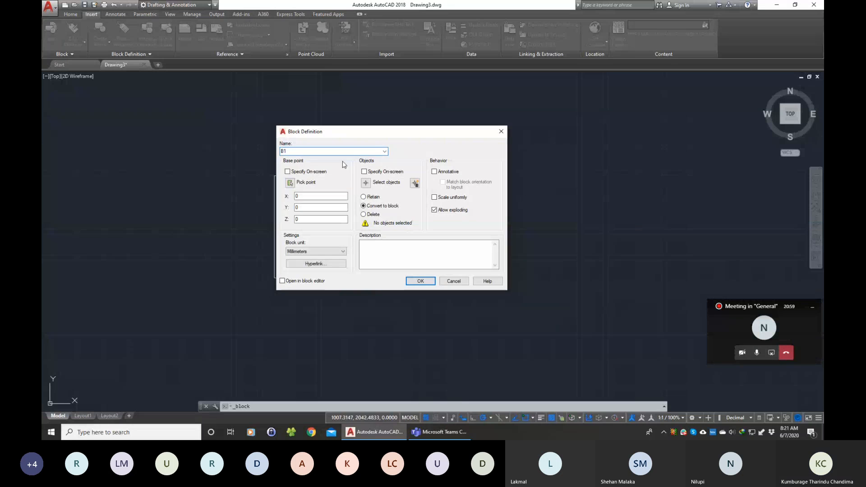
left_click(290, 182)
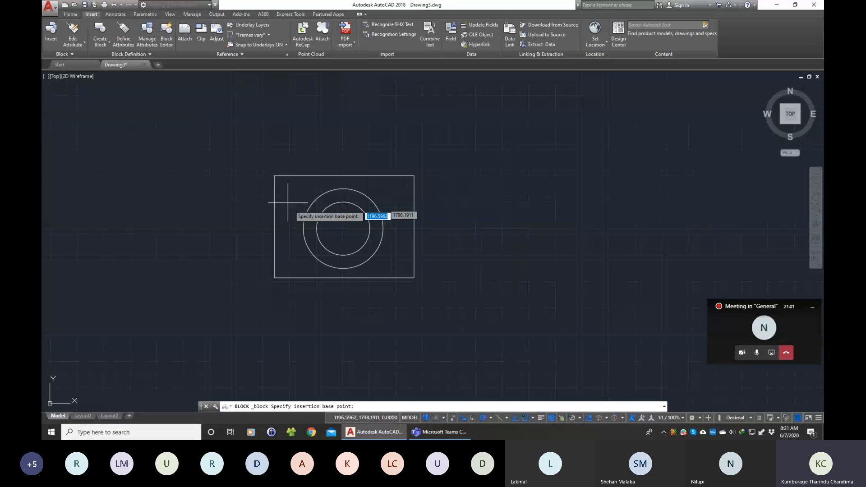
left_click(343, 228)
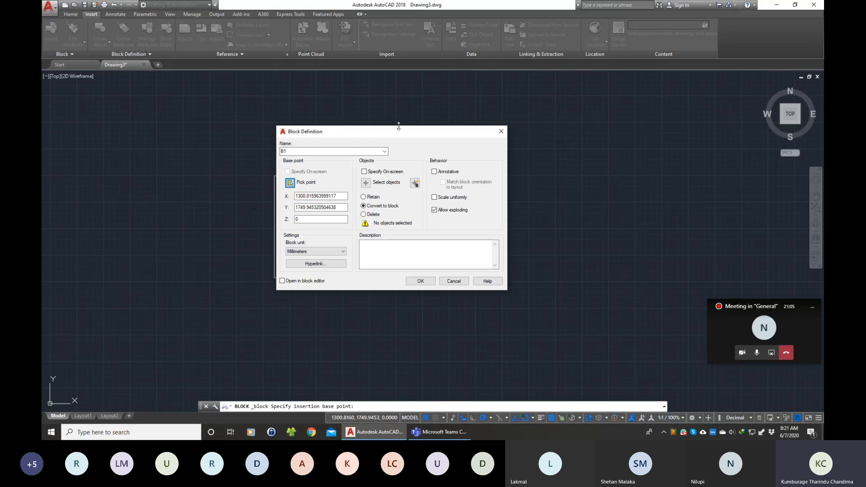
Select the rectangle and both circles as the block's objects and create the block, with the originals converted to it.
left_click(370, 183)
left_click(244, 158)
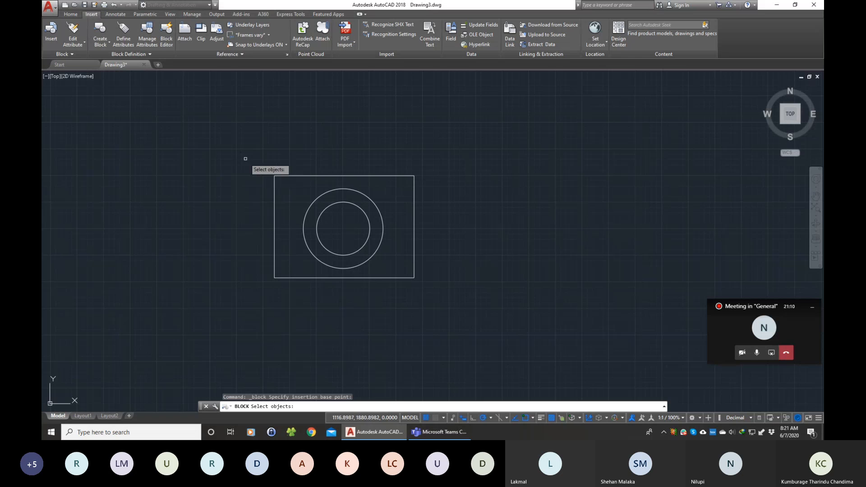
left_click(447, 295)
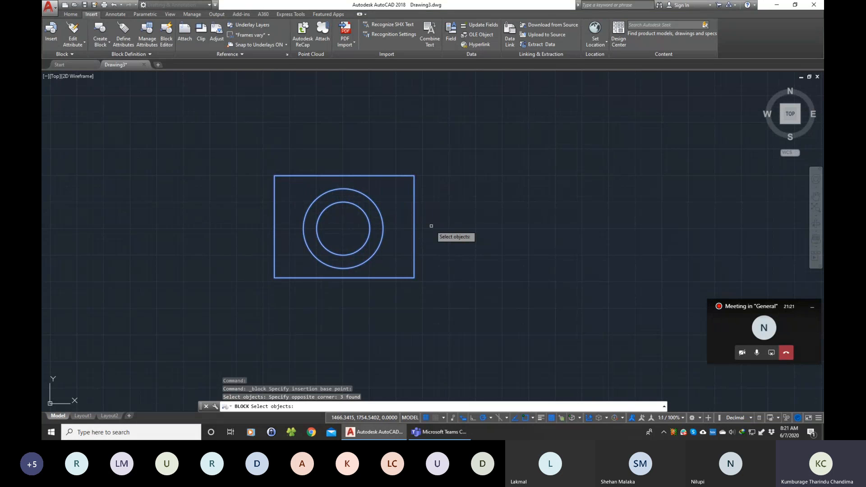
key("Return")
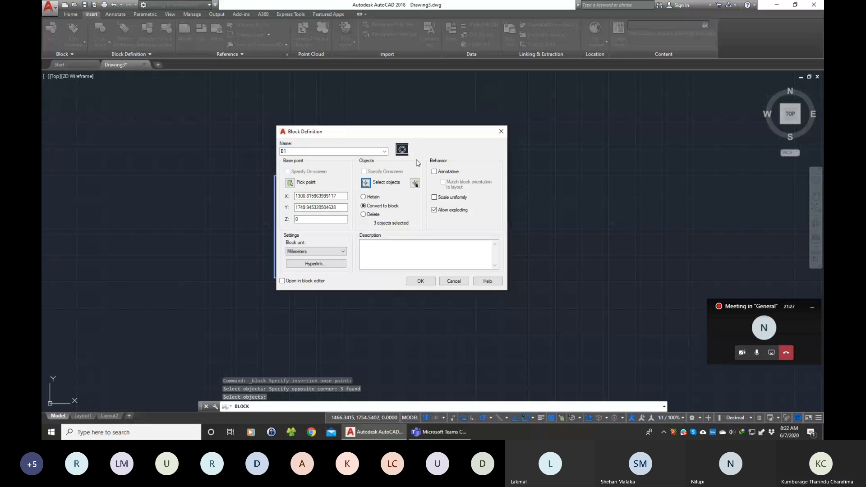
left_click_drag(408, 133, 515, 135)
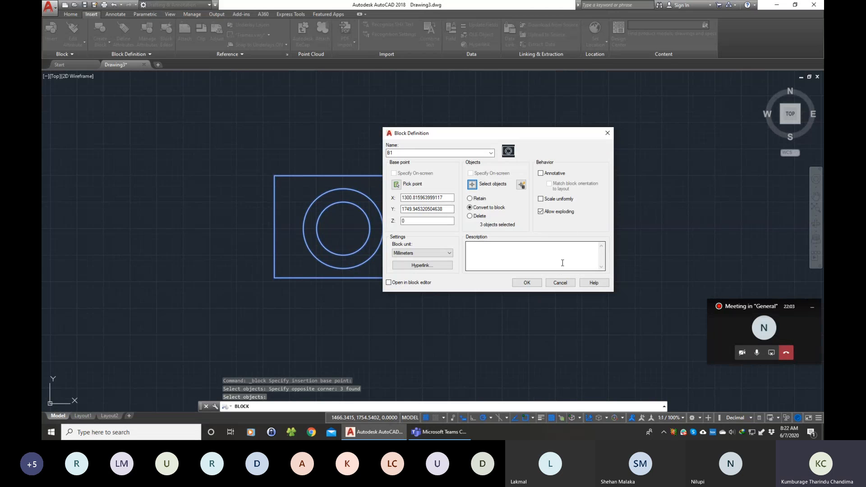
left_click(527, 283)
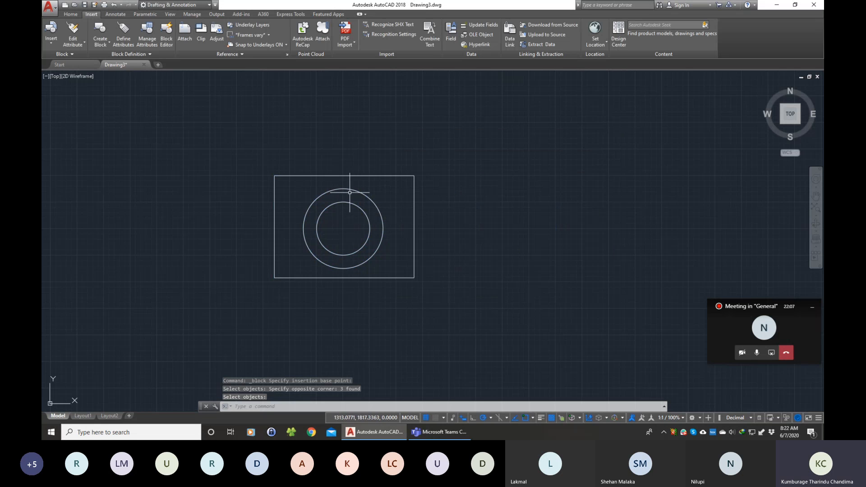
Select the new block by its outline and pick up its centre grip to examine how it behaves as one object.
left_click(352, 175)
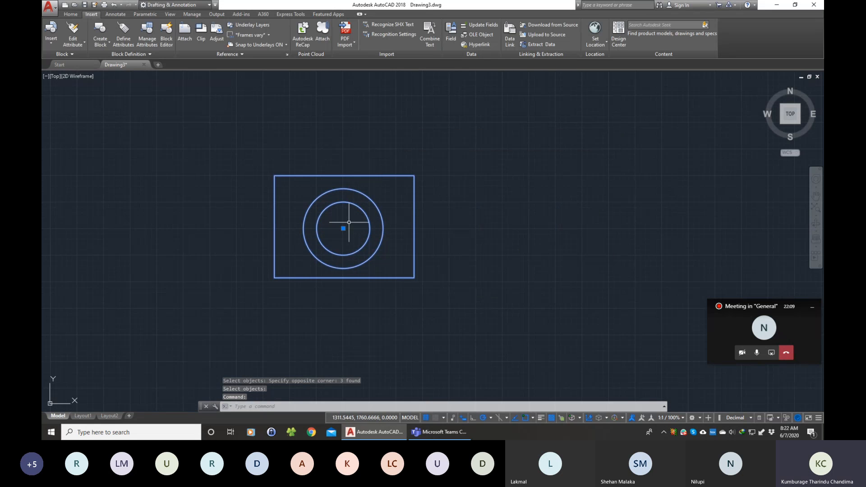
key("Escape")
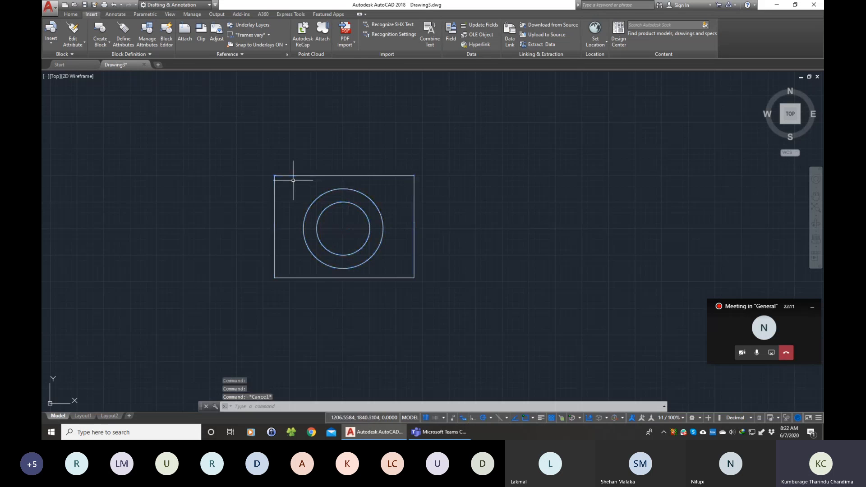
left_click(291, 177)
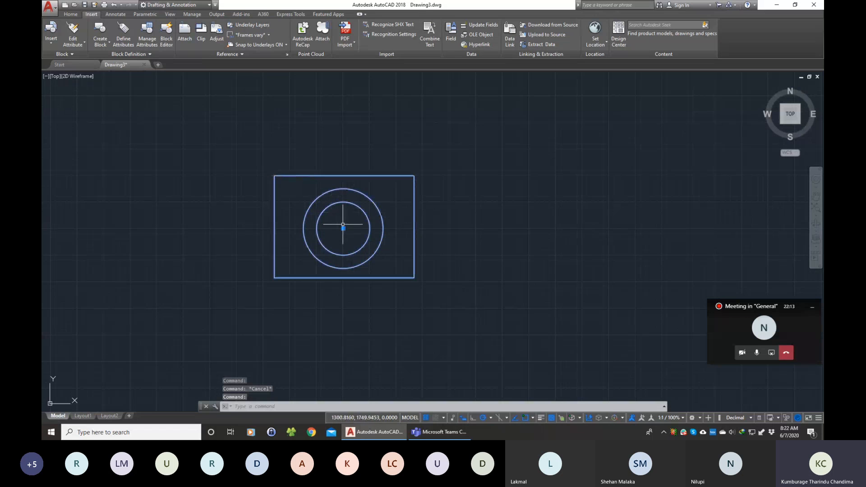
left_click(333, 204)
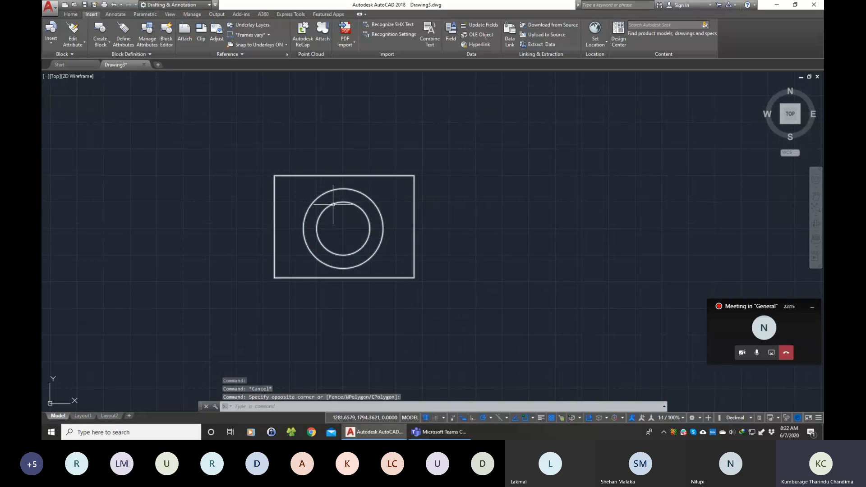
left_click(333, 204)
key("Escape")
left_click(315, 176)
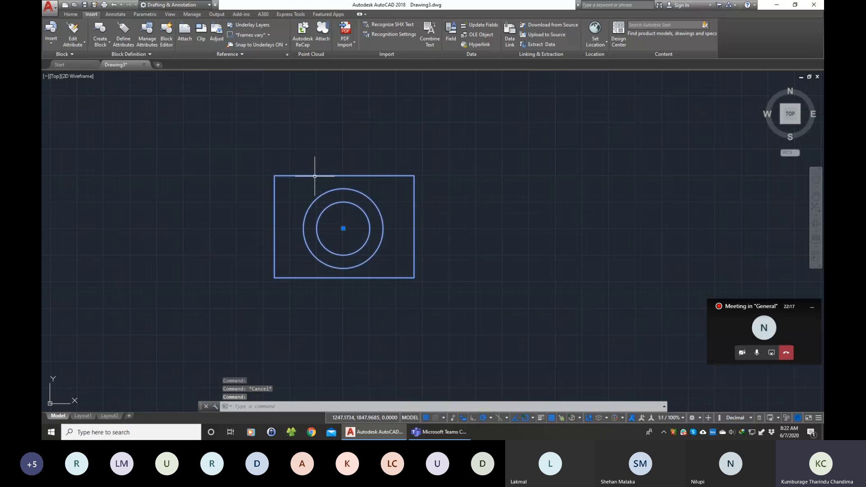
left_click(343, 228)
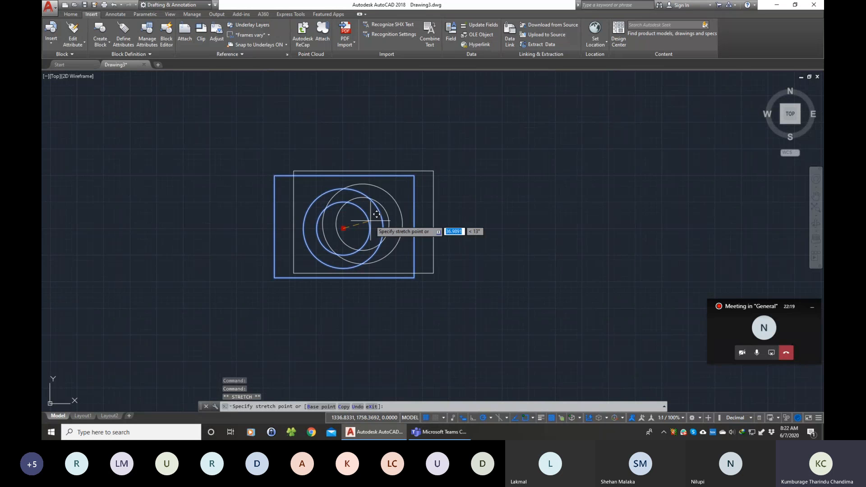
key("Escape")
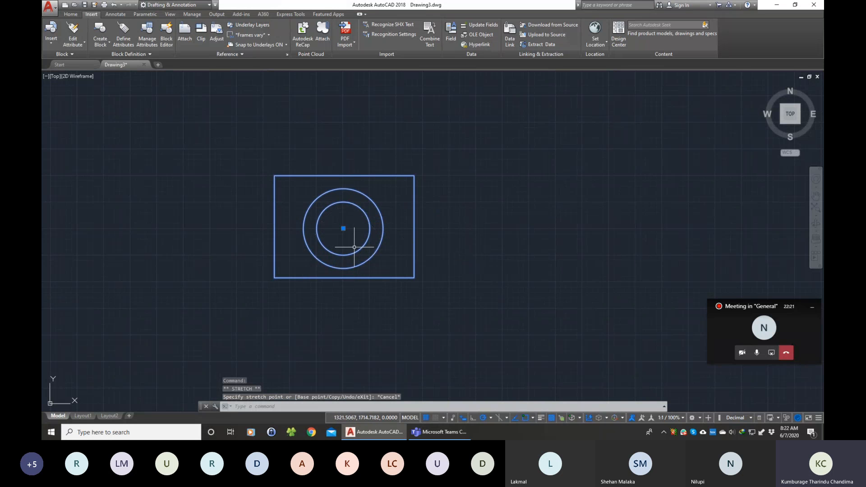
key("Escape")
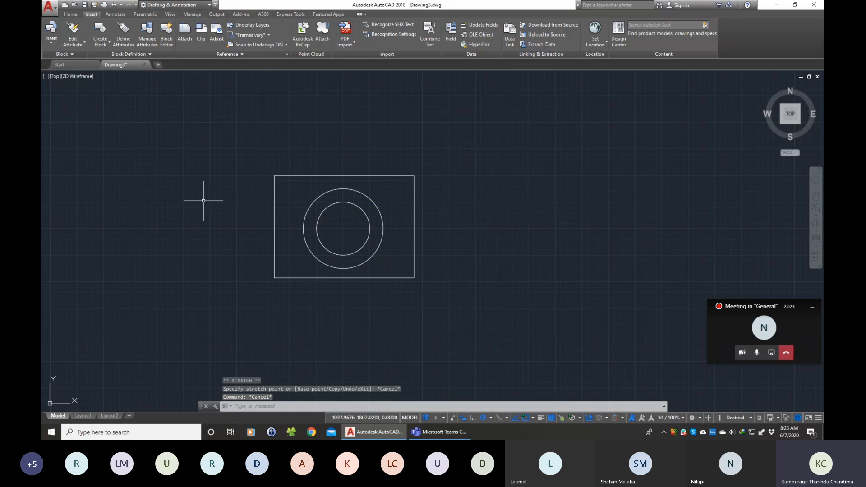
Insert a second B1 block beside the original, with its insertion point horizontally aligned with the original's circle centre.
scroll(508, 225, "down", 2)
scroll(547, 214, "up", 2)
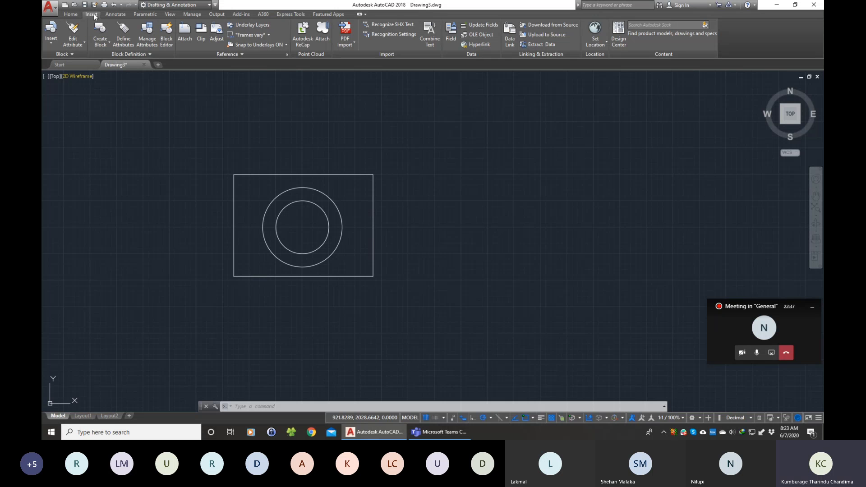
left_click(50, 29)
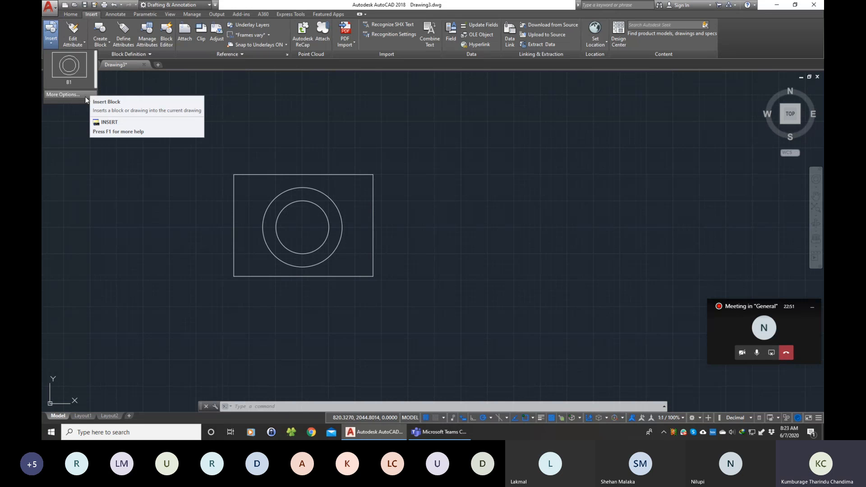
left_click(77, 75)
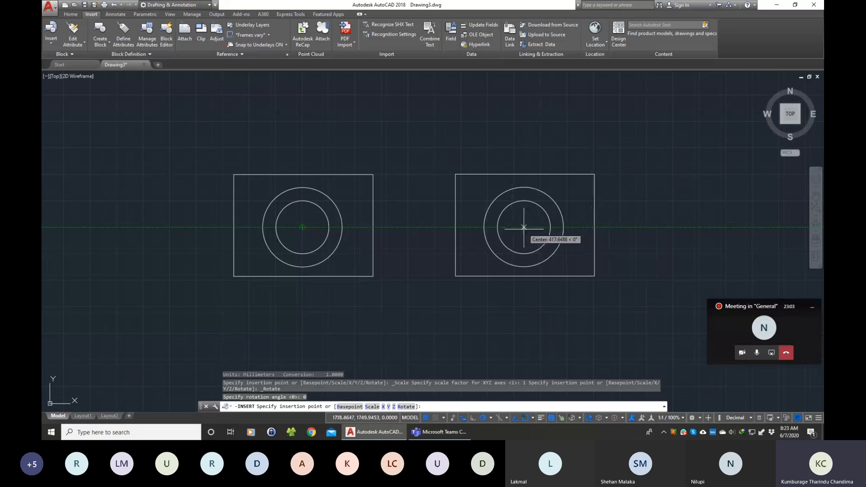
left_click(502, 227)
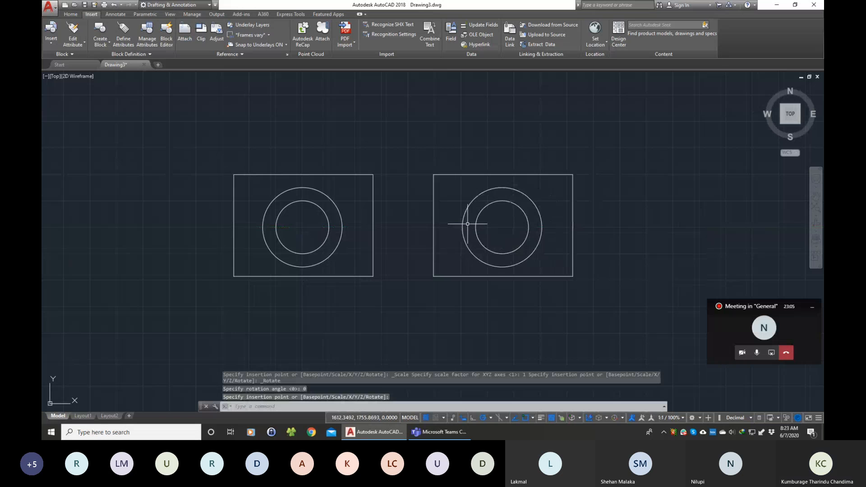
scroll(512, 235, "down", 2)
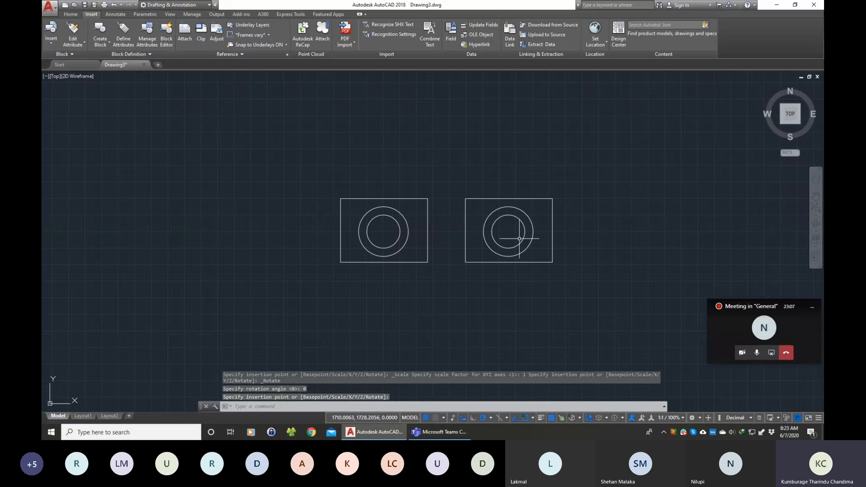
scroll(627, 237, "up", 2)
left_click(519, 199)
left_click(472, 149)
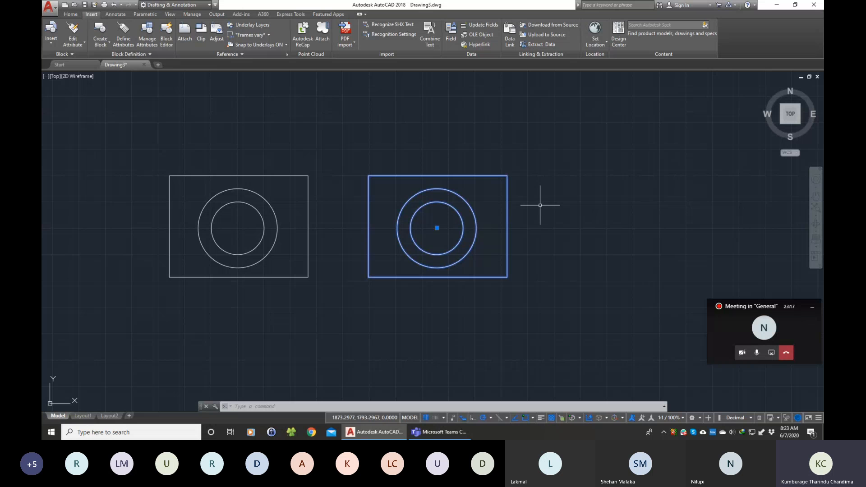
key("ctrl+c")
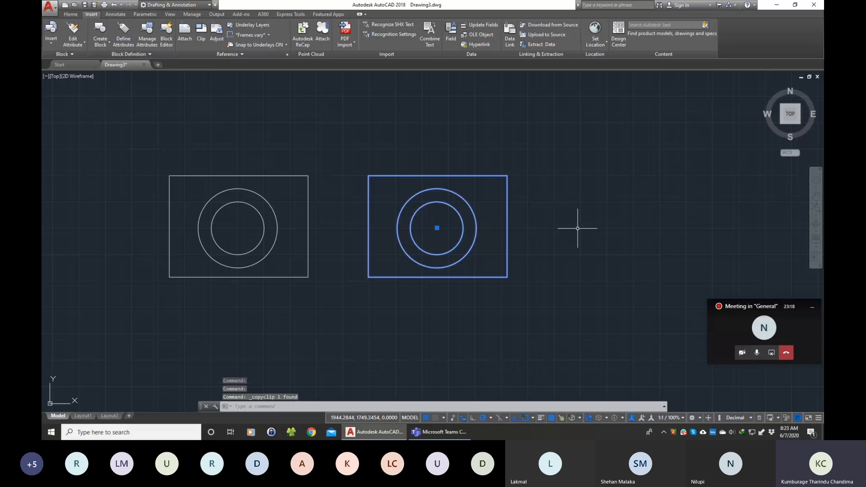
key("ctrl+v")
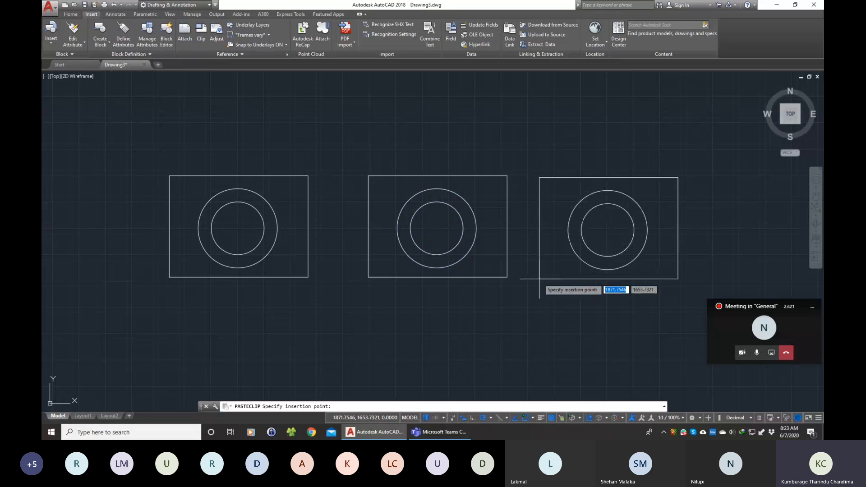
key("Escape")
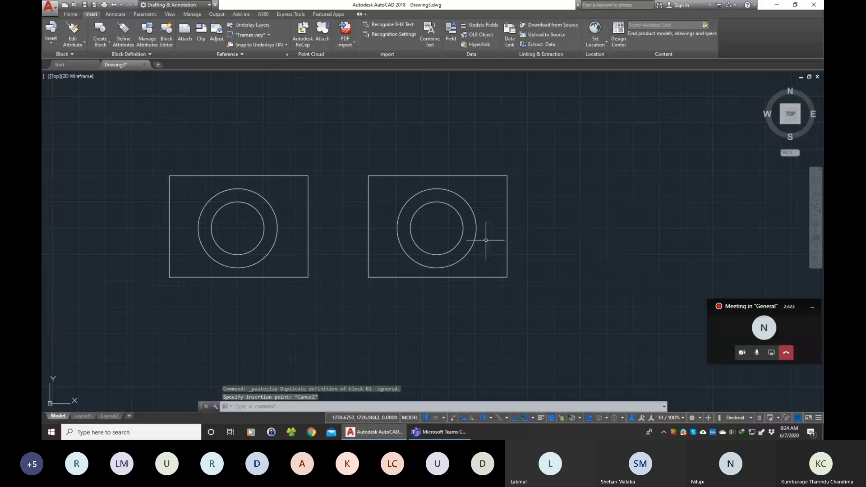
left_click(434, 166)
left_click(436, 174)
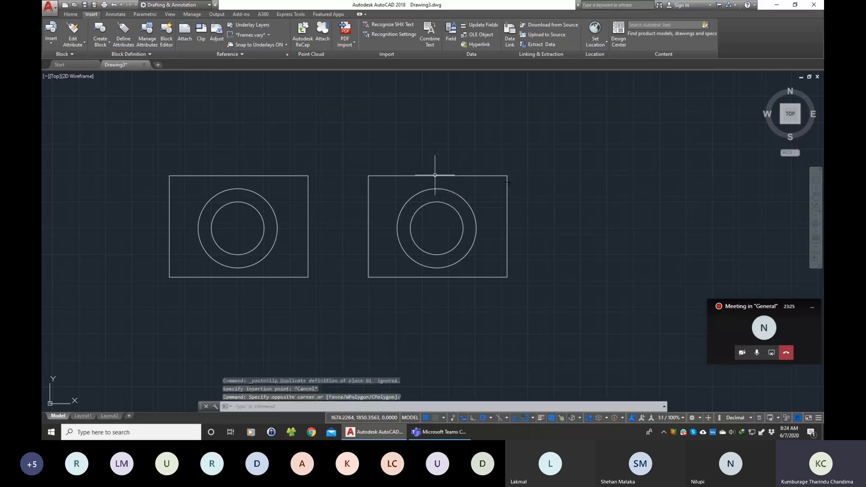
left_click(381, 213)
left_click(386, 203)
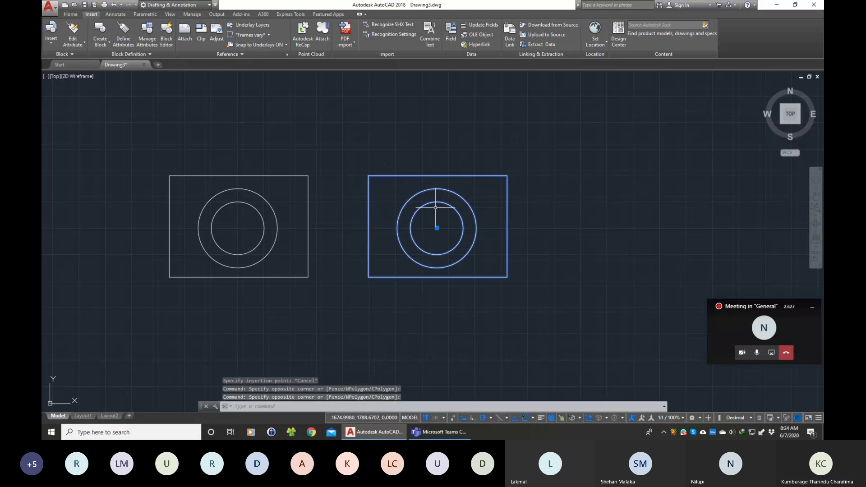
right_click(437, 228)
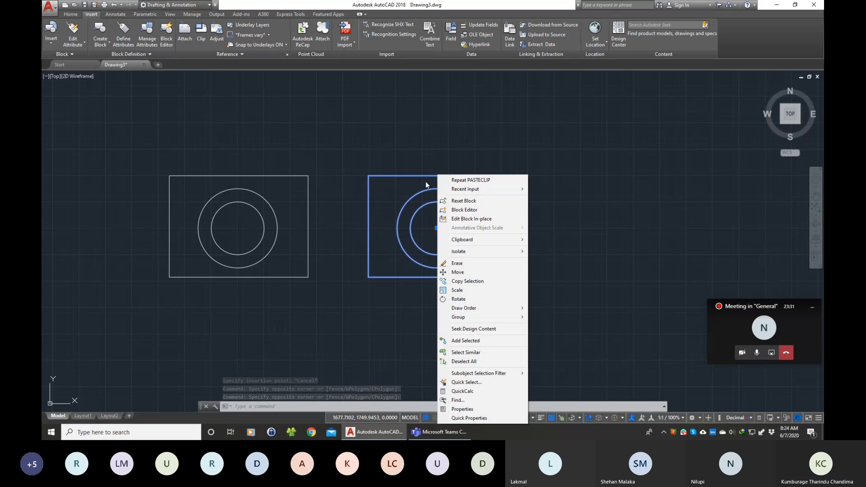
left_click(483, 282)
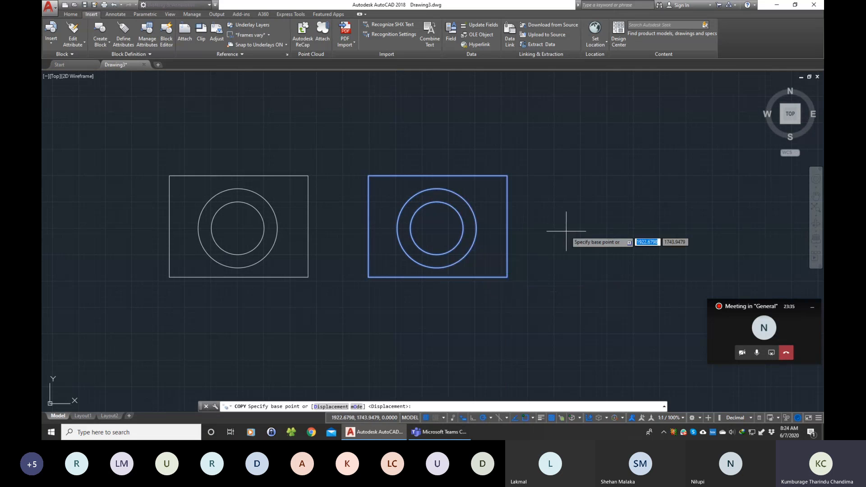
key("ctrl+v")
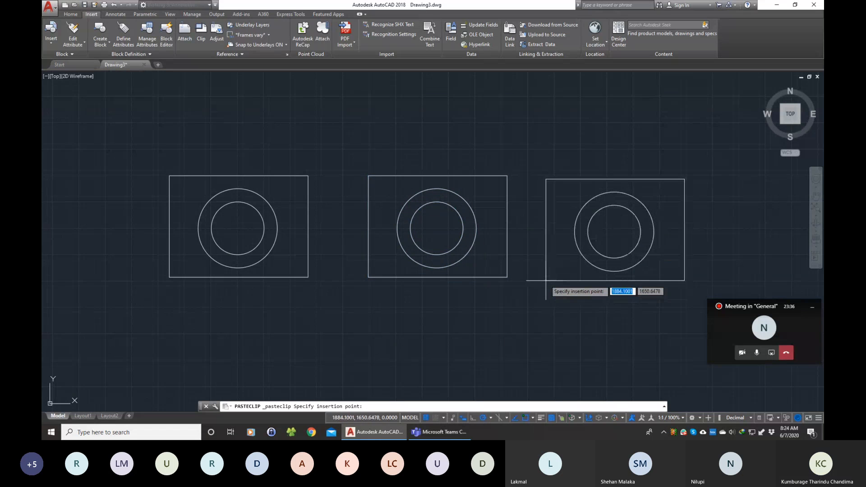
key("Escape")
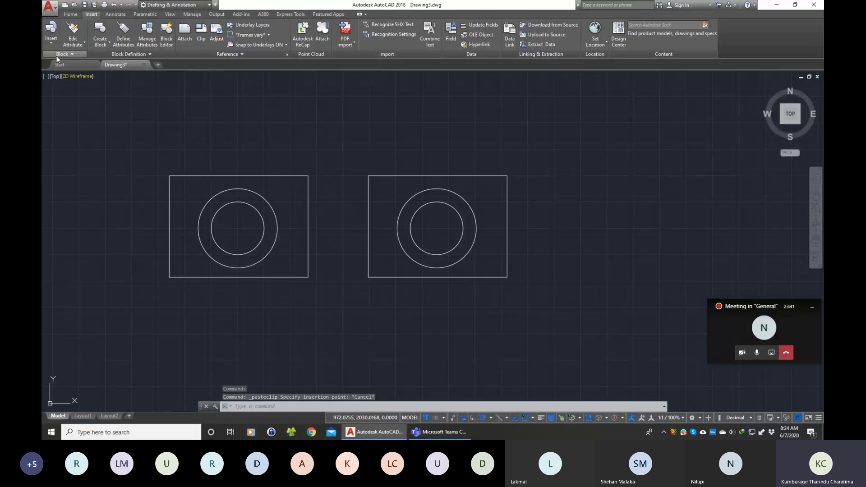
Insert a third B1 block to the right of the second one, roughly in line with it.
left_click(52, 29)
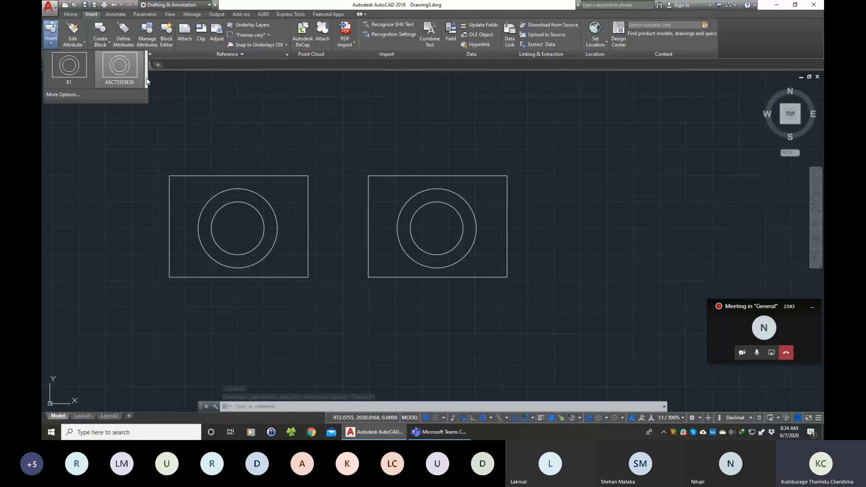
left_click(67, 66)
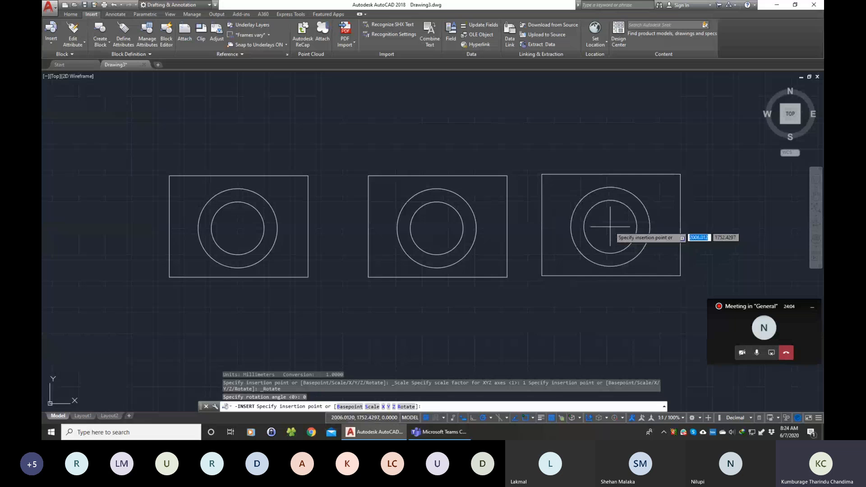
left_click(610, 227)
Try to copy the middle B1 block and paste it below the row.
left_click(424, 290)
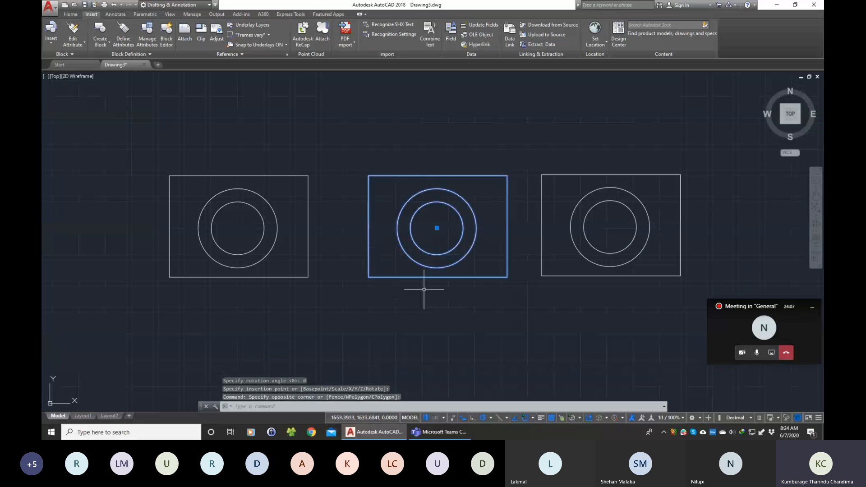
key("ctrl+c")
key("ctrl+v")
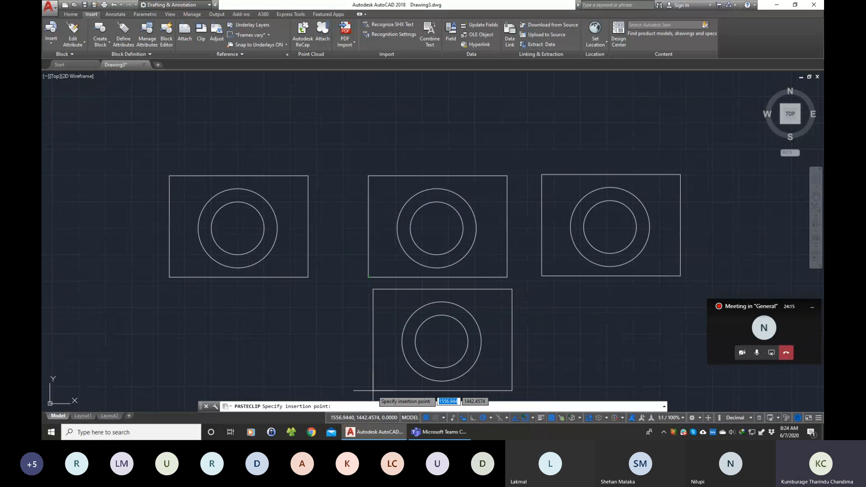
key("Escape")
Open the full Insert settings for block B1 to examine the insertion point, scale and rotation options.
scroll(663, 226, "up", 2)
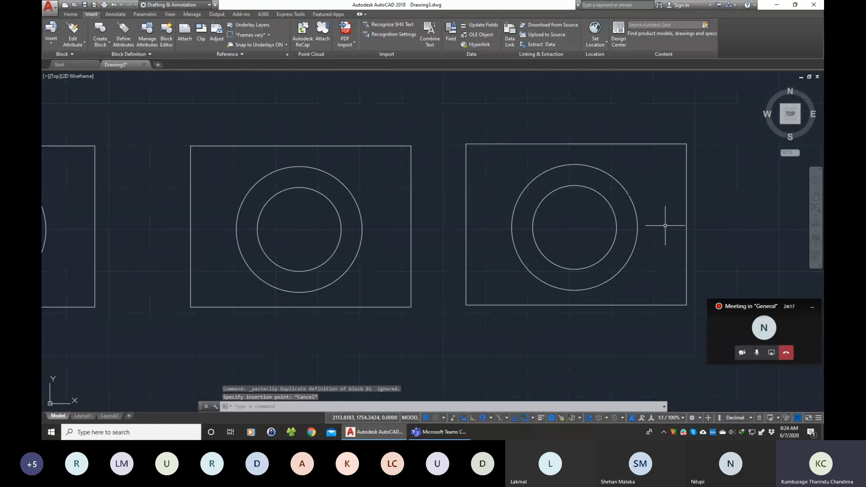
scroll(711, 223, "down", 2)
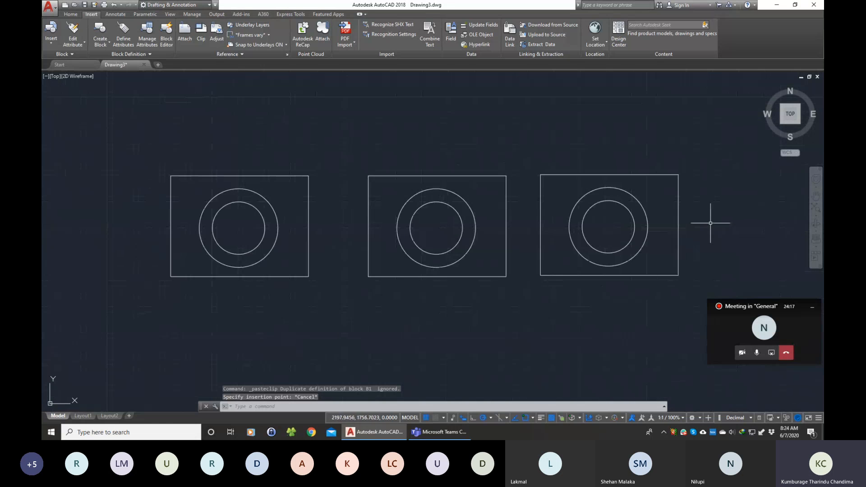
left_click(817, 197)
mouse_move(723, 234)
left_mouse_down()
mouse_move(669, 217)
mouse_move(628, 219)
left_mouse_up()
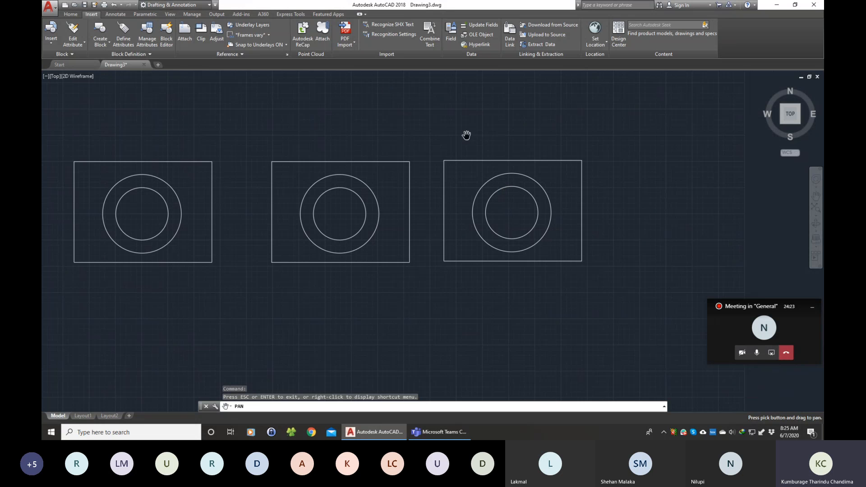
left_click(49, 44)
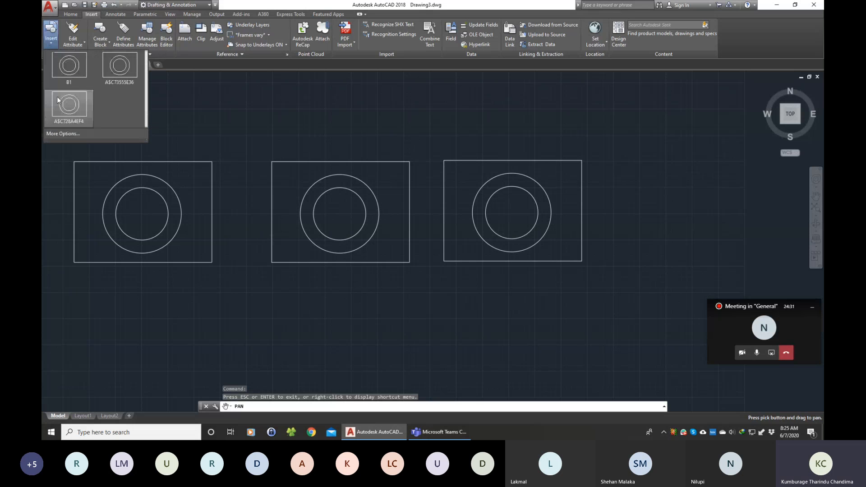
left_click(60, 134)
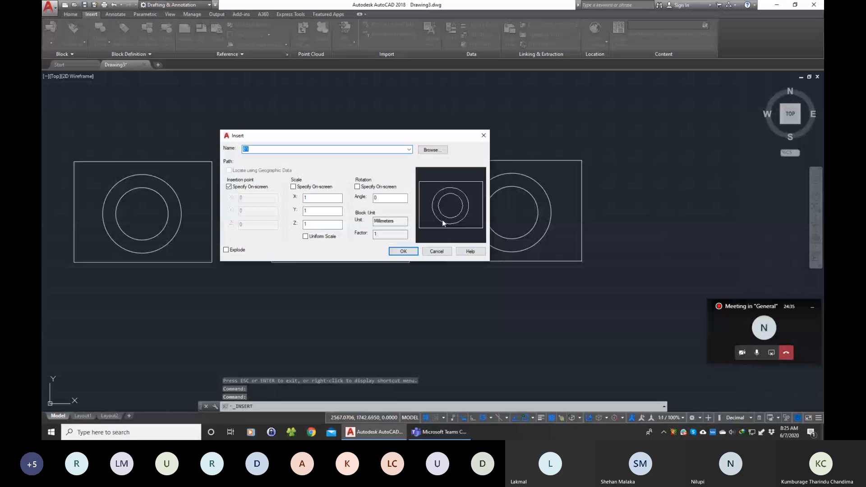
key("Escape")
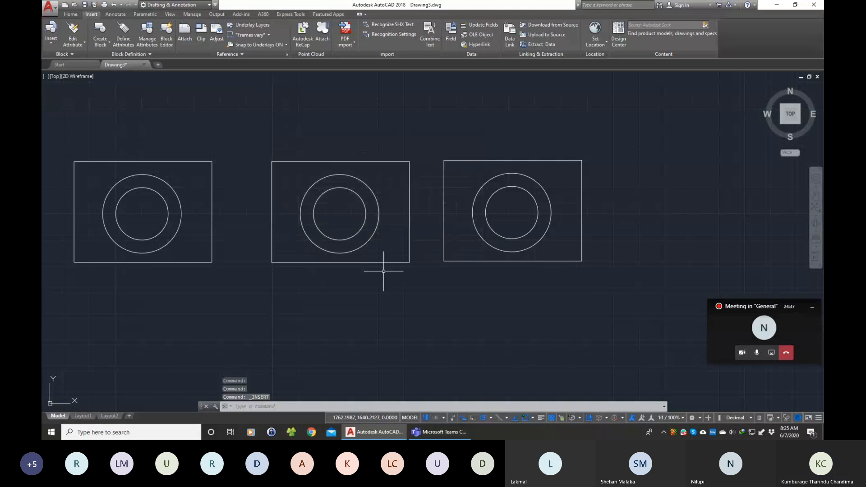
Select the first B1 block and open its definition in the Block Editor.
scroll(382, 272, "down", 2)
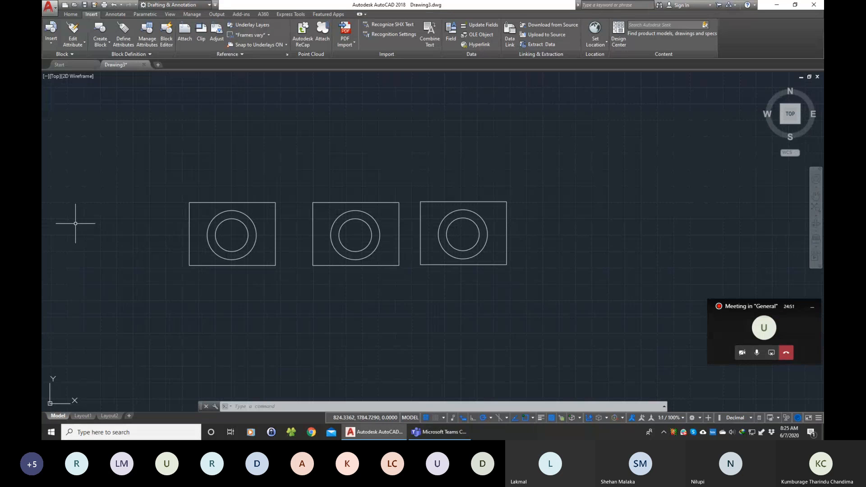
left_click(230, 203)
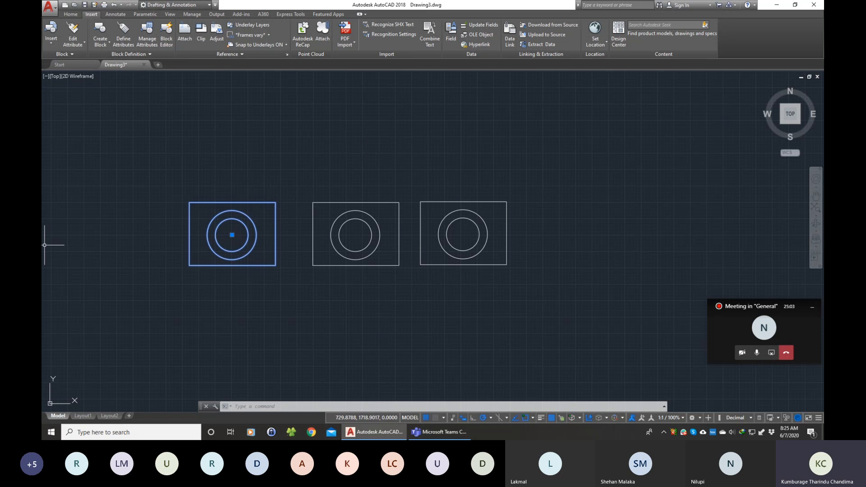
right_click(232, 237)
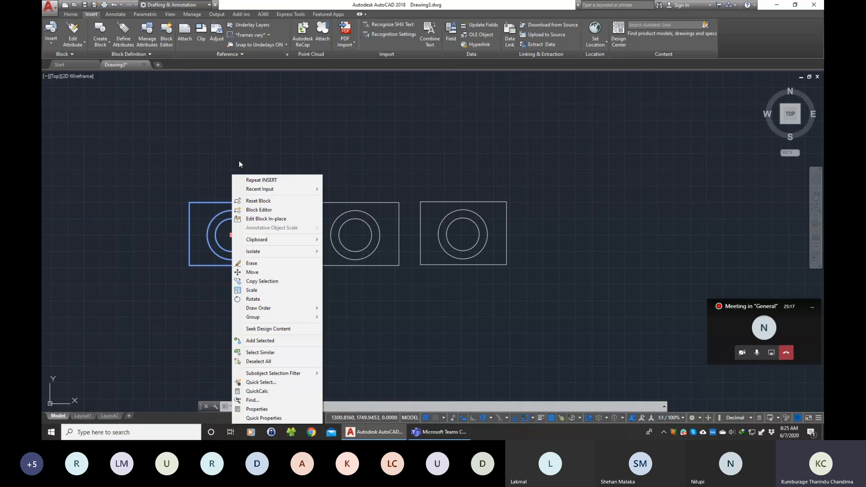
left_click(233, 174)
left_click(227, 162)
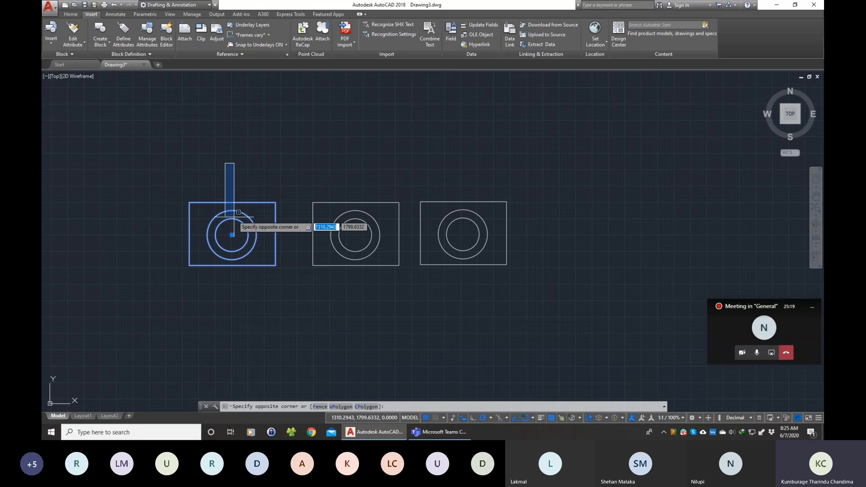
key("Escape")
right_click(231, 240)
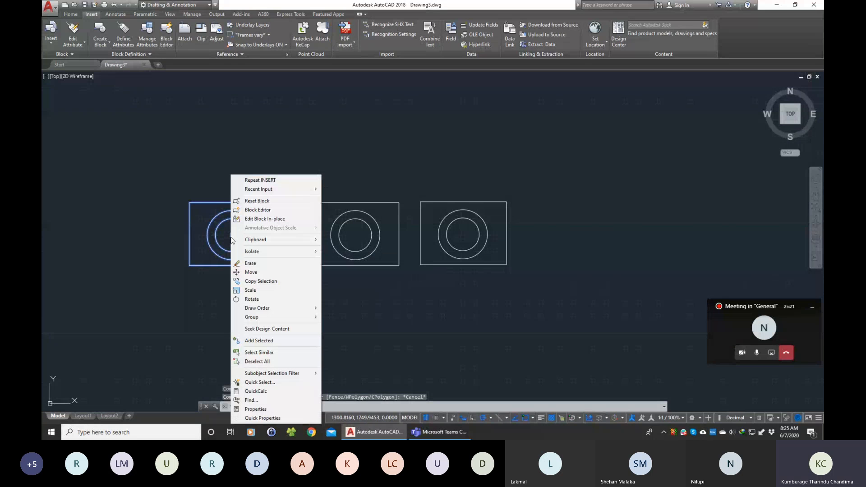
left_click(254, 211)
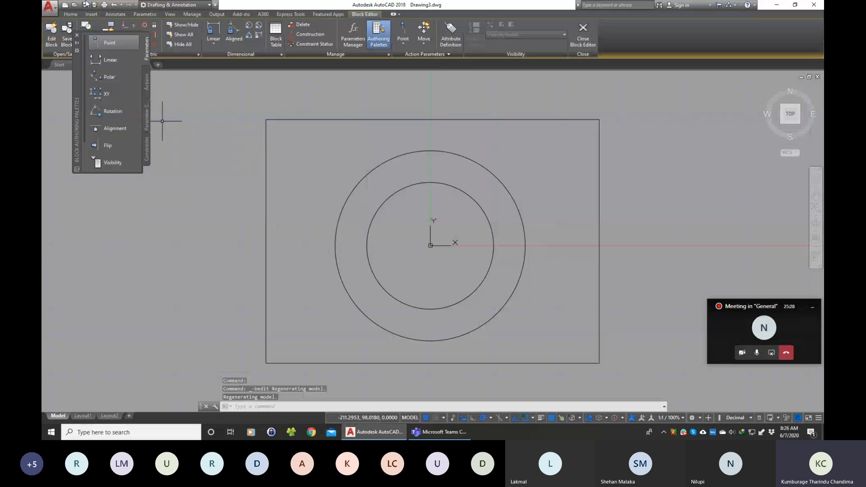
Add a circle of radius 63 concentric with the two existing circles, and save the changes to B1 while closing the Block Editor.
left_click(92, 14)
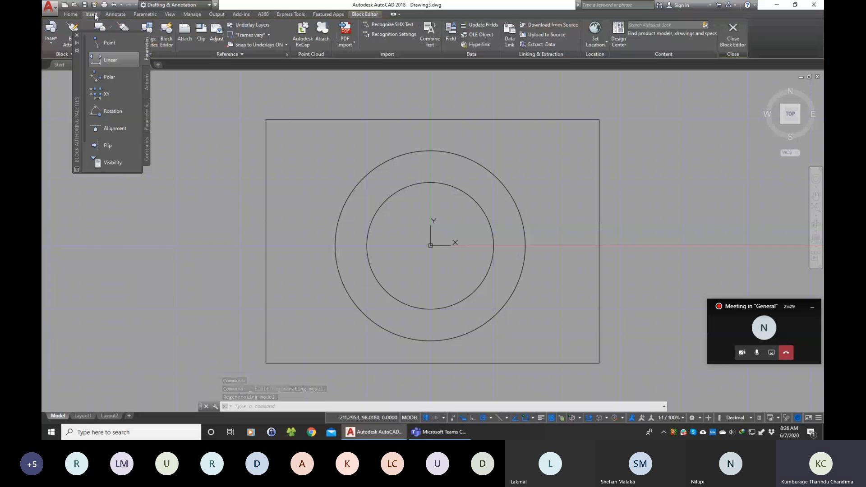
left_click_drag(77, 79, 73, 179)
left_click(71, 14)
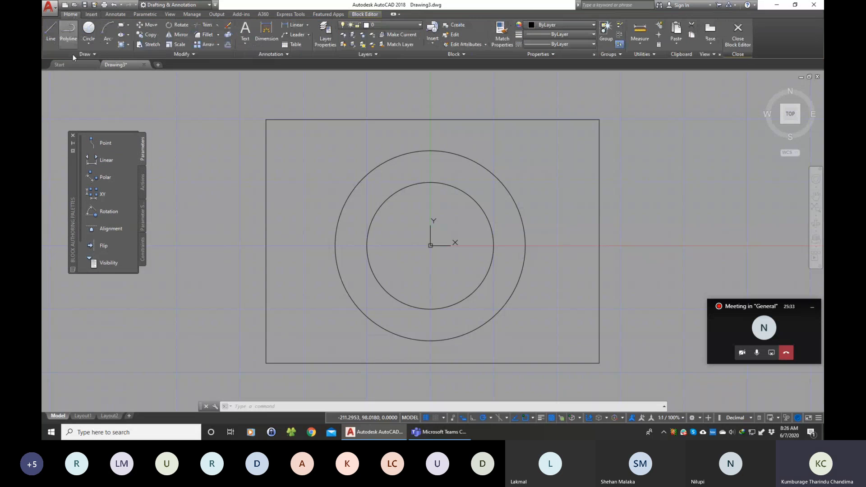
left_click(89, 29)
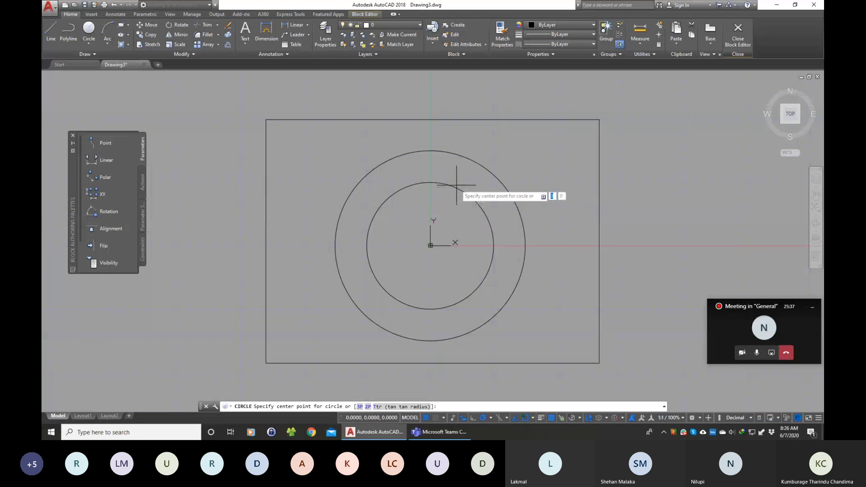
left_click(430, 245)
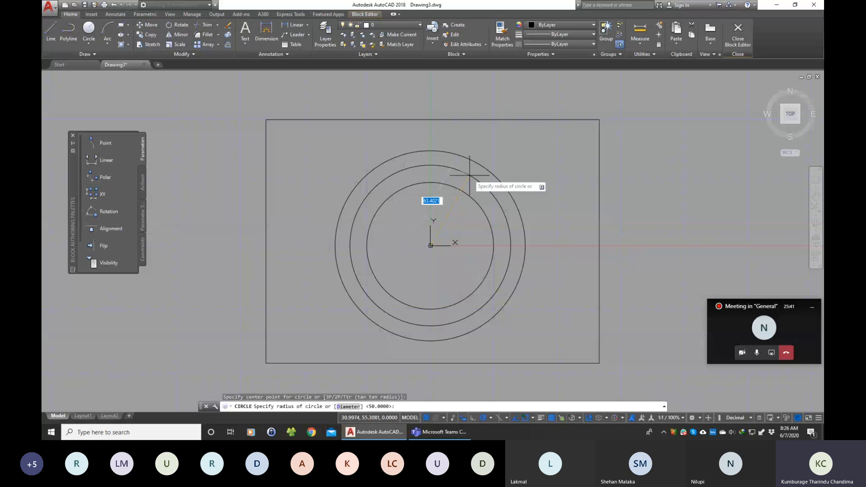
type("63")
key("Return")
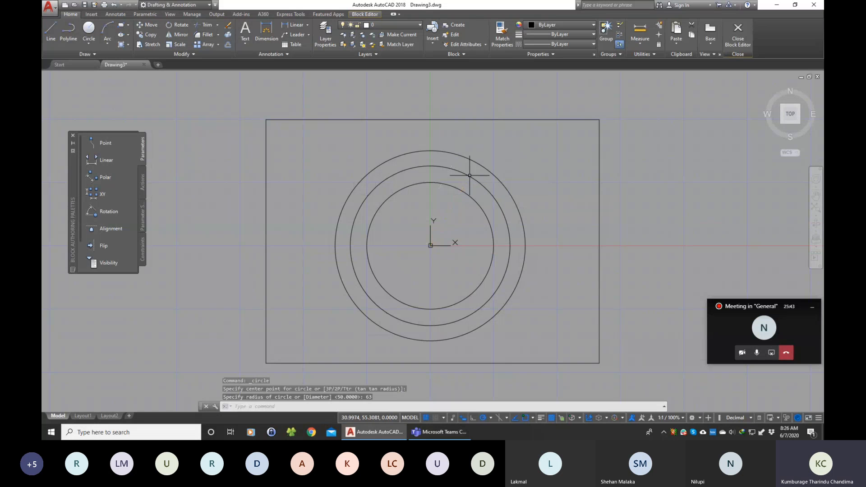
left_click(738, 31)
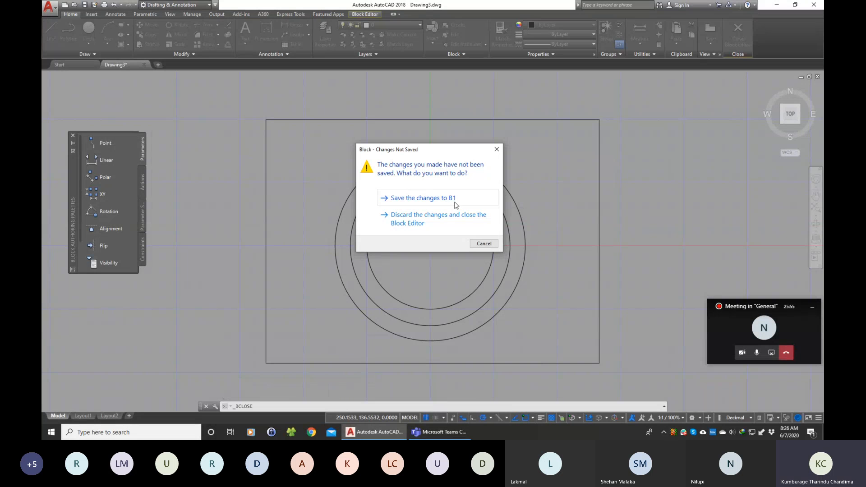
left_click(426, 198)
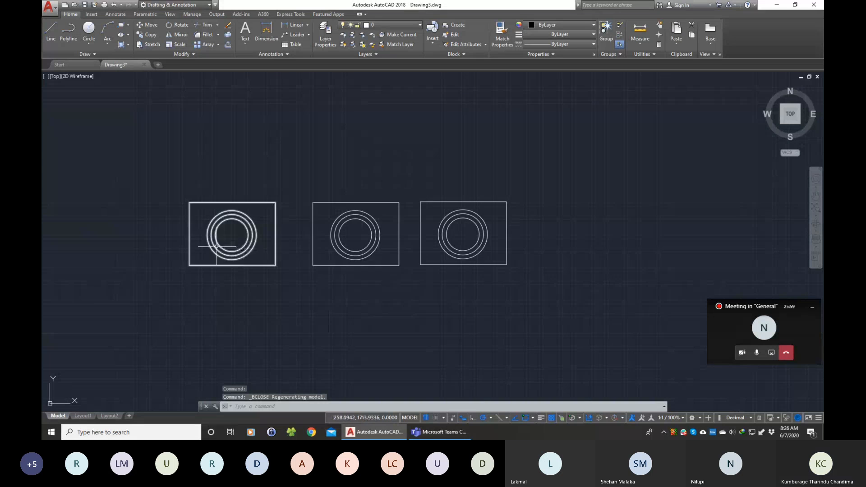
Reopen the first B1 block, with its added circle, in the Block Editor.
scroll(199, 241, "up", 2)
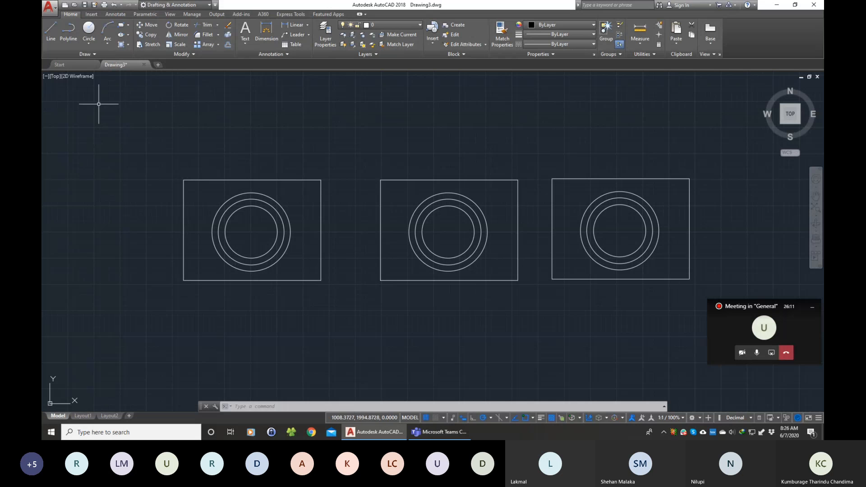
left_click(218, 180)
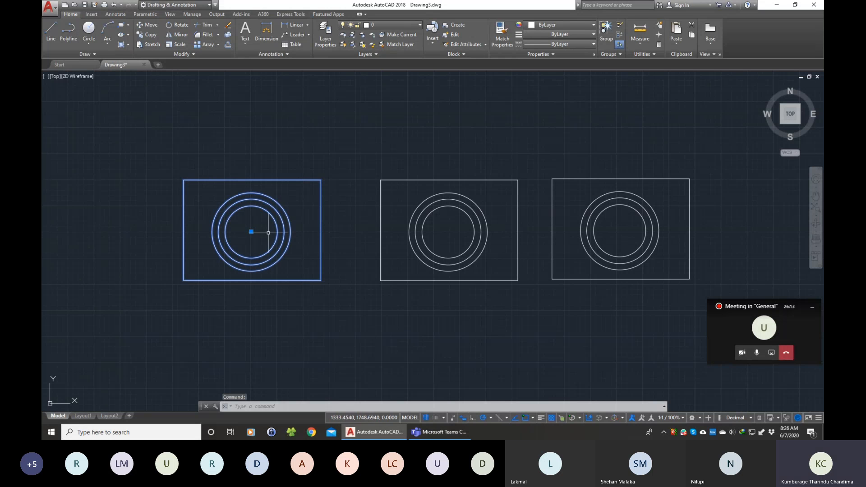
right_click(252, 233)
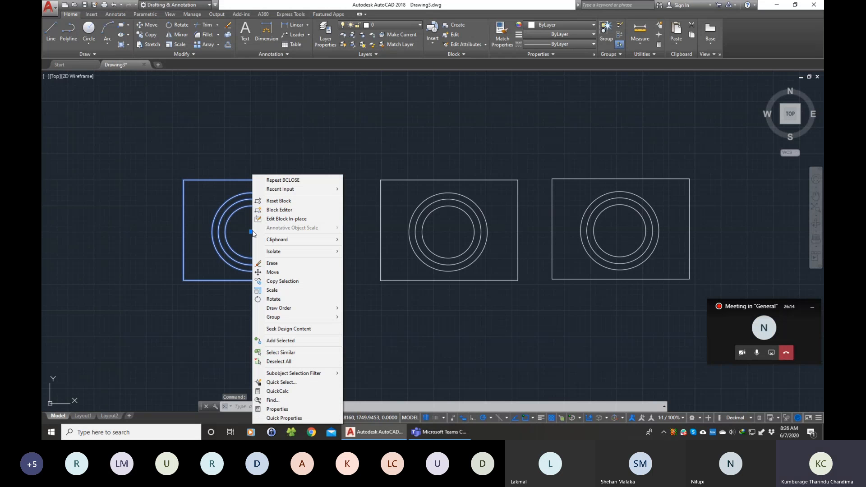
left_click(291, 210)
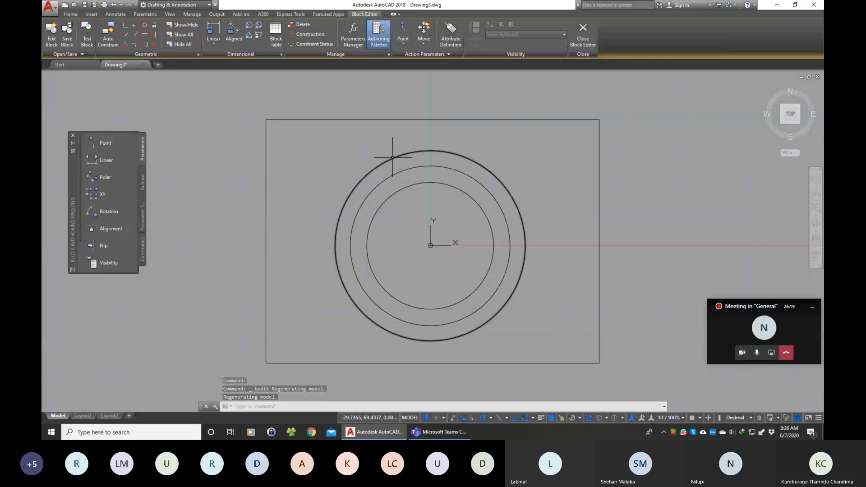
Delete the outermost circle from the block definition and close the Block Editor, saving the changes to B1.
left_click(398, 118)
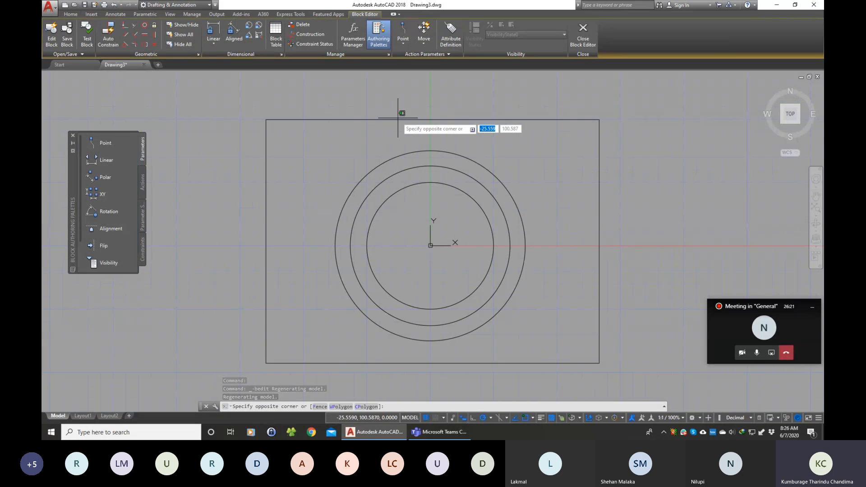
key("Escape")
left_click(408, 154)
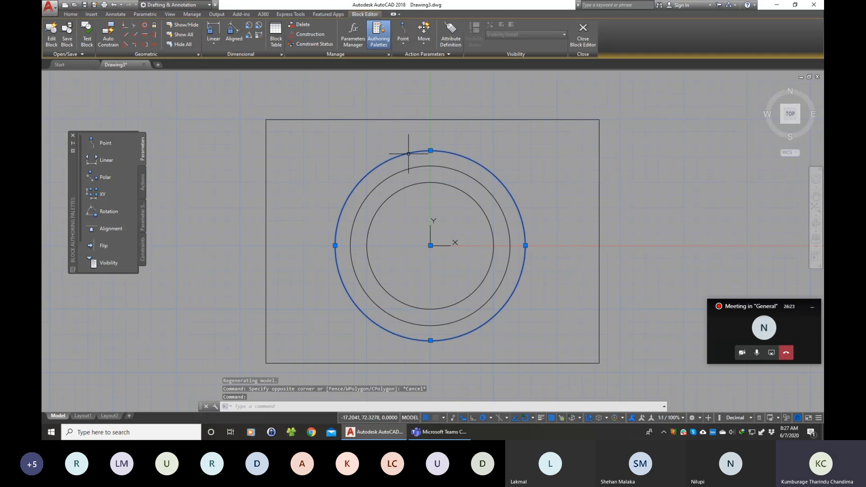
key("Delete")
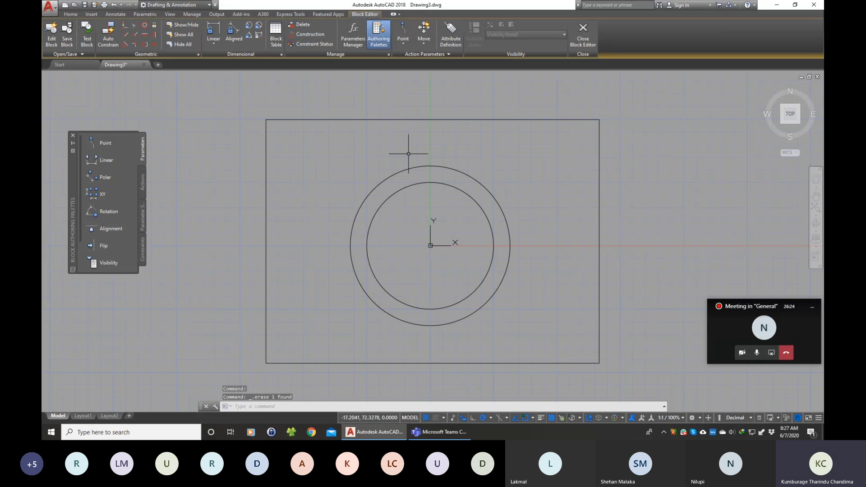
left_click(583, 34)
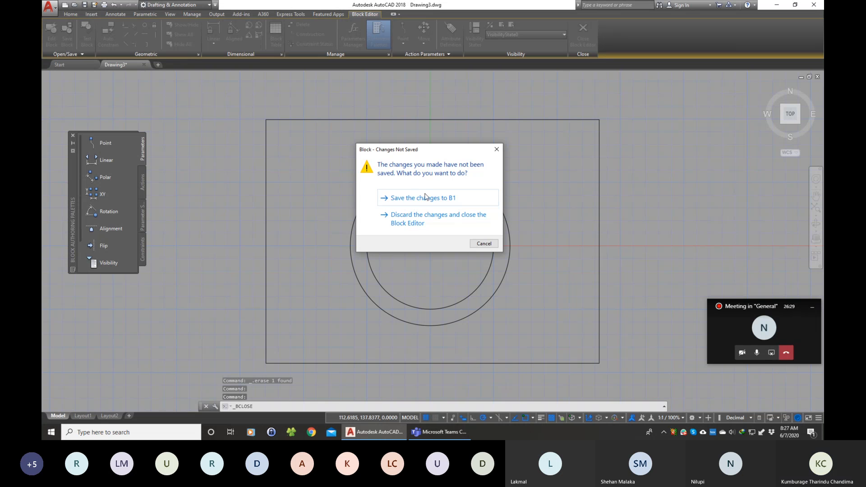
left_click(416, 201)
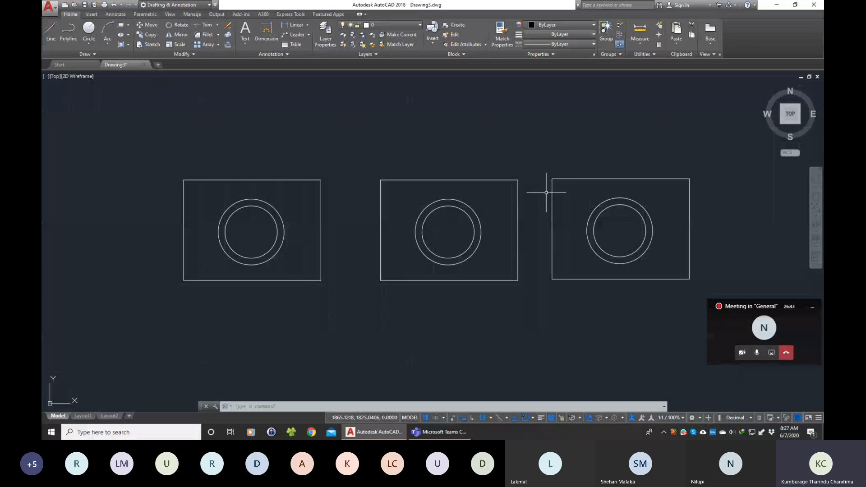
Delete the middle and rightmost B1 blocks from the drawing, keeping only the first one.
left_click(89, 14)
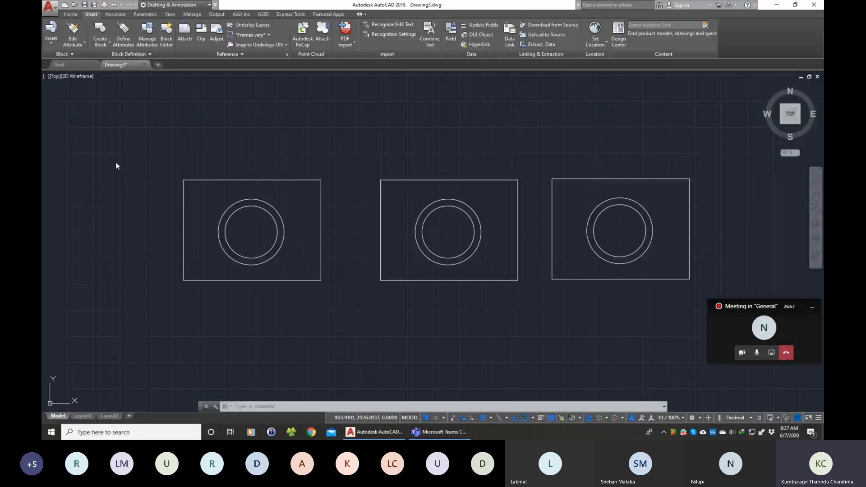
left_click(370, 158)
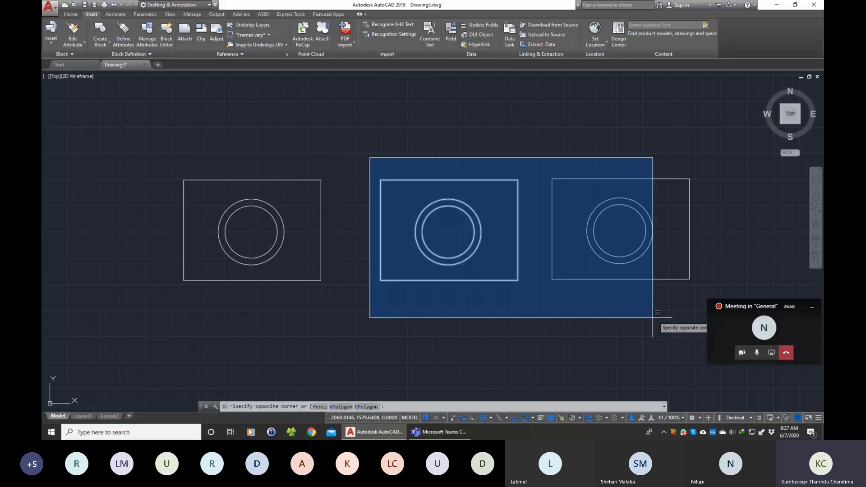
left_click(699, 296)
key("Delete")
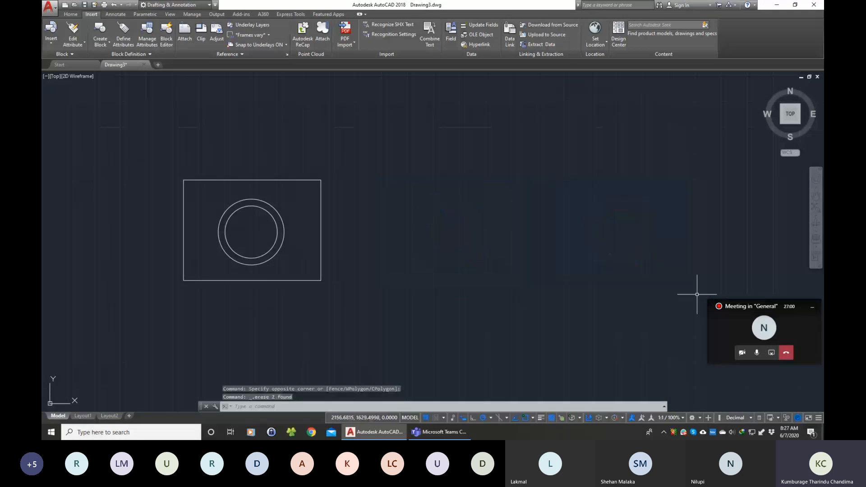
left_click(71, 15)
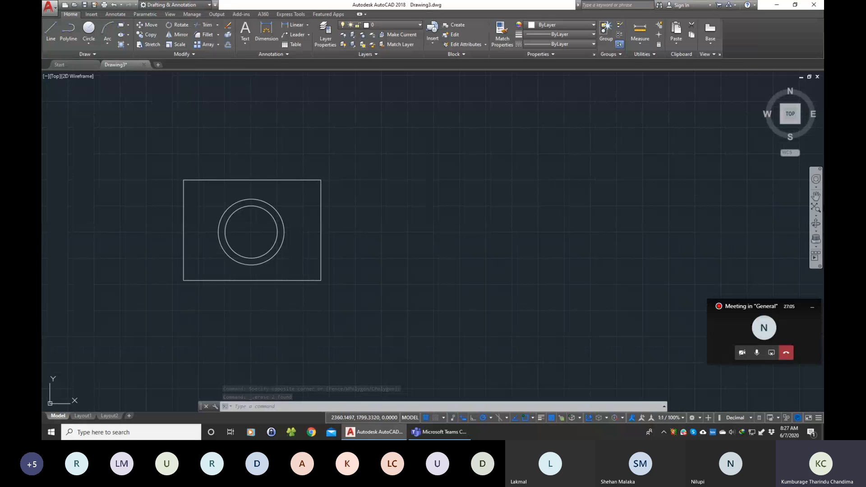
left_click(816, 196)
left_click_drag(511, 217, 405, 186)
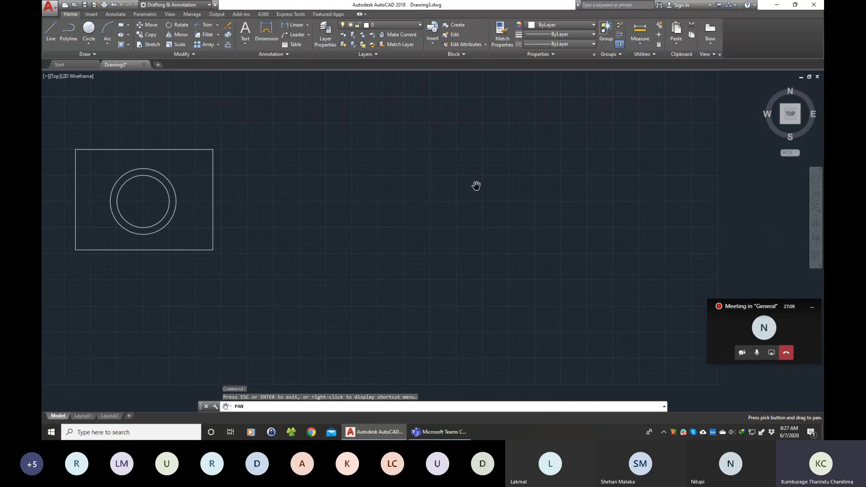
Window-select the B1 block by enclosing it completely, and clear the selection.
key("Escape")
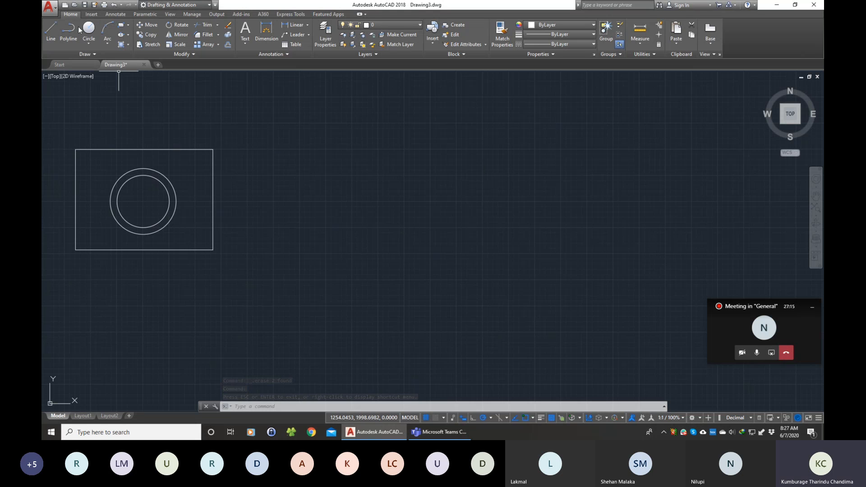
left_click(61, 131)
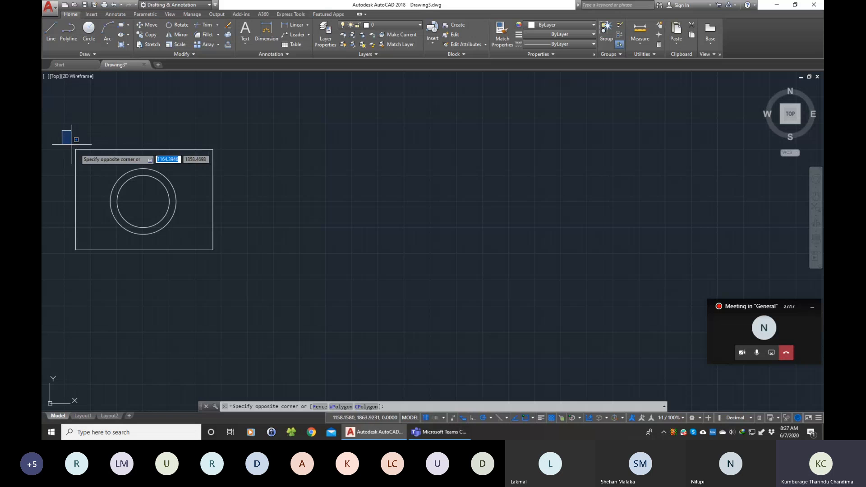
left_click(245, 274)
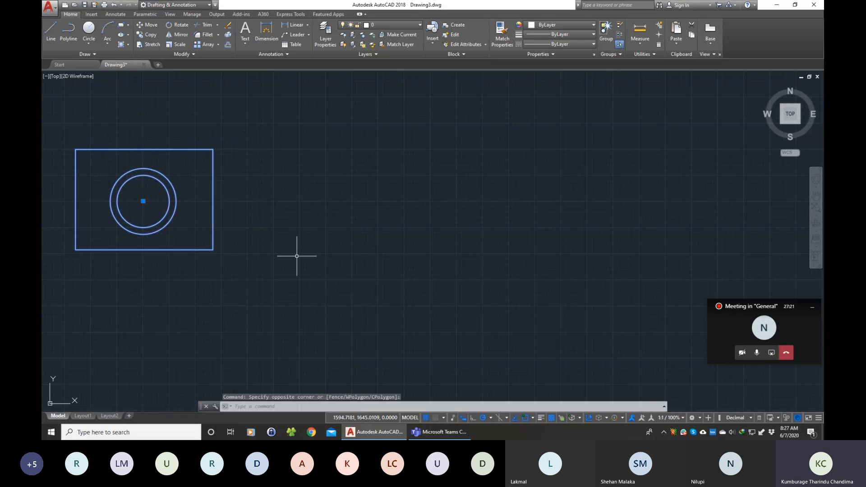
key("Escape")
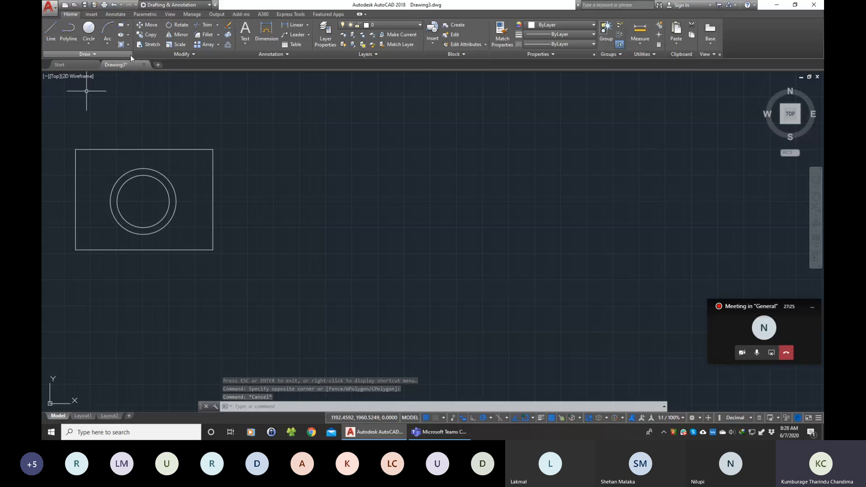
Draw a circle to the right of the B1 block and a rectangle about 170 wide beside the circle.
left_click(88, 30)
left_click(412, 211)
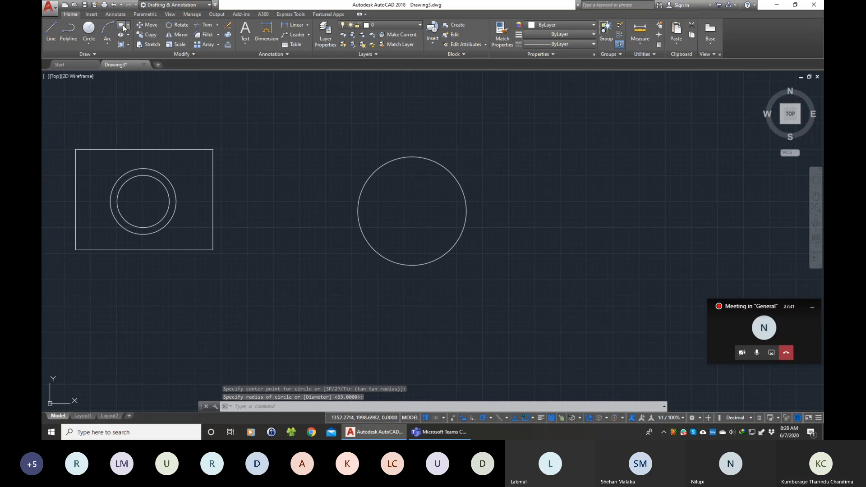
left_click(123, 28)
left_click(498, 181)
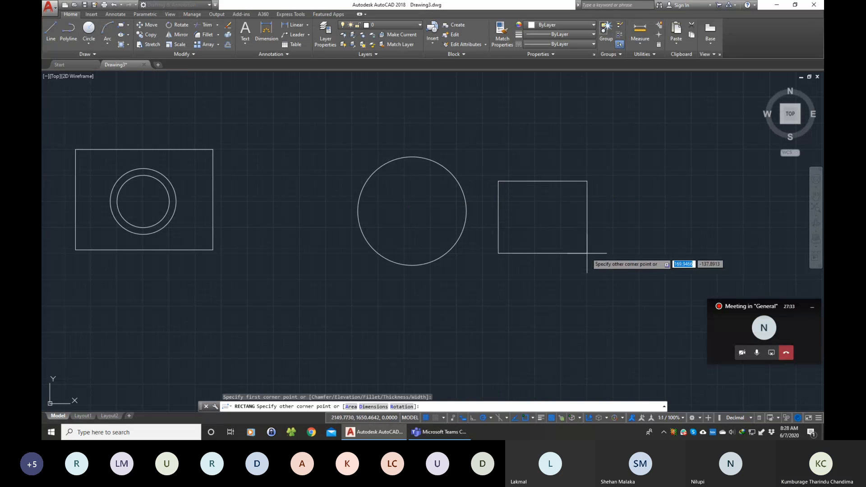
left_click(587, 247)
key("Escape")
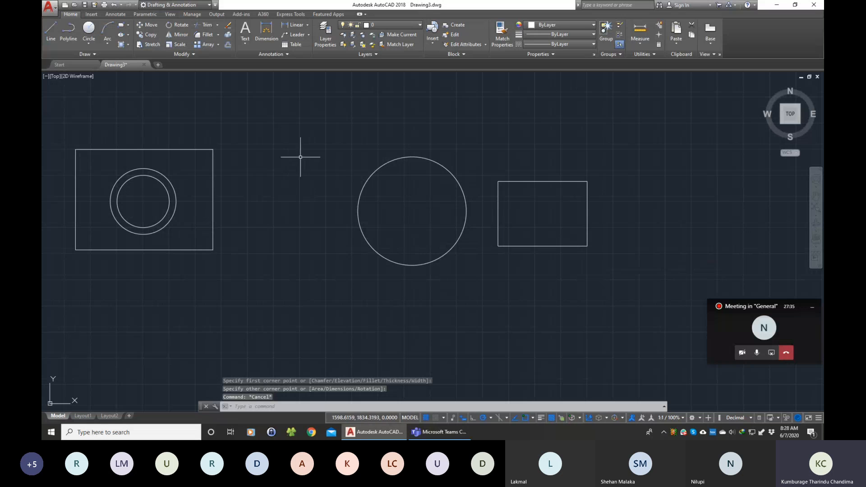
left_click(324, 136)
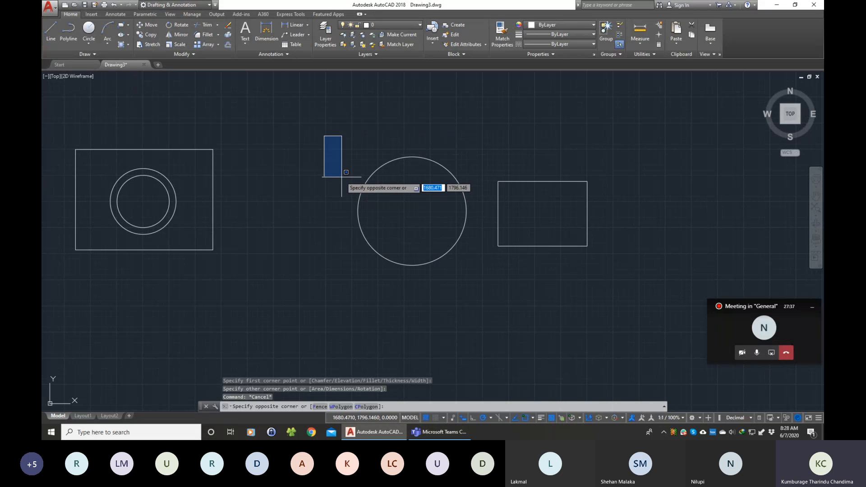
key("Escape")
left_click(335, 134)
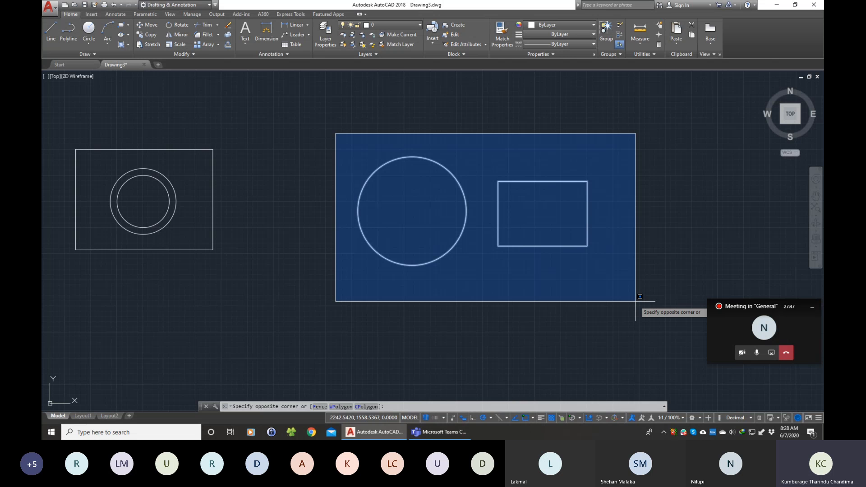
scroll(636, 298, "down", 2)
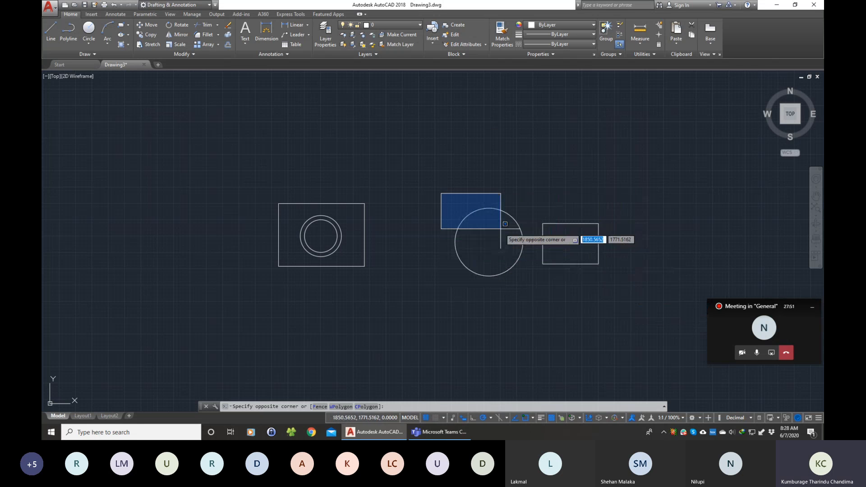
key("Escape")
left_click(437, 197)
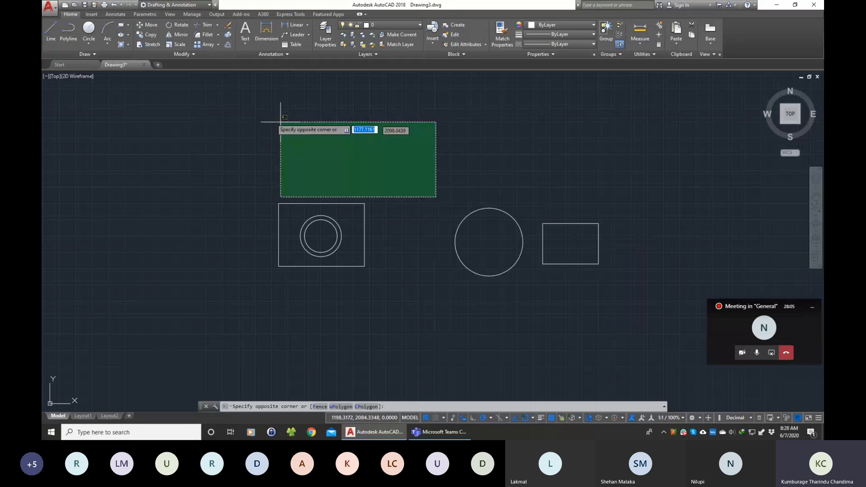
key("Escape")
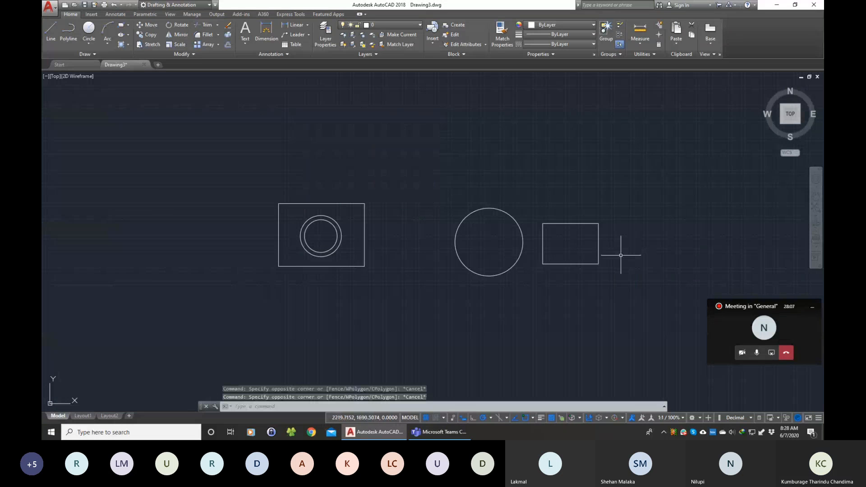
Window-select the circle with the window only partly covering the rectangle, clear it, and window-select with both shapes fully enclosed.
scroll(620, 252, "up", 3)
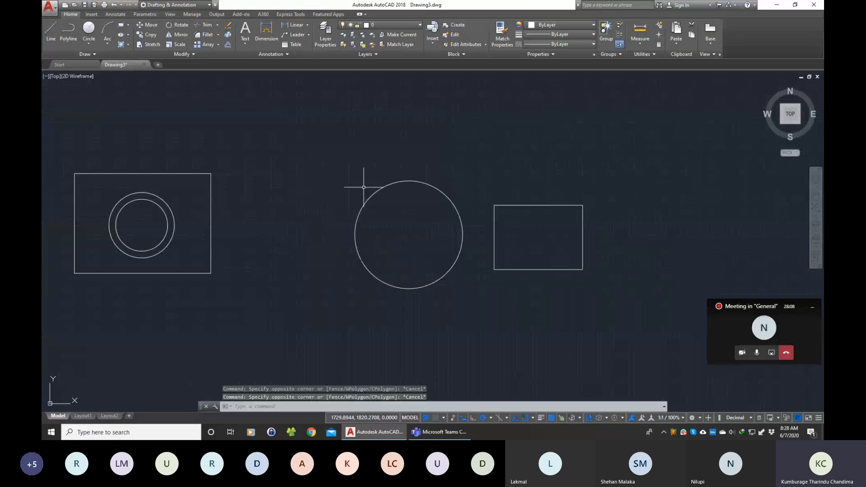
left_click(334, 151)
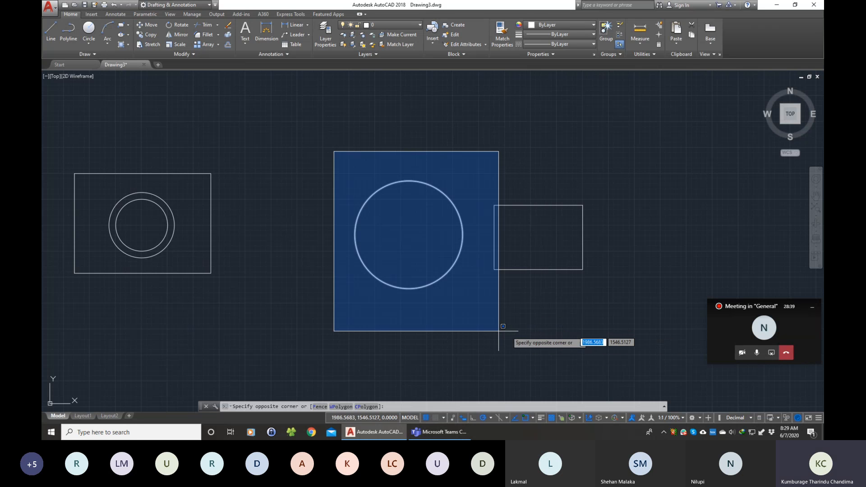
left_click(527, 336)
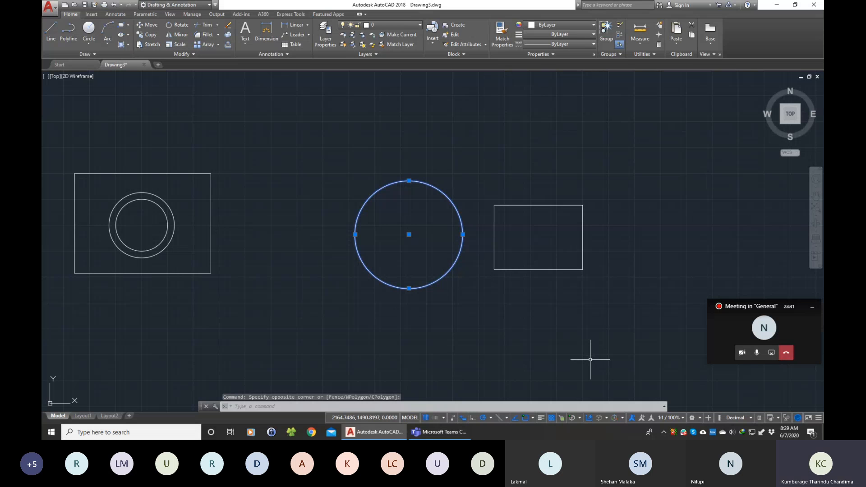
key("Escape")
left_click(329, 145)
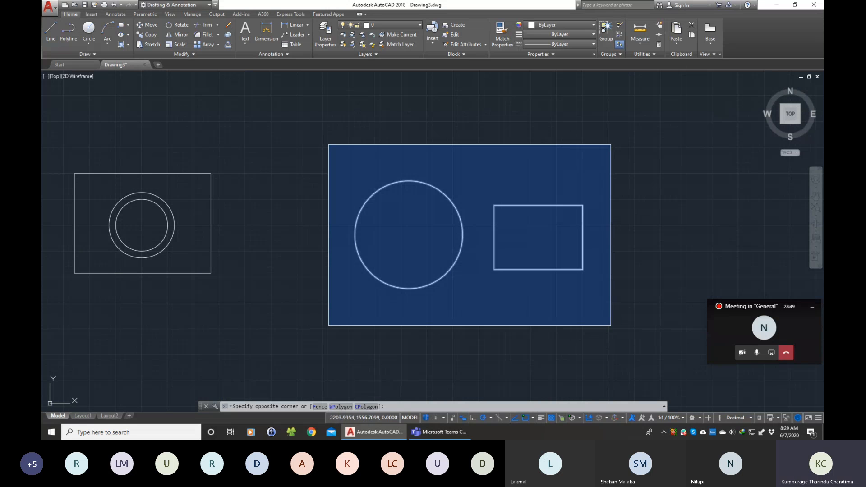
left_click(611, 325)
key("Escape")
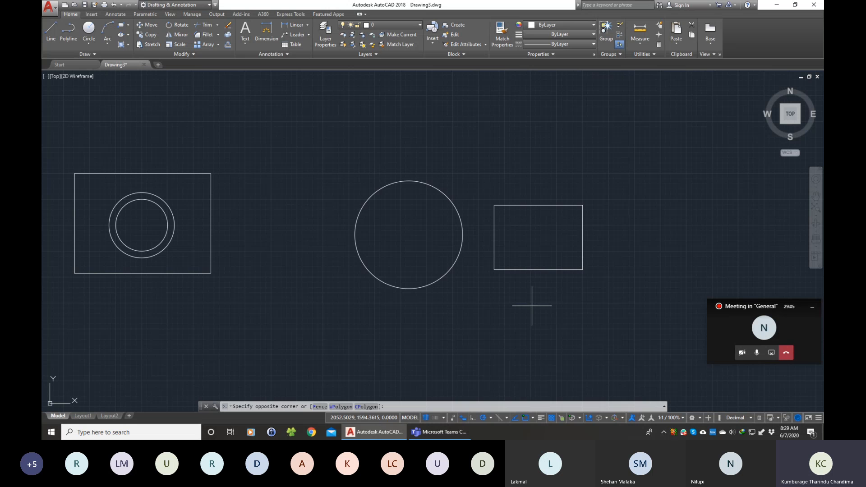
Crossing-select the circle and rectangle by partly overlapping both from right to left, and clear the selection.
left_click(532, 306)
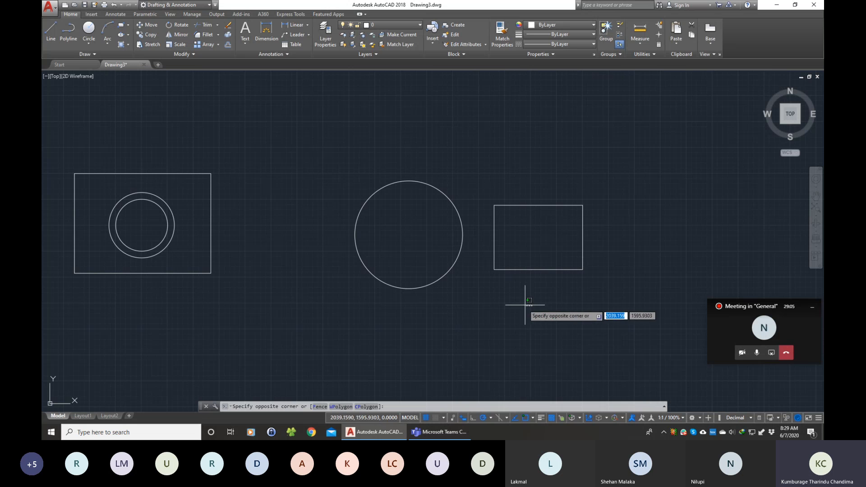
left_click(442, 255)
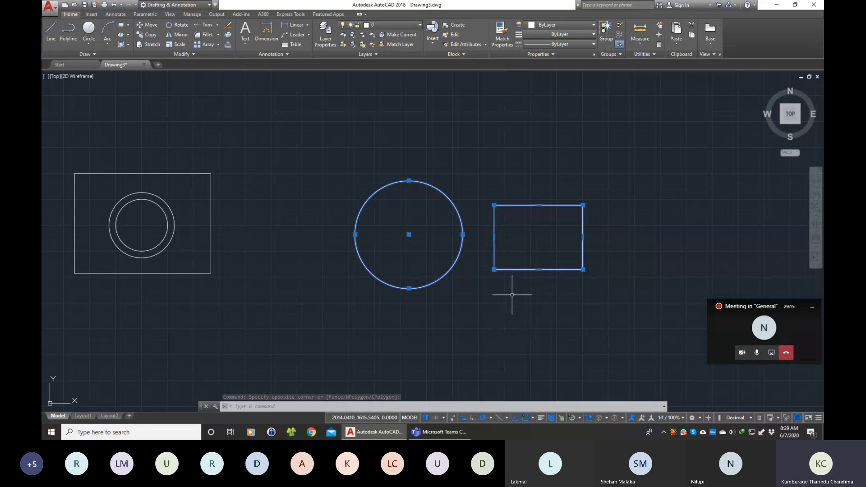
key("Escape")
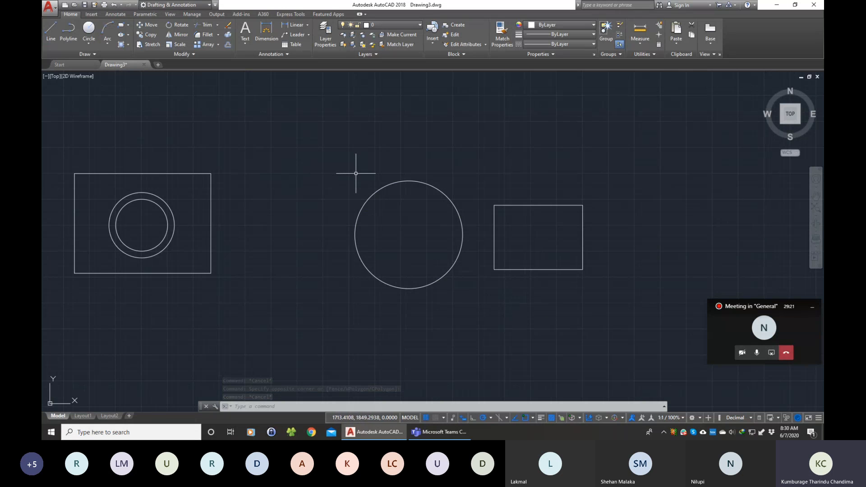
left_click(333, 154)
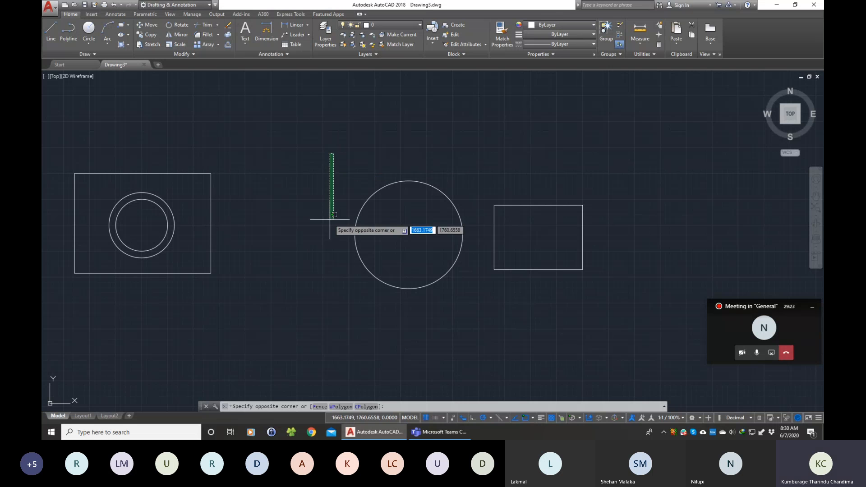
key("Escape")
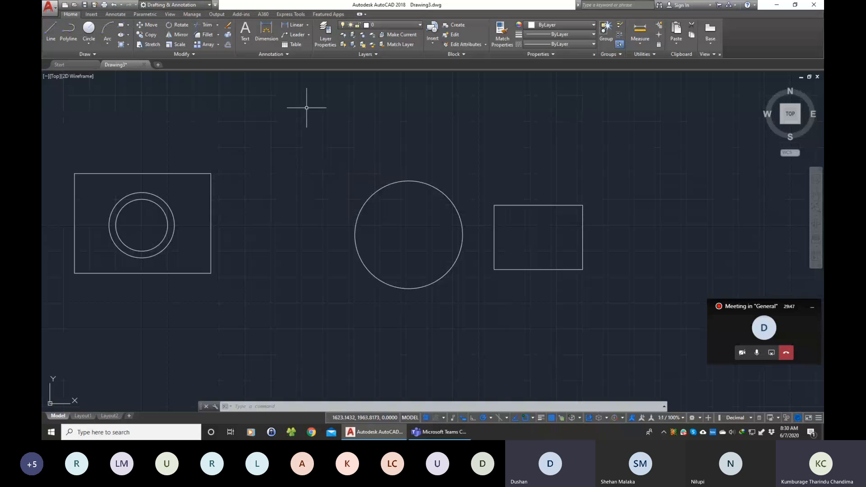
left_click(337, 156)
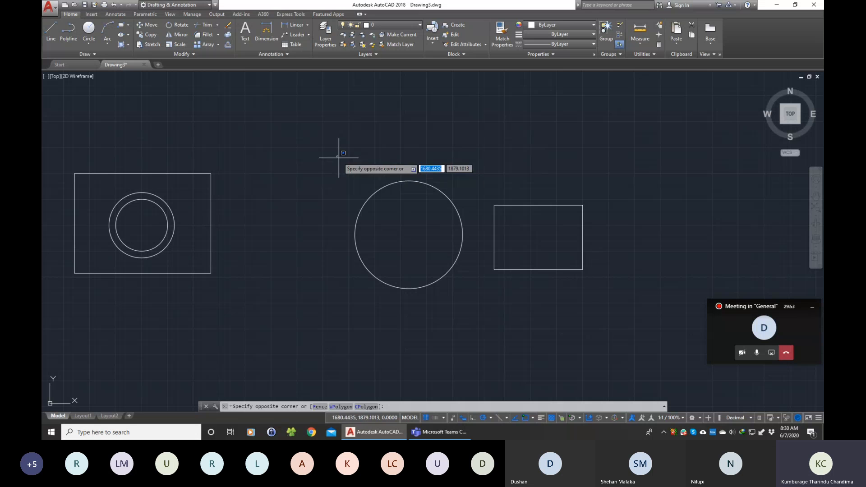
key("Escape")
Repeat the left-to-right window selection, first enclosing only the circle and, after clearing it, enclosing both circle and rectangle.
left_click(335, 155)
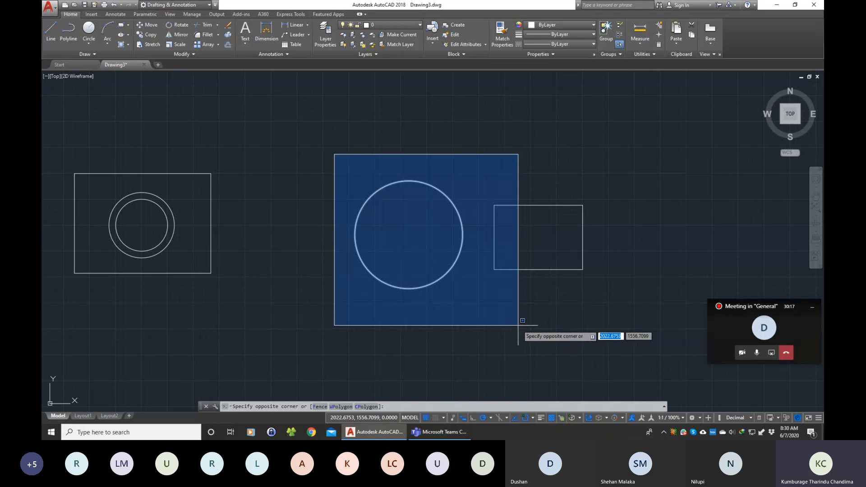
left_click(535, 326)
key("Escape")
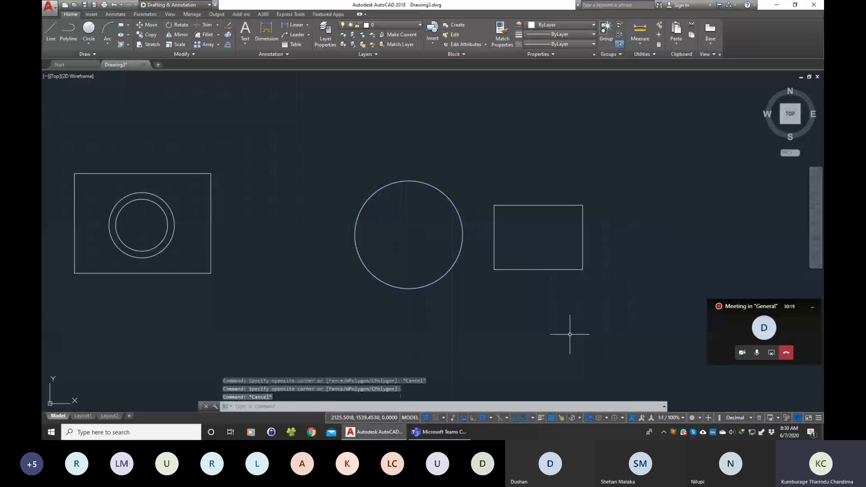
left_click(323, 138)
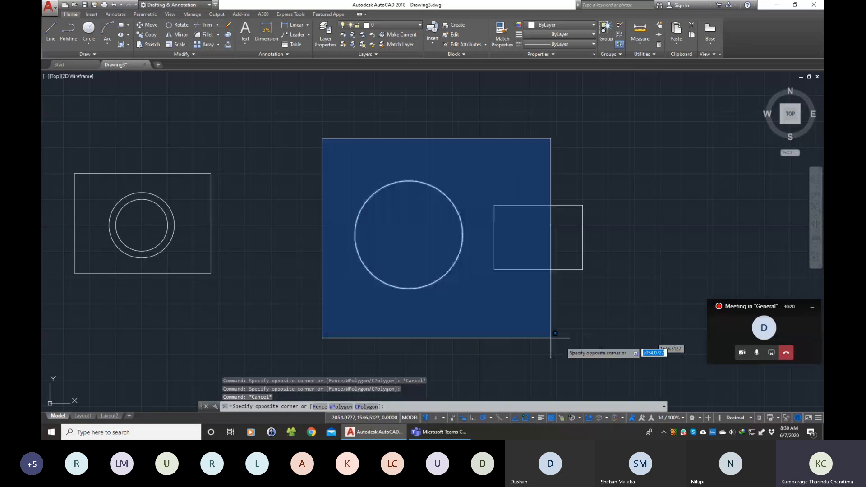
left_click(608, 337)
key("Escape")
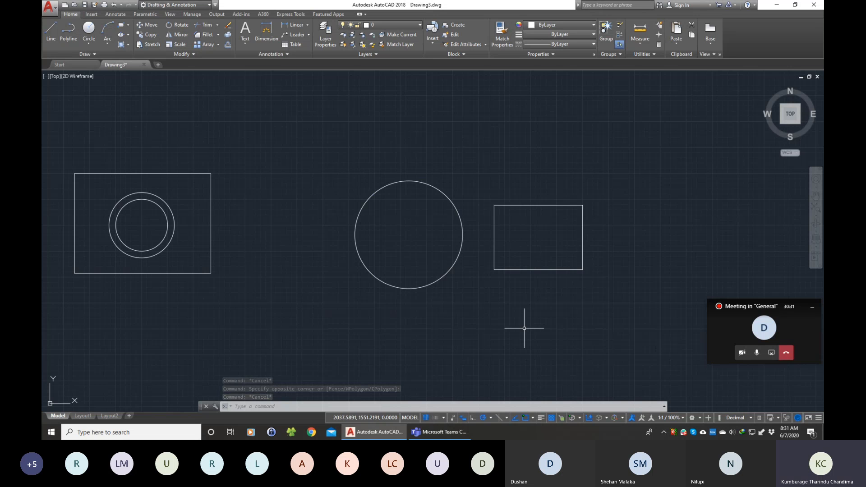
Repeat right-to-left crossing selections over the circle and rectangle, partly overlapping or enclosing them, and clear each one.
left_click(533, 307)
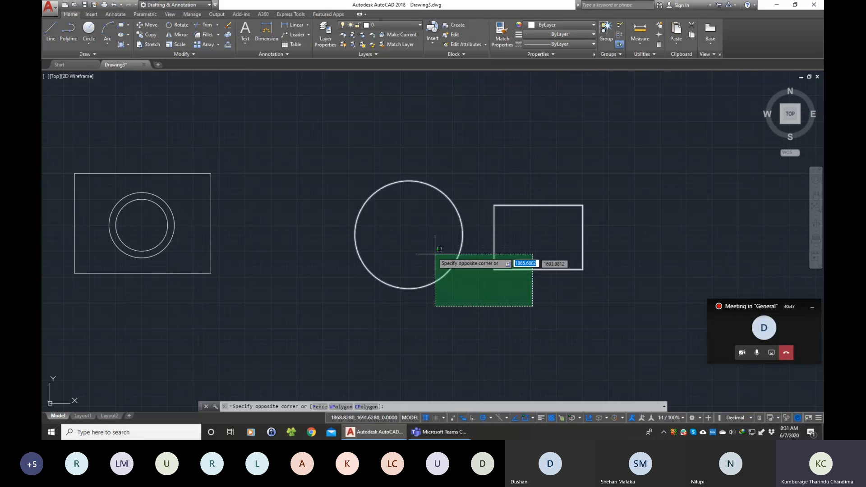
left_click(417, 238)
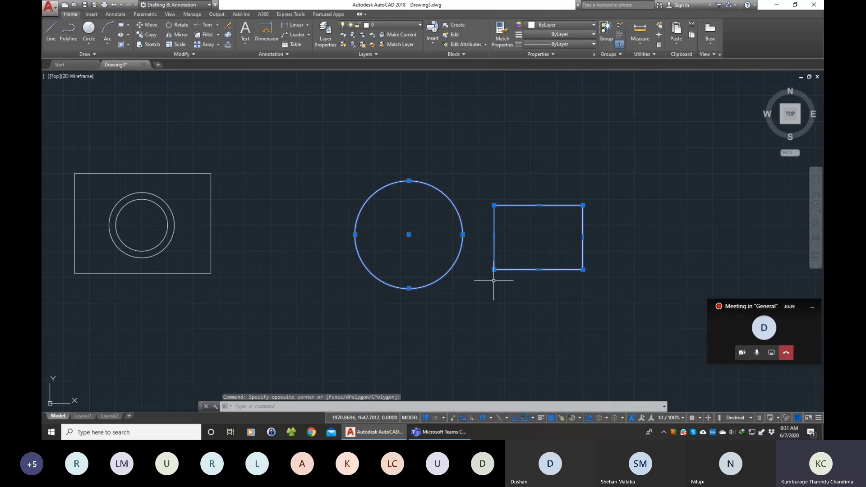
key("Escape")
left_click(520, 306)
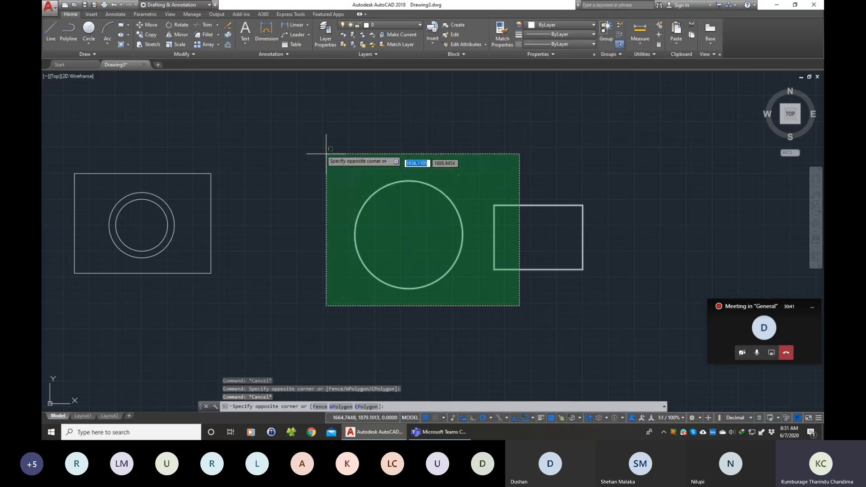
key("Escape")
left_click(625, 325)
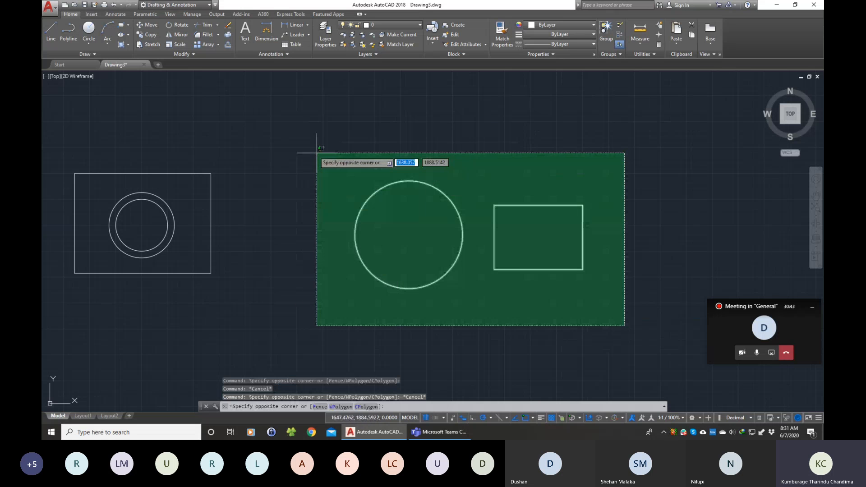
key("Escape")
left_click(506, 302)
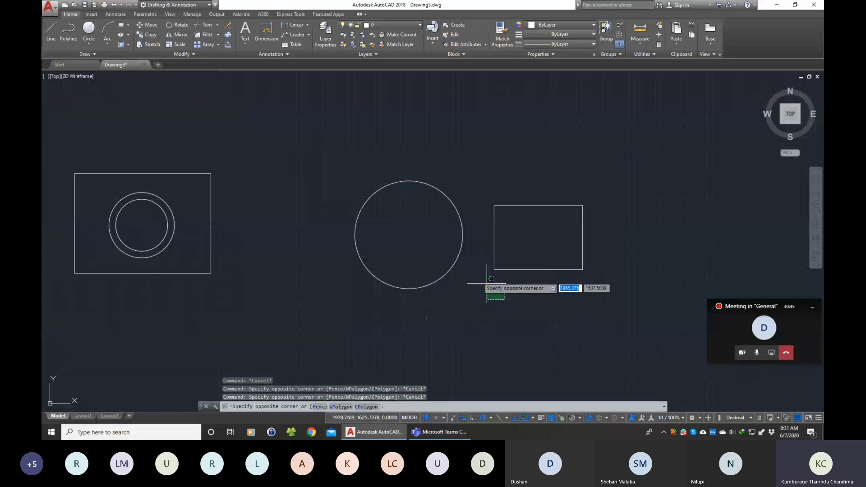
left_click(424, 239)
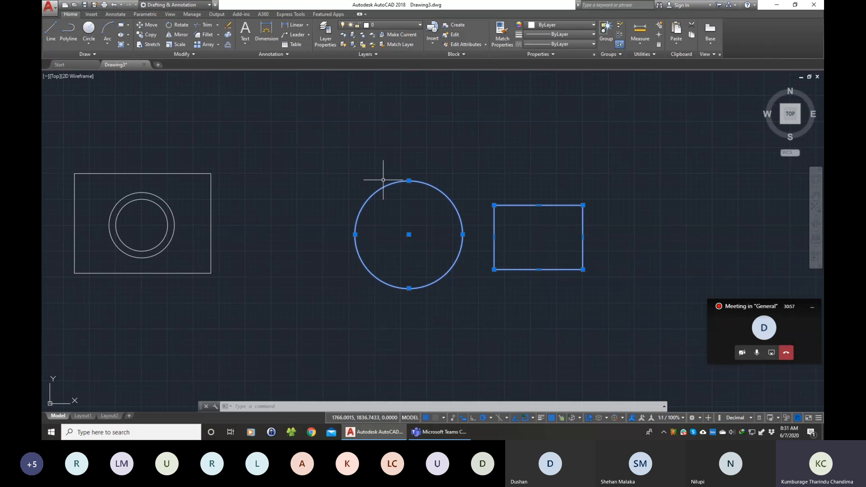
key("Escape")
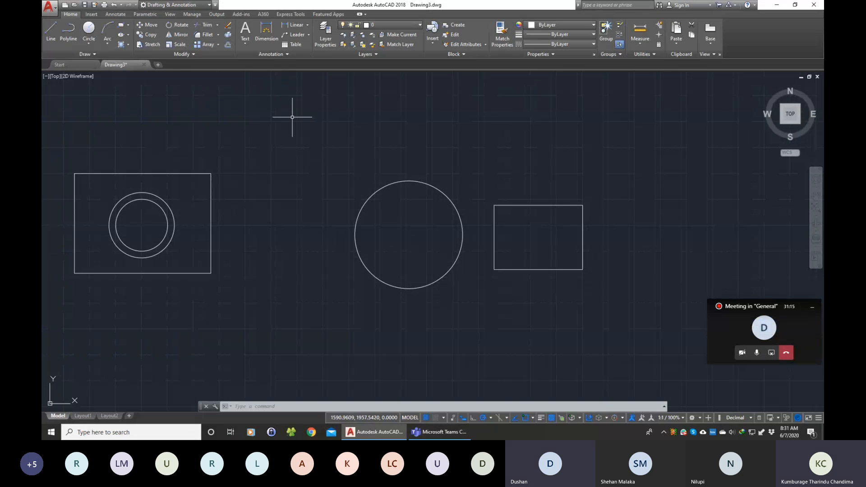
Window-select the standalone circle and the rectangle beside it, and delete both.
left_click(344, 171)
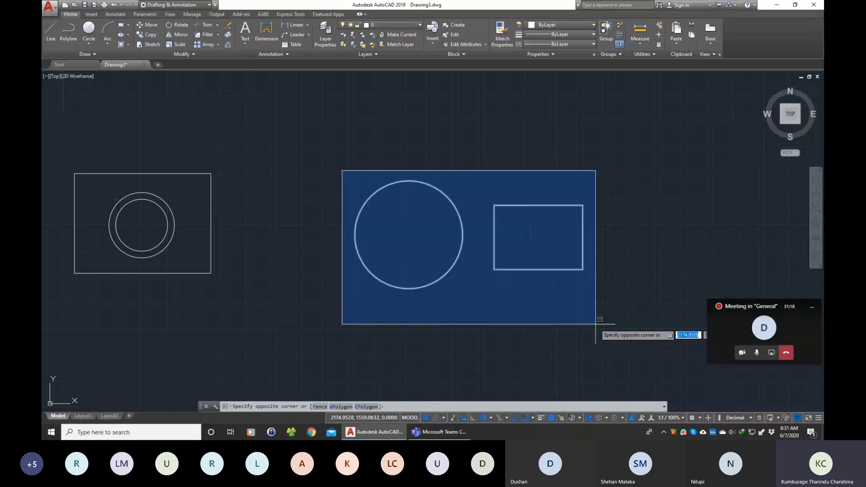
left_click(612, 322)
key("Delete")
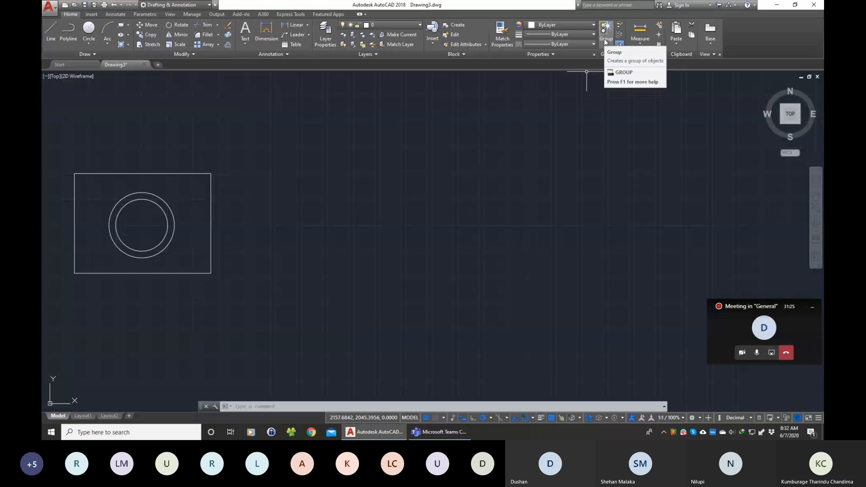
Draw two concentric circles in the empty area beside the block, the outer one with a radius of about 81.
left_click(88, 33)
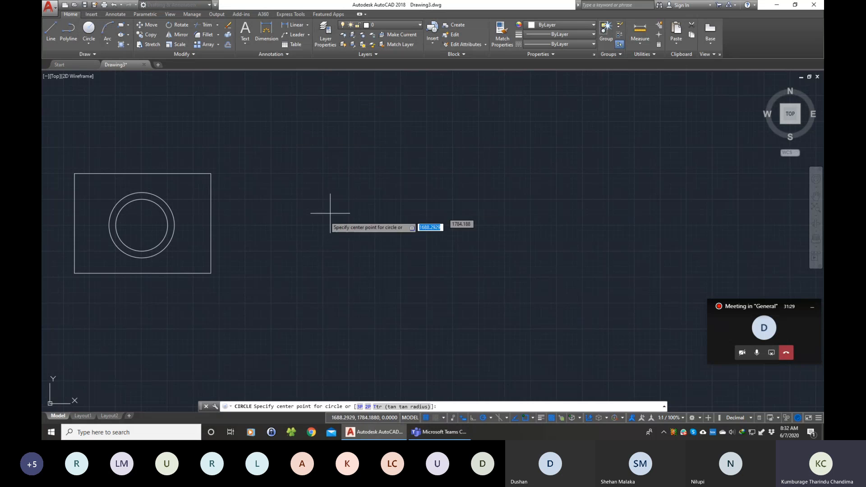
left_click(400, 227)
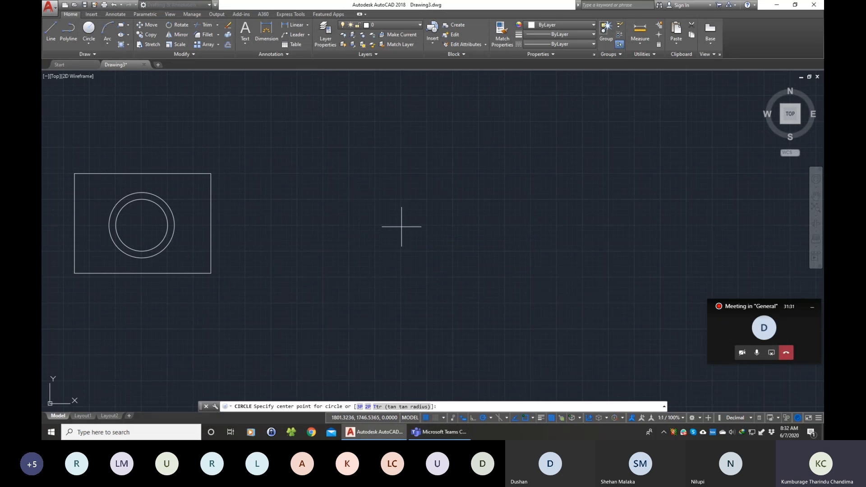
left_click(433, 199)
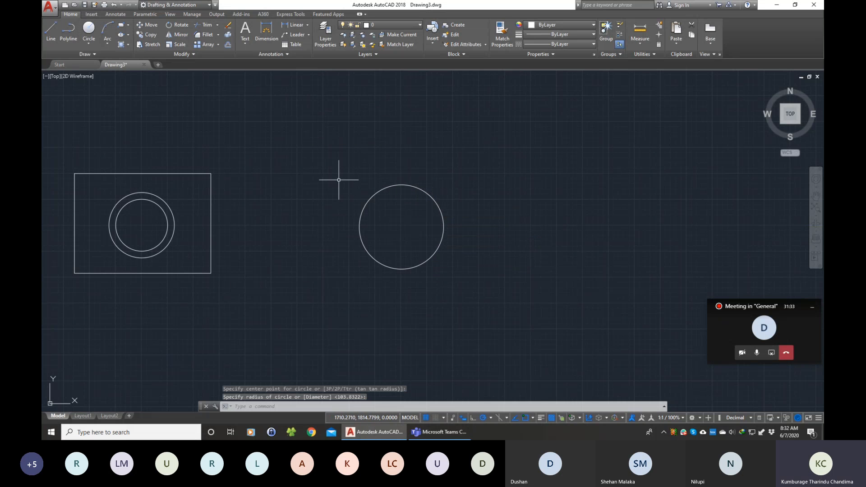
left_click(89, 32)
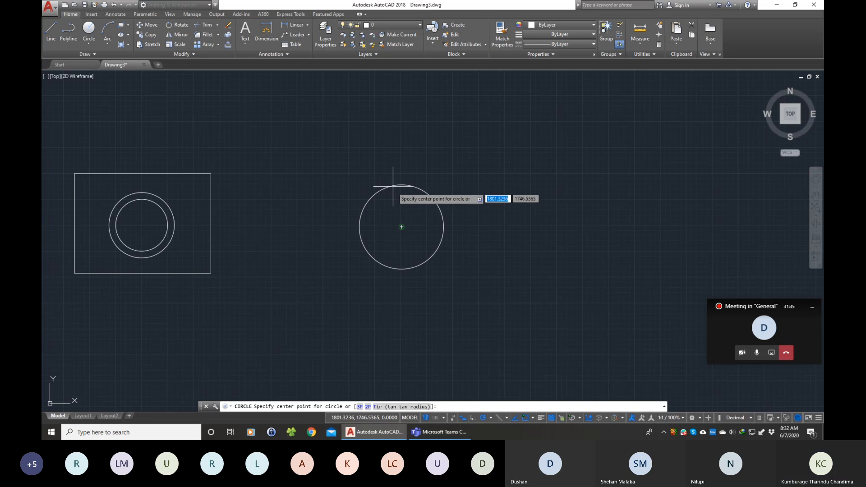
left_click(402, 226)
left_click(401, 199)
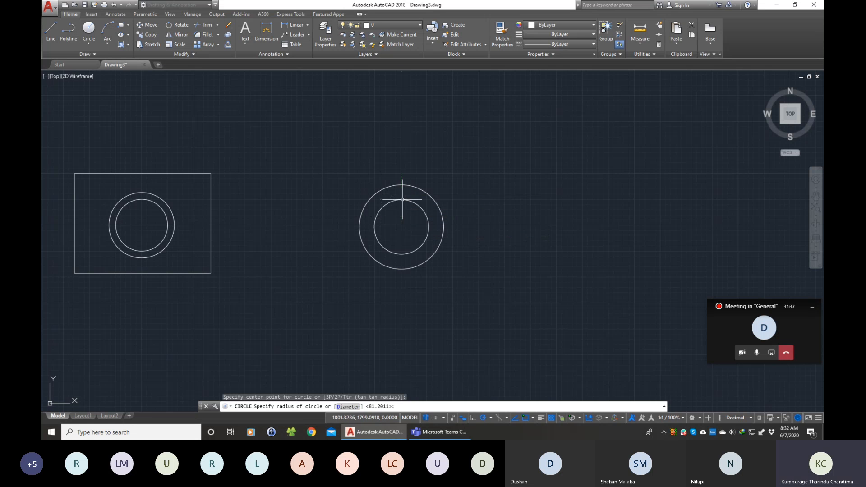
key("Escape")
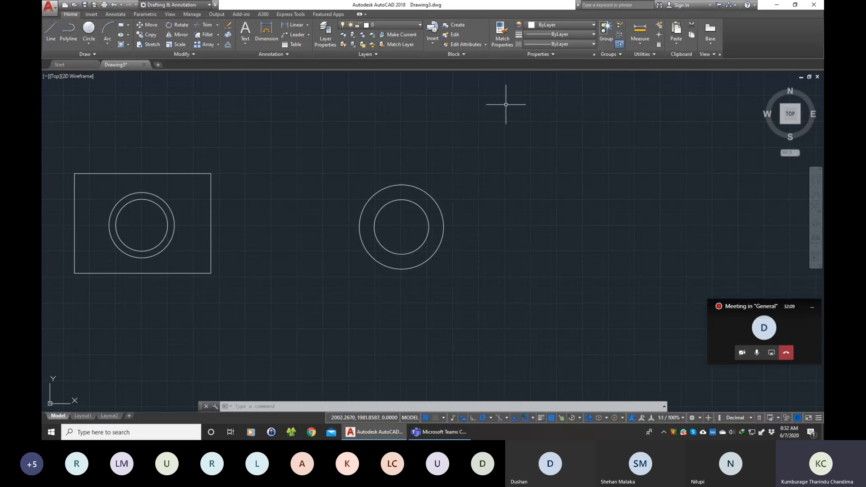
Combine the two new concentric circles into an unnamed group using a window selection.
left_click(607, 36)
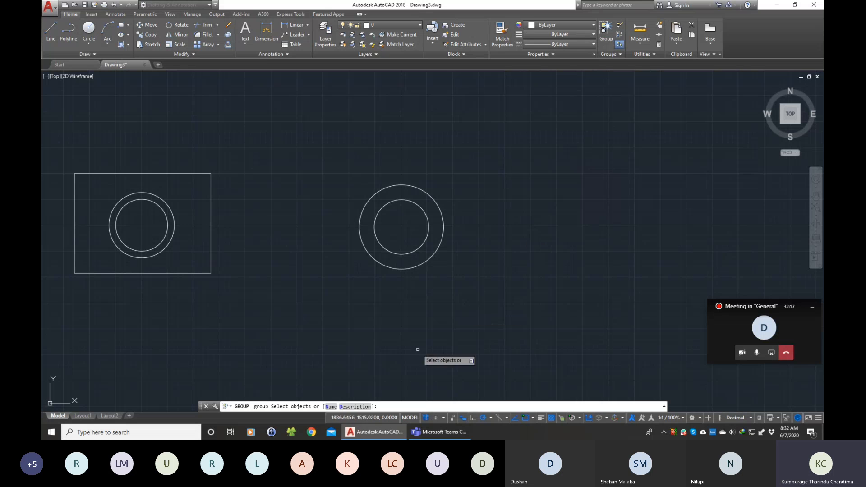
left_click(332, 169)
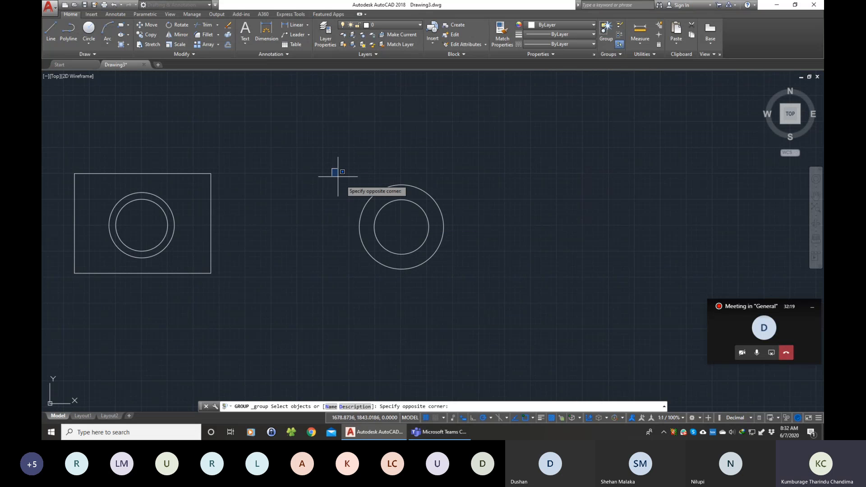
left_click(471, 284)
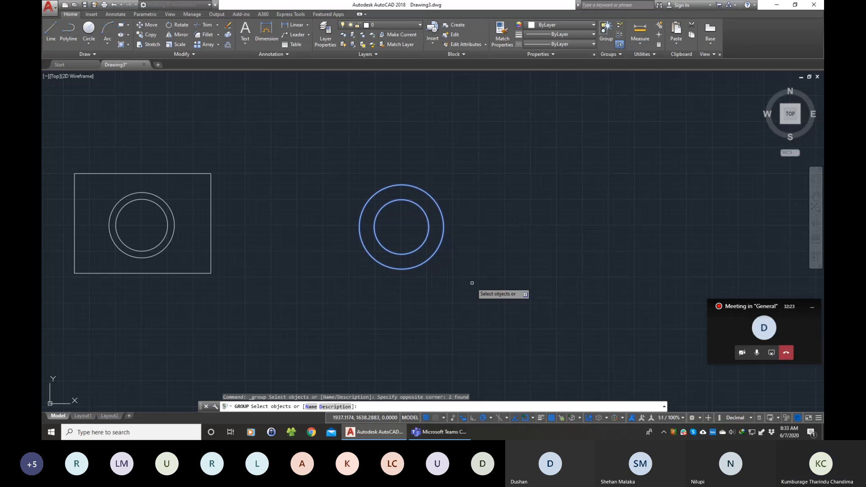
key("Return")
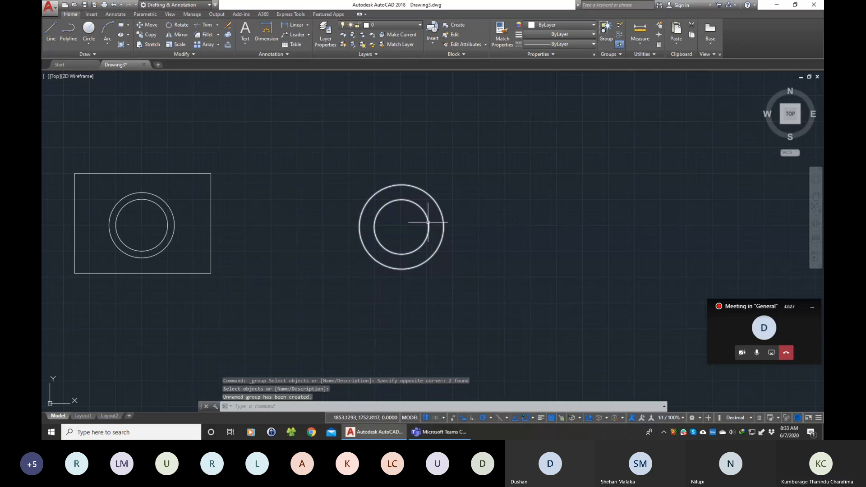
Select the circle group and move it a short distance up and to the right by its shared center grip.
left_click(399, 183)
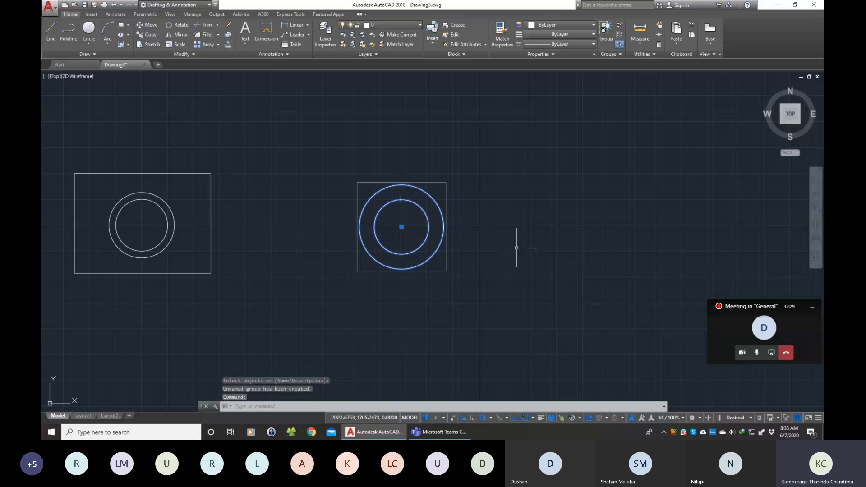
left_click(401, 227)
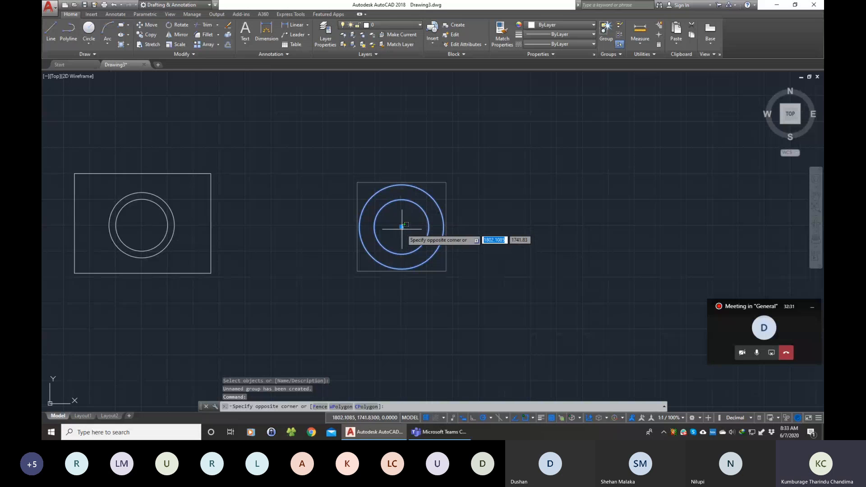
key("Escape")
left_click(402, 227)
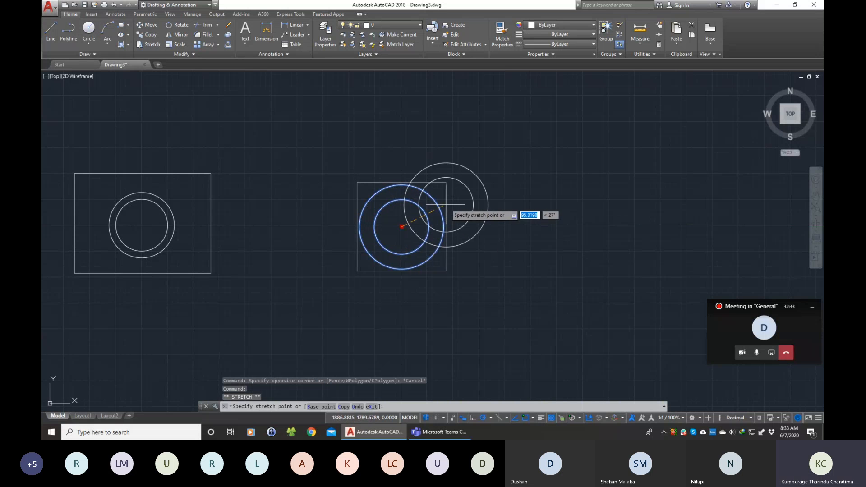
left_click(445, 204)
key("Escape")
Reselect the circle group and move it twice by its center grip, first down-left and finally well to the right, then clear the selection.
left_click(439, 181)
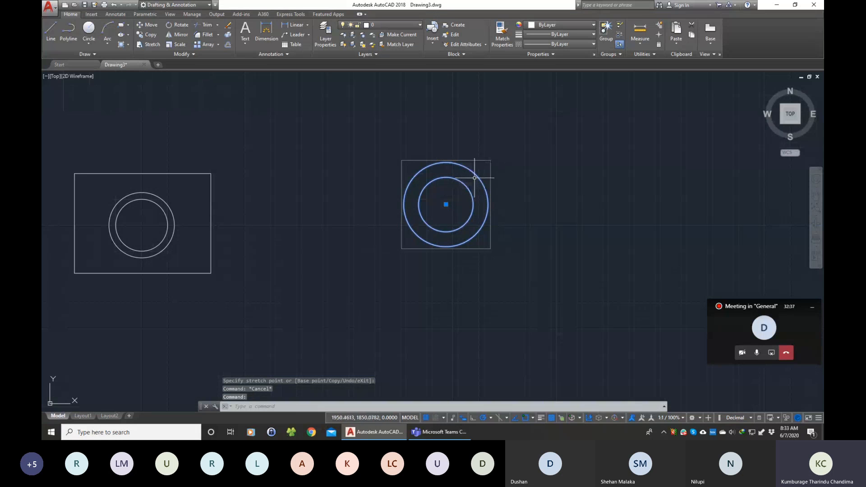
left_click(445, 204)
left_click(394, 243)
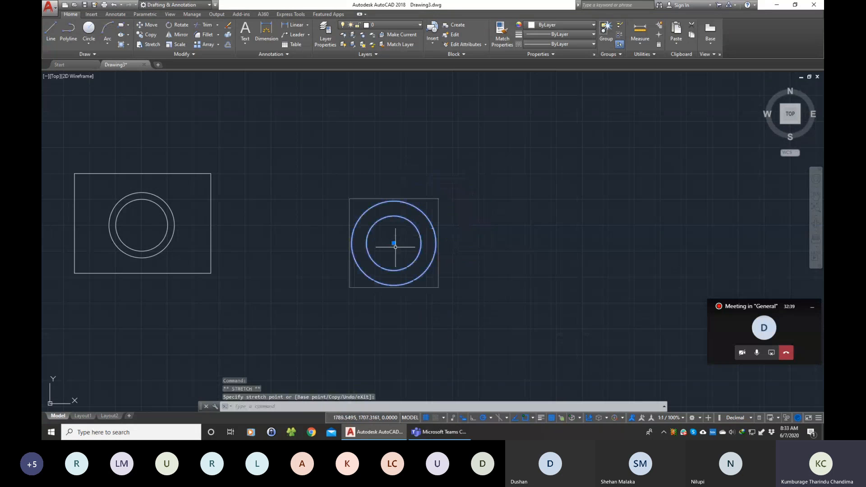
left_click(393, 242)
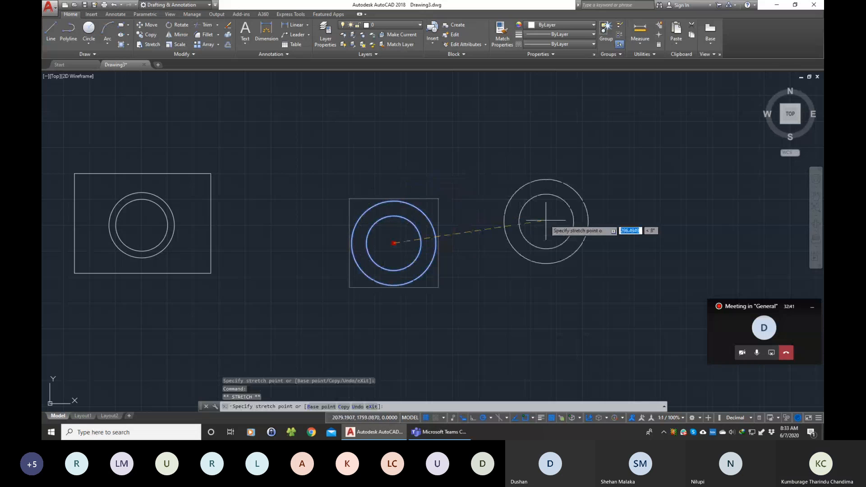
left_click(523, 202)
left_click(523, 202)
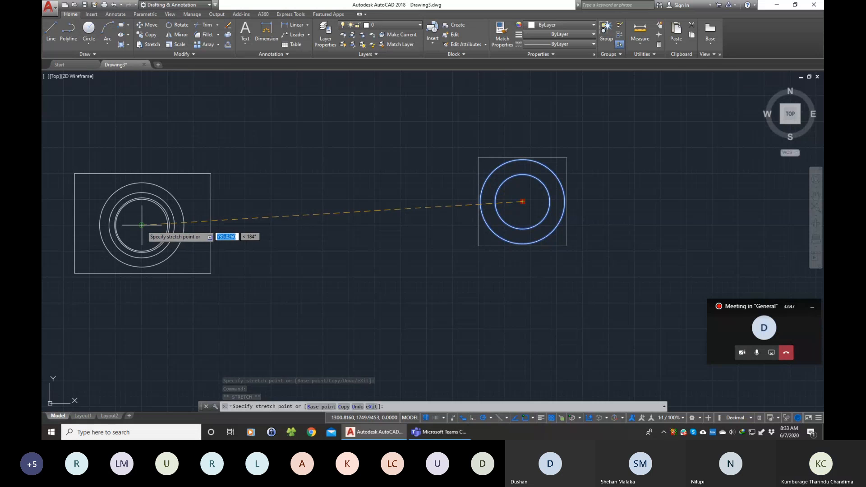
key("Escape")
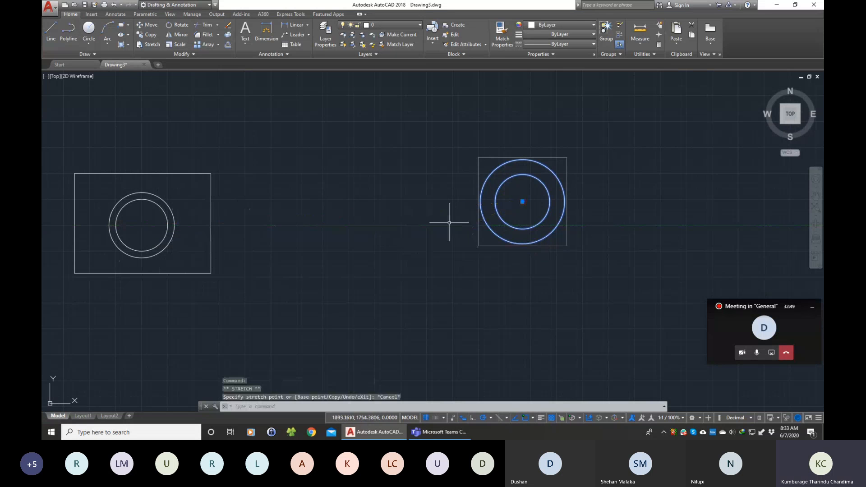
key("Escape")
left_click(508, 186)
left_click(508, 186)
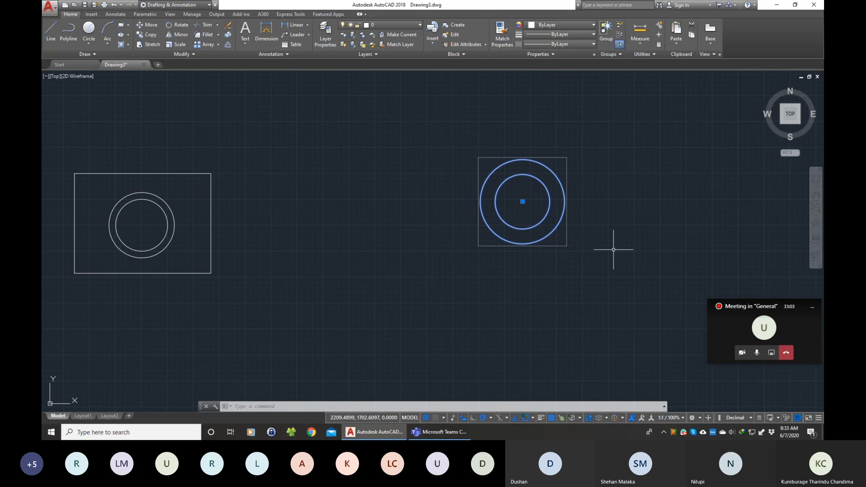
key("ctrl+v")
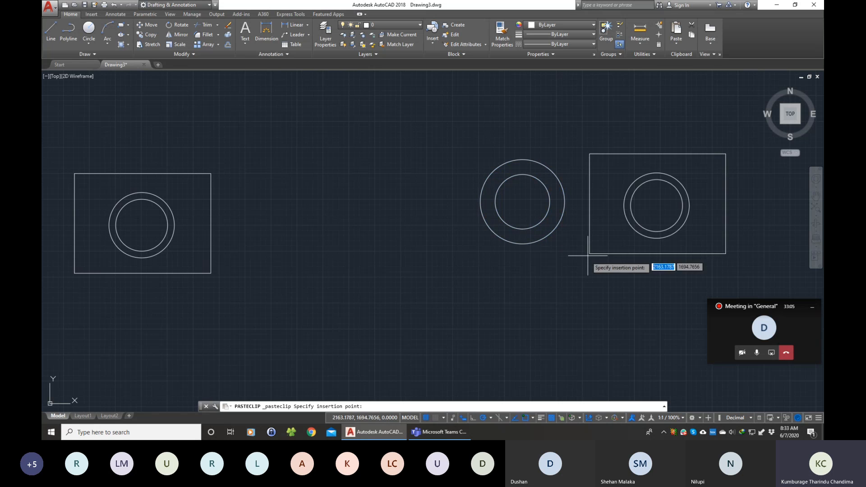
key("Escape")
key("Escape")
Copy the circle group to the clipboard and paste it between the block and the original group.
left_click(507, 195)
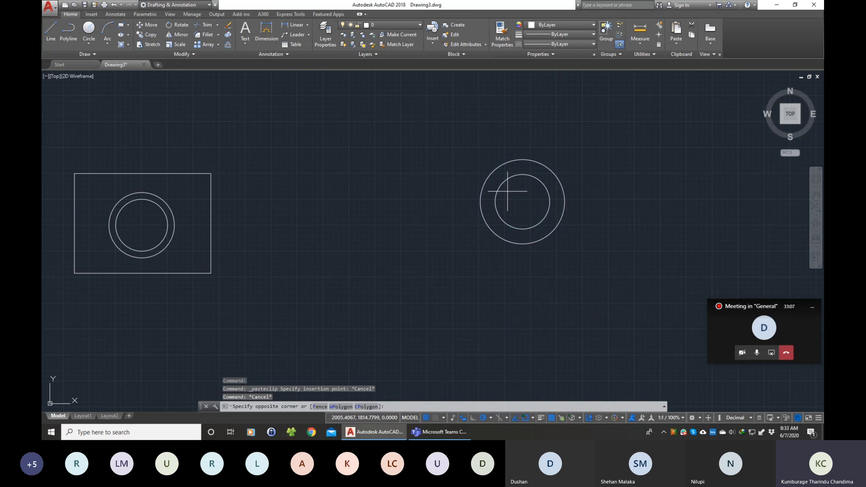
left_click(506, 185)
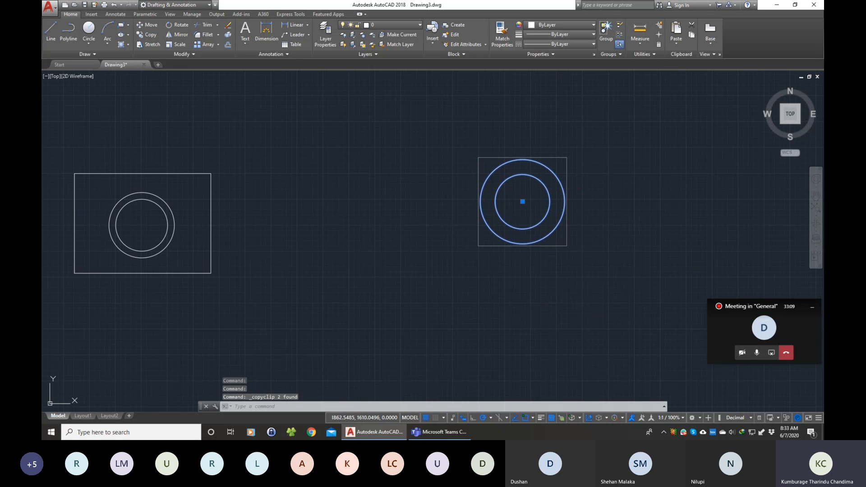
key("ctrl+v")
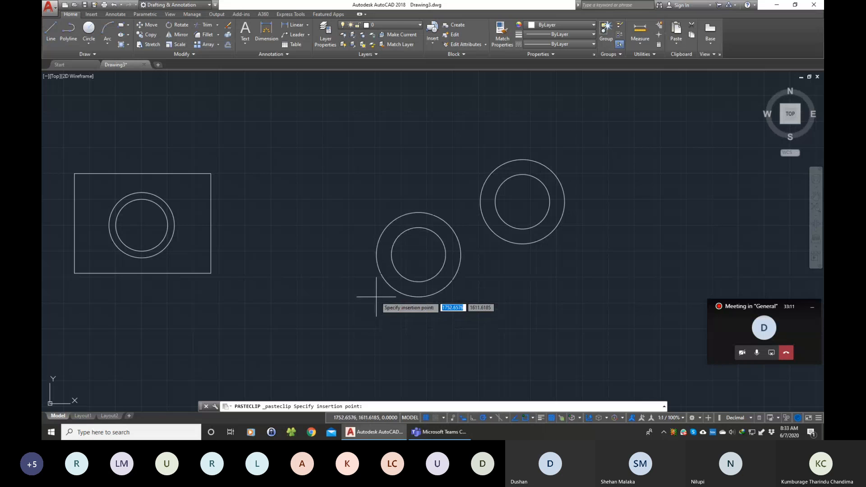
left_click(334, 247)
Select the inner and outer circles of the pasted copy individually to check whether they are grouped, clearing each selection.
left_click(355, 184)
left_click(361, 181)
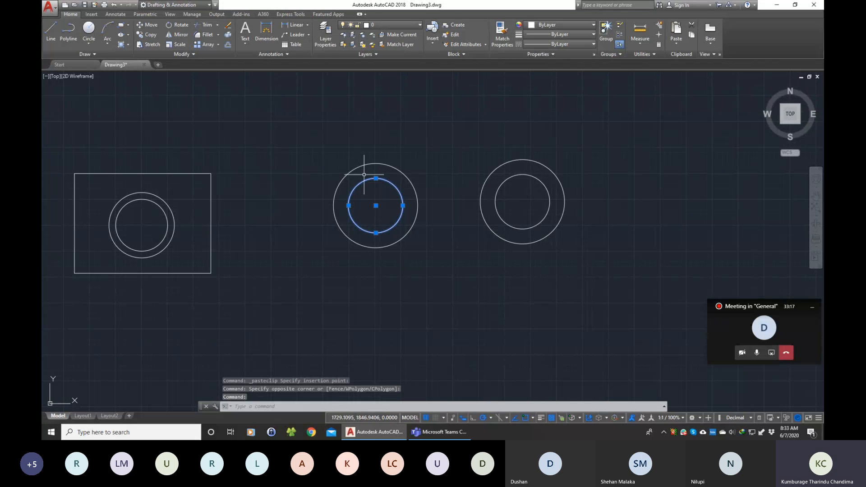
key("Escape")
left_click(360, 181)
left_click(366, 185)
key("Escape")
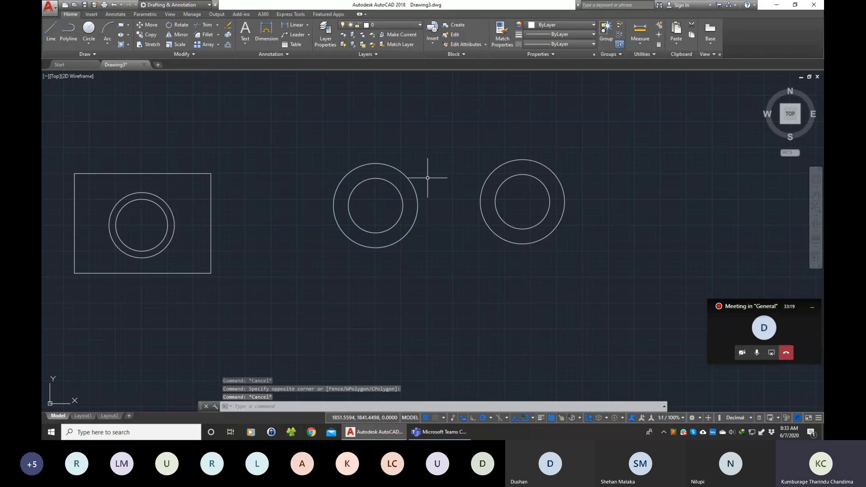
left_click(393, 184)
key("Escape")
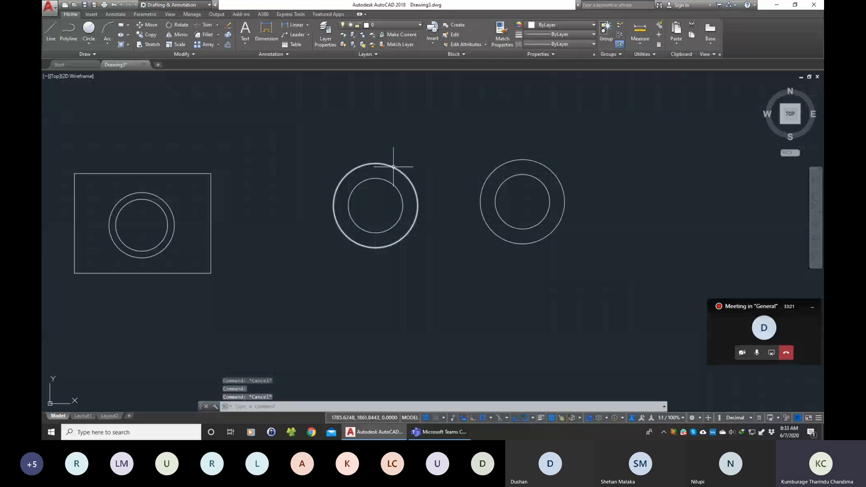
left_click(396, 168)
left_click(471, 271)
key("Escape")
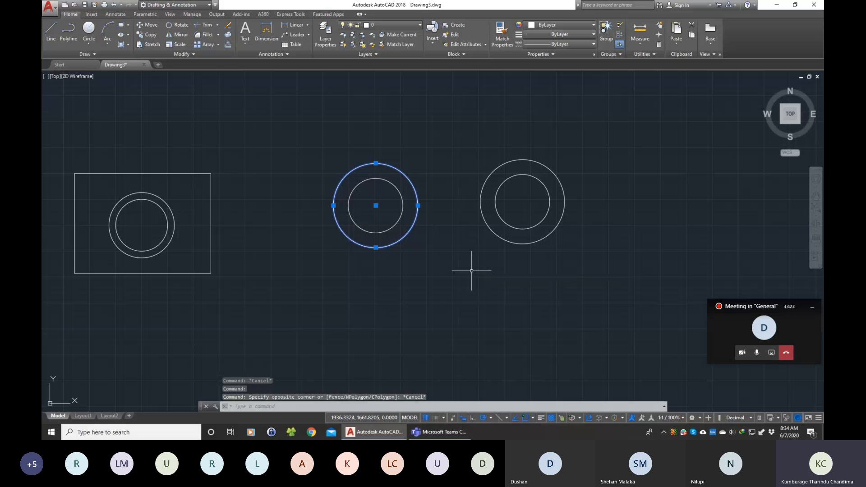
key("Escape")
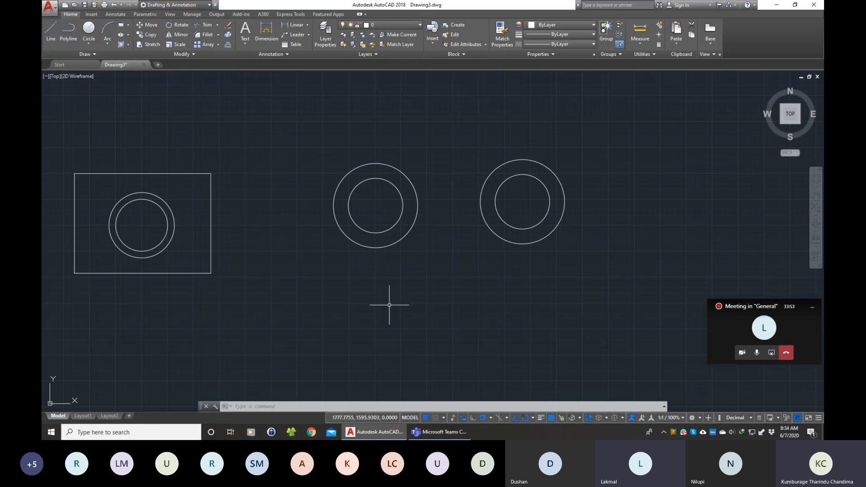
Window-select both circles of the pasted copy and delete them.
left_click(299, 145)
left_click(464, 286)
key("Delete")
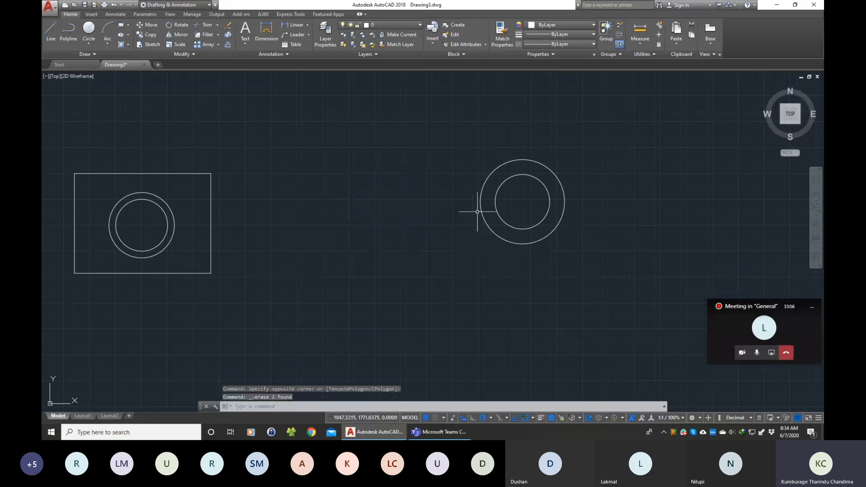
Select the original circle group through its inner circle to check its grouping, and clear the selection.
left_click(495, 167)
left_click(523, 184)
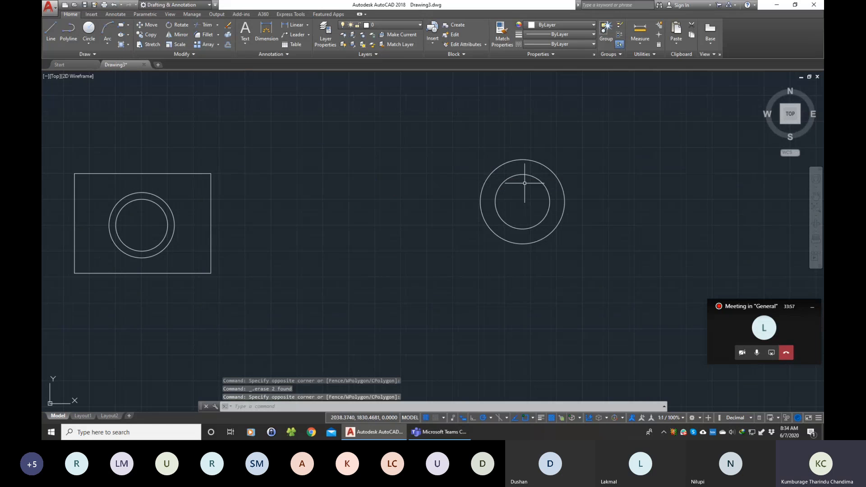
left_click(521, 175)
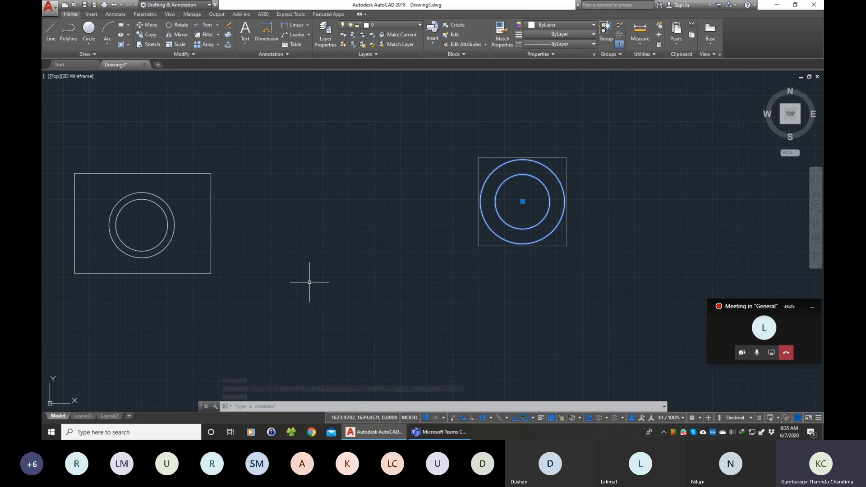
key("Escape")
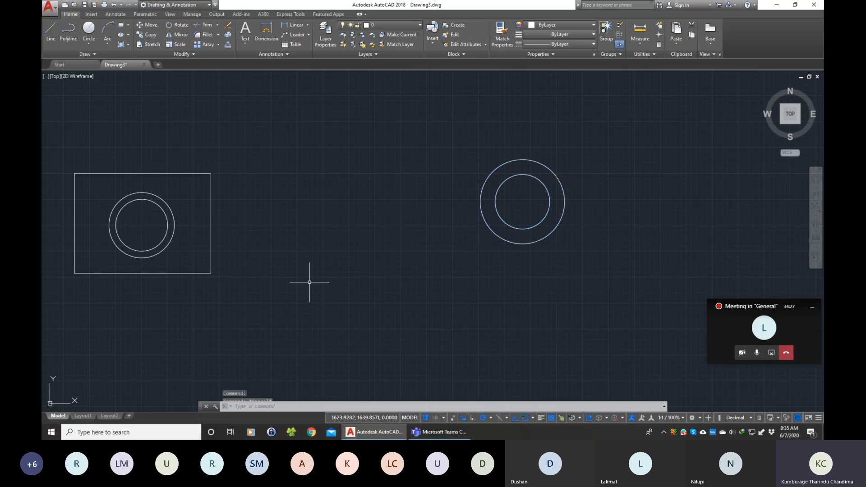
scroll(309, 283, "down", 5)
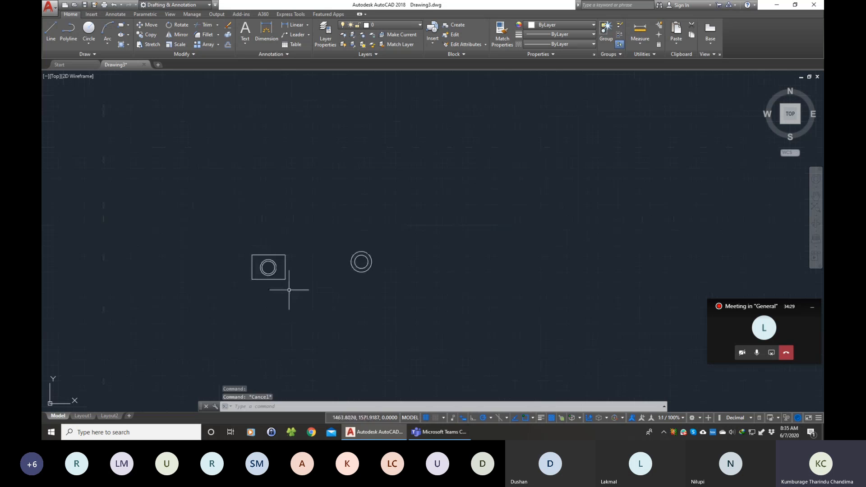
Examine the block with its two concentric circles and compare it with the separate circle group beside it.
scroll(290, 291, "up", 4)
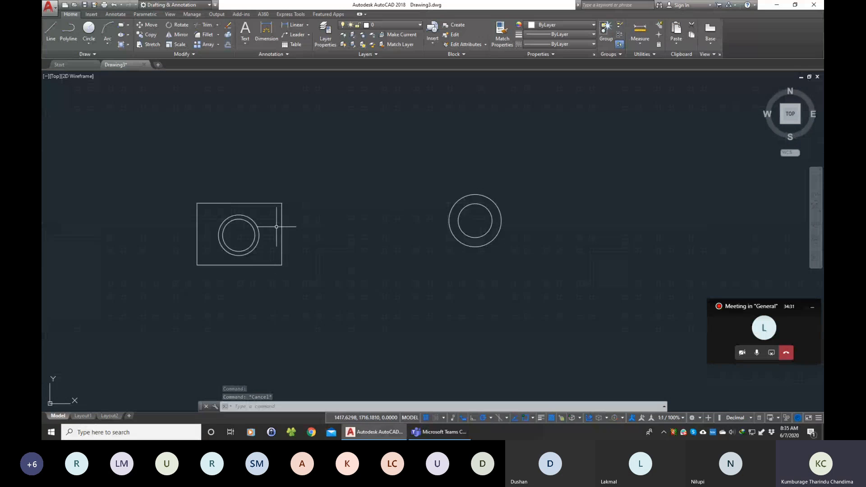
scroll(230, 233, "up", 6)
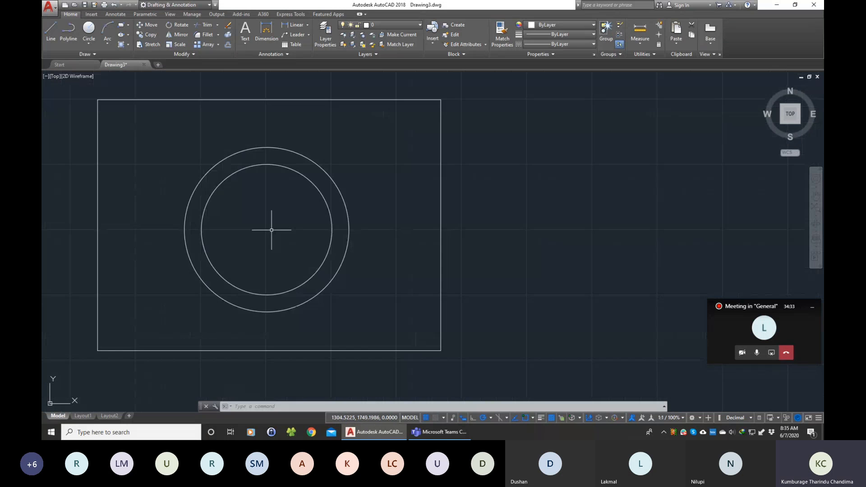
scroll(270, 228, "down", 2)
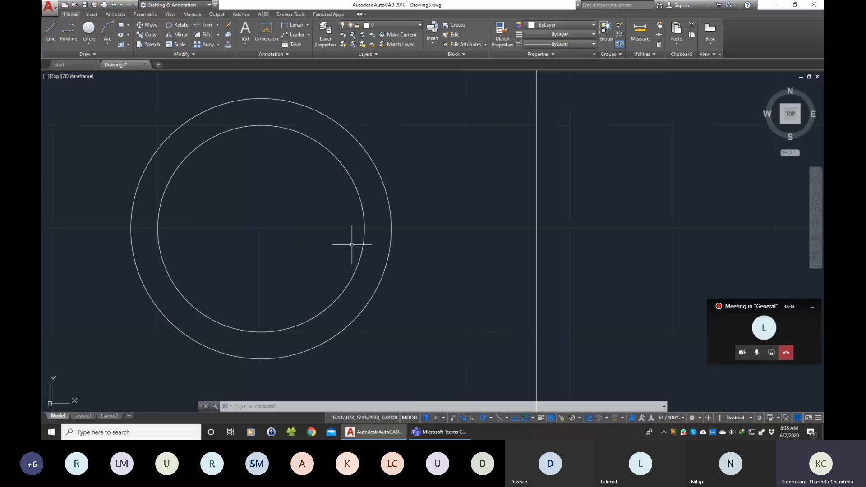
scroll(609, 256, "down", 8)
scroll(779, 229, "up", 5)
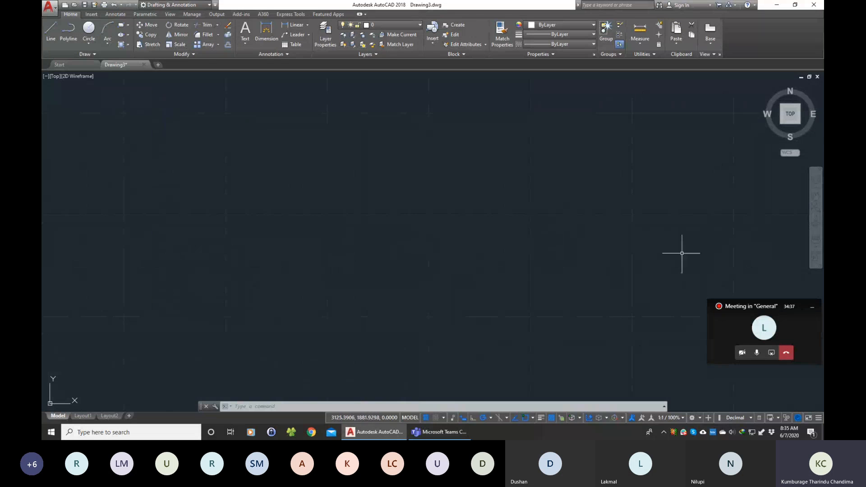
scroll(466, 275, "down", 6)
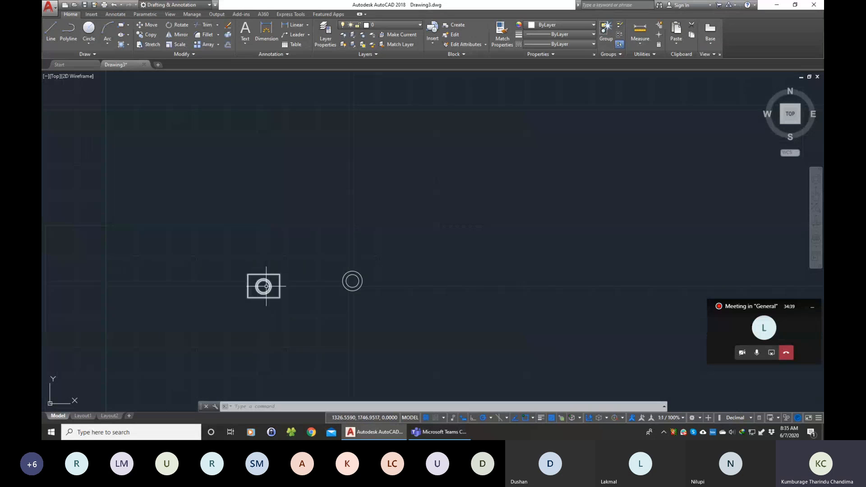
scroll(272, 296, "up", 8)
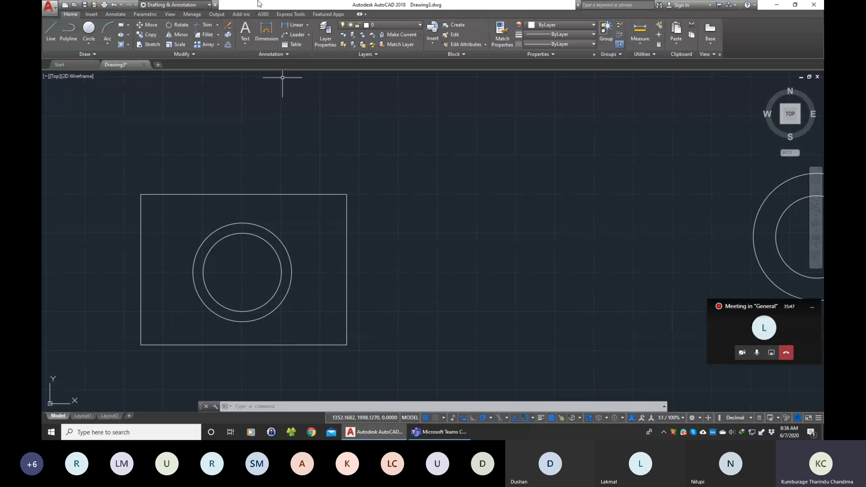
scroll(565, 188, "down", 2)
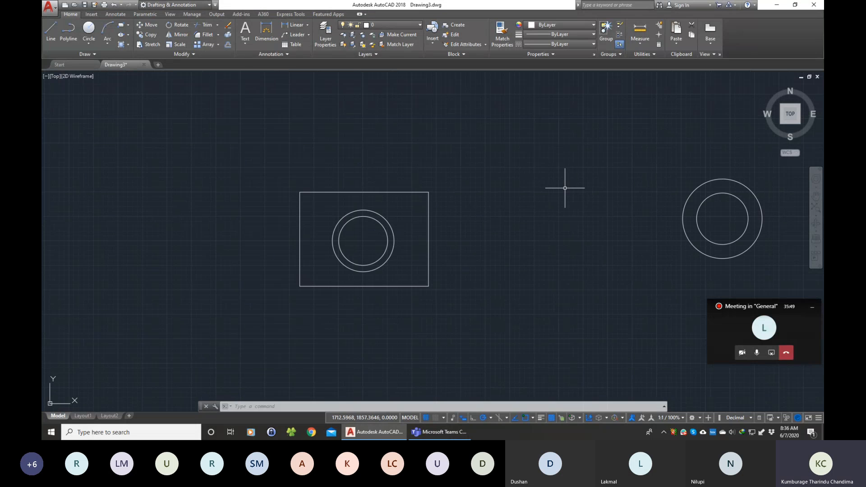
scroll(680, 191, "down", 2)
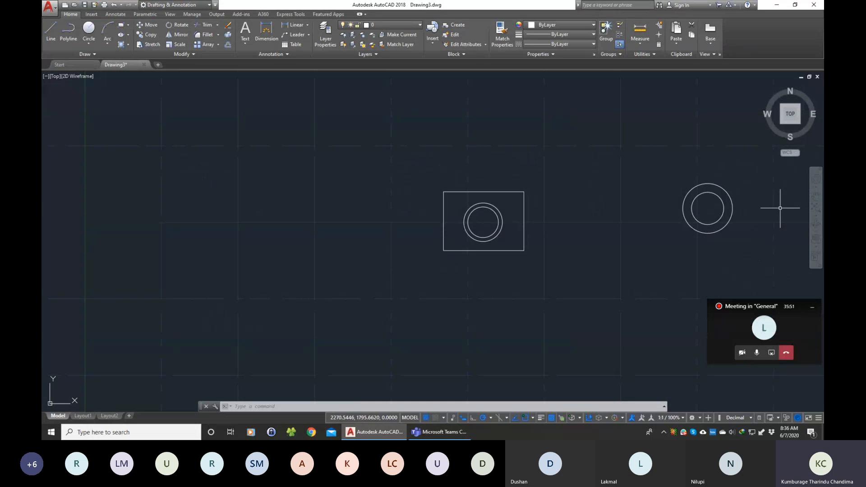
Select the circle group through its outer circle and through its inner circle to check its grouping, clearing each selection.
scroll(779, 183, "up", 4)
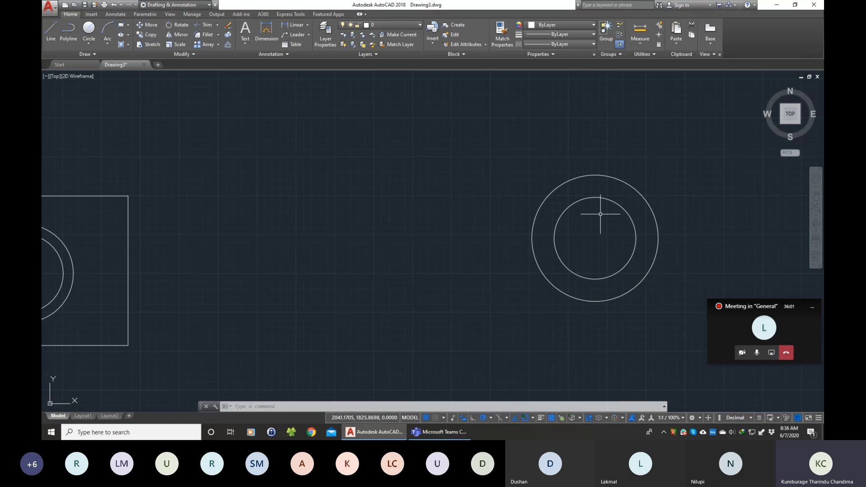
left_click(581, 176)
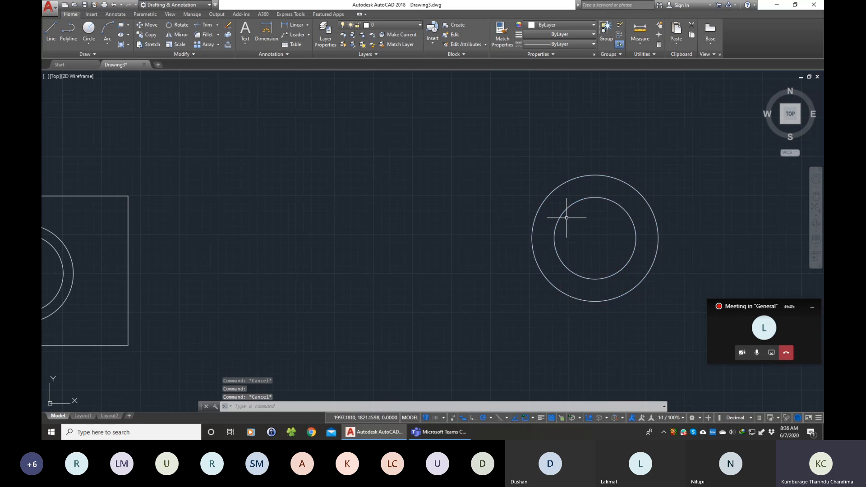
key("Escape")
left_click(579, 199)
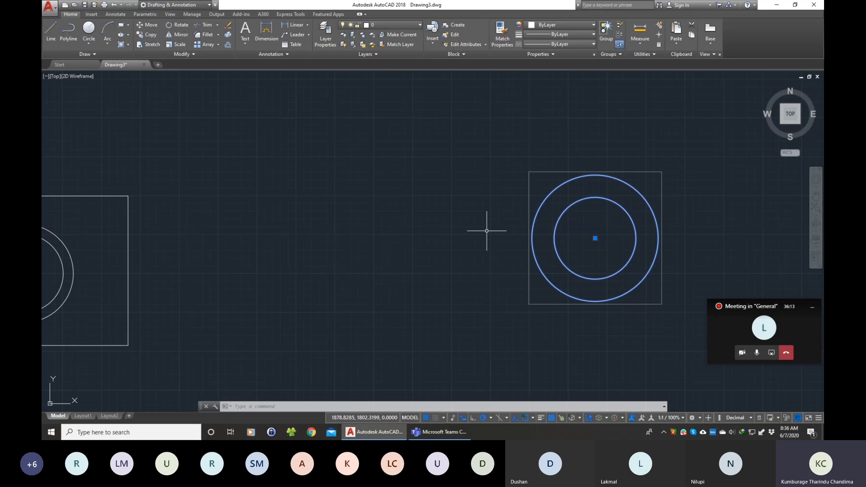
key("Escape")
Copy the circle group to the clipboard and paste it again between the block and the original group.
left_click(590, 209)
left_click(611, 203)
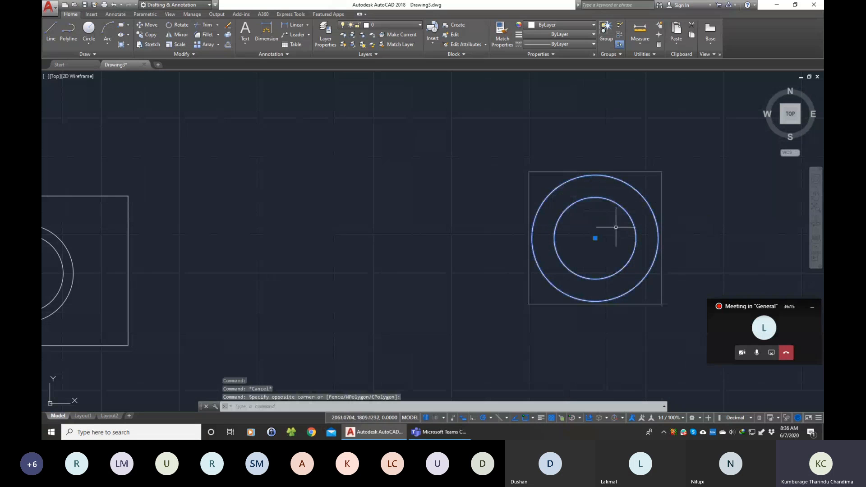
key("ctrl+c")
key("ctrl+v")
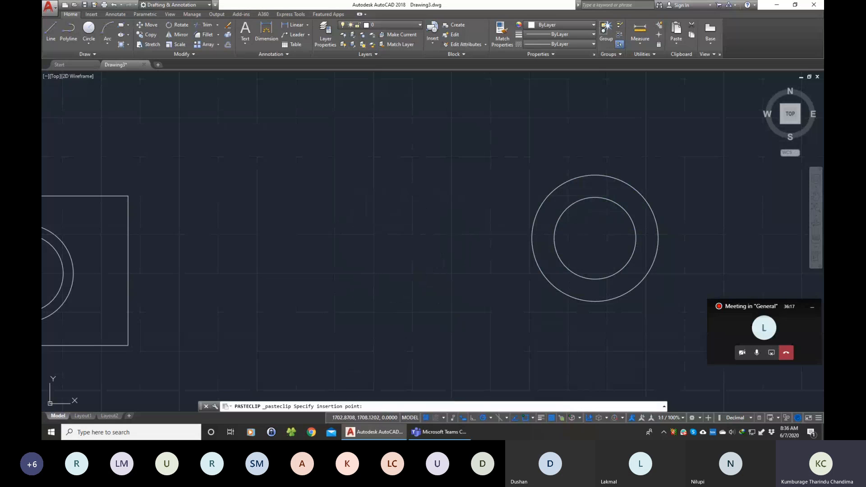
left_click(337, 306)
Pick the pasted copy's circles individually and with a crossing window to check whether they are grouped, clearing each selection.
left_click(398, 204)
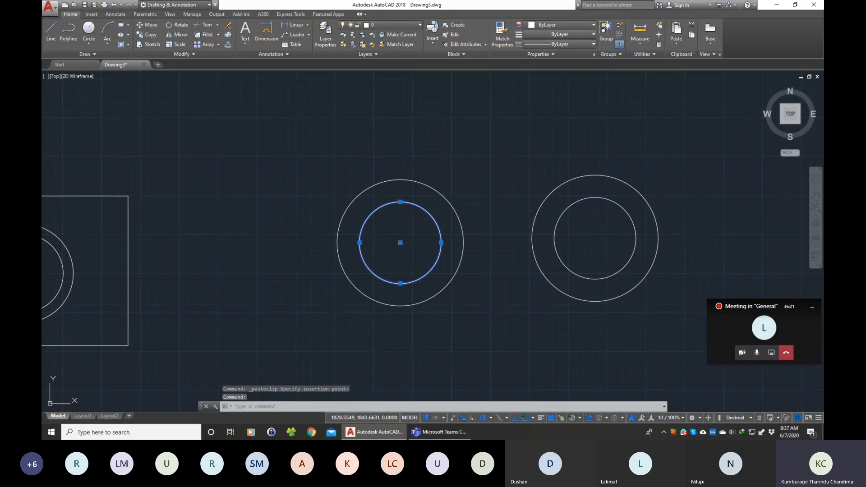
key("Escape")
left_click(433, 188)
left_click(421, 207)
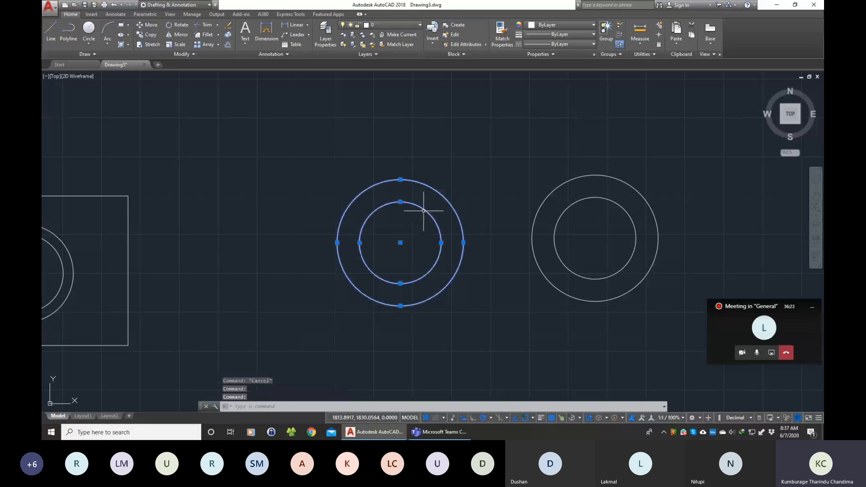
key("Escape")
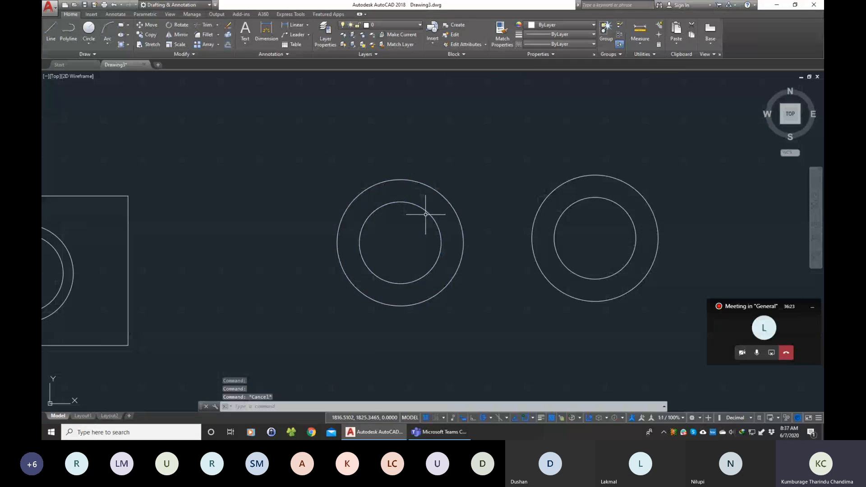
left_click(400, 219)
left_click(342, 174)
key("Escape")
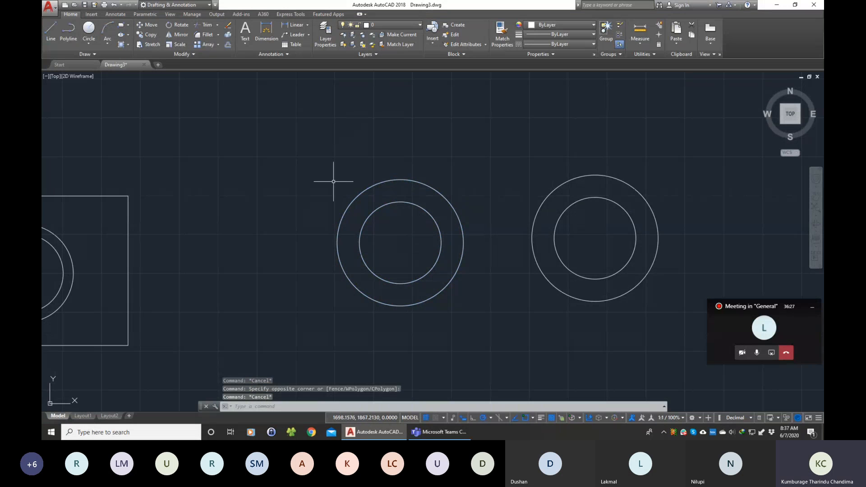
Demonstrate window selection by enclosing both circles of the pasted copy, clear it, and cancel a second selection window.
left_click(334, 179)
left_click(478, 323)
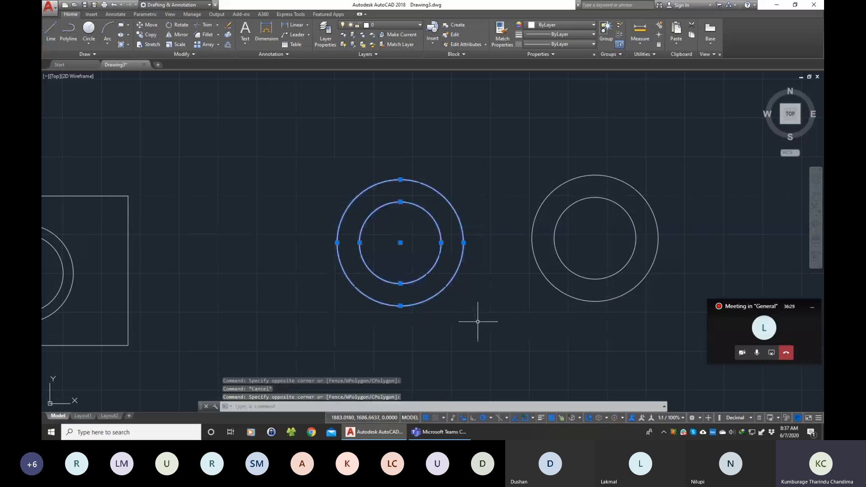
key("Escape")
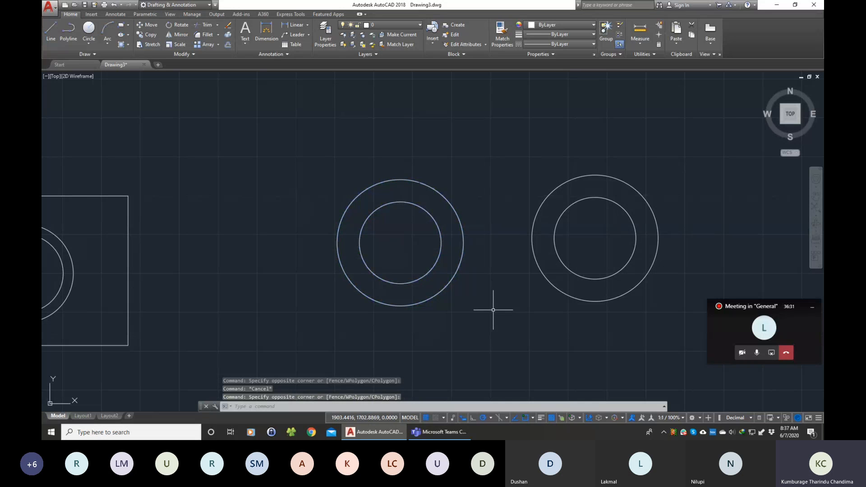
scroll(300, 228, "down", 1)
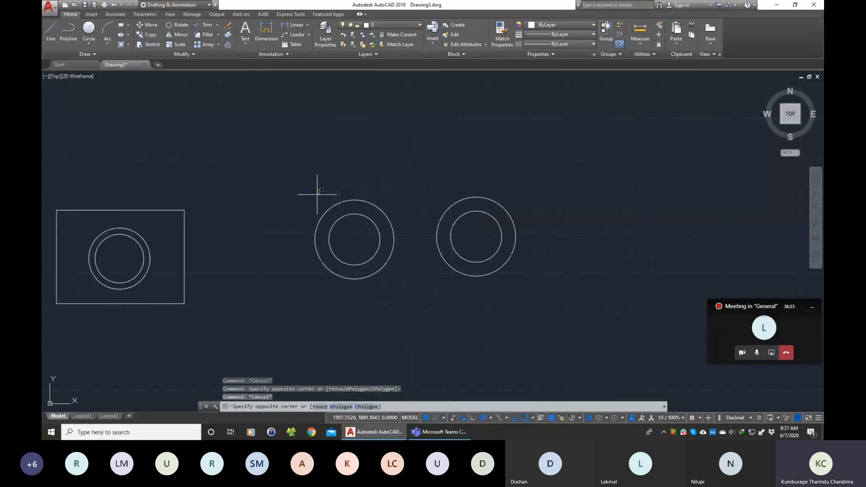
left_click(319, 191)
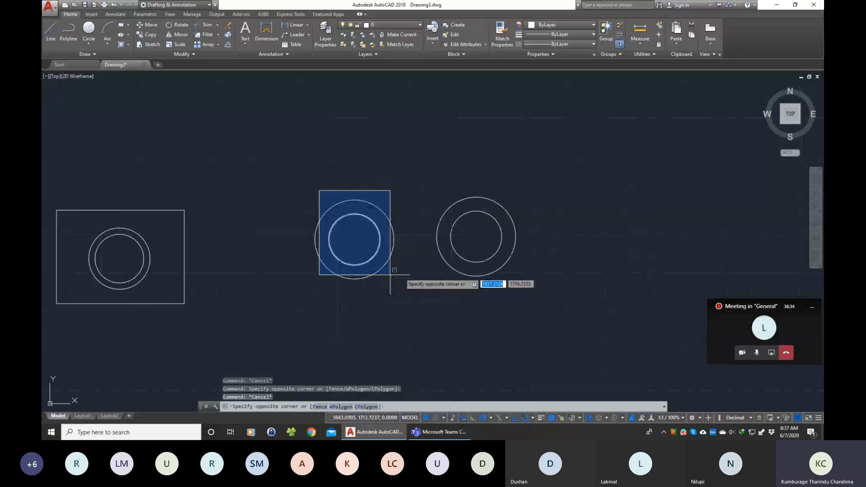
key("Escape")
Select the original circle group and its pasted copy with one crossing window and delete them.
scroll(77, 262, "up", 3)
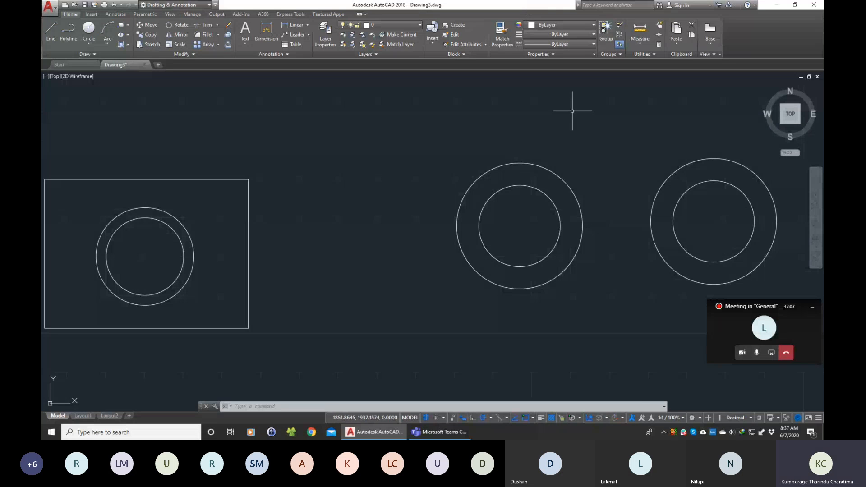
scroll(509, 216, "down", 2)
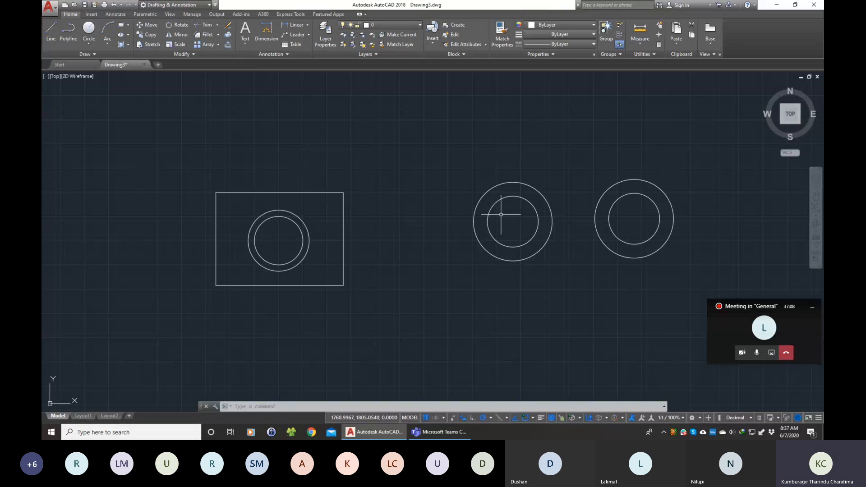
left_click(691, 159)
left_click(477, 288)
key("Delete")
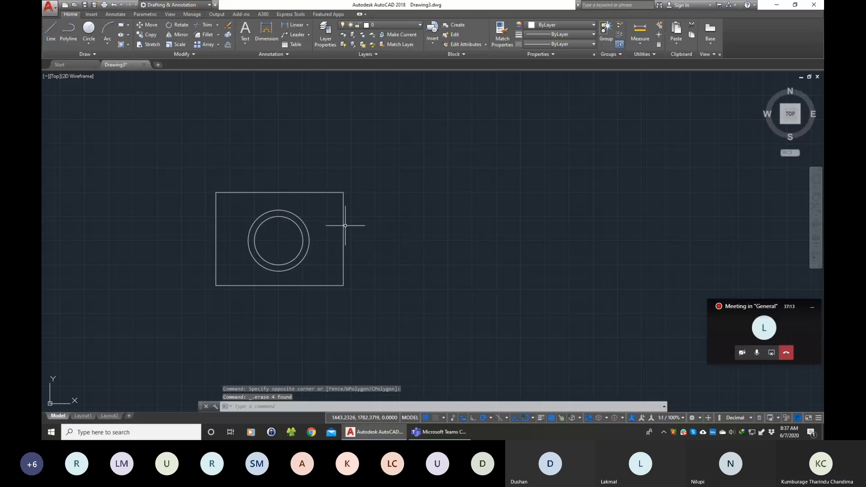
Explode the block containing the rectangle and the two concentric circles with the EXPLODE command.
scroll(316, 251, "up", 2)
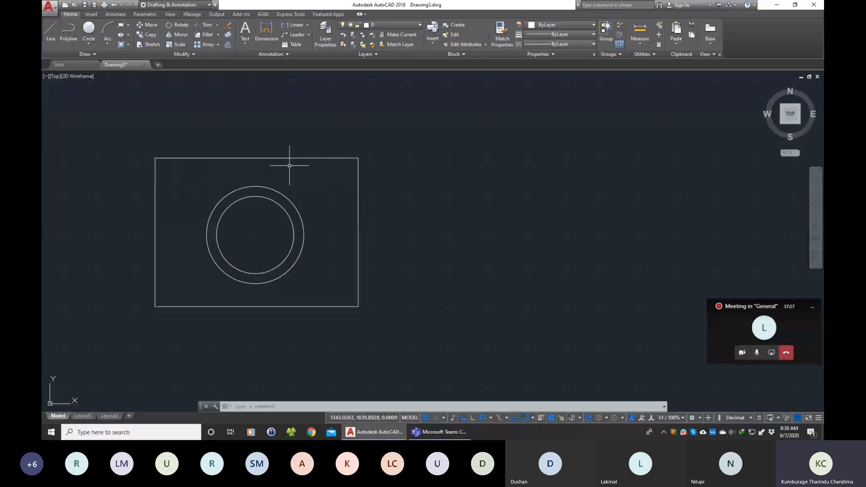
left_click(243, 406)
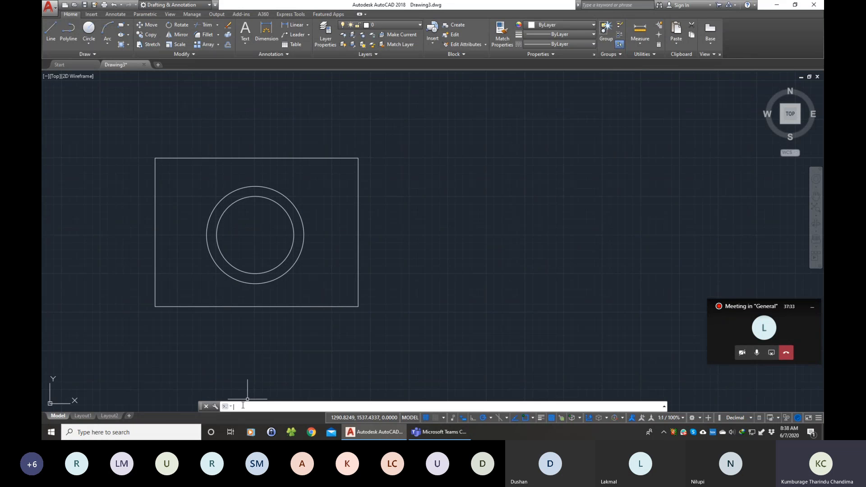
type("EX")
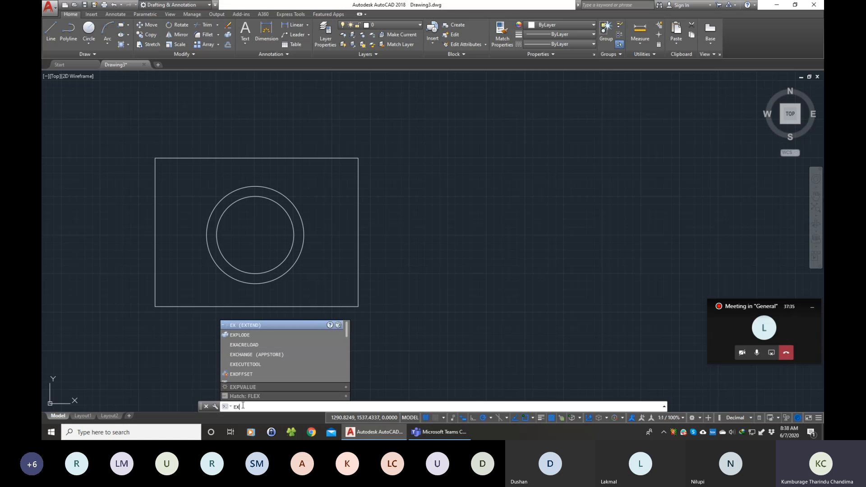
type("P")
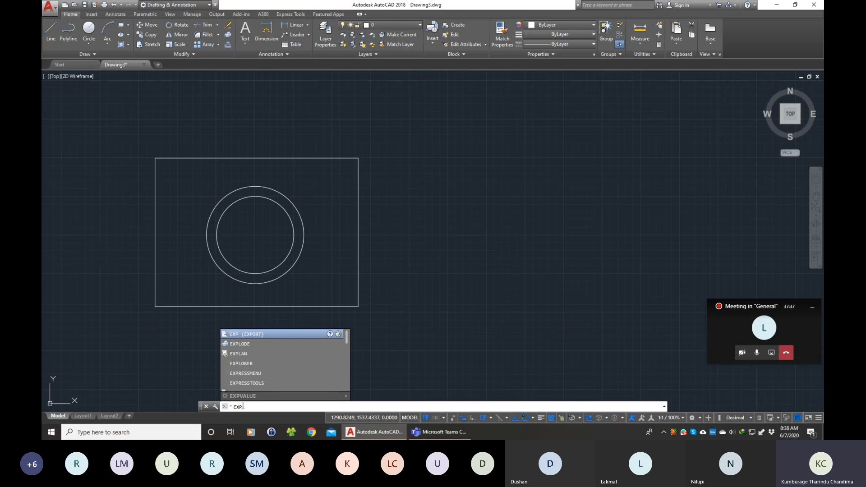
key("Down")
key("Return")
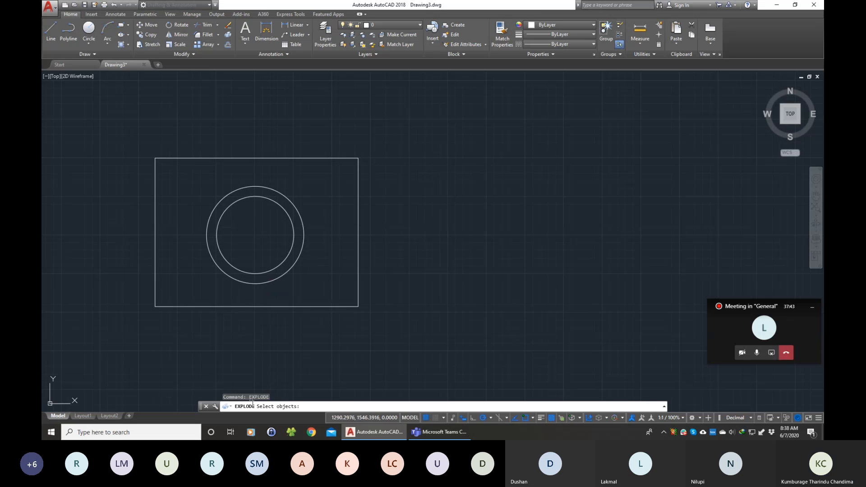
left_click(251, 307)
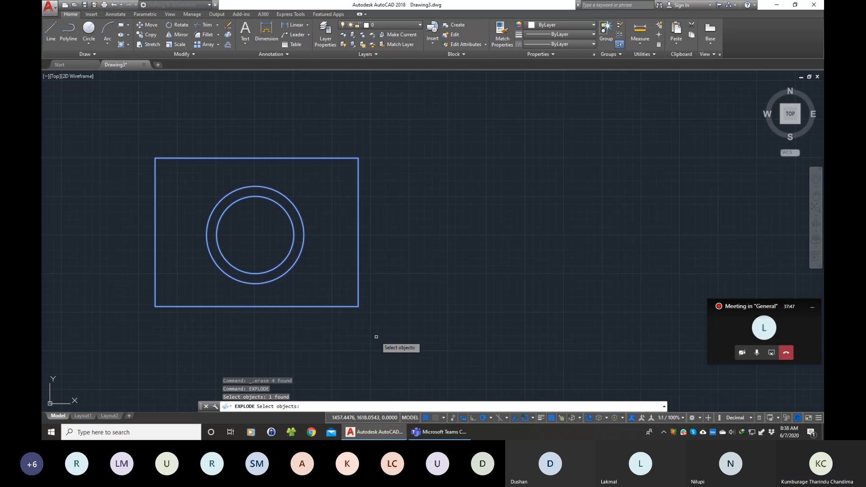
key("Return")
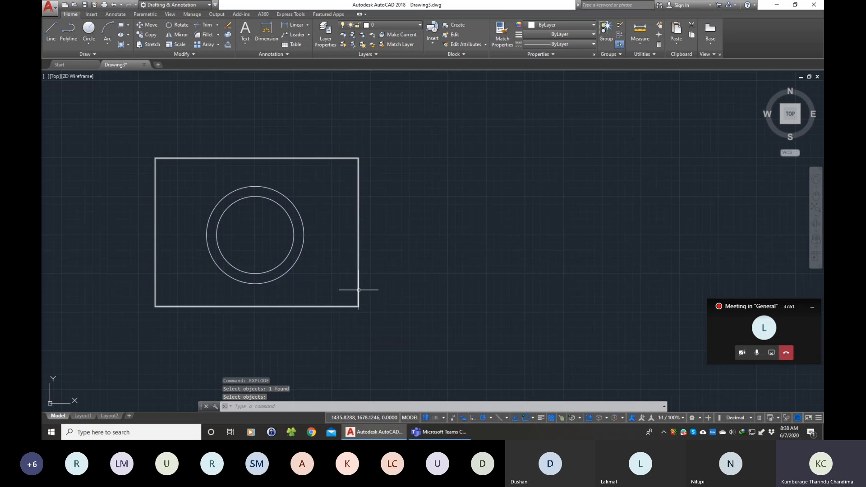
Select the rectangle, the outer circle and the inner circle separately to check the exploded block's parts, clearing each selection.
left_click(358, 289)
key("Escape")
left_click(320, 290)
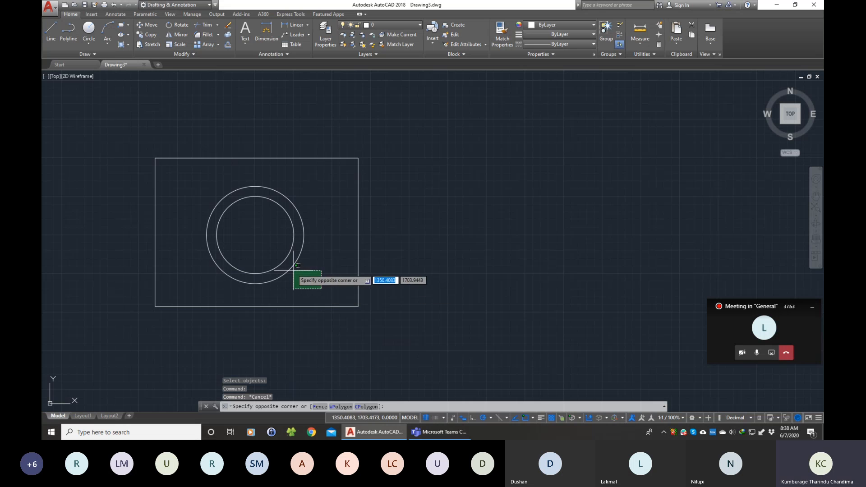
left_click(291, 267)
key("Escape")
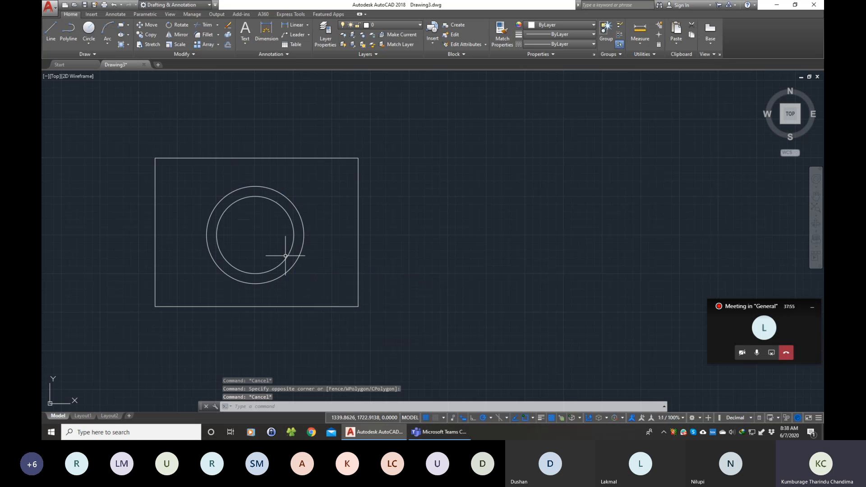
left_click(287, 256)
key("Escape")
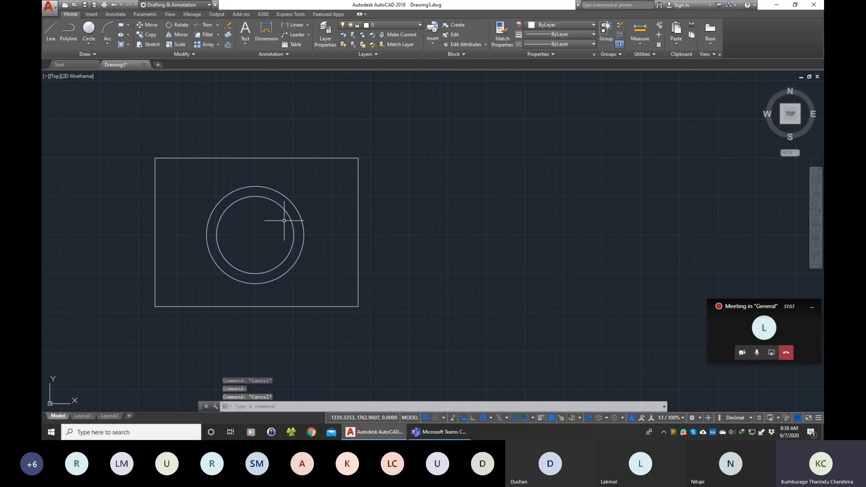
Insert block B1 beside the exploded rectangle and circles, placing it to their right.
left_click(91, 14)
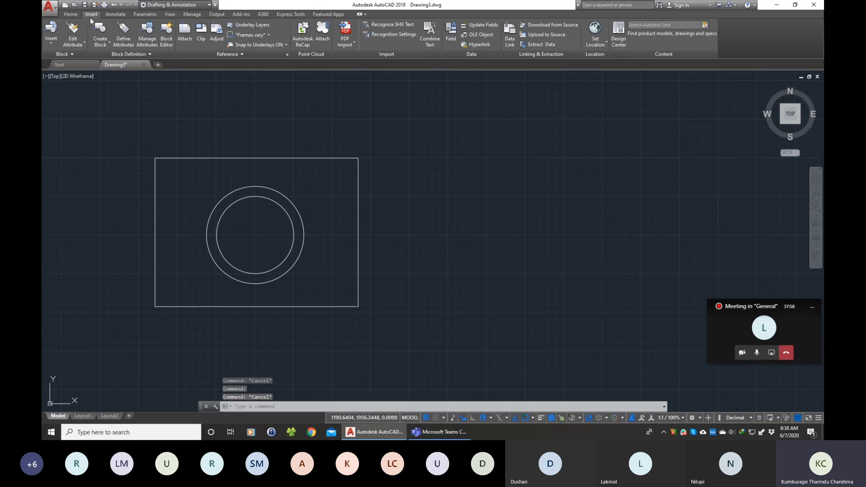
left_click(53, 46)
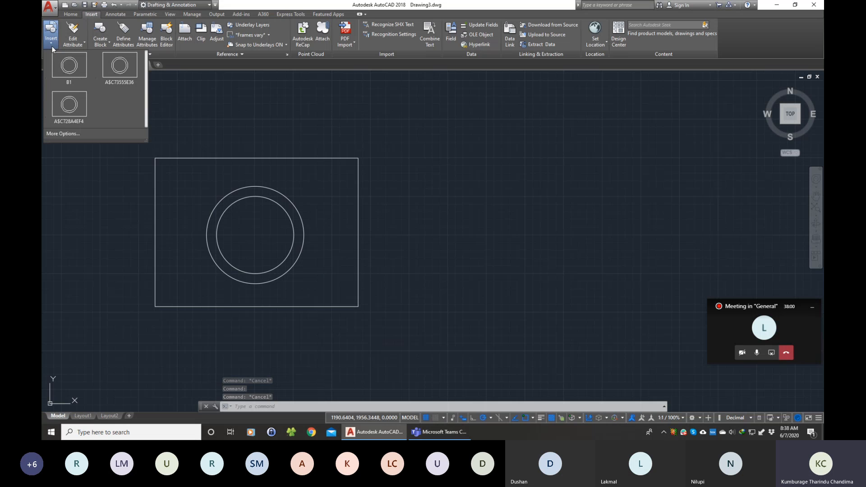
left_click(70, 66)
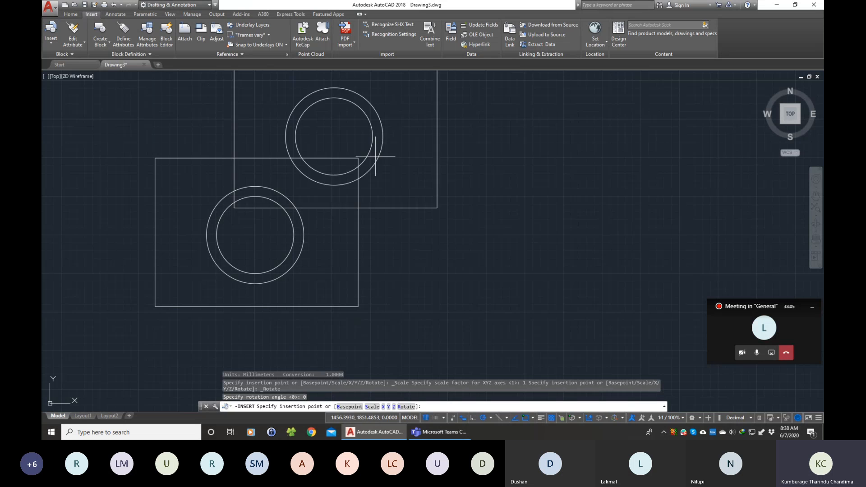
left_click(481, 234)
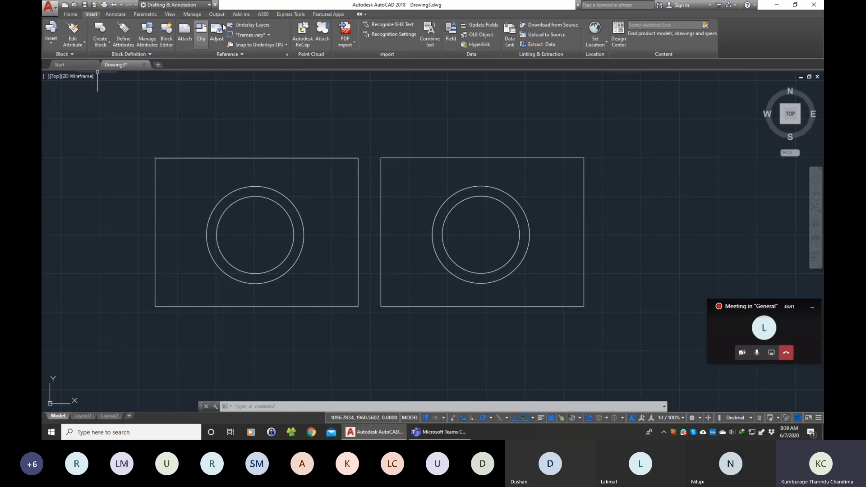
Draw a third, larger circle concentric with the two circles inside the exploded rectangle.
left_click(71, 14)
left_click(89, 28)
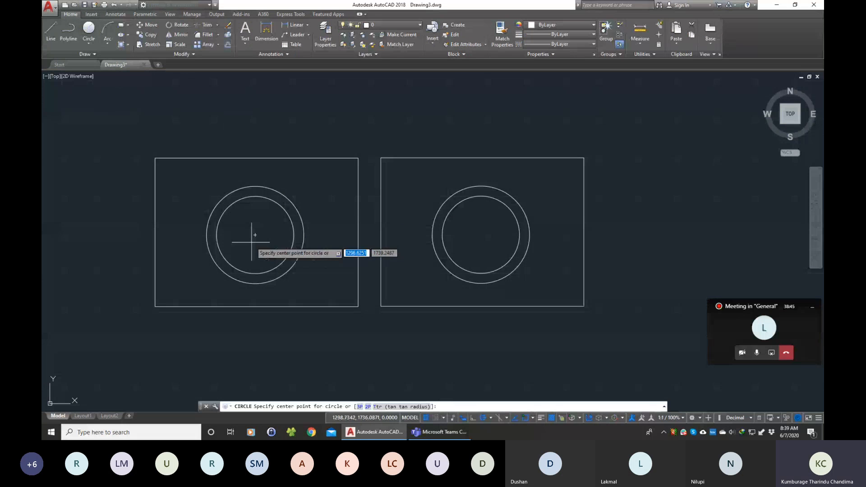
left_click(252, 239)
left_click(300, 185)
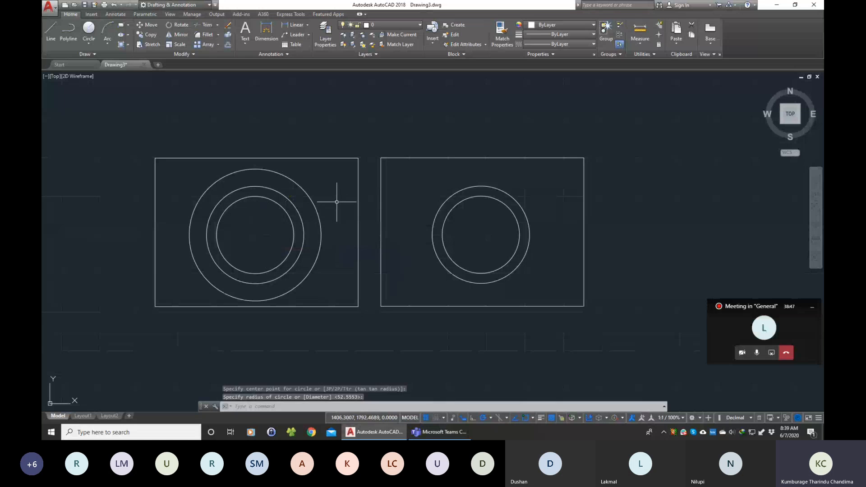
key("Escape")
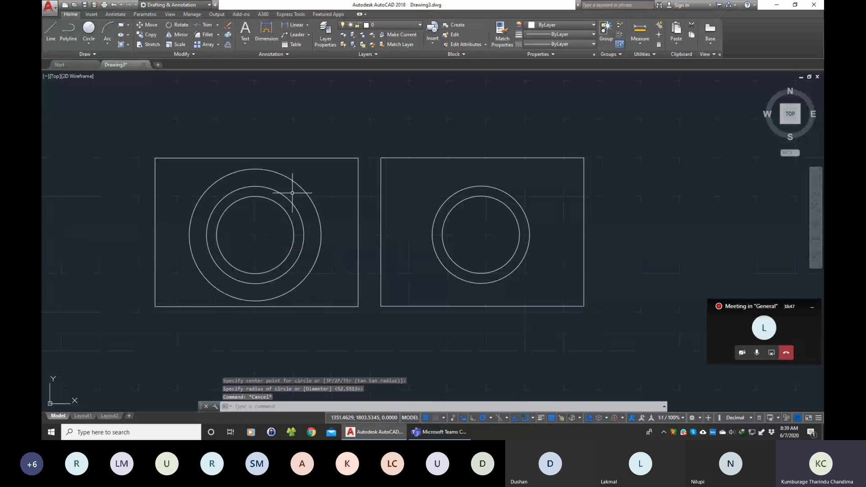
Define block B2 from the left rectangle and its three circles, with the circles' common centre as base point.
left_click(92, 14)
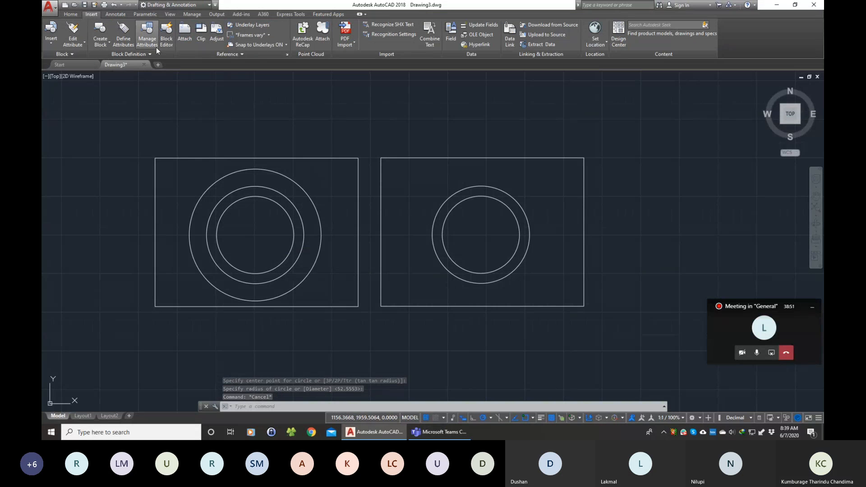
left_click(100, 28)
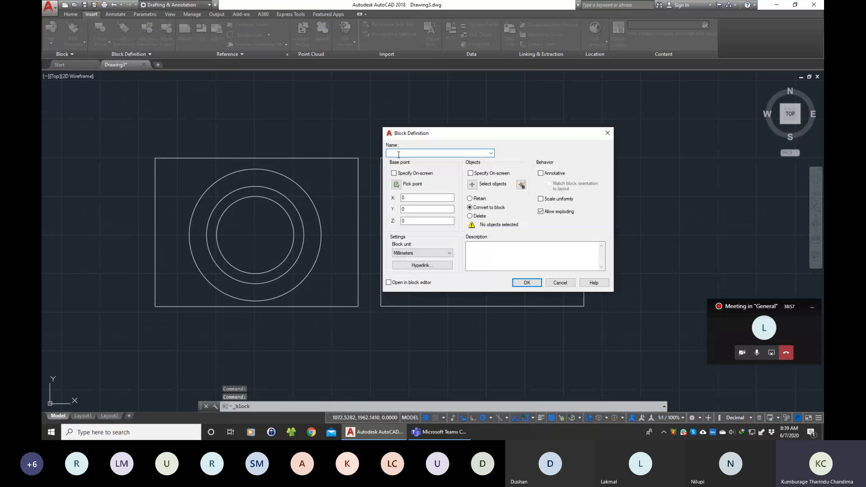
type("B2")
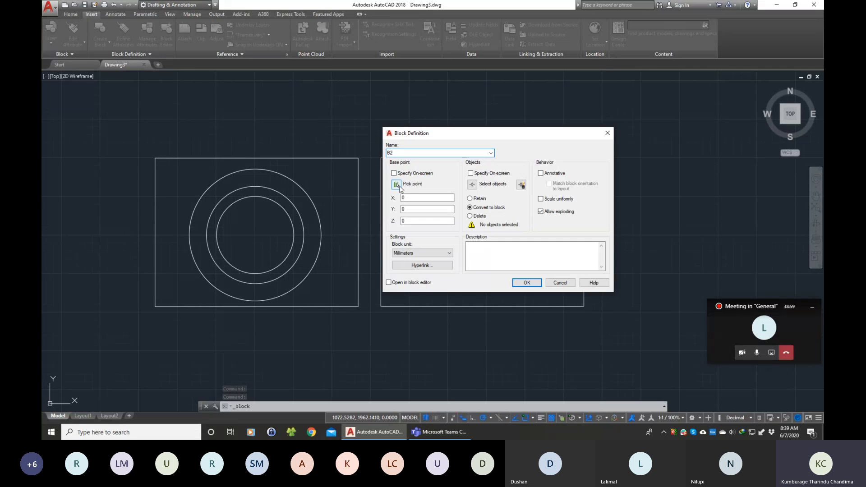
left_click(397, 185)
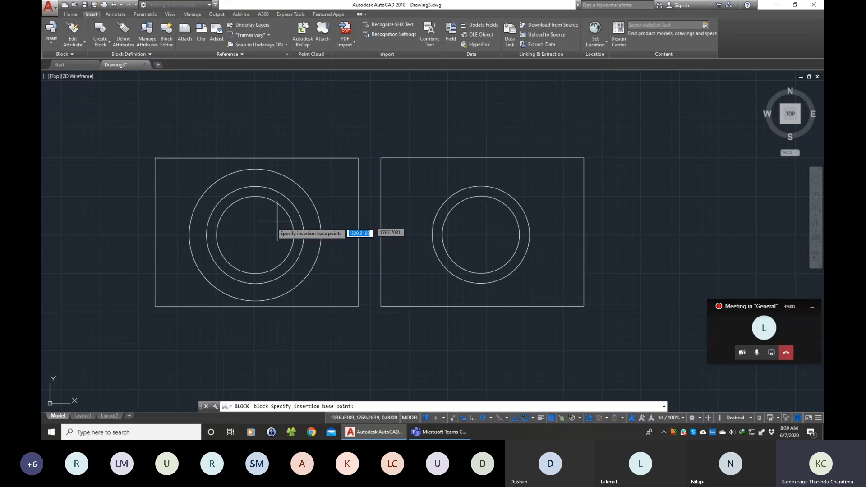
left_click(255, 235)
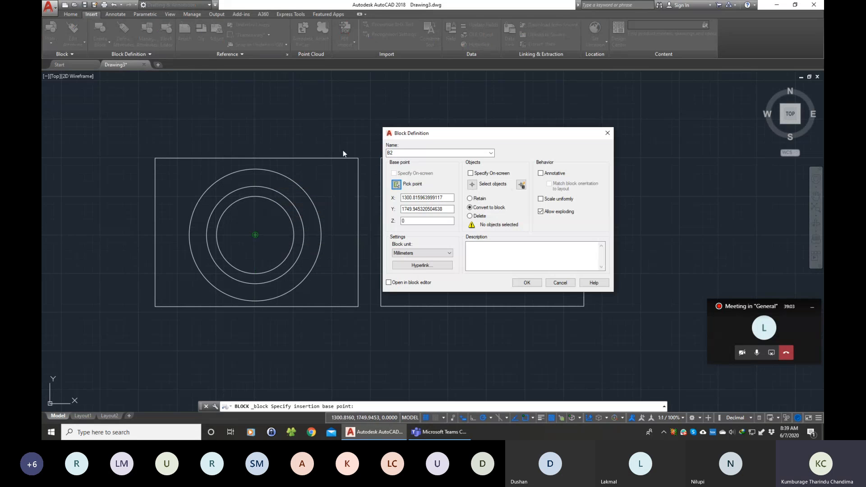
left_click(472, 185)
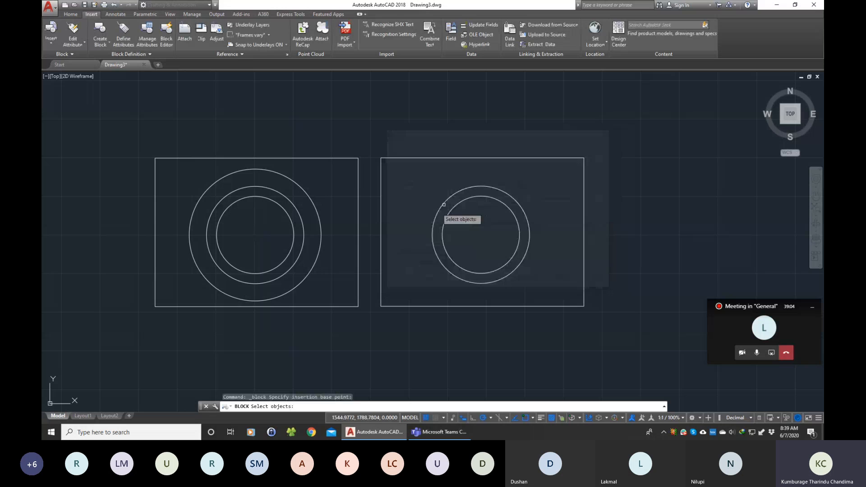
left_click(345, 329)
left_click(243, 241)
key("Return")
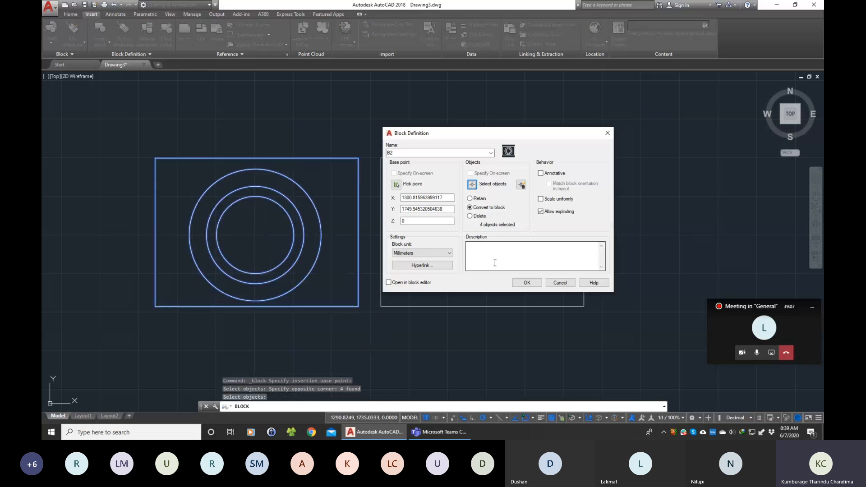
left_click(527, 283)
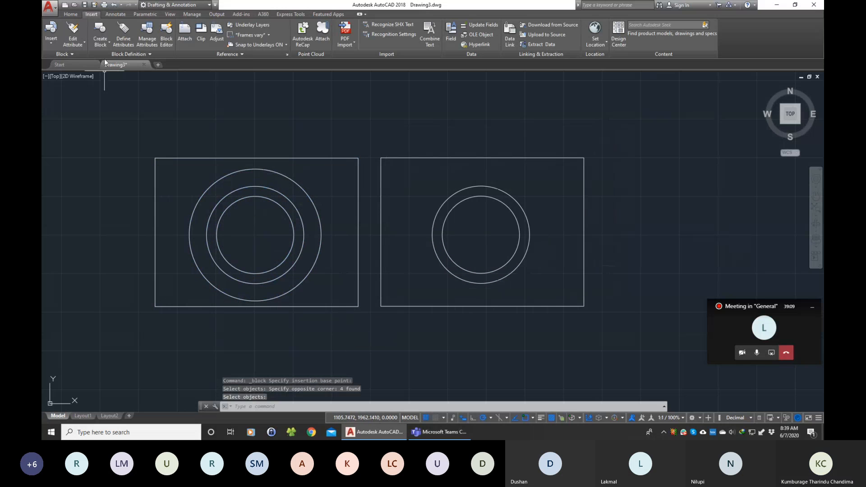
Insert block B2 directly above the original rectangle with three circles.
left_click(50, 45)
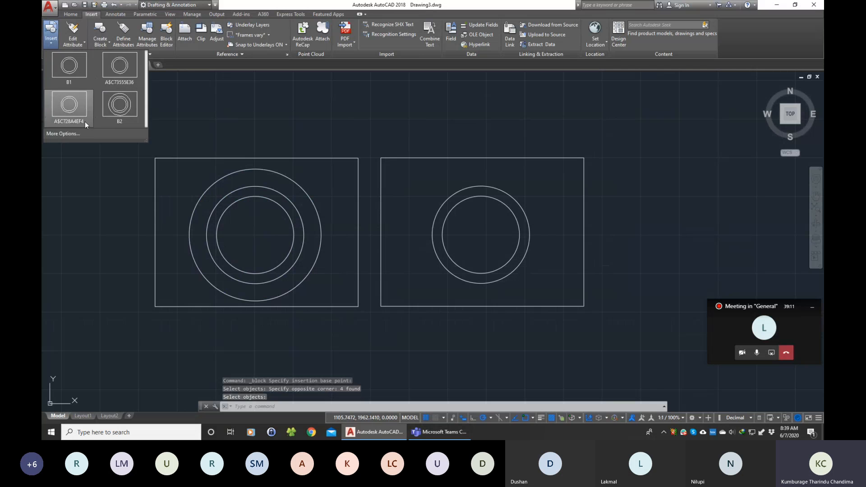
left_click(124, 118)
scroll(283, 325, "down", 2)
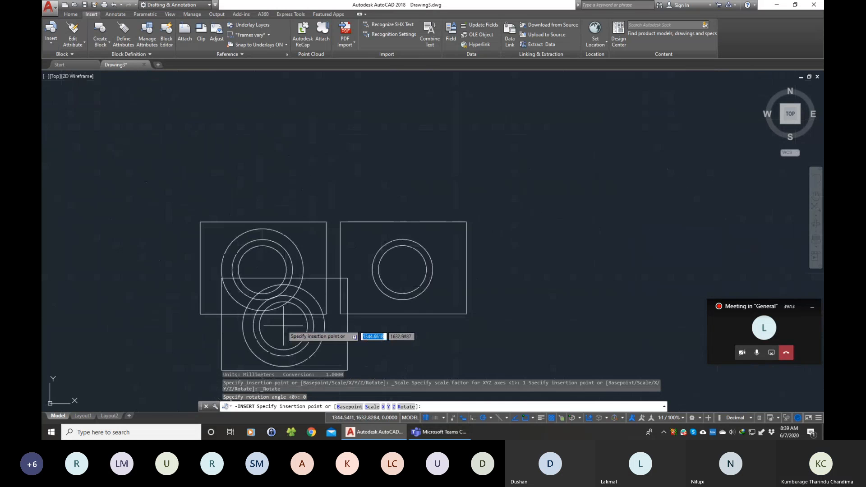
scroll(283, 325, "down", 2)
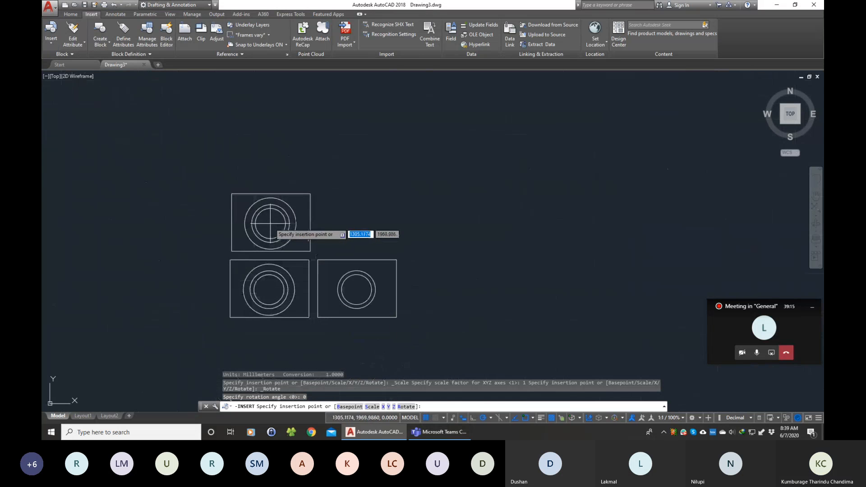
left_click(271, 223)
scroll(339, 302, "up", 2)
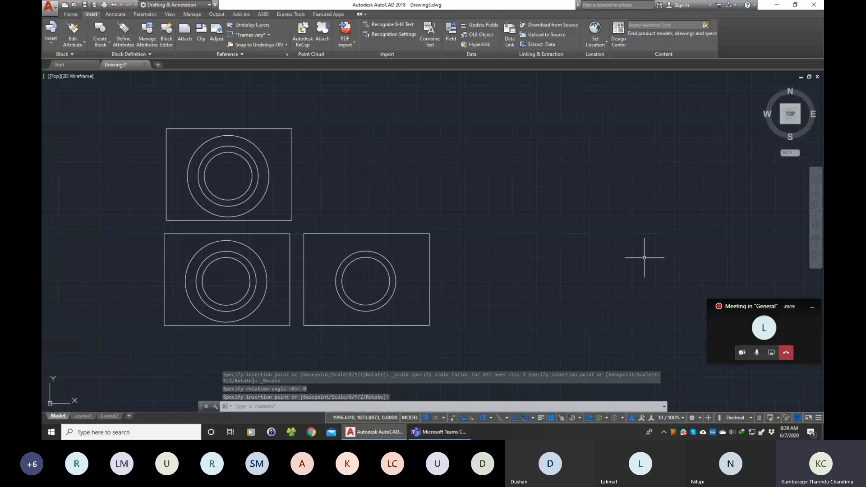
left_click_drag(748, 305, 740, 323)
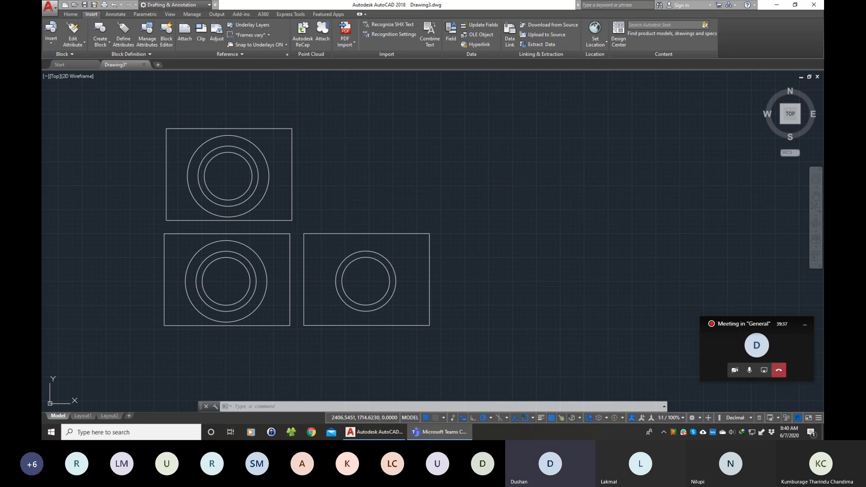
left_click(313, 219)
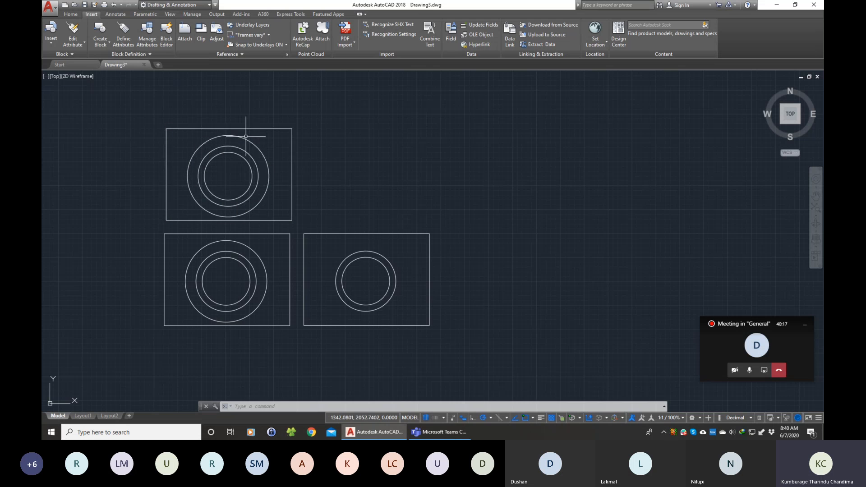
Explode the upper copy of block B2 with the EXPLODE command.
left_click(297, 407)
type("e")
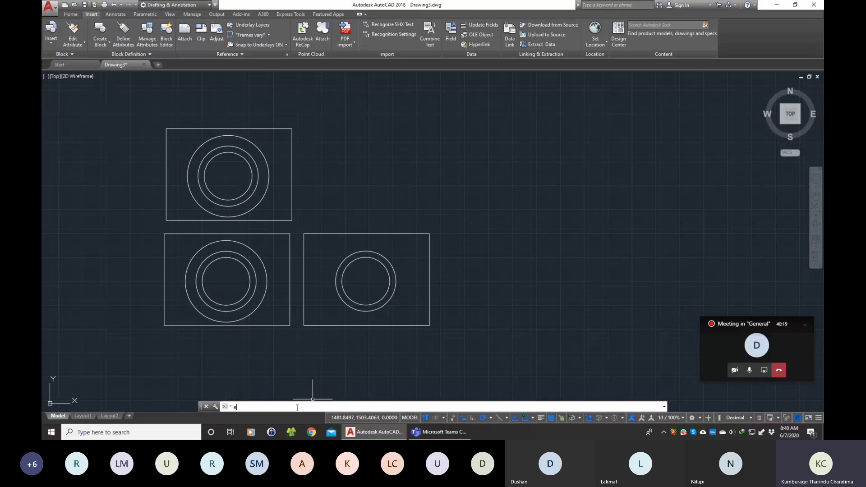
type("xplod")
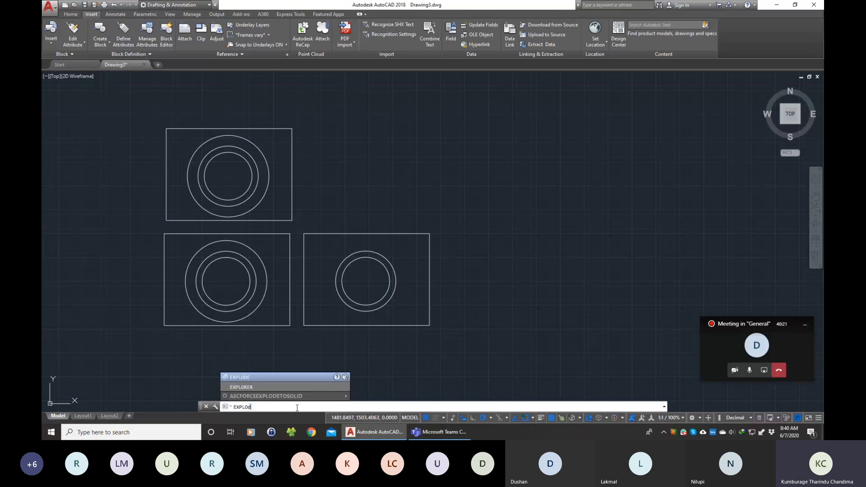
type("e")
left_click(246, 386)
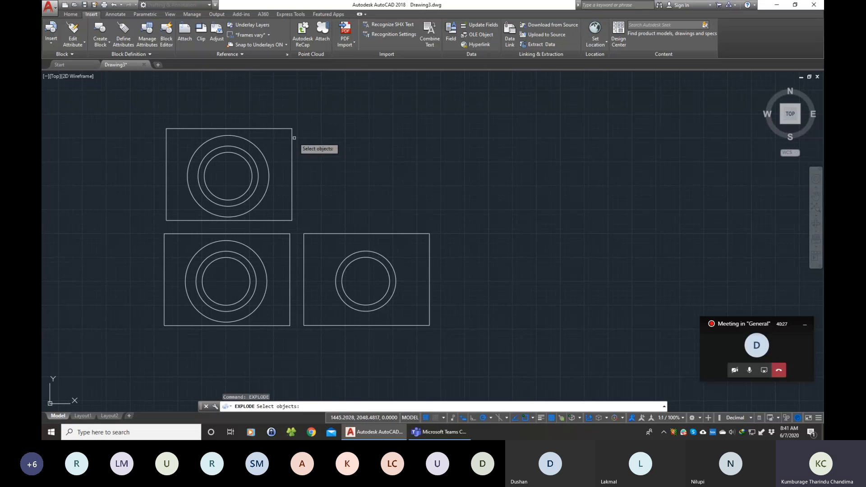
left_click(333, 164)
left_click(283, 122)
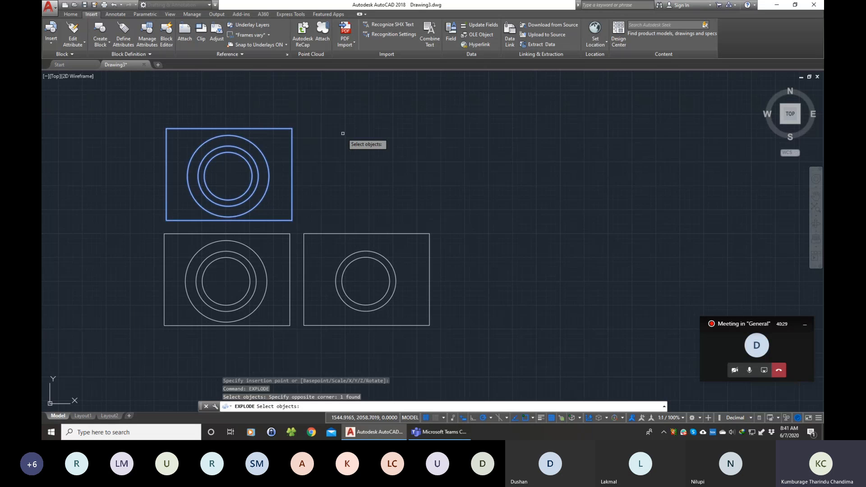
key("Return")
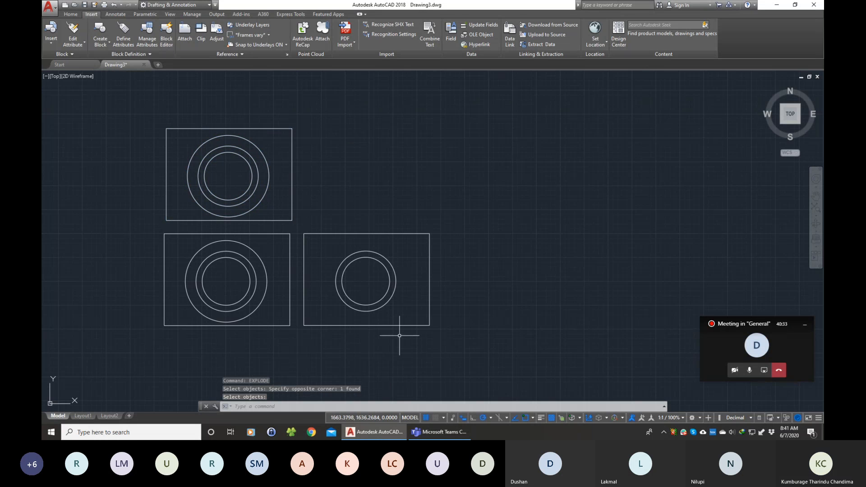
Select the rectangle and circles of the exploded upper copy to check that they are separate objects, clearing each selection.
left_click(258, 147)
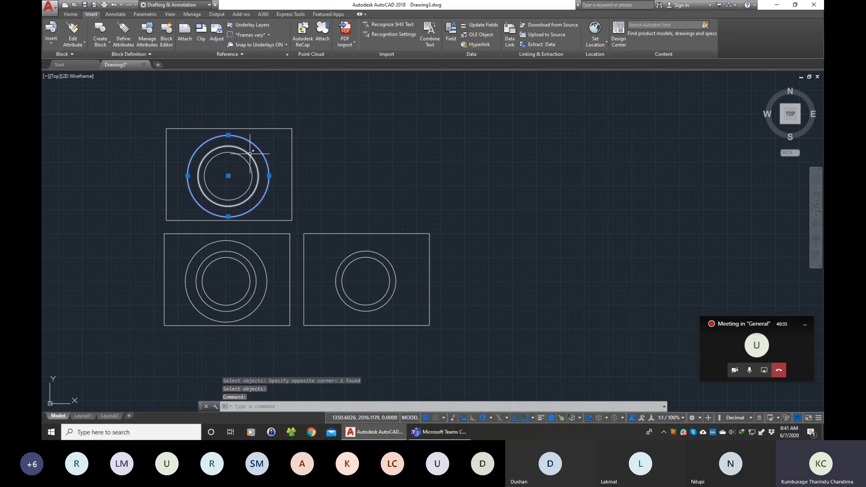
left_click(250, 154)
key("Escape")
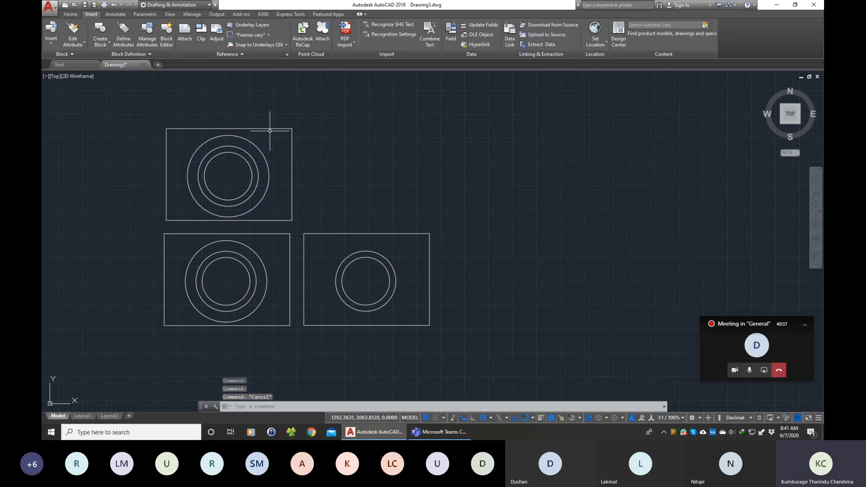
left_click(269, 129)
left_click(260, 149)
key("Escape")
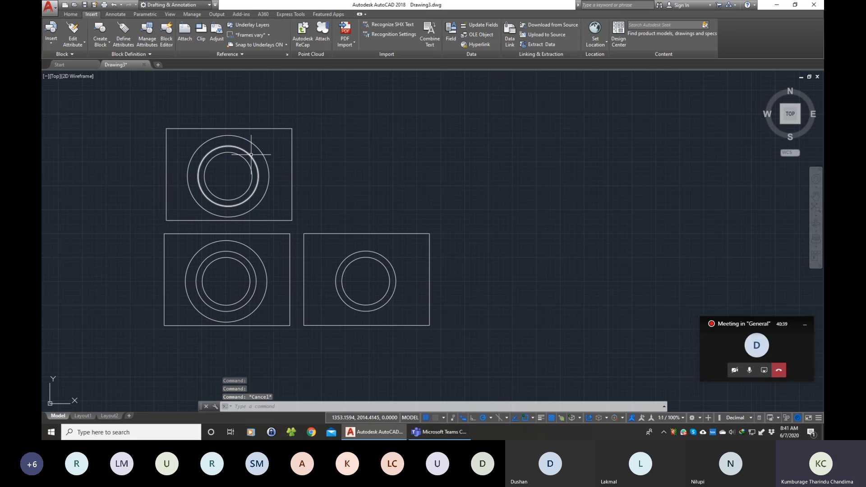
left_click(251, 154)
key("Escape")
left_click(245, 159)
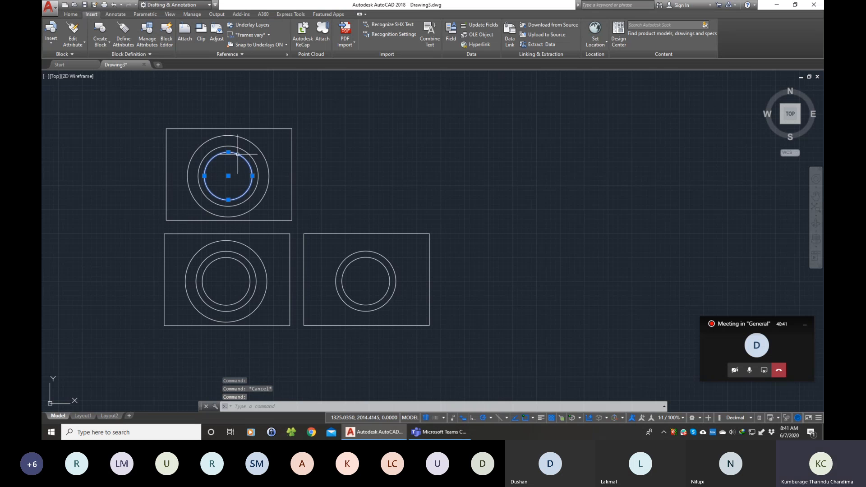
key("Escape")
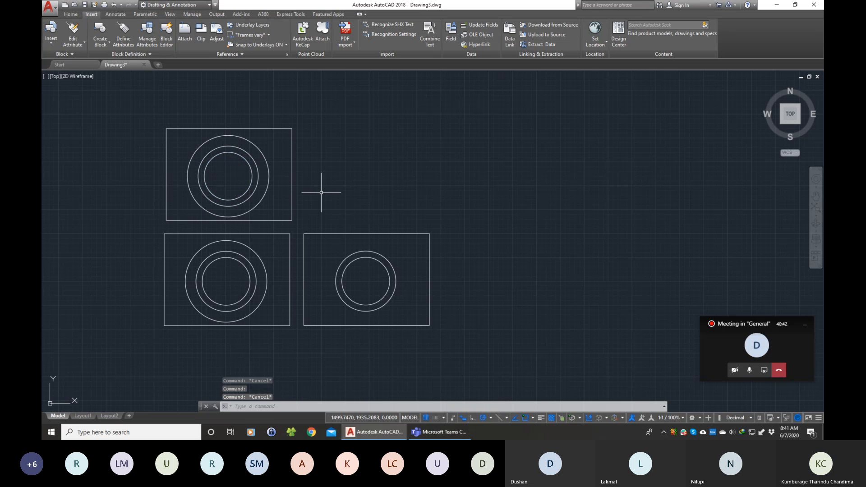
Delete the outermost circle of the exploded upper copy.
left_click(251, 144)
key("Delete")
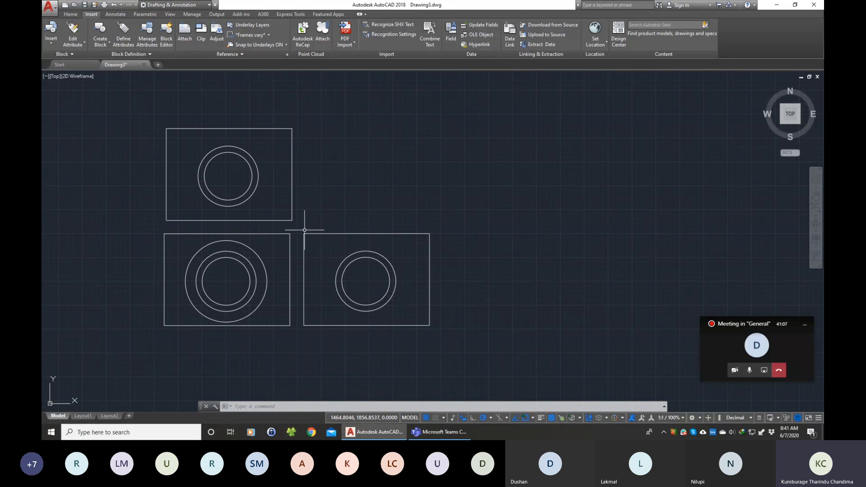
Insert another copy of block B1 to the right of the exploded upper rectangle.
left_click(47, 44)
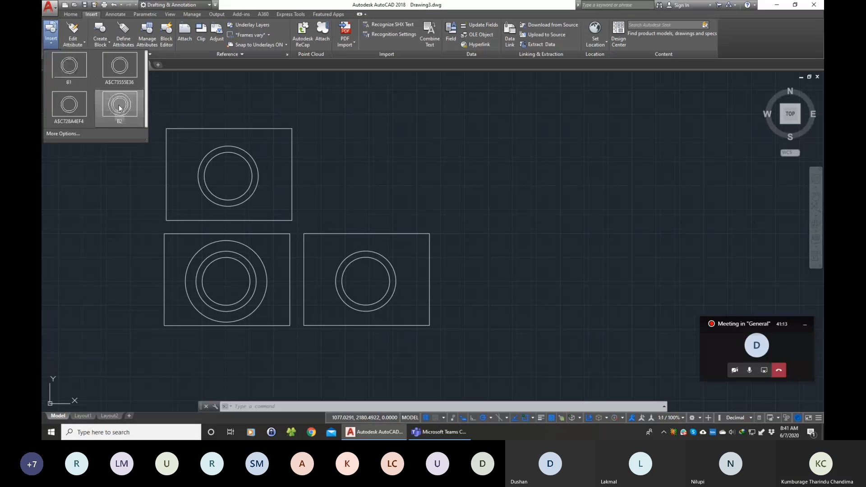
left_click(73, 77)
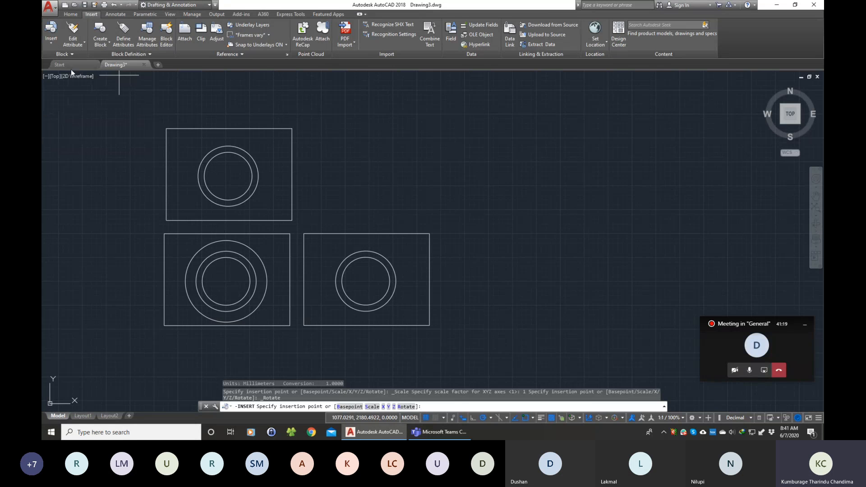
left_click(368, 175)
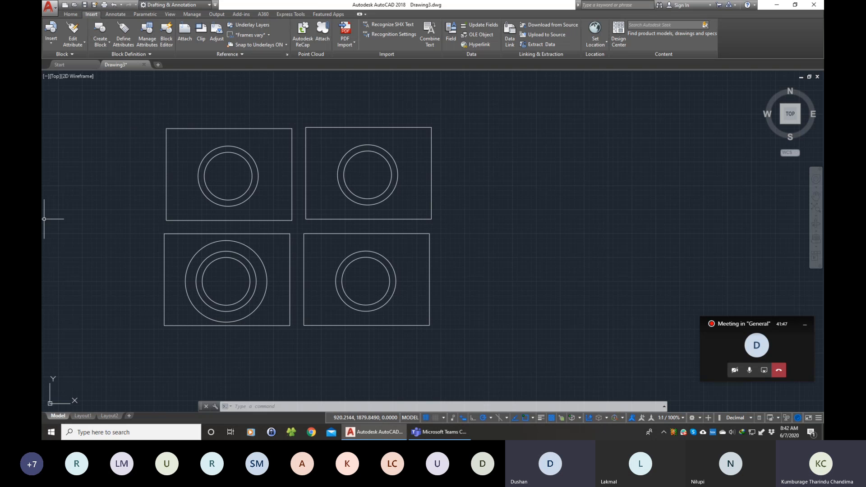
Delete all the rectangles and circles from the drawing.
left_click(143, 115)
left_click(469, 342)
key("Delete")
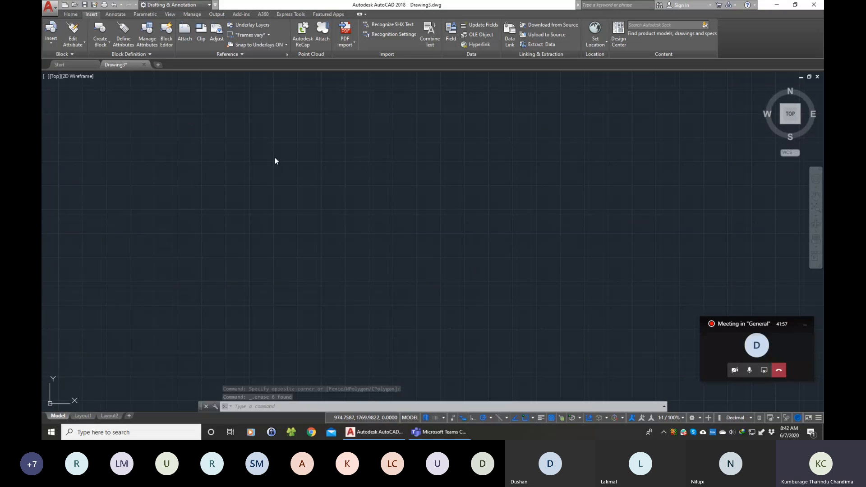
left_click(71, 15)
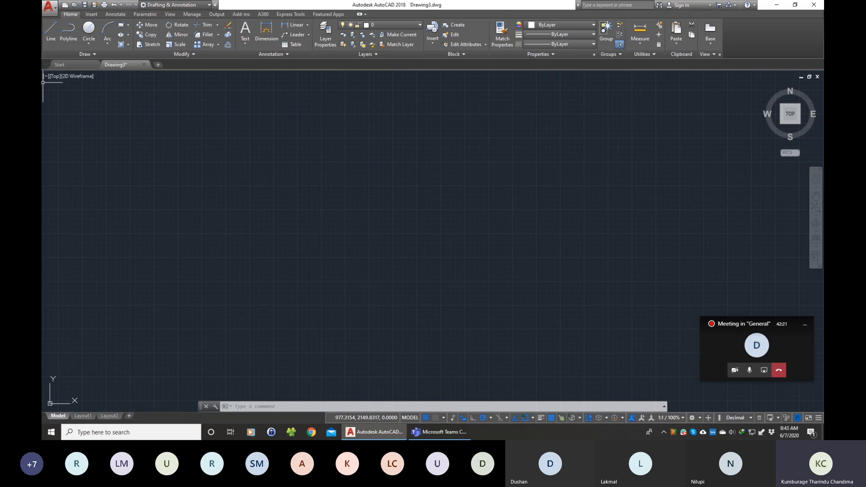
Open Microsoft Paint with a blank canvas for a layer sketch.
left_click(53, 432)
type("paint")
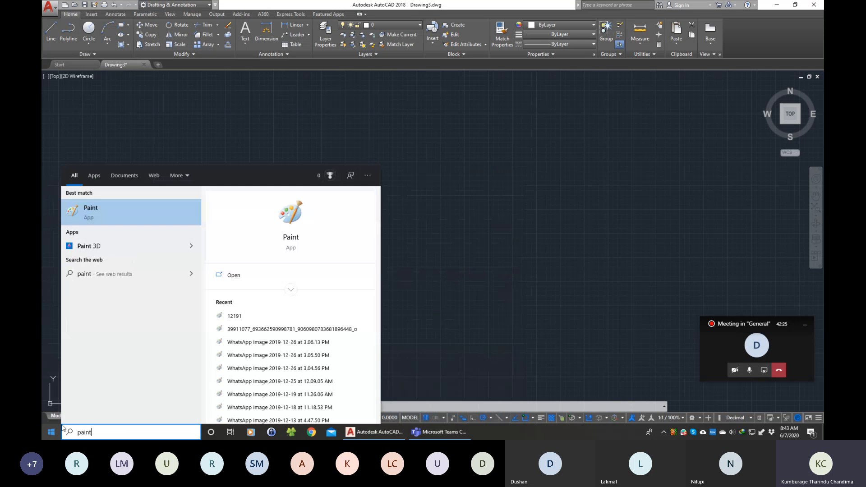
key("Return")
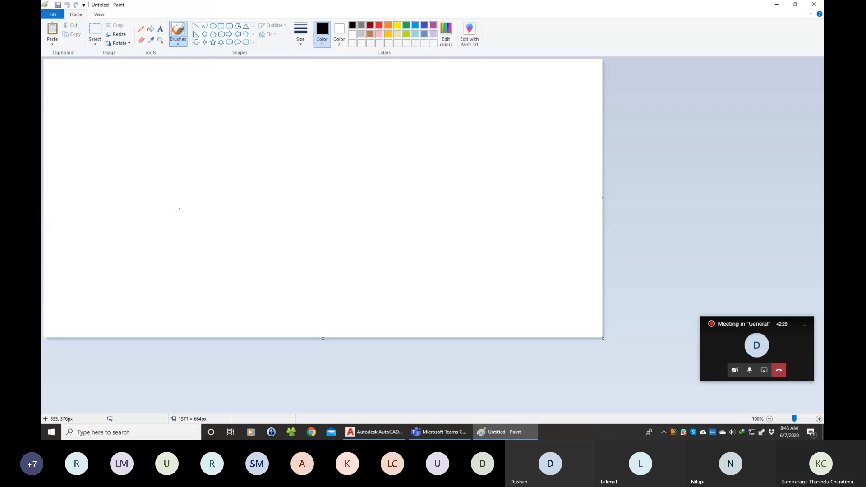
Draw a freehand black parallelogram as the base sheet and label it 0 at its upper-right corner.
mouse_move(149, 230)
left_mouse_down()
mouse_move(199, 168)
mouse_move(345, 167)
mouse_move(297, 243)
left_mouse_up()
mouse_move(149, 229)
left_mouse_down()
mouse_move(140, 240)
mouse_move(293, 249)
left_mouse_up()
left_click_drag(358, 163, 354, 161)
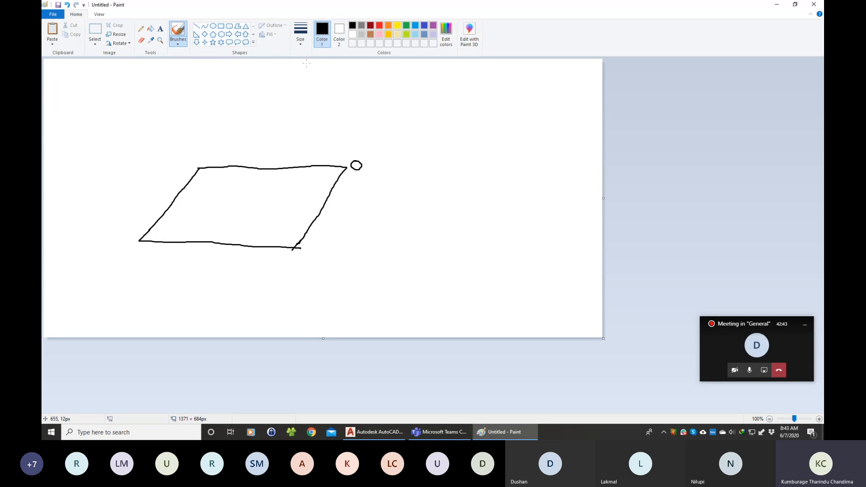
Draw a red parallelogram slightly above the black sheet and label it L1.
left_click(379, 25)
mouse_move(198, 150)
left_mouse_down()
mouse_move(136, 220)
mouse_move(286, 233)
mouse_move(334, 147)
mouse_move(199, 151)
left_mouse_up()
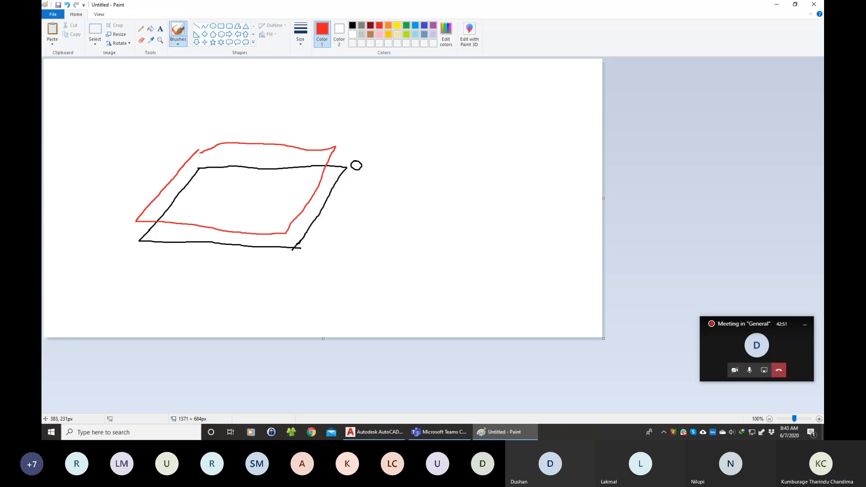
left_click_drag(343, 141, 348, 144)
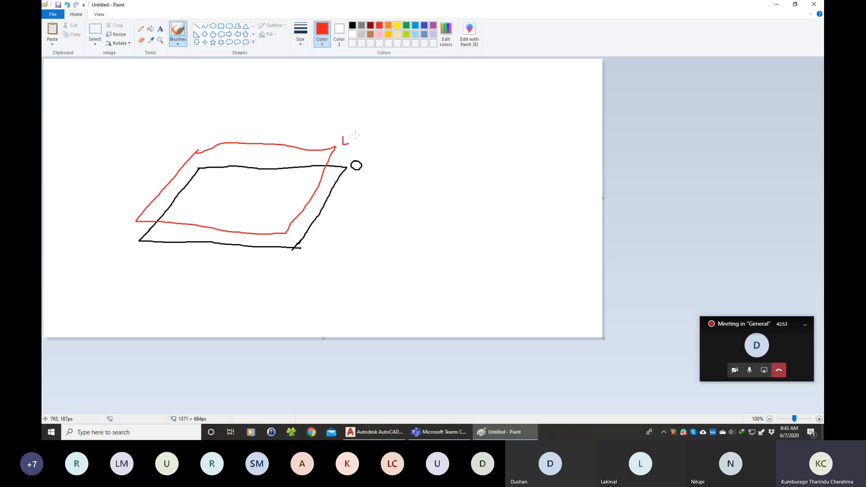
Draw a green parallelogram above the red sheet and label it L2.
left_click(406, 25)
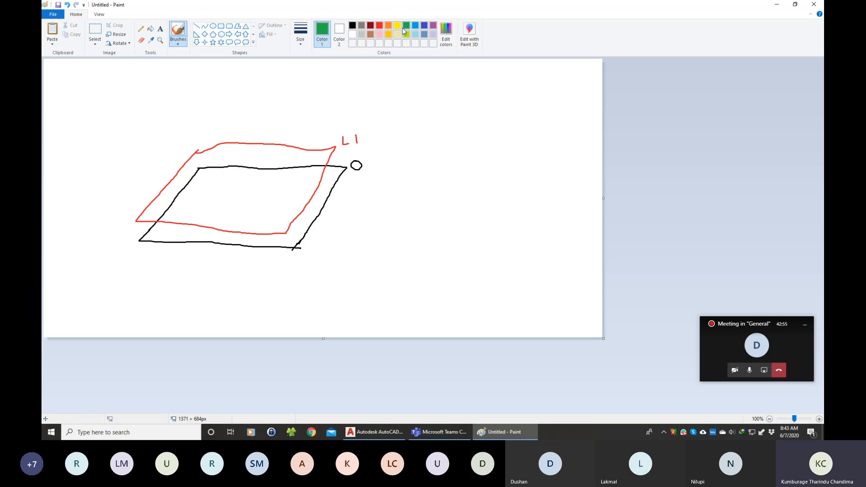
mouse_move(195, 130)
left_mouse_down()
mouse_move(127, 202)
mouse_move(257, 219)
mouse_move(307, 134)
mouse_move(195, 130)
left_mouse_up()
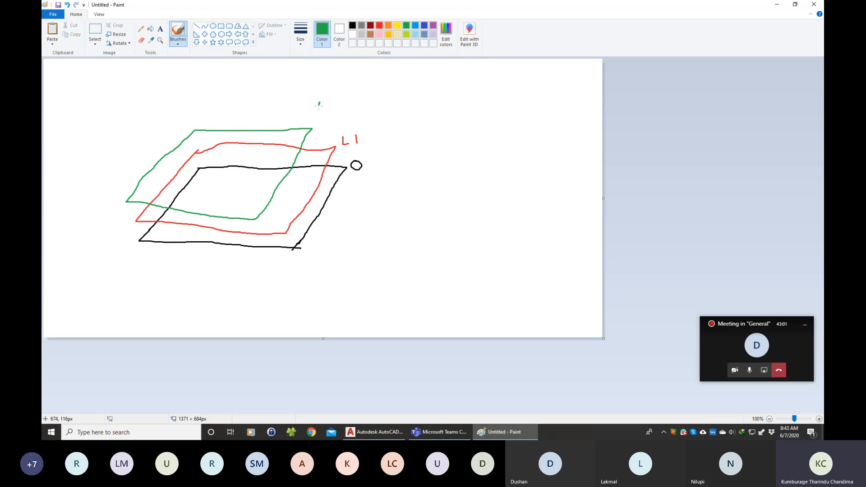
mouse_move(319, 102)
left_mouse_down()
mouse_move(329, 114)
mouse_move(336, 99)
mouse_move(341, 110)
left_mouse_up()
Draw a green circle on sheet L2, a red square on sheet L1 and a short black line on sheet 0.
mouse_move(233, 156)
left_mouse_down()
mouse_move(214, 168)
mouse_move(234, 156)
left_mouse_up()
left_click(379, 25)
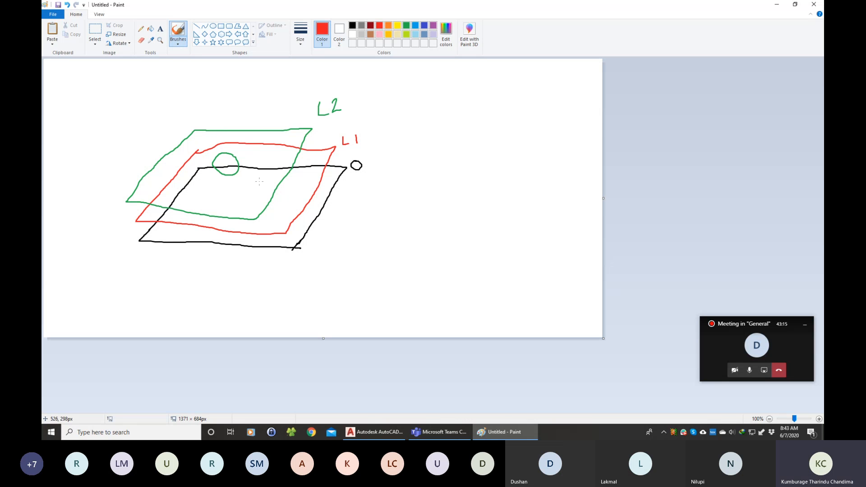
mouse_move(262, 184)
left_mouse_down()
mouse_move(252, 205)
mouse_move(280, 211)
mouse_move(251, 205)
left_mouse_up()
left_click(353, 26)
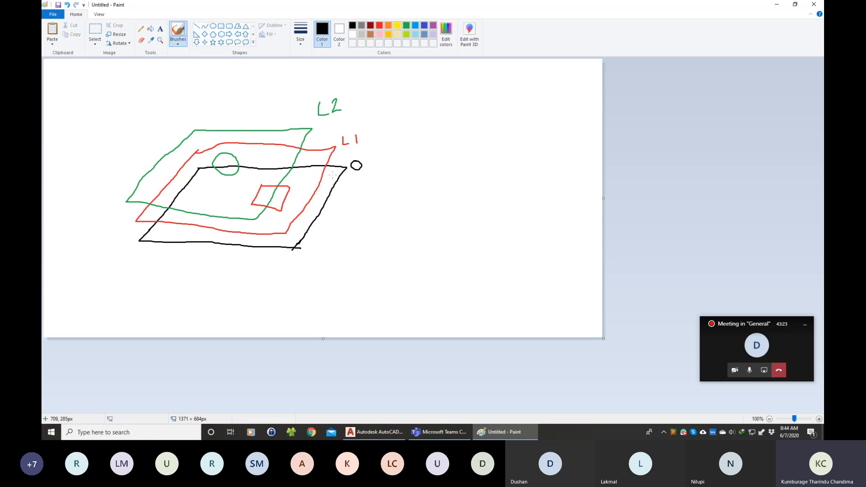
left_click_drag(324, 180, 302, 202)
Draw a downward arrow above the stacked sheets and a black rectangle beside them labelled 0, L1, L2 in matching colours.
mouse_move(263, 82)
left_mouse_down()
mouse_move(263, 105)
mouse_move(270, 101)
left_mouse_up()
left_click_drag(408, 107, 414, 183)
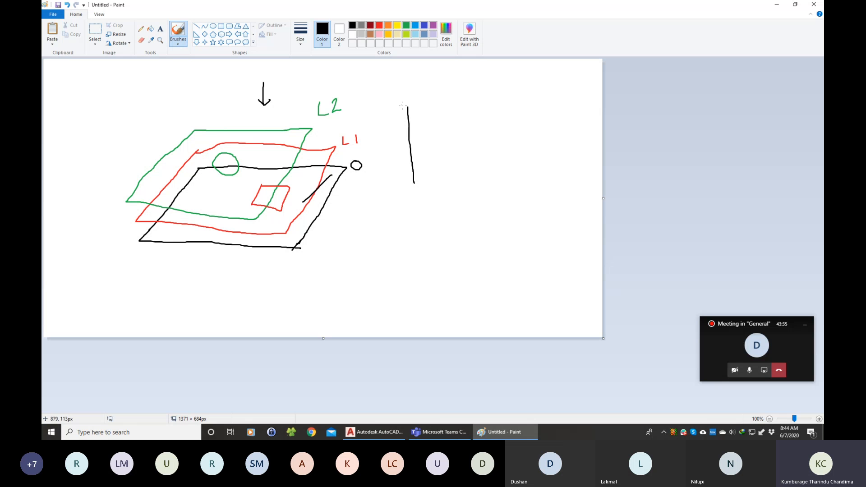
mouse_move(409, 107)
left_mouse_down()
mouse_move(490, 110)
mouse_move(519, 130)
mouse_move(528, 180)
mouse_move(500, 190)
mouse_move(414, 187)
left_mouse_up()
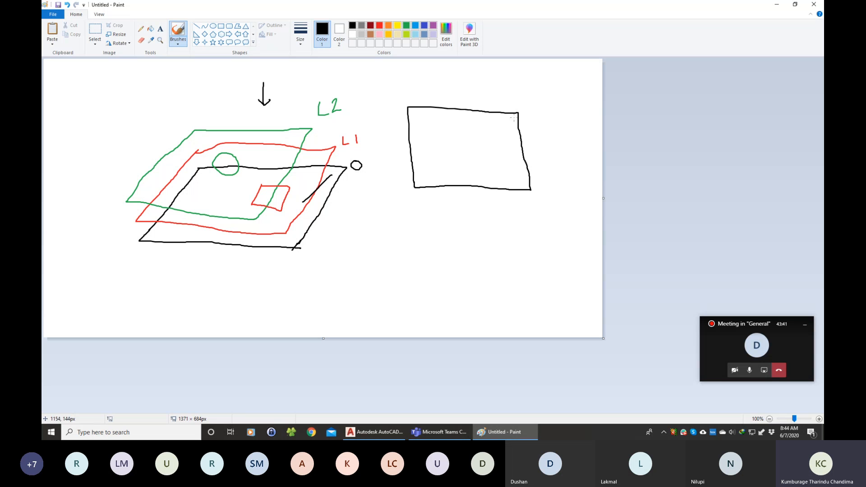
mouse_move(524, 99)
left_mouse_down()
mouse_move(556, 113)
mouse_move(572, 106)
left_mouse_up()
left_click(379, 26)
left_click(407, 27)
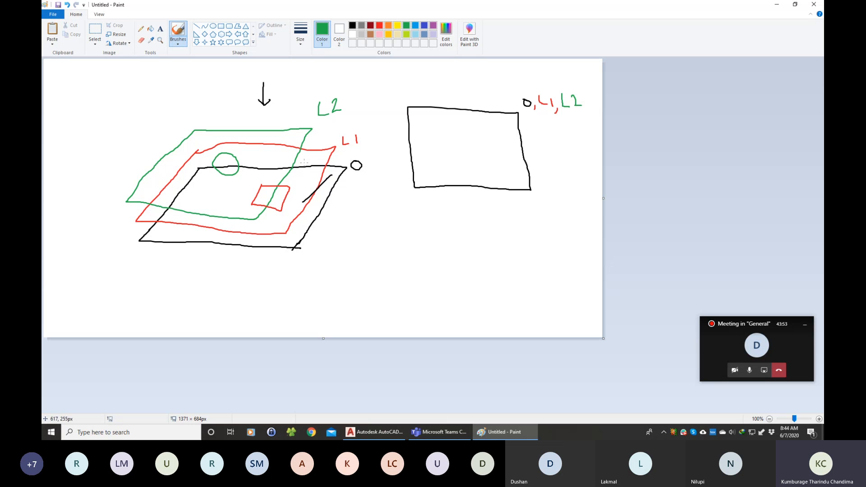
Draw the green circle, red square and short black line inside the rectangle labelled 0, L1, L2.
mouse_move(458, 146)
left_mouse_down()
mouse_move(444, 153)
mouse_move(465, 150)
left_mouse_up()
left_click(380, 25)
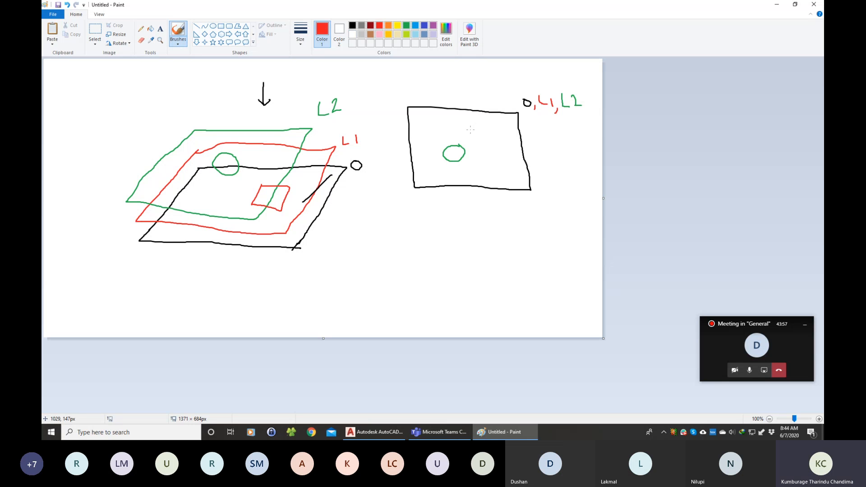
mouse_move(474, 139)
left_mouse_down()
mouse_move(474, 156)
mouse_move(495, 139)
mouse_move(497, 156)
mouse_move(471, 153)
left_mouse_up()
left_click(352, 25)
left_click_drag(515, 154, 500, 175)
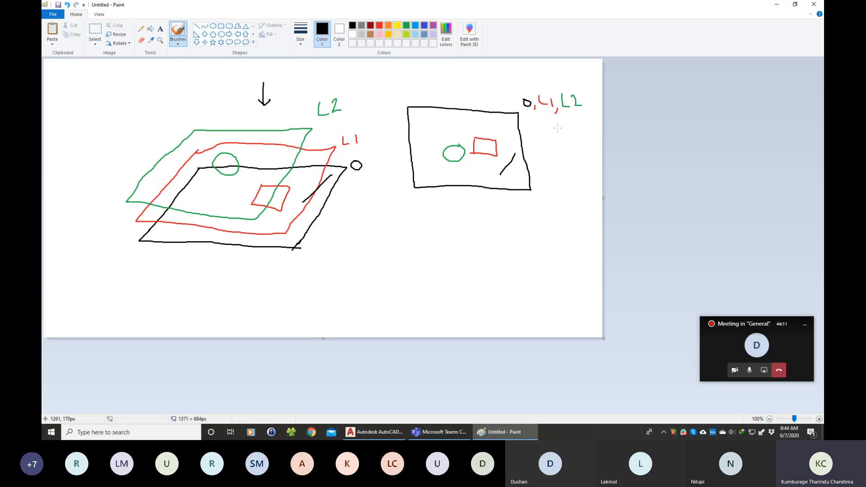
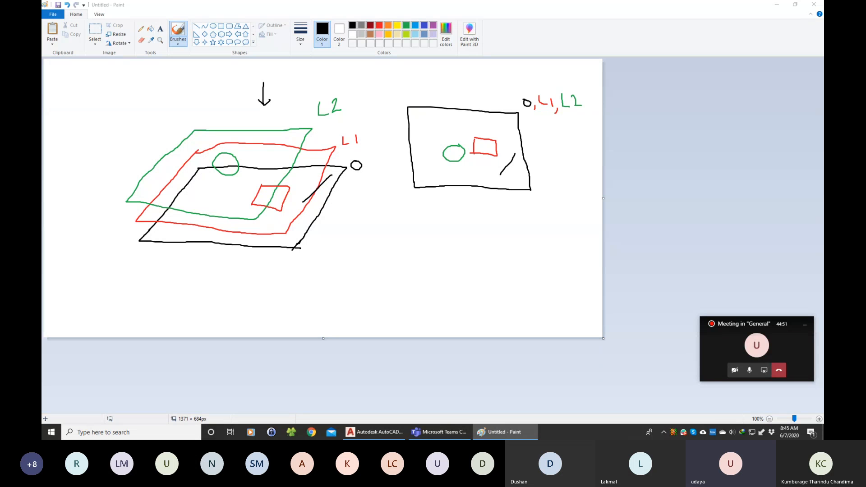
Switch to AutoCAD, open the Layer Properties Manager, and enlarge and reposition it with wider columns to show the full property headings.
left_click(395, 433)
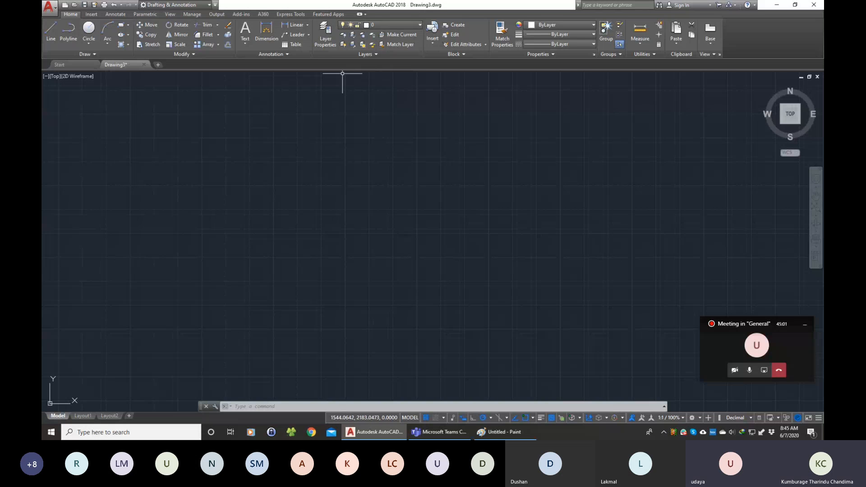
left_click(327, 34)
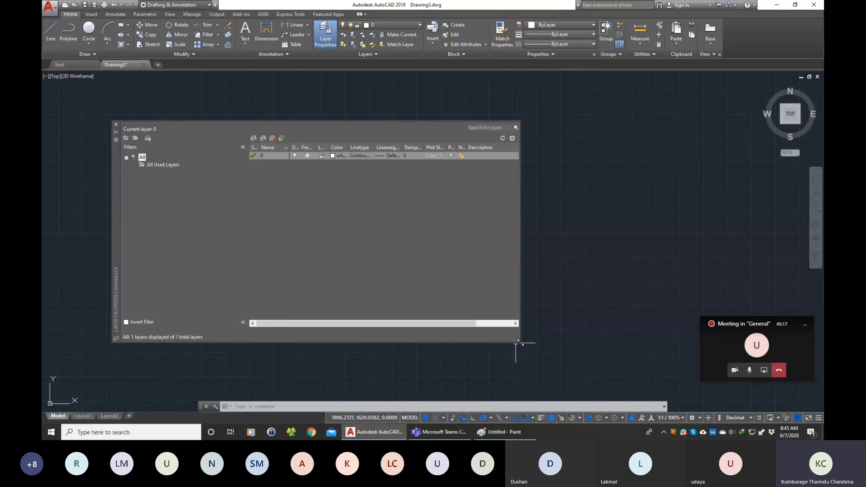
left_click_drag(519, 344, 590, 377)
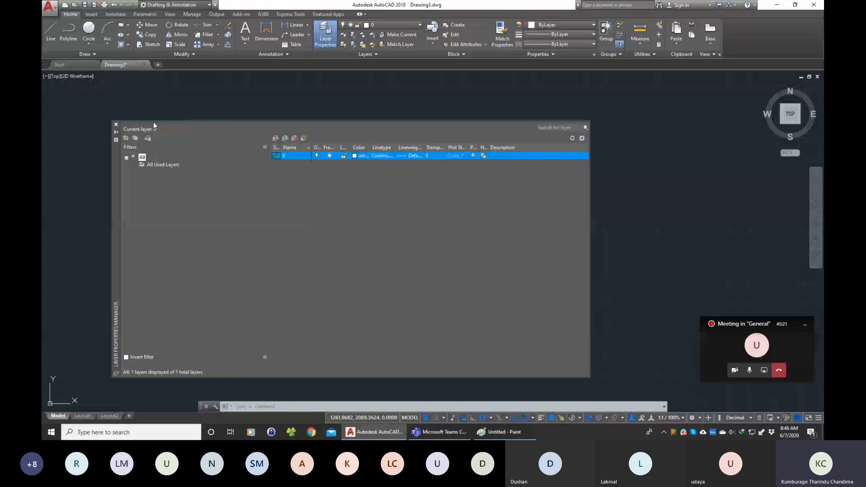
left_click_drag(115, 247, 155, 224)
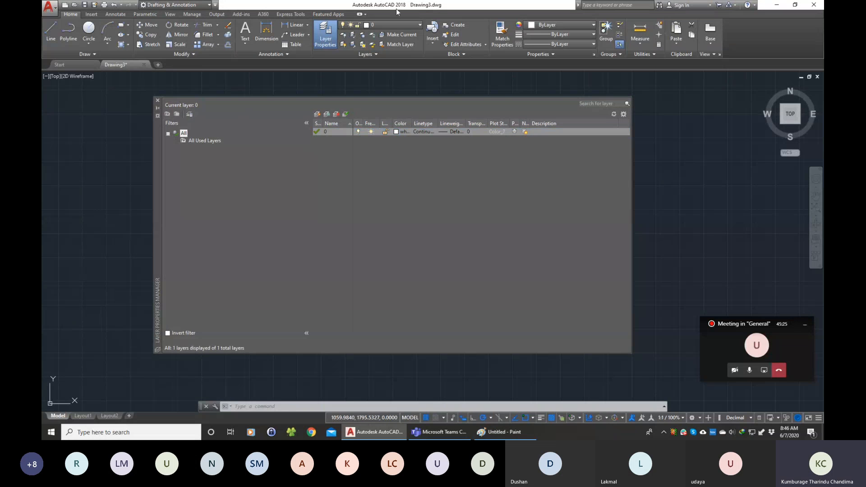
left_click(348, 133)
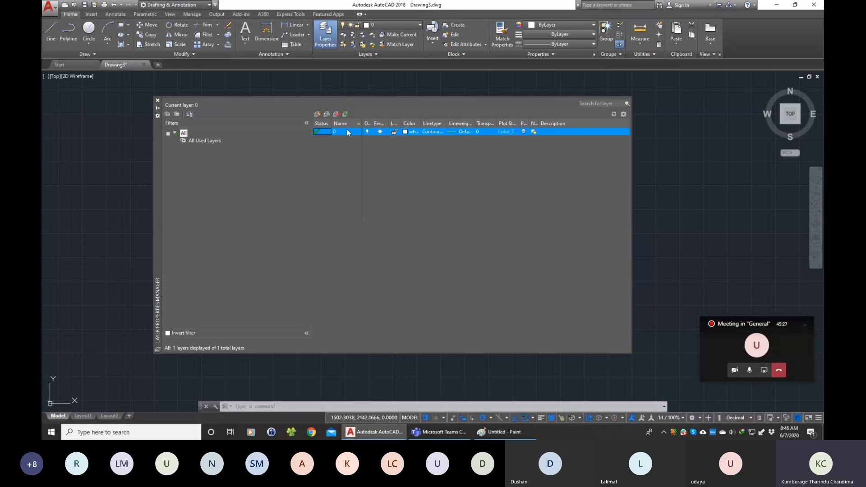
left_click_drag(369, 124, 568, 123)
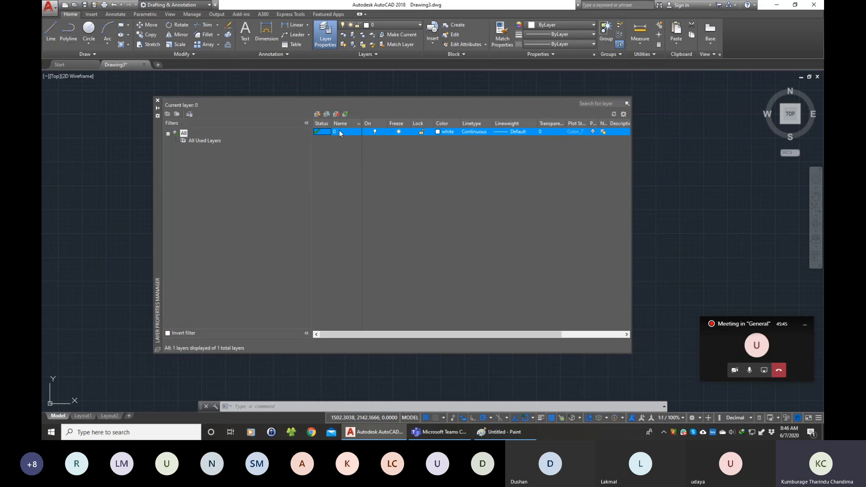
Create a new layer named L1 and close the Layer Properties Manager.
left_click(317, 114)
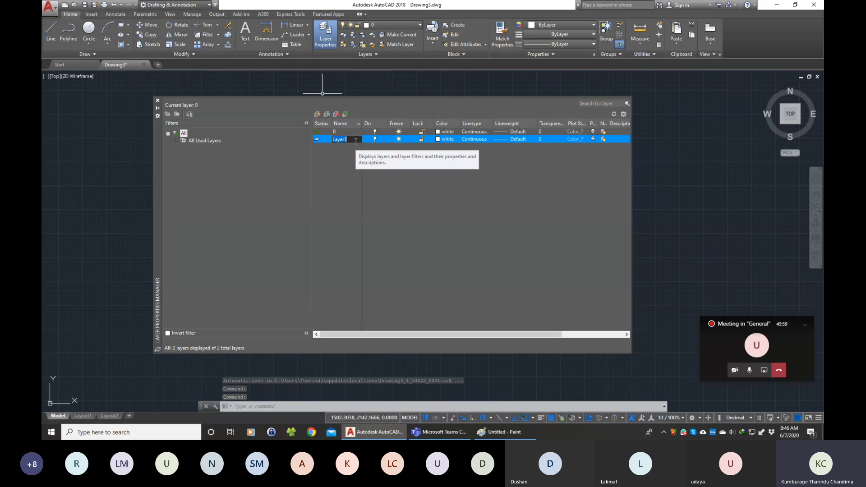
type("L1")
key("Return")
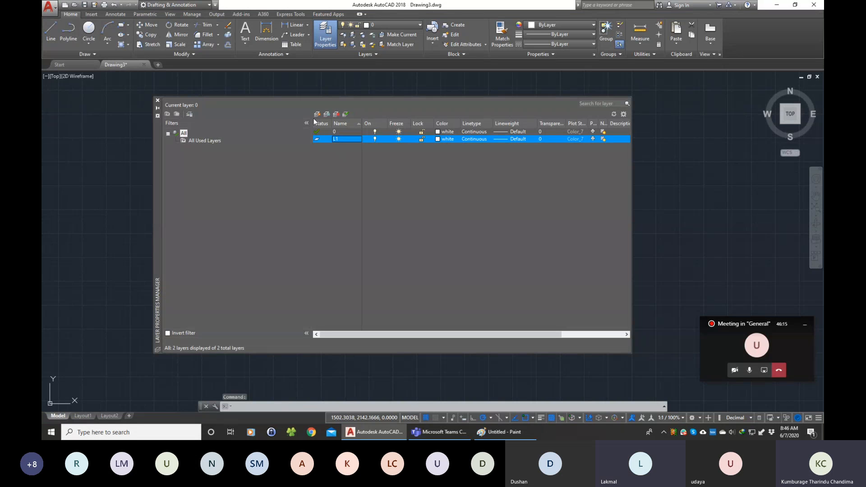
left_click(157, 101)
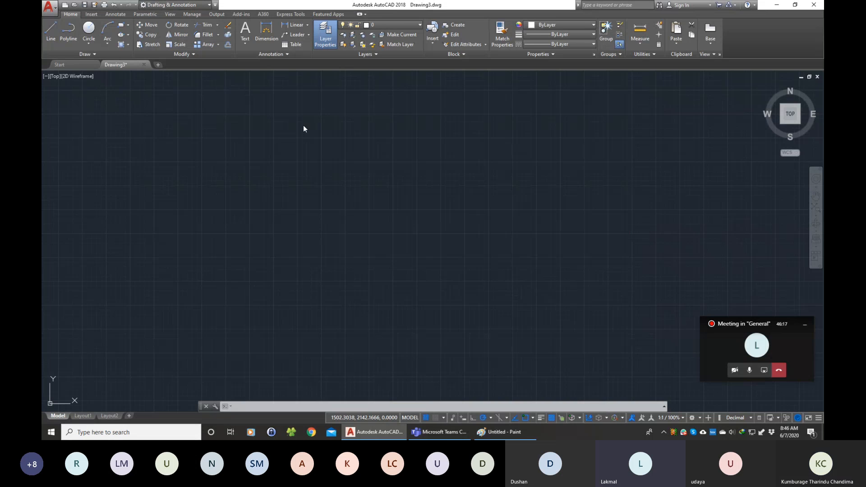
Reopen the Layer Properties Manager and delete layer L1.
left_click(324, 37)
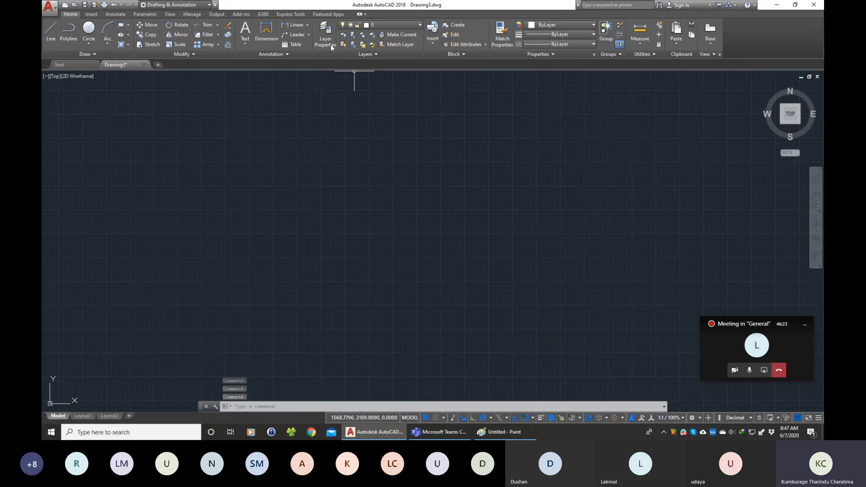
left_click(324, 34)
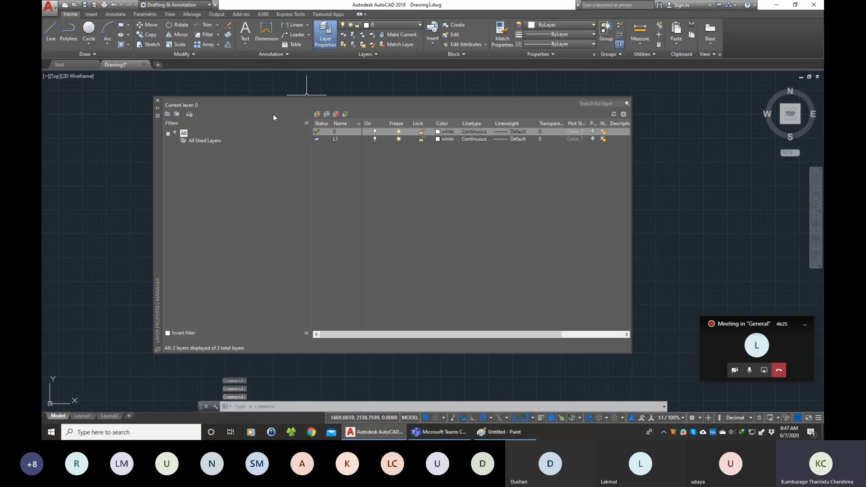
left_click_drag(159, 161, 164, 165)
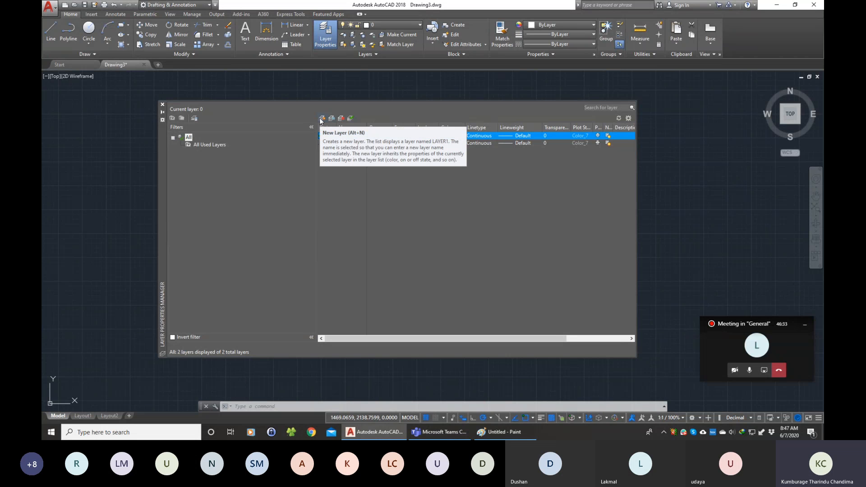
left_click(335, 144)
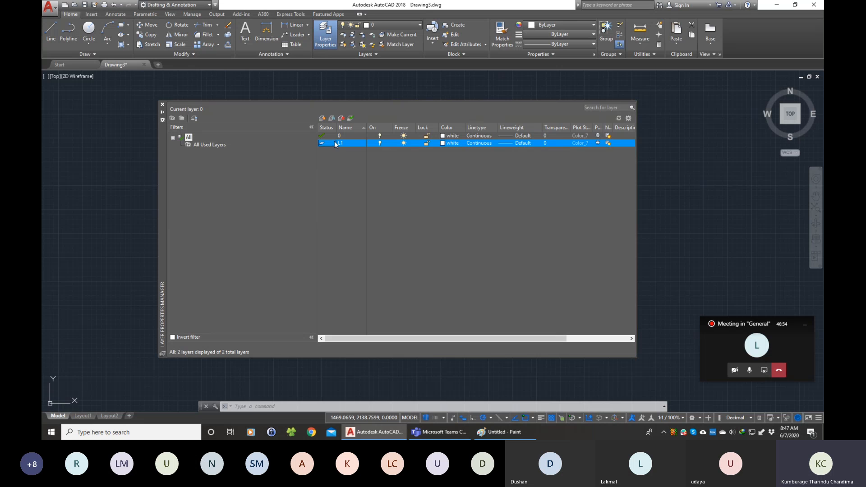
left_click(342, 119)
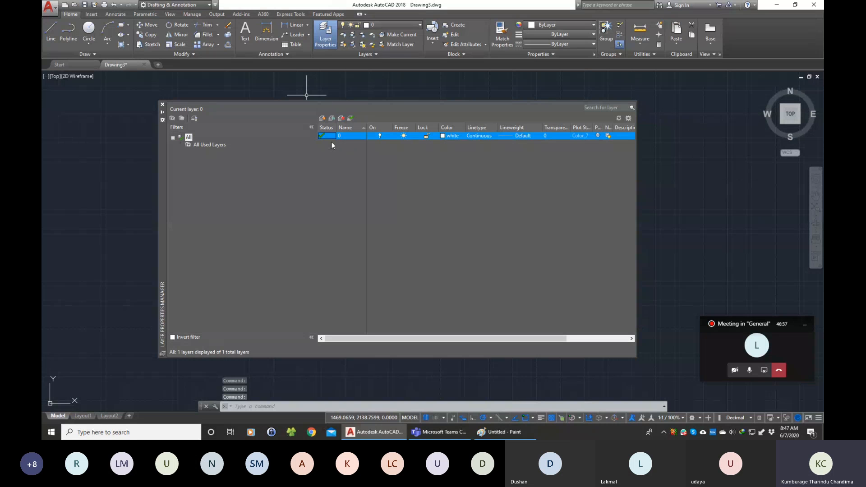
Create a new layer named L1.
left_click(321, 118)
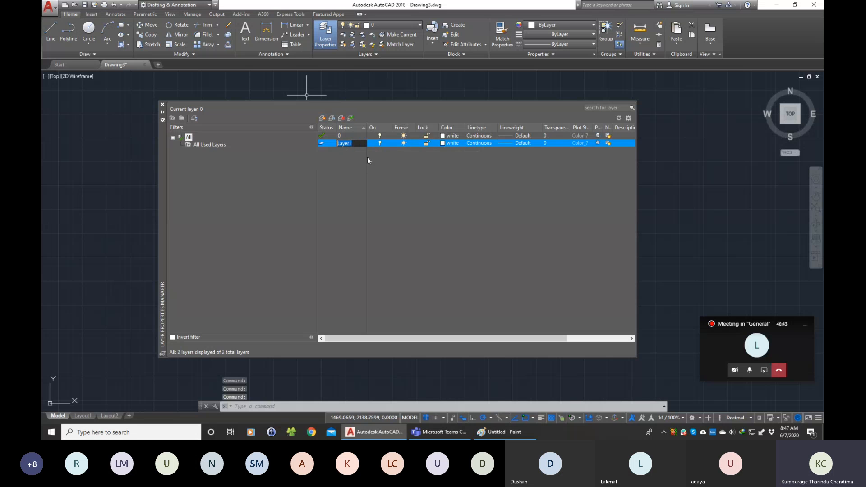
type("L1")
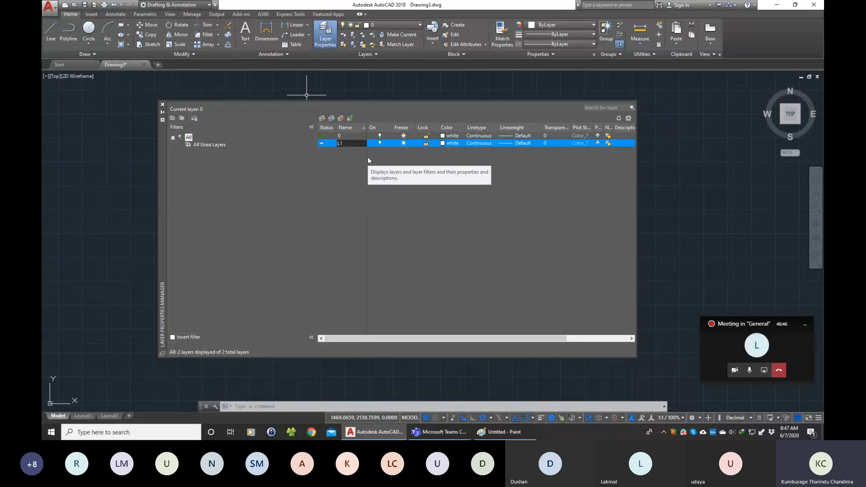
key("Return")
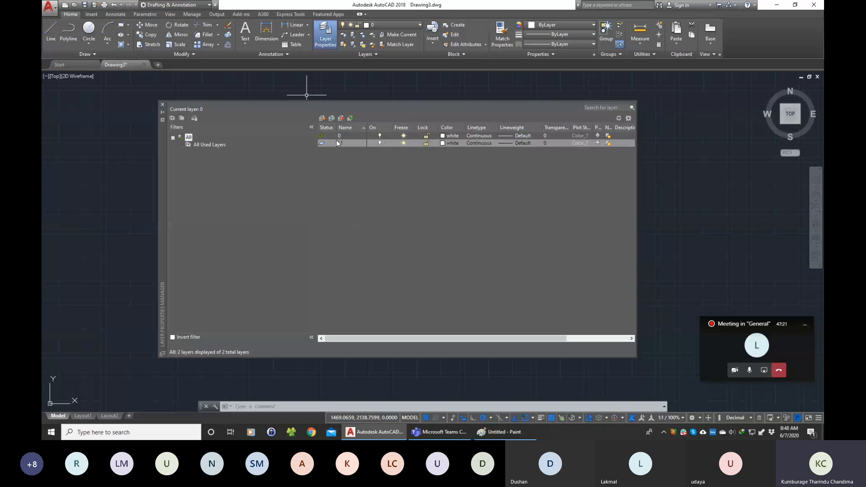
Set layer L1's colour to orange-red, index colour 20.
left_click(450, 143)
left_click_drag(449, 140, 402, 155)
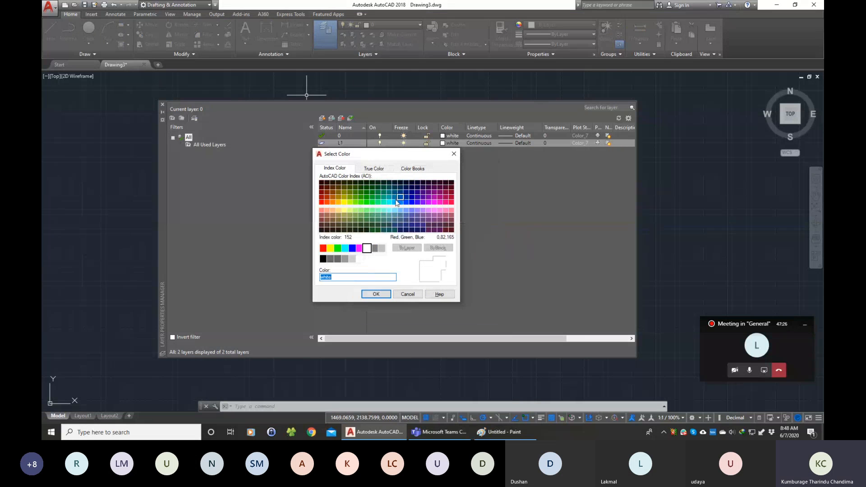
left_click(326, 202)
left_click(377, 295)
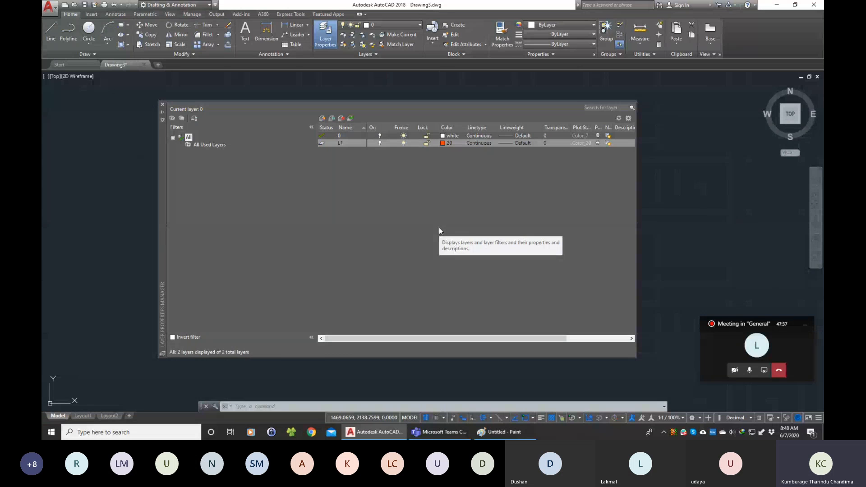
Open the linetype selection for layer L1 and load the ACAD_ISO02W100 ISO dash linetype from acadiso.lin.
left_click(479, 143)
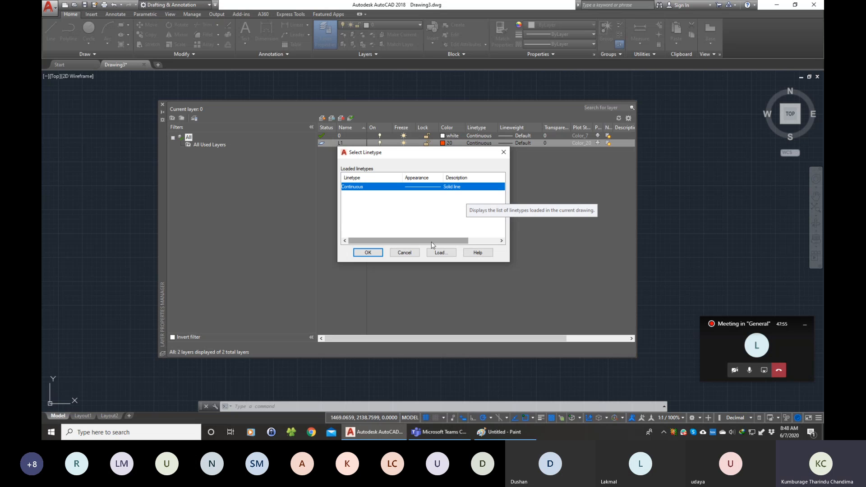
left_click_drag(442, 154, 441, 168)
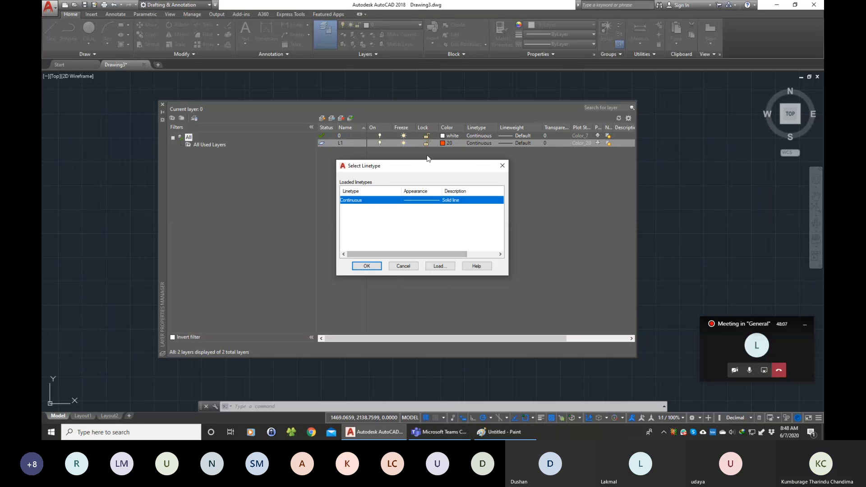
left_click_drag(432, 167, 441, 174)
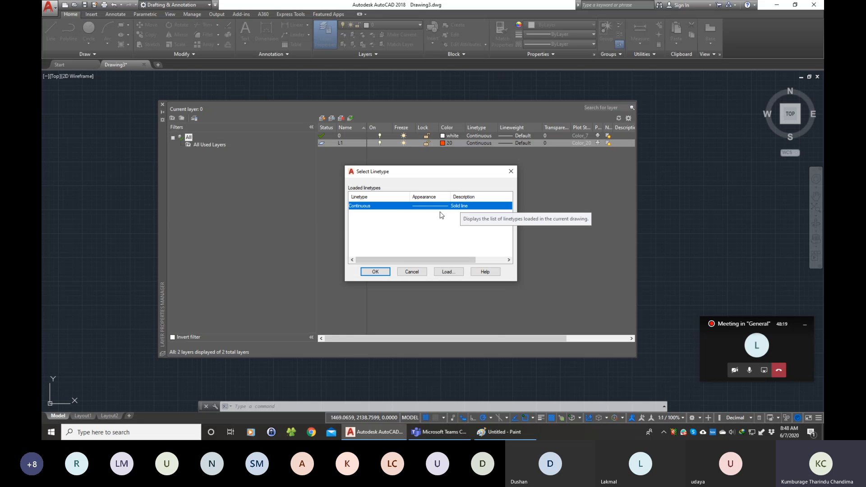
left_click_drag(439, 176, 424, 166)
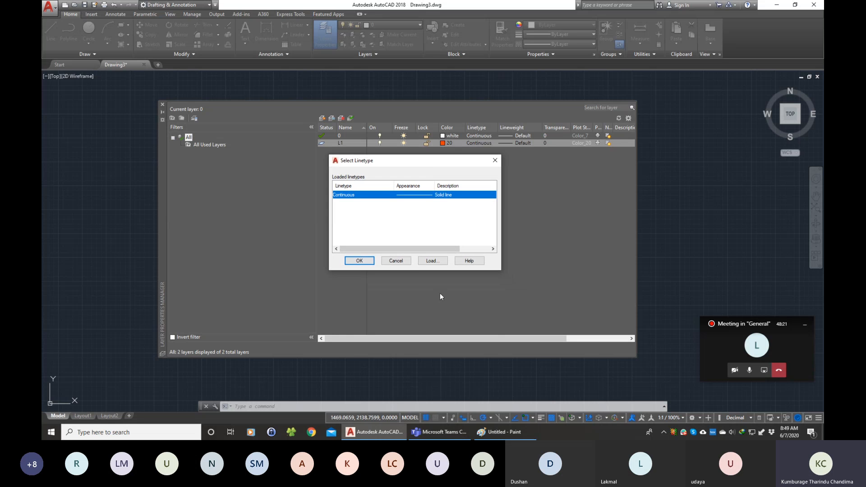
left_click(429, 262)
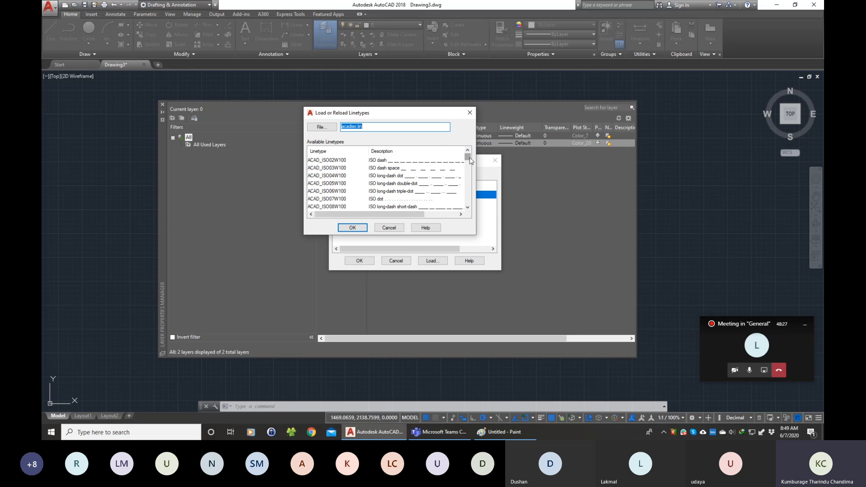
left_click(467, 179)
left_click_drag(467, 179, 468, 153)
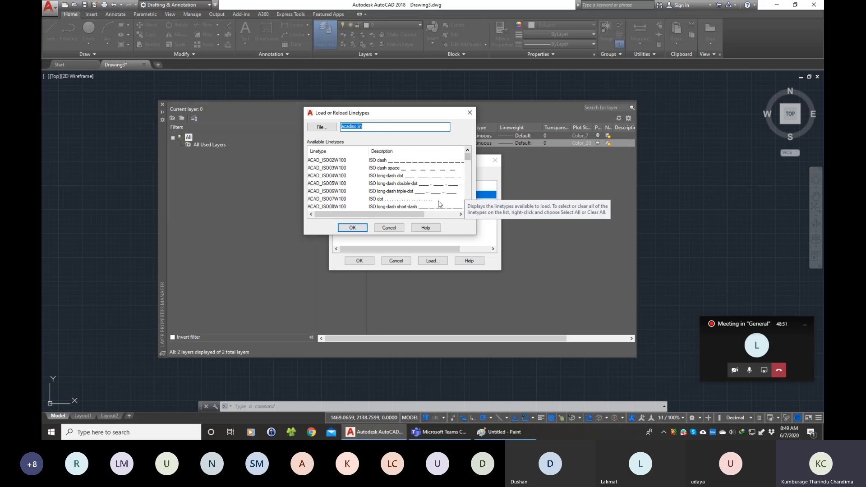
left_click(330, 162)
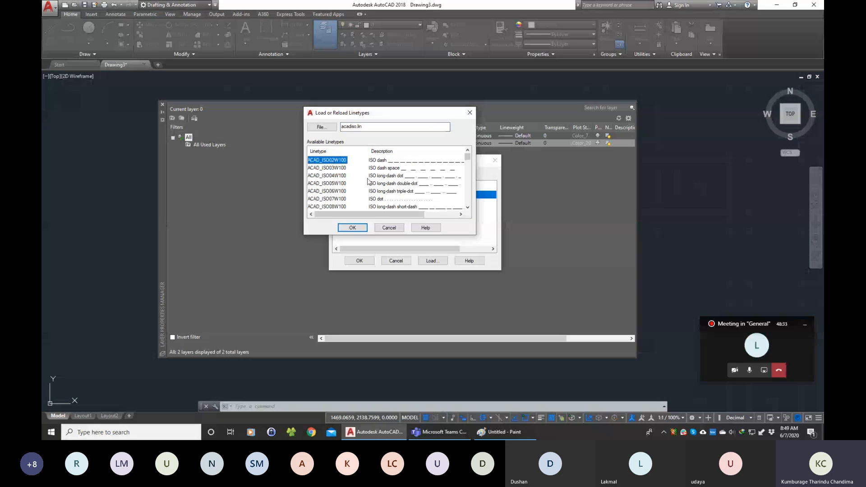
left_click(357, 229)
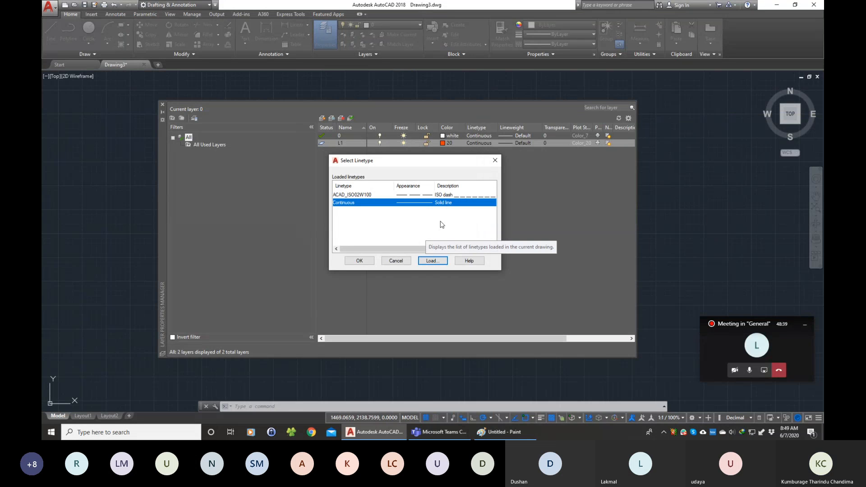
Assign the ACAD_ISO02W100 linetype to layer L1 and slightly widen the Linetype column.
left_click(426, 195)
left_click(429, 203)
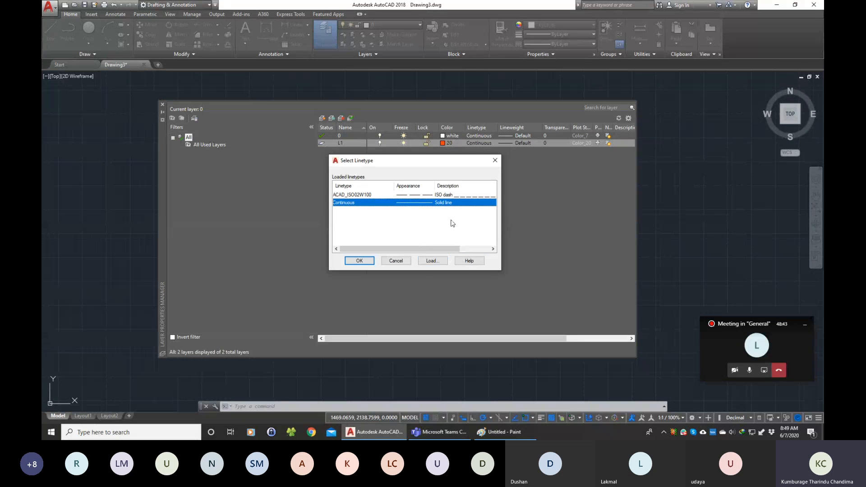
left_click(445, 195)
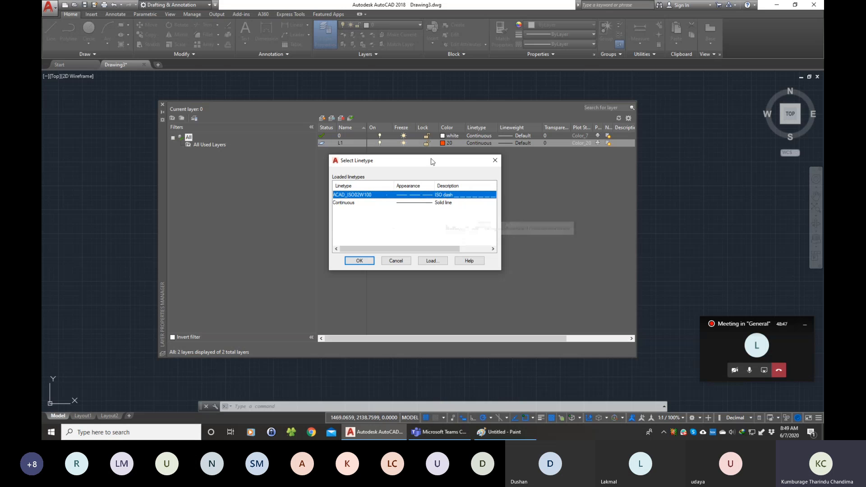
left_click(359, 262)
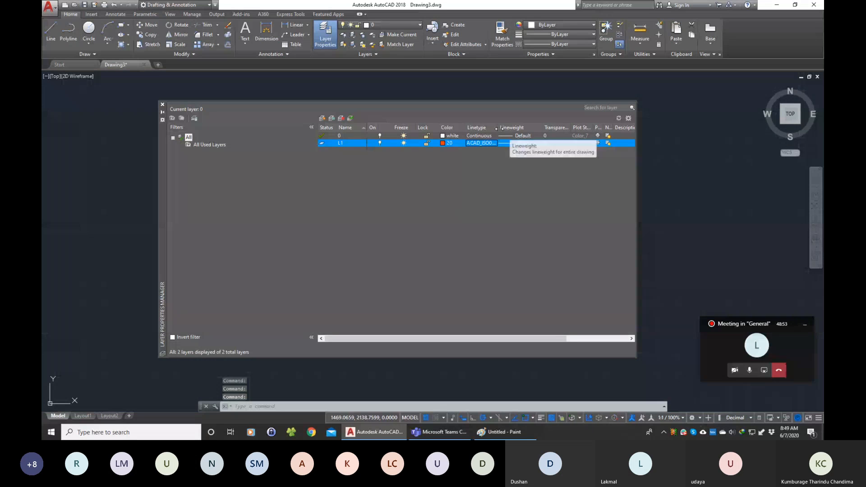
left_click_drag(498, 128, 529, 128)
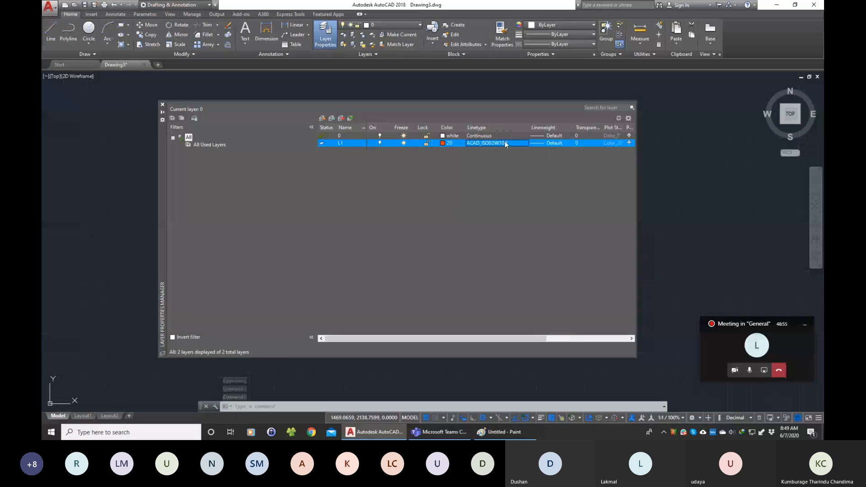
left_click_drag(527, 128, 507, 128)
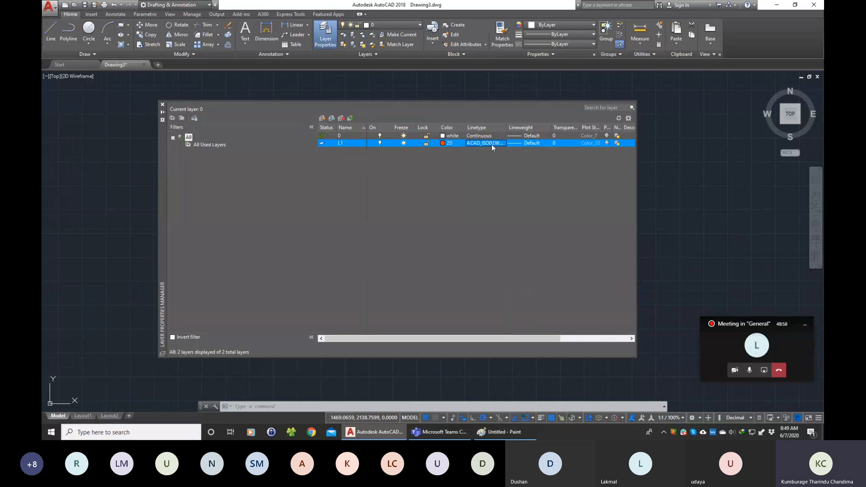
Set layer L1's lineweight to 0.30 mm.
left_click(528, 144)
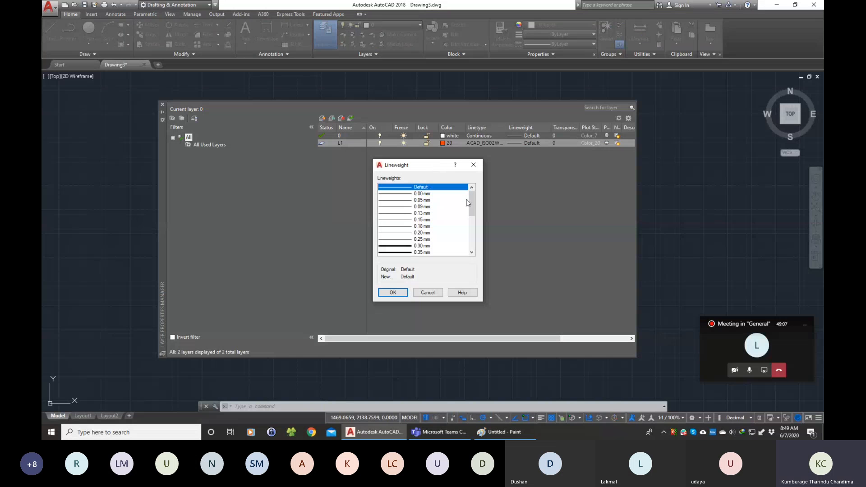
mouse_move(471, 202)
left_mouse_down()
mouse_move(472, 236)
mouse_move(480, 203)
left_mouse_up()
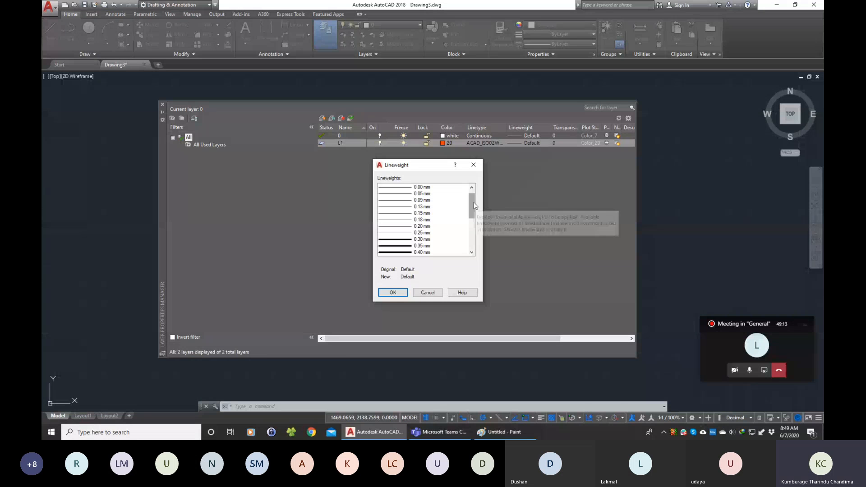
left_click_drag(472, 207, 472, 216)
left_click(424, 214)
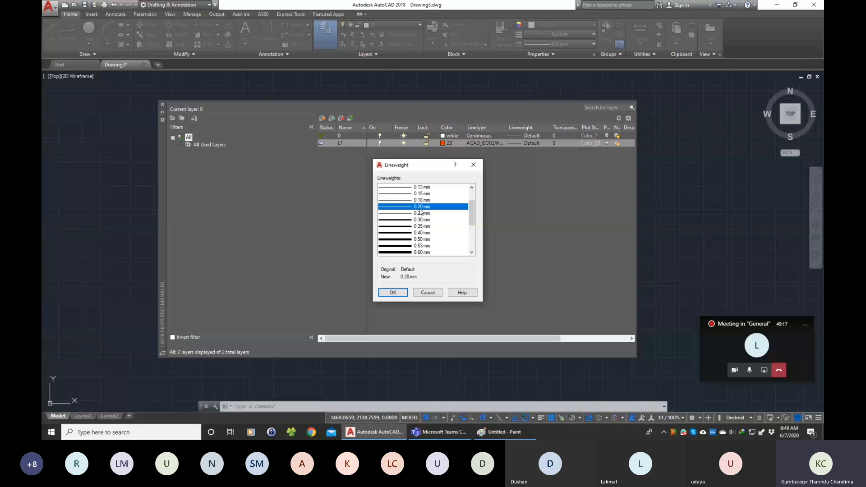
left_click(423, 220)
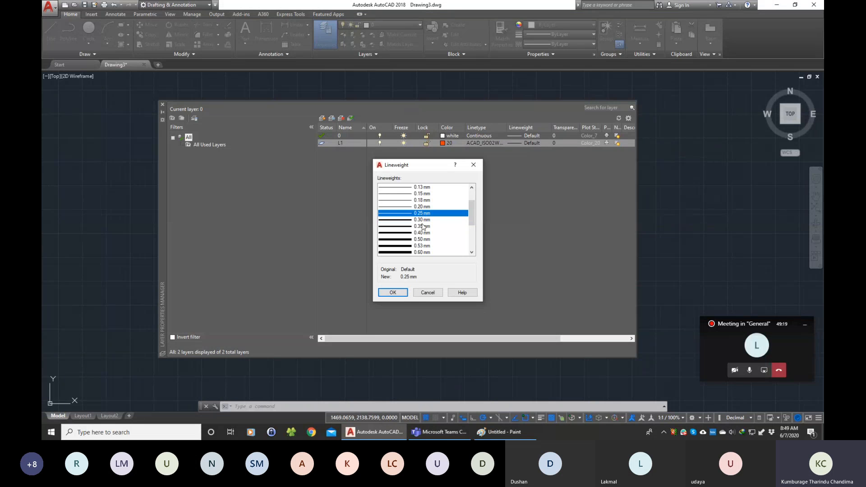
left_click(397, 293)
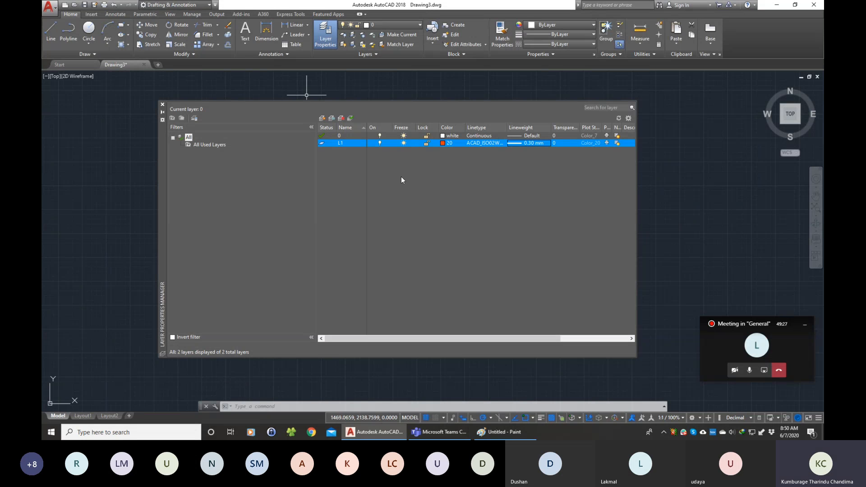
Create a new layer named L2 and set its colour to green, index colour 82.
left_click(323, 119)
type("L2")
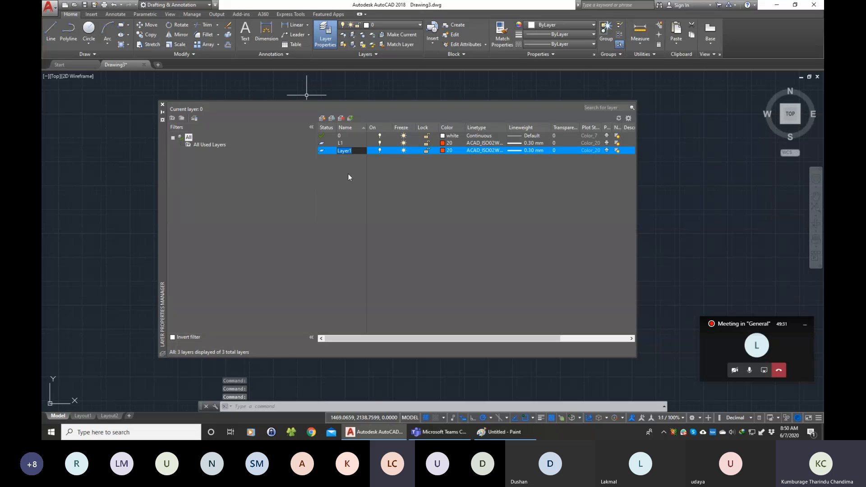
key("Return")
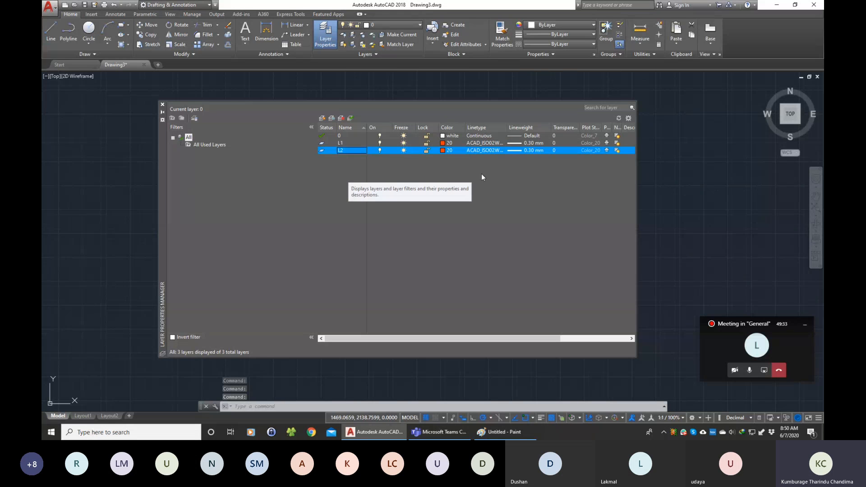
left_click(444, 151)
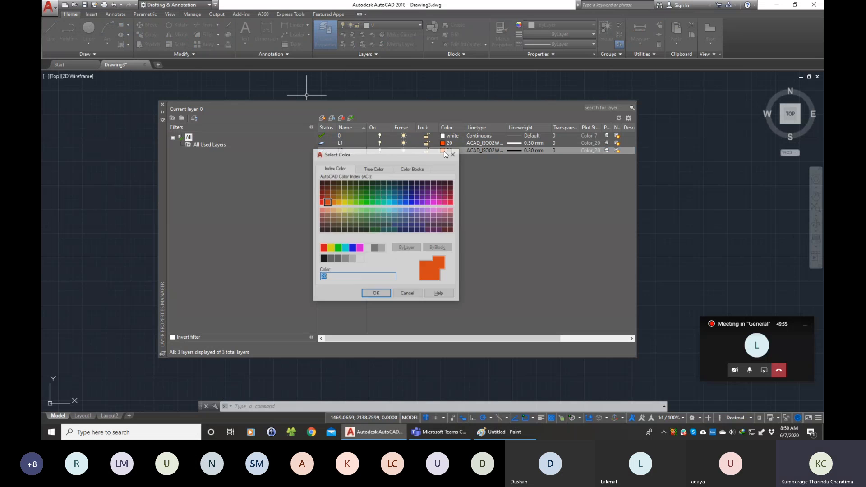
left_click(361, 197)
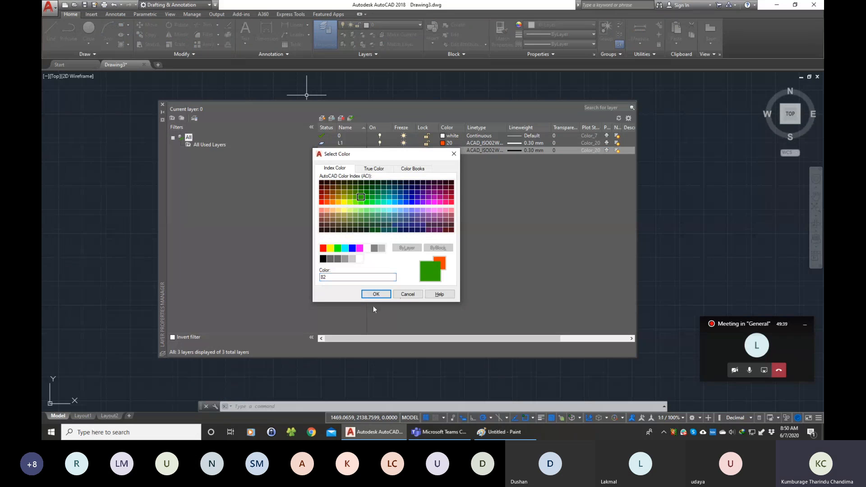
left_click(376, 294)
Set layer L2's linetype to Continuous and its lineweight to Default, closing the Layer Properties Manager.
left_click(483, 150)
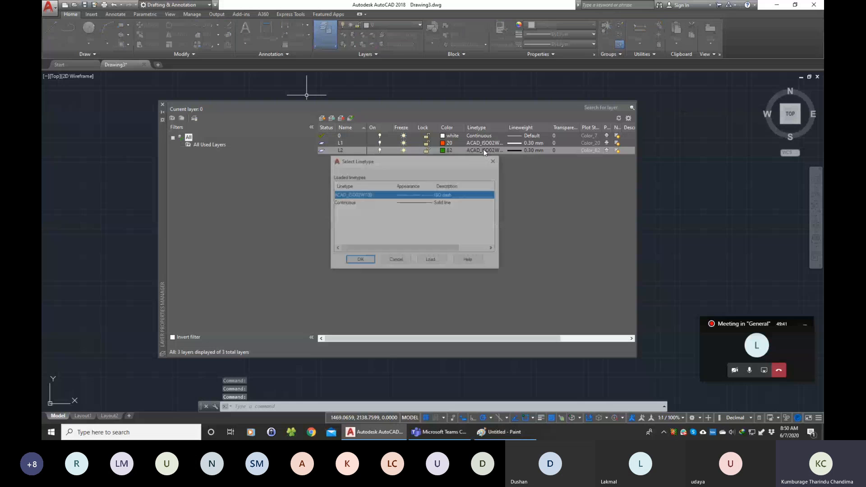
left_click(441, 203)
left_click(371, 260)
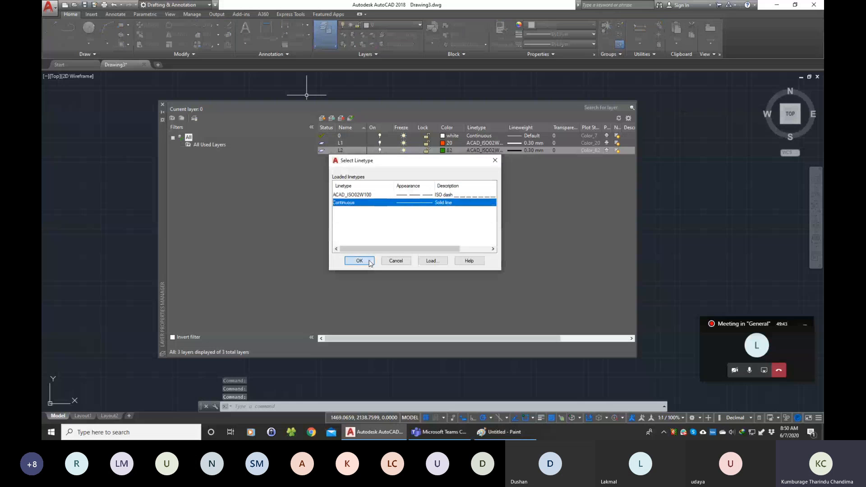
left_click(521, 152)
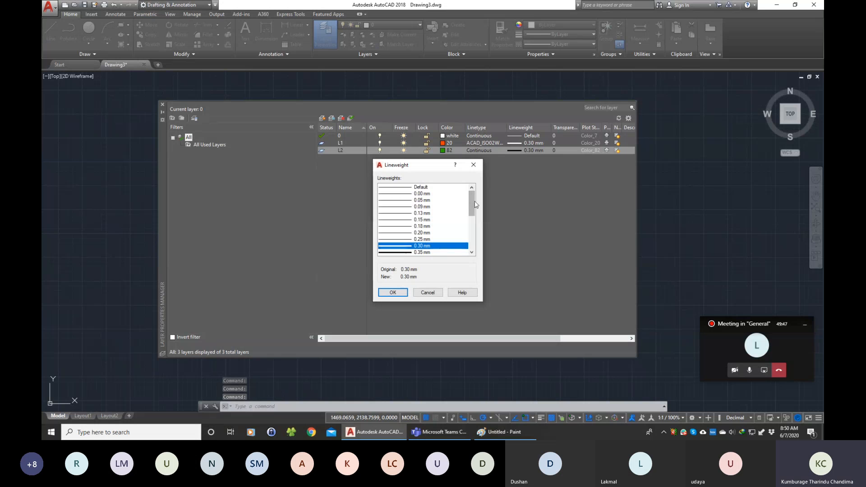
left_click(435, 193)
left_click(434, 187)
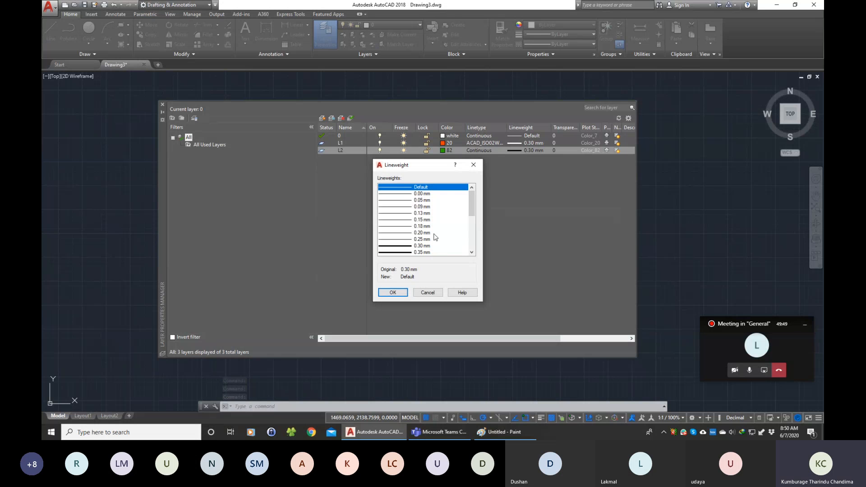
left_click(404, 293)
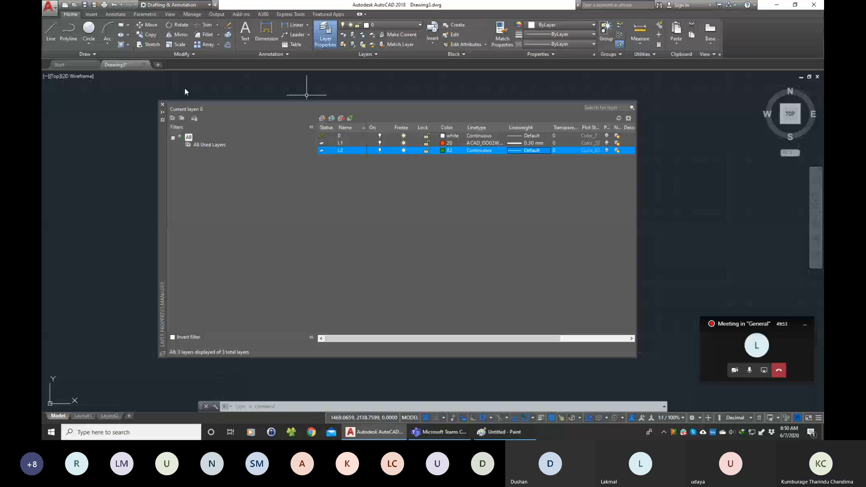
left_click(163, 107)
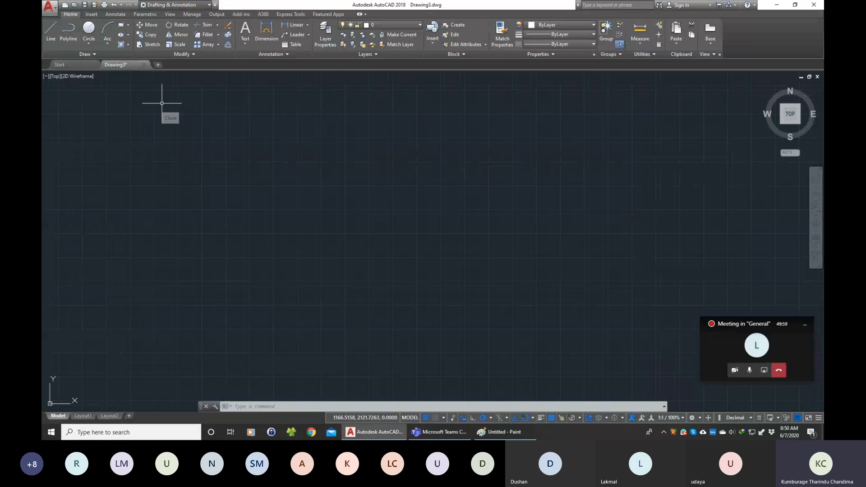
left_click(301, 108)
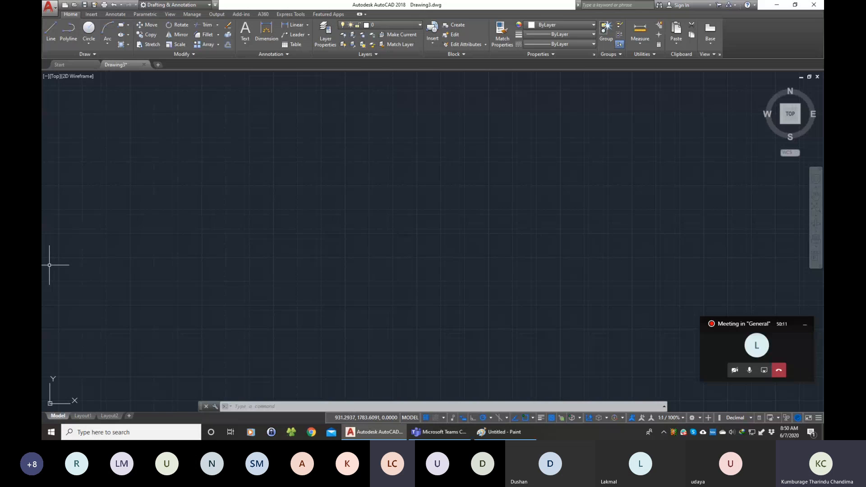
key("XF86AudioRaiseVolume")
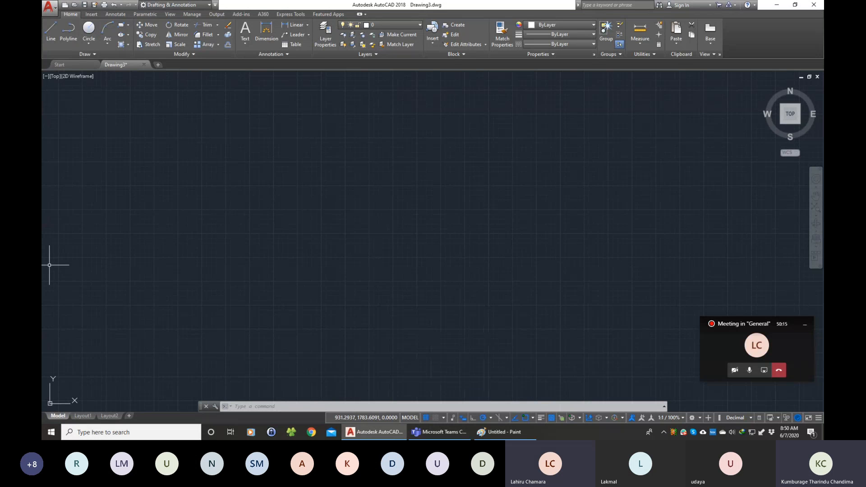
Examine the available lineweights for layer L1, cancel without changing it, and close the Layer Properties Manager.
left_click(329, 43)
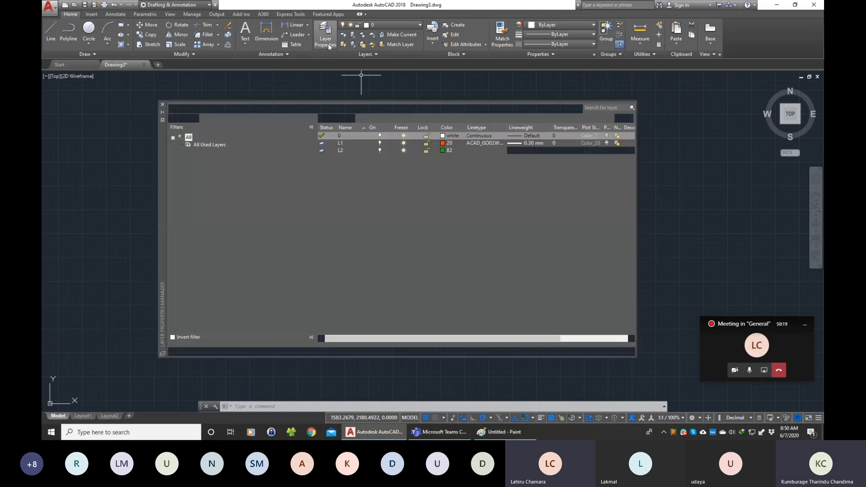
left_click(526, 143)
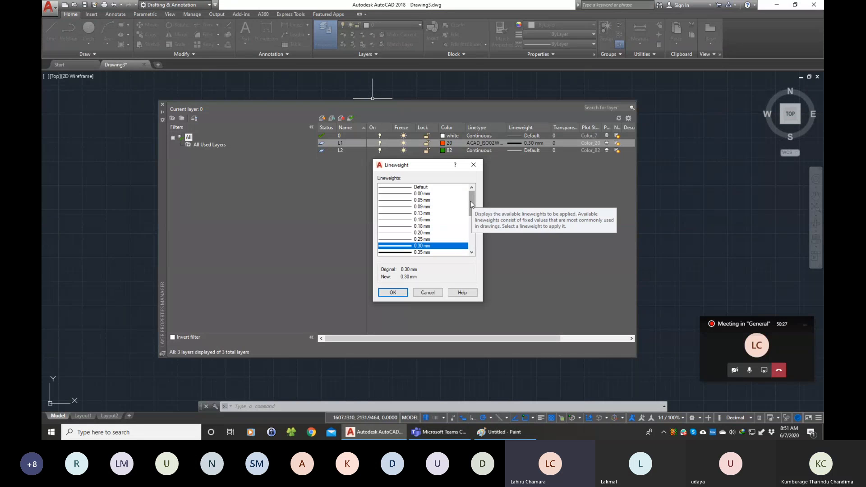
left_click(423, 294)
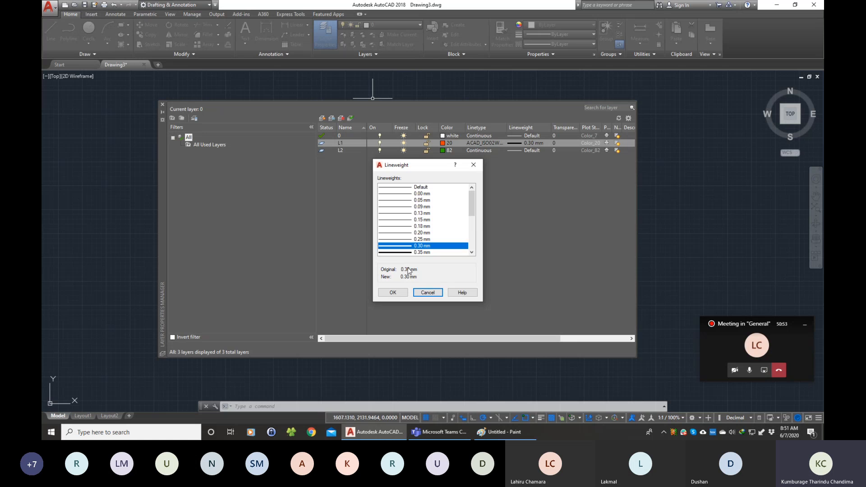
left_click(432, 289)
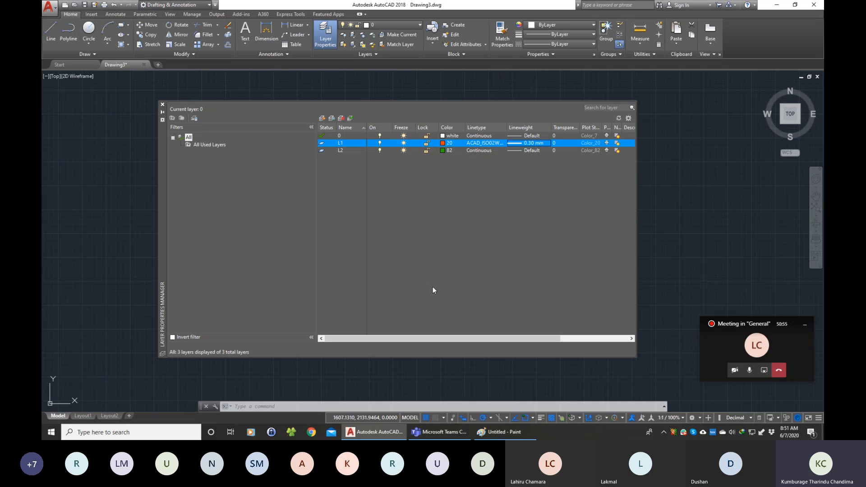
left_click(162, 105)
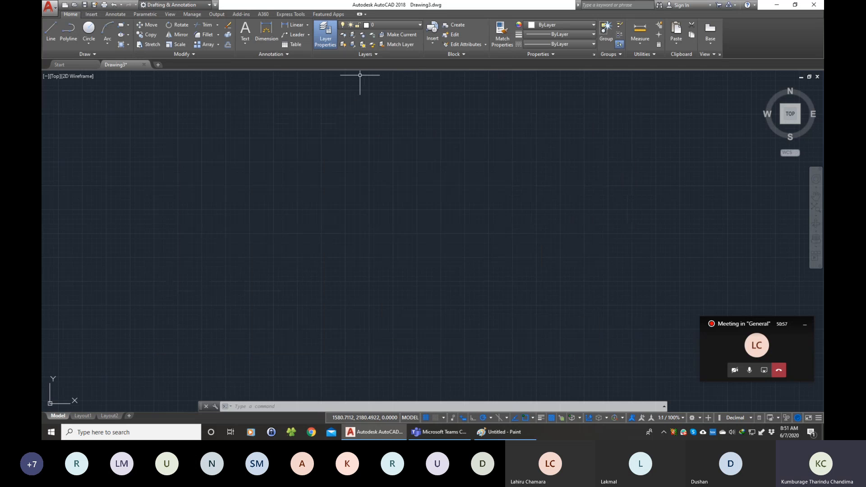
Make layer L1 current and draw a single diagonal line rising to the upper right in the middle of the drawing.
left_click(384, 24)
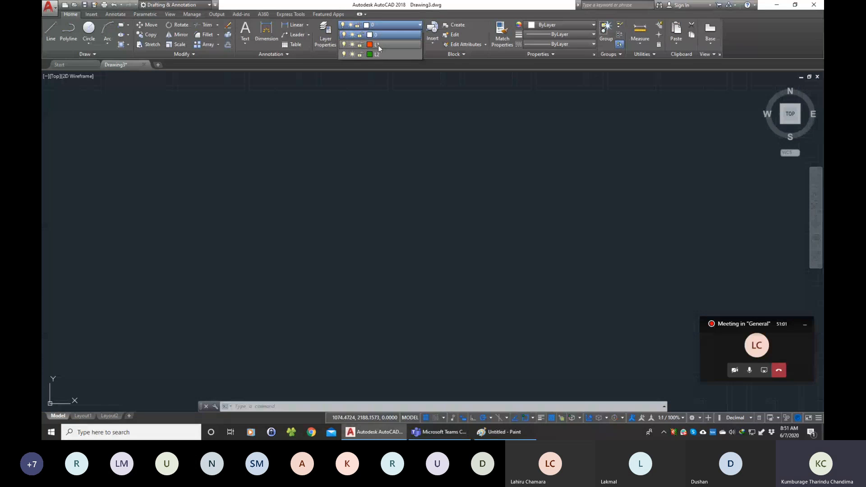
left_click(379, 45)
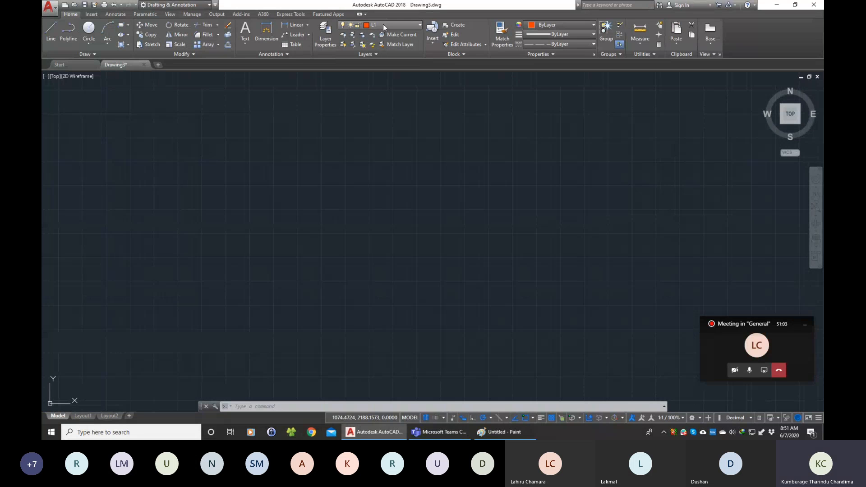
left_click(50, 31)
left_click(239, 235)
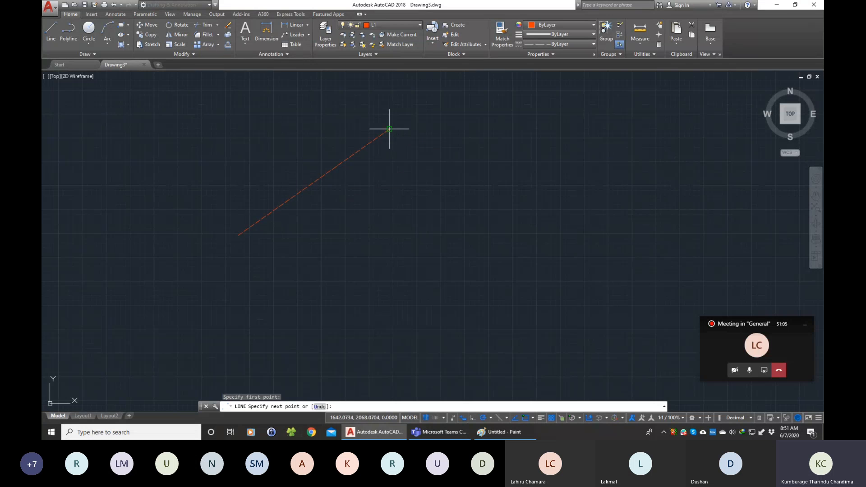
left_click(390, 129)
key("Escape")
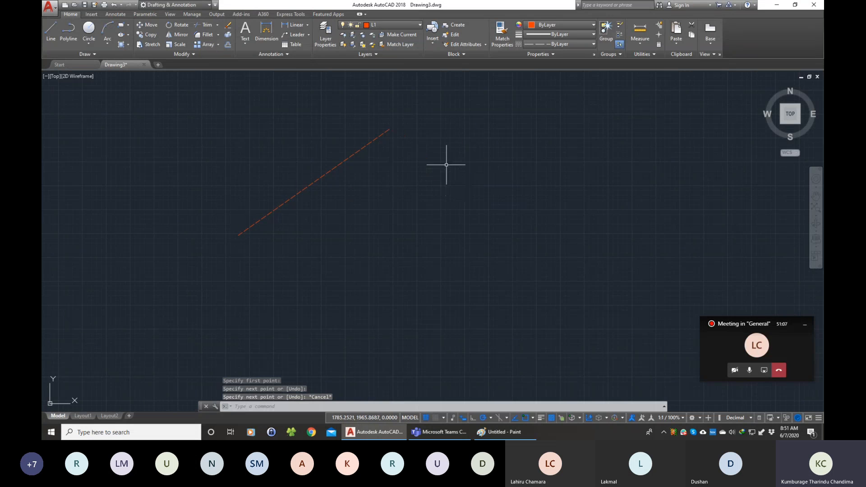
Check the layer list, make layer 0 current, and draw a second diagonal line roughly parallel to and just below the L1 line.
left_click(325, 33)
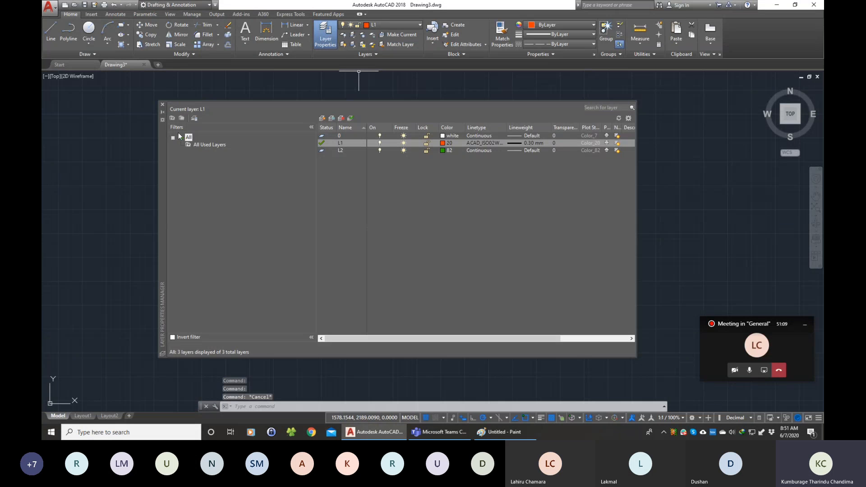
left_click(163, 105)
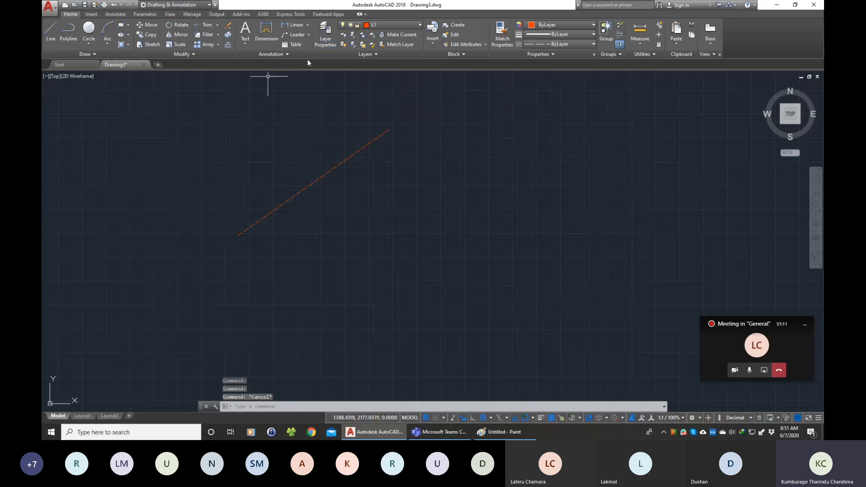
left_click(379, 25)
left_click(375, 36)
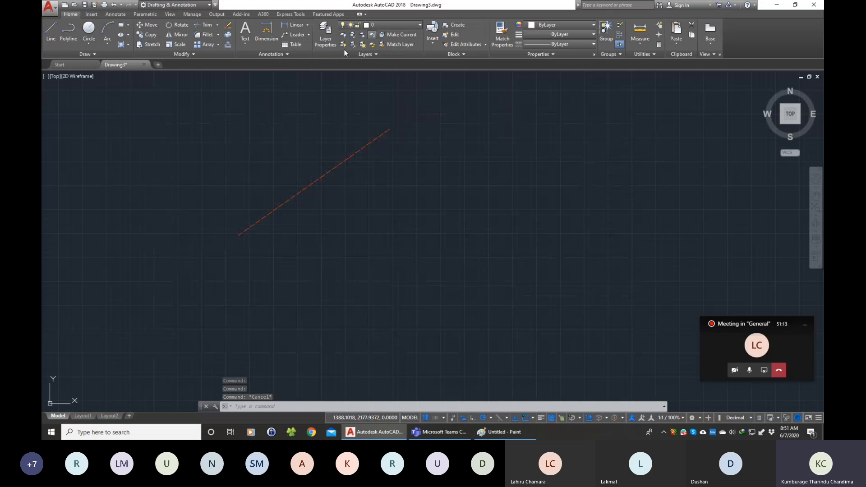
left_click(51, 31)
left_click(264, 257)
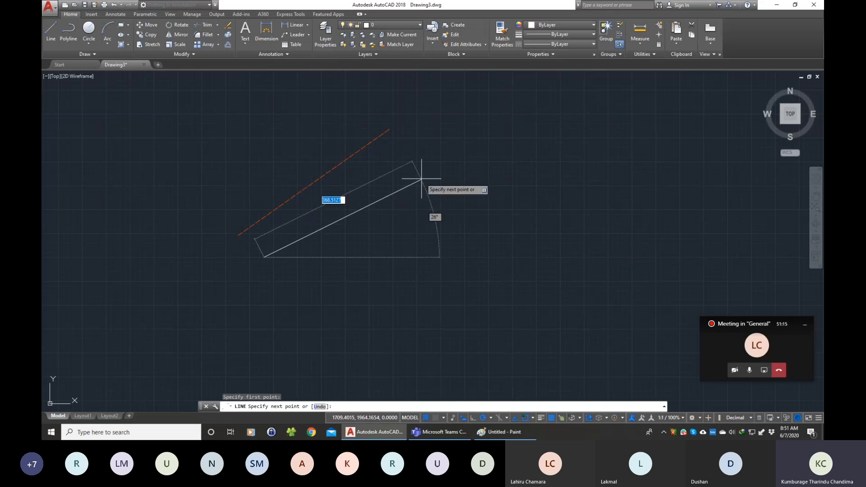
left_click(415, 154)
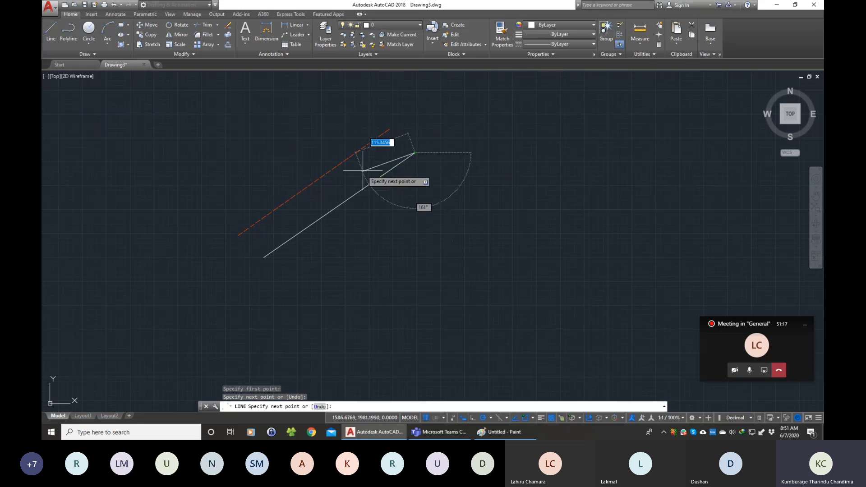
key("Escape")
Switch the lineweight display on, off and on again to compare the L1 line with the layer 0 line.
scroll(394, 152, "up", 4)
scroll(209, 206, "down", 4)
scroll(83, 247, "up", 2)
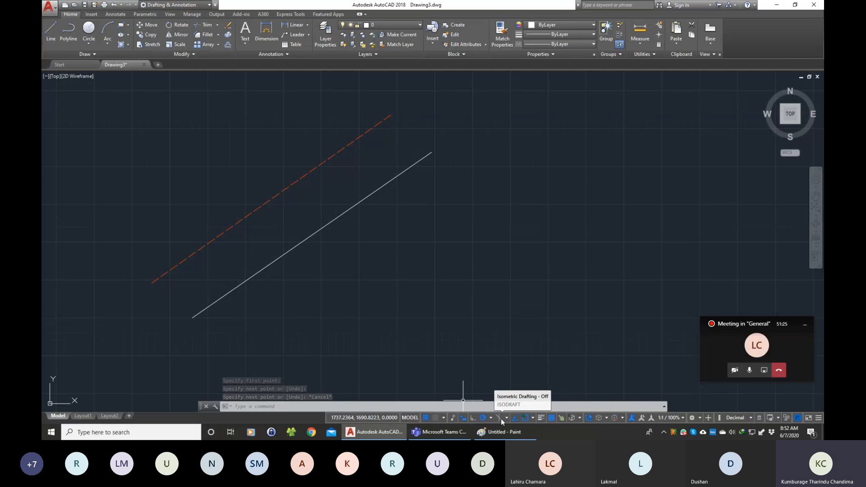
left_click(541, 420)
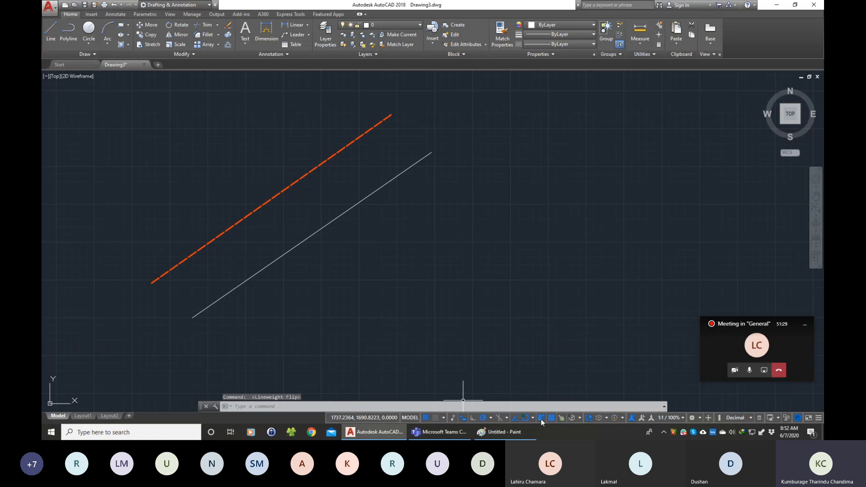
left_click(541, 420)
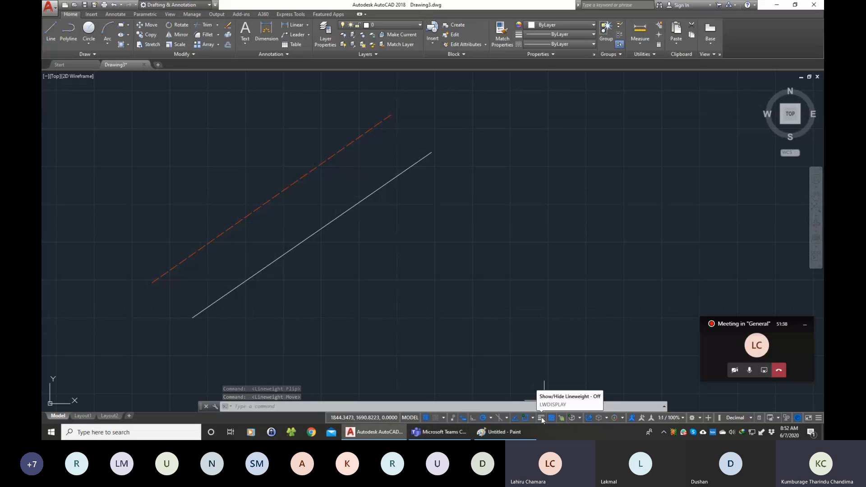
left_click(541, 419)
Inspect the dashed L1 line up close, briefly select it, and compare both lines with the lineweight display off and back on.
scroll(361, 111, "up", 2)
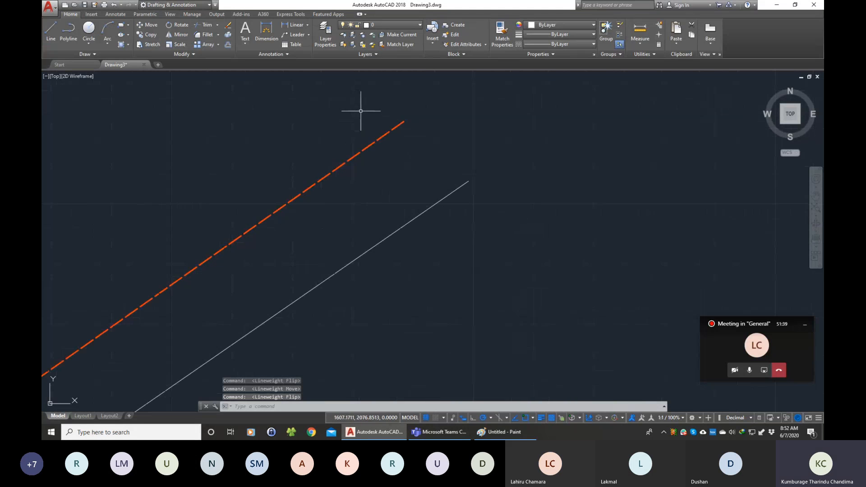
left_click(394, 129)
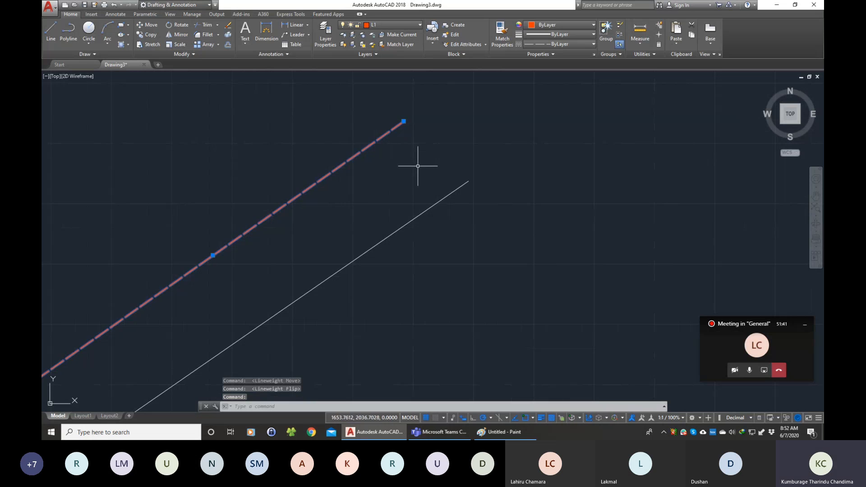
key("Escape")
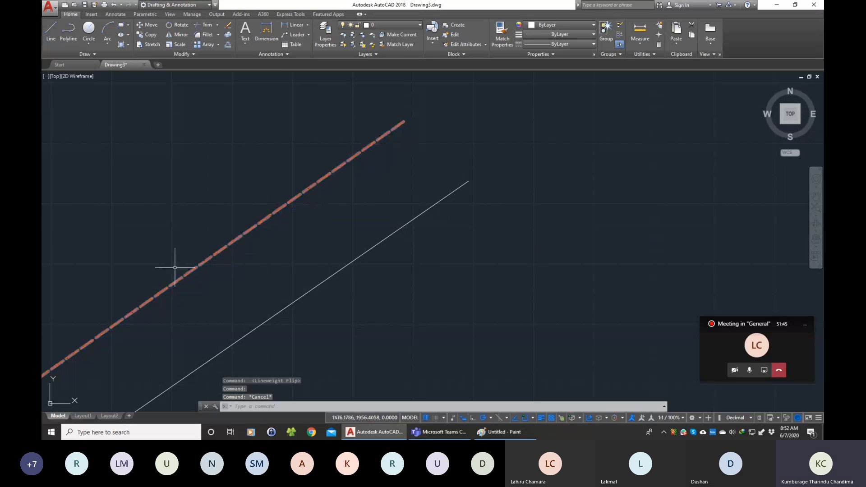
scroll(129, 321, "down", 2)
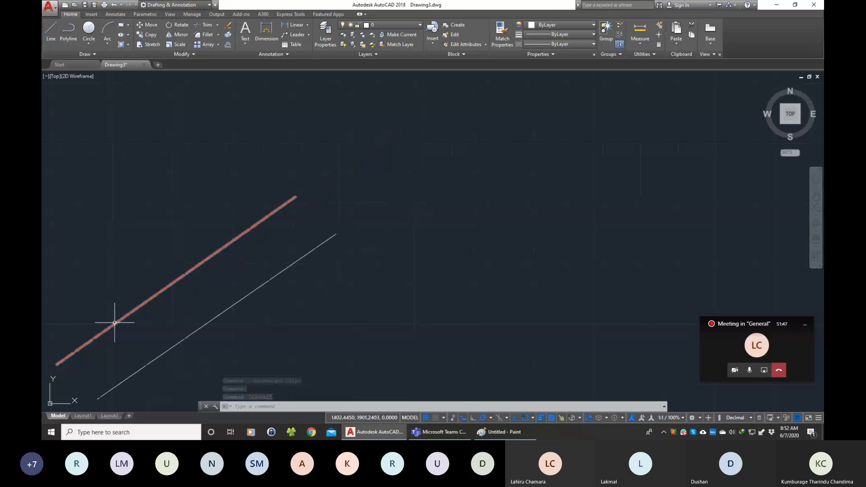
left_click(816, 196)
left_click_drag(294, 225, 371, 177)
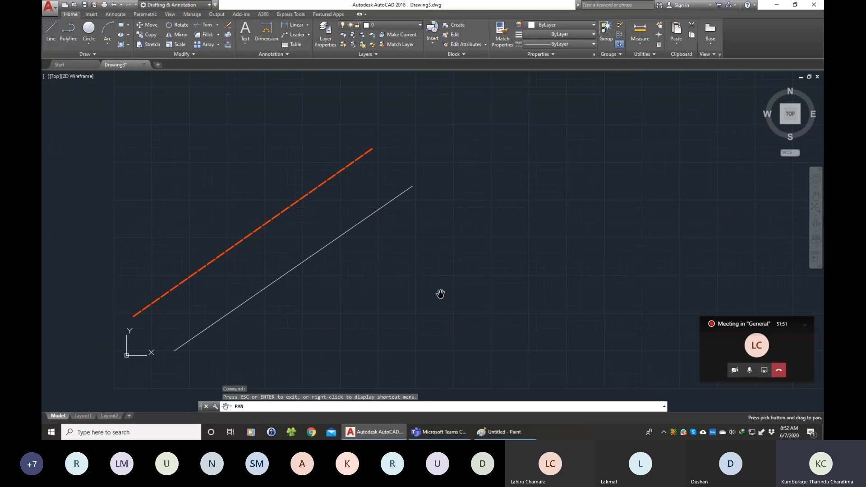
key("Escape")
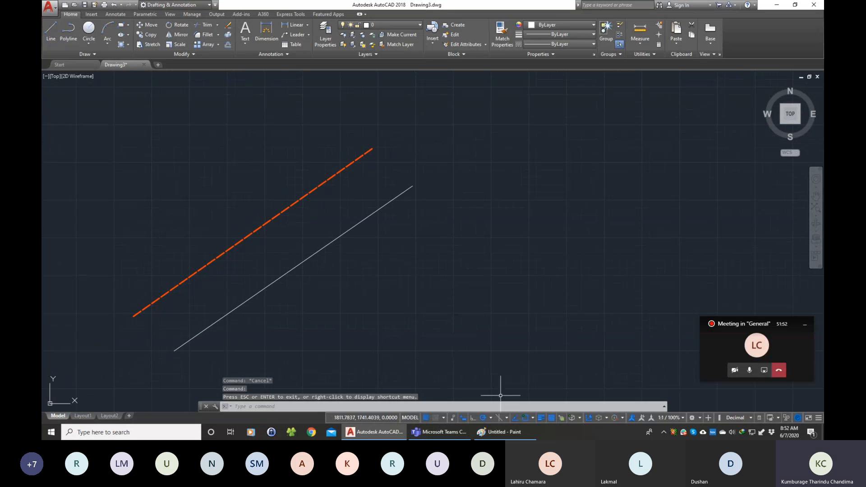
left_click(542, 420)
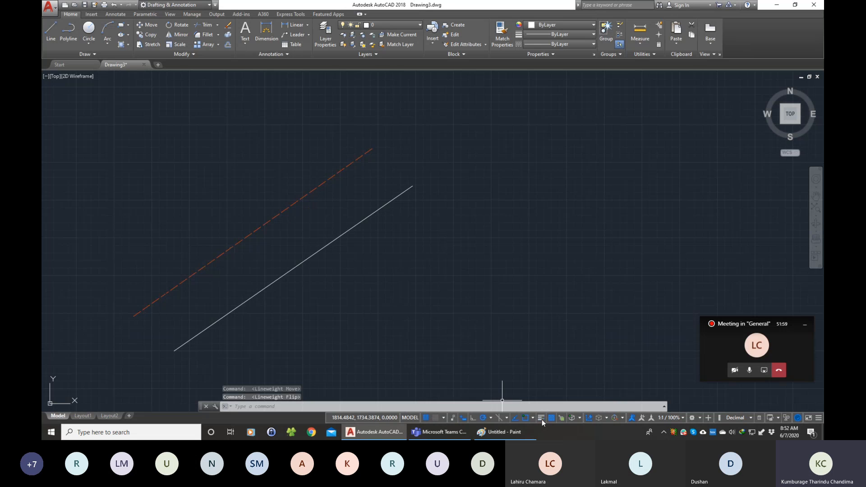
left_click(542, 420)
Draw a line on layer 0 closely alongside the dashed L1 line, from near its lower end to near its upper end.
scroll(120, 287, "up", 2)
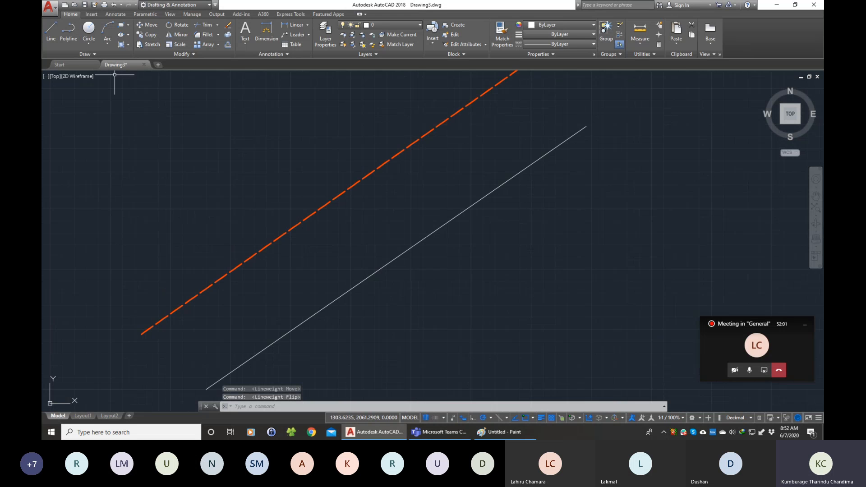
left_click(49, 37)
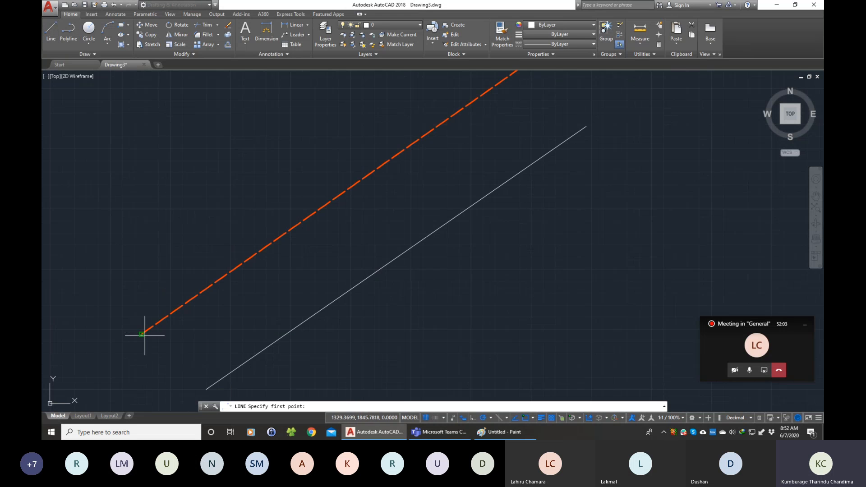
scroll(144, 335, "down", 1)
left_click(129, 321)
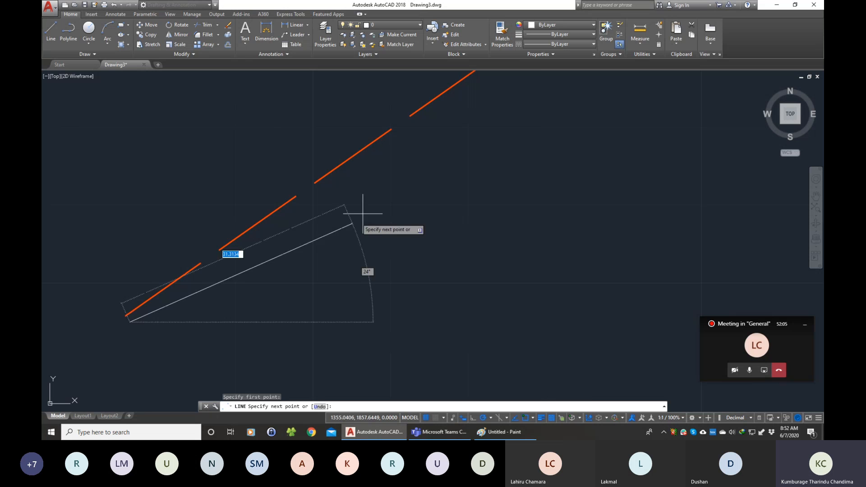
mouse_move(363, 214)
middle_mouse_down()
mouse_move(372, 194)
mouse_move(509, 127)
mouse_move(612, 93)
middle_mouse_up()
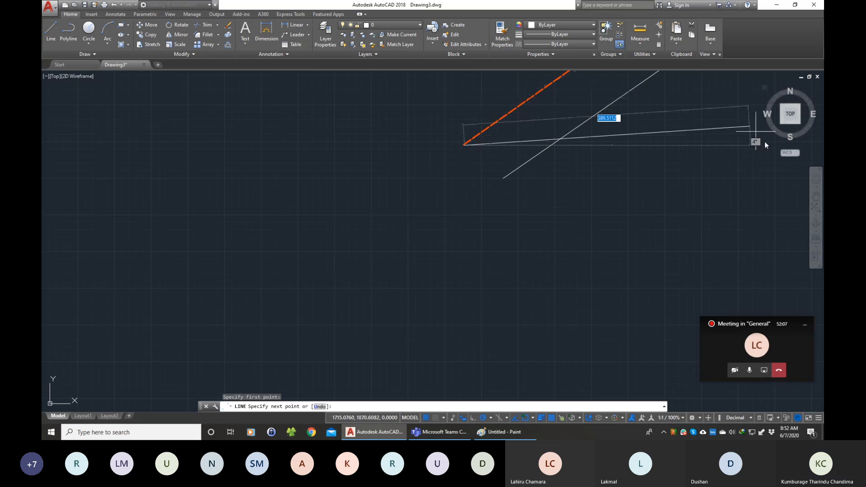
left_click(814, 197)
left_click_drag(585, 111, 416, 298)
key("Escape")
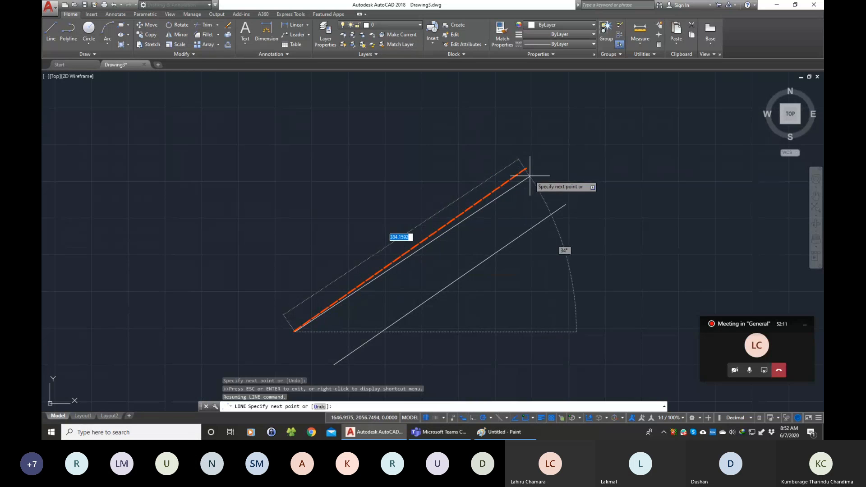
scroll(528, 174, "up", 3)
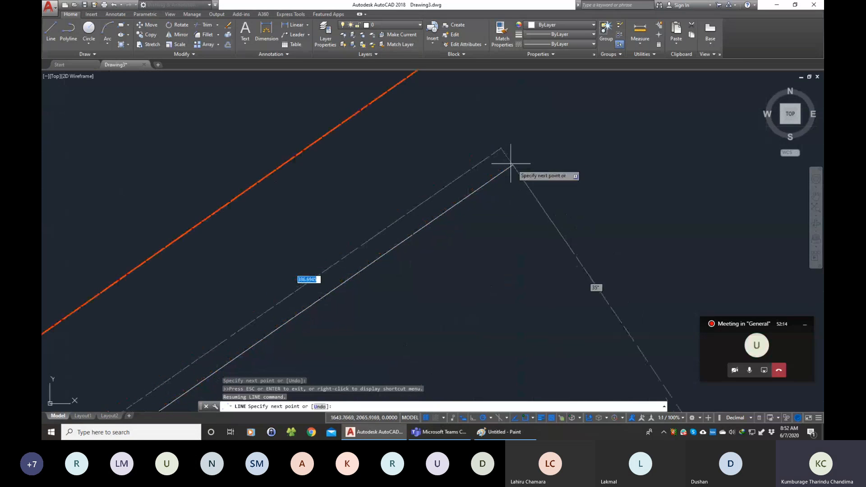
left_click(436, 87)
key("Escape")
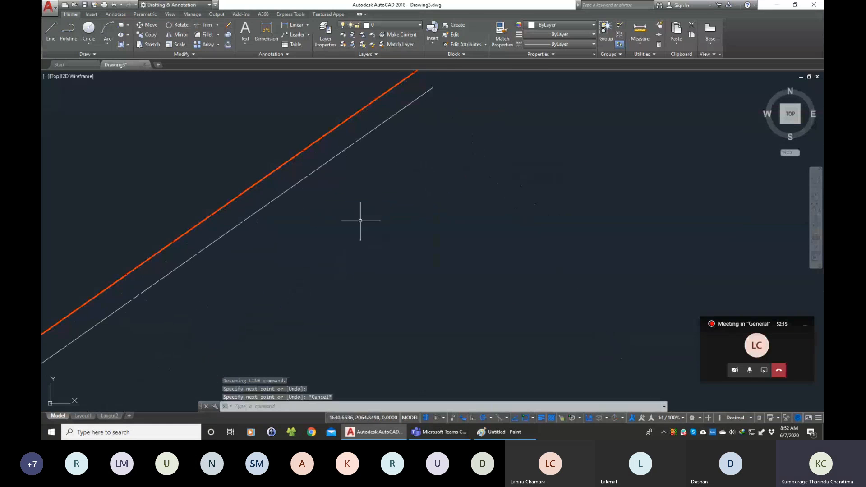
Turn off the lineweight display and examine the dashed L1 line against the closely spaced layer 0 line.
scroll(360, 221, "down", 2)
scroll(126, 365, "down", 3)
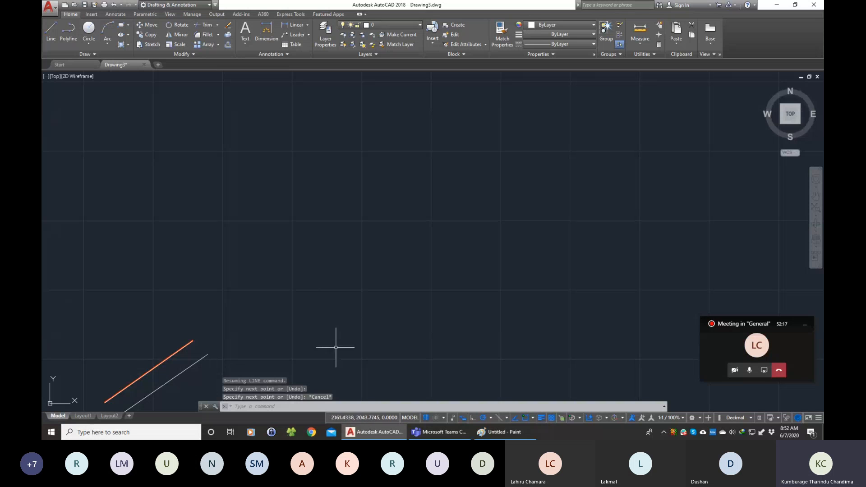
middle_click(128, 356)
middle_click(128, 357)
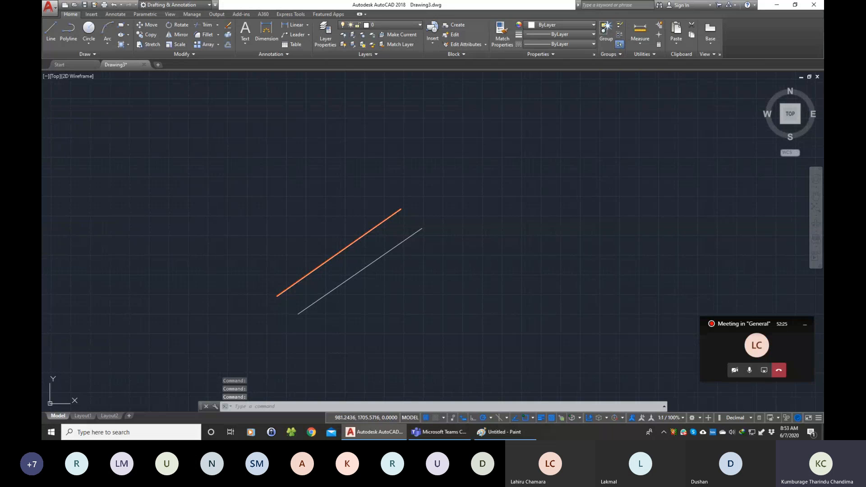
left_click(541, 418)
scroll(377, 224, "up", 4)
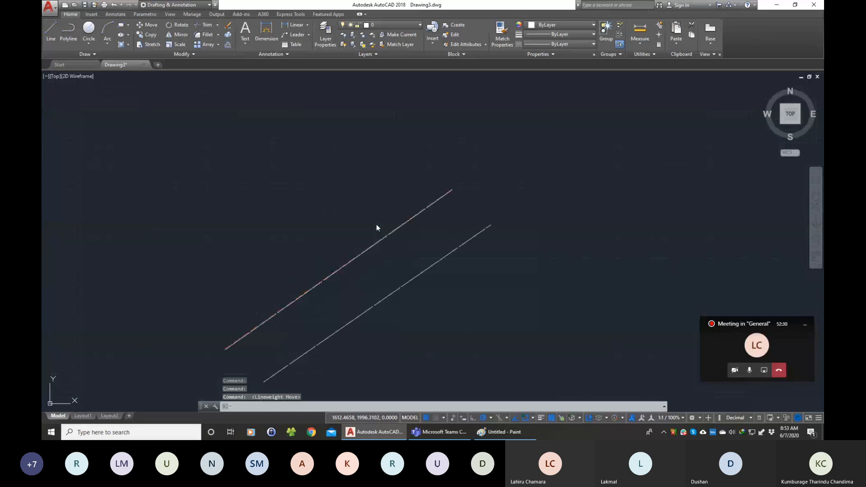
scroll(512, 172, "up", 6)
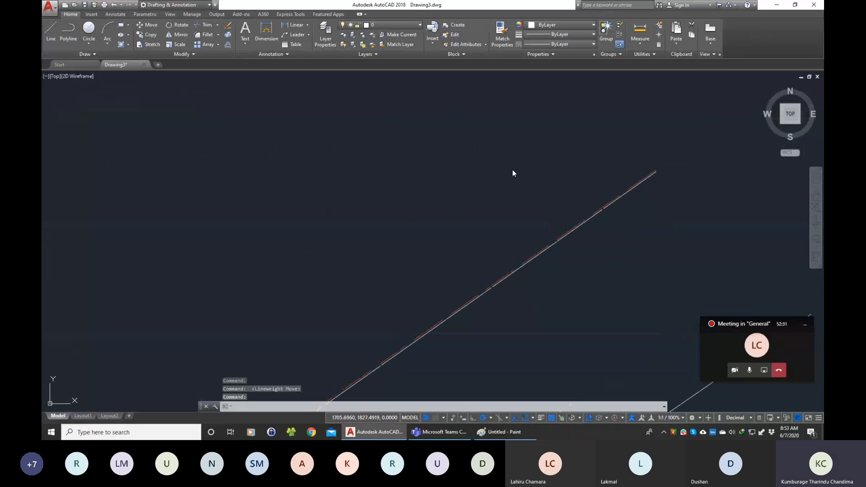
Turn on the lineweight display and compare the dashed L1 line with the layer 0 lines at different magnifications.
scroll(721, 199, "up", 2)
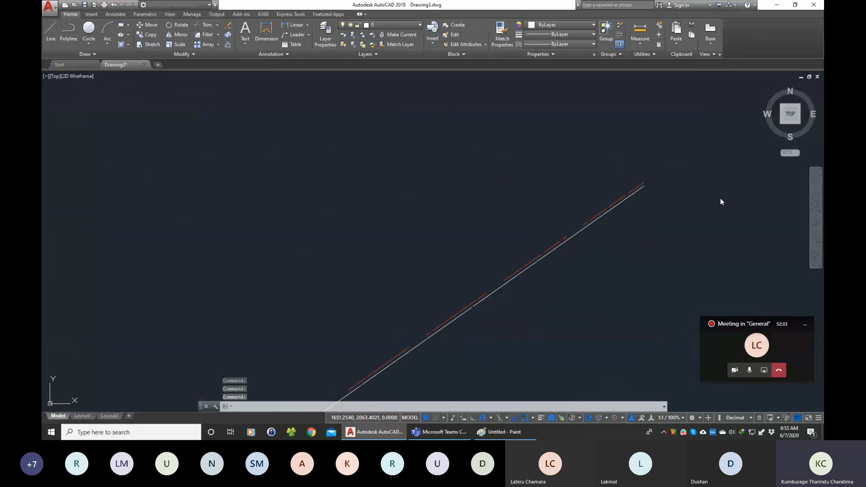
left_click(539, 418)
scroll(540, 418, "down", 11)
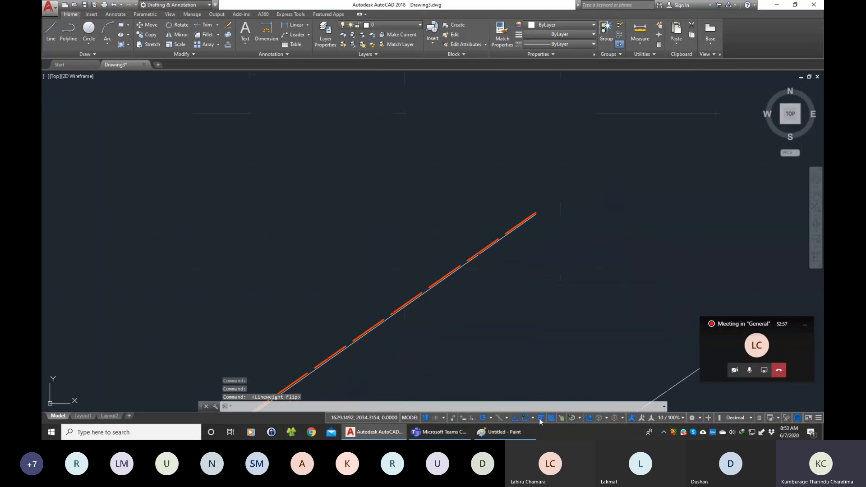
mouse_move(387, 400)
middle_mouse_down()
mouse_move(395, 335)
mouse_move(464, 226)
mouse_move(511, 197)
mouse_move(539, 325)
middle_mouse_up()
scroll(513, 212, "up", 5)
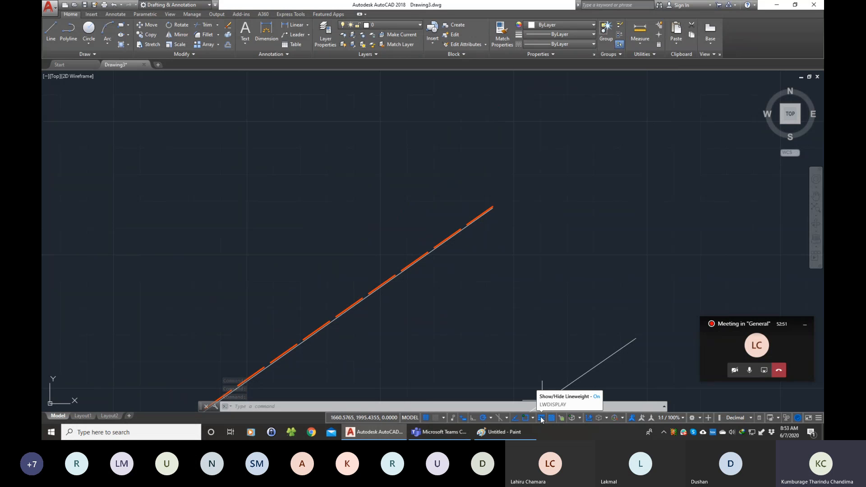
scroll(542, 420, "down", 3)
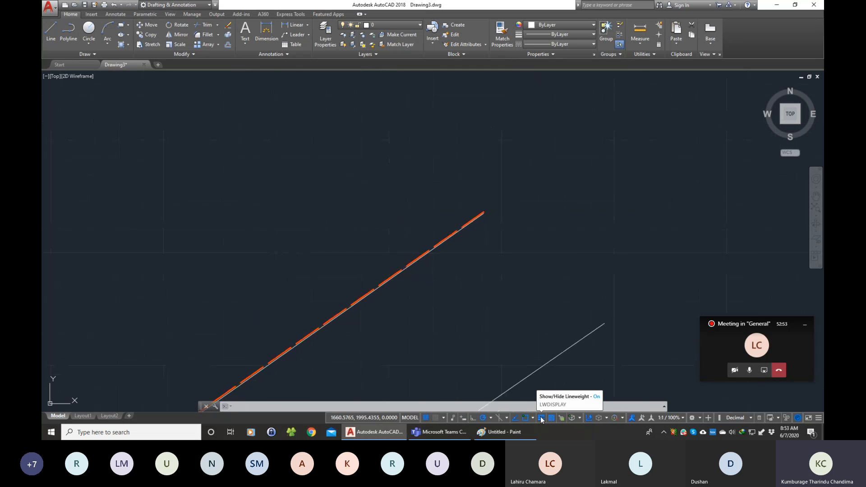
scroll(542, 420, "down", 4)
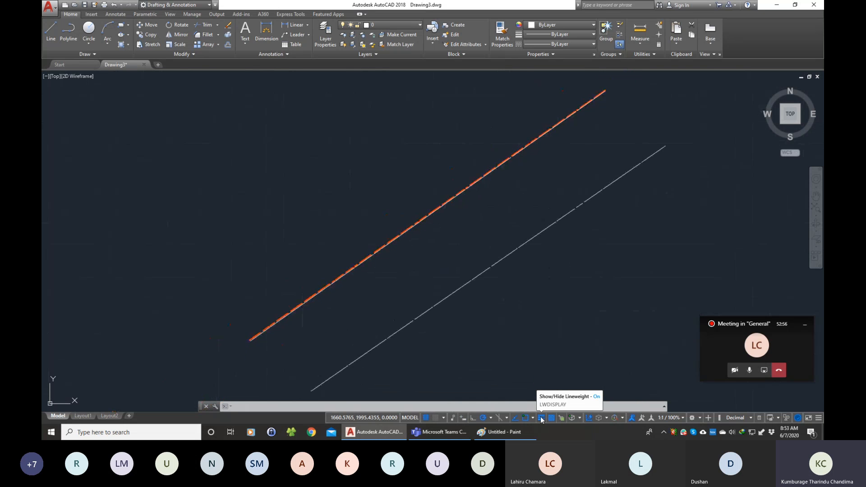
scroll(541, 420, "up", 1)
scroll(567, 182, "up", 2)
middle_click_drag(568, 183, 548, 242)
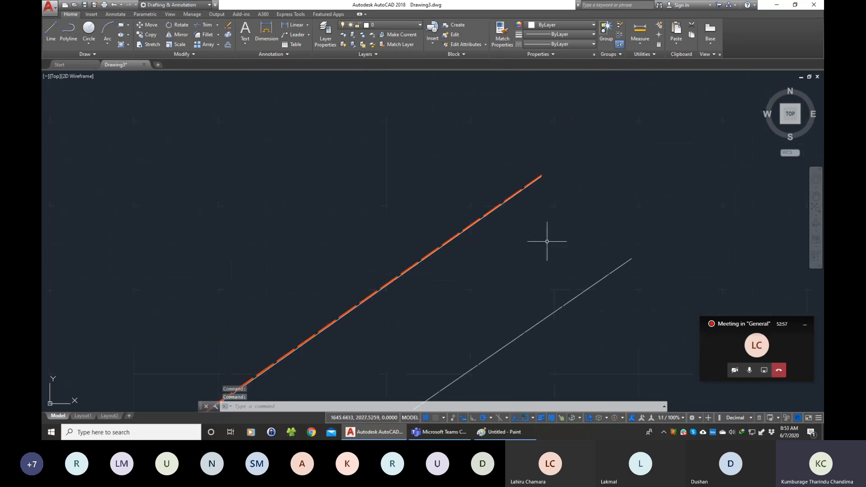
scroll(512, 207, "up", 1)
mouse_move(511, 208)
middle_mouse_down()
mouse_move(512, 235)
mouse_move(541, 137)
middle_mouse_up()
scroll(512, 234, "down", 2)
scroll(512, 234, "down", 3)
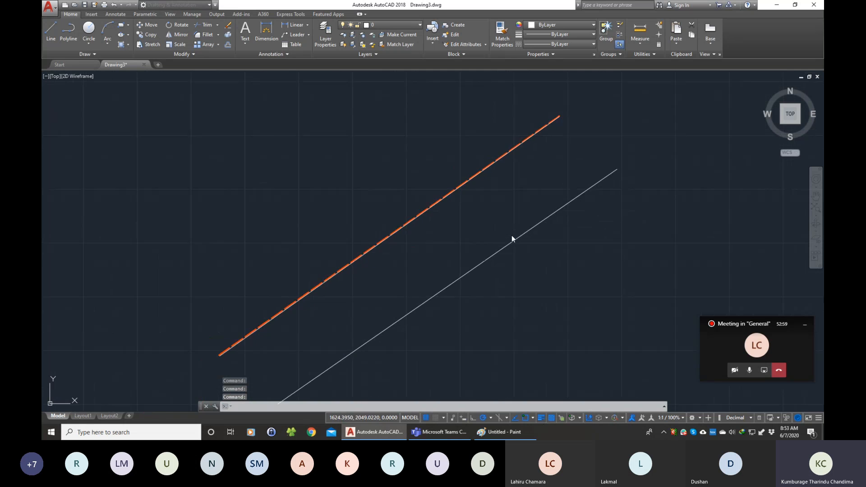
Erase all three lines from the drawing using a crossing selection.
left_click(519, 291)
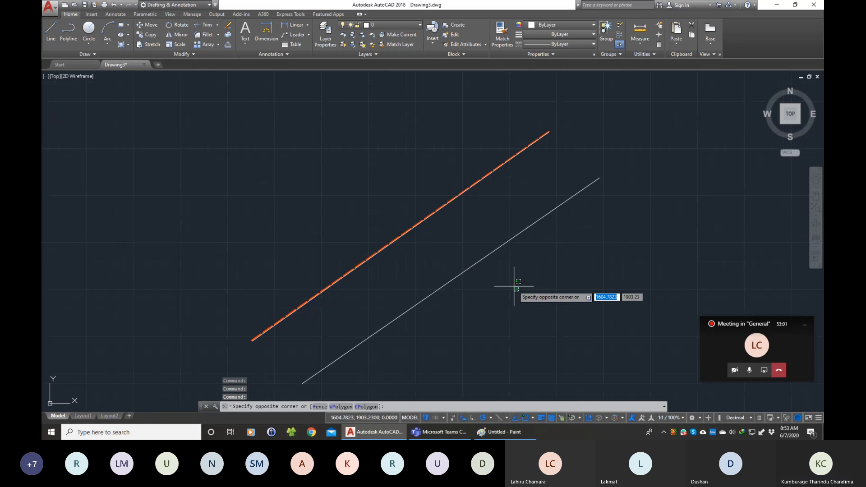
key("Escape")
left_click(539, 285)
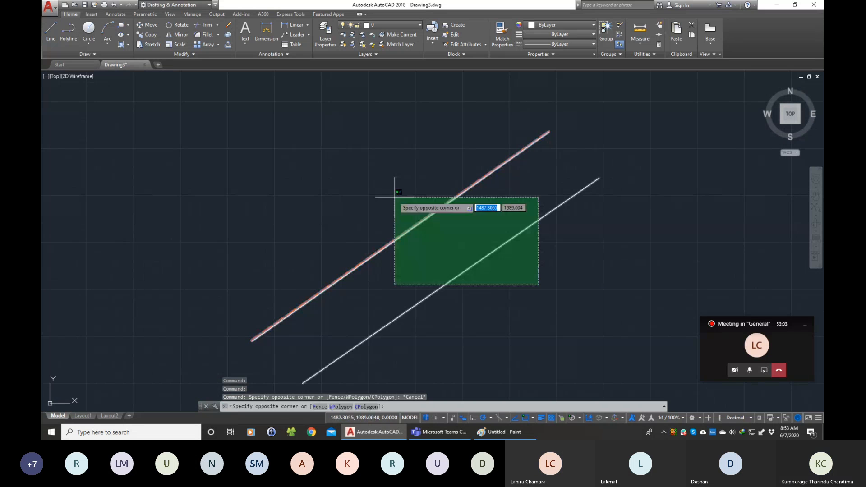
left_click(395, 190)
key("Delete")
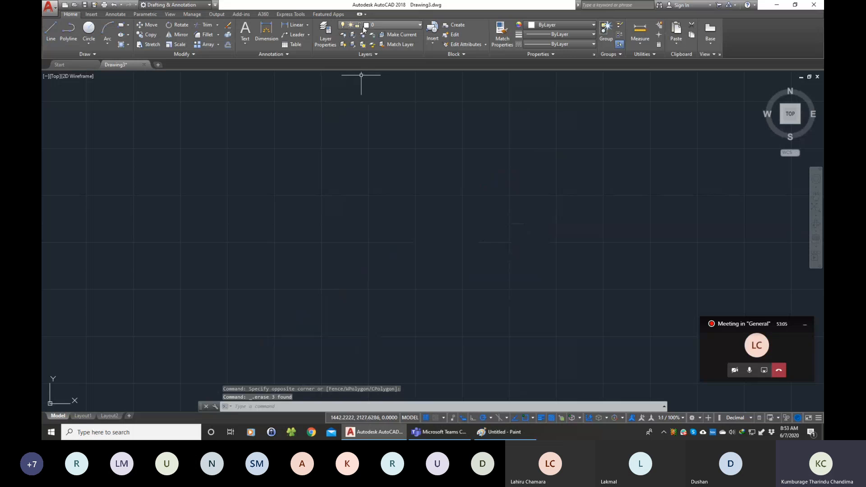
Try to rename layer 0 in the Layer Properties Manager, and close the manager.
left_click(325, 46)
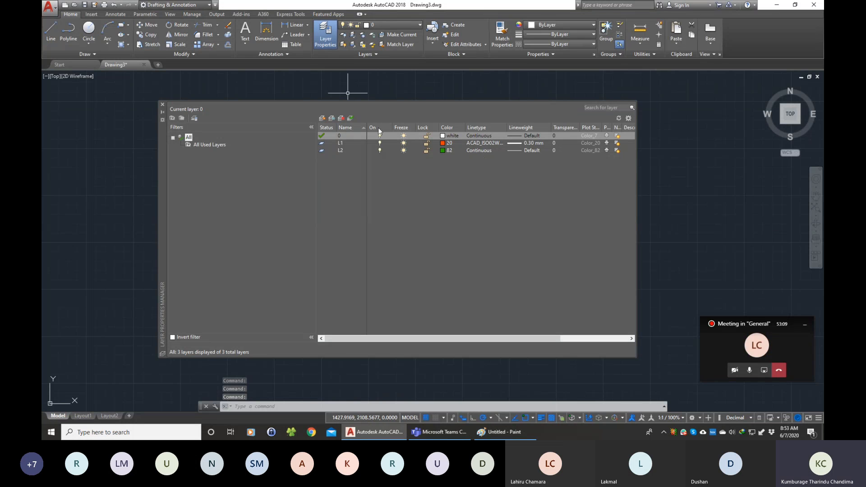
left_click(162, 106)
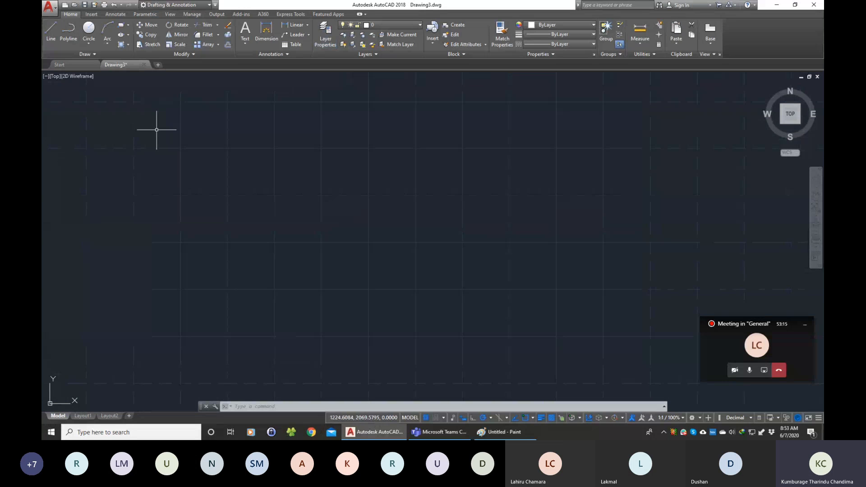
left_click(326, 39)
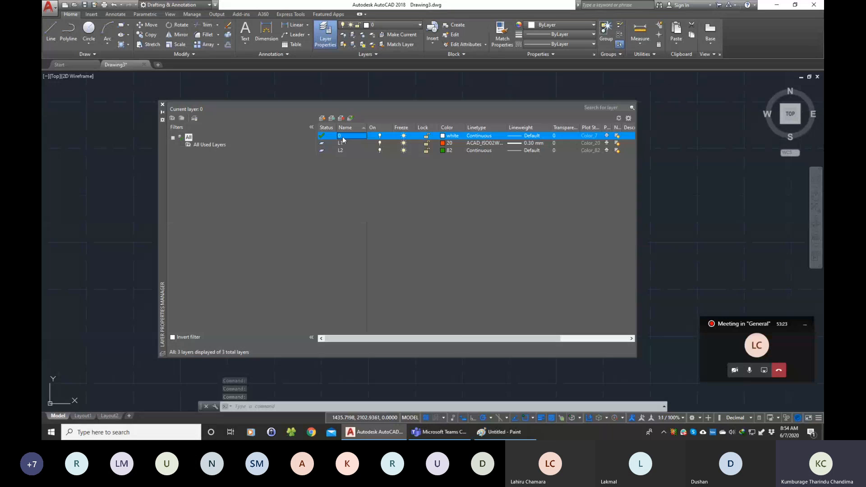
right_click(341, 136)
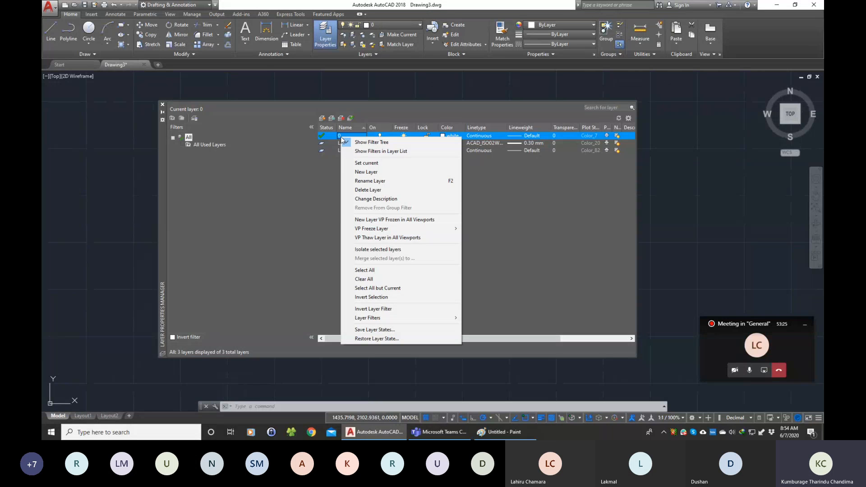
left_click(360, 181)
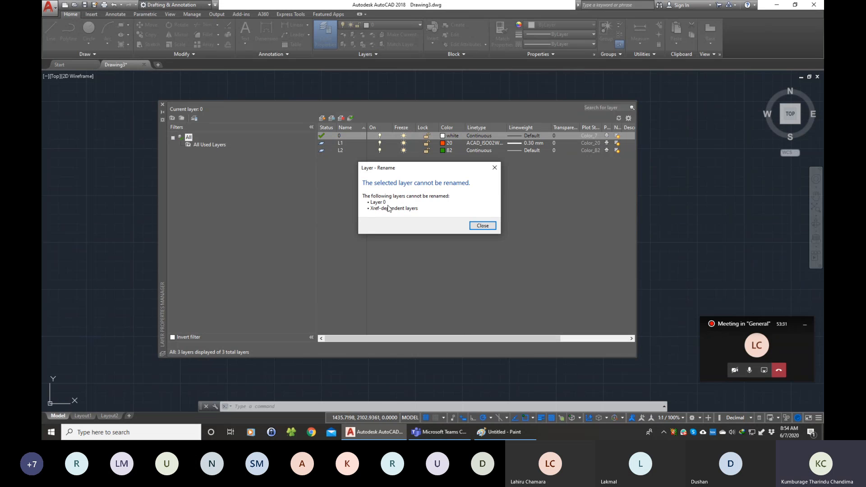
left_click(481, 227)
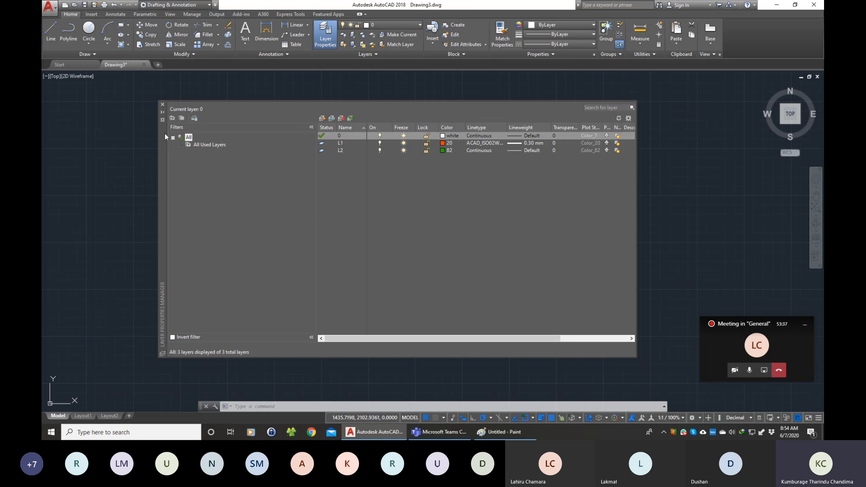
left_click(162, 104)
left_click(351, 129)
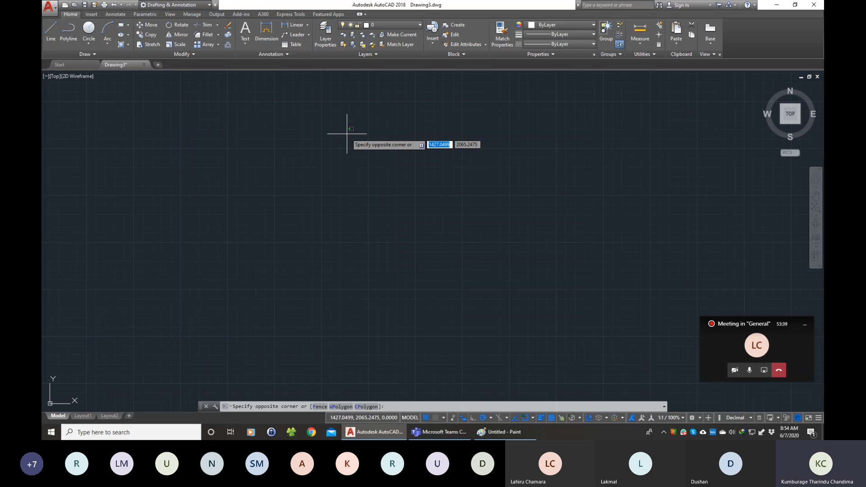
key("Escape")
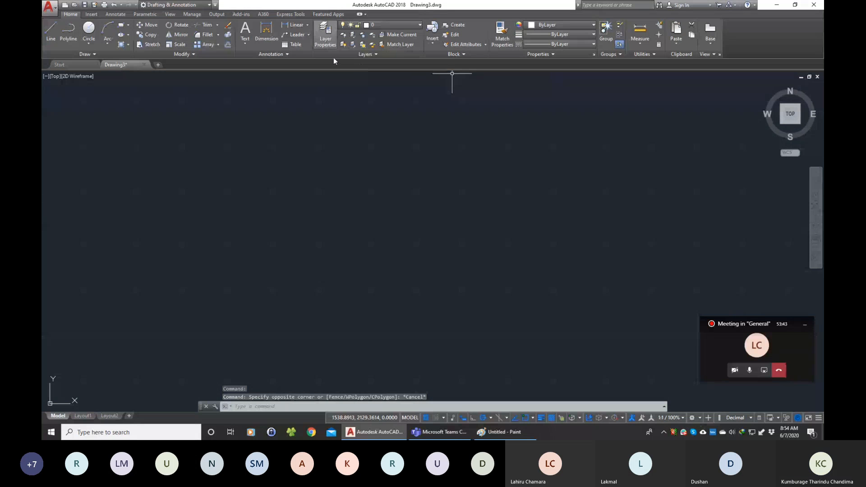
Draw a circle with a radius of about 79 on layer 0 in the empty drawing area.
left_click(419, 26)
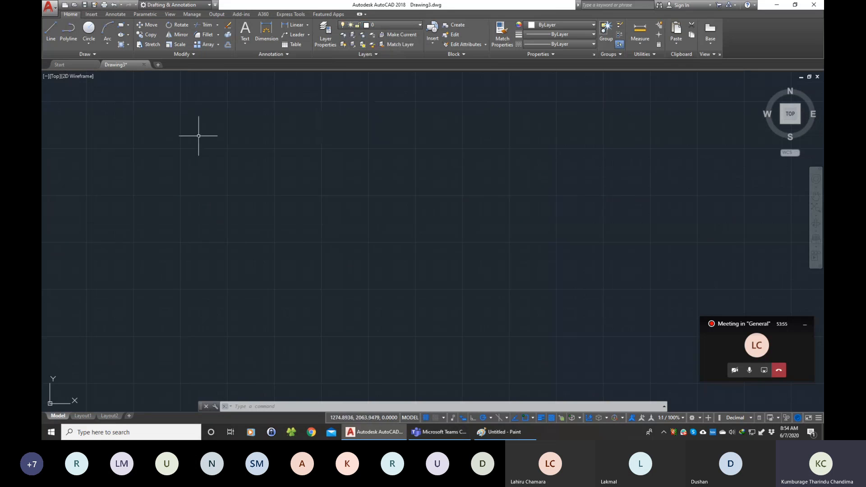
left_click(89, 28)
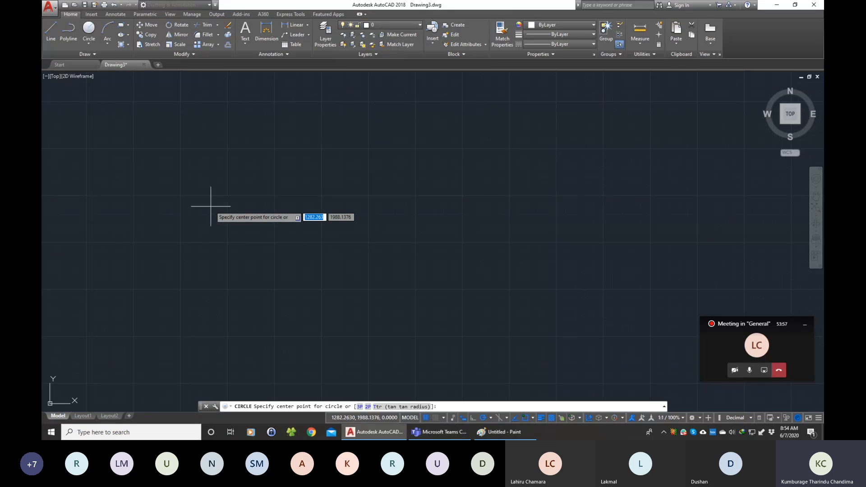
key("Escape")
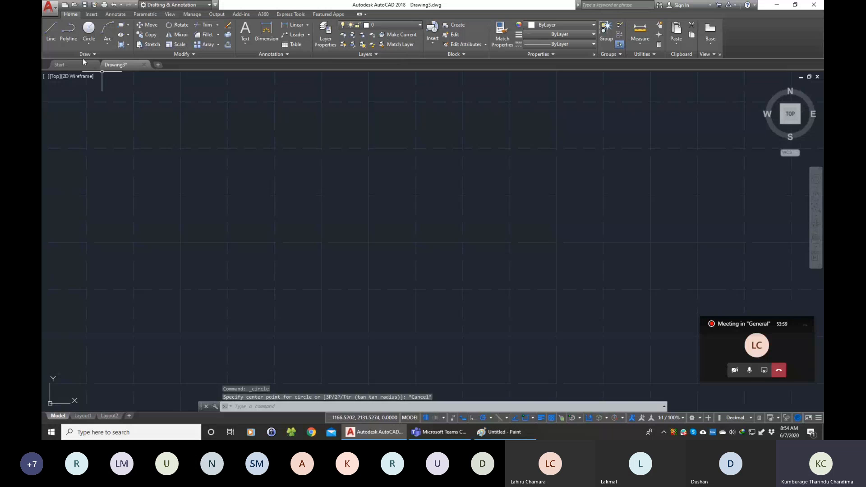
left_click(88, 29)
left_click(245, 237)
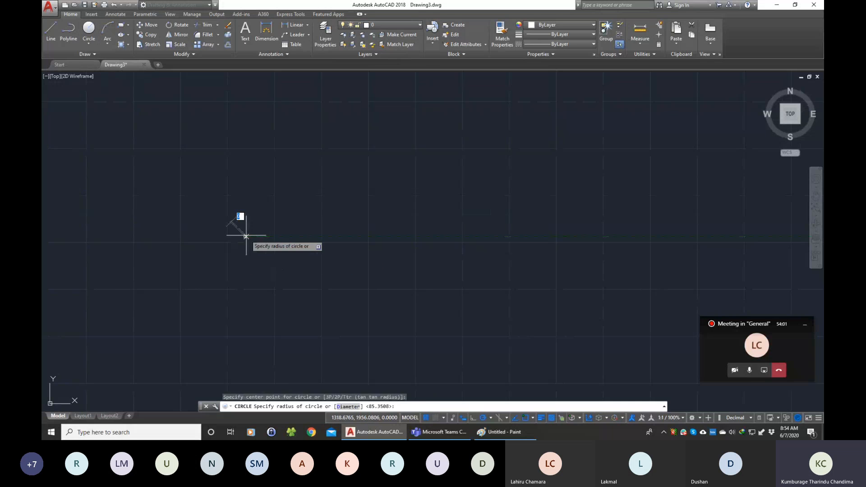
left_click(298, 185)
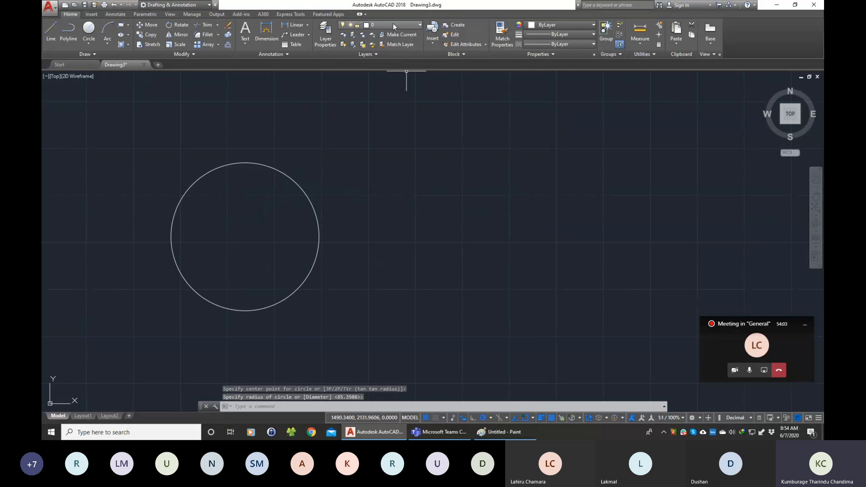
Draw a circle with a radius of about 92 on layer L1, right of the layer 0 circle, and turn off the lineweight display.
left_click(393, 24)
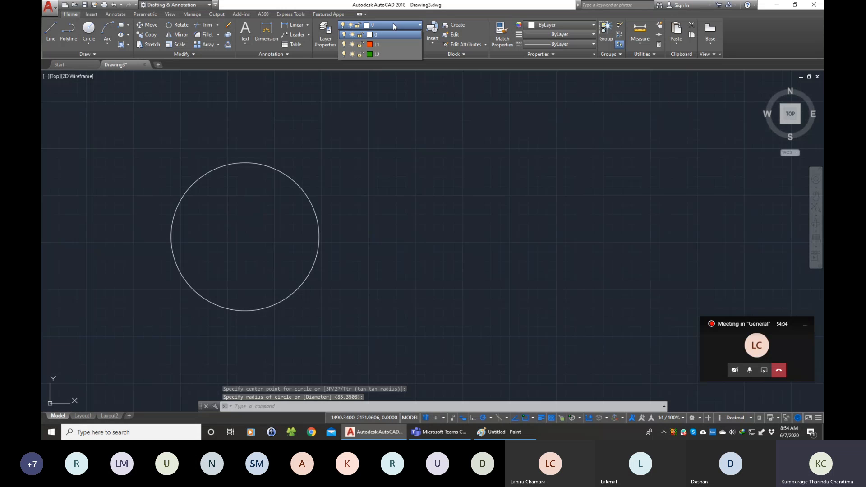
left_click(382, 45)
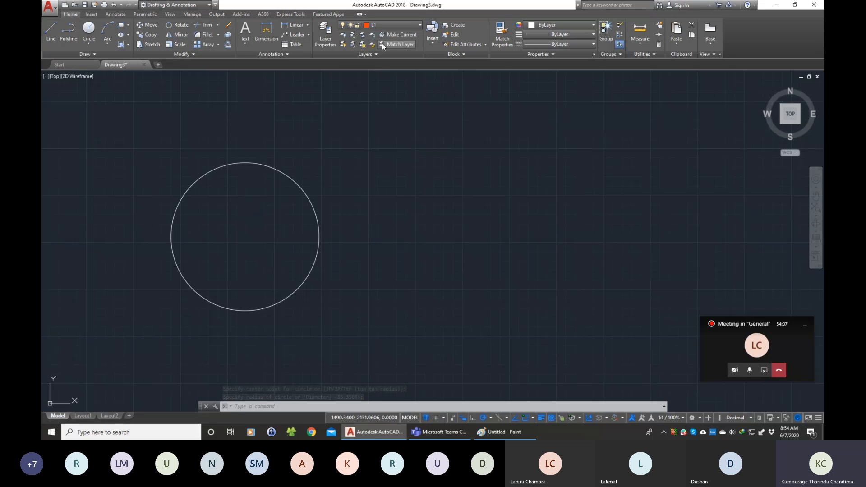
left_click(90, 31)
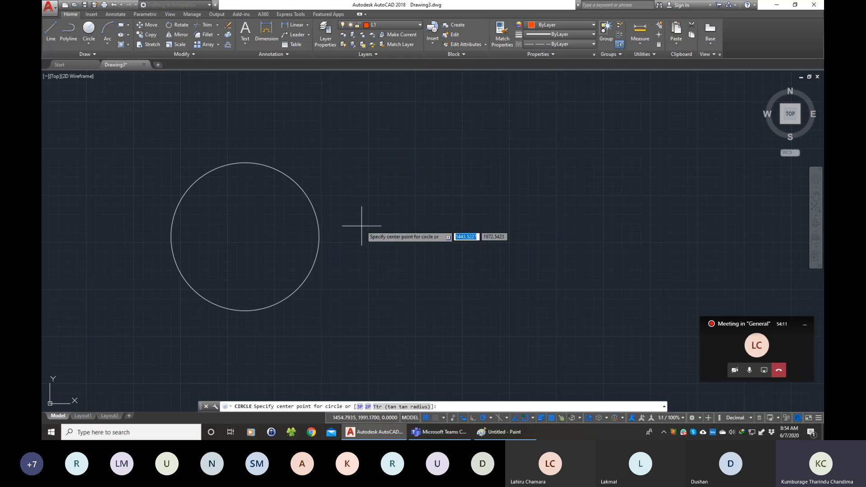
left_click(418, 223)
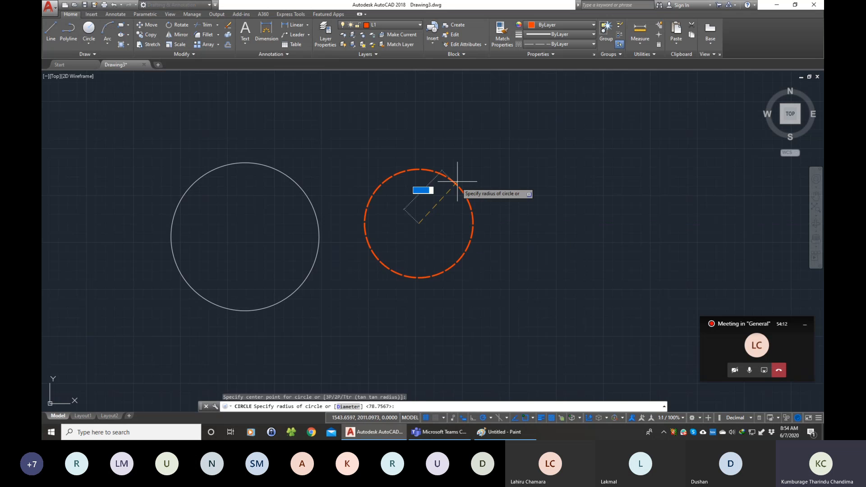
left_click(469, 152)
left_click(539, 418)
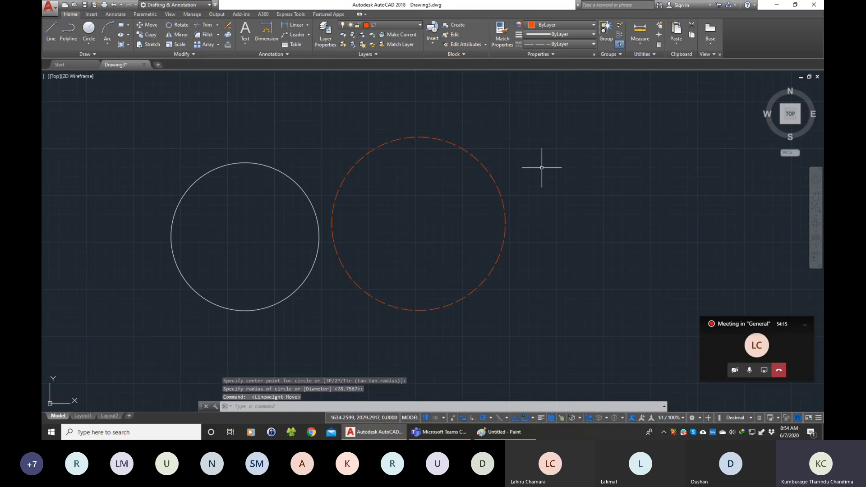
left_click(377, 24)
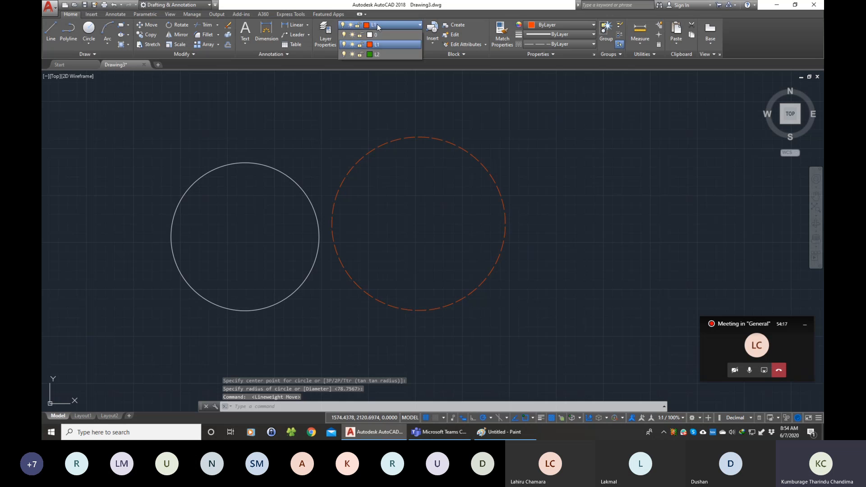
left_click(365, 56)
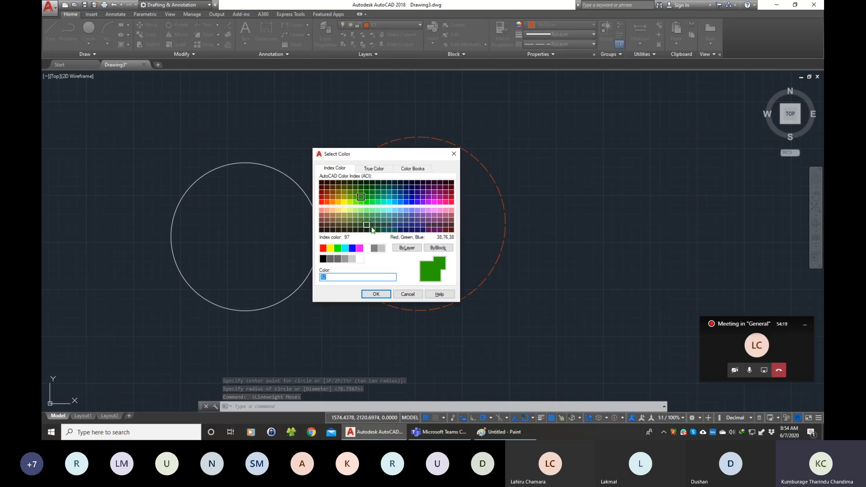
left_click(377, 292)
Make L2 the current layer and draw a slightly larger circle on it, right of the dashed L1 circle.
left_click(384, 25)
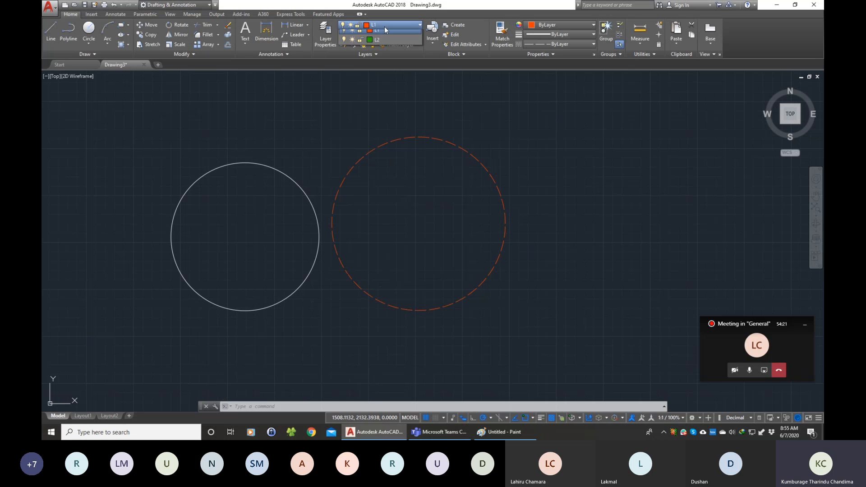
left_click(388, 54)
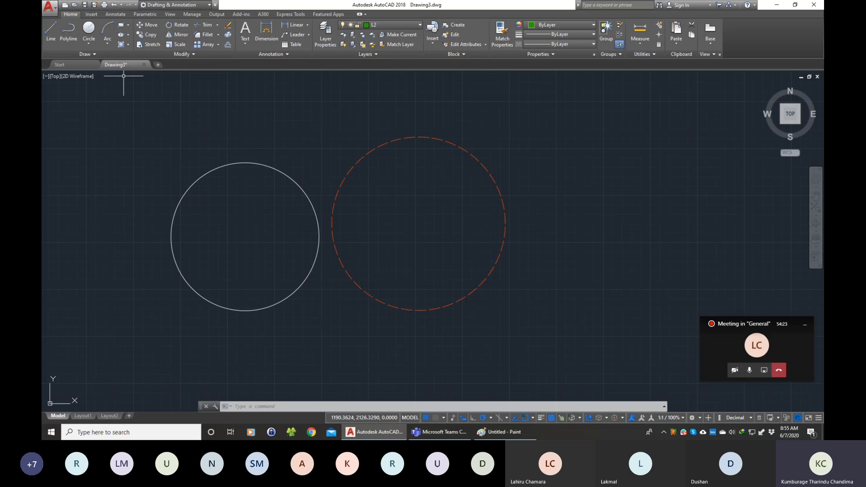
left_click(93, 29)
left_click(634, 237)
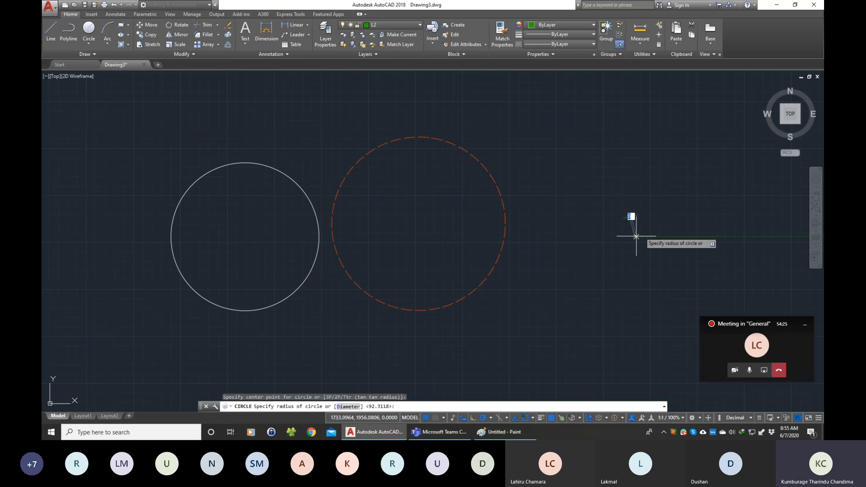
left_click(687, 157)
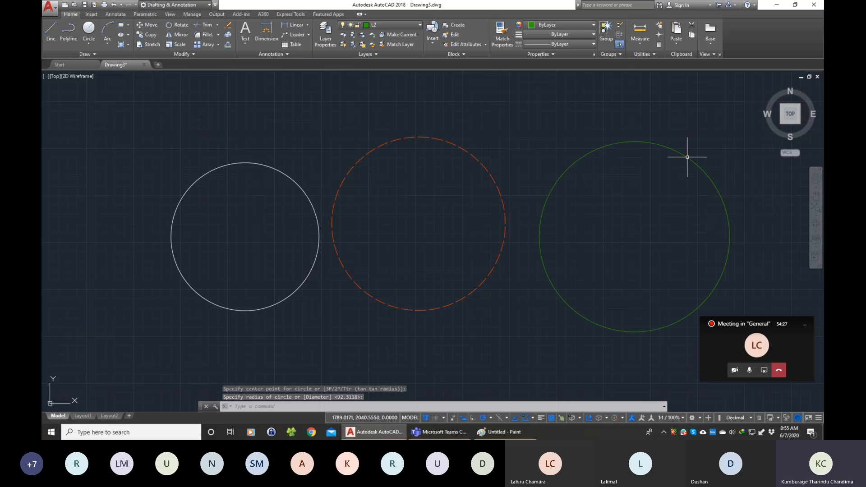
left_click(379, 146)
key("Escape")
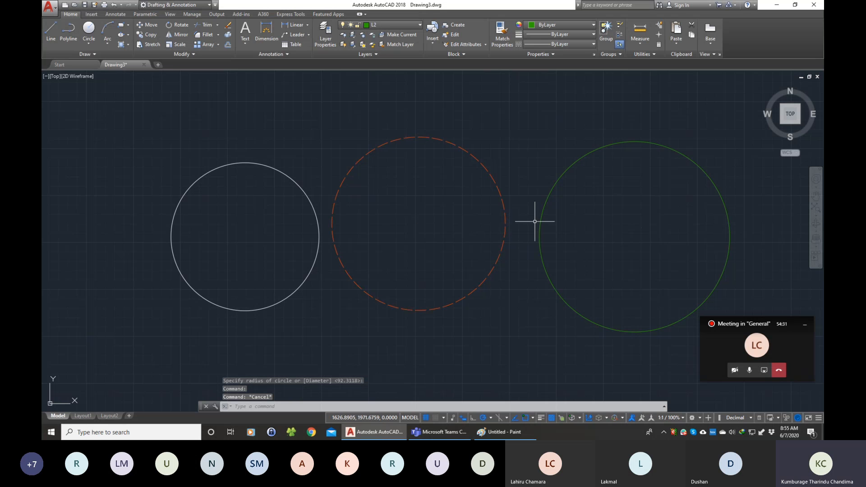
Override the colour of the green circle on layer L2 with yellow 244,238,81.
left_click(259, 165)
key("Escape")
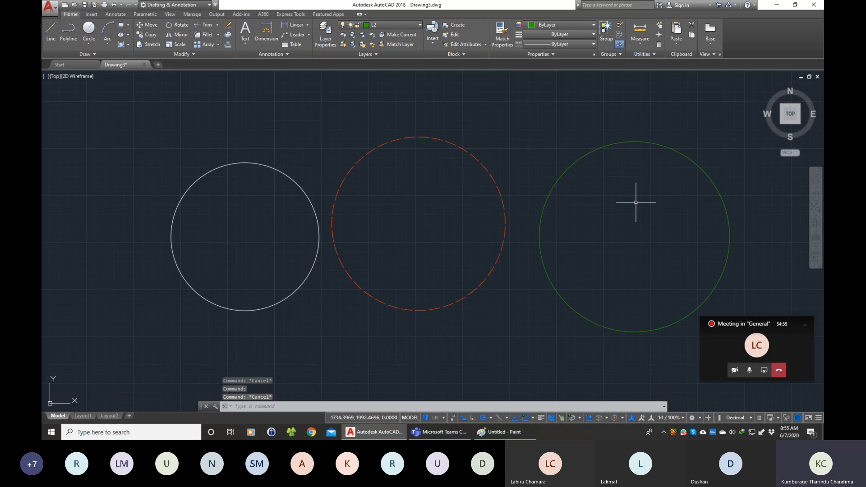
scroll(637, 202, "down", 2)
left_click(816, 196)
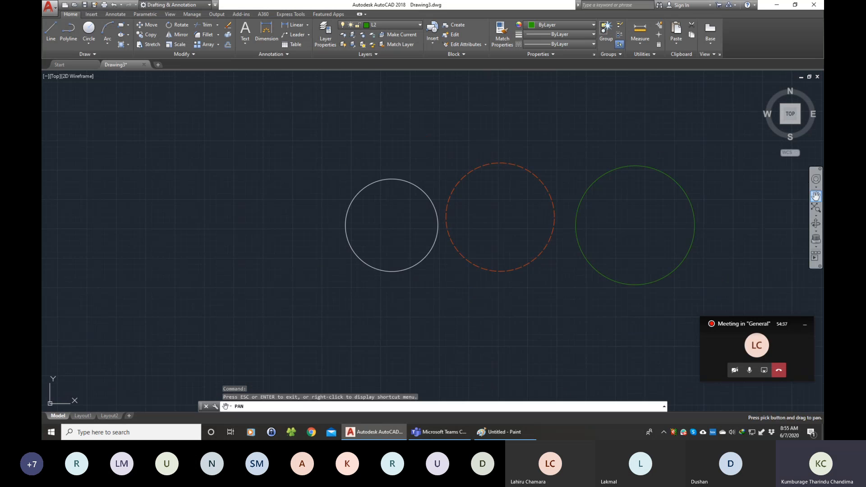
left_click_drag(706, 193, 509, 201)
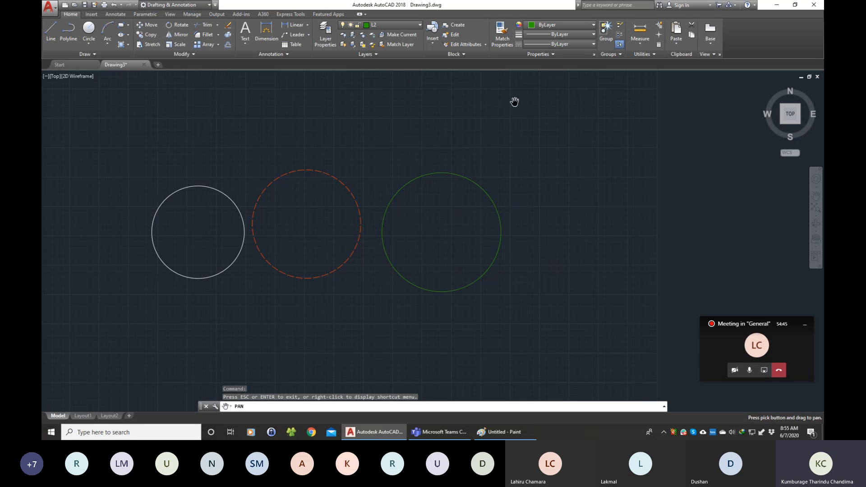
key("Escape")
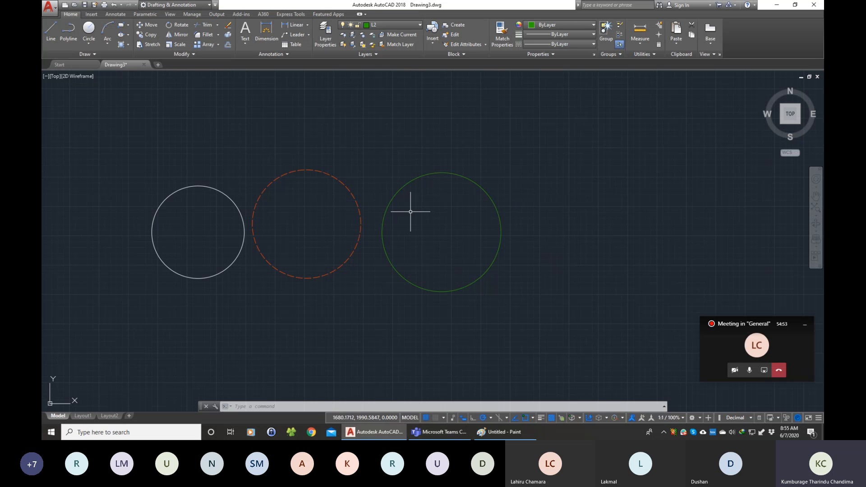
left_click(420, 176)
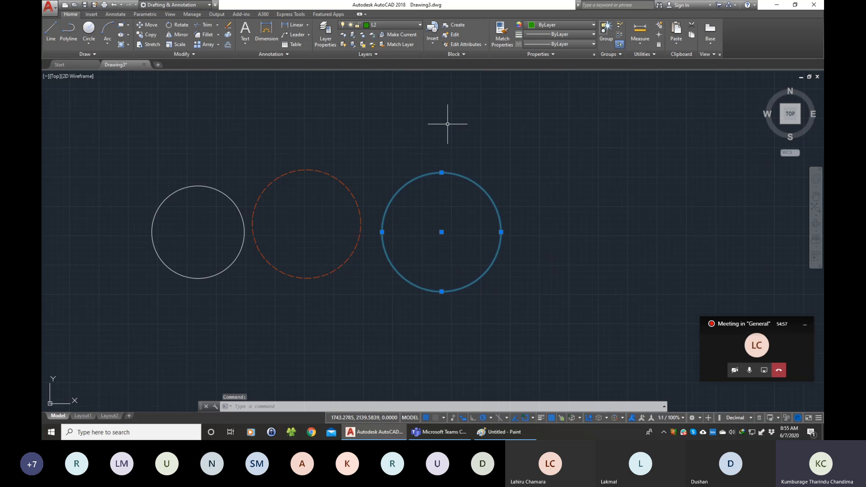
left_click(550, 29)
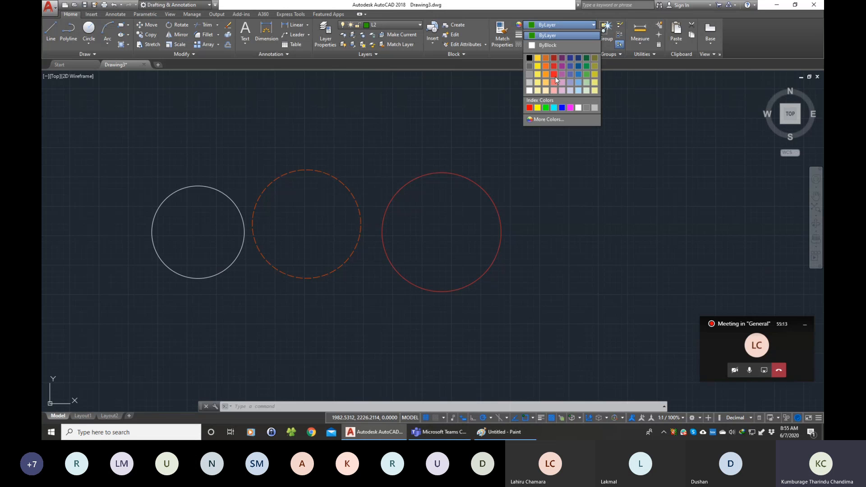
left_click(537, 74)
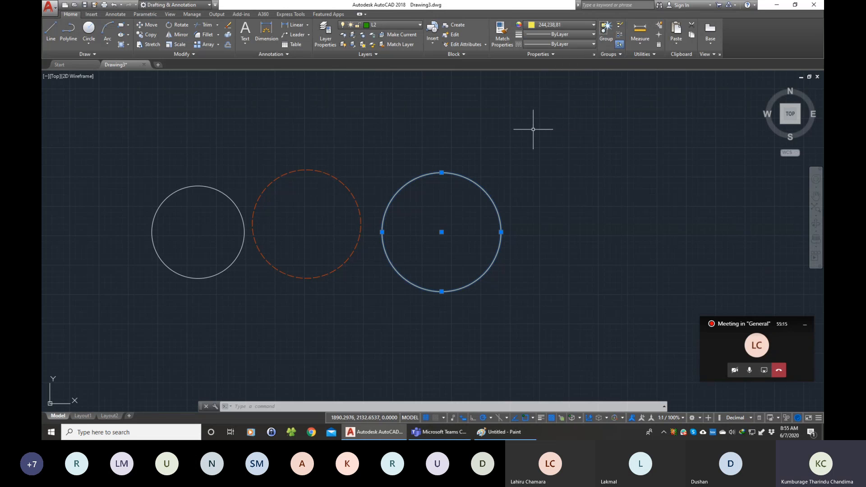
key("Escape")
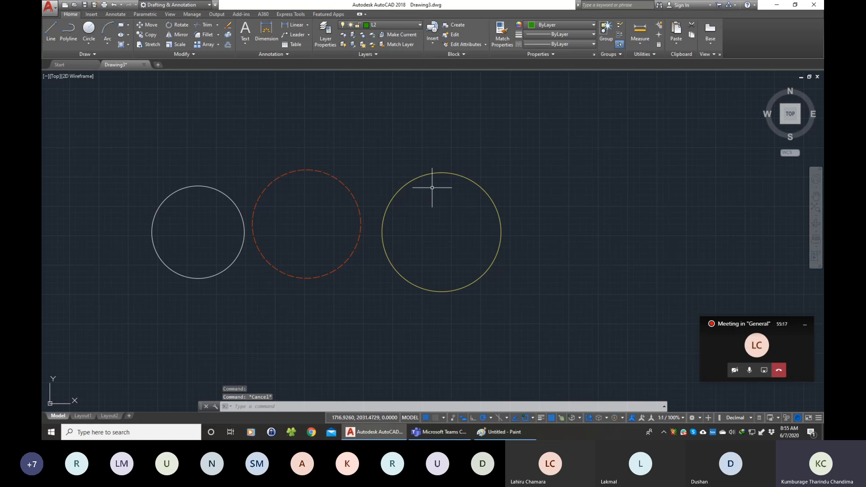
Set the colour of the yellow circle back to ByLayer.
left_click(425, 176)
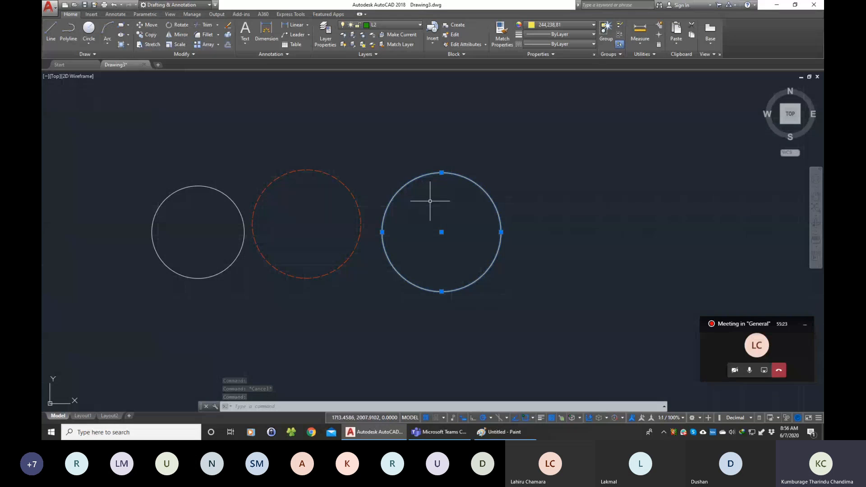
key("Escape")
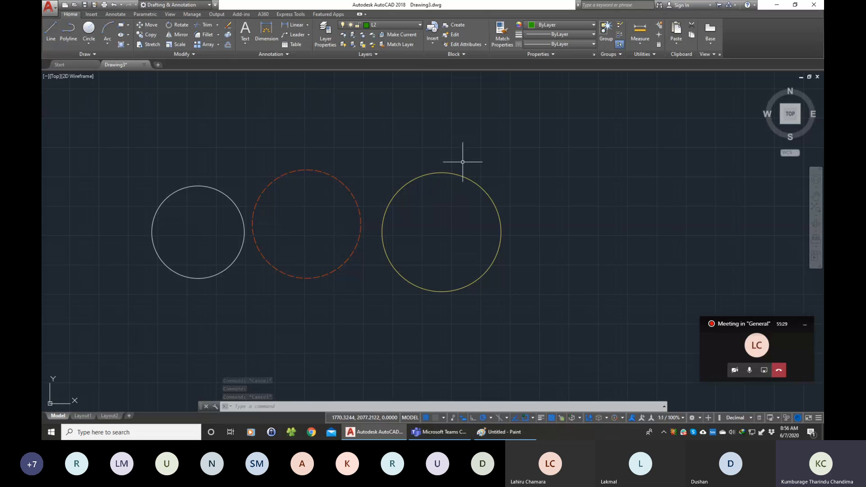
left_click(438, 188)
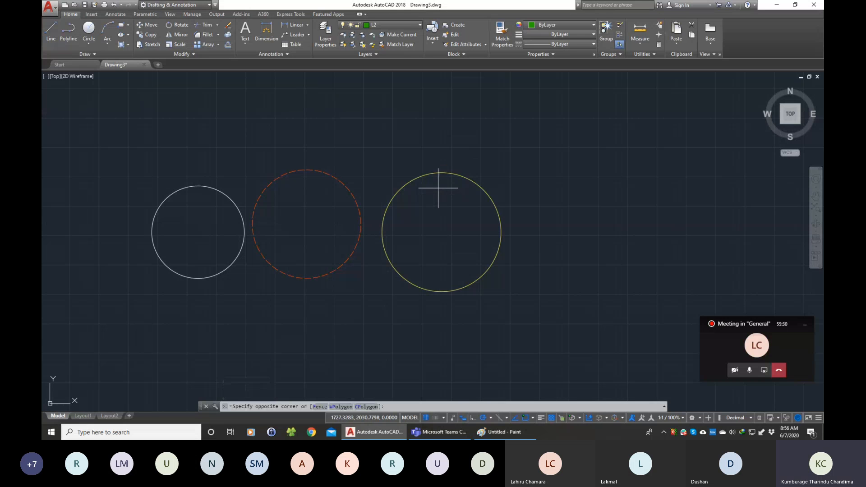
left_click(421, 163)
left_click(564, 25)
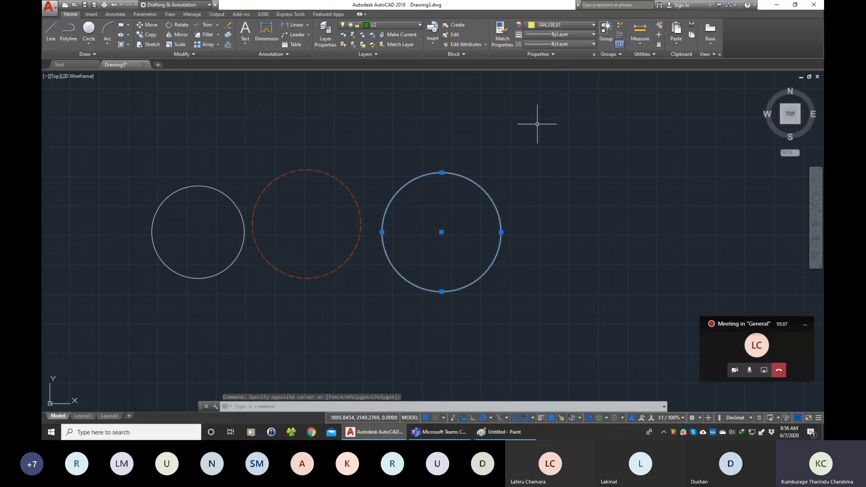
key("Escape")
left_click(425, 195)
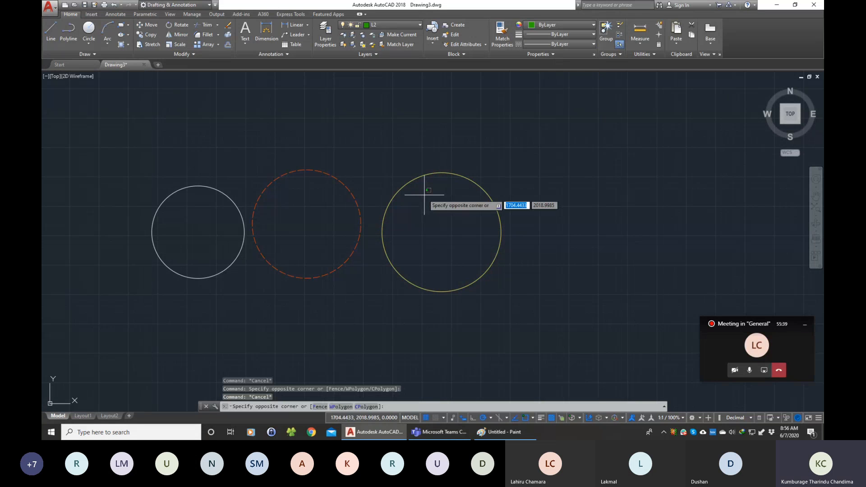
left_click(402, 157)
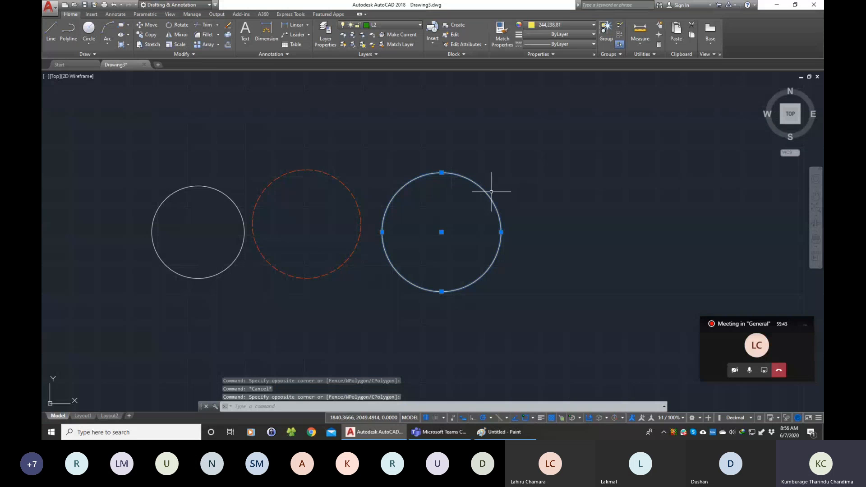
left_click(551, 26)
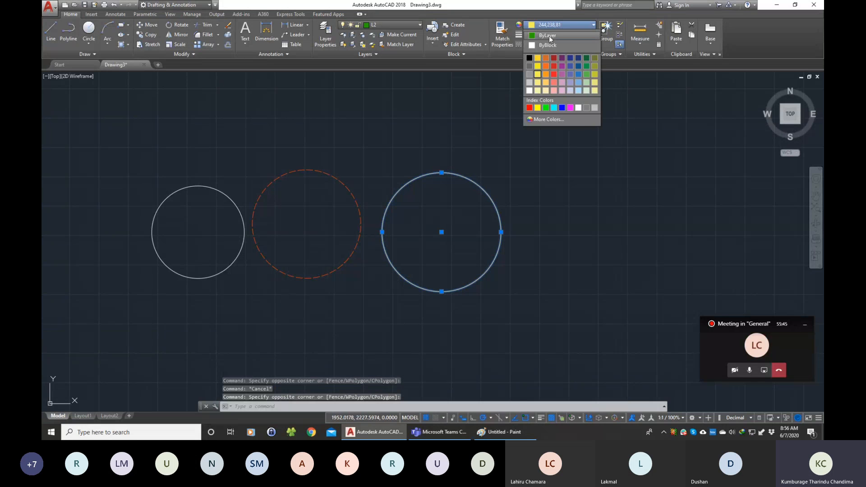
left_click(553, 35)
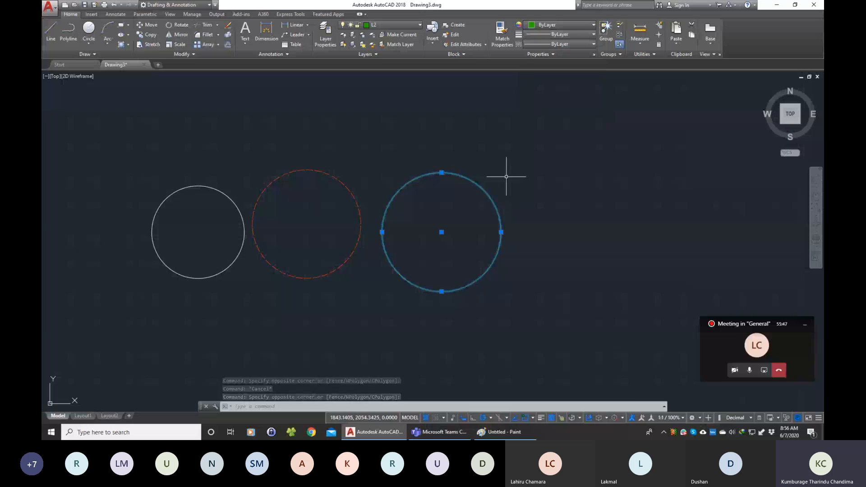
key("Escape")
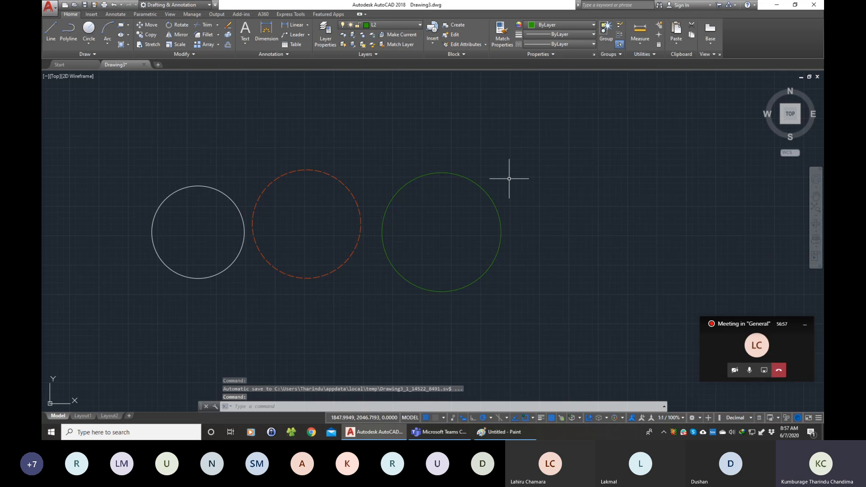
Move the largest circle from layer L2 to layer L1 and check its properties.
left_click(413, 181)
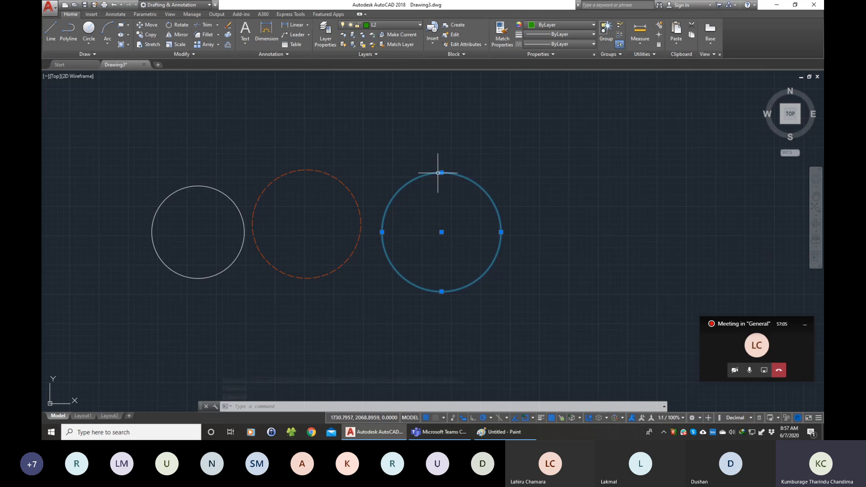
left_click(419, 25)
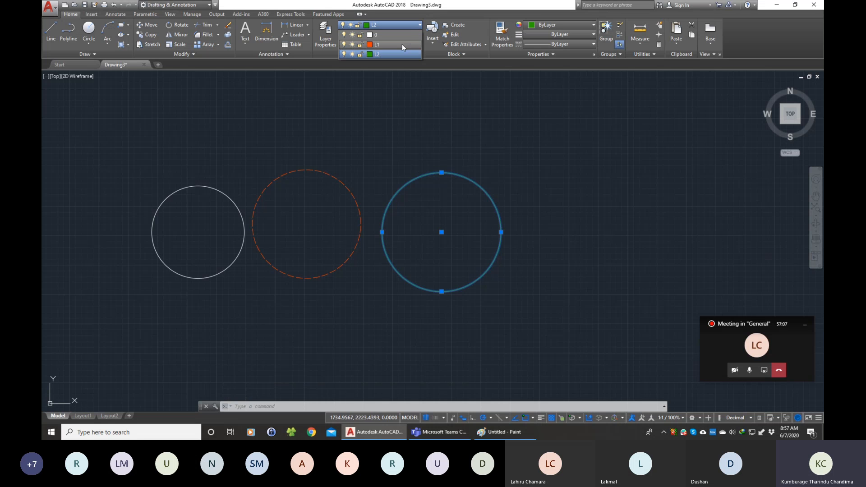
left_click(402, 44)
key("Escape")
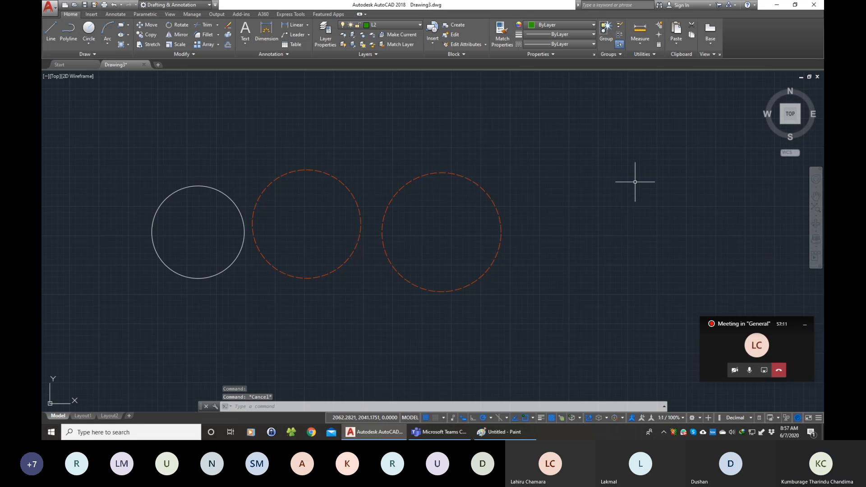
left_click(415, 179)
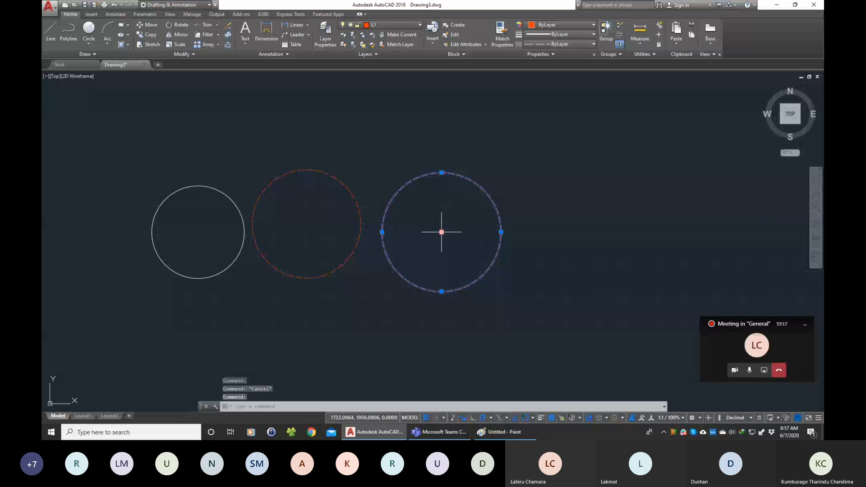
key("Escape")
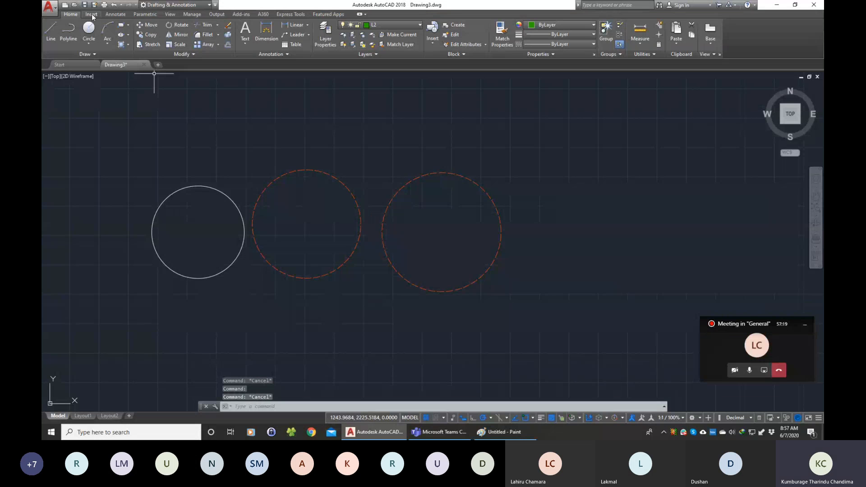
Add a diameter dimension to the largest circle, placing it just outside the circle's upper right edge.
left_click(92, 14)
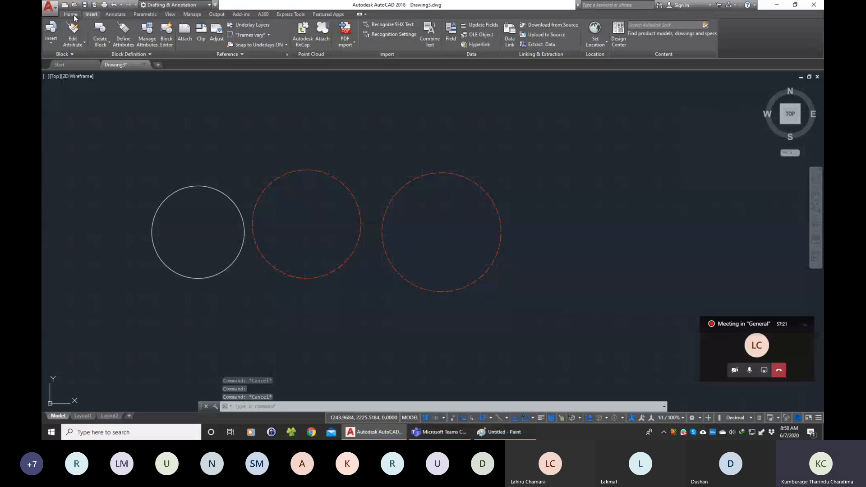
left_click(73, 15)
left_click(266, 31)
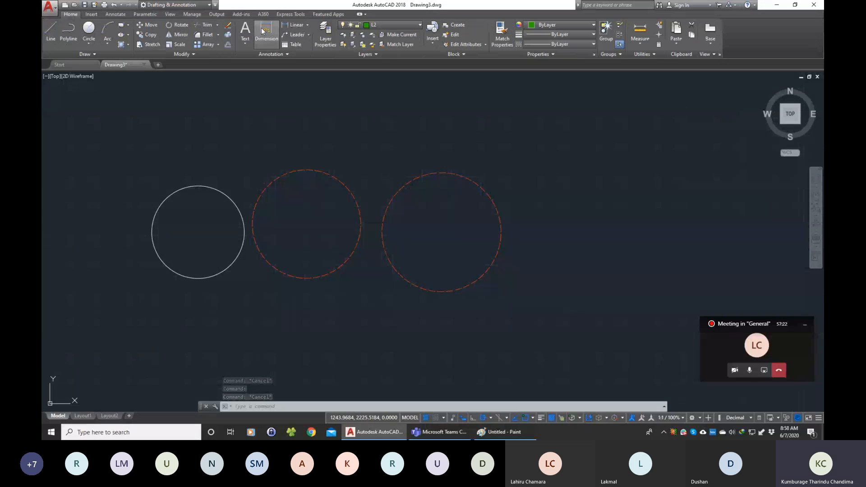
left_click(454, 174)
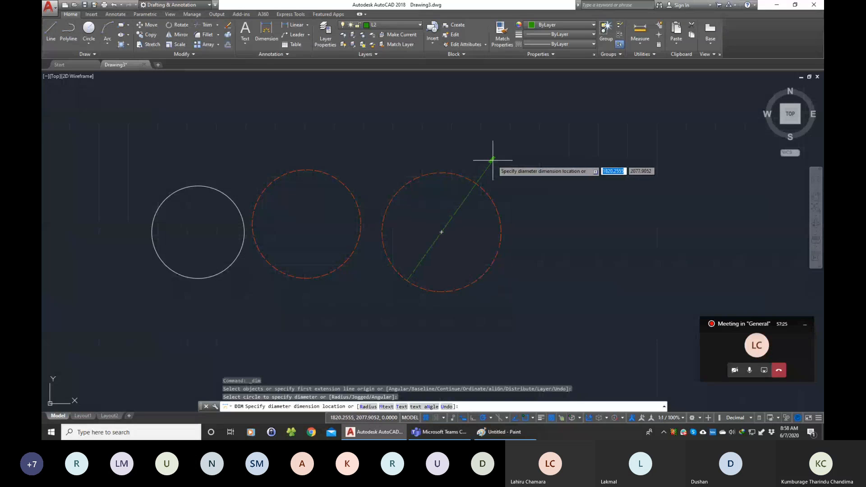
left_click(493, 160)
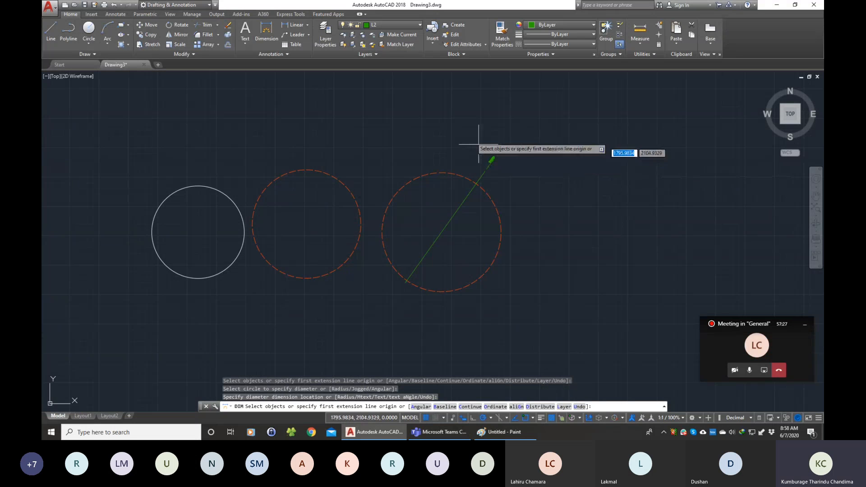
scroll(516, 150, "up", 5)
key("Escape")
Move the diameter dimension to layer 0 and look through the list of layers.
left_click(437, 203)
left_click(397, 149)
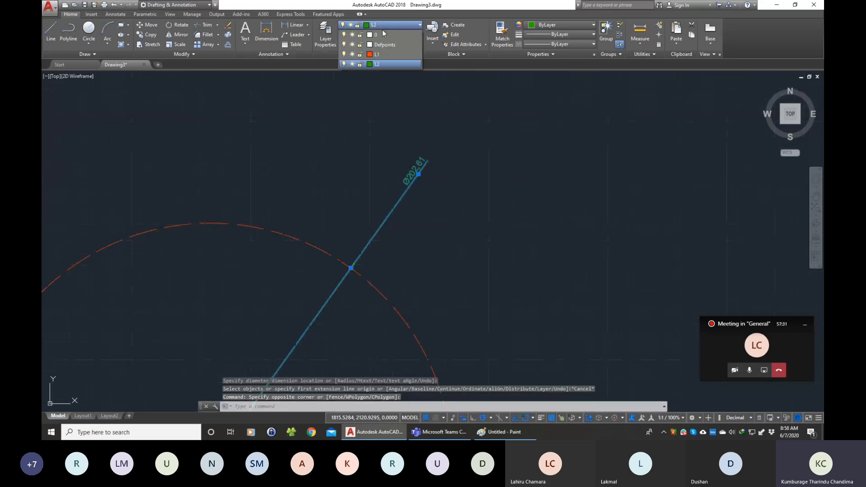
key("Escape")
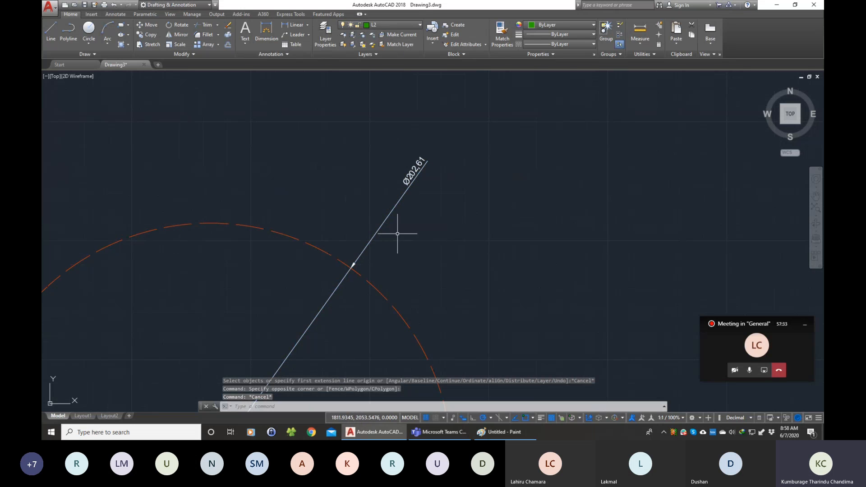
scroll(332, 286, "down", 3)
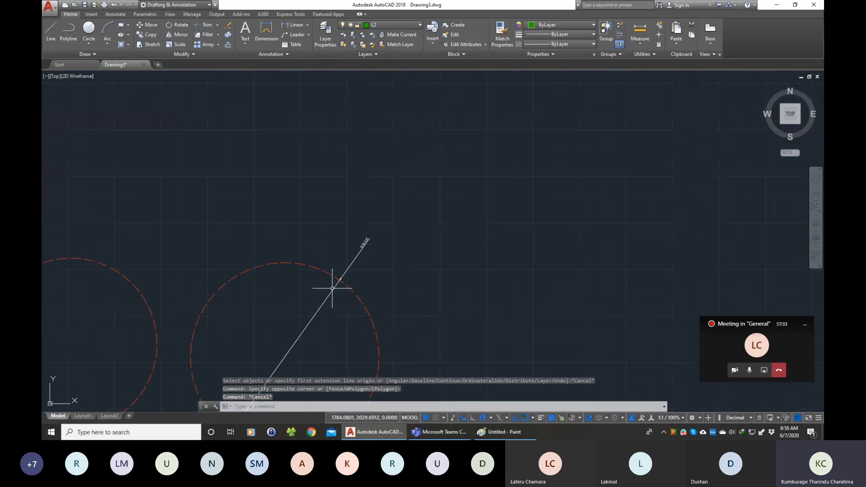
left_click(402, 26)
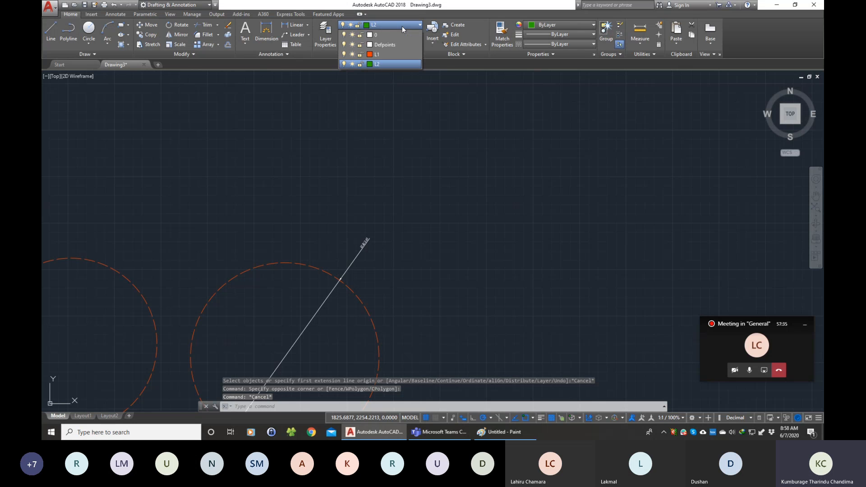
left_click(410, 245)
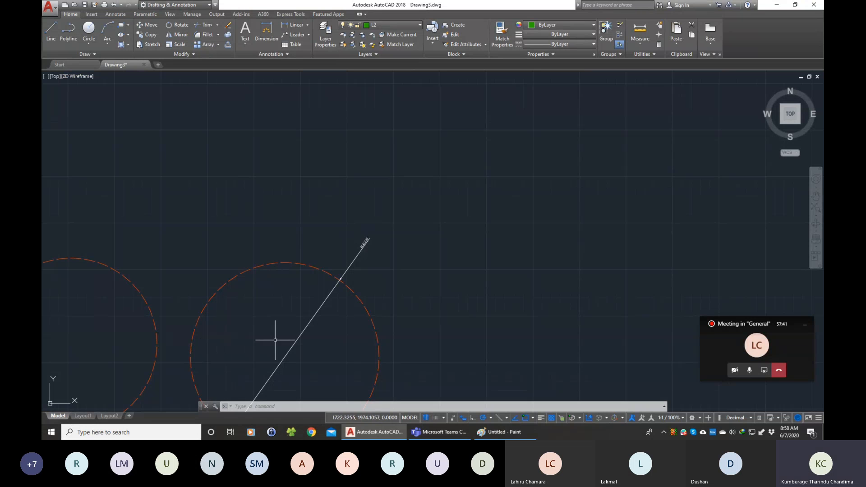
Delete the three circles and the remaining diameter dimension.
scroll(216, 329, "down", 3)
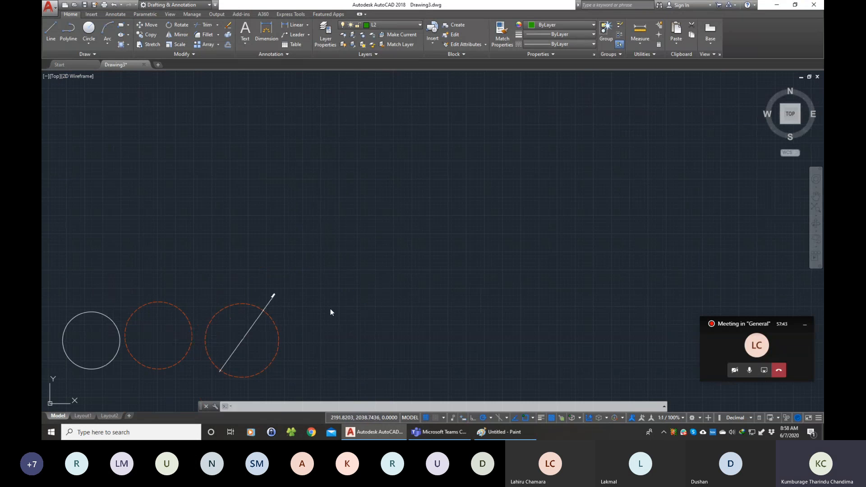
middle_click_drag(207, 399, 301, 295)
scroll(301, 295, "up", 1)
scroll(397, 197, "up", 2)
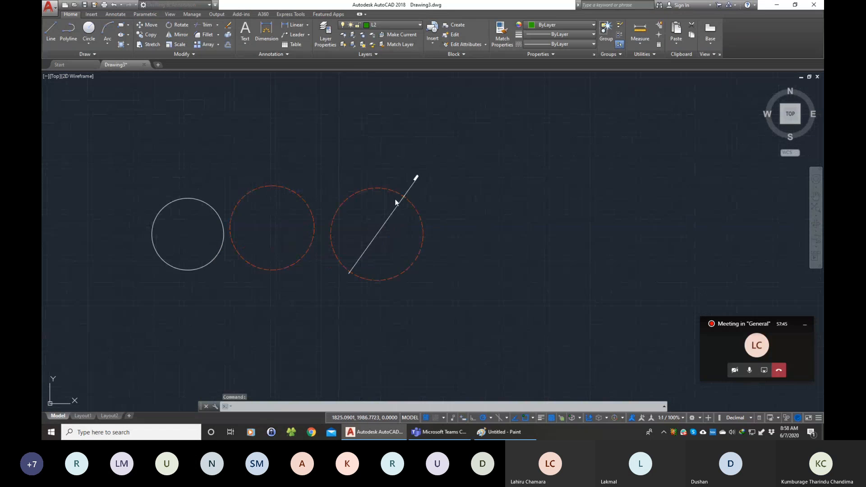
left_click(116, 183)
left_click(516, 309)
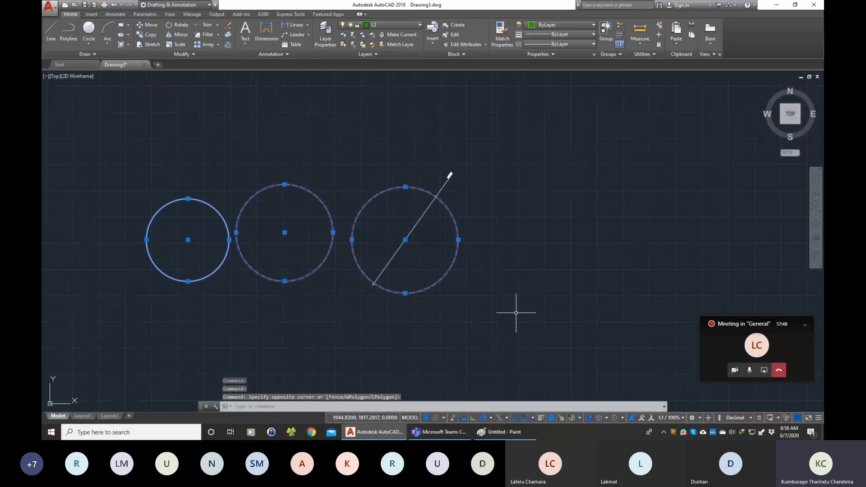
key("Delete")
left_click(516, 309)
left_click(403, 203)
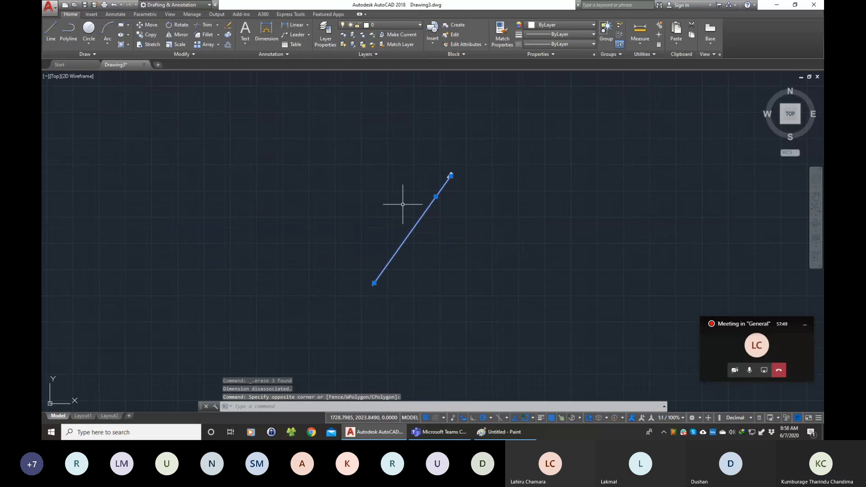
key("Delete")
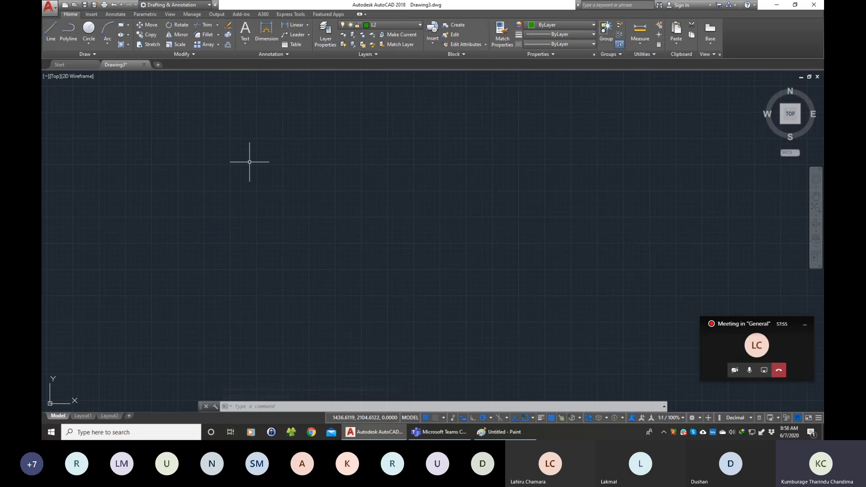
Undo the last two erasures and move the rightmost circle to layer L2.
key("ctrl+z")
key("ctrl+z")
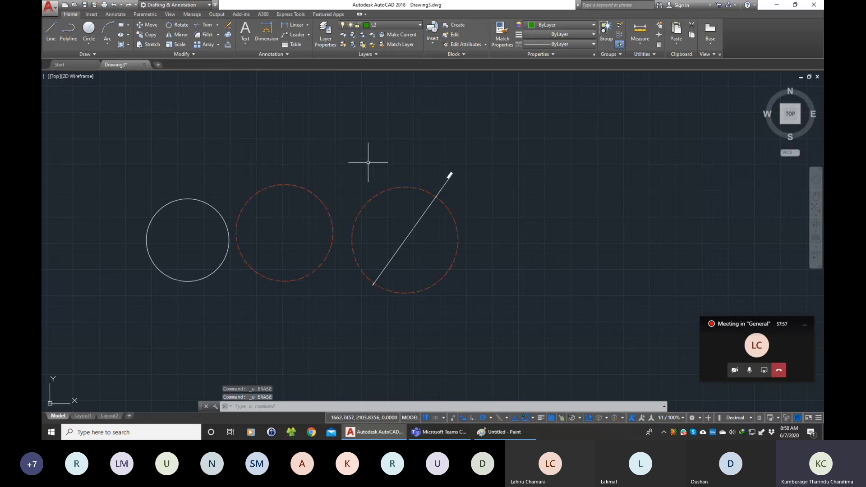
left_click(391, 203)
left_click(377, 178)
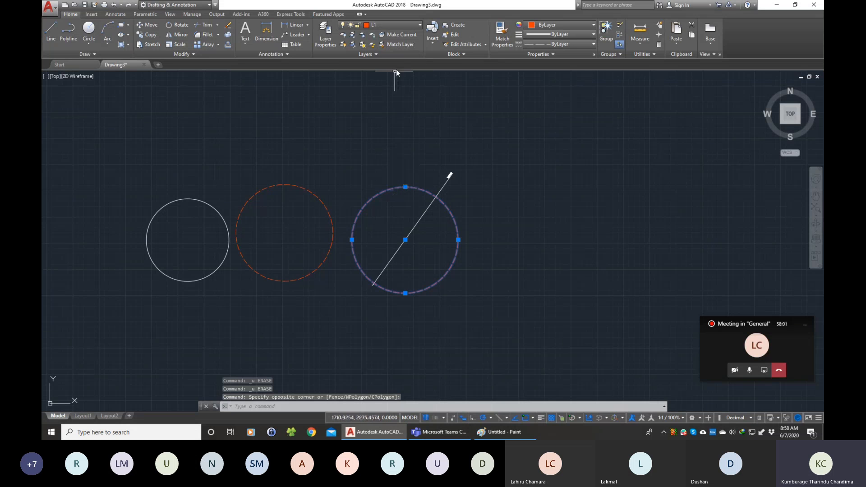
left_click(394, 25)
left_click(375, 64)
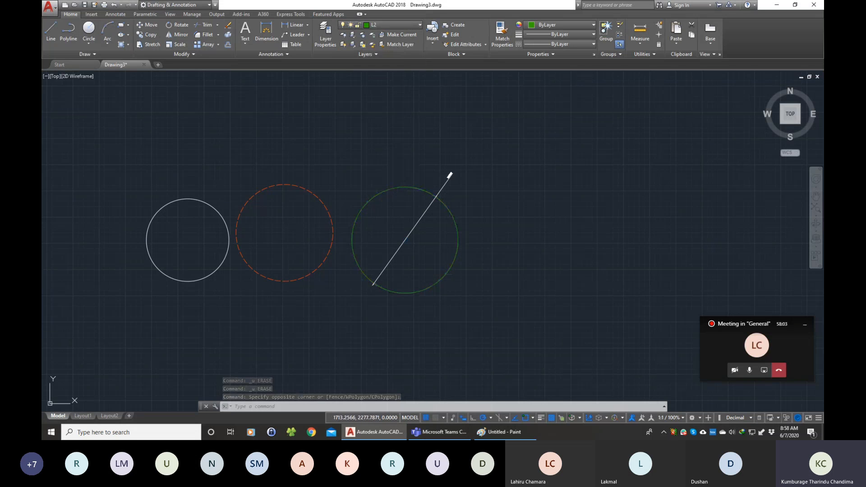
Erase the diagonal line crossing the rightmost circle.
middle_click_drag(481, 189, 477, 199)
key("Escape")
left_click(441, 192)
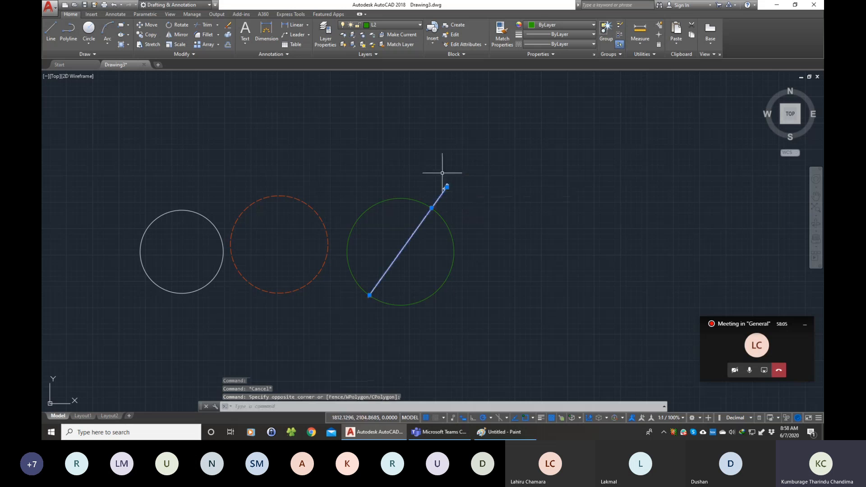
key("Delete")
Try to delete layer L2 in the layer manager while it still contains the green circle.
left_click(326, 40)
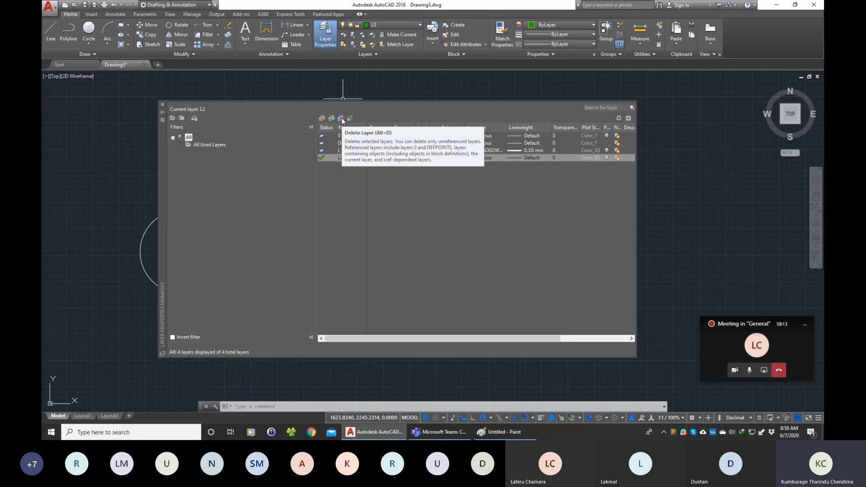
double_click(337, 159)
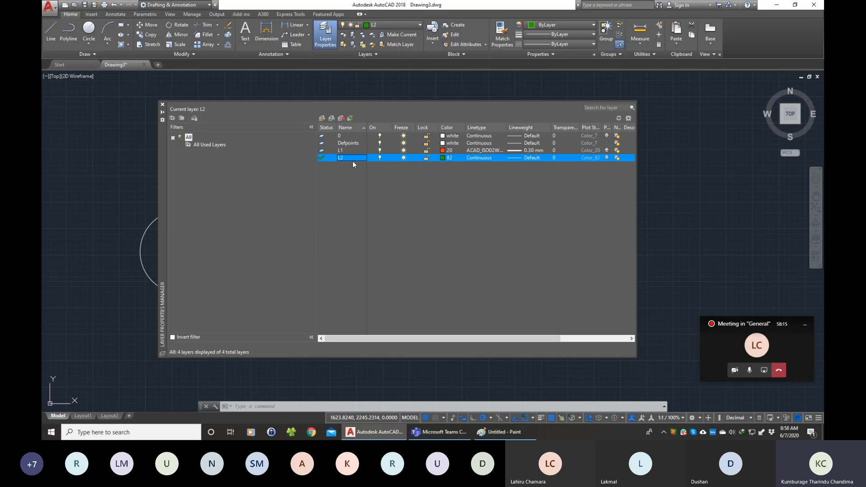
left_click(341, 119)
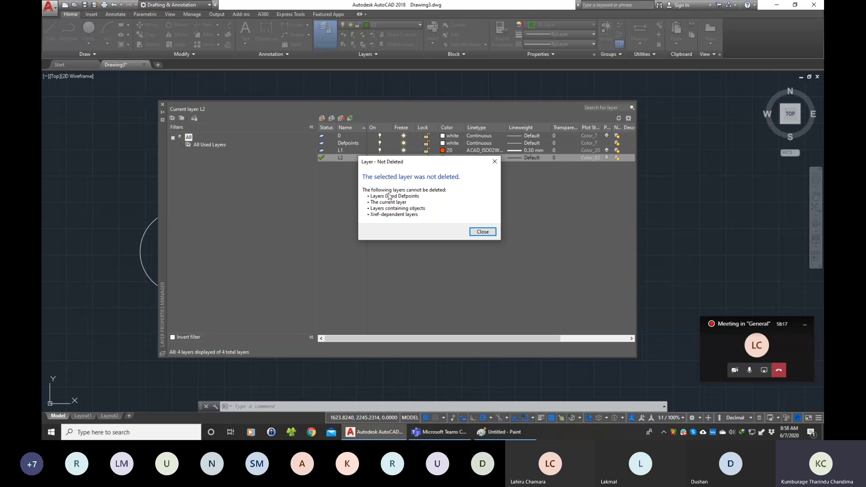
left_click_drag(408, 163, 389, 166)
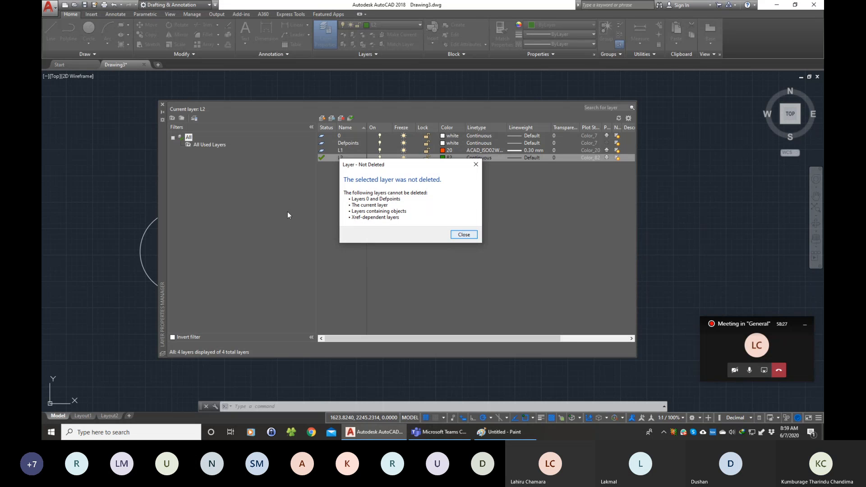
left_click(465, 235)
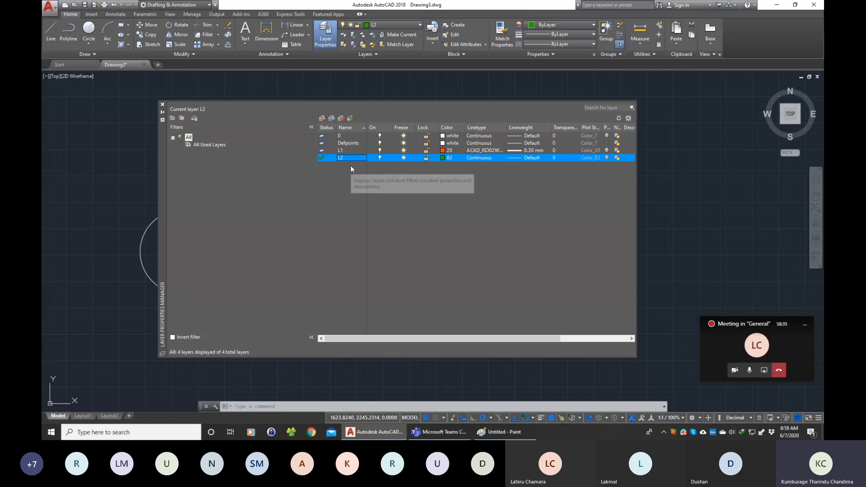
left_click(163, 105)
Erase the green circle on layer L2.
left_click(492, 264)
left_click(387, 177)
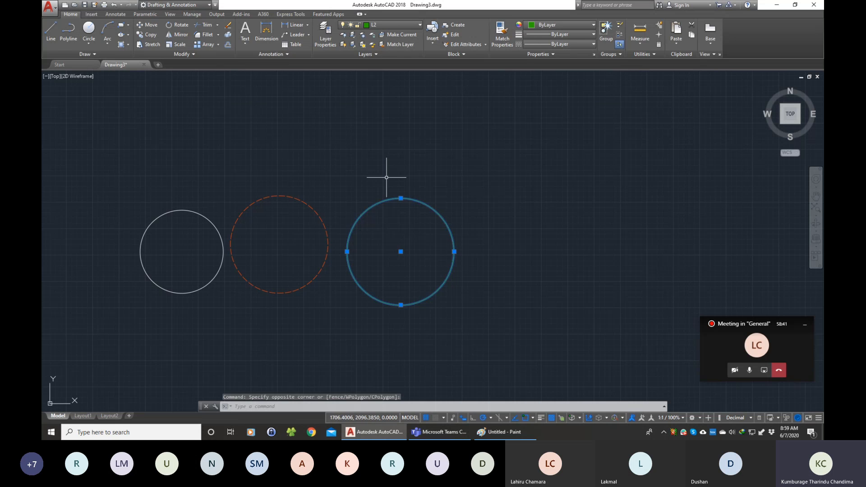
key("Delete")
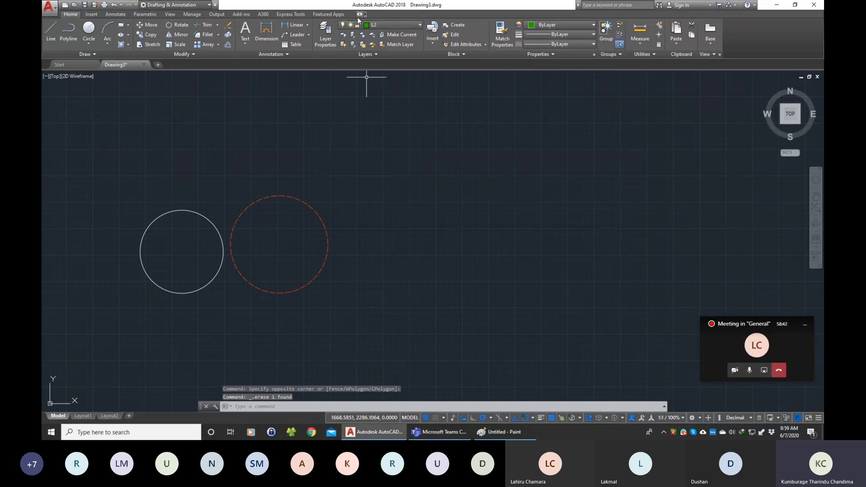
Try to delete the emptied layer L2 while it is still the current layer.
left_click(325, 41)
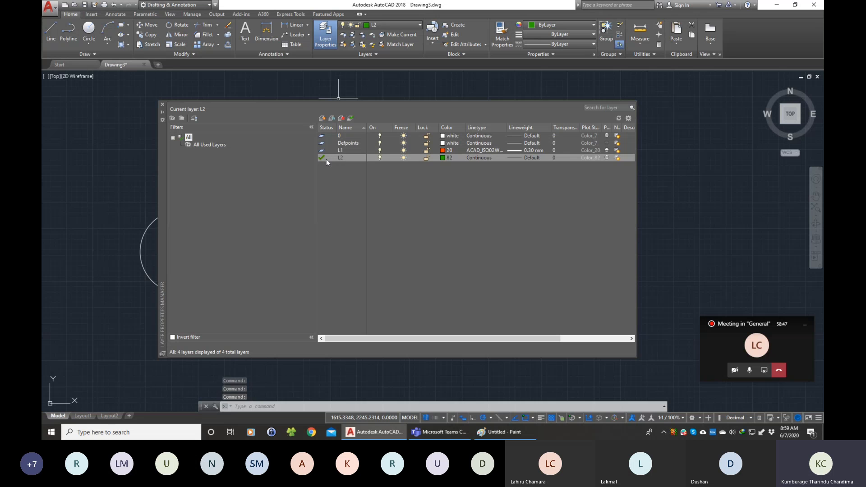
left_click(326, 159)
key("Delete")
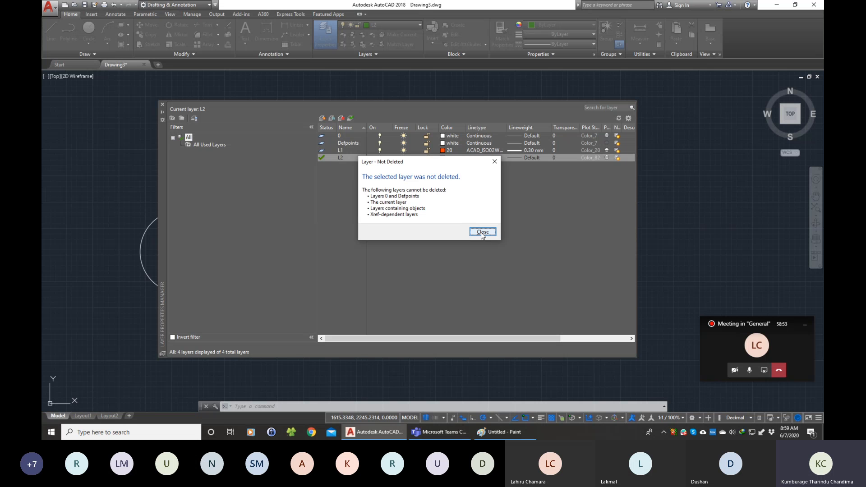
left_click(482, 233)
Make L1 the current layer and delete layer L2.
double_click(323, 150)
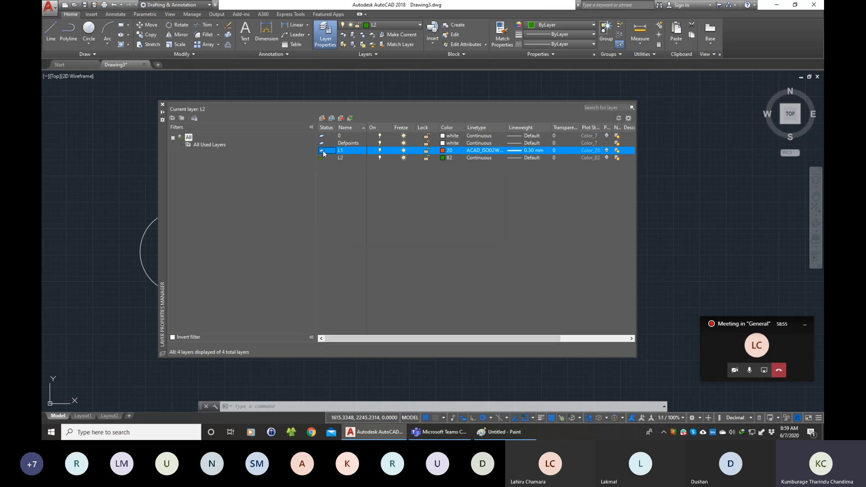
left_click(323, 158)
key("Delete")
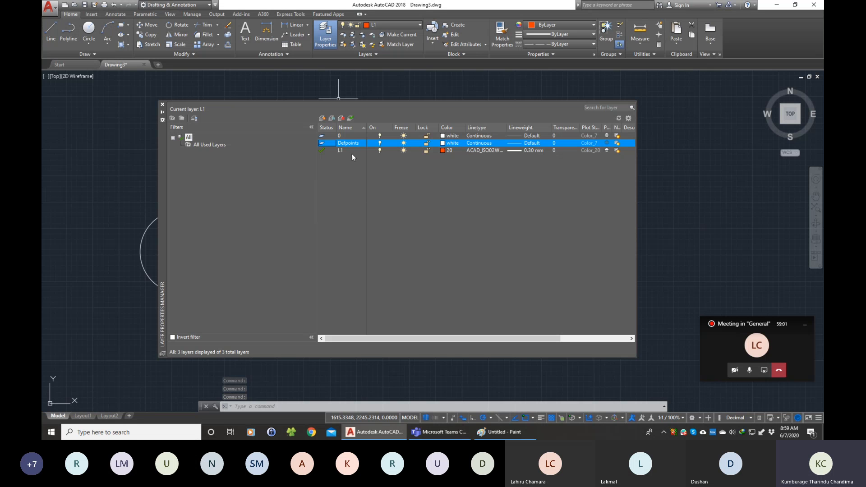
Try to delete the current layer L1, and close the layer manager.
left_click(324, 150)
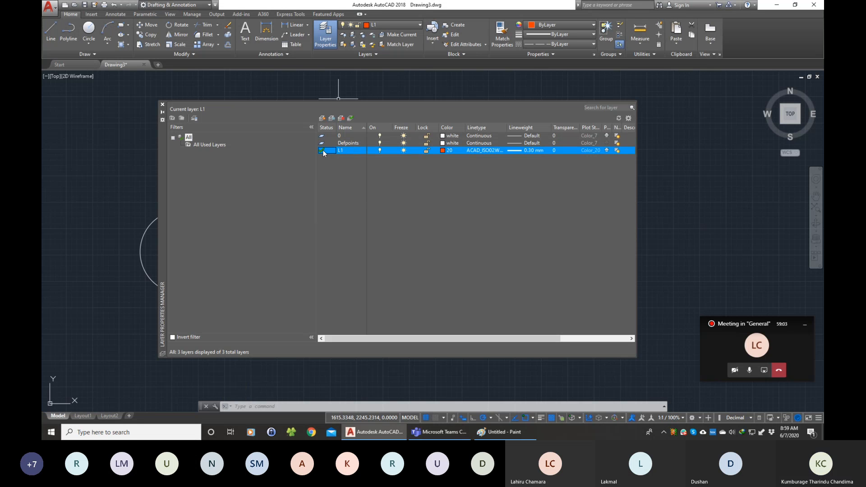
key("Delete")
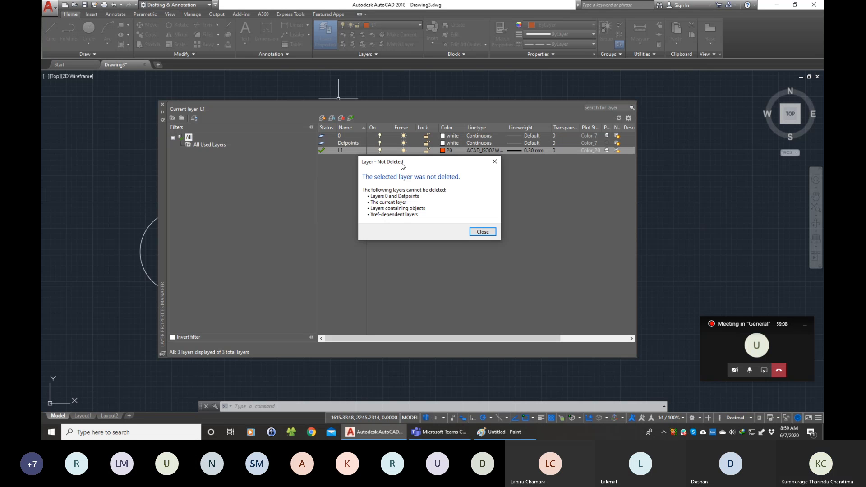
left_click_drag(403, 166, 388, 179)
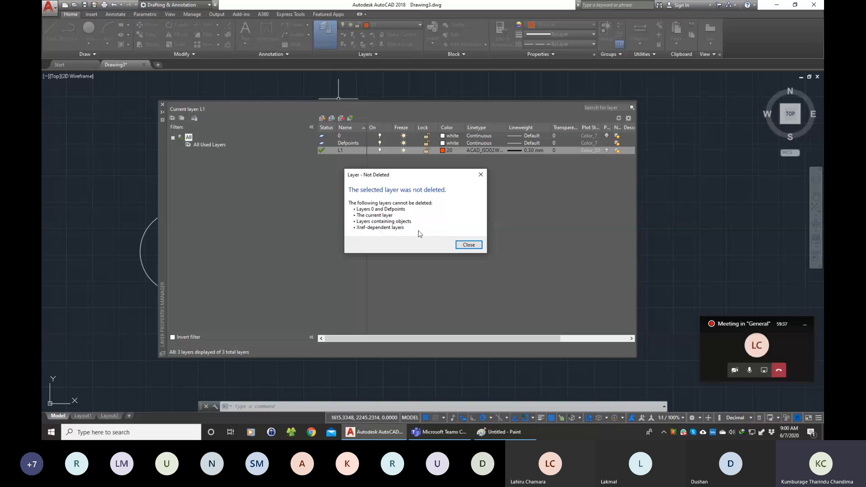
left_click(464, 245)
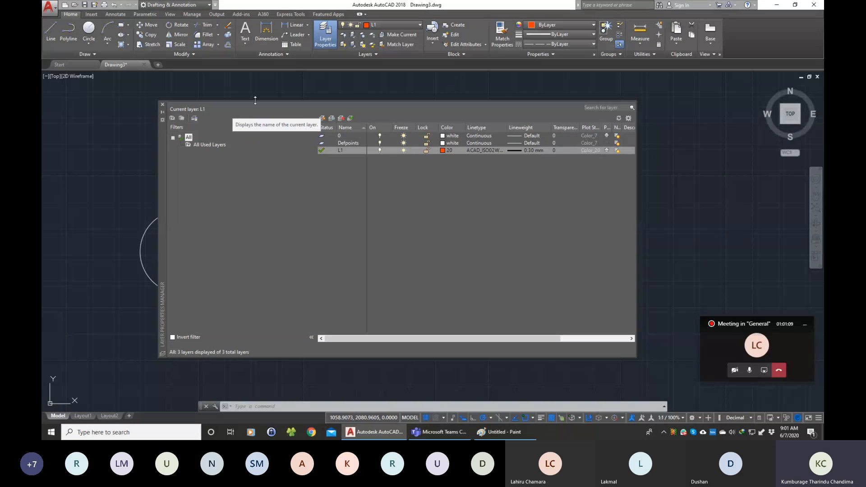
left_click(404, 106)
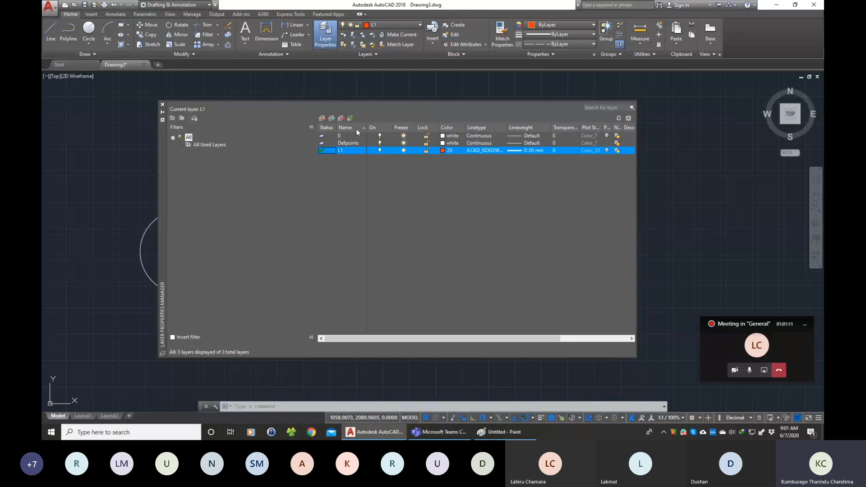
left_click(163, 105)
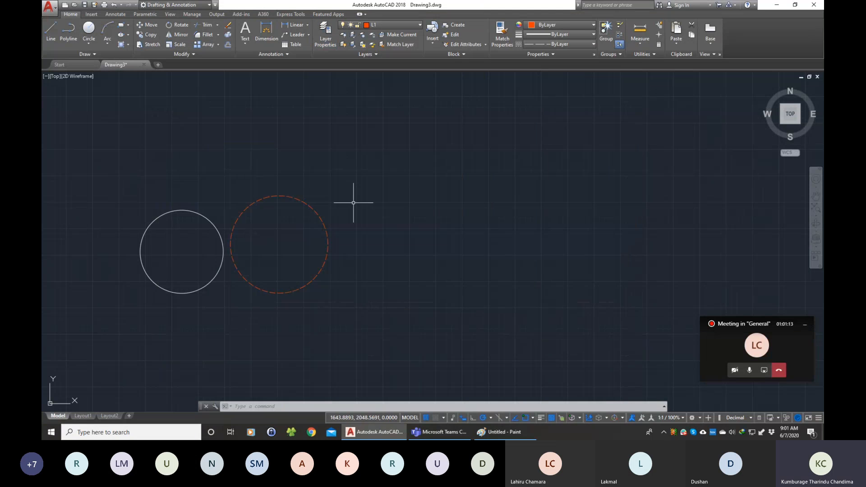
Erase the dashed red circle and the white circle from the drawing.
left_click(349, 294)
left_click(268, 159)
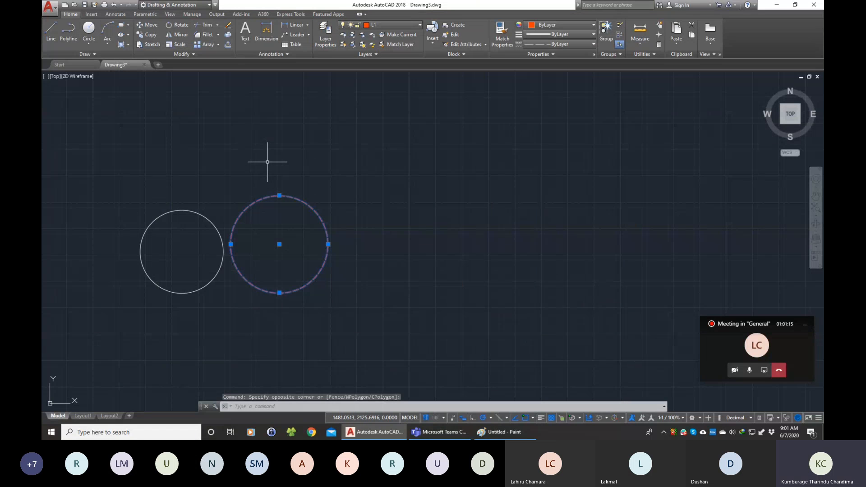
key("Delete")
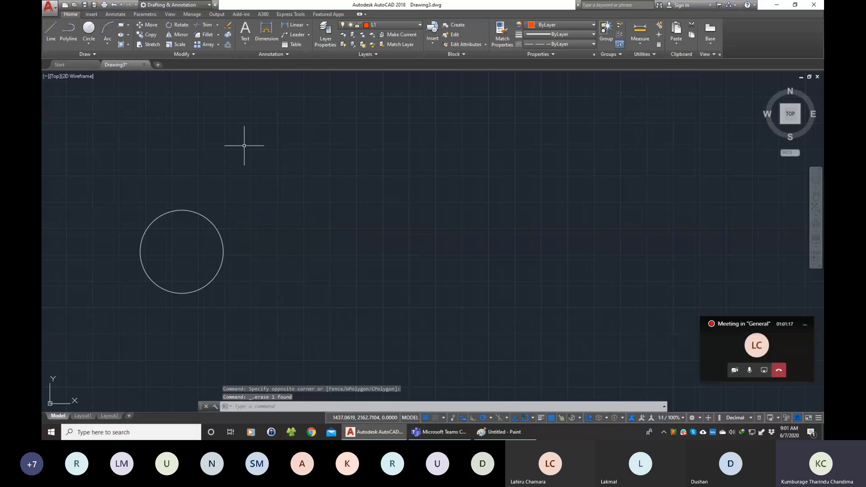
left_click(183, 249)
left_click(137, 202)
key("Delete")
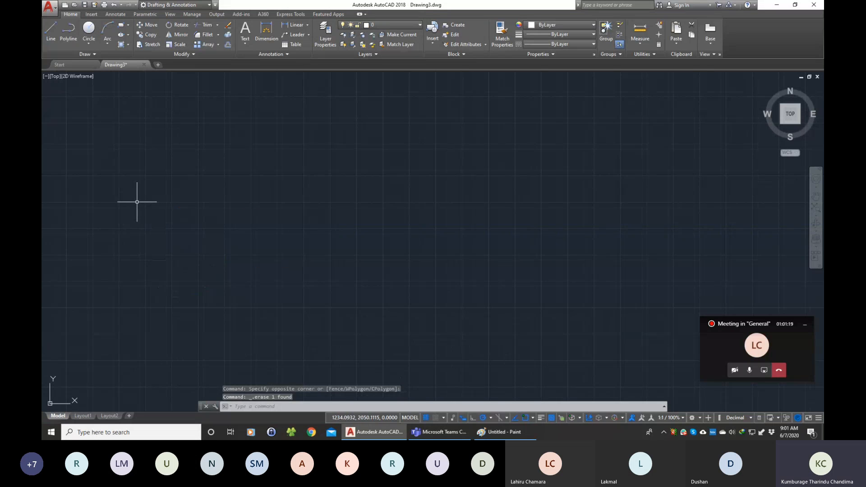
Open the layer manager and make layer 0 the current layer.
left_click(419, 25)
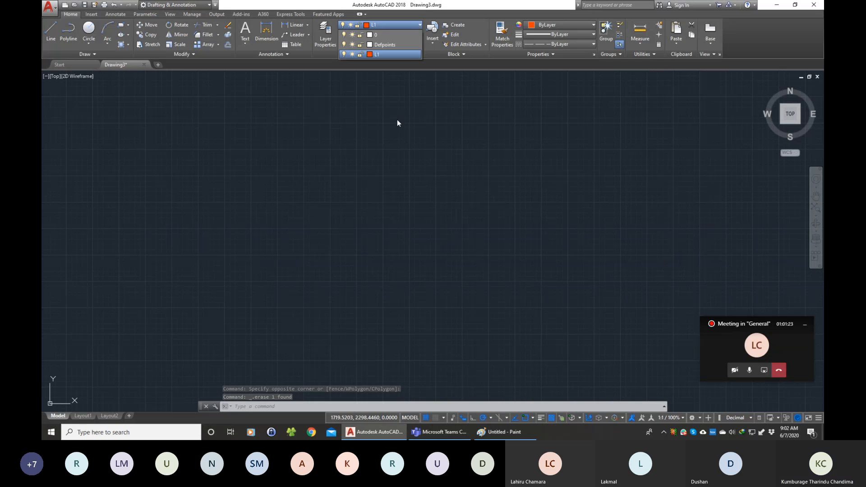
left_click(328, 40)
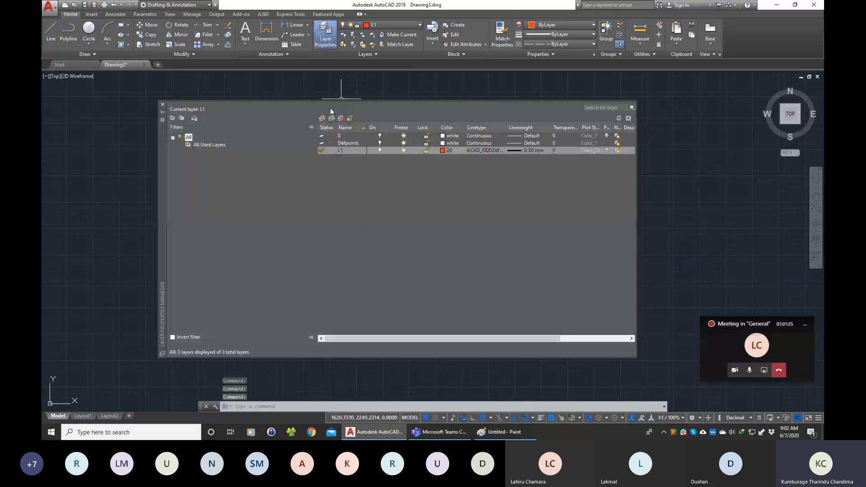
left_click(321, 137)
double_click(322, 137)
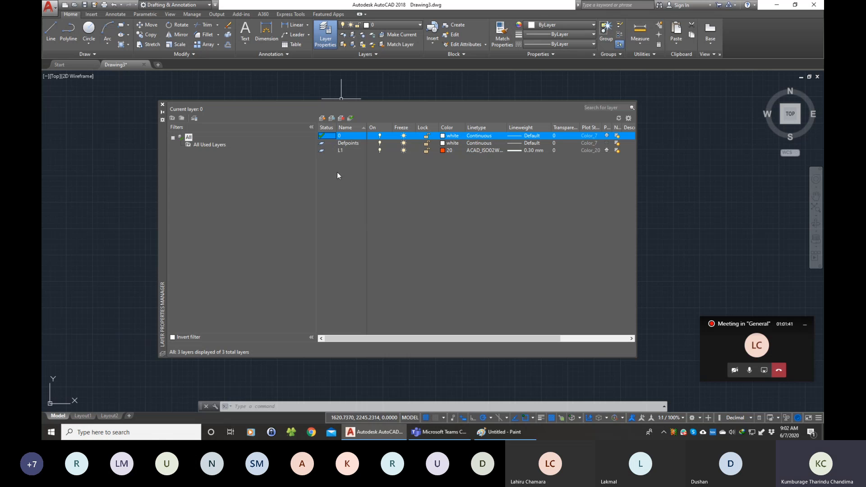
Create a new layer named L2 and set its color to index color 74.
left_click(323, 119)
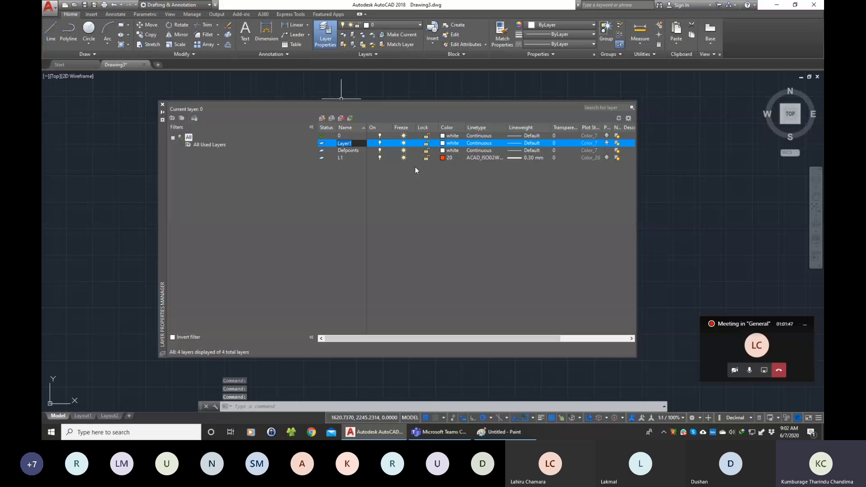
type("L2")
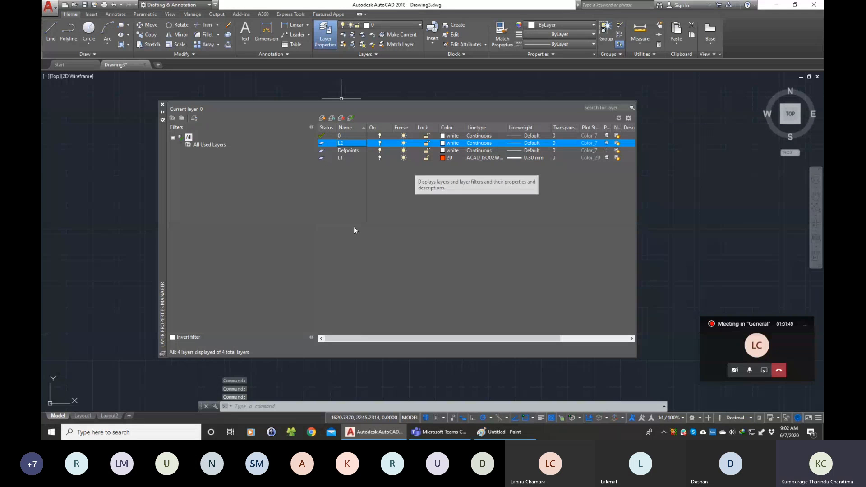
left_click(676, 122)
left_click(444, 144)
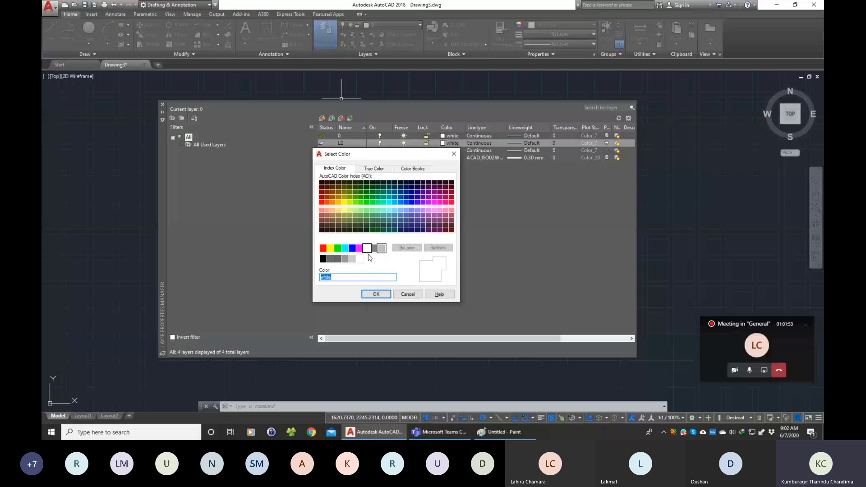
left_click(354, 195)
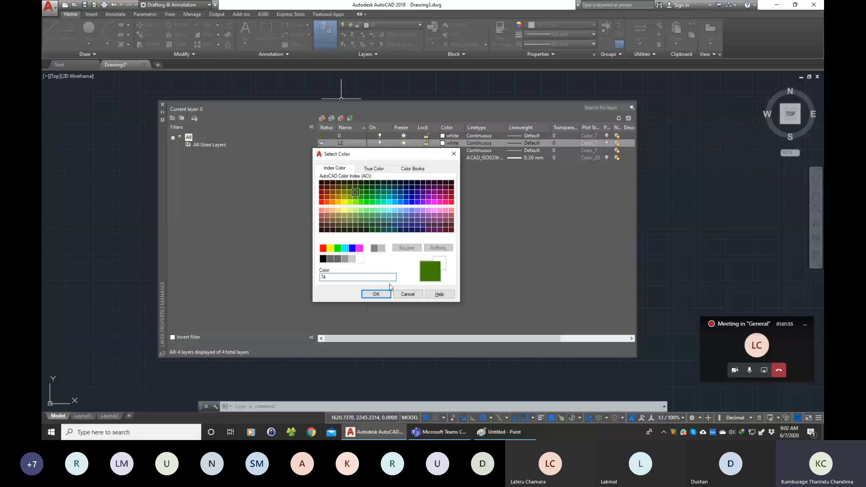
left_click(376, 294)
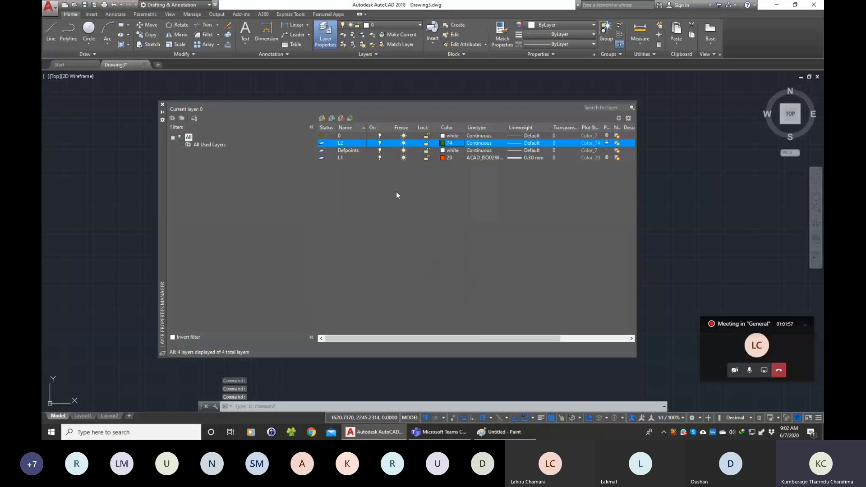
Switch the current layer to L2 and back to 0, and close the layer manager.
double_click(341, 142)
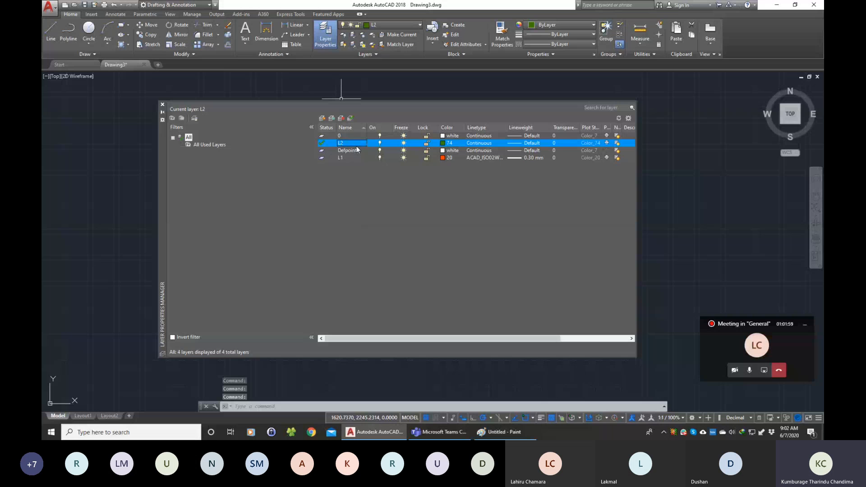
left_click(324, 136)
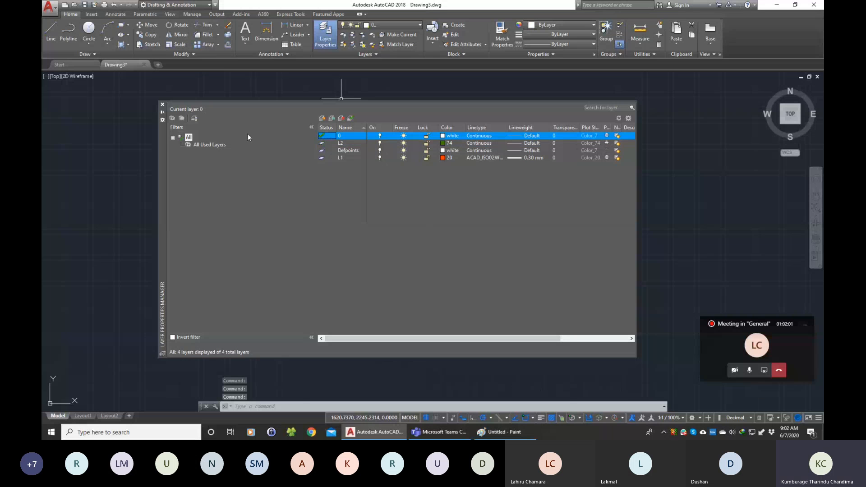
left_click(162, 105)
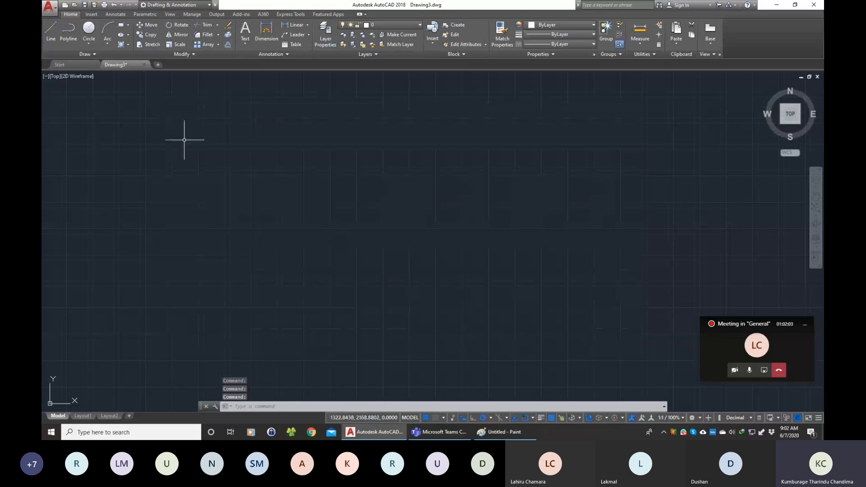
left_click(166, 174)
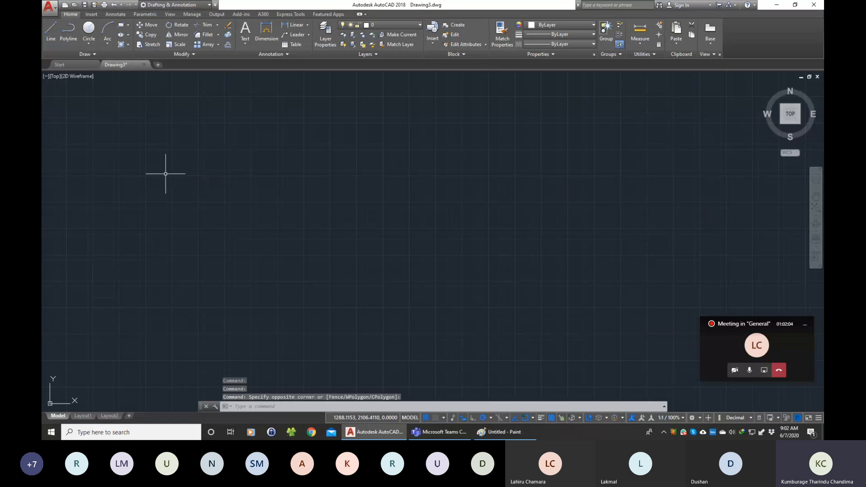
left_click(88, 30)
key("Escape")
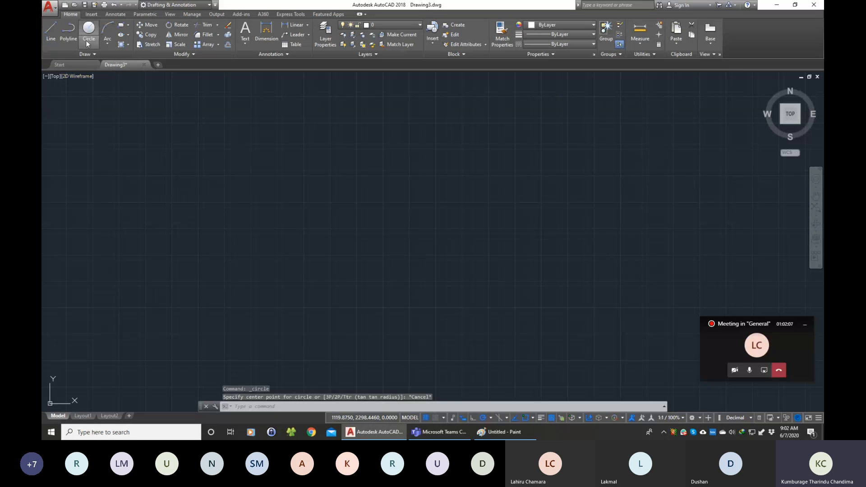
Draw a horizontal rectangle in the empty drawing area.
left_click(120, 25)
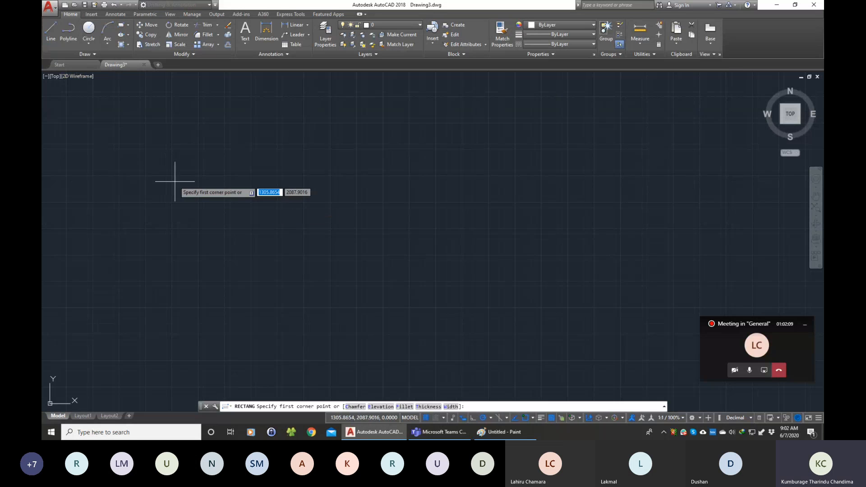
left_click(175, 181)
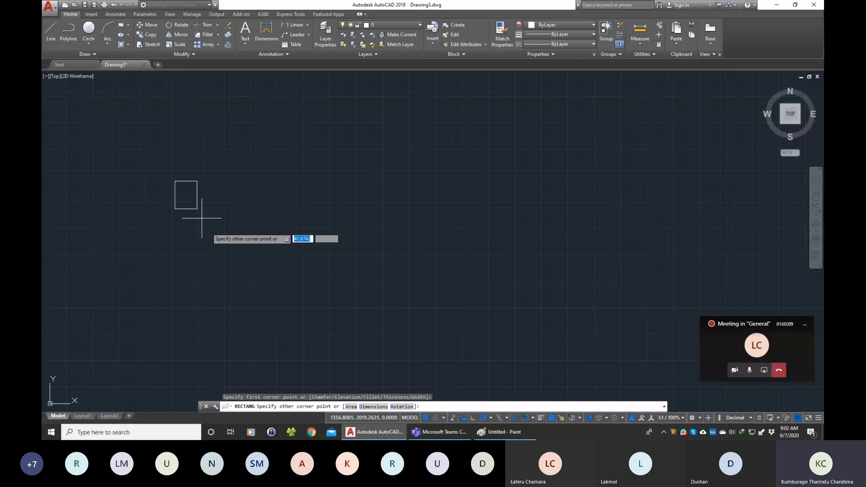
left_click(335, 281)
Draw a circle of radius 80 in the rectangle, centered with Mid Between 2 Points on the midpoints of its upper and lower edges.
left_click(89, 30)
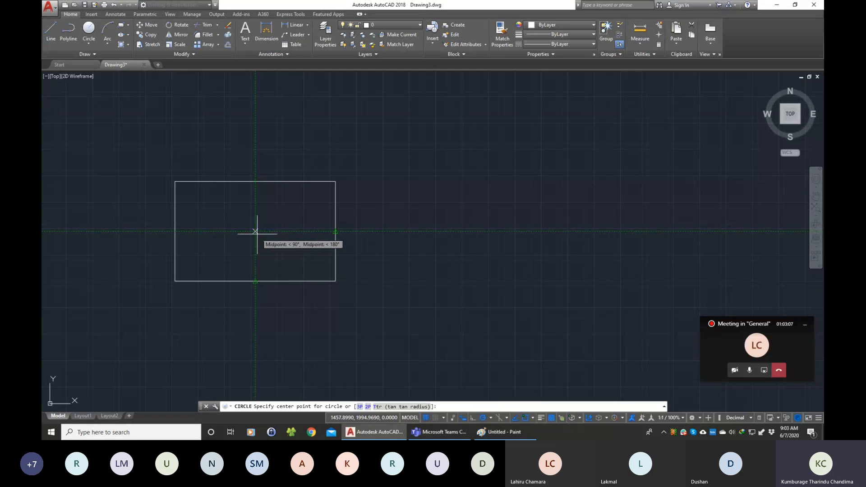
right_click(256, 182, "shift")
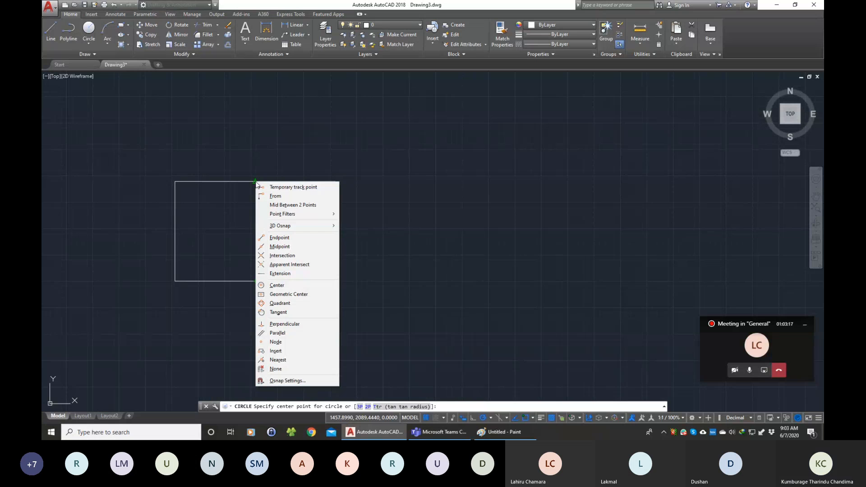
left_click(305, 206)
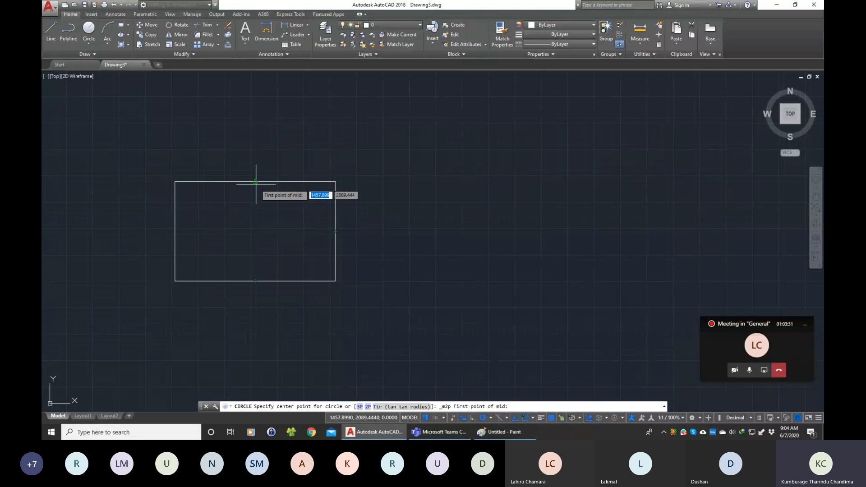
left_click(256, 183)
left_click(255, 282)
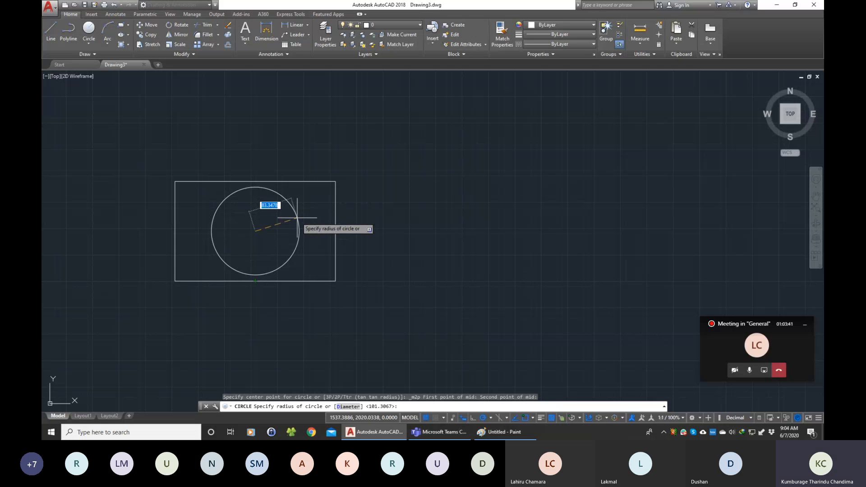
key("Return")
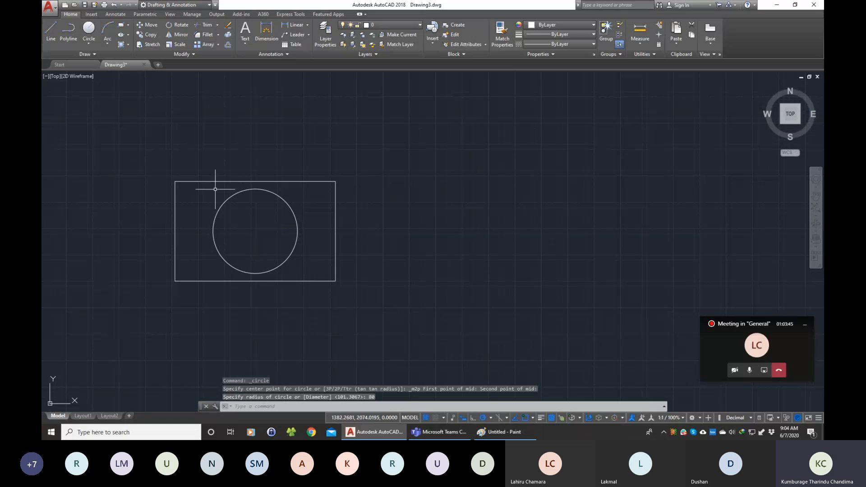
left_click(91, 15)
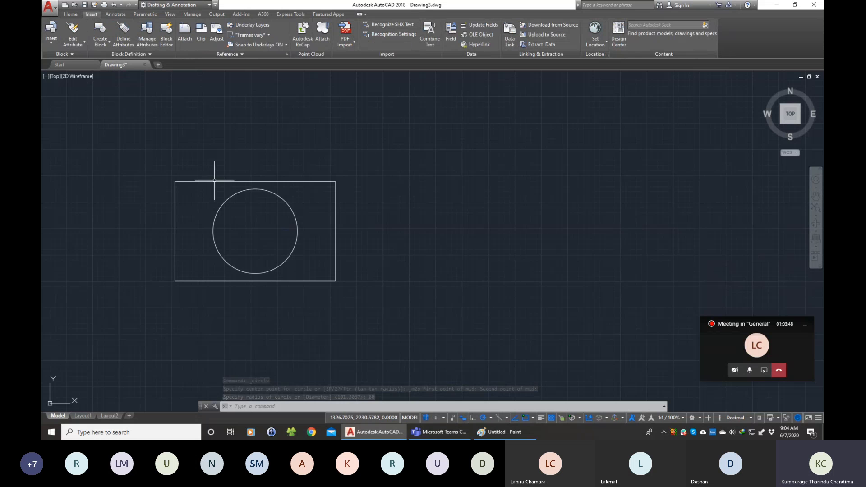
left_click(142, 159)
left_click(402, 299)
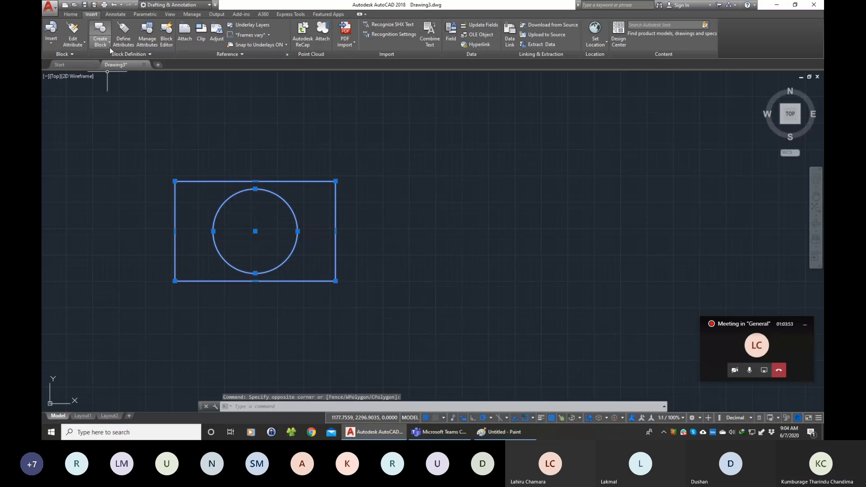
left_click(101, 33)
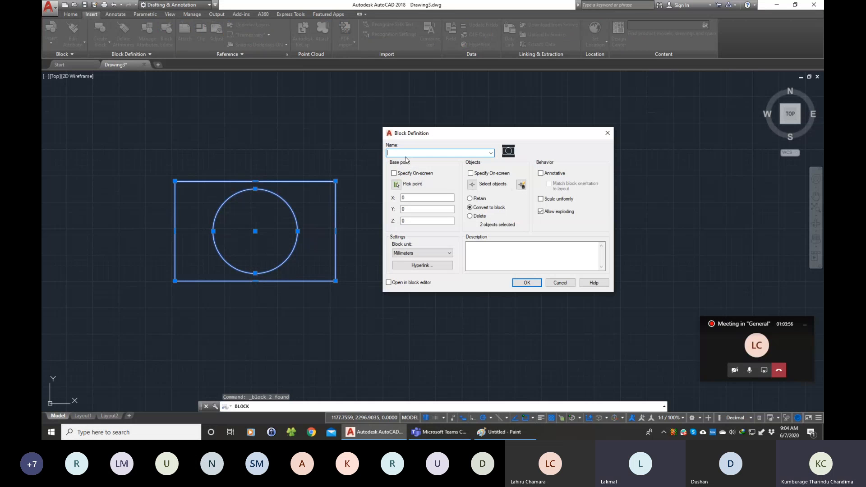
key("Escape")
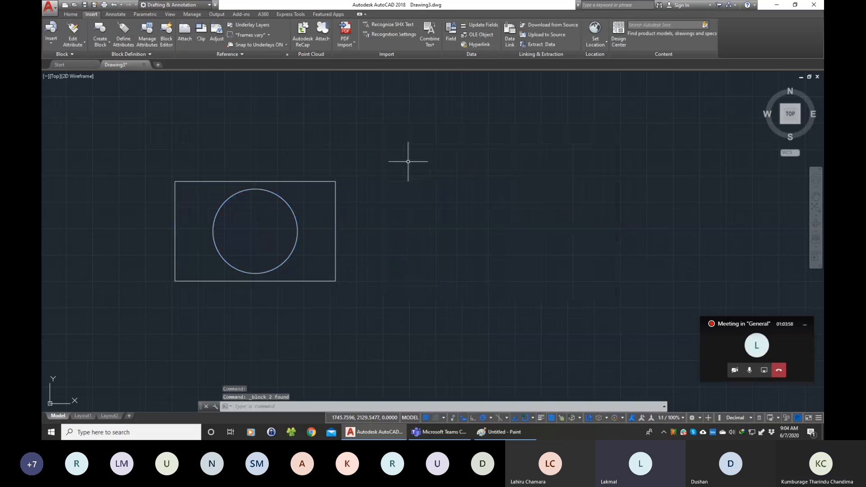
left_click(75, 66)
left_click(119, 66)
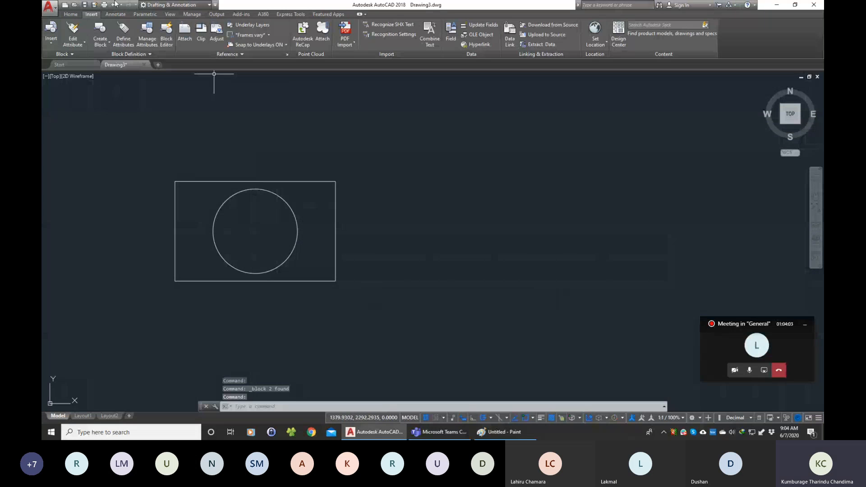
Draw a second rectangle to the right of the first, aligned with its upper and lower edges.
left_click(73, 14)
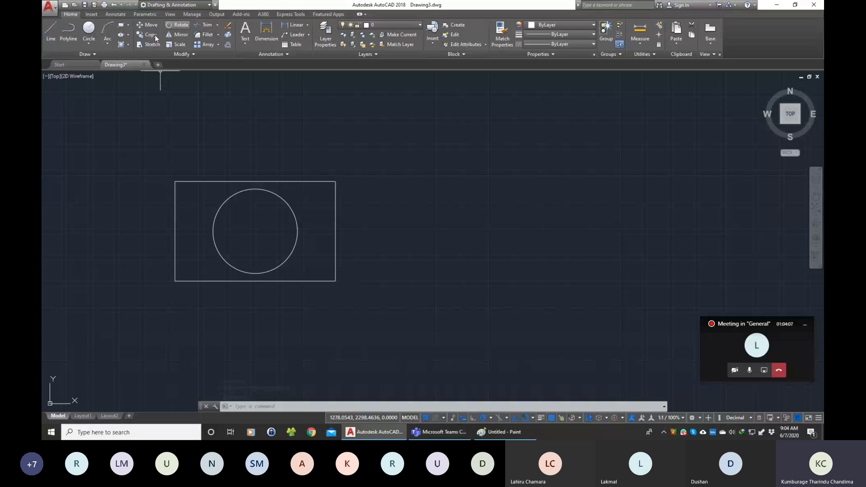
left_click(121, 26)
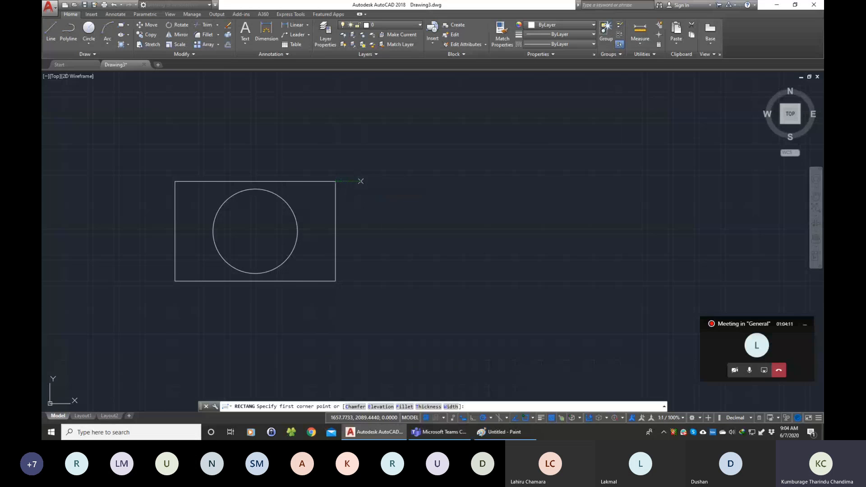
left_click(360, 182)
left_click(527, 281)
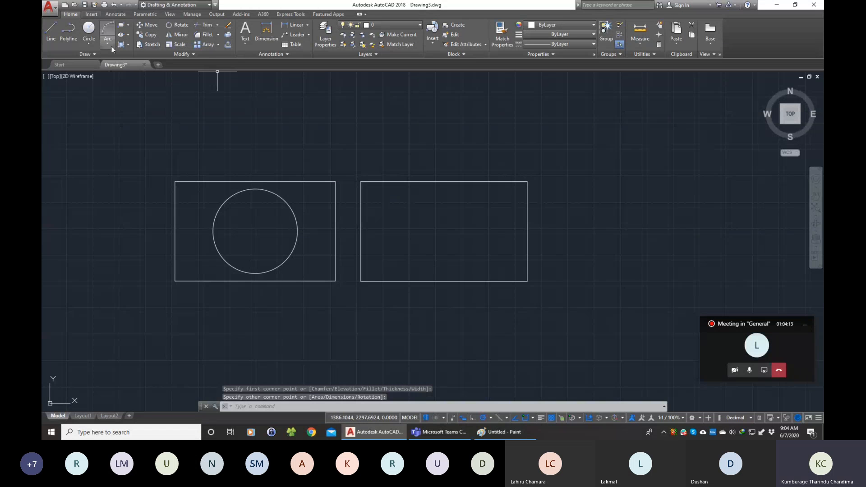
Draw a circle of radius 80 in the second rectangle, centered with Mid Between 2 Points on its lower-left and upper-right corners.
left_click(89, 30)
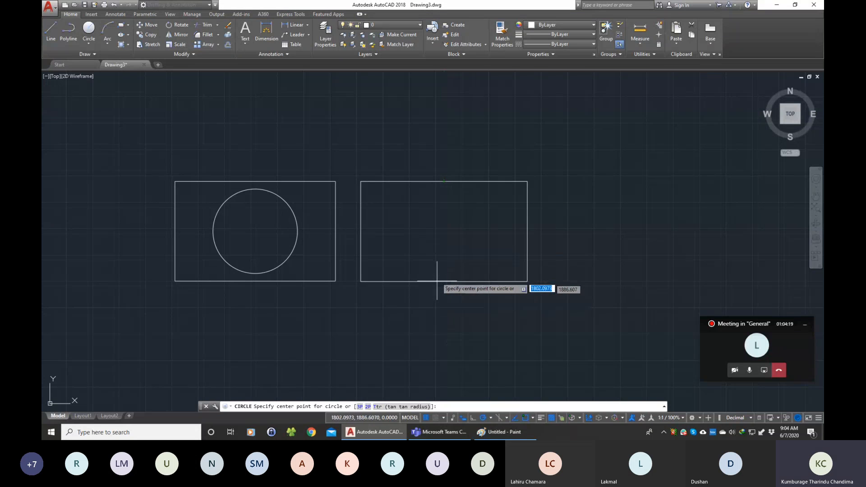
right_click(444, 182, "shift")
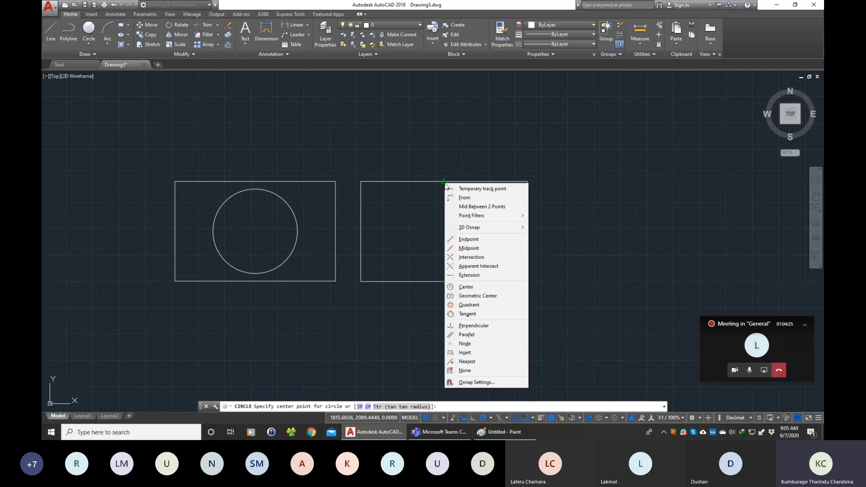
left_click(469, 210)
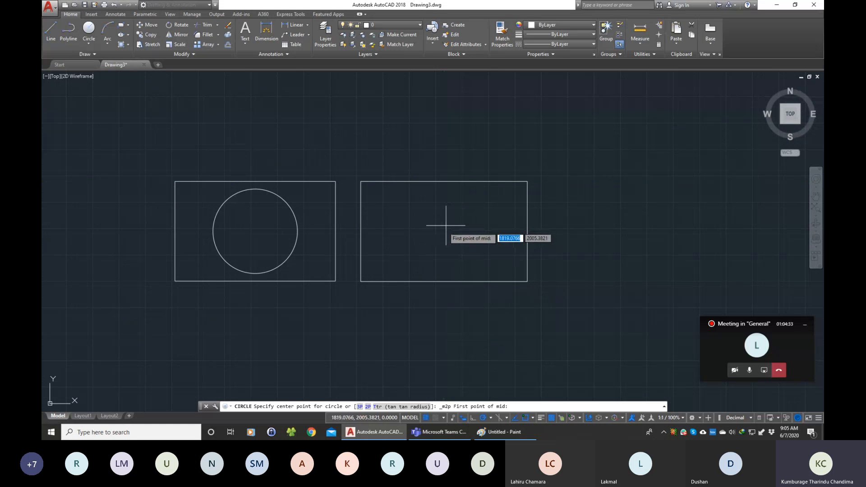
left_click(362, 281)
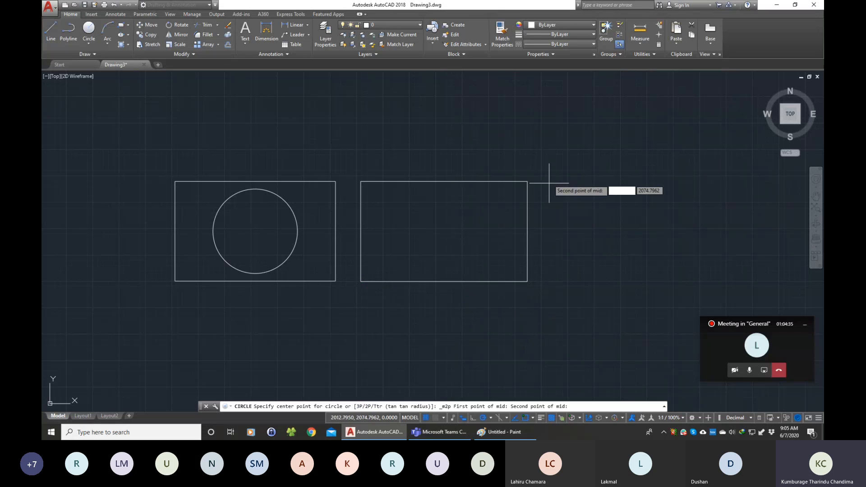
left_click(527, 181)
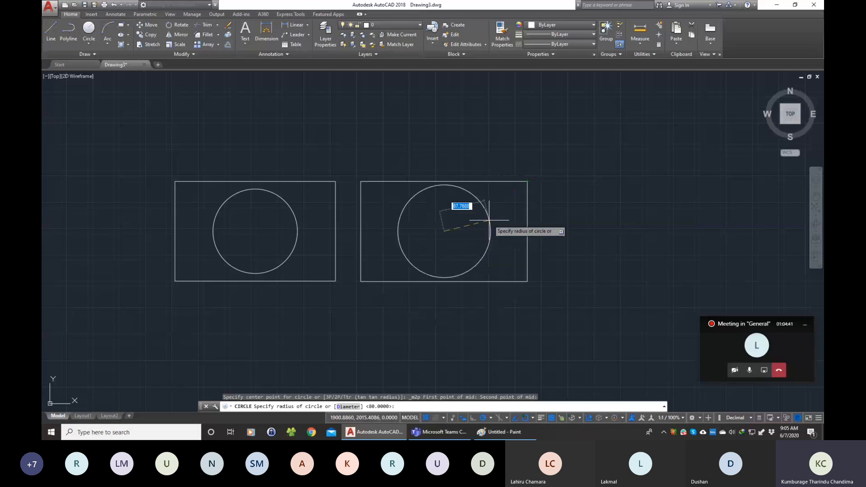
type("80")
key("Return")
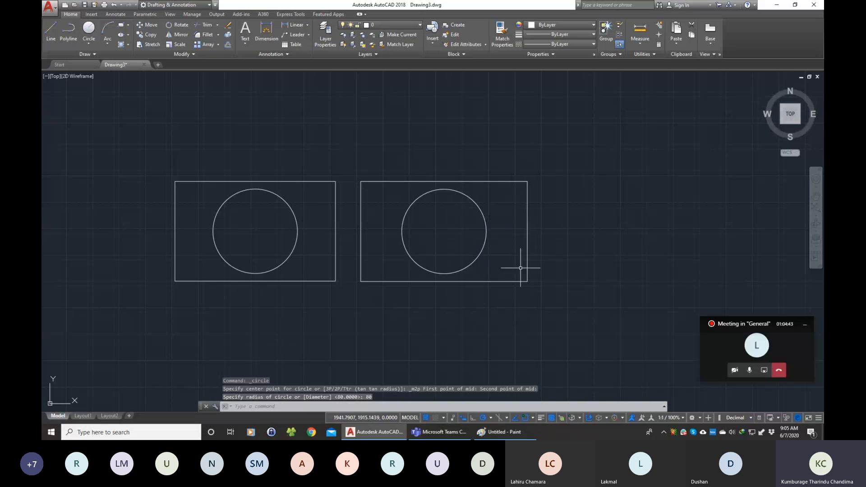
left_click(556, 300)
left_click(419, 159)
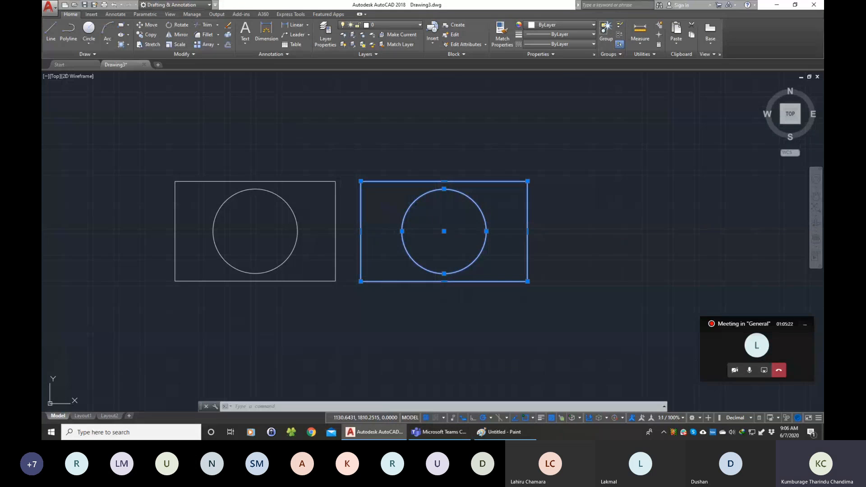
left_click_drag(42, 108, 497, 74)
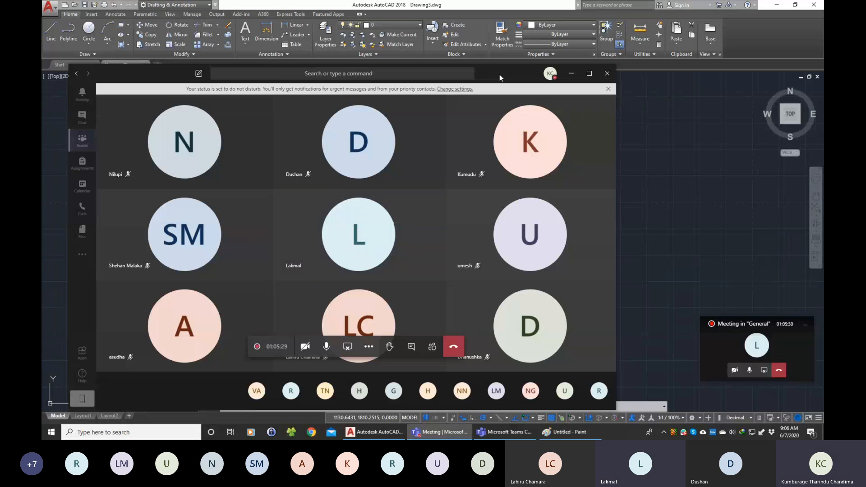
left_click_drag(500, 75, 41, 77)
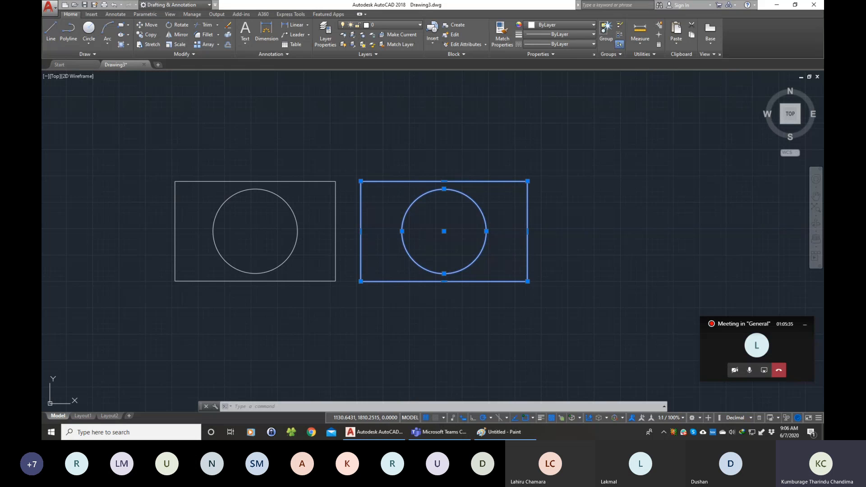
left_click_drag(42, 78, 516, 61)
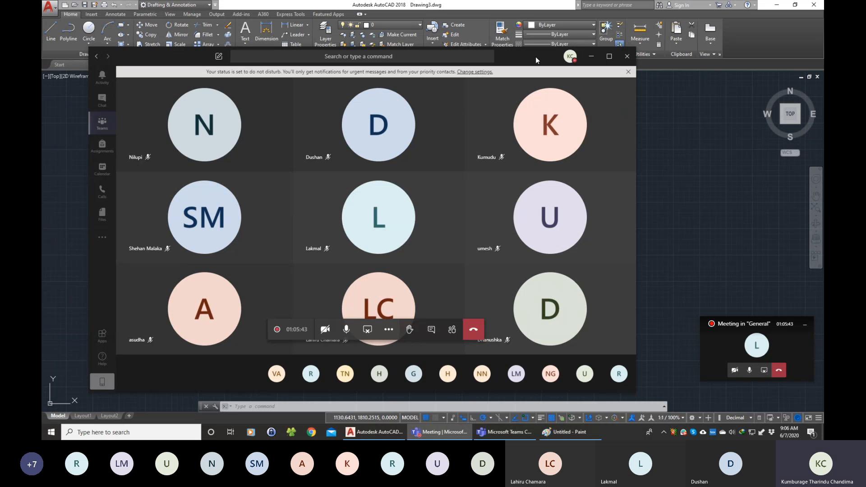
left_click_drag(536, 60, 42, 49)
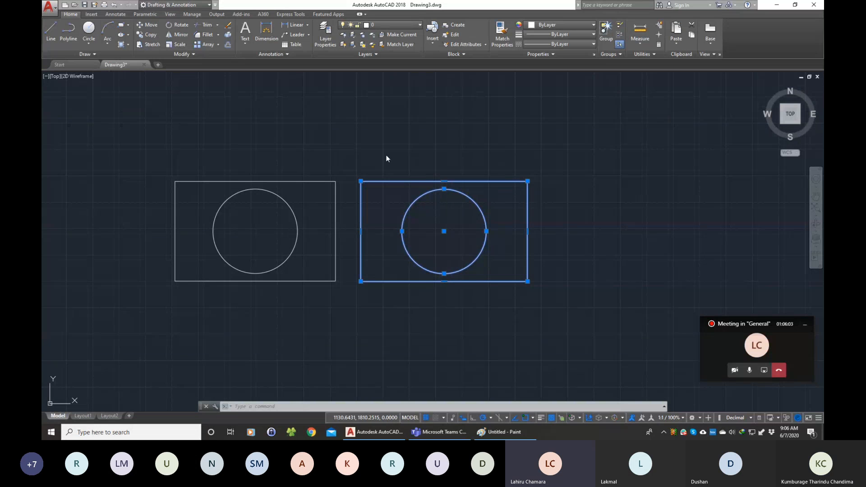
left_click(563, 258)
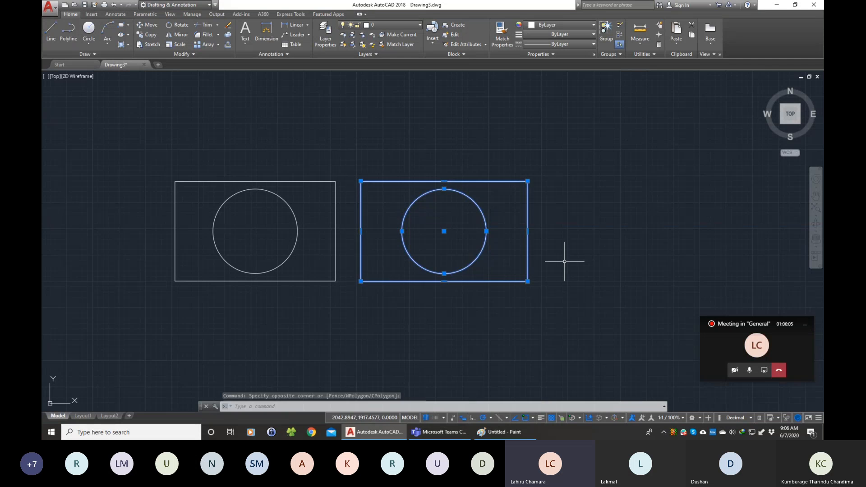
key("Escape")
key("Escape")
left_click(563, 254)
left_click(633, 205)
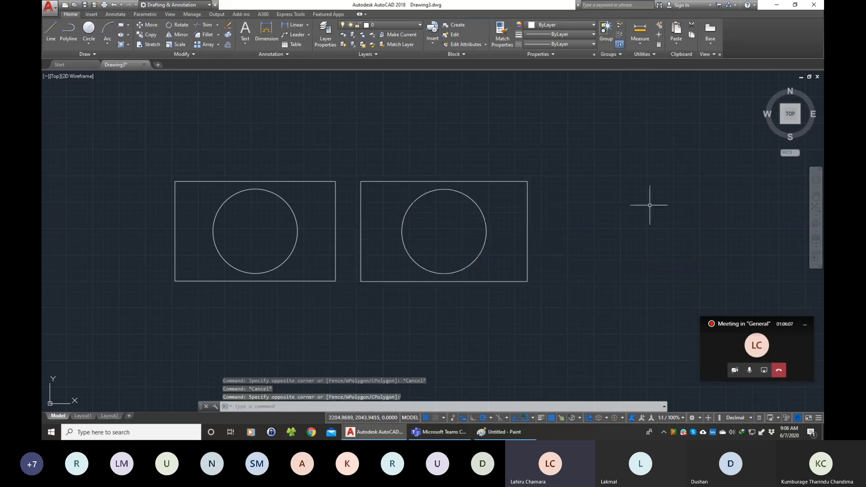
Draw a closed trapezoid of four lines to the right of the second rectangle, with its parallel sides level with the rectangle's horizontal edges.
left_click(51, 29)
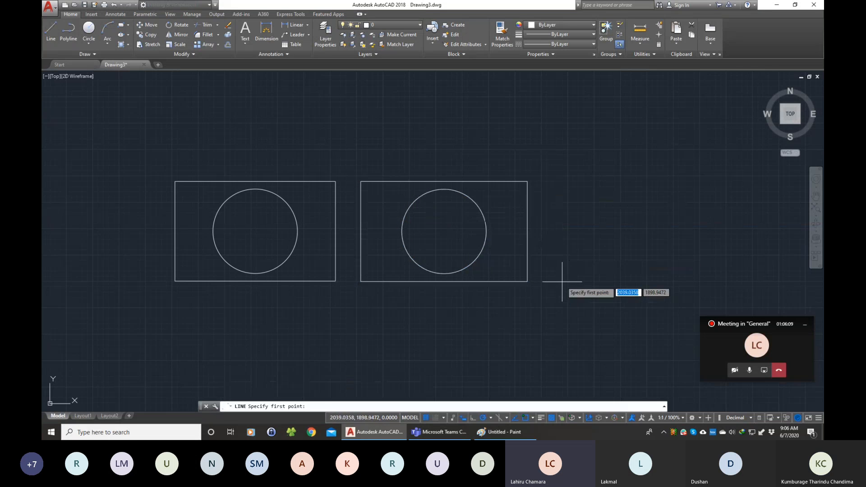
left_click(562, 282)
left_click(596, 181)
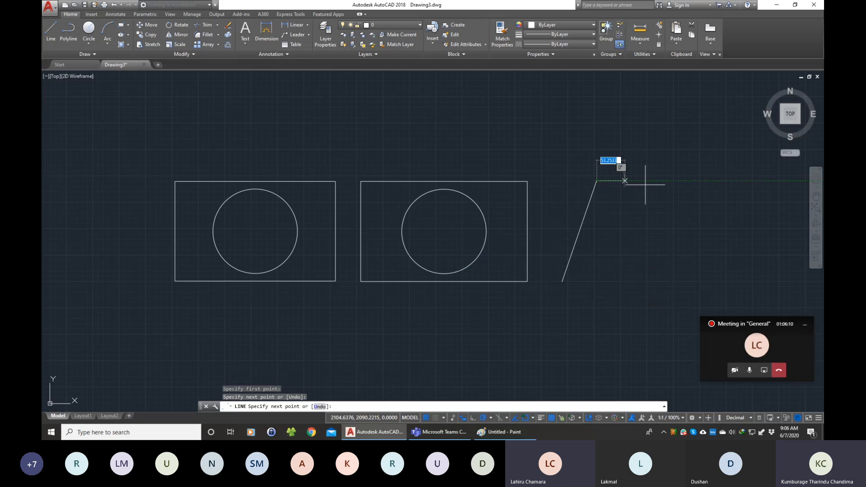
left_click(707, 182)
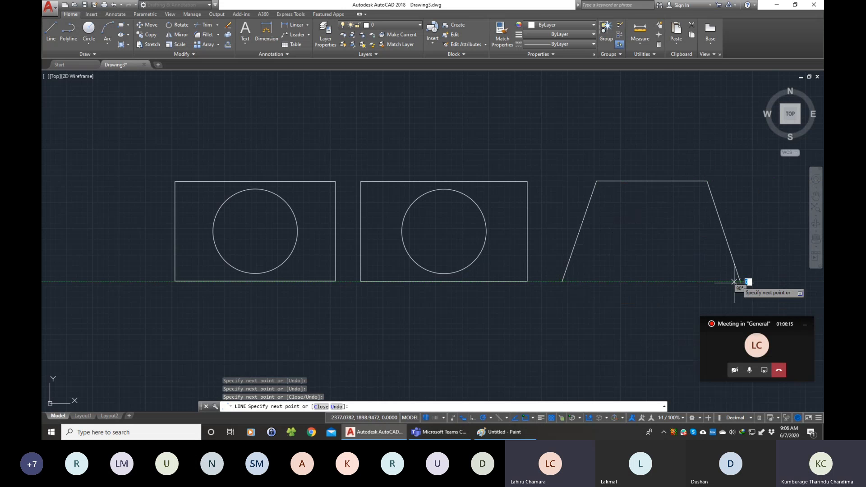
left_click(741, 282)
left_click(564, 281)
key("Escape")
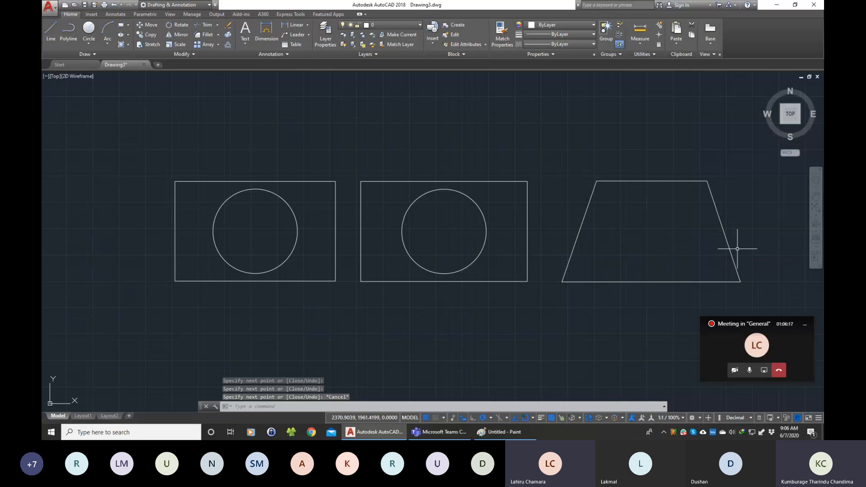
middle_click_drag(772, 214, 585, 239)
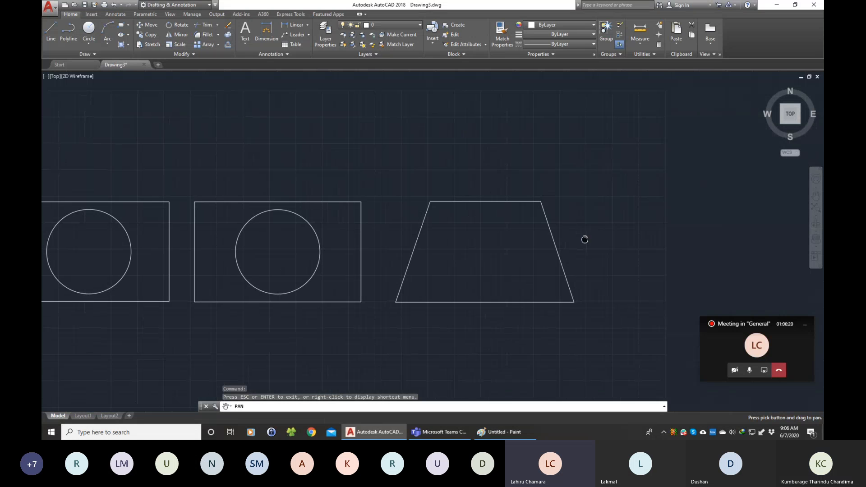
Draw a circle of radius about 71 in the trapezoid, centered with Mid Between 2 Points on its lower-left and upper-right corners.
scroll(630, 267, "up", 2)
middle_click_drag(629, 268, 569, 246)
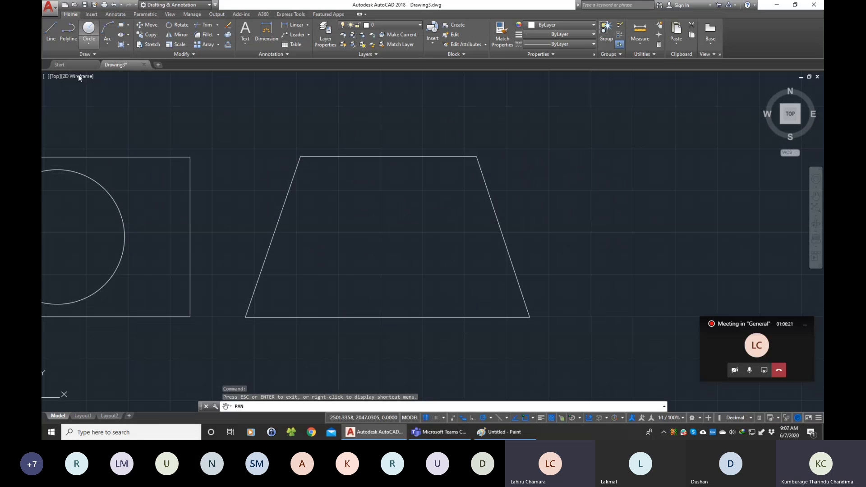
key("Escape")
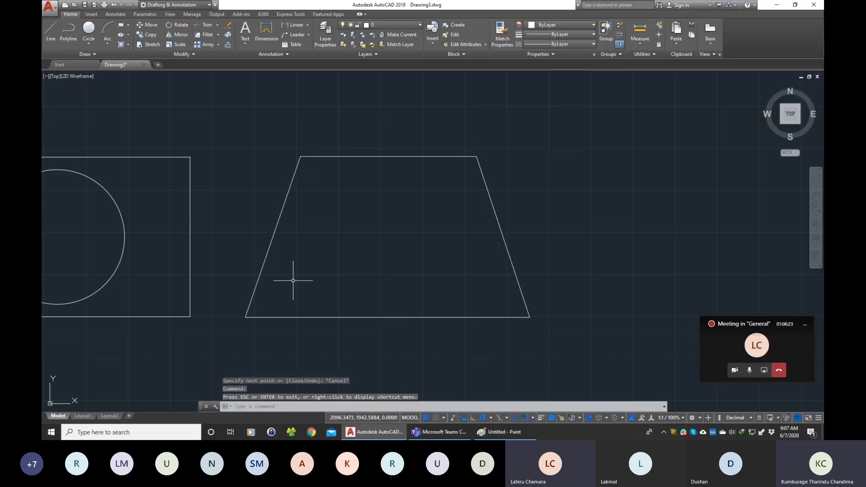
left_click(52, 33)
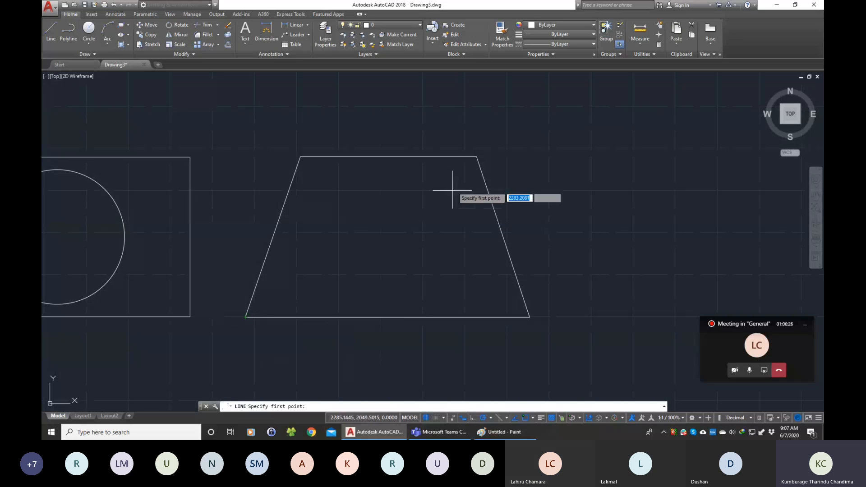
left_click(89, 31)
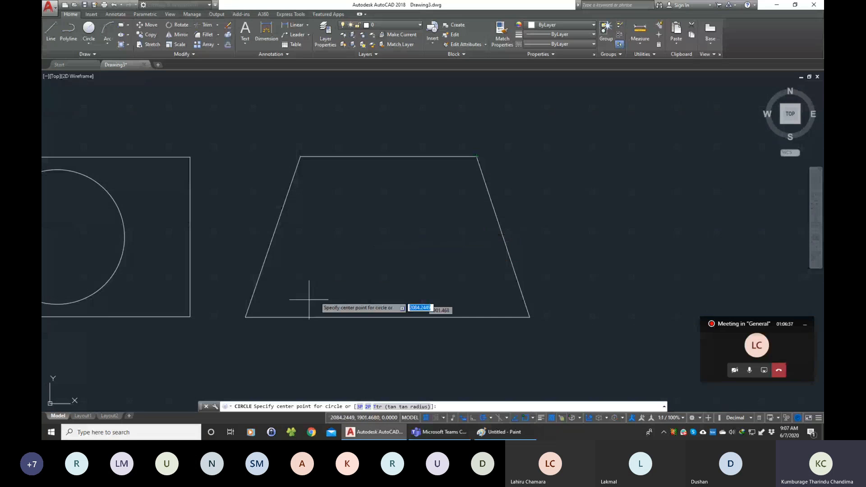
right_click(351, 268, "shift")
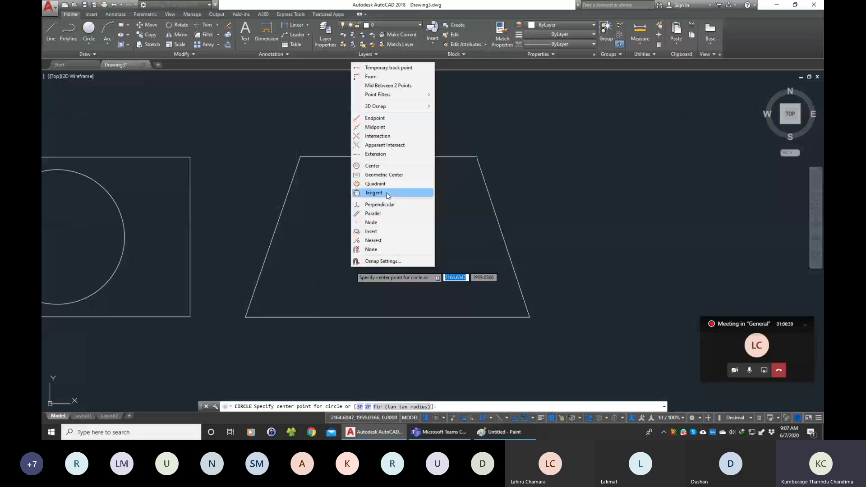
left_click(397, 85)
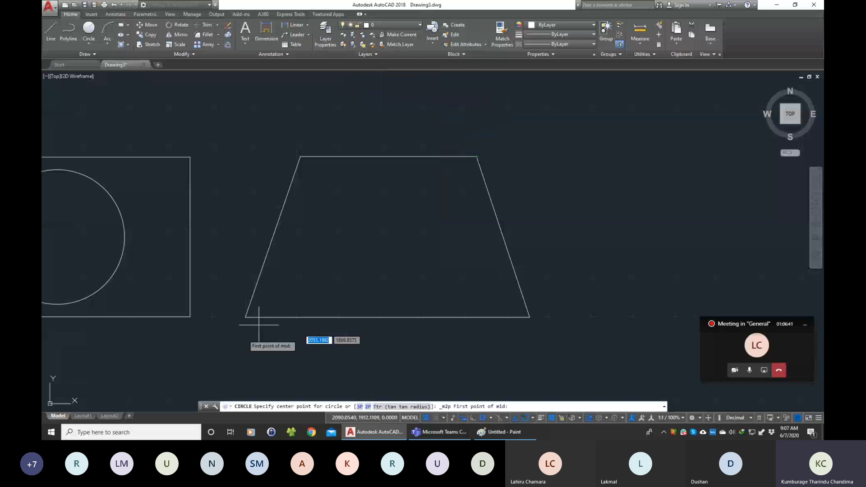
left_click(245, 317)
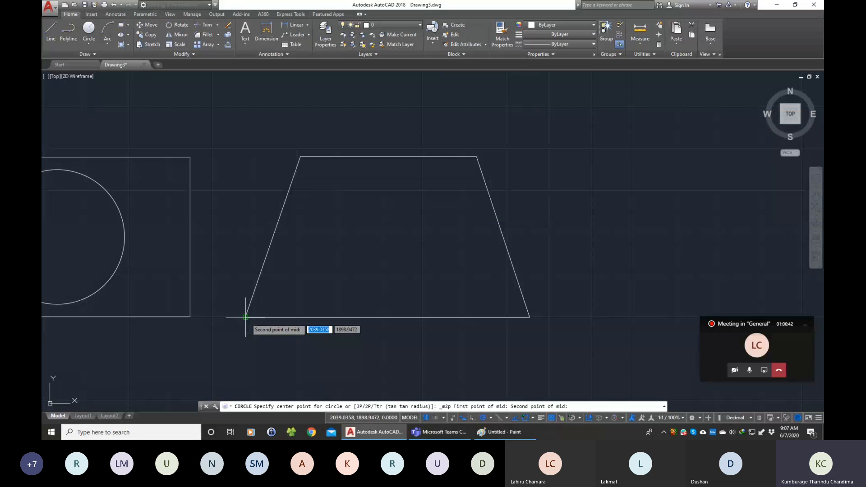
left_click(477, 156)
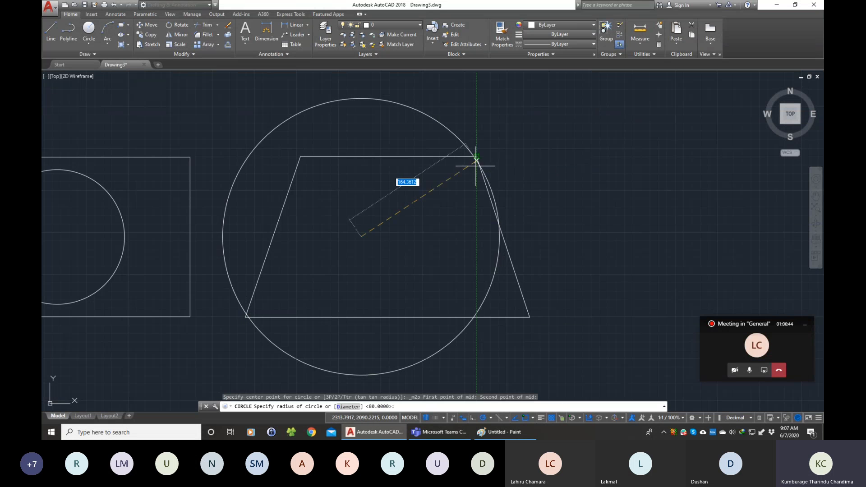
left_click(420, 245)
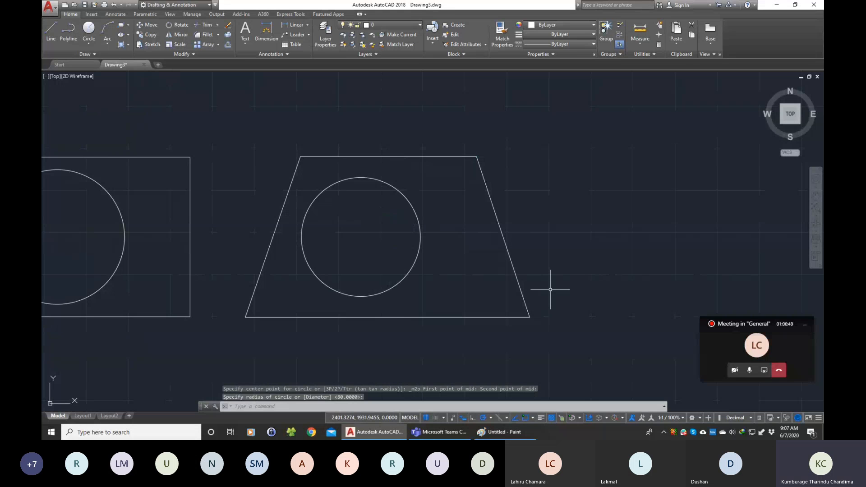
Delete the off-center circle inside the trapezoid.
left_click(455, 272)
left_click(393, 238)
key("Delete")
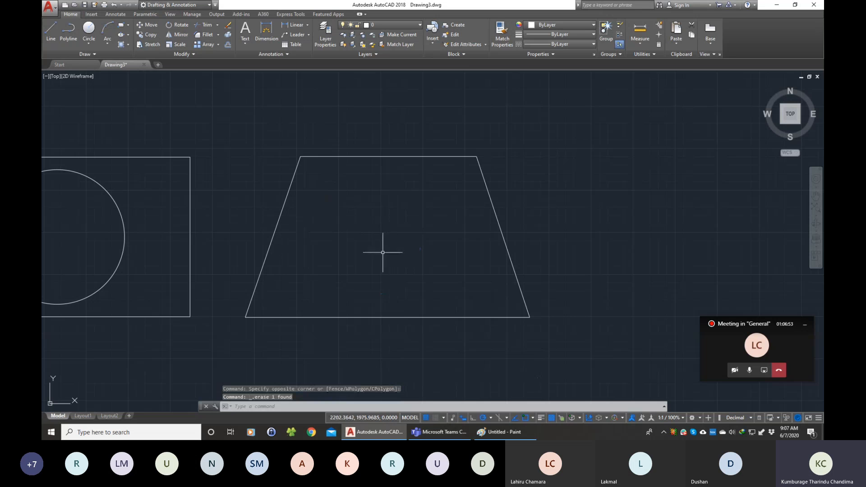
Draw a circle of radius about 66 in the trapezoid, centered with Mid Between 2 Points on the midpoints of its upper and lower sides.
left_click(88, 32)
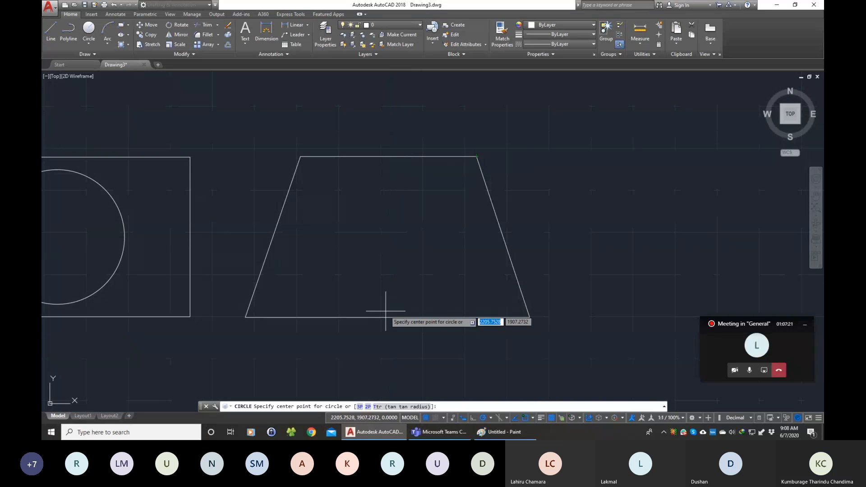
right_click(389, 157, "shift")
left_click(416, 180)
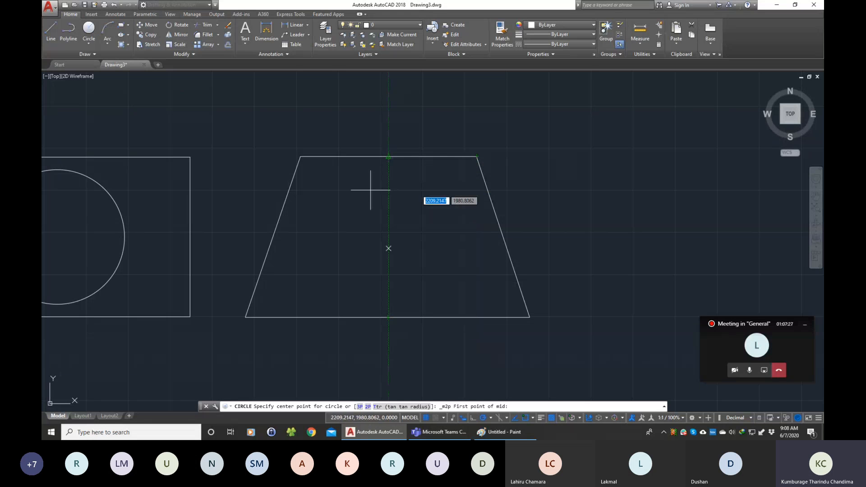
left_click(389, 156)
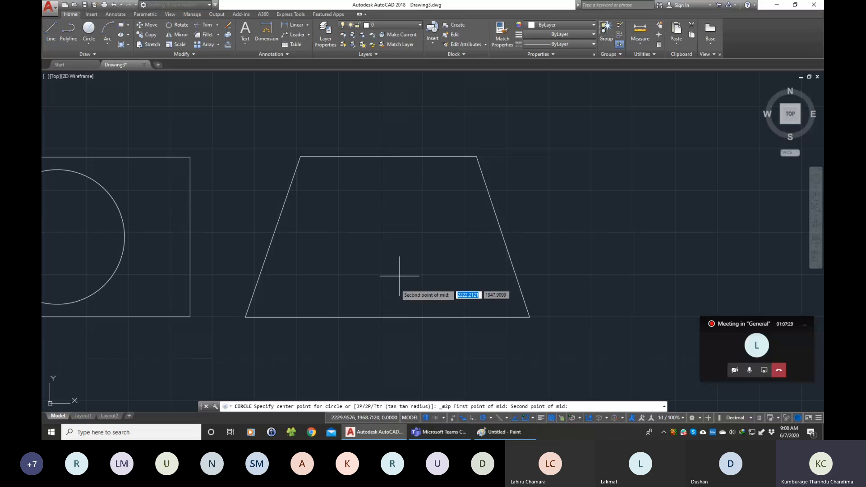
left_click(388, 318)
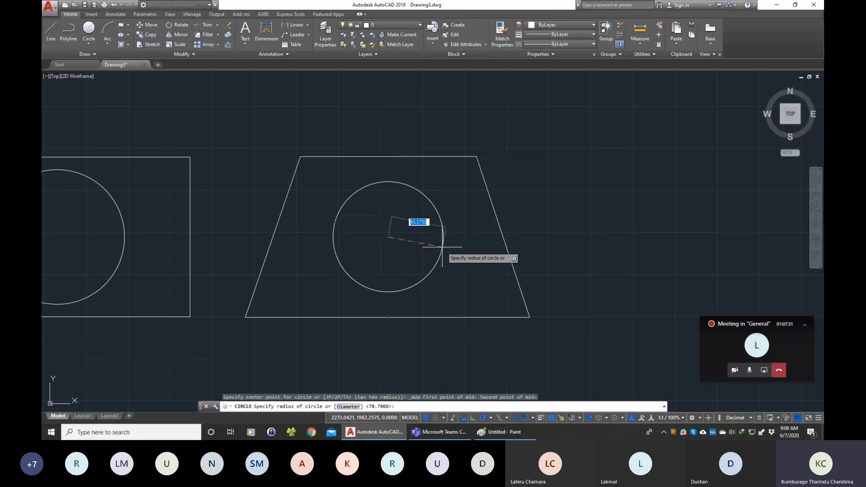
left_click(442, 247)
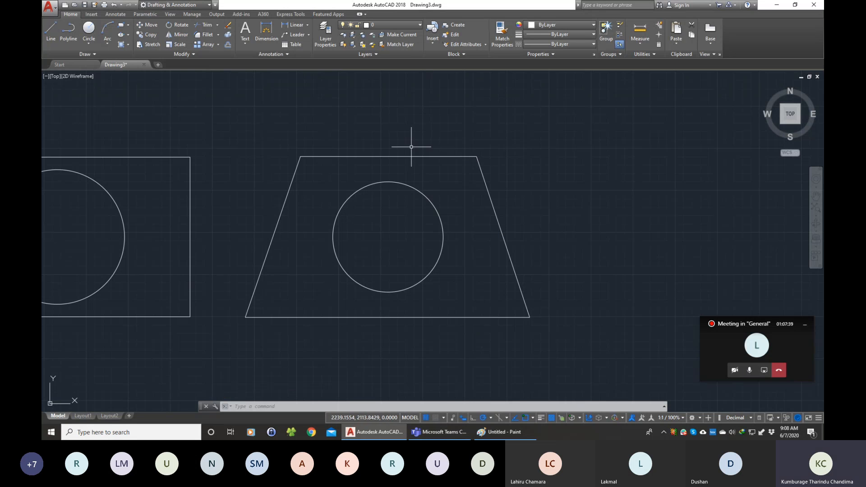
Delete the second rectangle and the trapezoid together with their circles, keeping only the first rectangle and its circle.
scroll(209, 212, "down", 2)
scroll(140, 224, "down", 2)
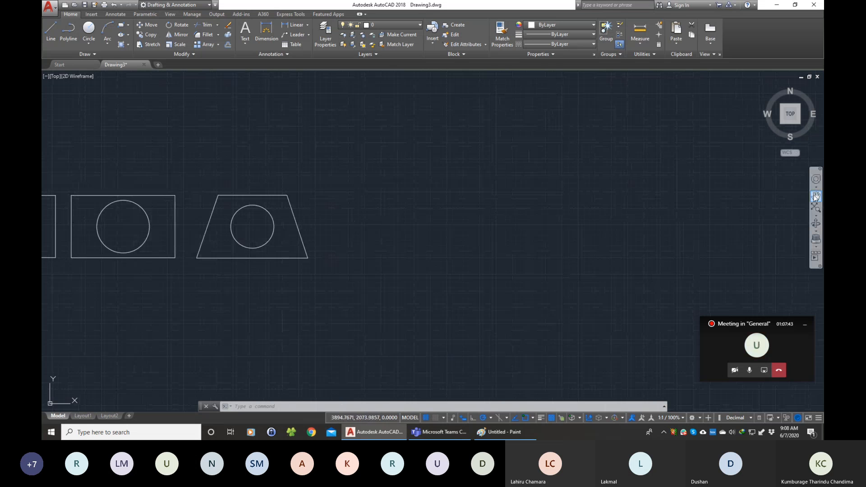
left_click(816, 197)
mouse_move(237, 201)
left_mouse_down()
mouse_move(428, 201)
mouse_move(449, 218)
left_mouse_up()
scroll(300, 229, "up", 2)
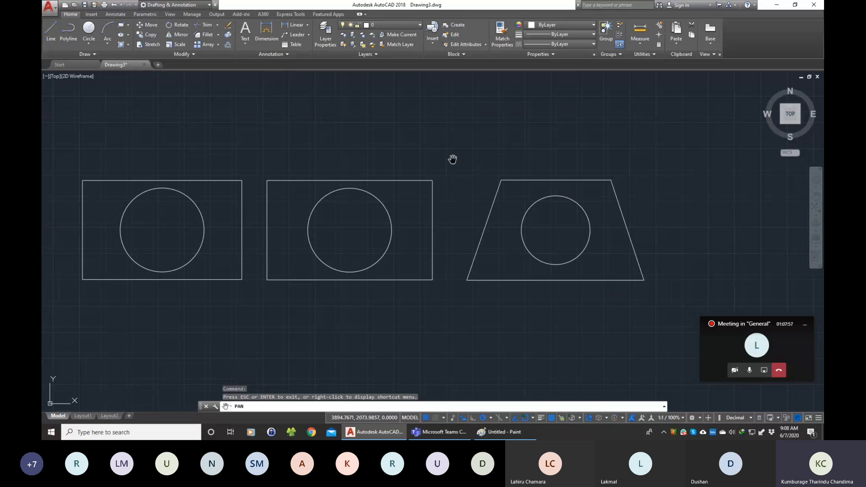
key("Escape")
left_click(261, 153)
left_click(672, 316)
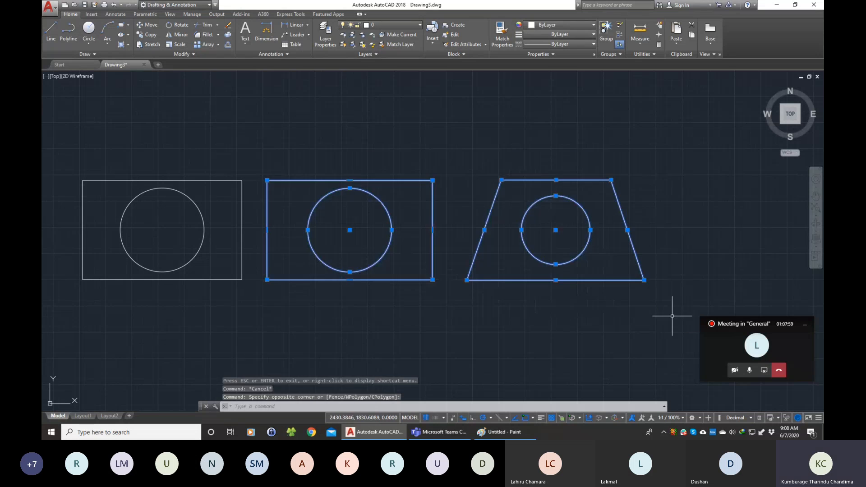
key("Delete")
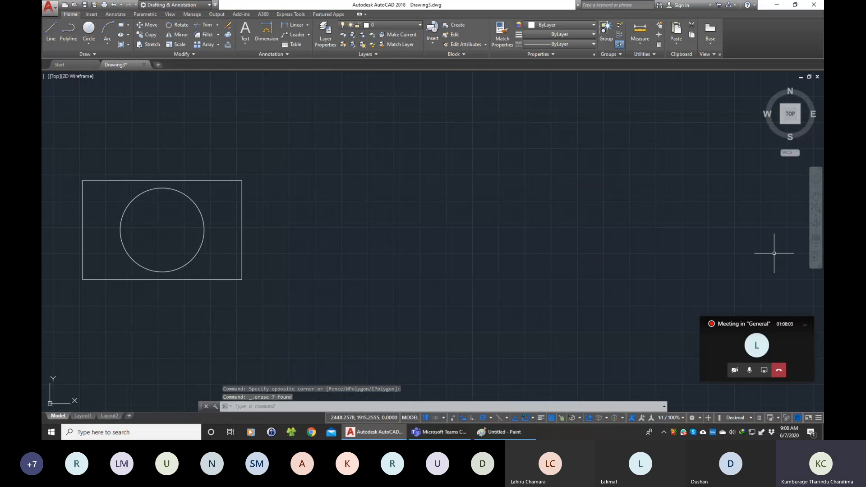
Define a block named B3 from the rectangle and its circle, with the circle's center as base point.
left_click(817, 196)
left_click_drag(192, 215, 359, 228)
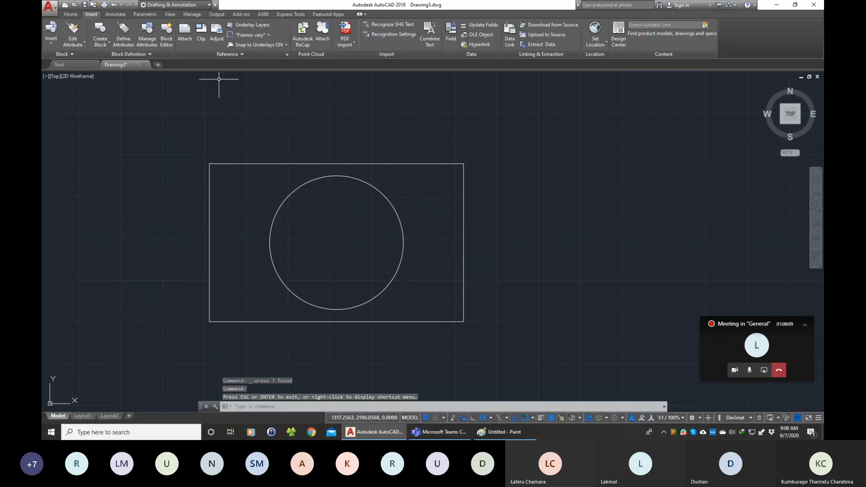
left_click(99, 31)
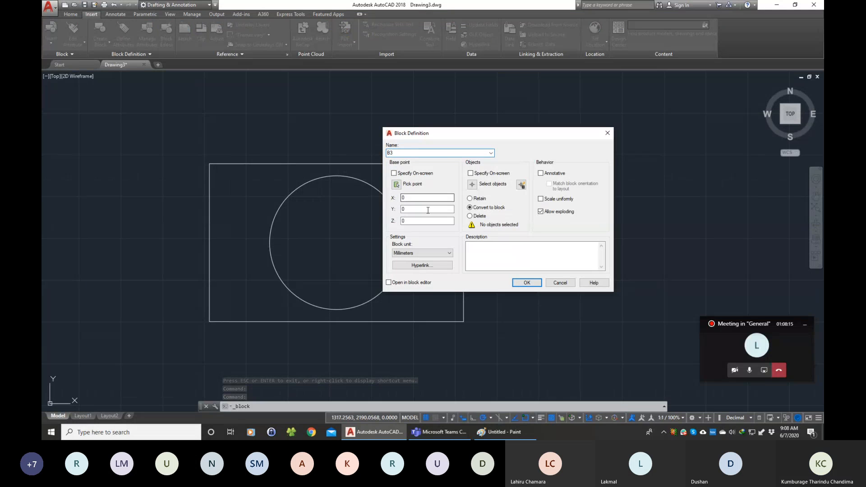
left_click(396, 184)
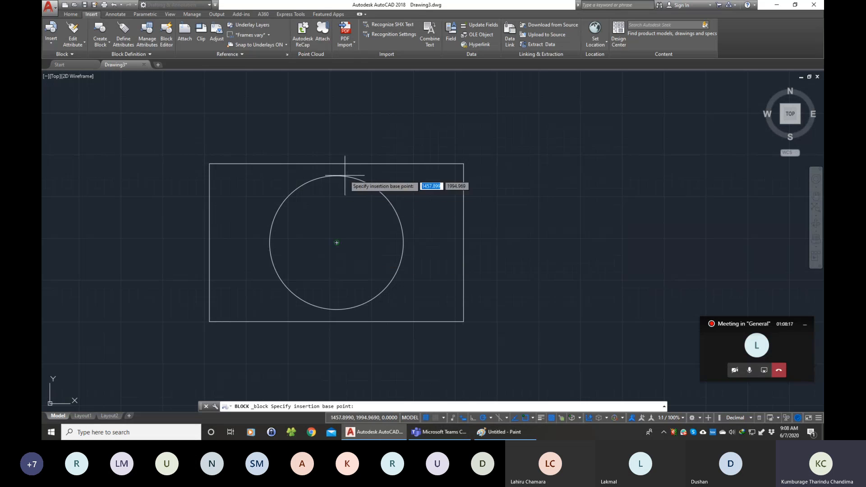
left_click(336, 243)
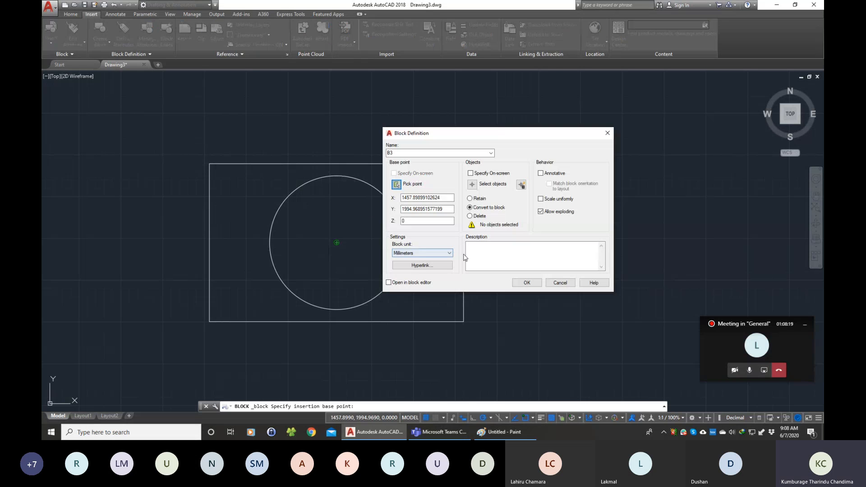
left_click(472, 184)
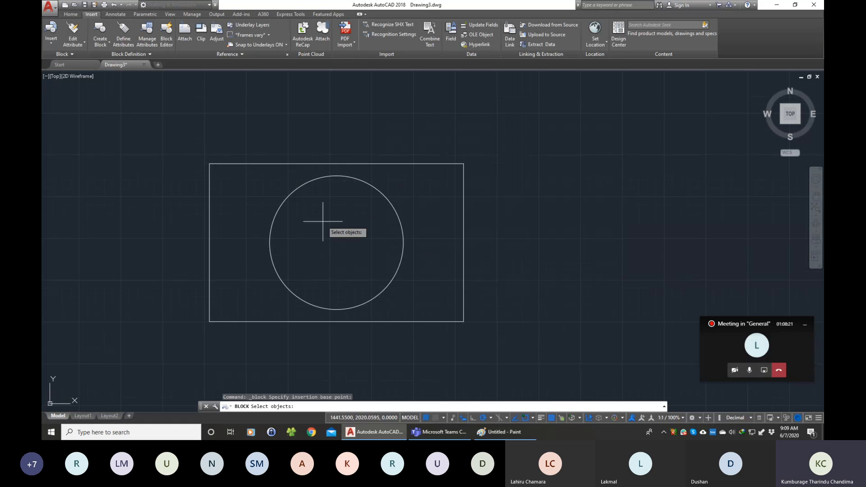
left_click(321, 222)
left_click(284, 154)
key("Return")
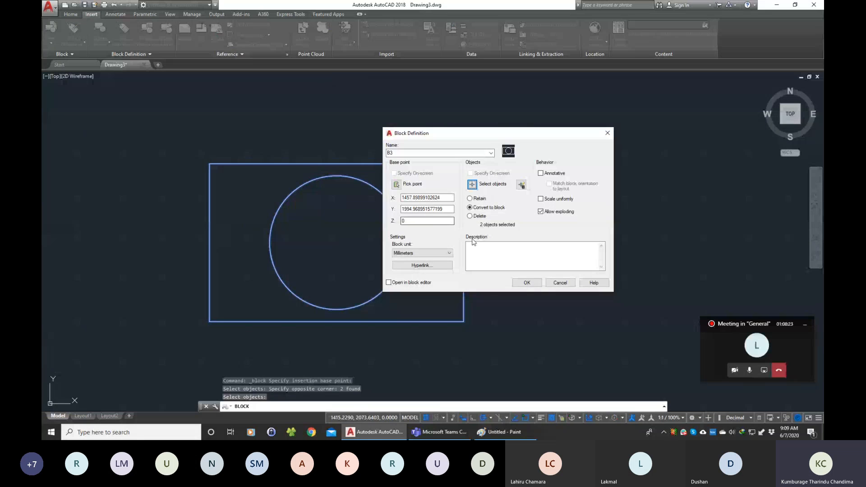
left_click(526, 280)
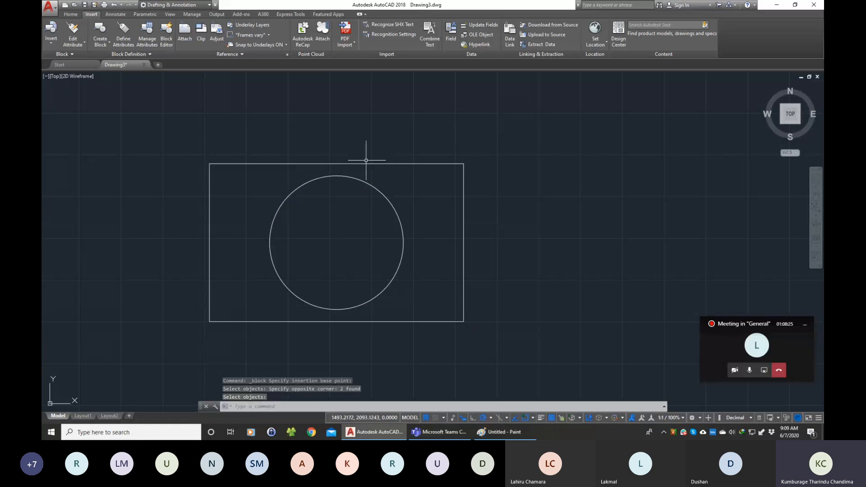
left_click(368, 164)
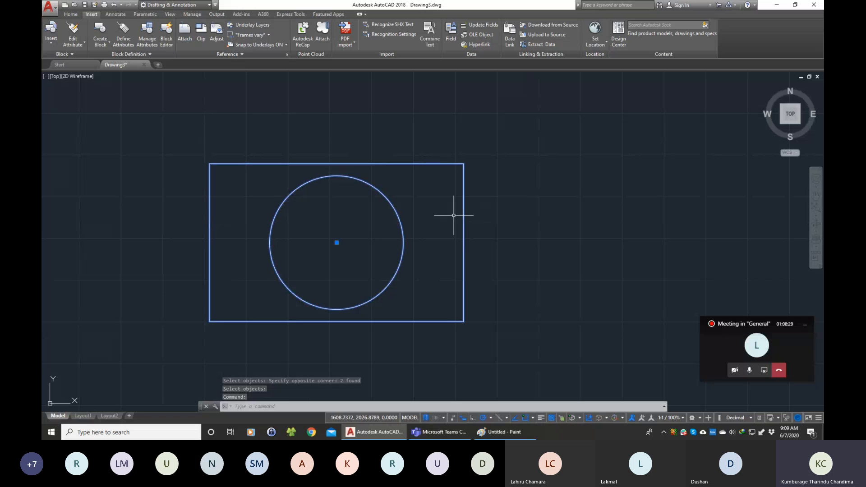
key("Escape")
left_click(71, 14)
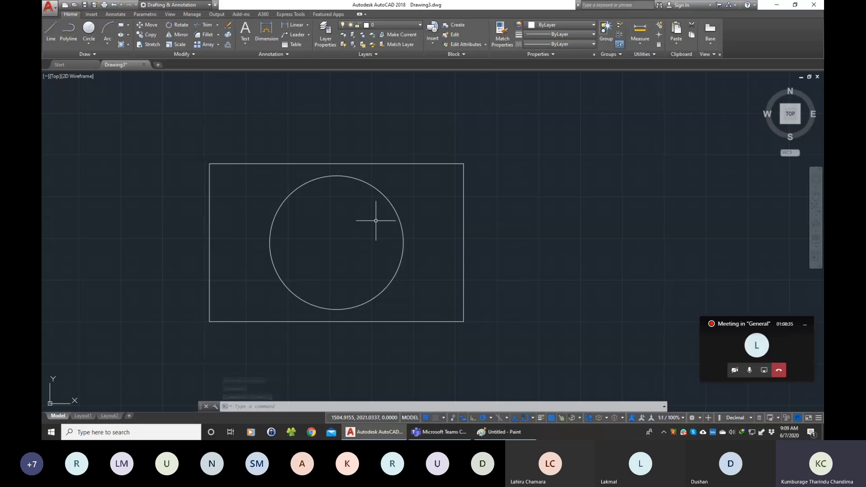
scroll(383, 222, "down", 2)
scroll(547, 223, "up", 2)
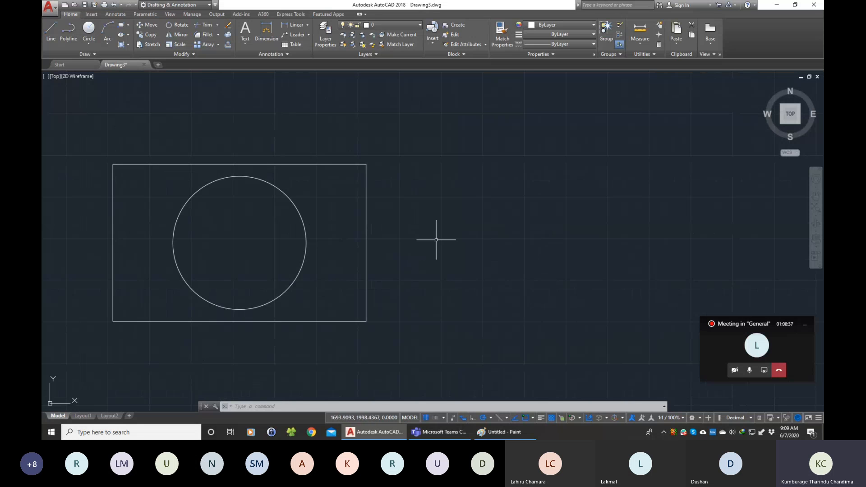
left_click(435, 240)
left_click(254, 126)
left_click(91, 14)
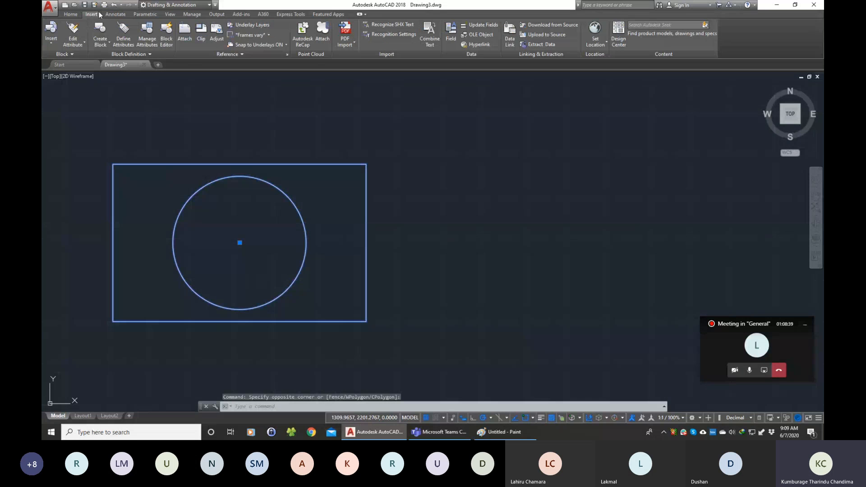
key("Escape")
left_click(268, 207)
left_click(229, 145)
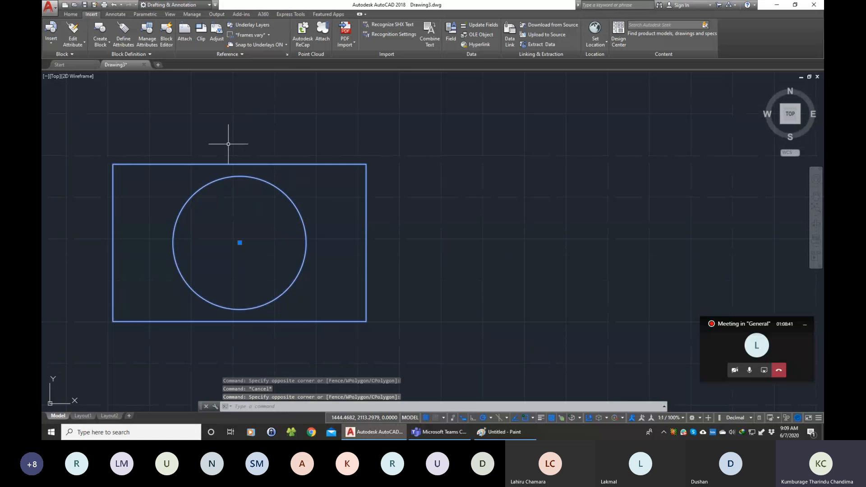
key("ctrl+c")
key("ctrl+v")
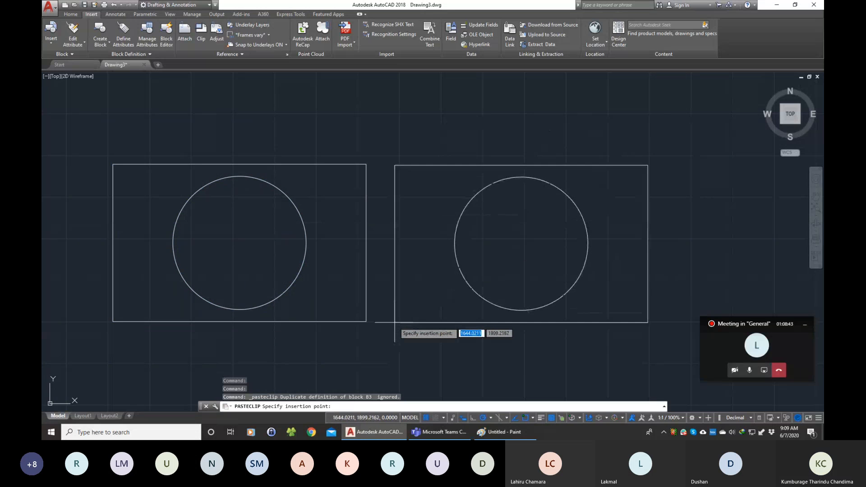
key("Escape")
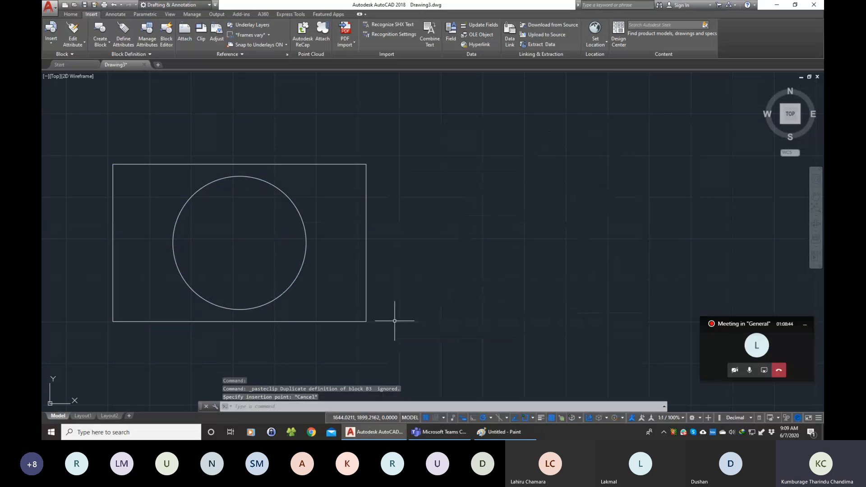
Draw a circle to the right of the block, somewhat larger than the circle inside the block.
left_click(71, 14)
left_click(90, 30)
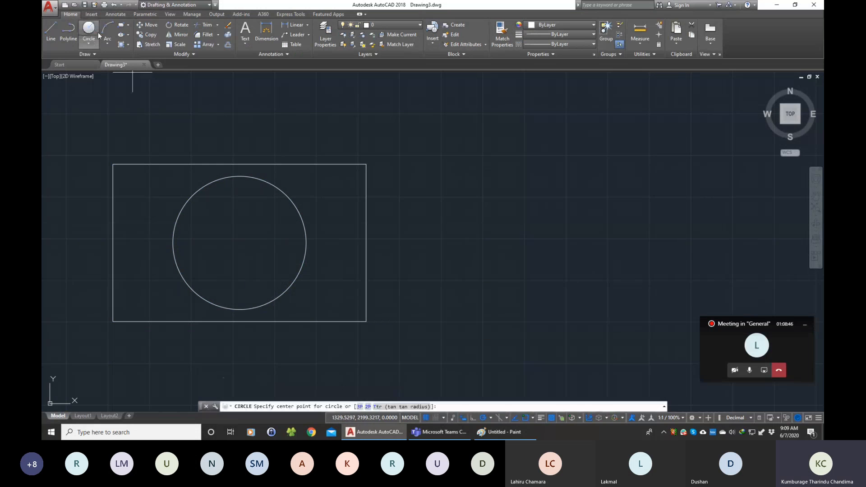
left_click(539, 238)
left_click(624, 266)
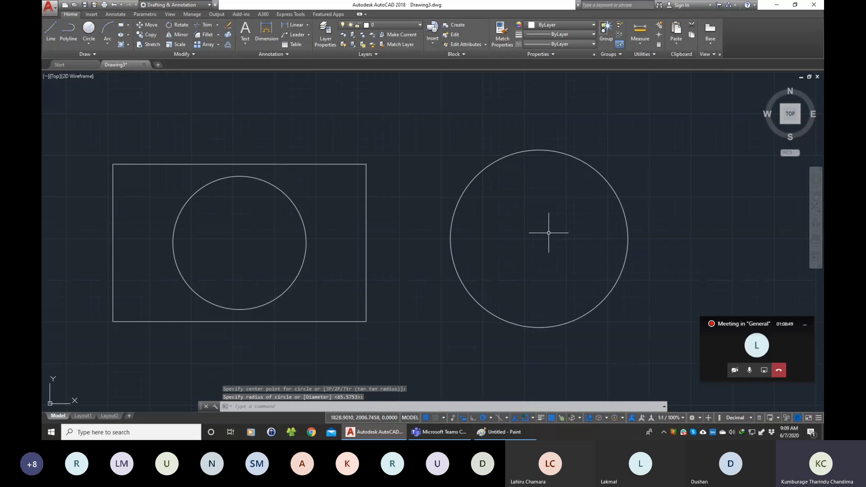
Draw a smaller concentric circle inside the separate circle, with a radius slightly over half of the outer one.
key("Return")
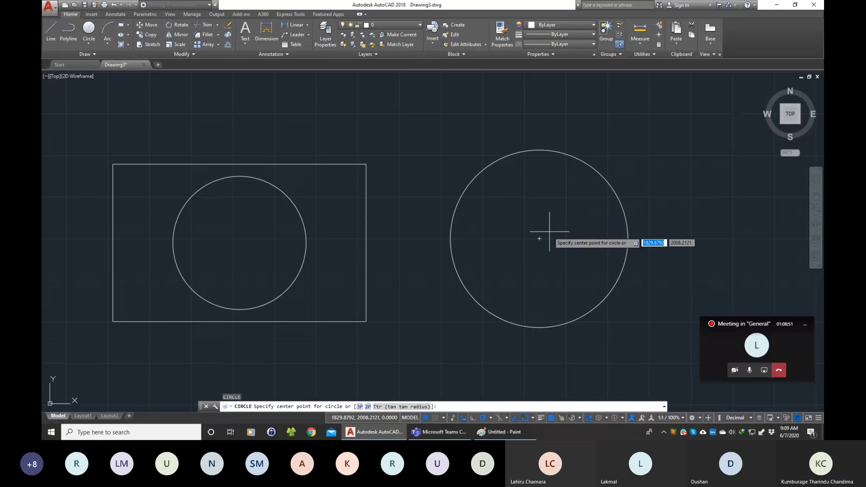
left_click(539, 235)
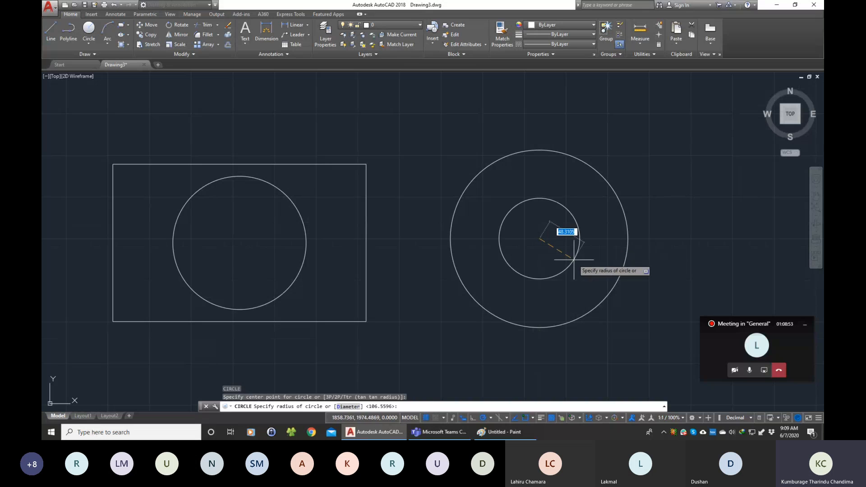
left_click(585, 265)
key("Escape")
Move both concentric circles to layer L1 and reselect them to check their layer assignment.
left_click(526, 226)
left_click(477, 147)
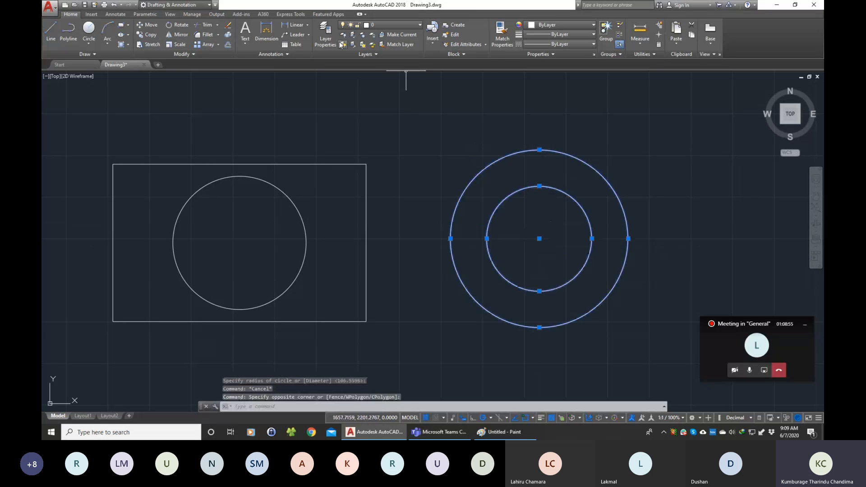
left_click(374, 25)
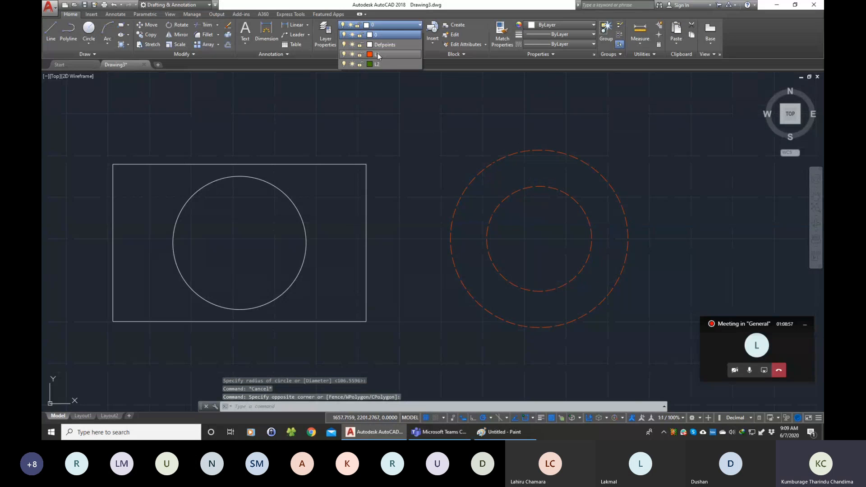
left_click(377, 55)
key("Escape")
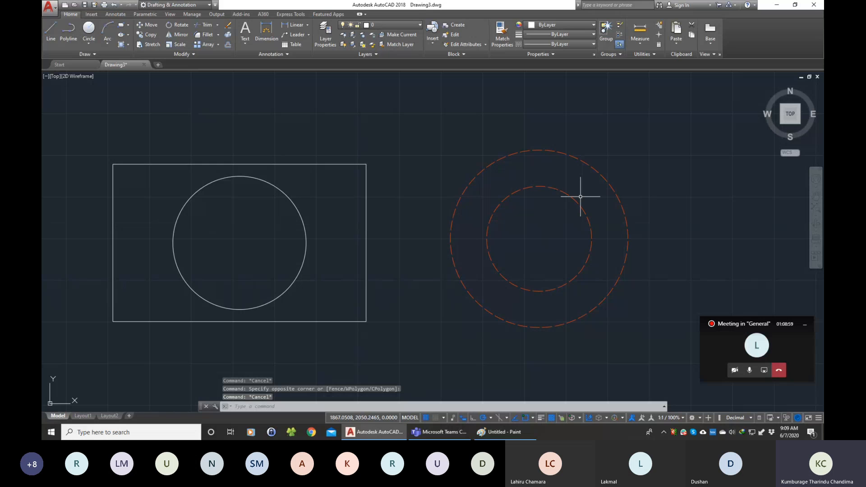
left_click(538, 217)
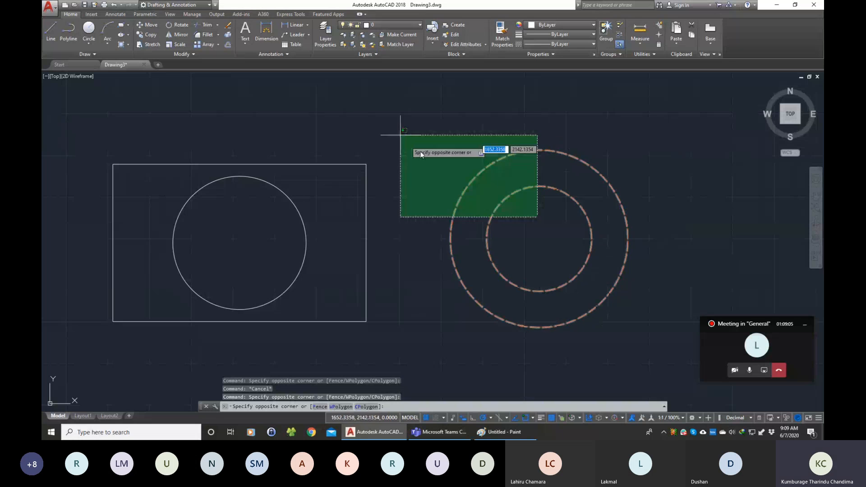
left_click(492, 141)
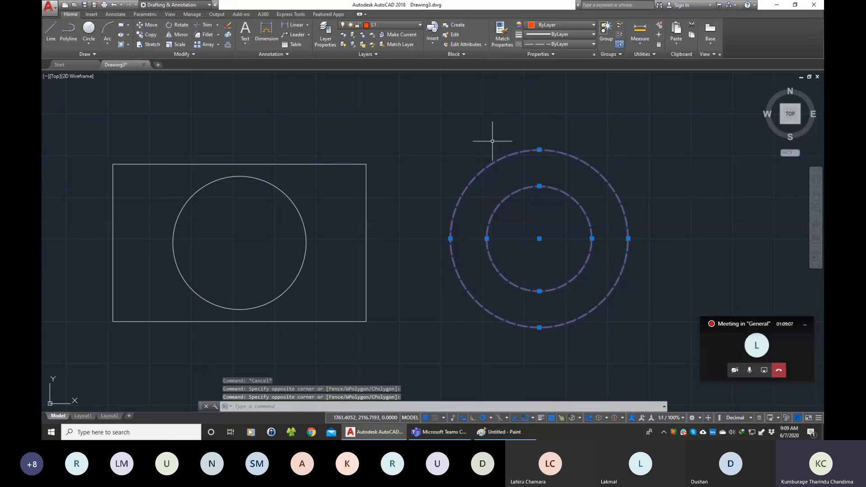
key("Escape")
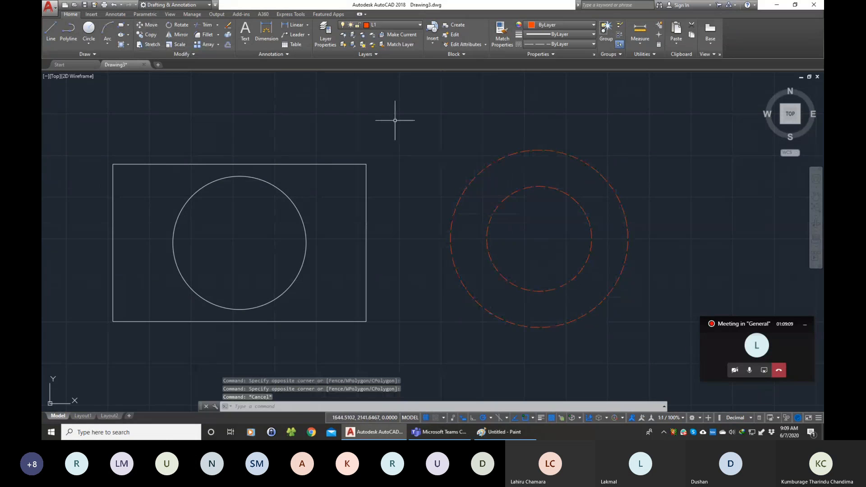
Make L1 the current layer.
left_click(91, 15)
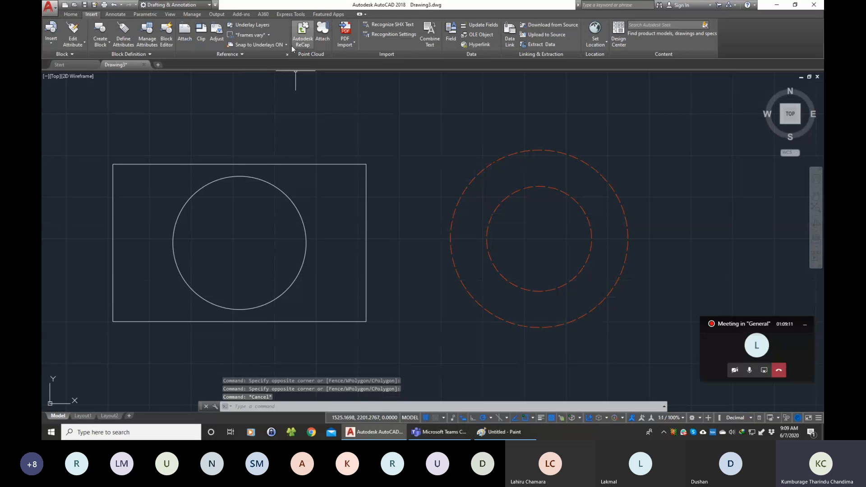
left_click(78, 14)
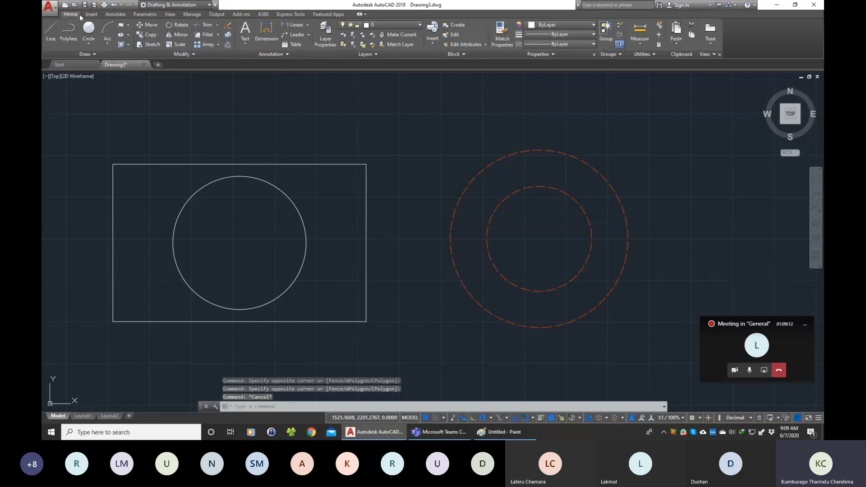
left_click(391, 25)
left_click(383, 55)
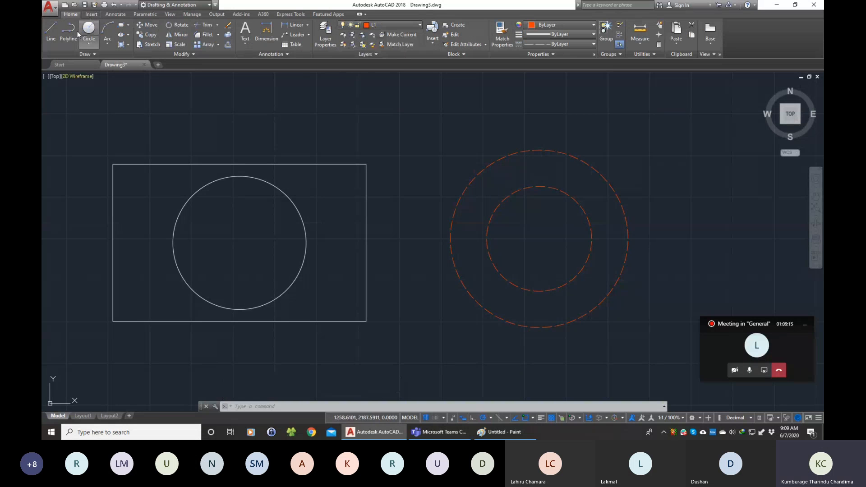
Define a block named B4 from the two concentric L1 circles, with their common center as base point.
left_click(92, 14)
left_click(100, 31)
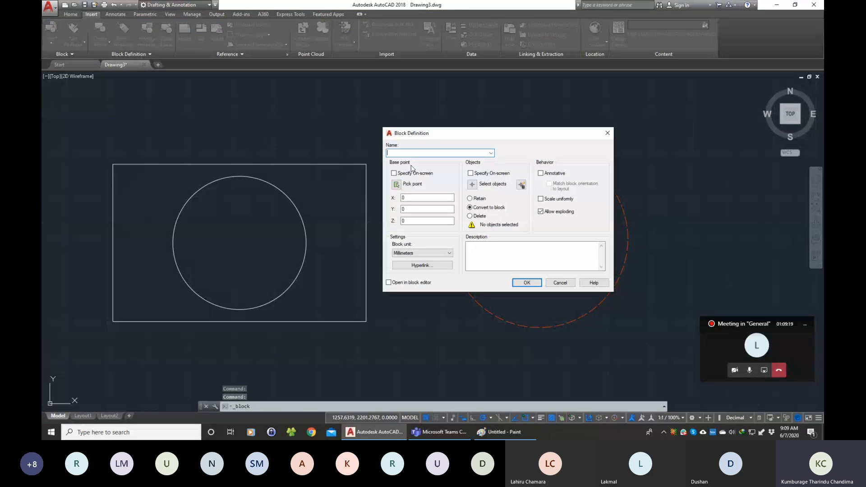
left_click(396, 184)
left_click(397, 189)
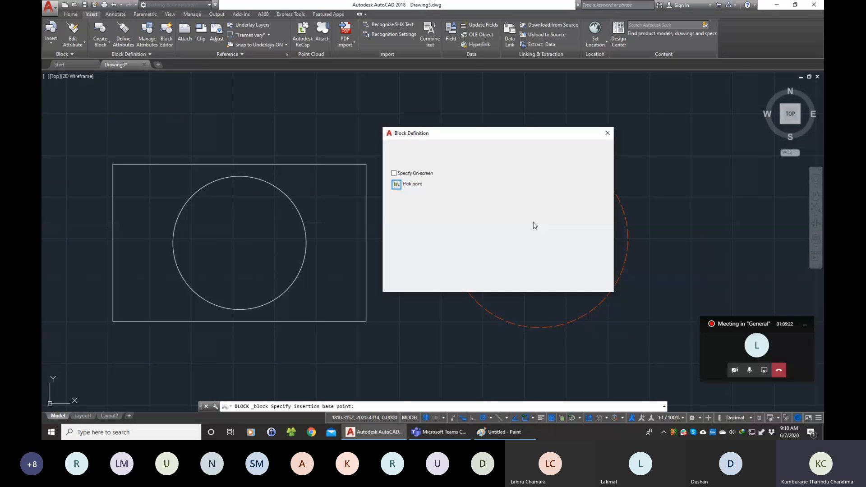
left_click(398, 186)
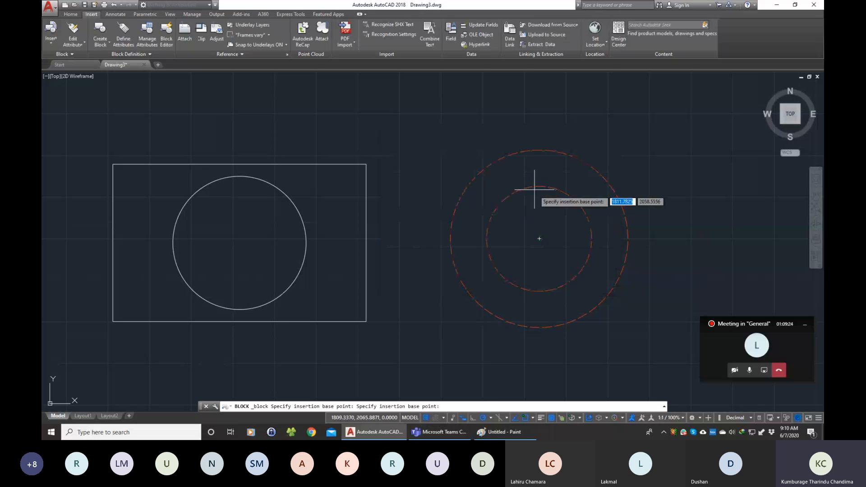
left_click(540, 238)
left_click(476, 185)
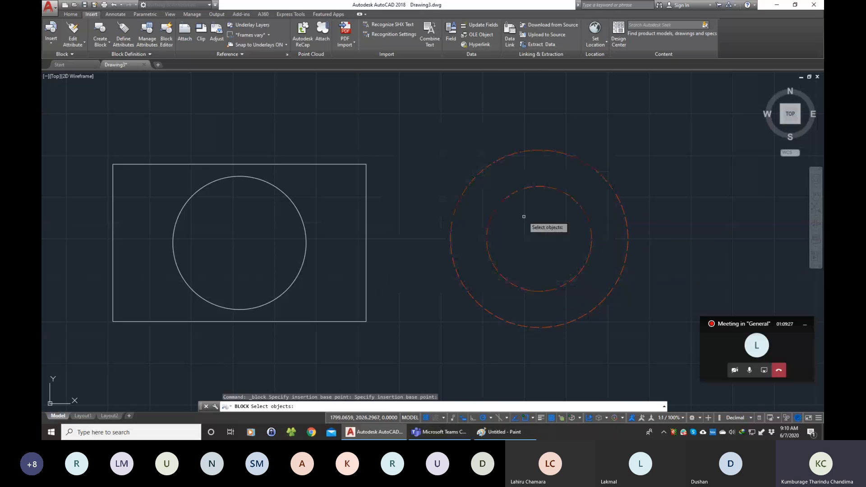
left_click(525, 217)
left_click(451, 142)
key("Return")
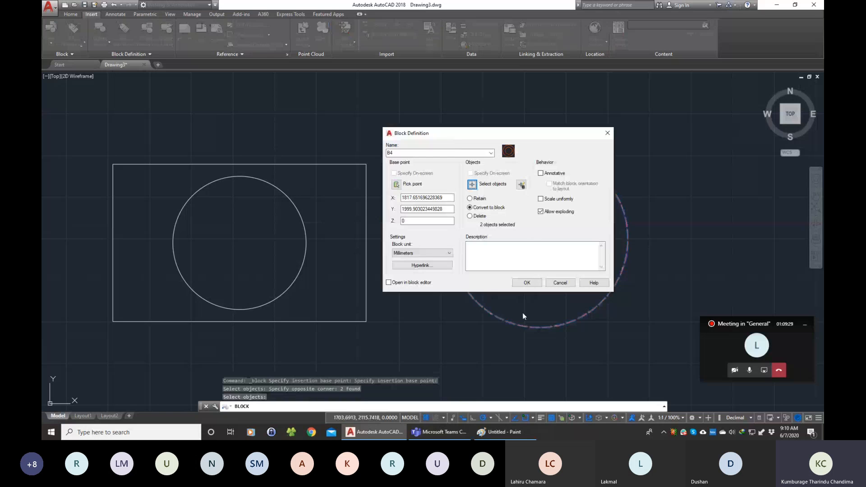
left_click(527, 283)
Make L2 the current layer and review the layer settings in the Layer Properties Manager.
scroll(524, 262, "down", 1)
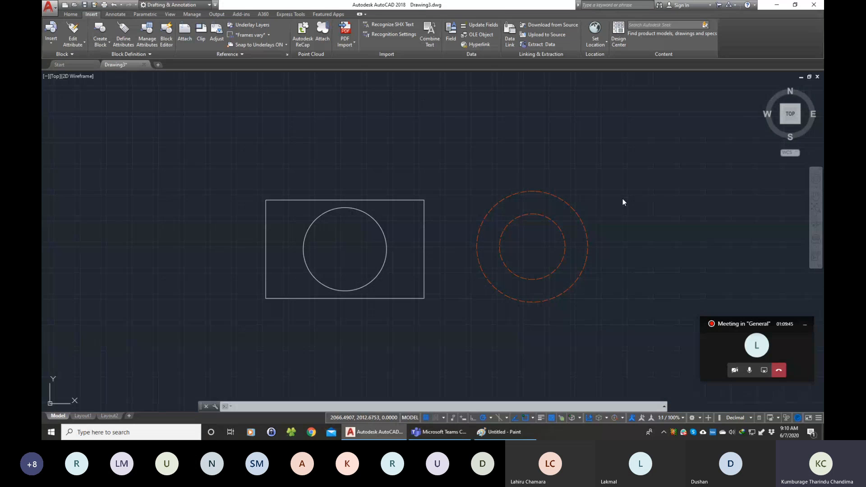
left_click(71, 14)
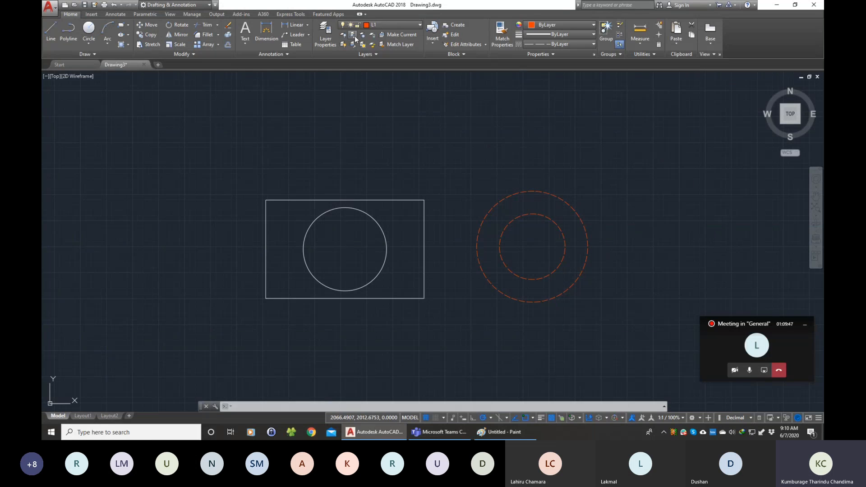
left_click(406, 25)
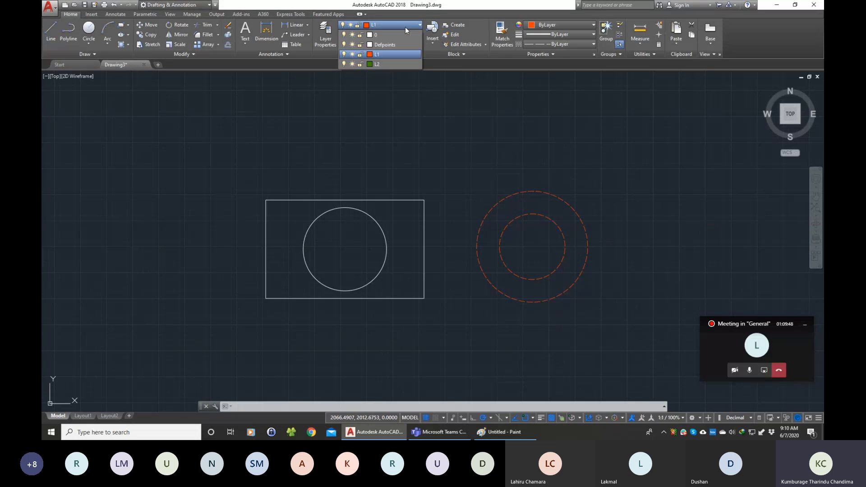
left_click(378, 65)
left_click(323, 35)
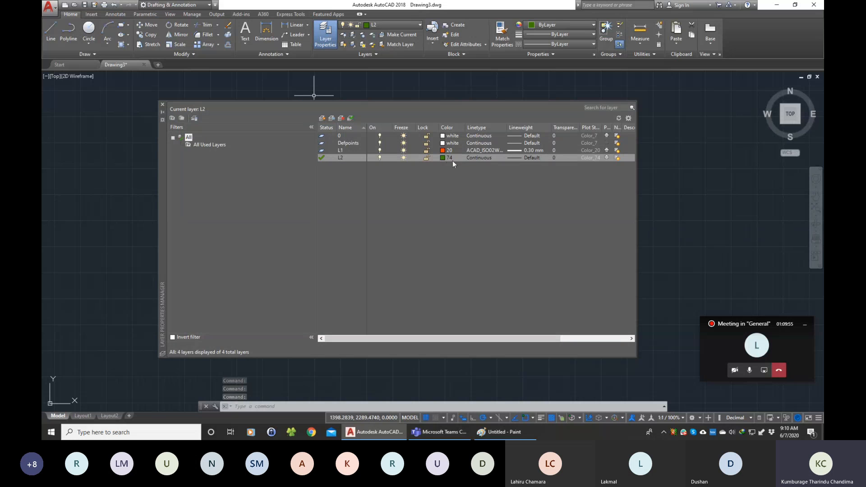
left_click(163, 104)
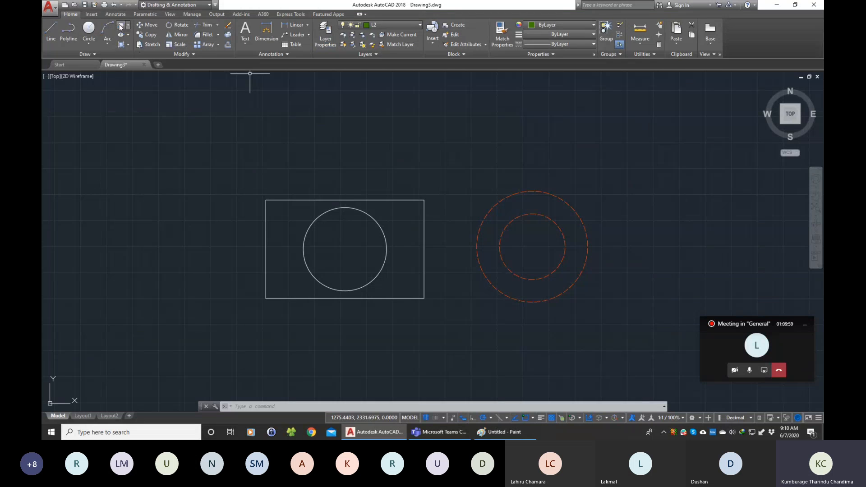
Insert a copy of block B4 to the right of the existing concentric circles.
left_click(94, 14)
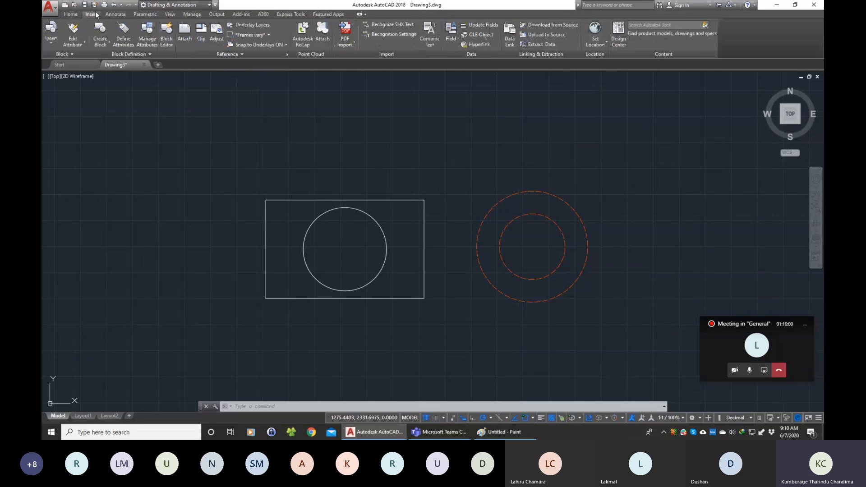
left_click(53, 42)
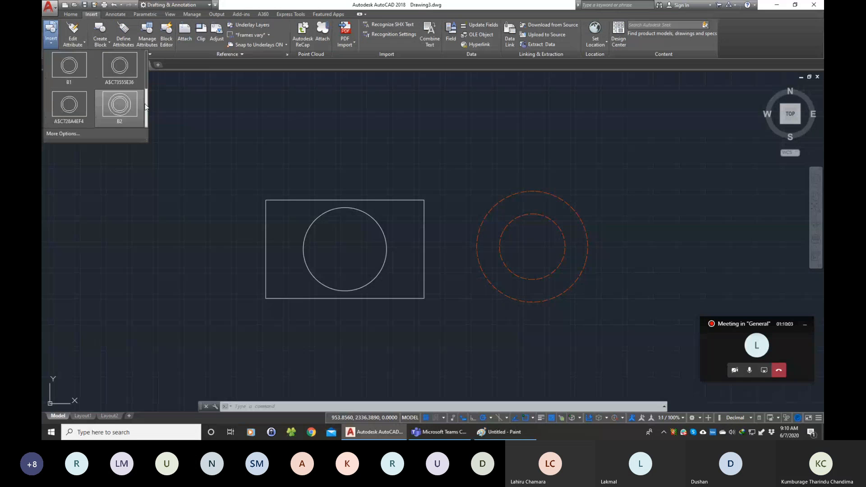
scroll(145, 107, "down", 1)
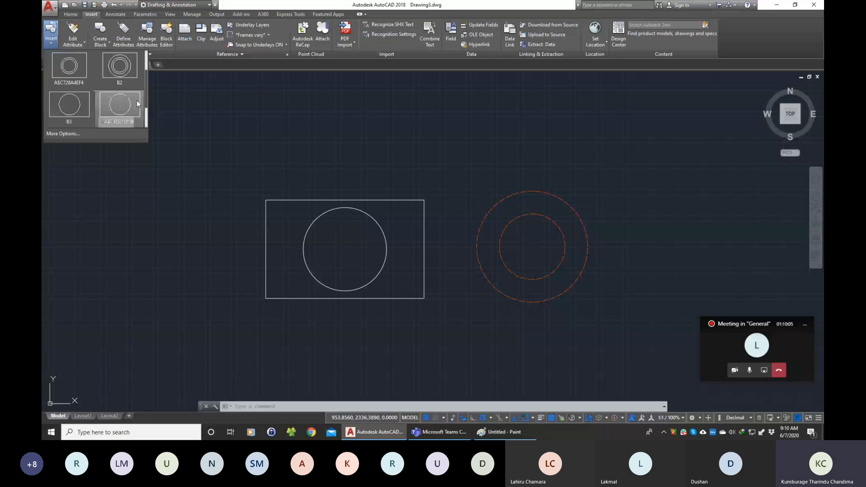
scroll(104, 120, "down", 1)
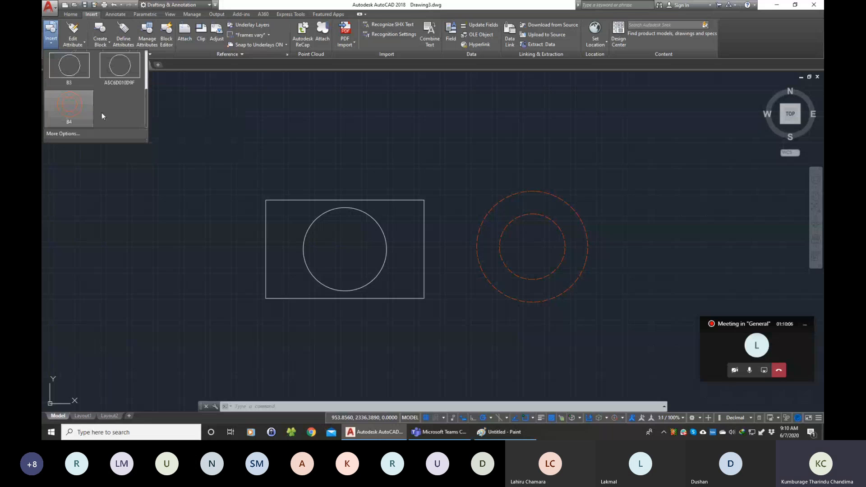
left_click(74, 105)
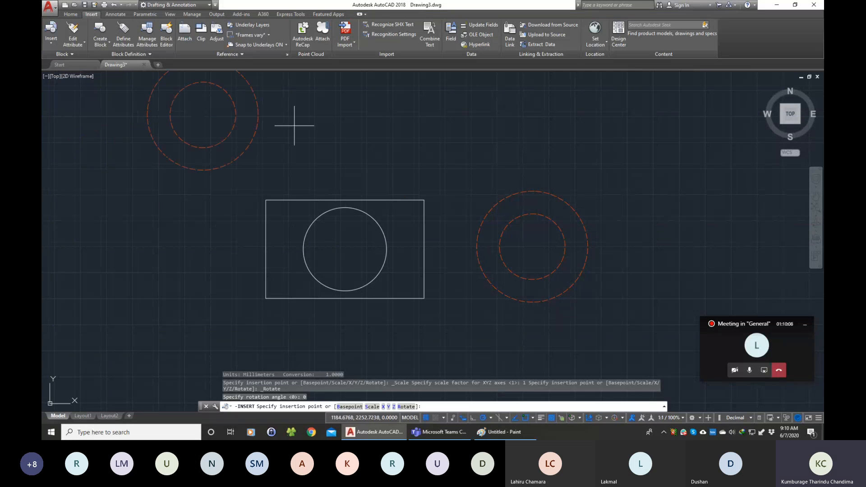
left_click(676, 242)
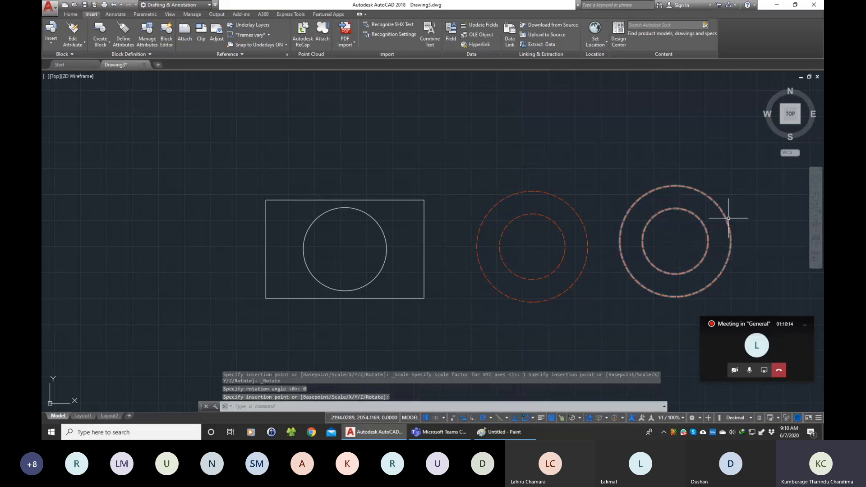
Insert a copy of block B3 in the free space to the right of the inserted B4 block.
left_click(70, 15)
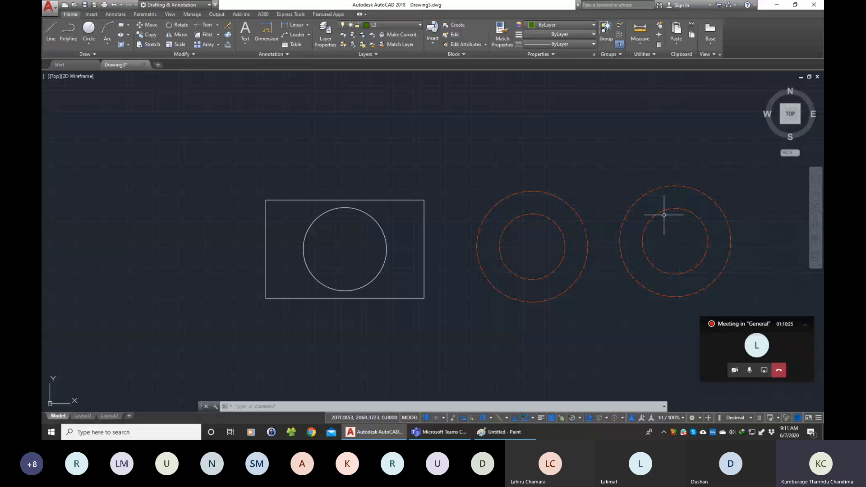
left_click(389, 23)
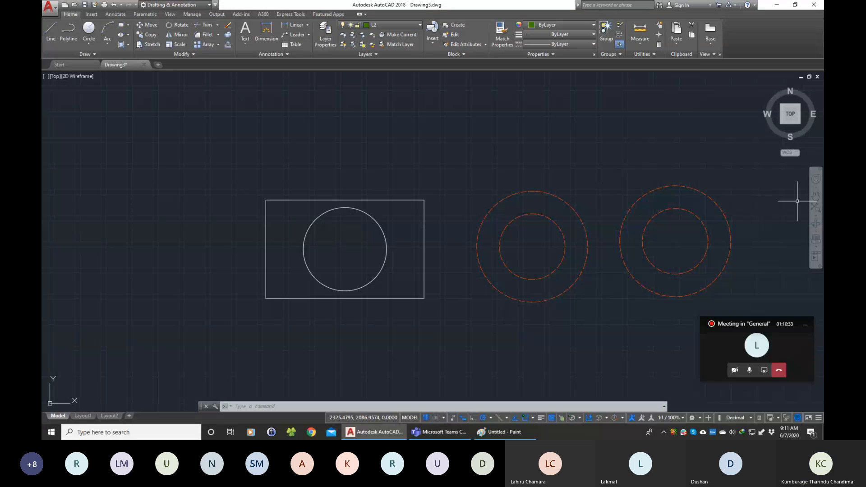
left_click(816, 195)
left_click_drag(706, 223, 538, 212)
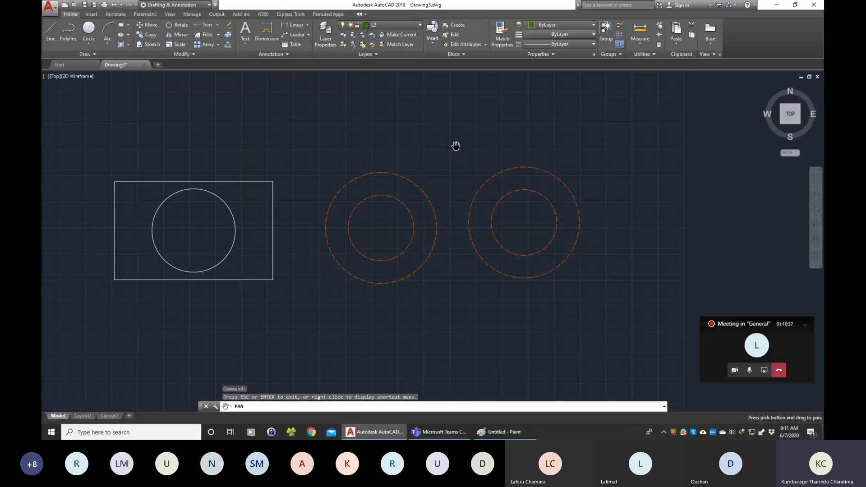
left_click(92, 14)
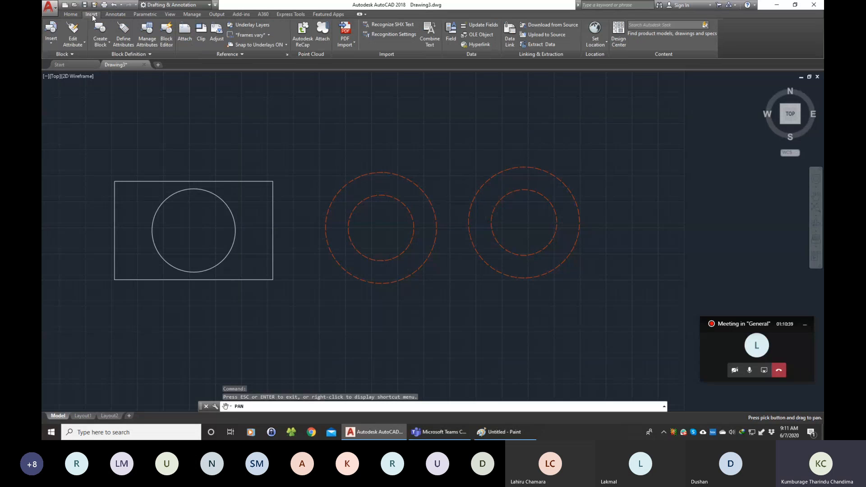
left_click(56, 47)
scroll(104, 103, "down", 2)
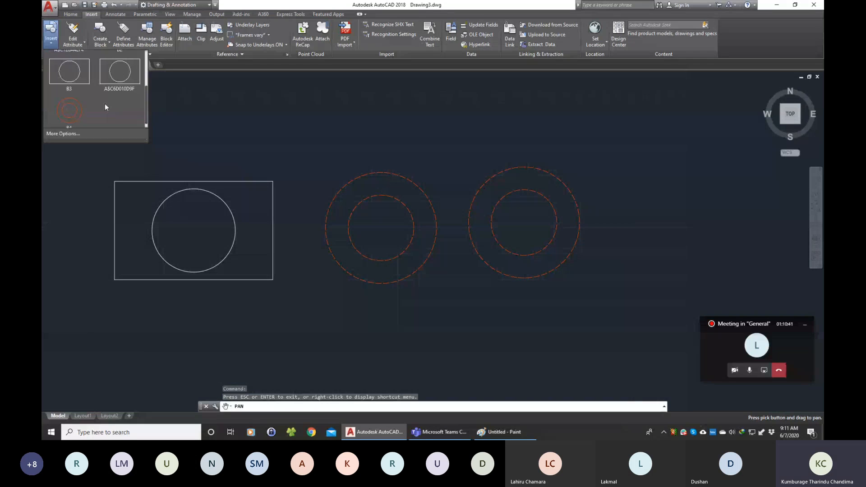
scroll(105, 108, "up", 1)
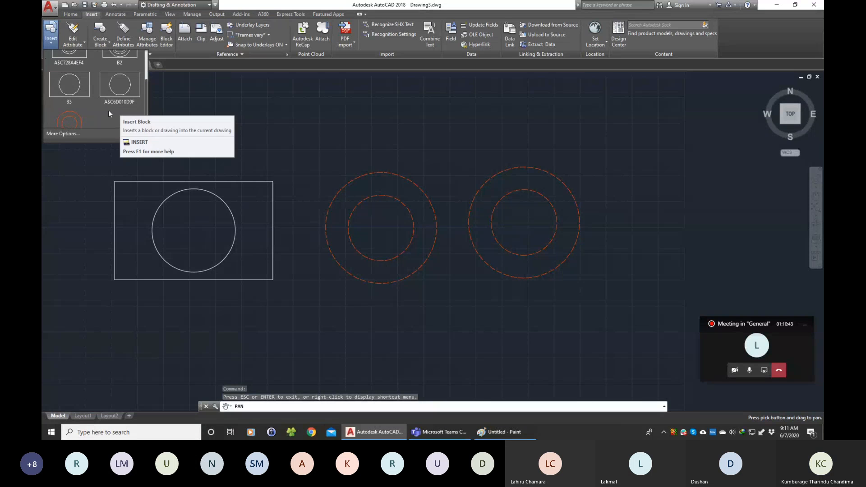
left_click(75, 72)
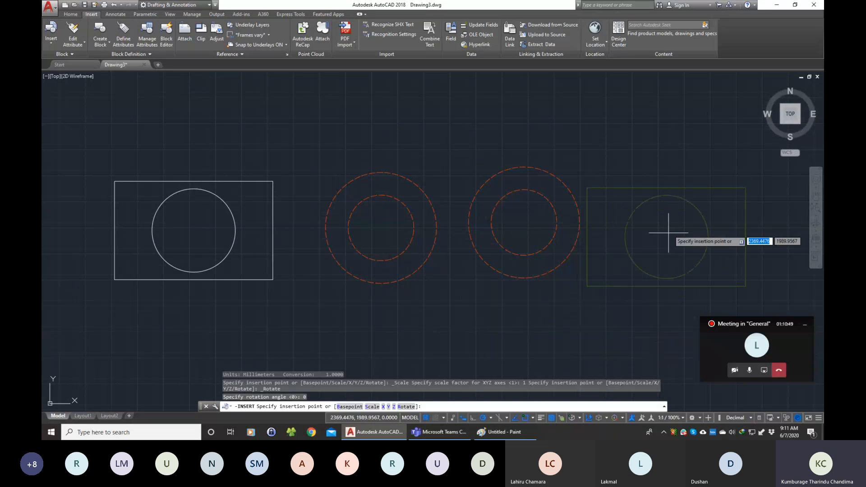
left_click(690, 229)
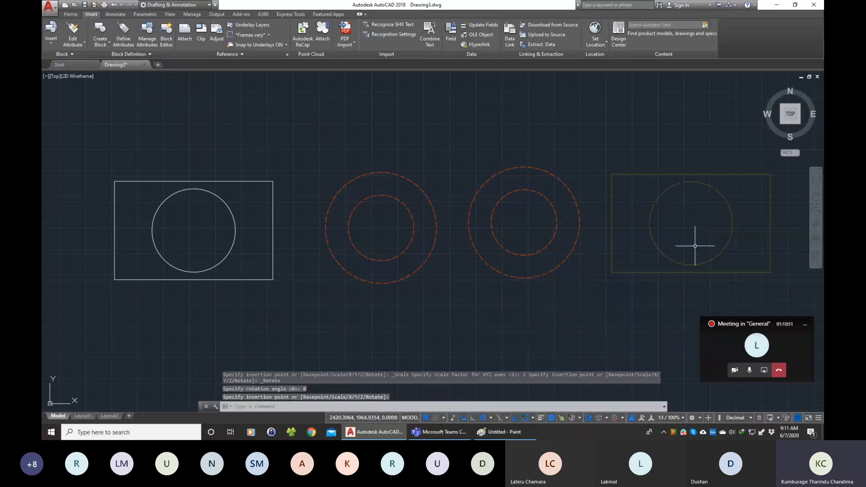
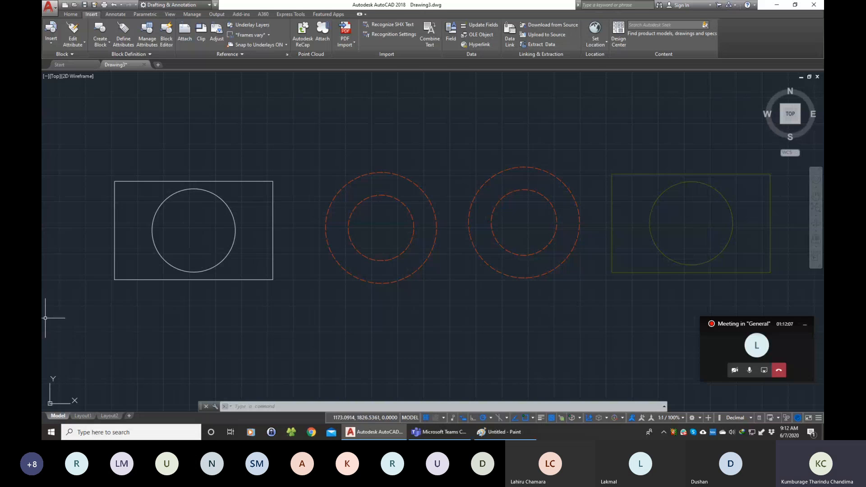
left_click(141, 149)
left_click(142, 148)
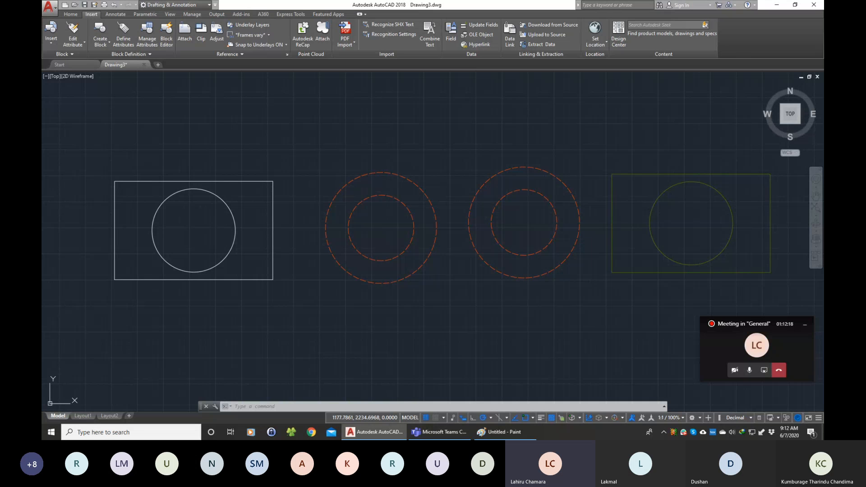
left_click(94, 134)
left_click(108, 152)
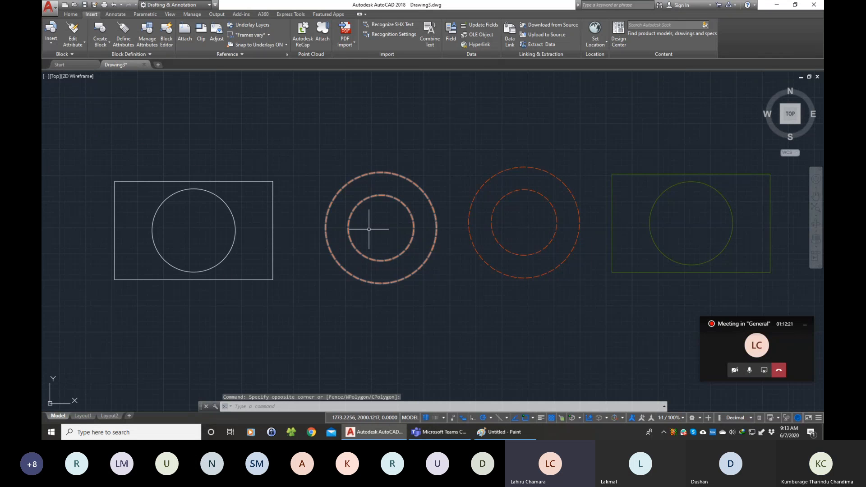
scroll(427, 240, "down", 2)
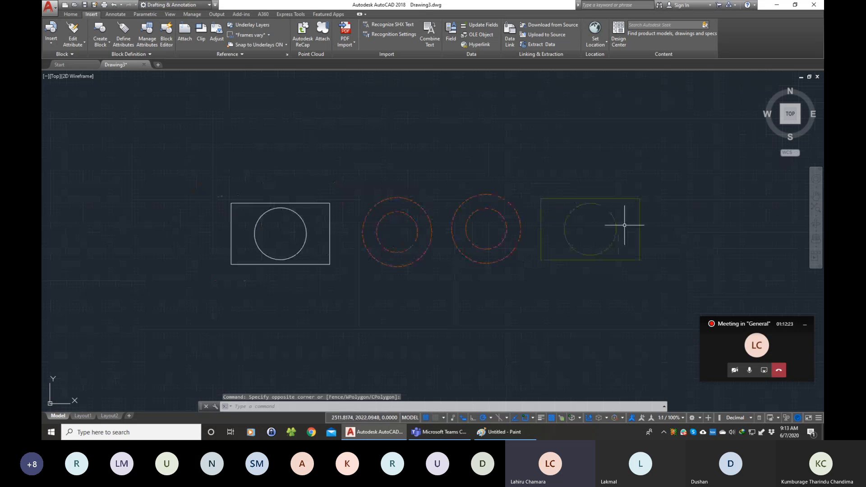
left_click(669, 272)
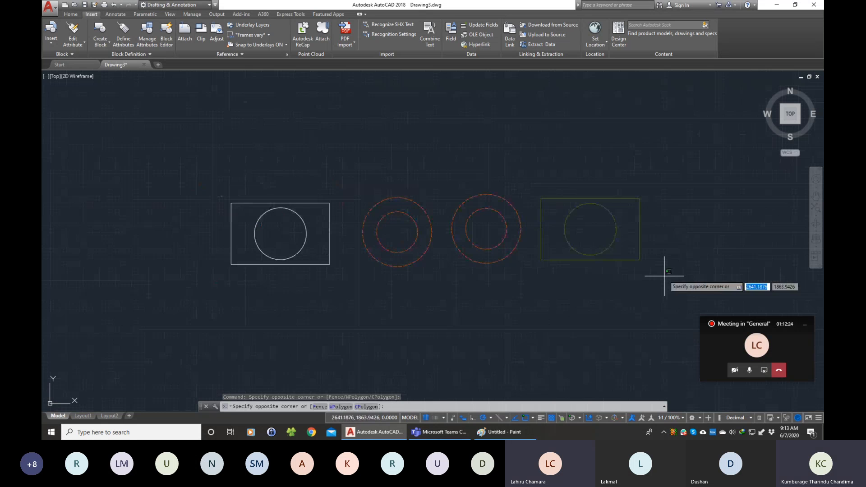
left_click(194, 144)
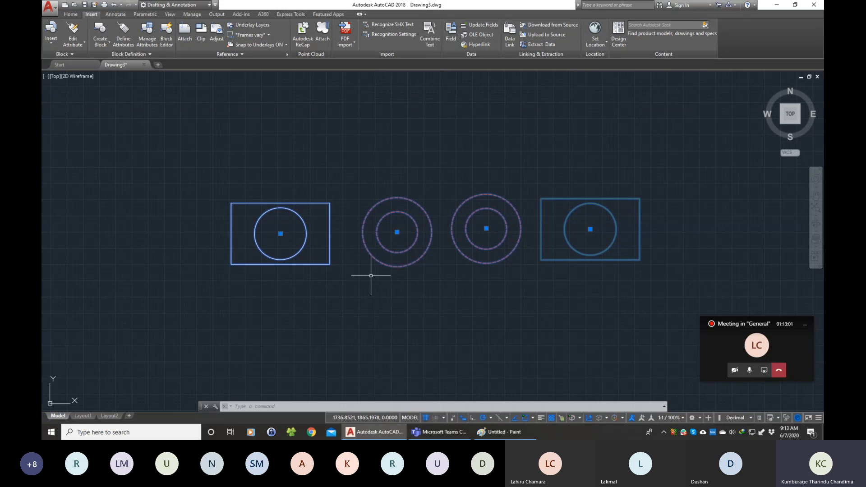
Review the color, linetype and lineweight settings of layers L1 and L2 in the Layer Properties Manager.
left_click(70, 14)
left_click(326, 32)
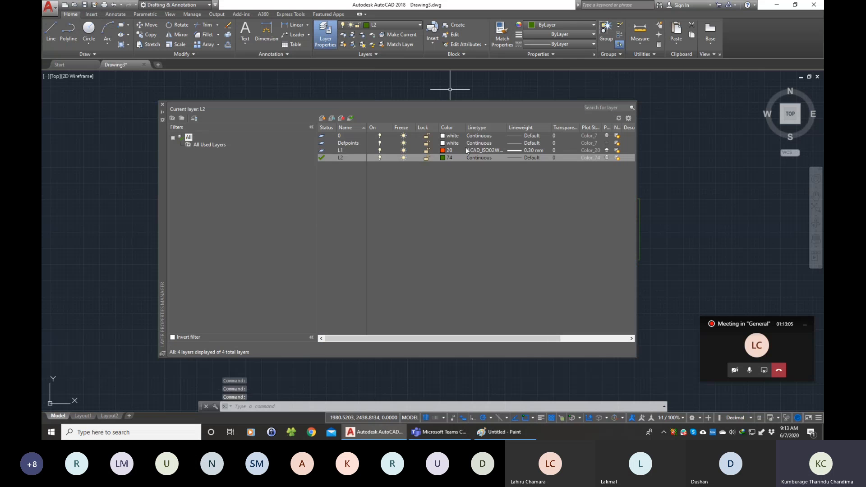
left_click(346, 144)
left_click(345, 150)
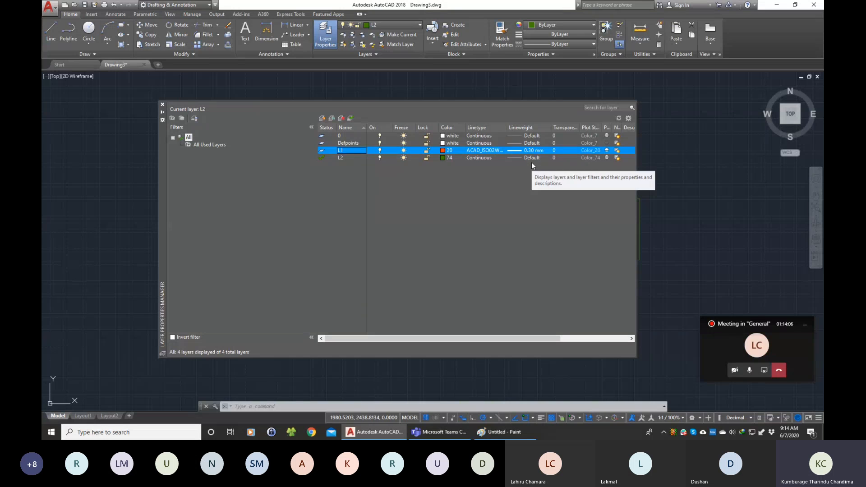
left_click(162, 105)
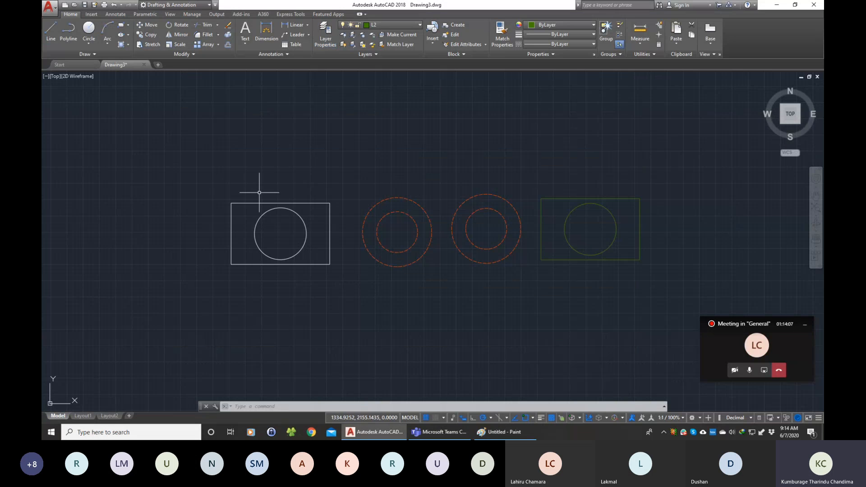
Erase all four block insertions from the drawing, leaving model space empty.
left_click(209, 178)
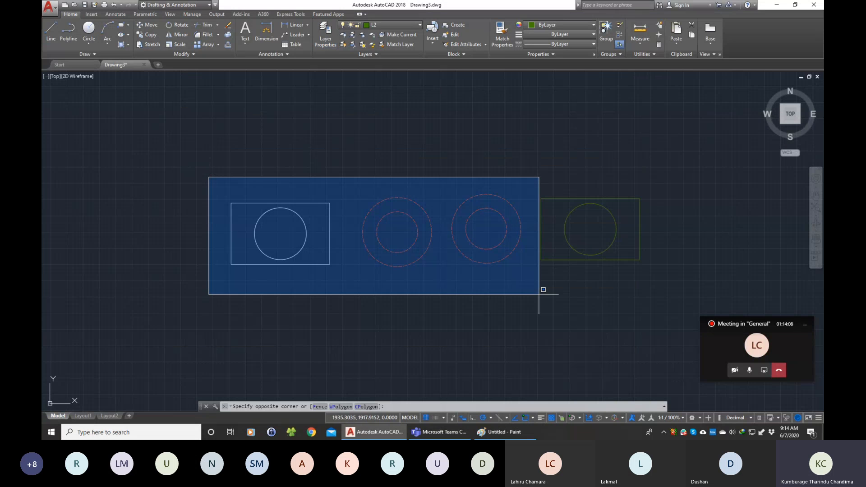
left_click(689, 287)
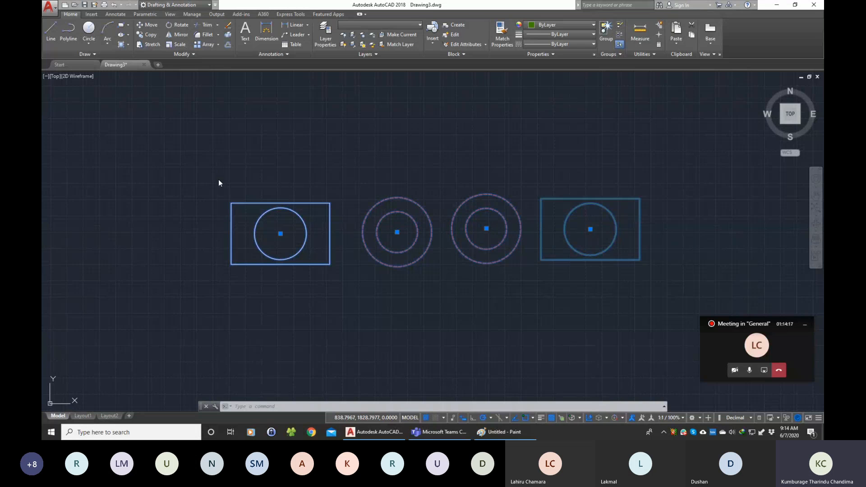
key("Escape")
key("Escape")
mouse_move(203, 174)
left_mouse_down()
mouse_move(644, 300)
mouse_move(689, 227)
left_mouse_up()
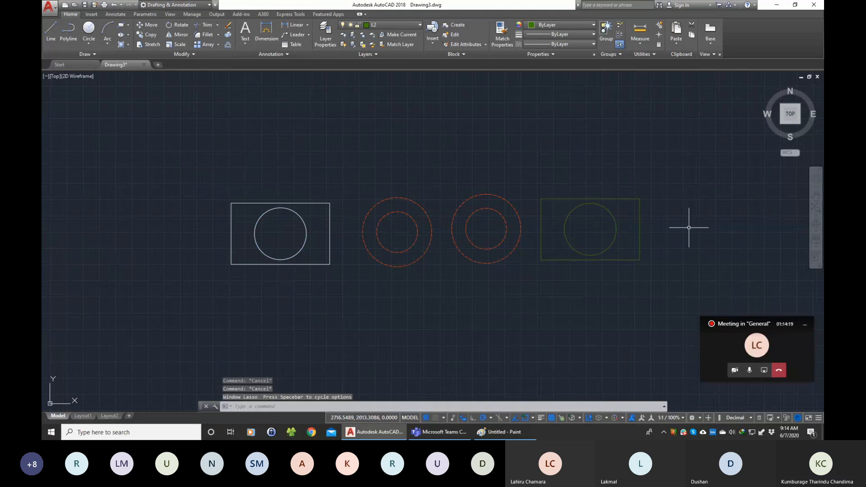
key("Escape")
left_click(267, 176)
key("Escape")
left_click(185, 157)
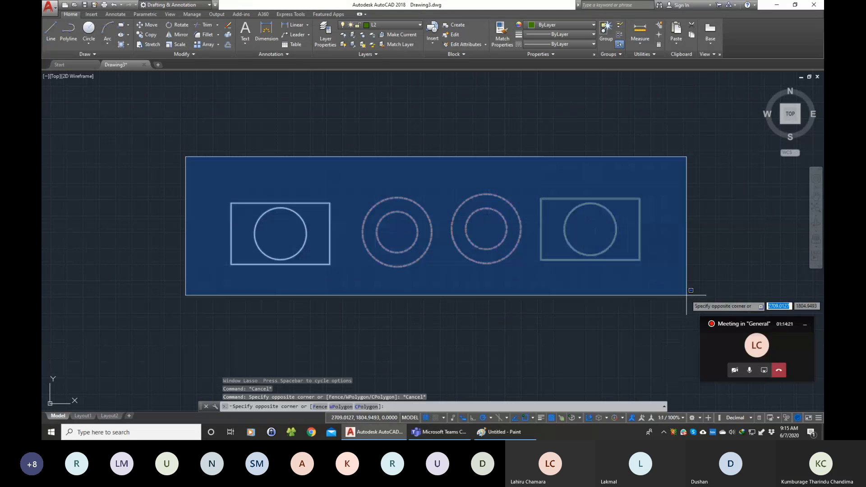
left_click(690, 290)
key("Delete")
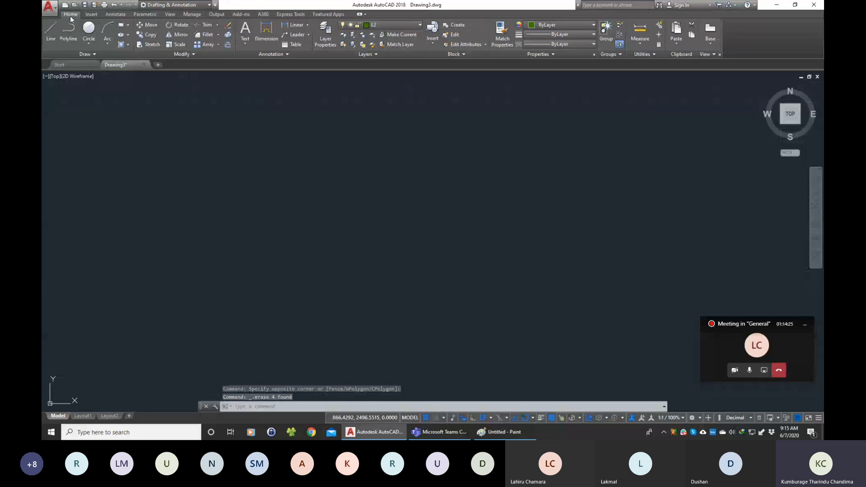
Place the single-line text "AutoCAD" on layer L2 with a height of 2.5 and a rotation of 0.
left_click(246, 42)
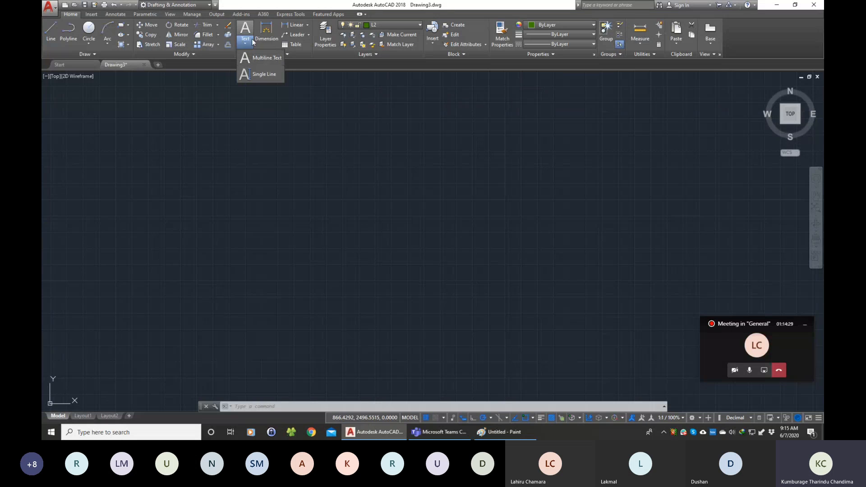
left_click(255, 75)
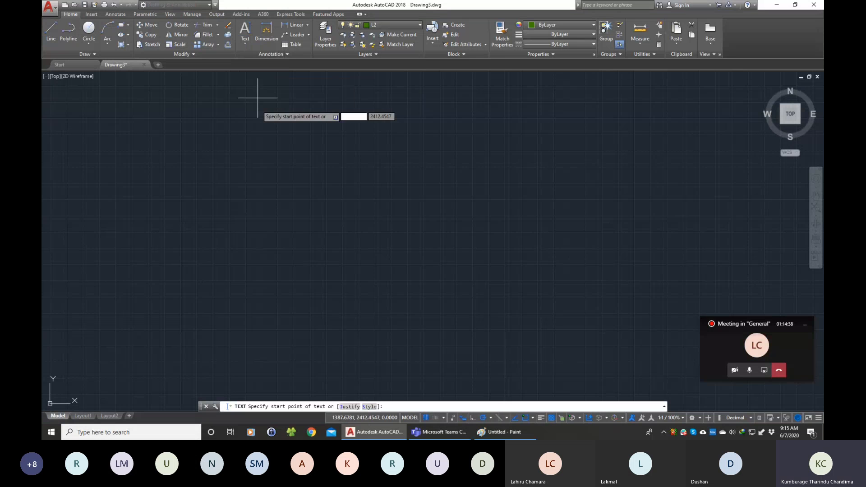
left_click(201, 153)
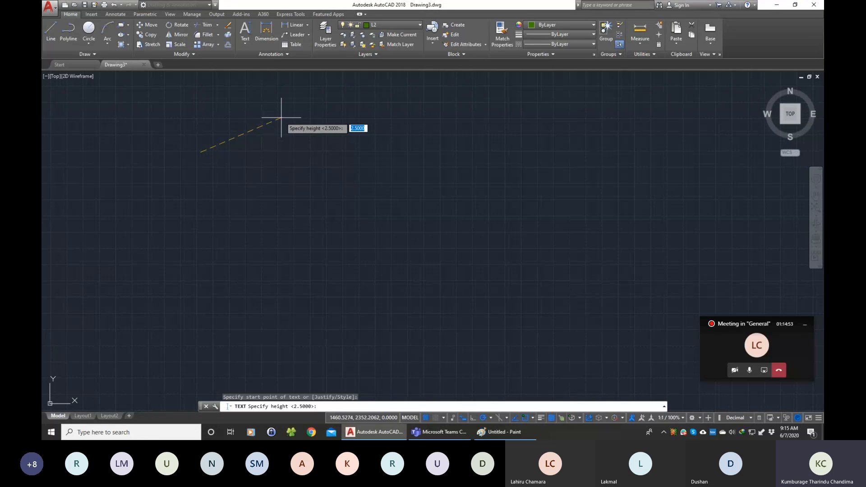
key("Return")
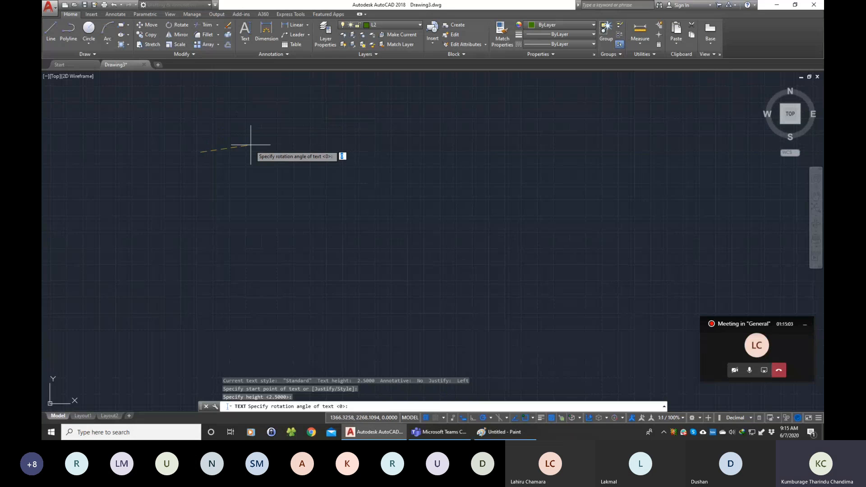
key("Return")
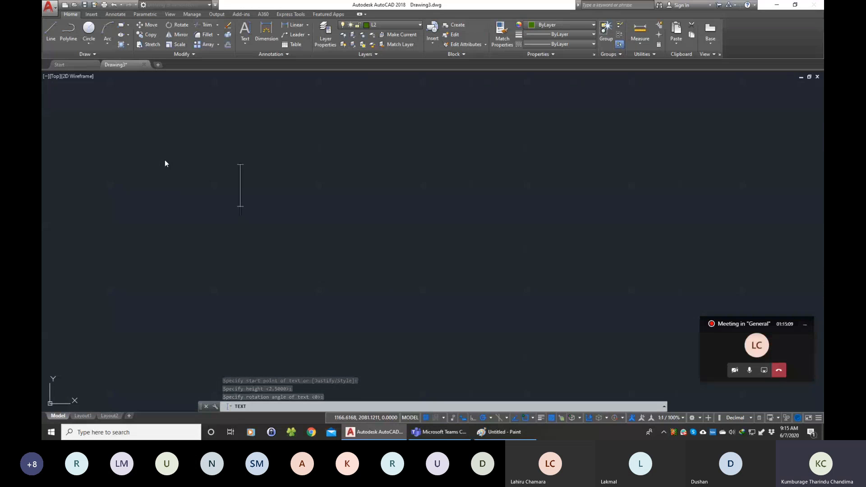
type("Aut")
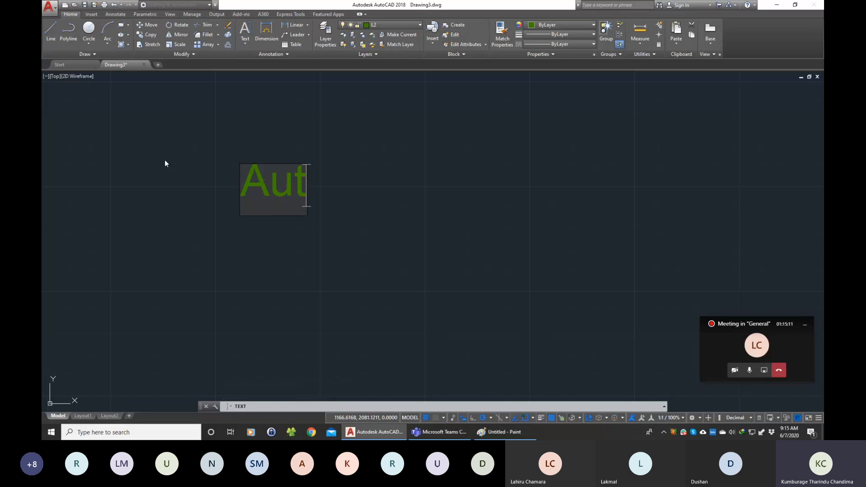
type("oCAD")
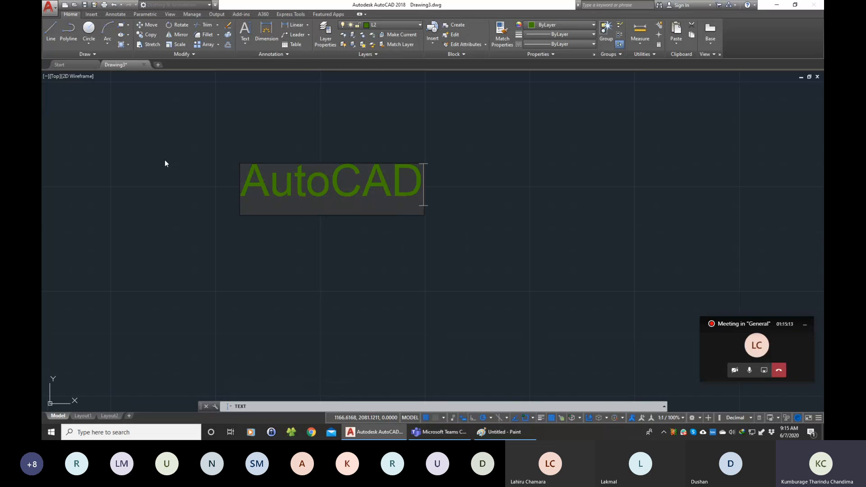
left_click(165, 162)
key("Return")
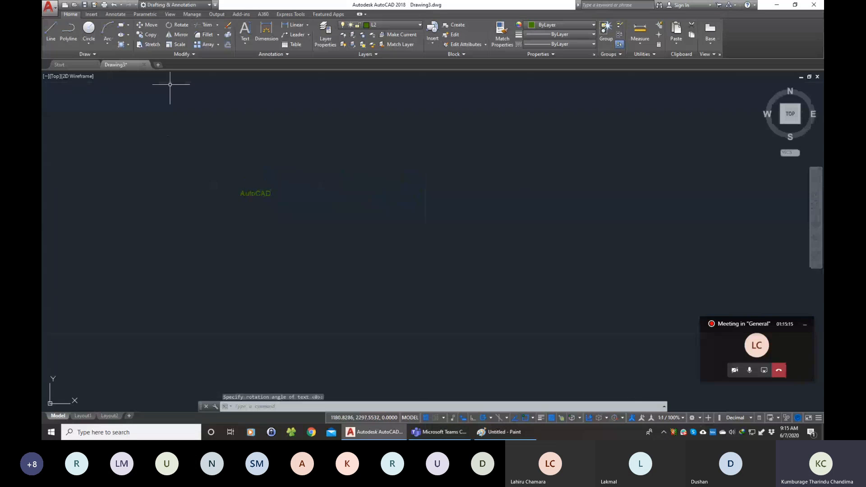
Return to Drawing3 after a brief look at the Start page and erase the green "AutoCAD" text.
left_click(77, 64)
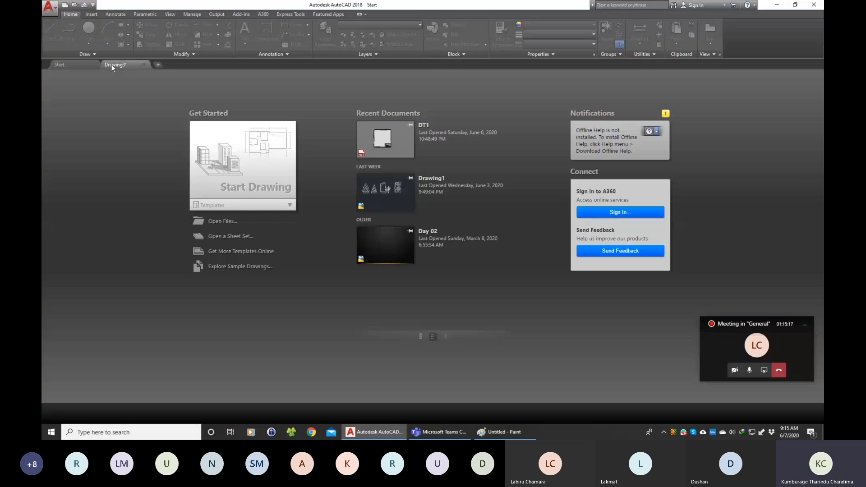
left_click(112, 64)
left_click(273, 201)
left_click(253, 187)
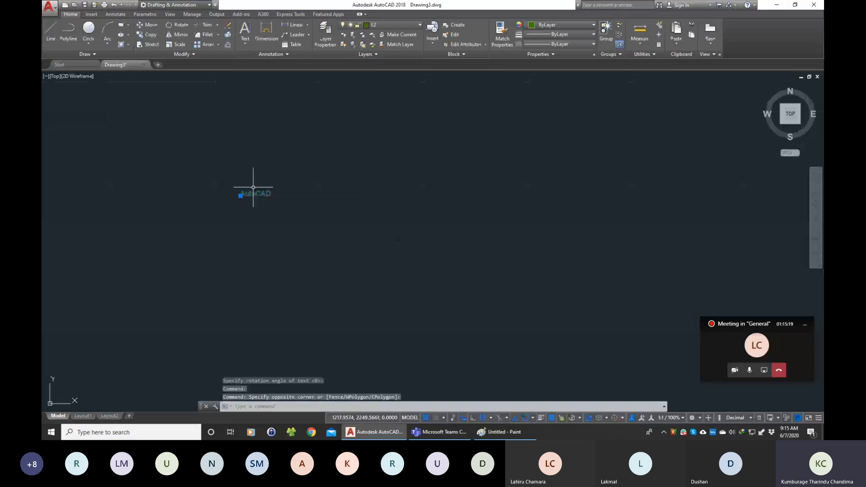
key("Delete")
Make layer 0 current and place the single-line text "AutoCAD" with a height of 2.5 and a rotation of 0.
left_click(382, 26)
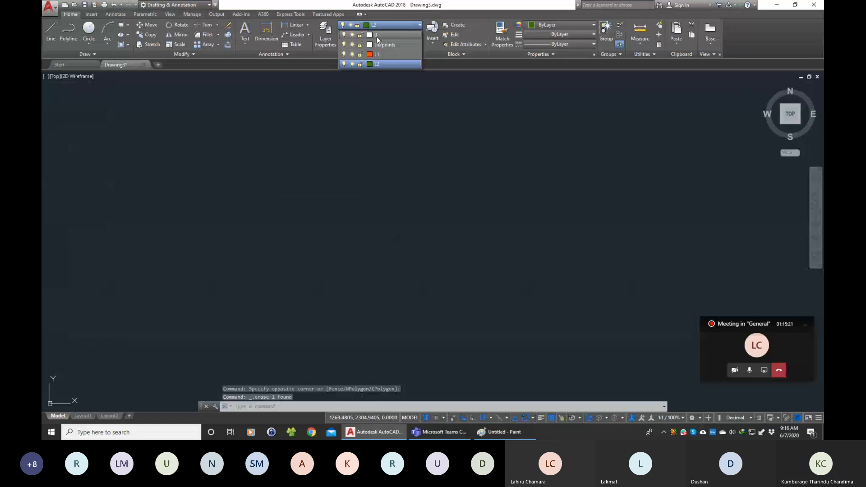
left_click(377, 35)
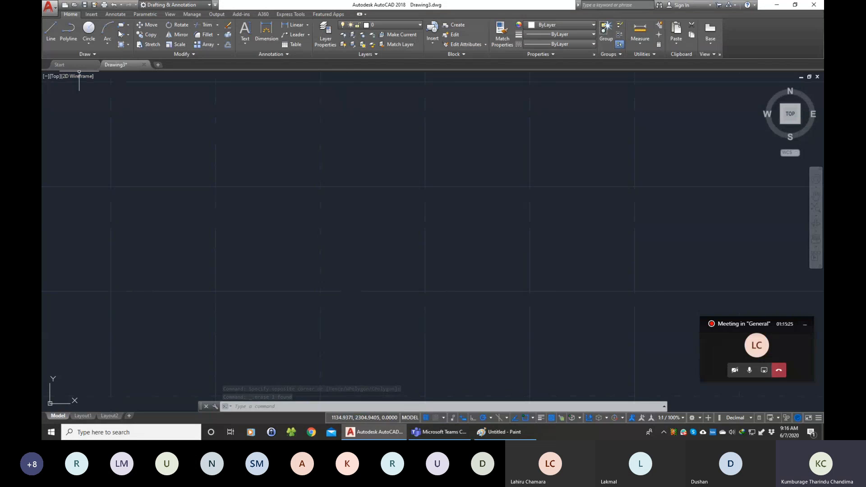
left_click(245, 42)
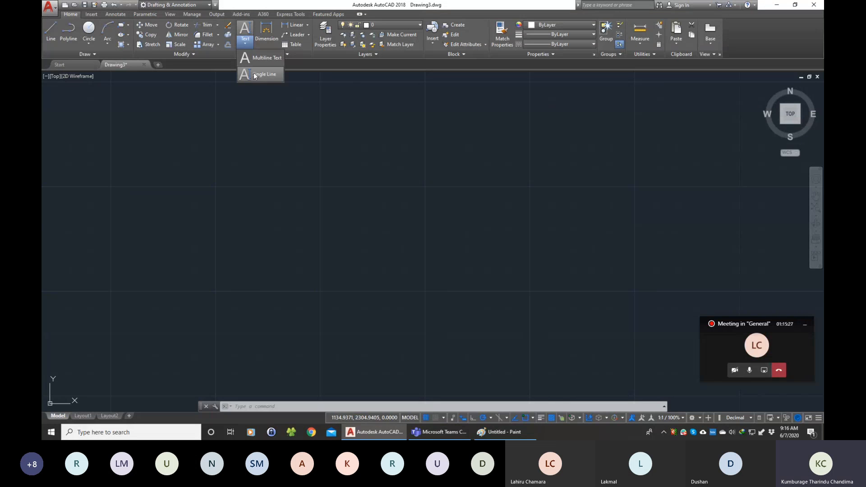
left_click(255, 76)
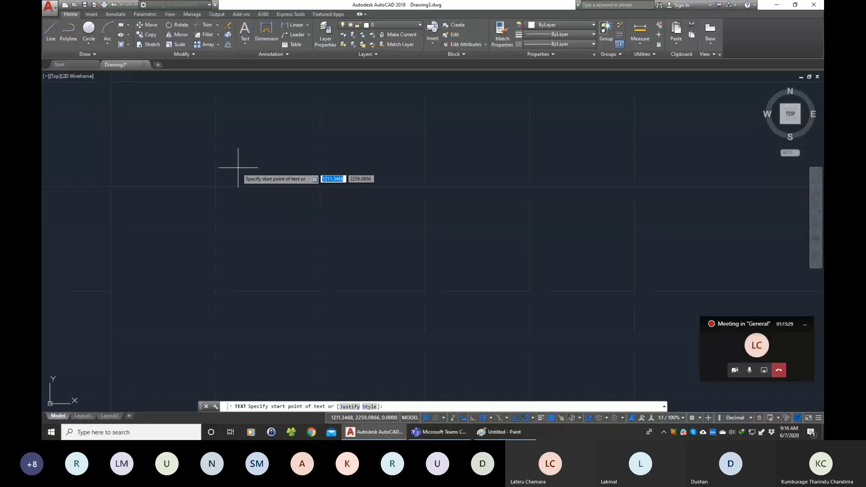
left_click(217, 179)
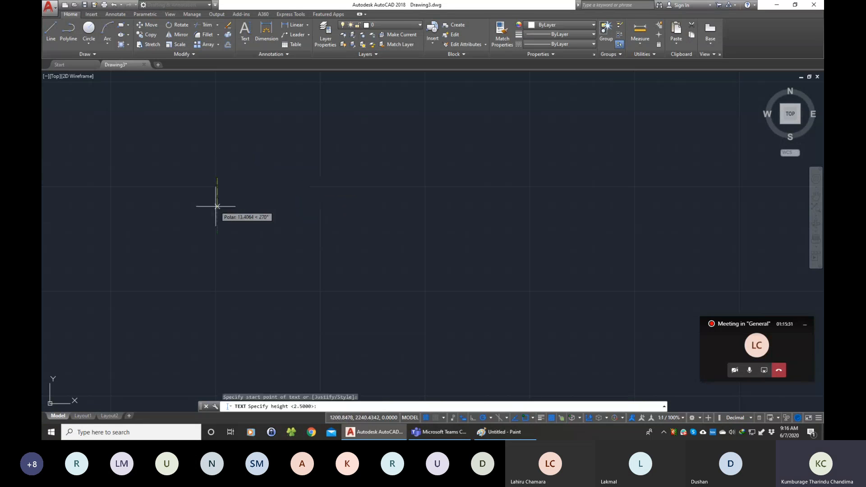
key("Return")
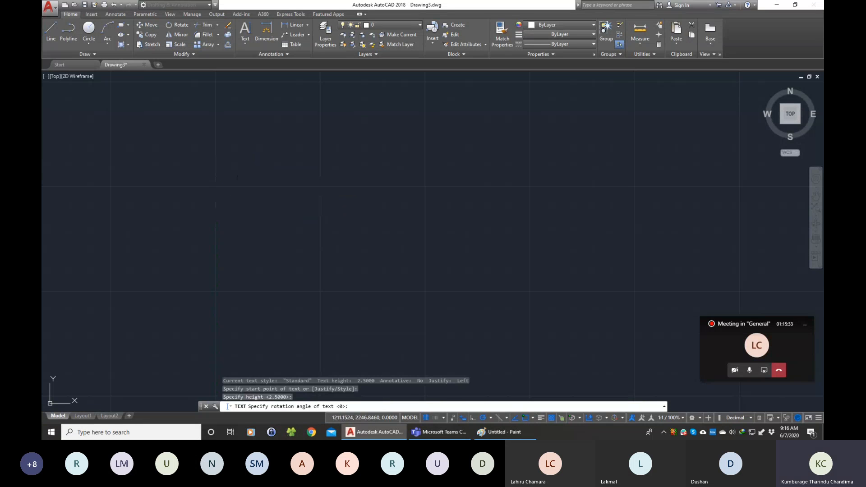
key("Return")
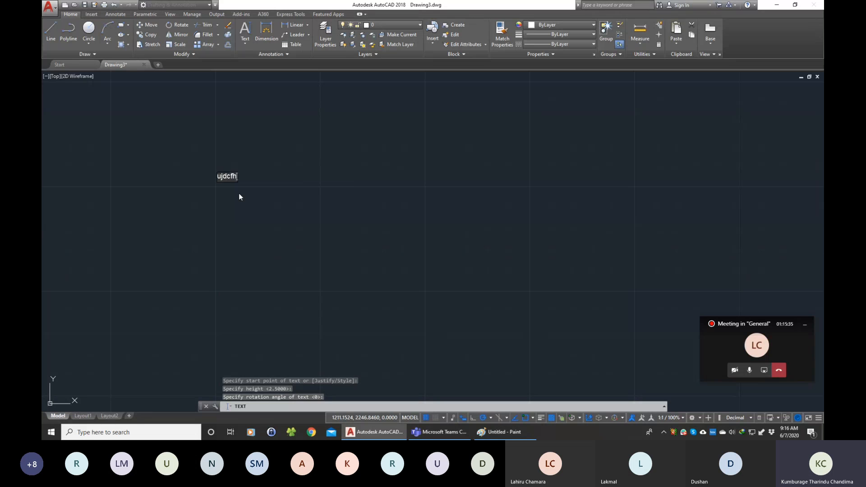
type("u")
key("BackSpace")
type("A")
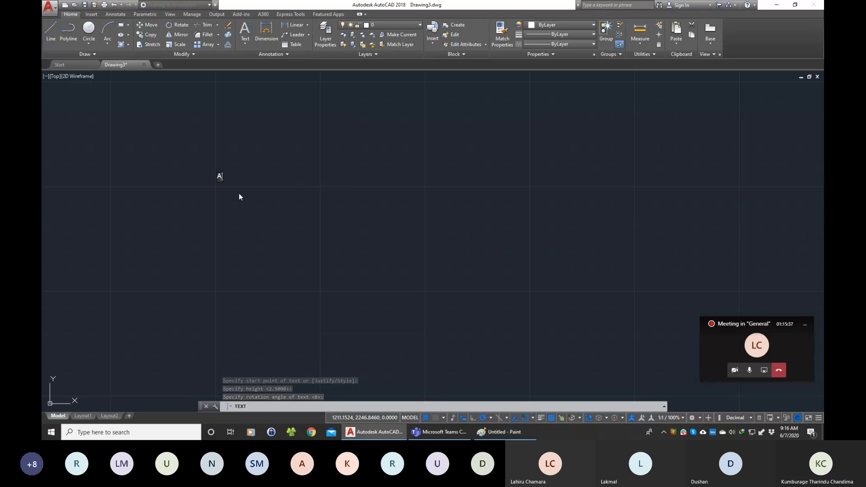
type("utoCAD")
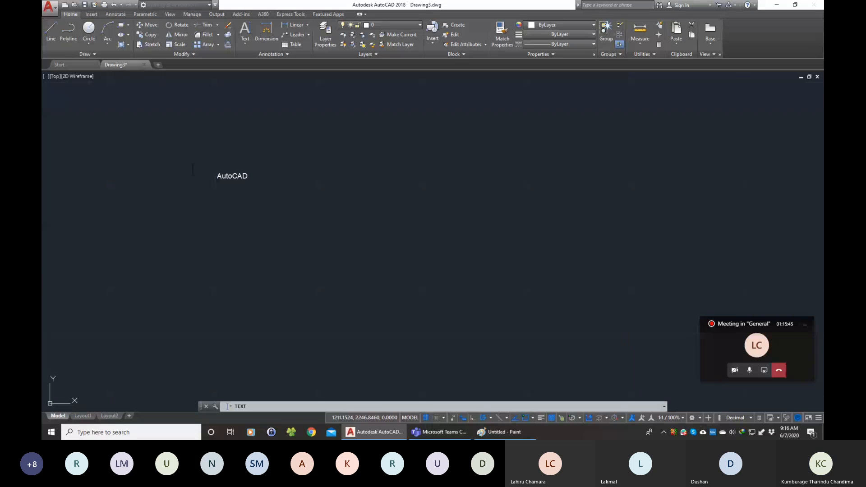
Start a second drawing from one of the templates listed on the Start page.
left_click(83, 64)
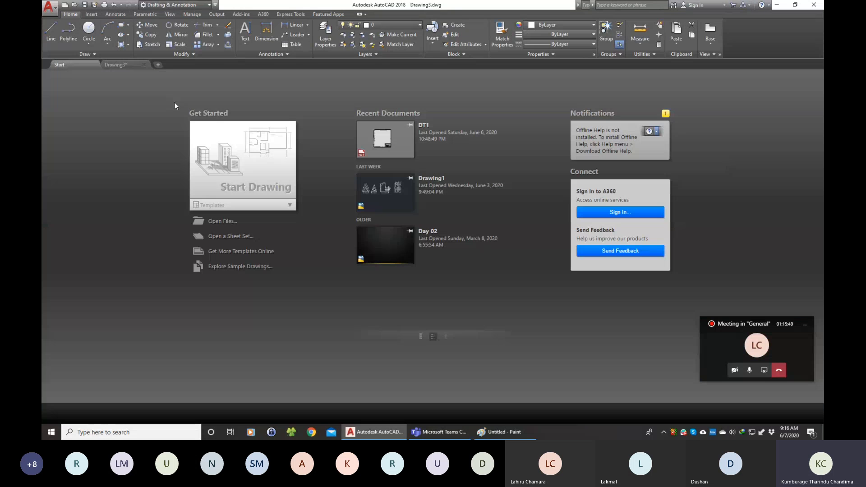
left_click(289, 206)
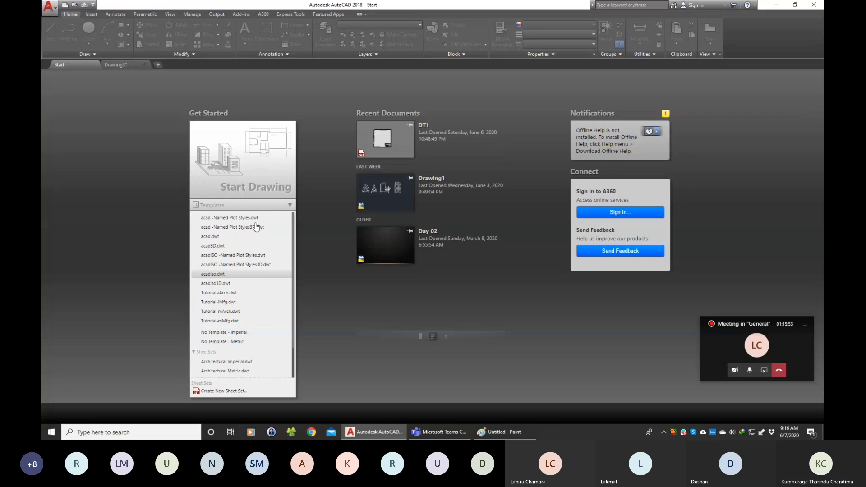
left_click(213, 274)
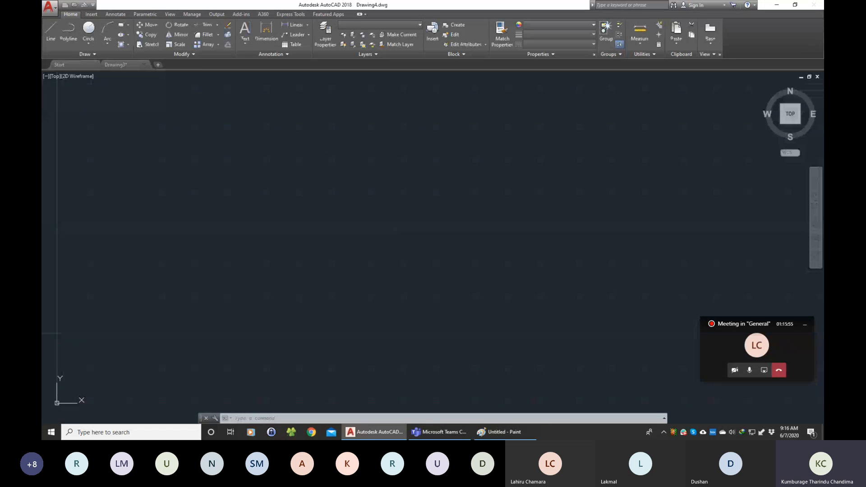
Place the single-line text "def" in the new drawing with a height of 0.2 and a rotation of 0.
left_click(248, 43)
left_click(264, 74)
left_click(242, 229)
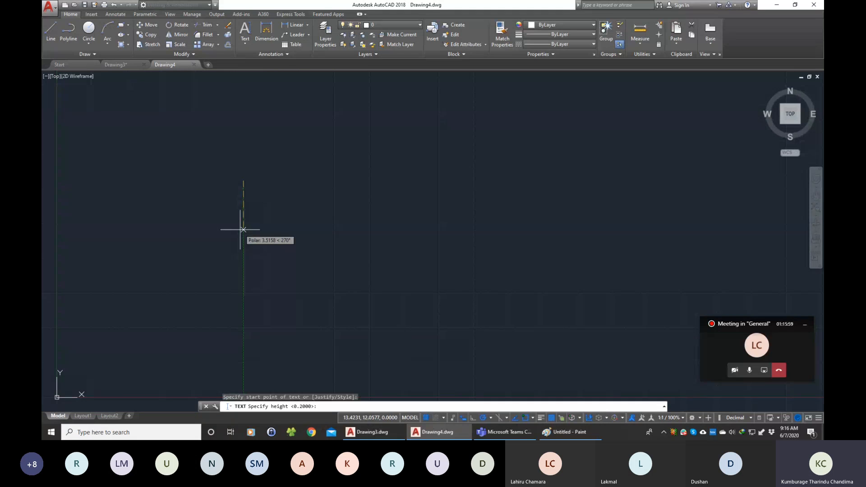
key("Return")
key("Return")
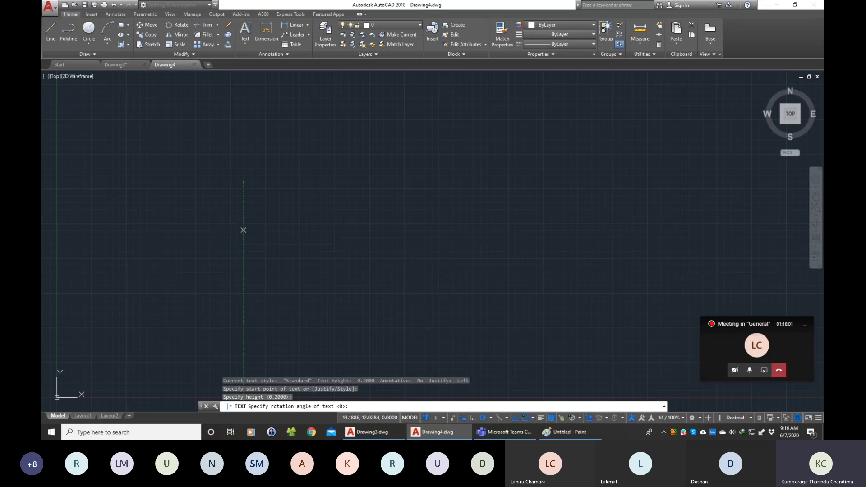
type("def")
key("Return")
key("Return")
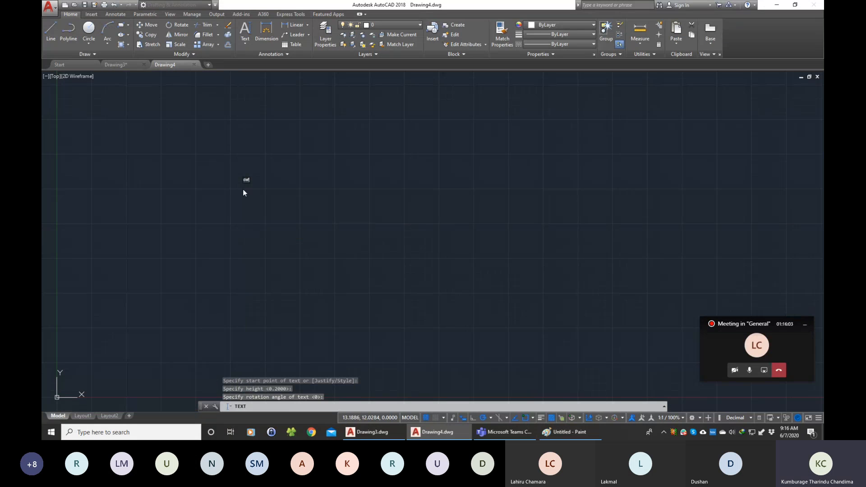
scroll(272, 155, "up", 6)
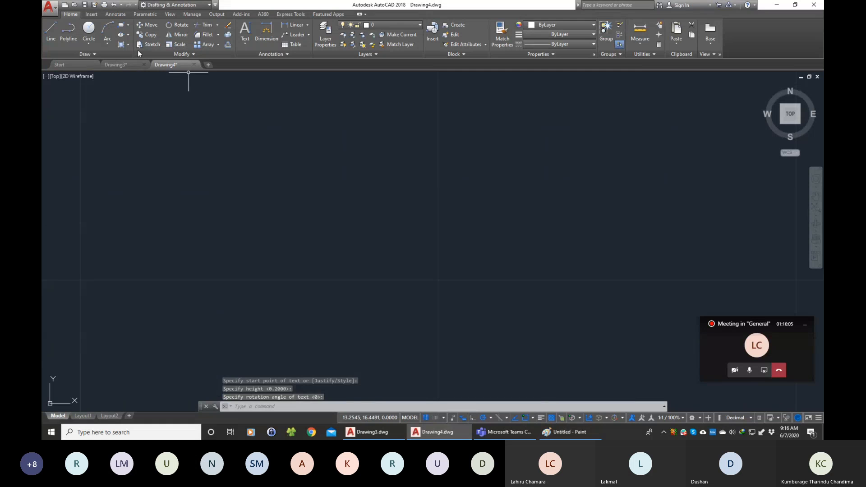
Return to Drawing3, select the "AutoCAD" text and view the available text styles without changing the current one.
left_click(121, 64)
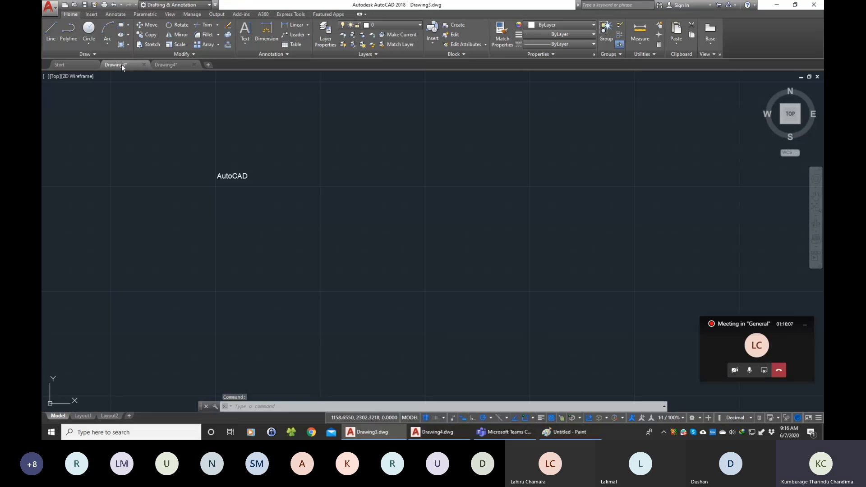
scroll(222, 164, "up", 2)
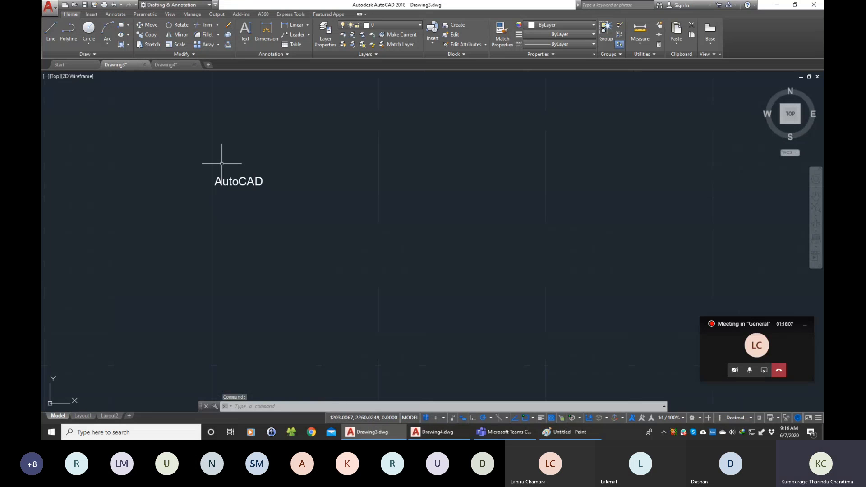
scroll(222, 163, "up", 1)
left_click(91, 14)
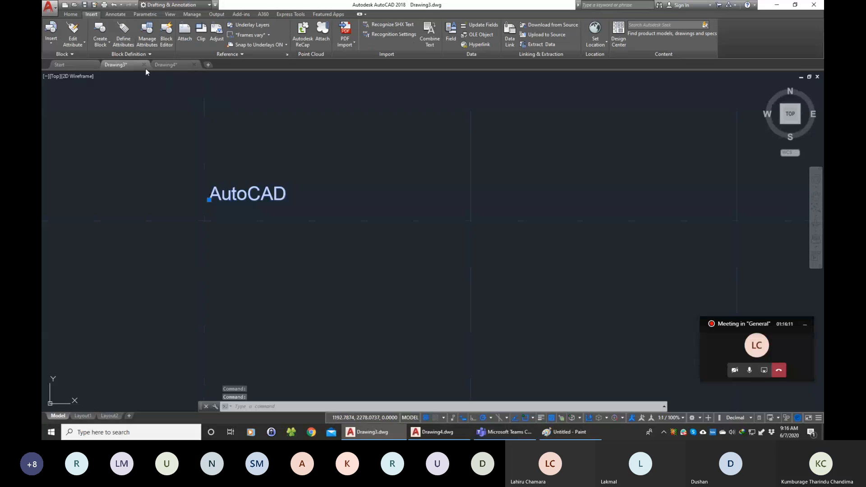
left_click(118, 15)
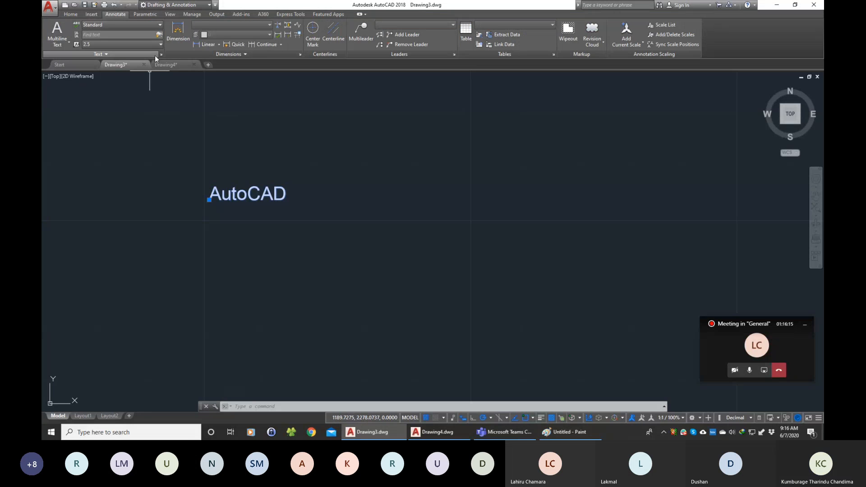
left_click(159, 26)
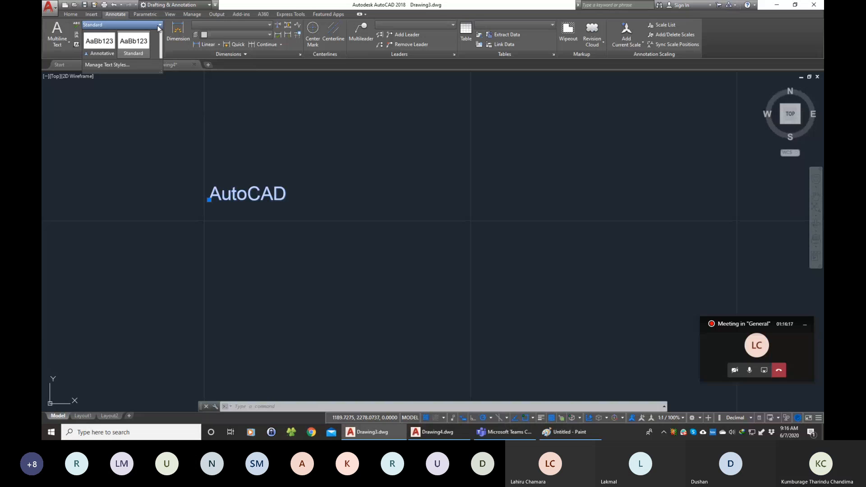
key("Escape")
key("Escape")
key("Escape")
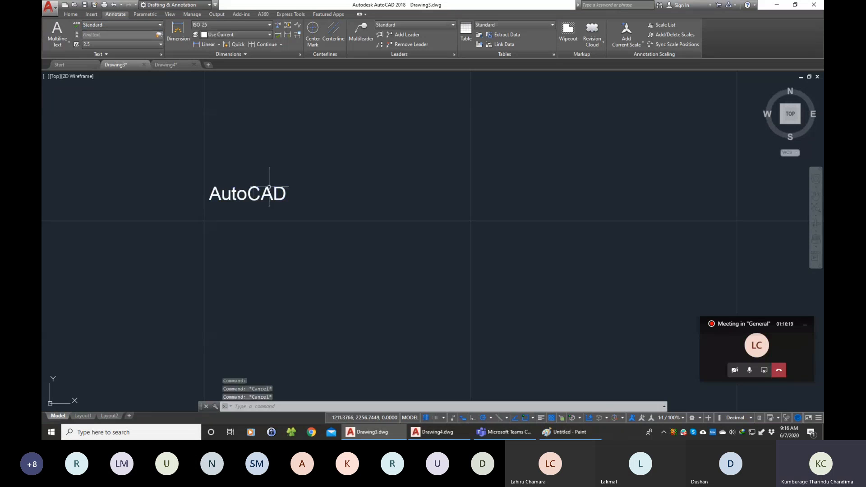
Erase the "AutoCAD" text from Drawing3.
left_click(299, 214)
left_click(221, 173)
key("Delete")
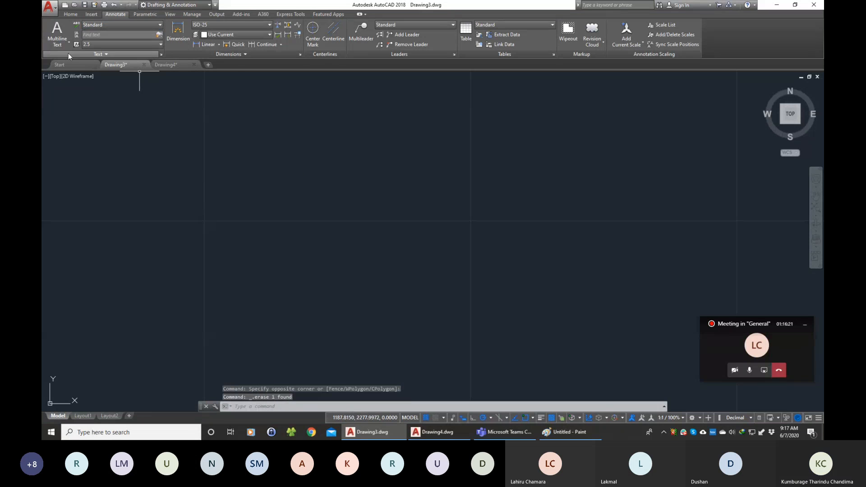
Place the single-line text "AutoCAD" using the annotation tools, with a height of 2.5 and a rotation of 0.
left_click(75, 14)
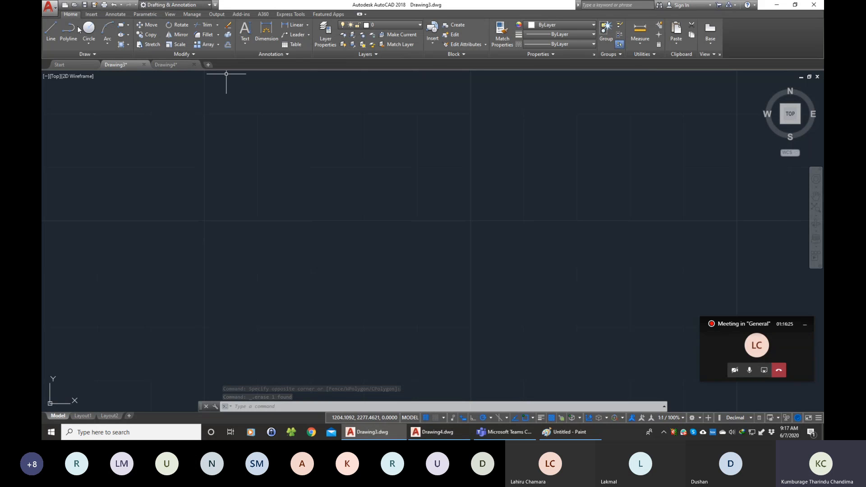
left_click(116, 15)
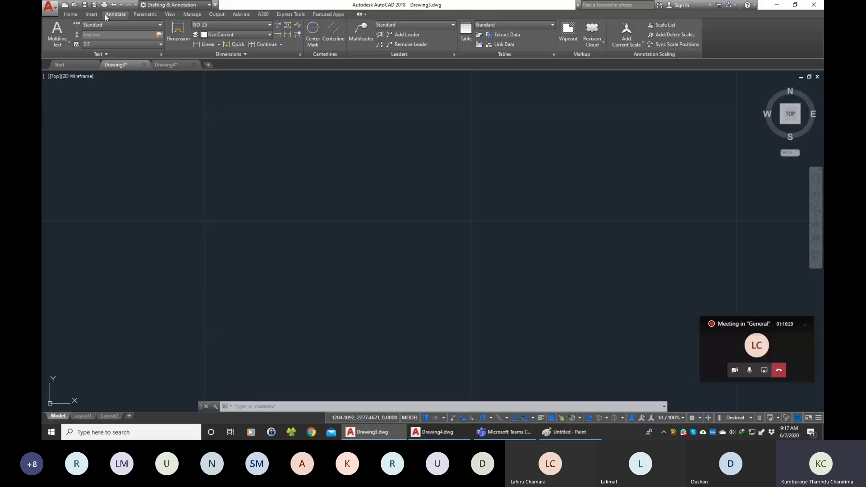
left_click(64, 45)
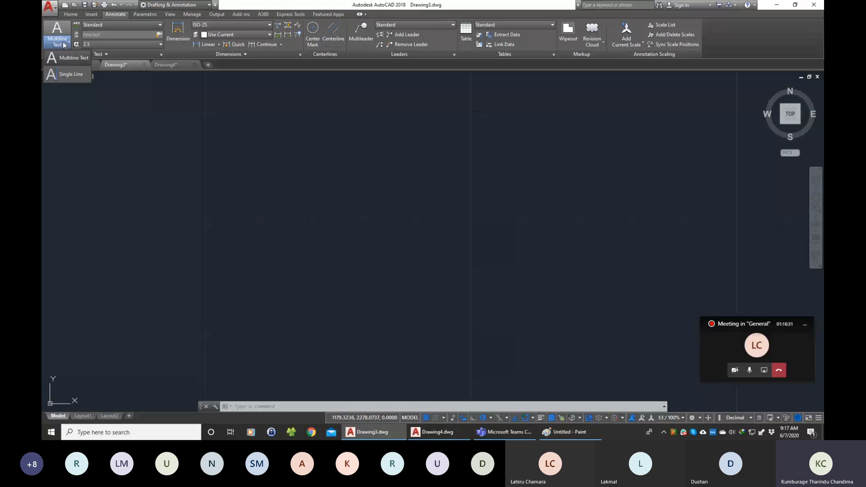
left_click(70, 75)
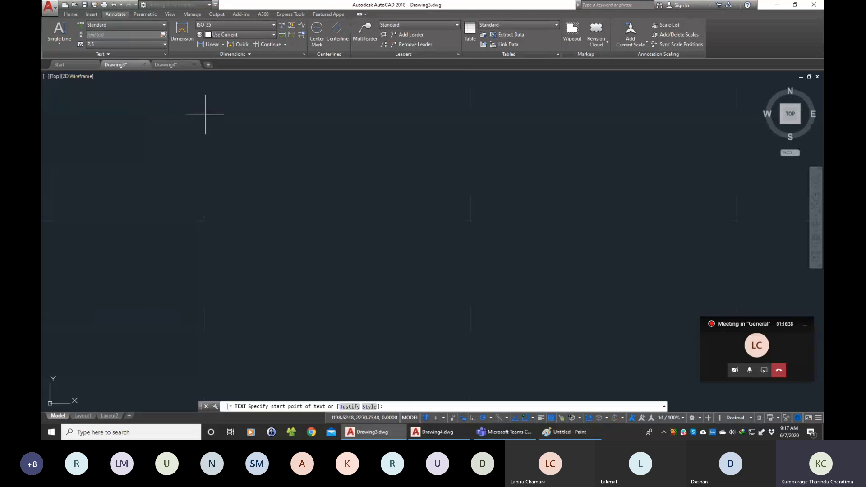
left_click(234, 158)
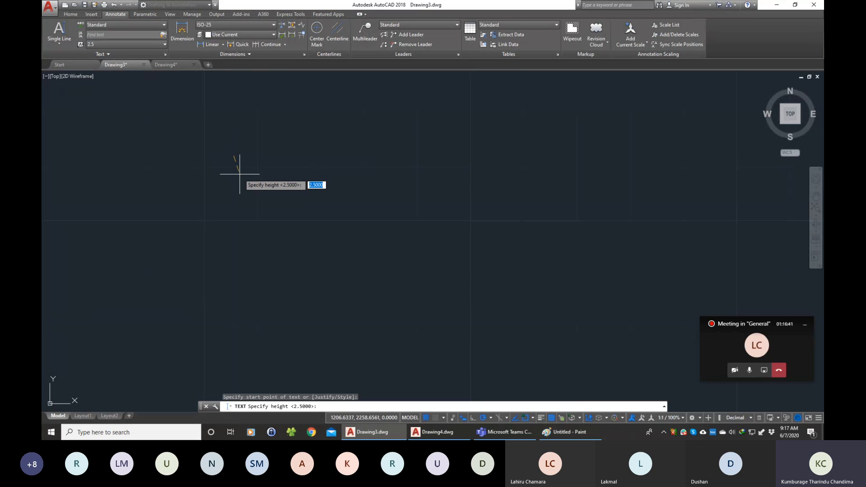
key("Return")
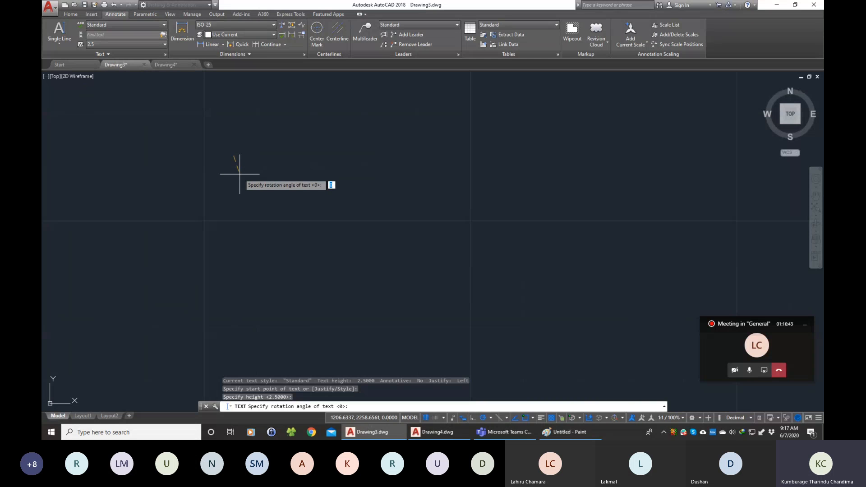
key("Return")
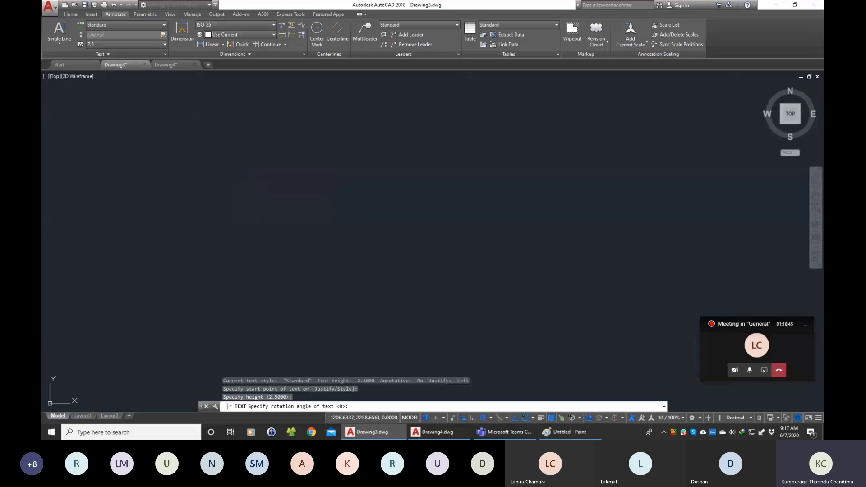
type("A")
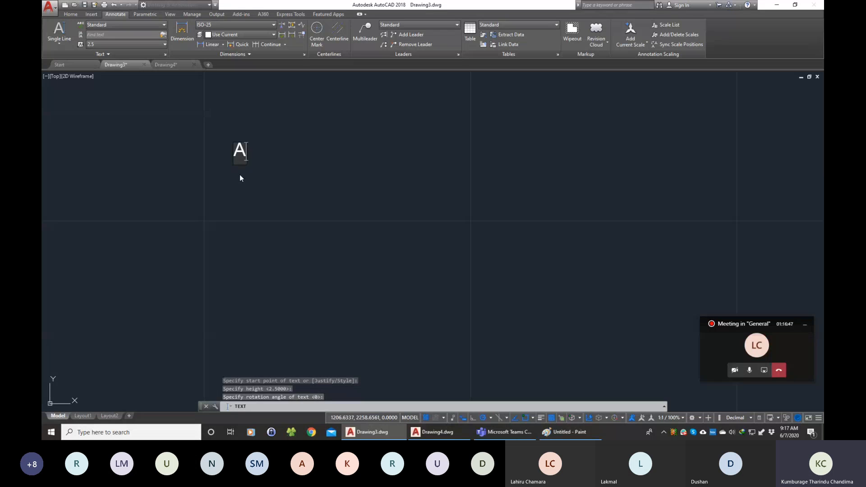
type("uto")
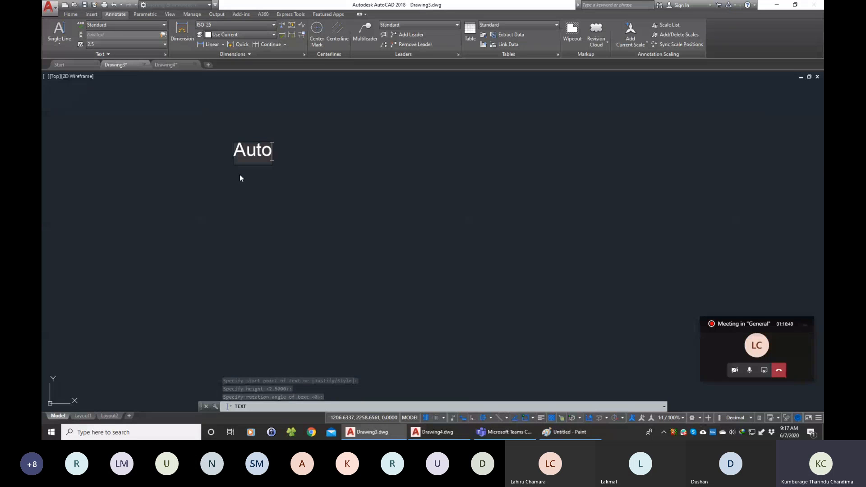
type("CAD")
key("Return")
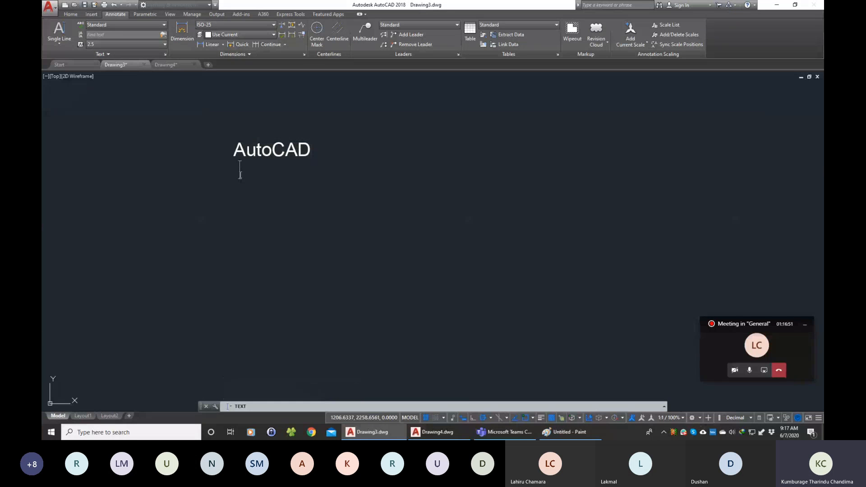
key("Return")
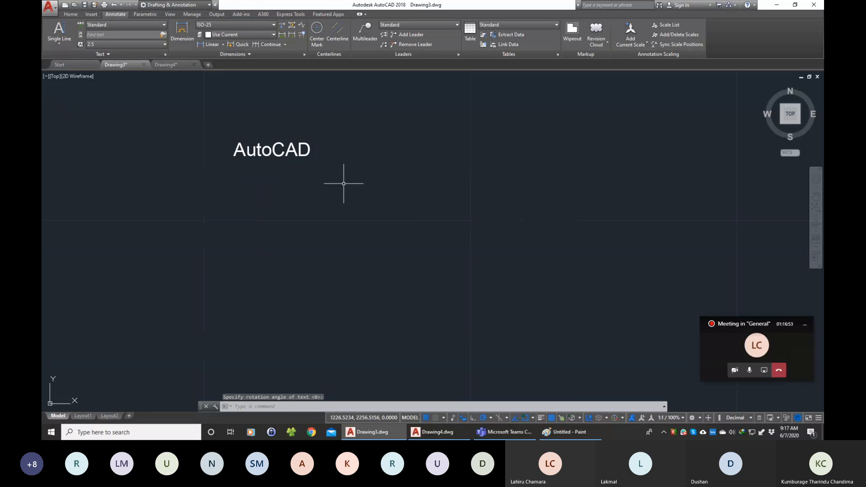
Select the "AutoCAD" text and open the text style manager, placing its dialog clear of the text.
left_click(329, 163)
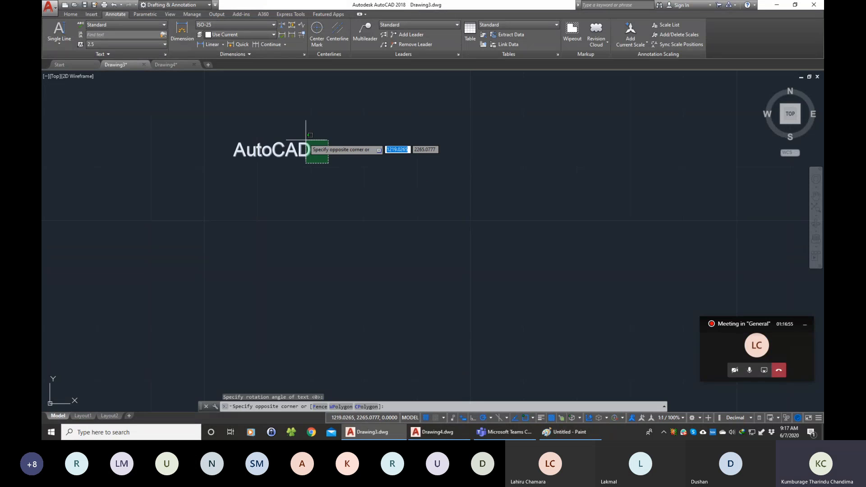
left_click(279, 136)
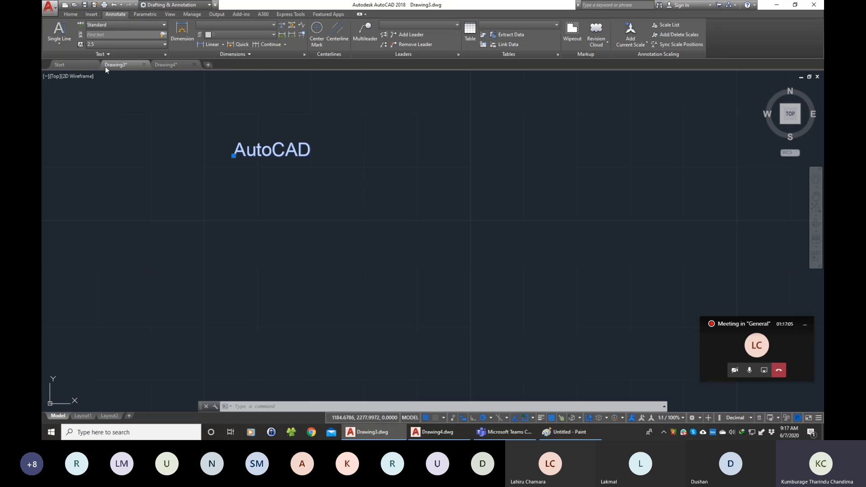
left_click(100, 56)
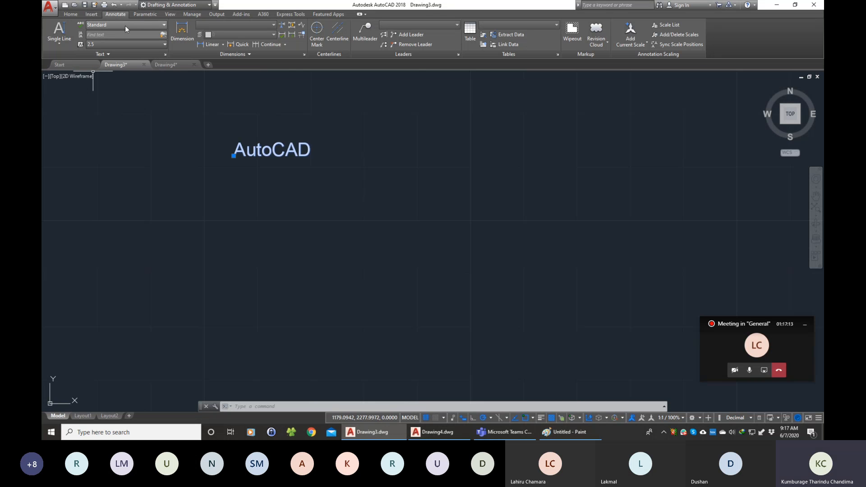
left_click(100, 26)
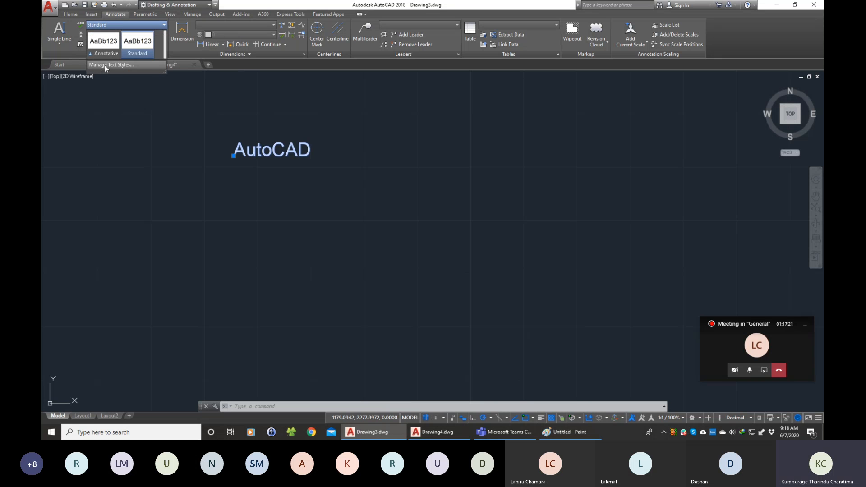
left_click(107, 65)
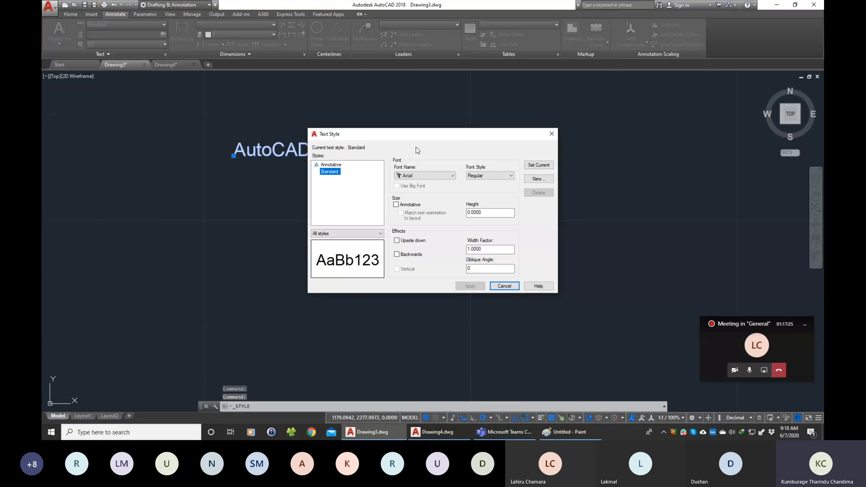
left_click_drag(415, 136, 464, 126)
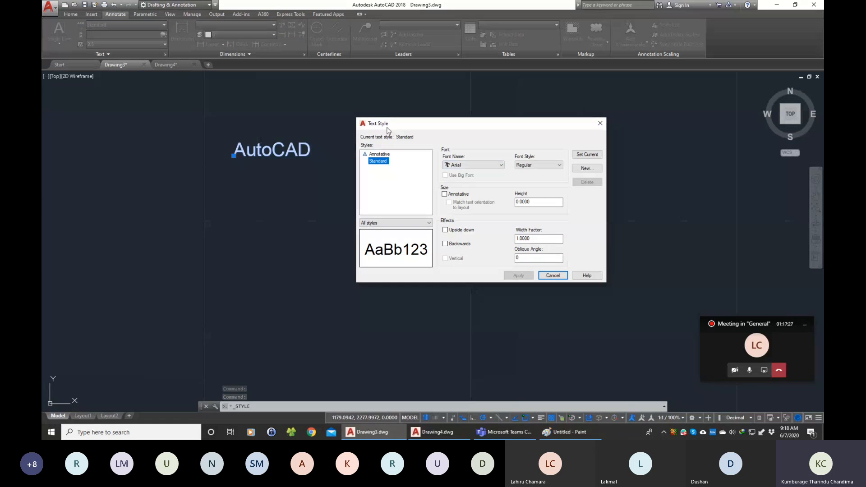
left_click_drag(368, 127, 357, 121)
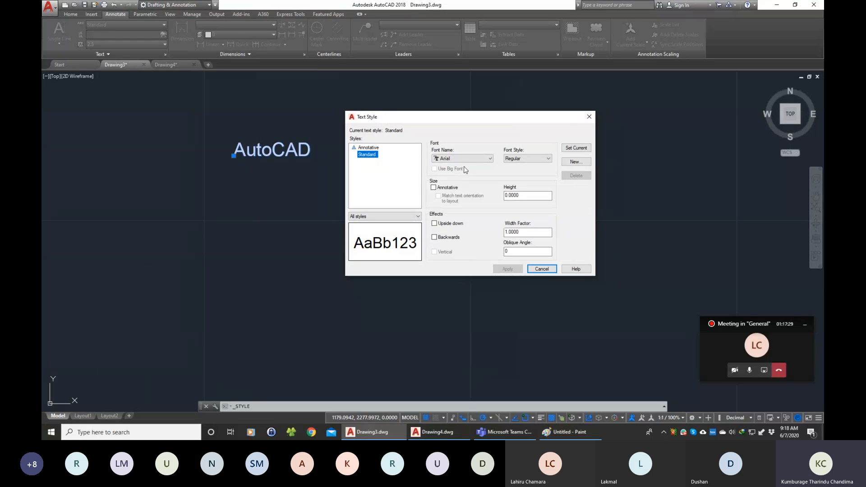
Examine the available fonts and compare the settings of the Annotative and Standard text styles.
left_click(461, 159)
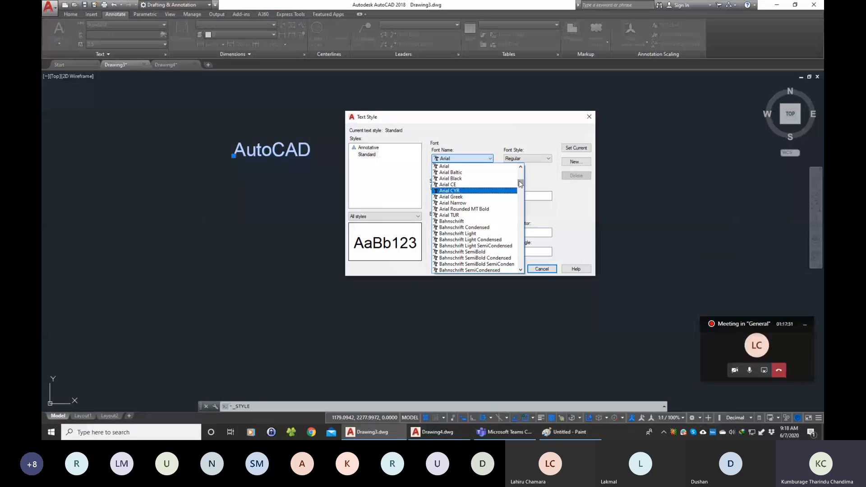
scroll(520, 183, "up", 3)
mouse_move(520, 182)
left_mouse_down()
mouse_move(523, 243)
mouse_move(528, 258)
mouse_move(535, 241)
mouse_move(537, 267)
mouse_move(546, 220)
left_mouse_up()
left_click(372, 156)
left_click(369, 148)
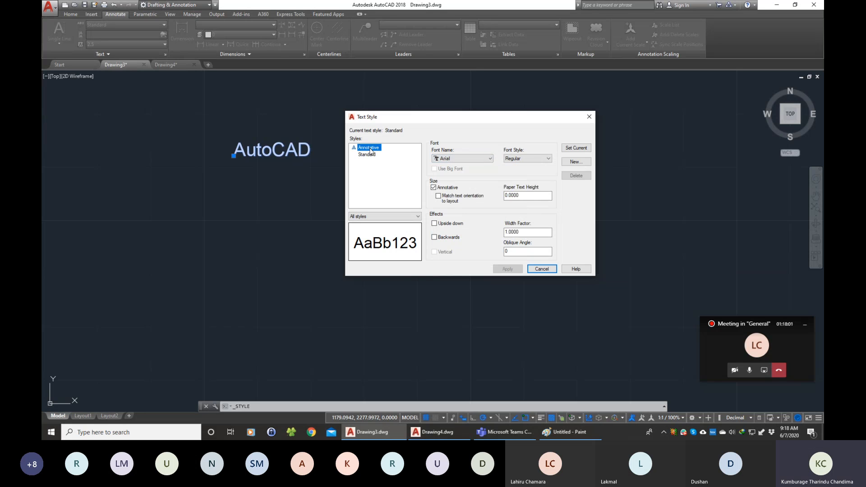
left_click(370, 156)
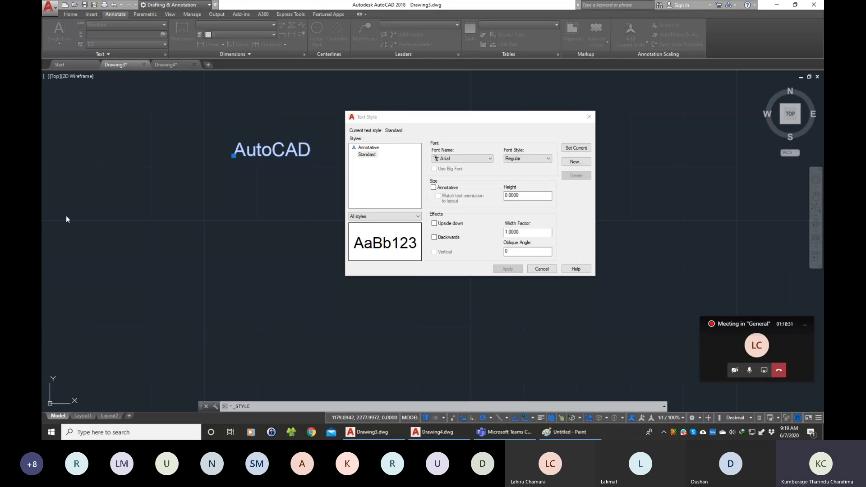
Change the Standard text style's font to txt.shx, apply it, and set the style current.
left_click(458, 158)
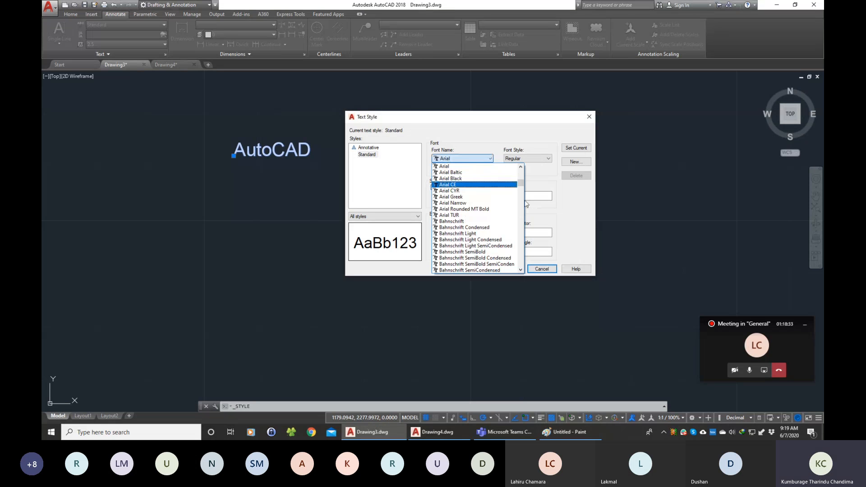
left_click_drag(521, 187, 529, 241)
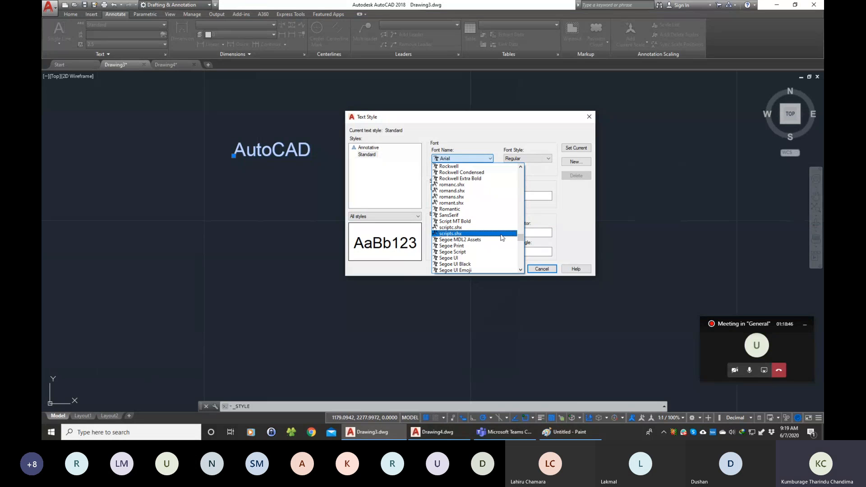
key("t")
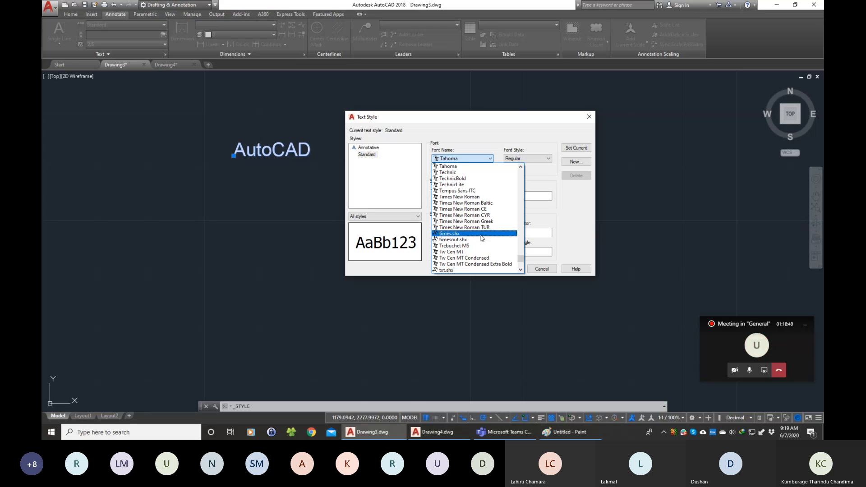
left_click(451, 270)
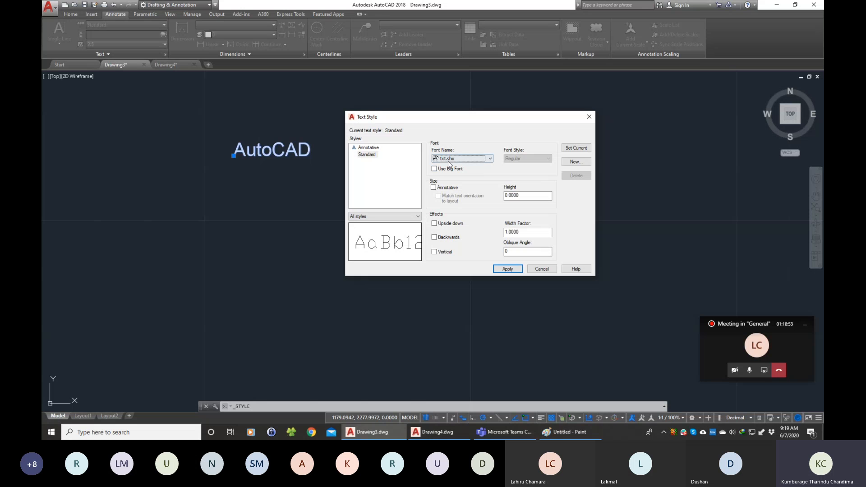
left_click_drag(465, 118, 454, 113)
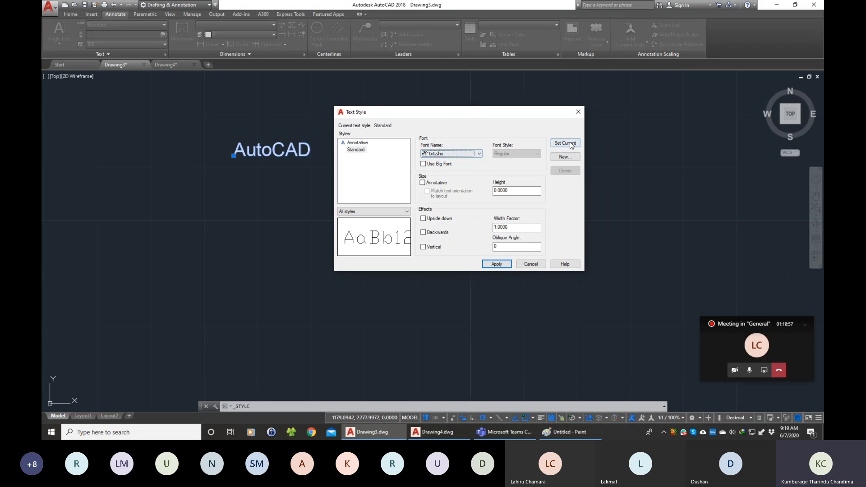
left_click(497, 264)
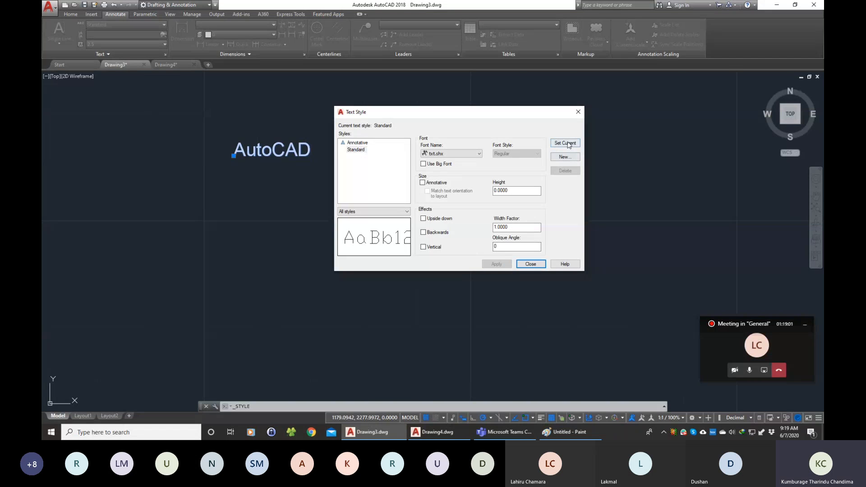
left_click(565, 143)
left_click(530, 264)
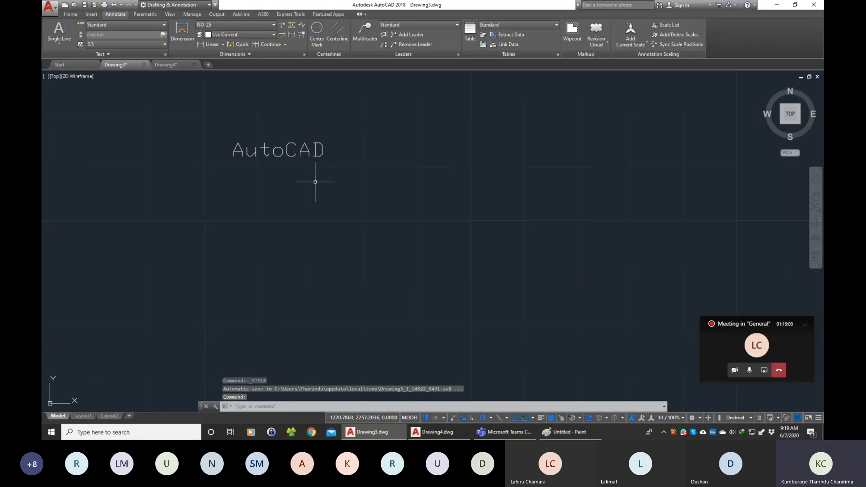
Move the "AutoCAD" text a short distance down and to the left by its insertion-point grip.
scroll(255, 140, "up", 4)
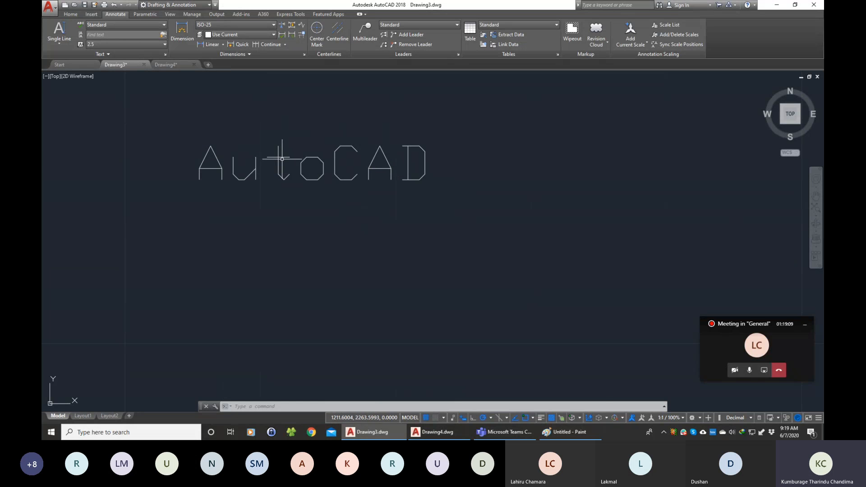
scroll(279, 158, "down", 2)
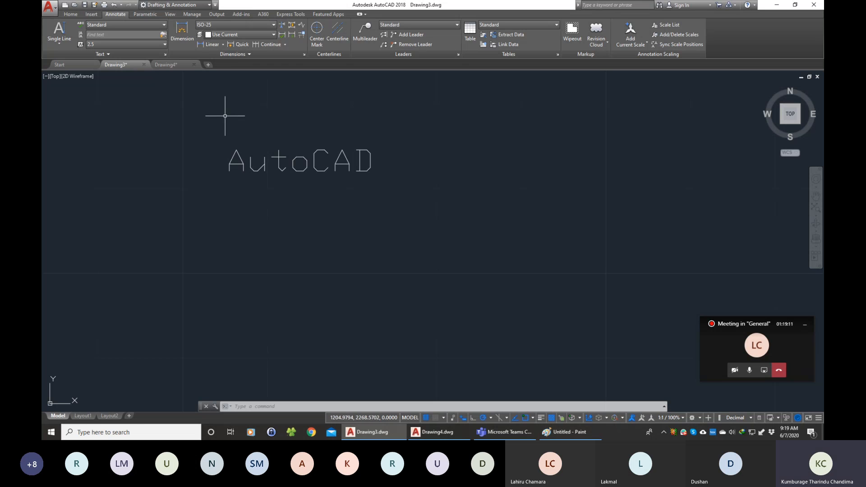
left_click(277, 158)
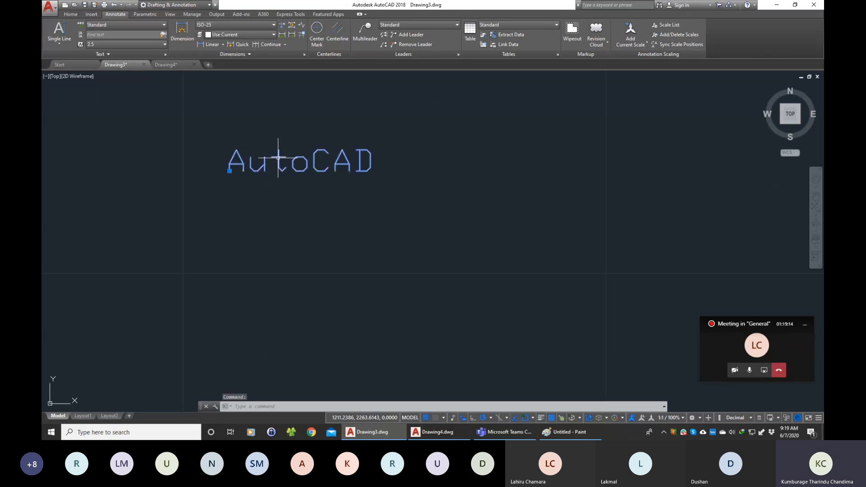
left_click(229, 171)
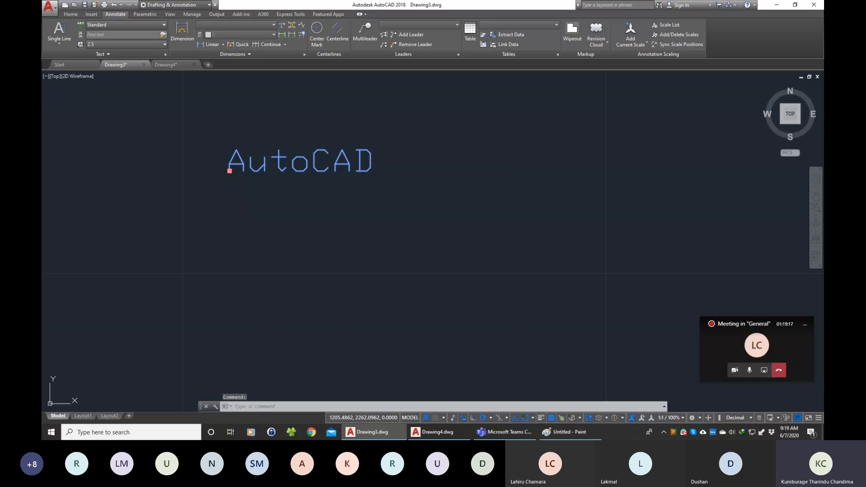
left_click(208, 205)
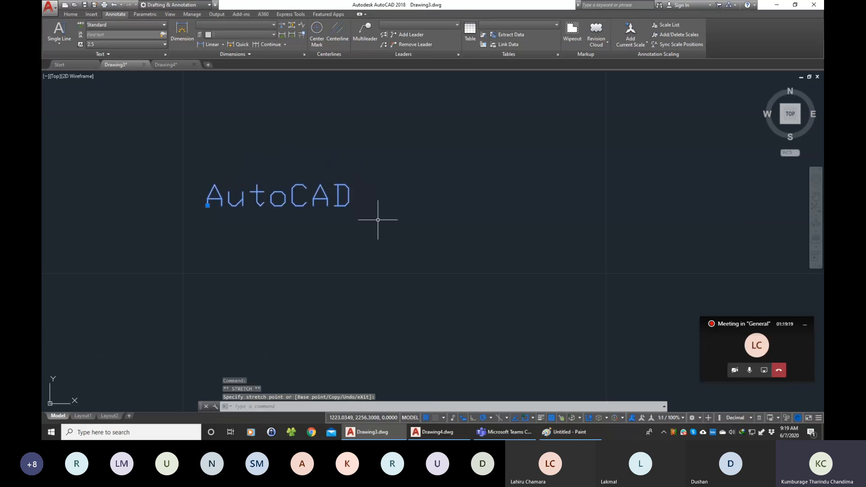
key("Escape")
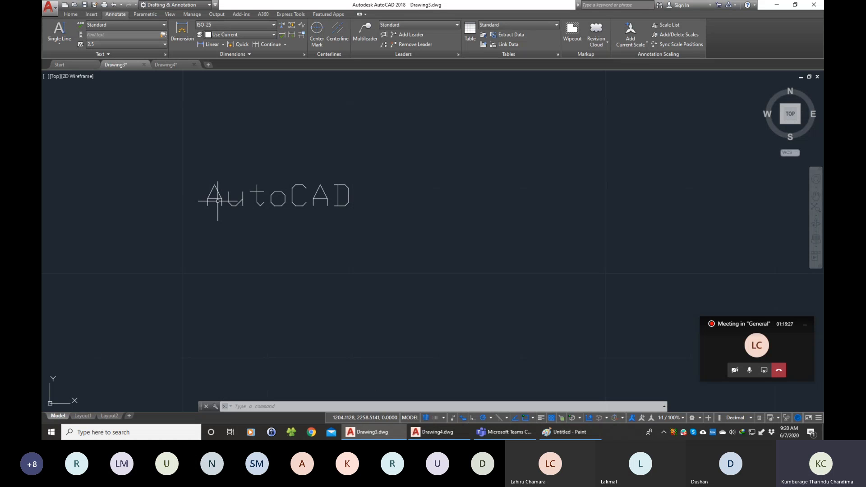
Select the "AutoCAD" text and set the Standard text style's font to Times New Roman in the text style manager.
left_click(370, 214)
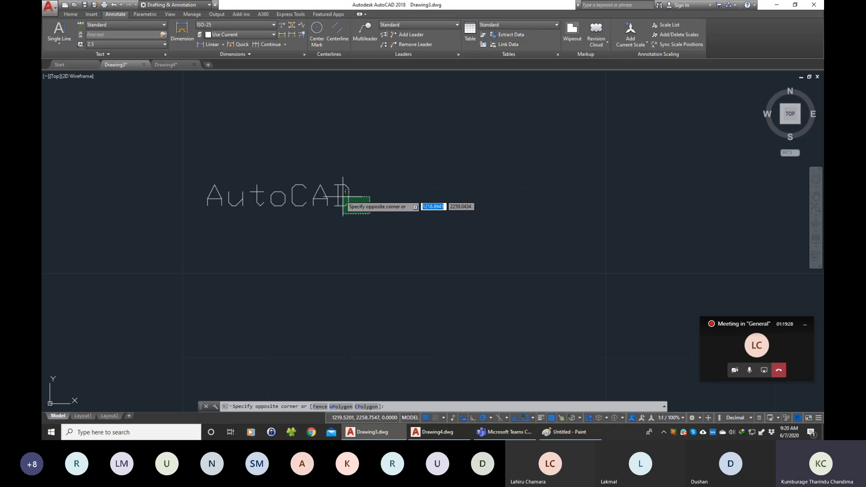
left_click(301, 176)
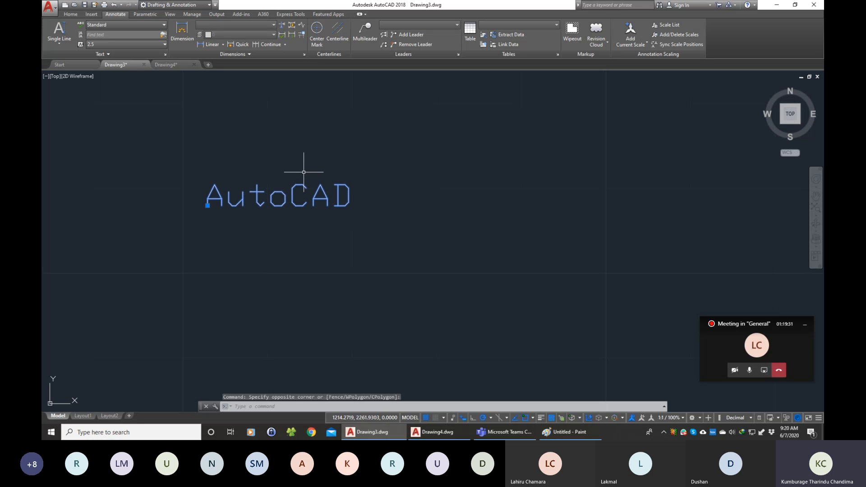
left_click(105, 22)
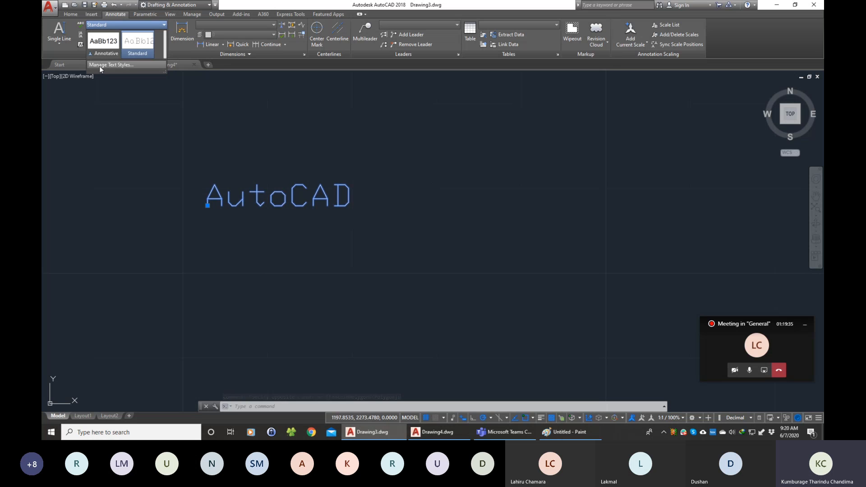
left_click(116, 65)
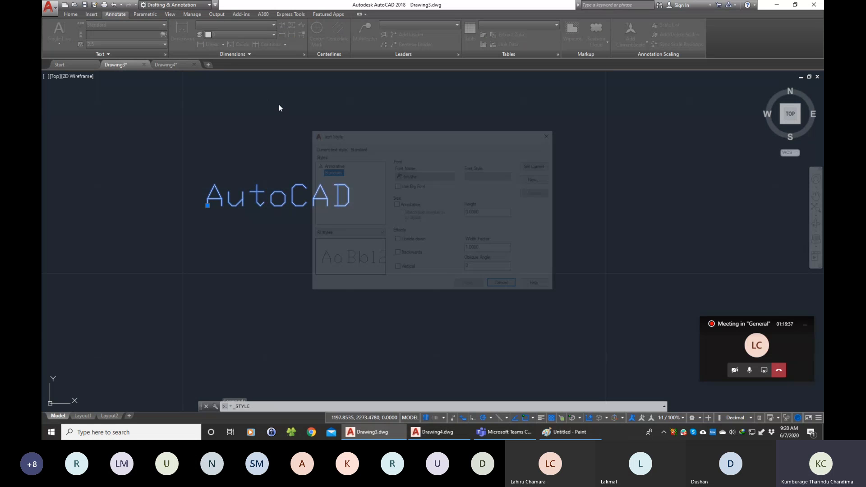
left_click(452, 175)
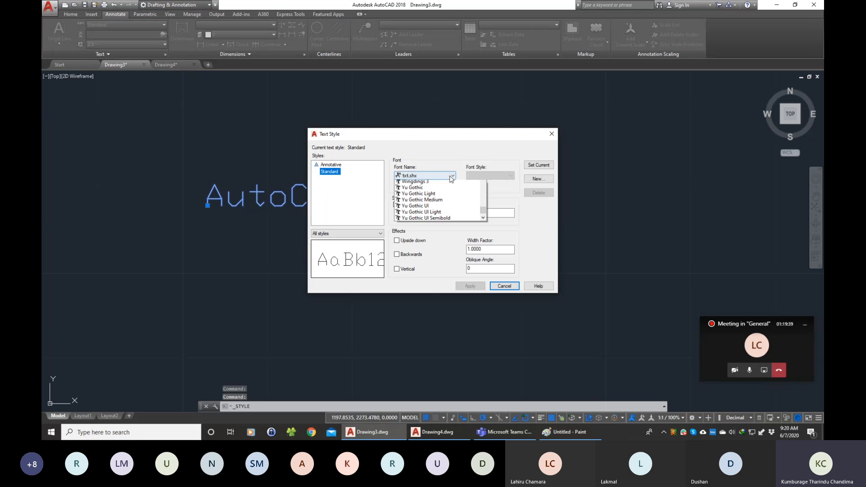
left_click_drag(482, 276, 480, 275)
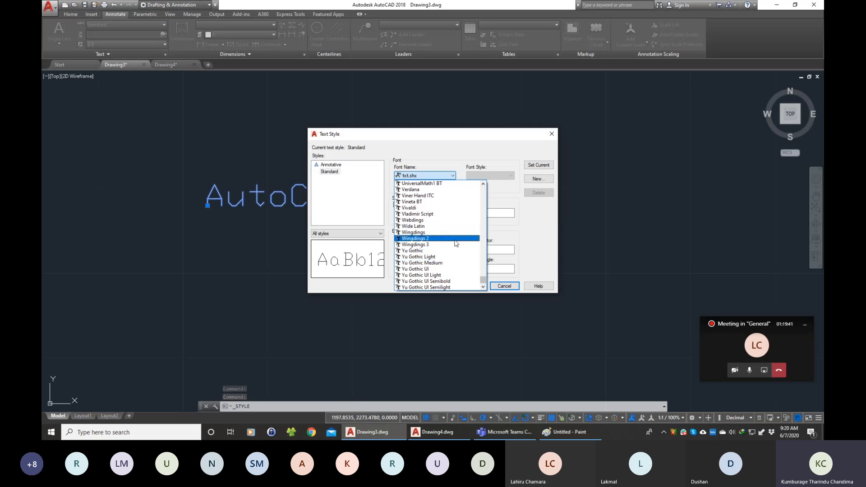
key("t")
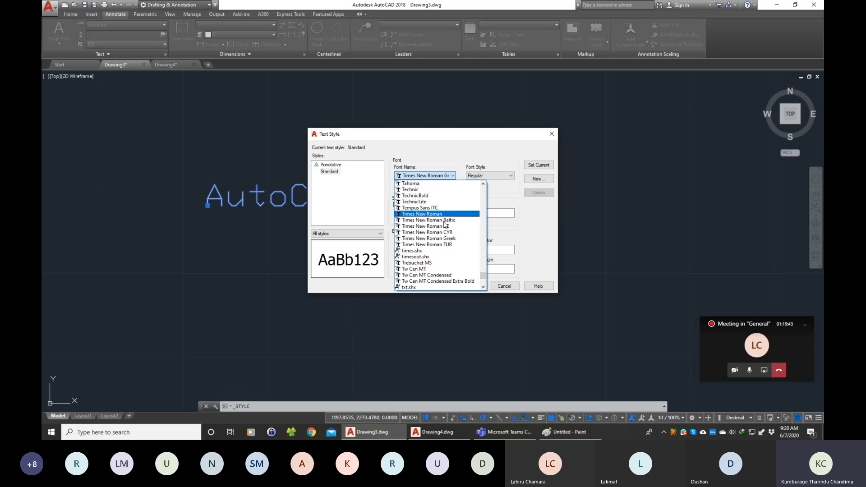
left_click(409, 214)
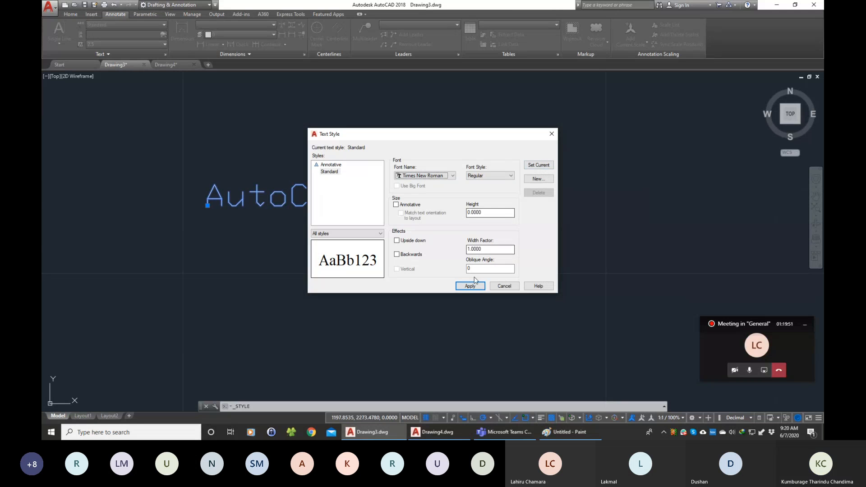
left_click(470, 287)
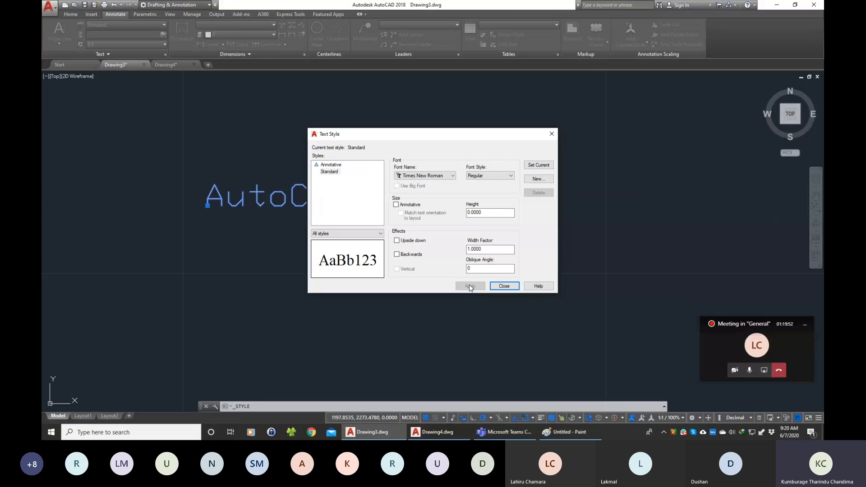
left_click(505, 286)
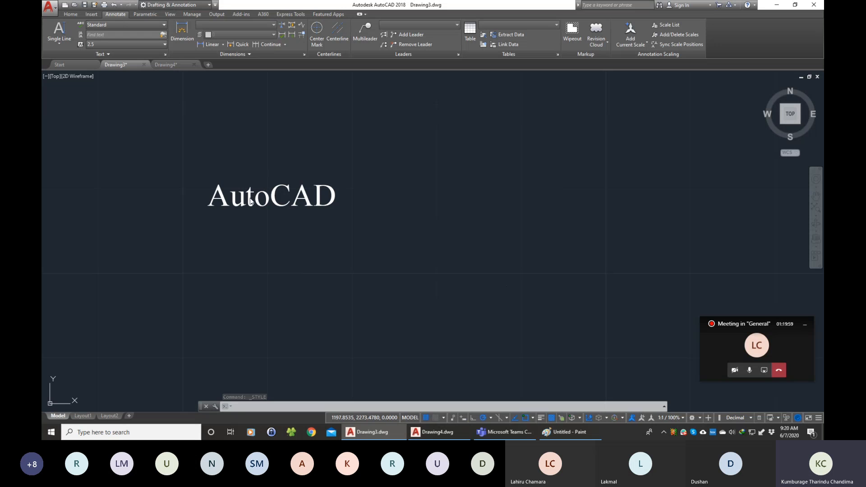
Edit the "AutoCAD" single-line text so that it reads "Auto".
left_click(210, 203)
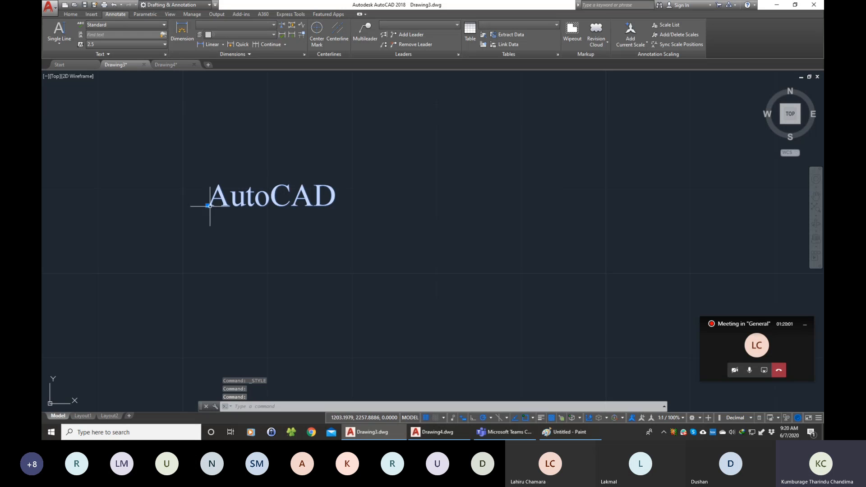
left_click(210, 206)
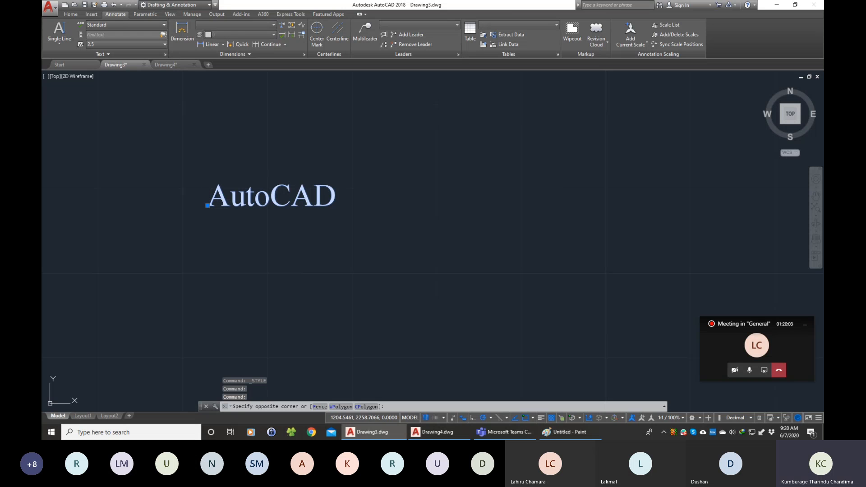
double_click(212, 202)
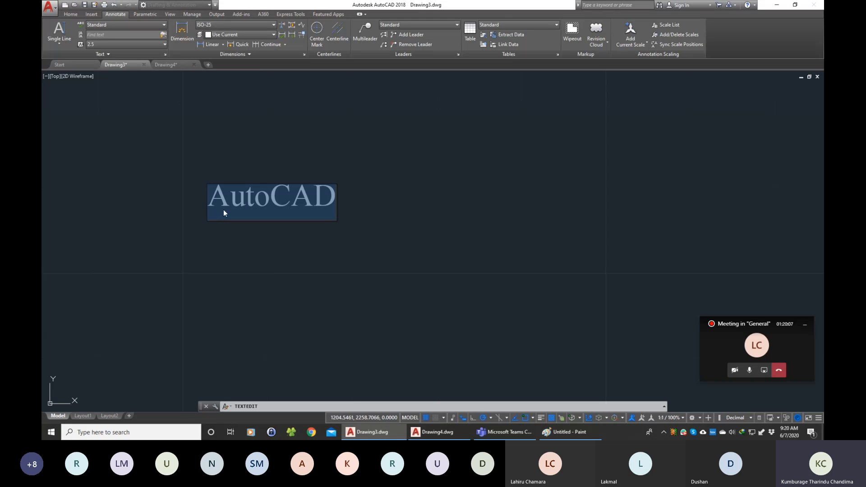
left_click(271, 197)
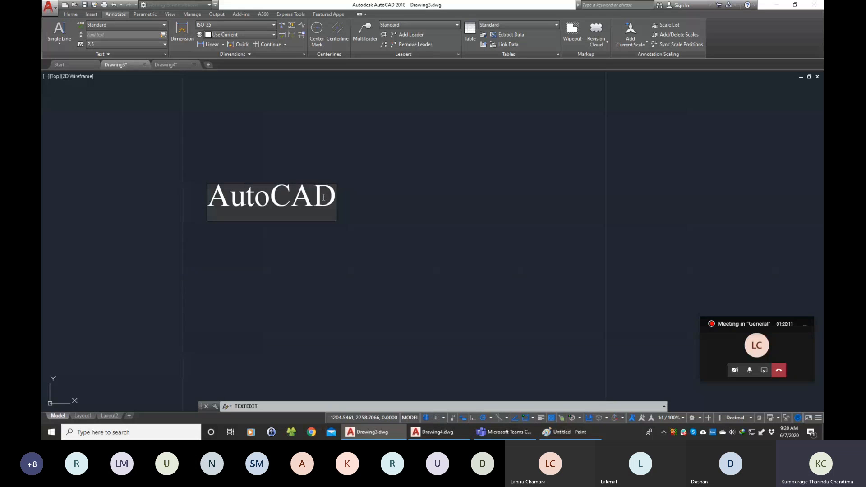
key("BackSpace")
key("BackSpace")
key("BackSpace")
key("BackSpace")
type("o")
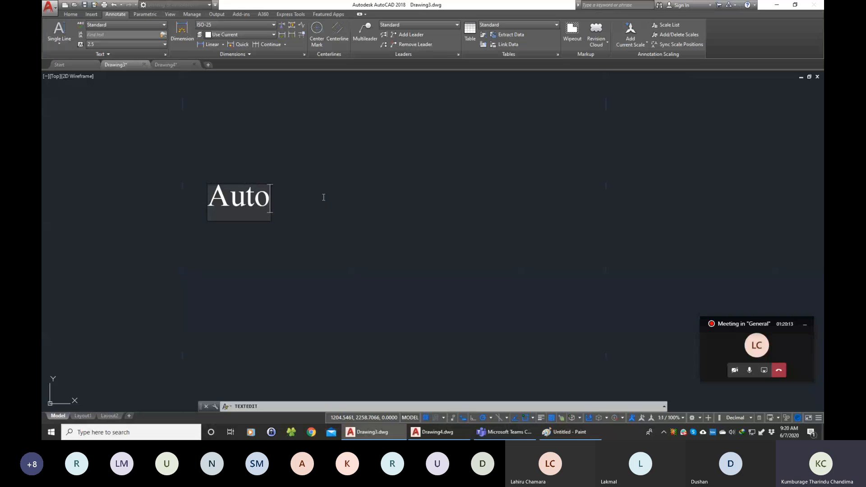
left_click(323, 198)
Create multiline text beside "Auto" with the lines "hdhd", "dhfdhfdhf" and "dbfjkdbf", and narrow its text frame.
left_click(57, 45)
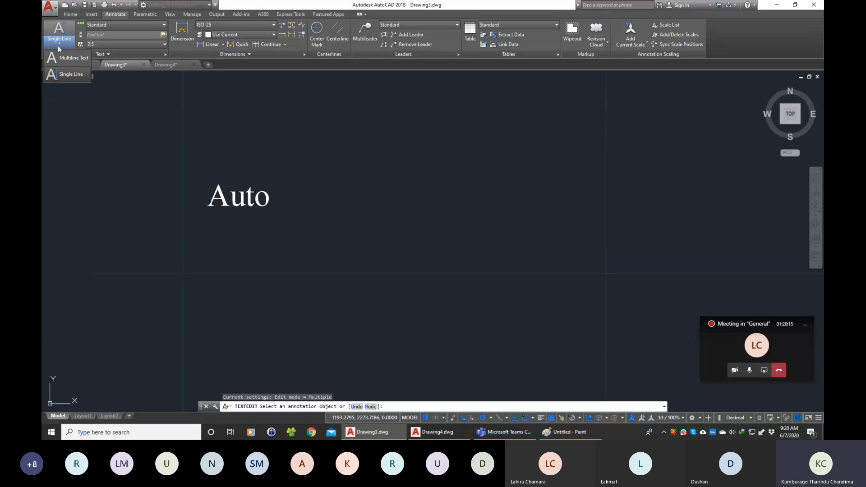
left_click(64, 58)
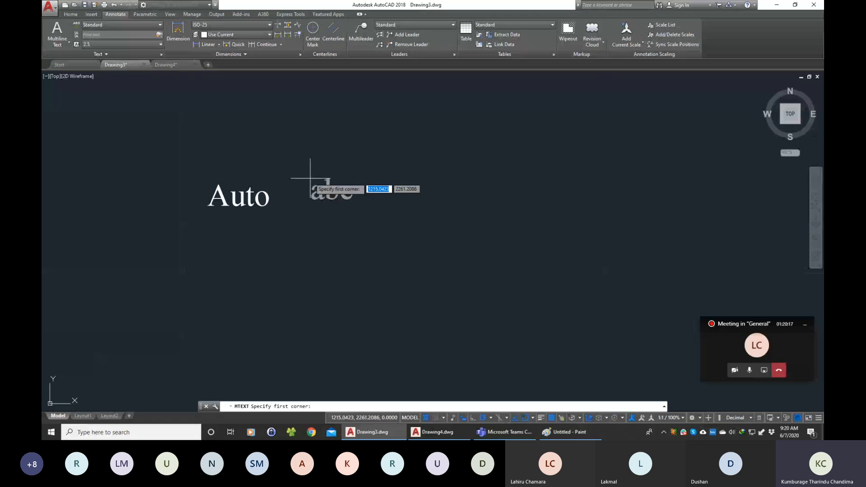
left_click(309, 177)
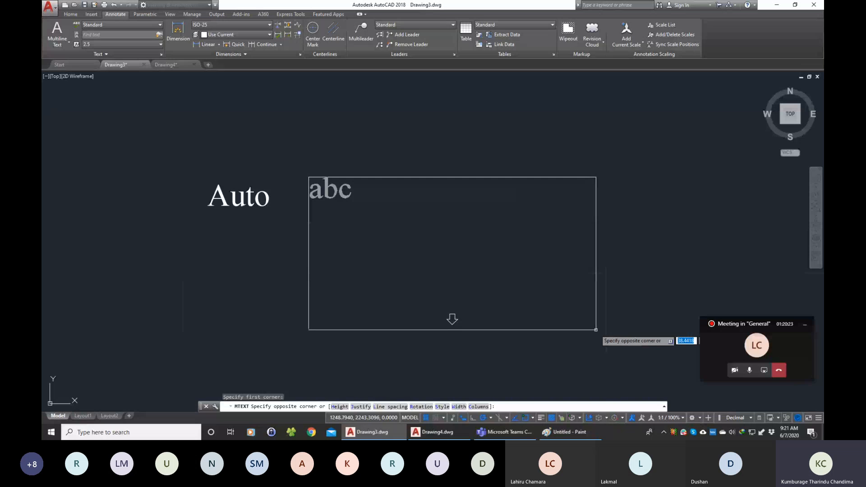
left_click(596, 330)
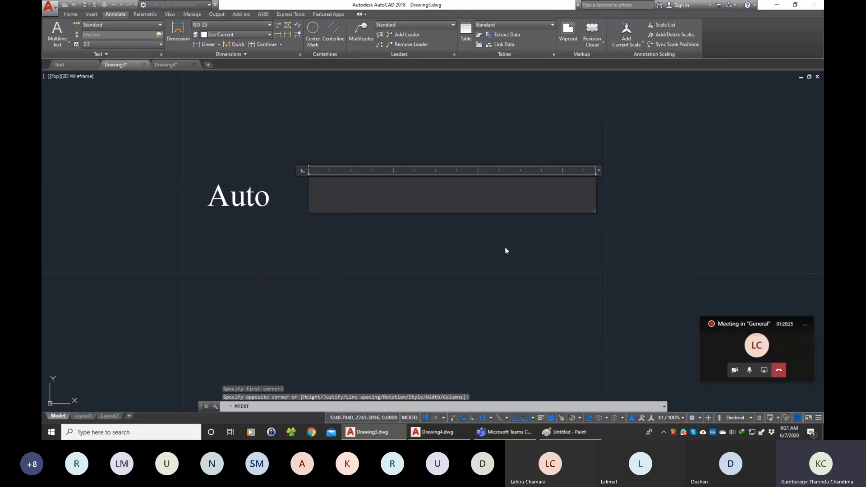
type("hdhd")
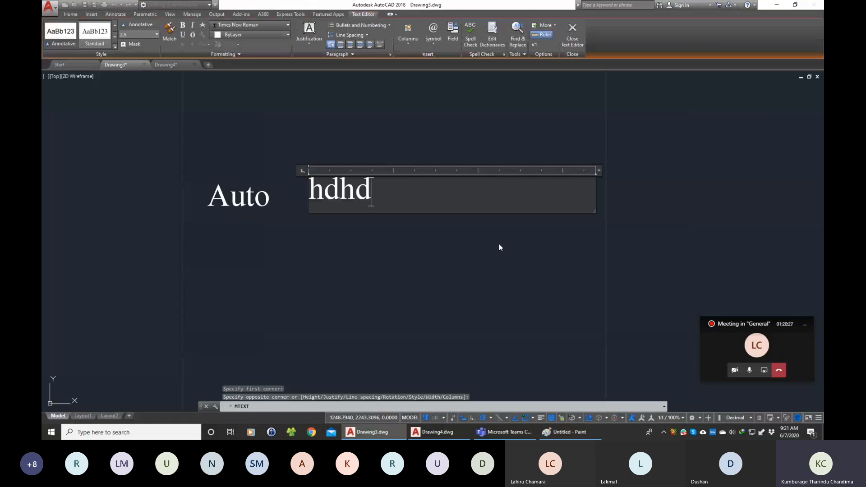
key("Return")
type("dhfdhfdhf")
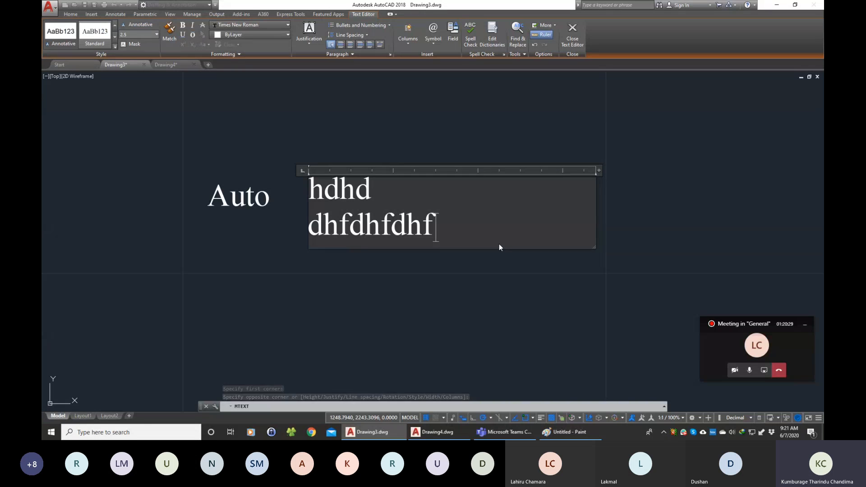
key("Return")
type("dbfjkdbf")
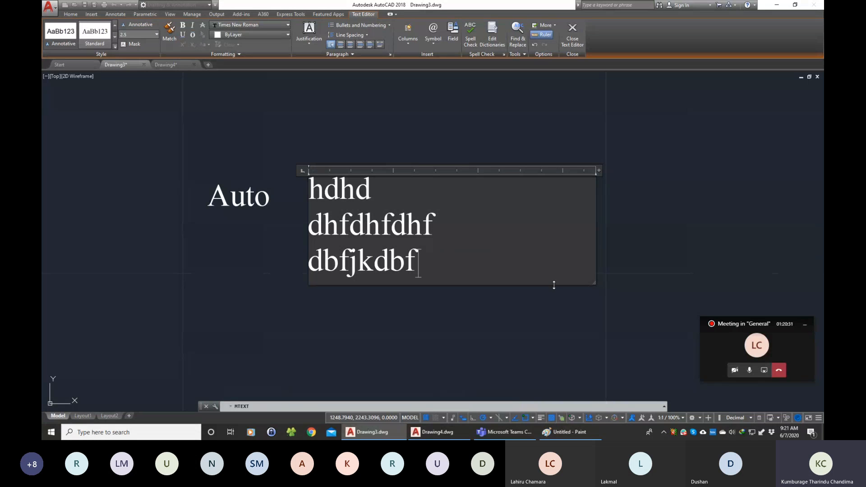
left_click_drag(600, 171, 506, 170)
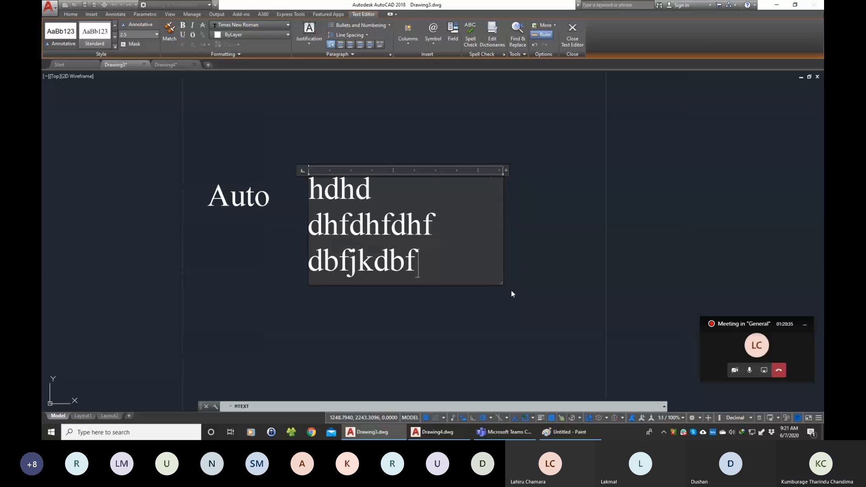
left_click(534, 287)
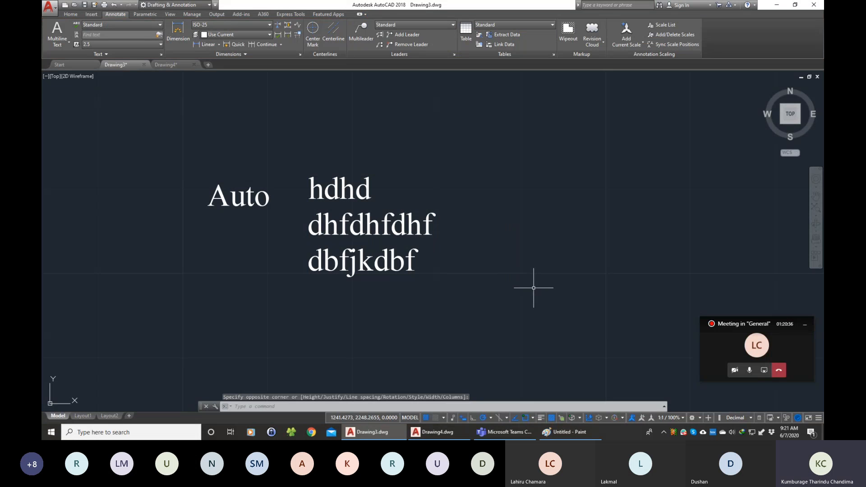
Delete both the "Auto" single-line text and the three-line multiline text from the drawing.
left_click(453, 247)
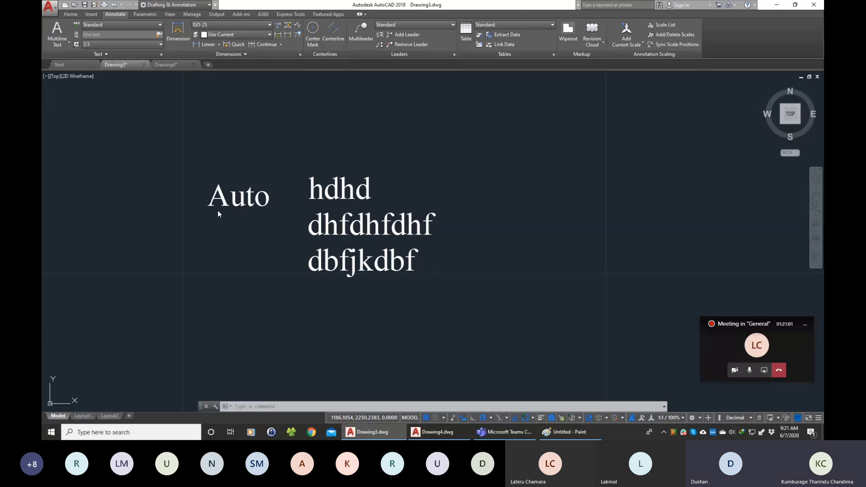
left_click(201, 169)
left_click(463, 306)
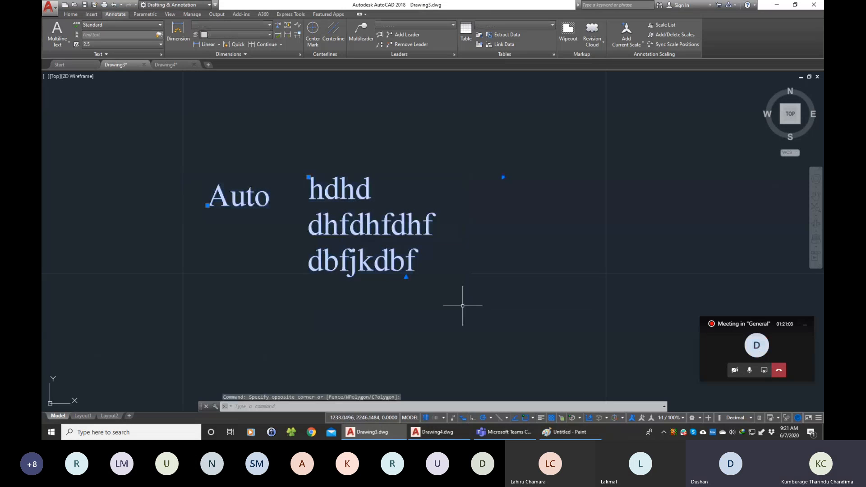
key("Delete")
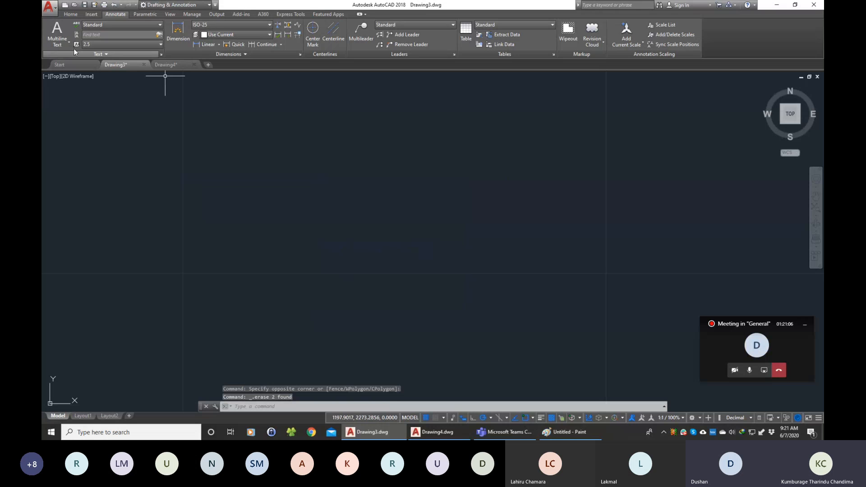
Create the single-line text "AutoCAD" in the empty drawing with a height of 2.5 and a rotation angle of 0.
left_click(58, 47)
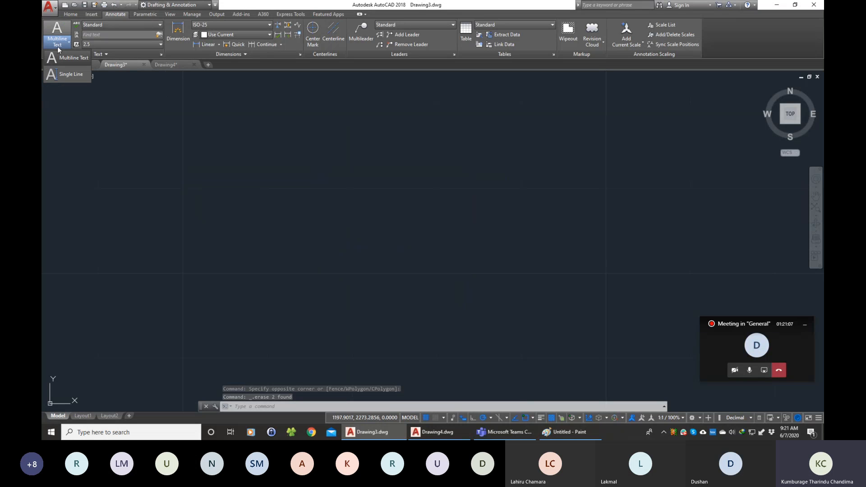
left_click(66, 75)
left_click(226, 142)
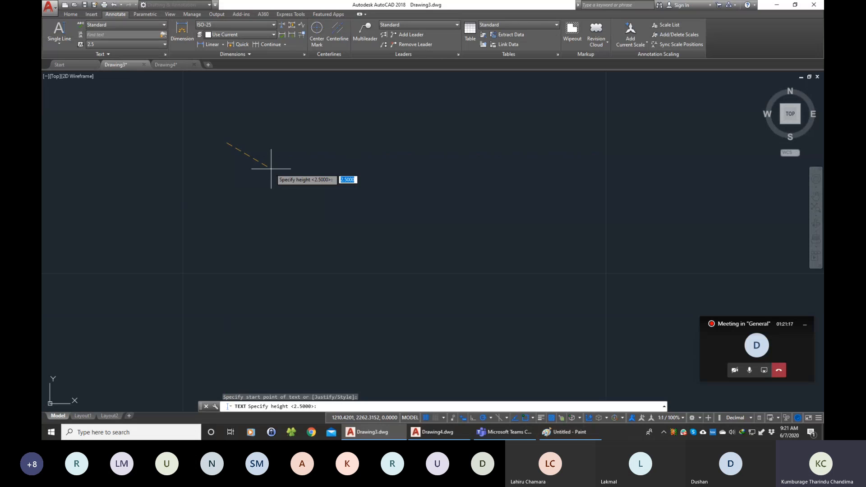
key("Return")
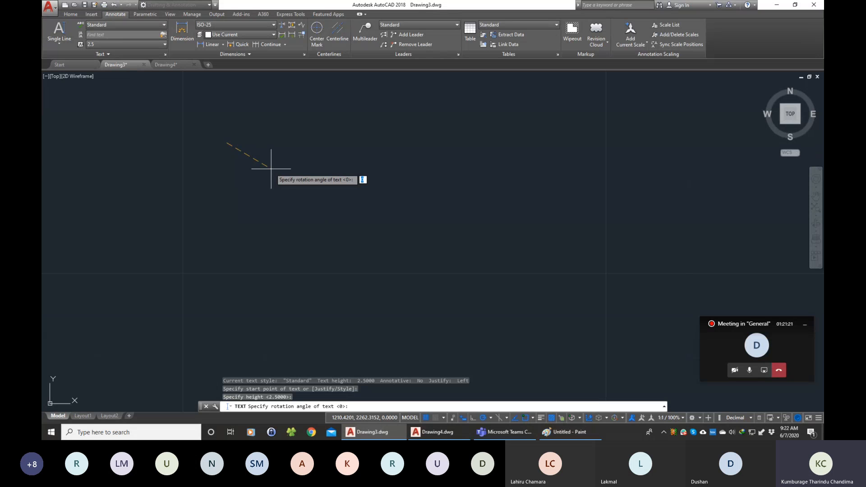
key("Return")
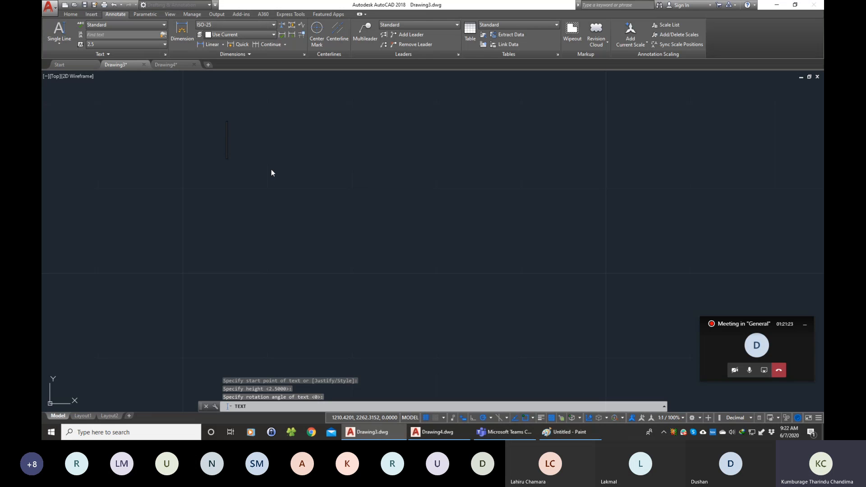
type("Auto")
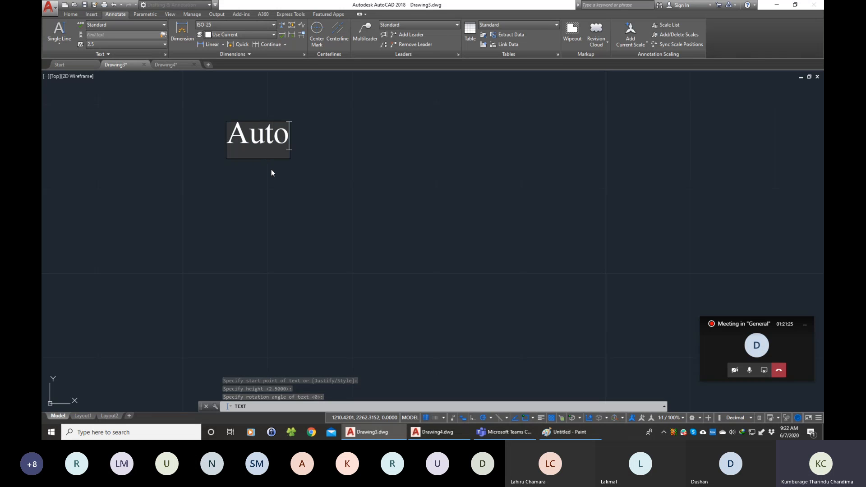
type("CAD")
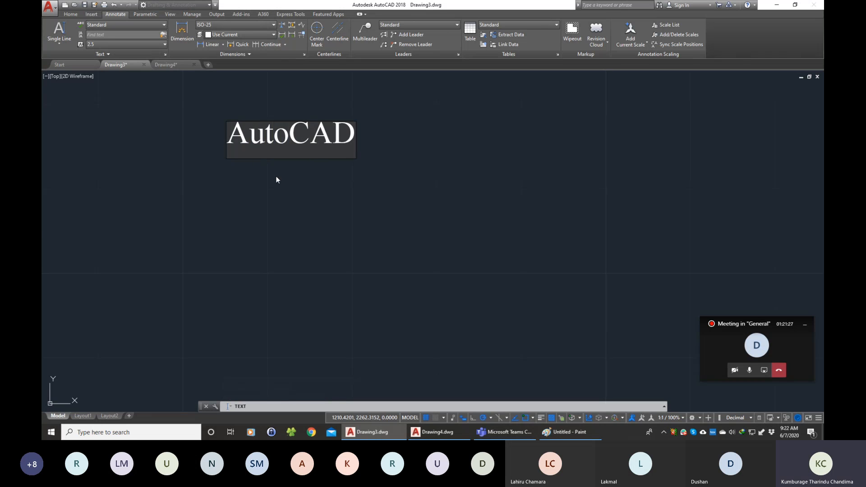
key("Return")
key("Return")
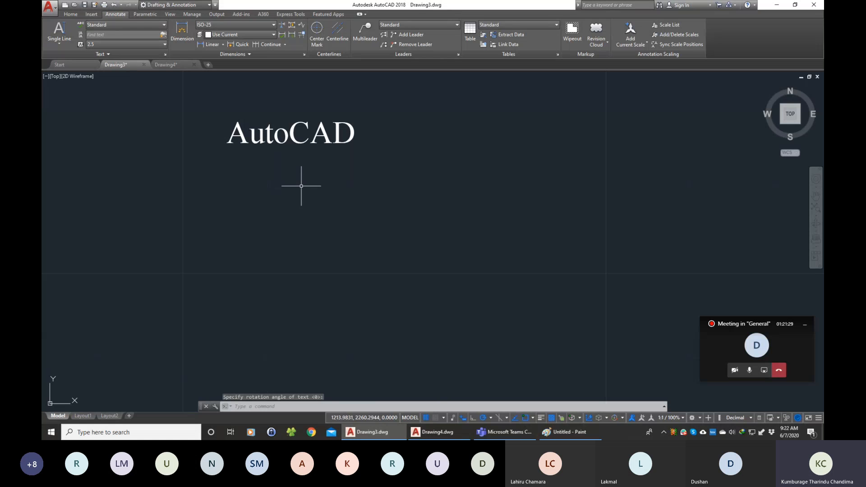
Move the "AutoCAD" text a short distance down and slightly left by its insertion-point grip, and clear the selection.
left_click(231, 138)
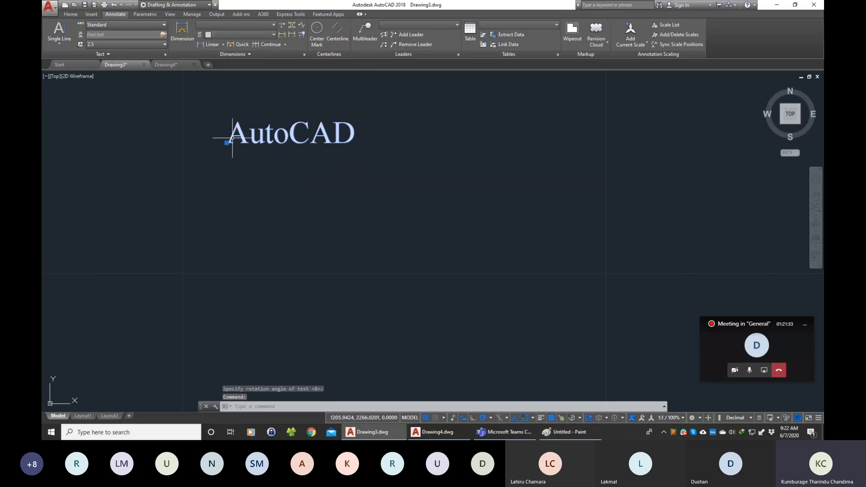
left_click(227, 142)
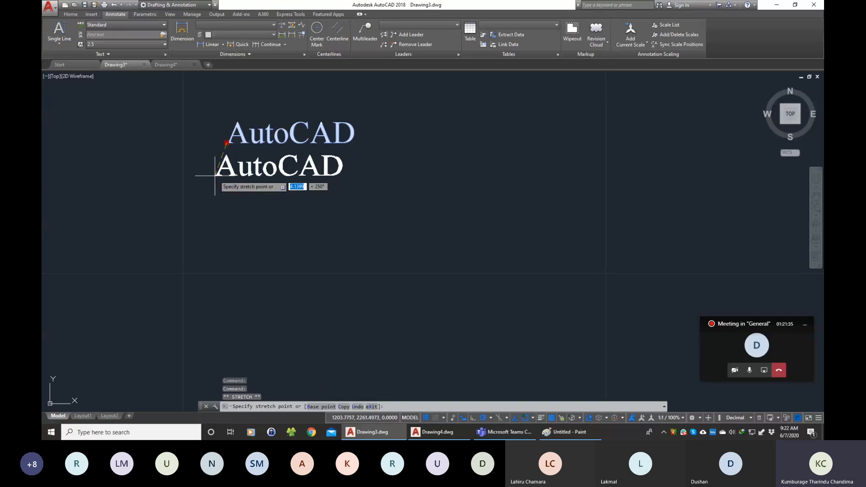
left_click(215, 176)
key("Escape")
key("Escape")
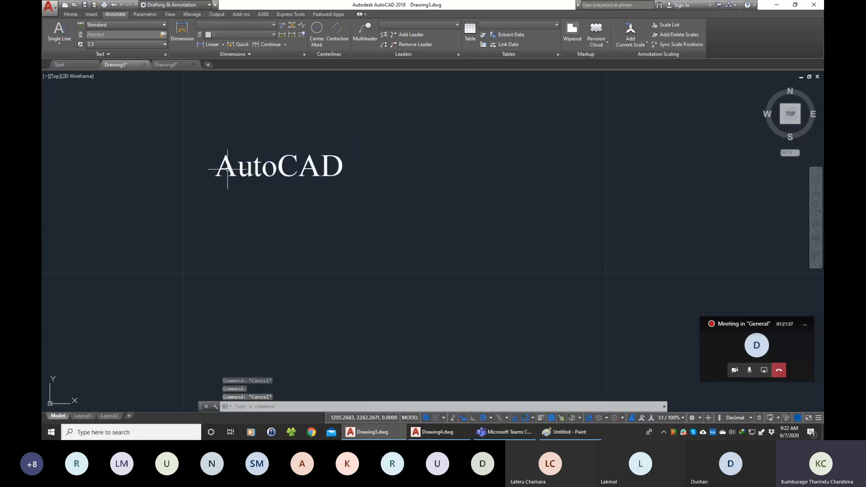
Examine the Standard text style's font name and the available fonts in the text style manager without changing them.
left_click(152, 28)
left_click(151, 29)
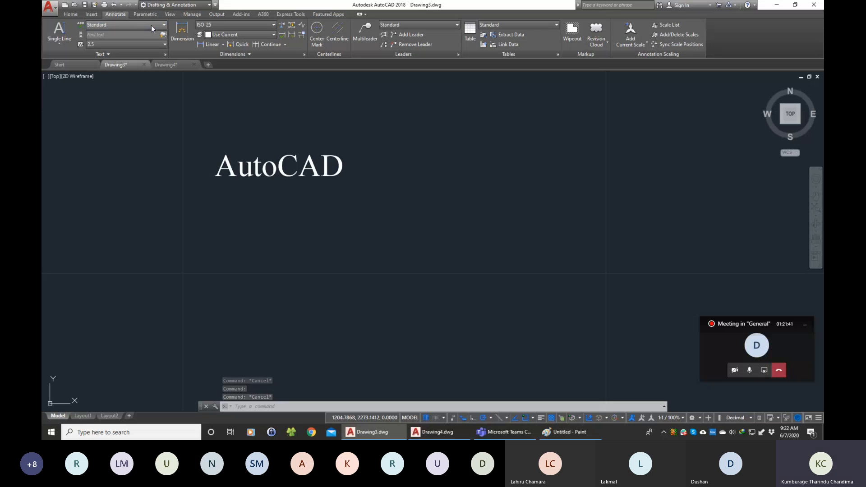
left_click(151, 27)
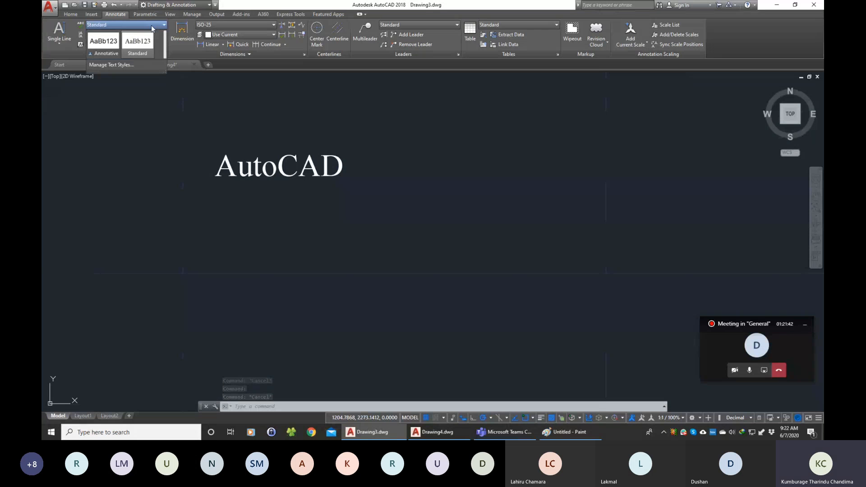
left_click(110, 64)
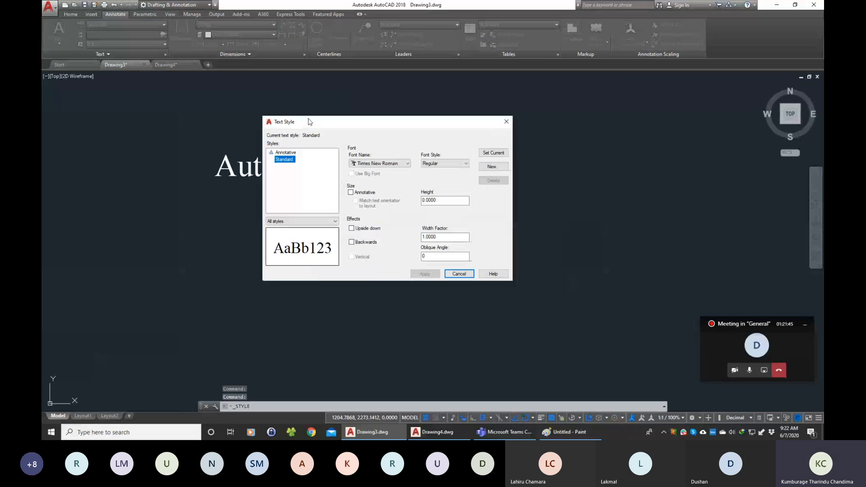
left_click_drag(310, 122, 304, 121)
left_click(374, 163)
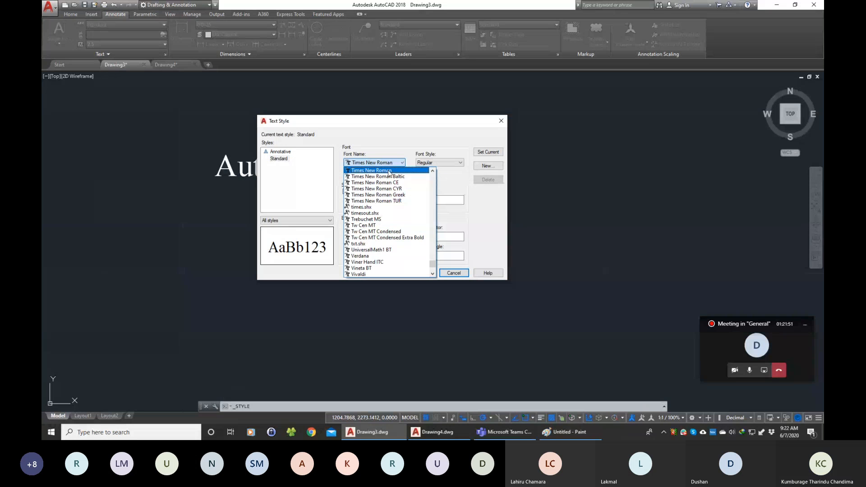
left_click(389, 140)
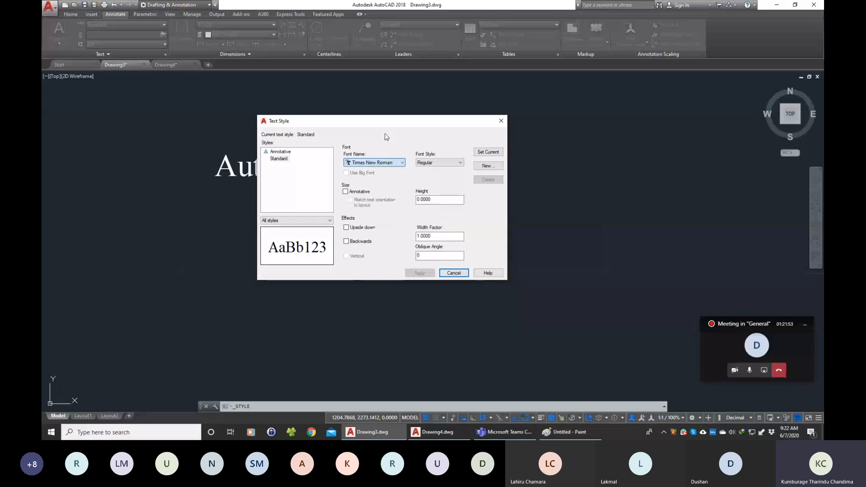
left_click(453, 274)
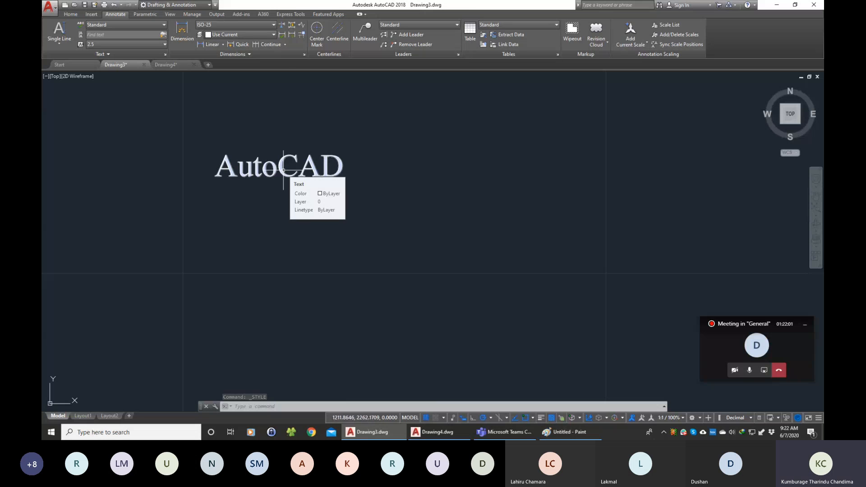
Create a new text style named style1 with the txt.shx font and apply it in the text style manager.
left_click(130, 27)
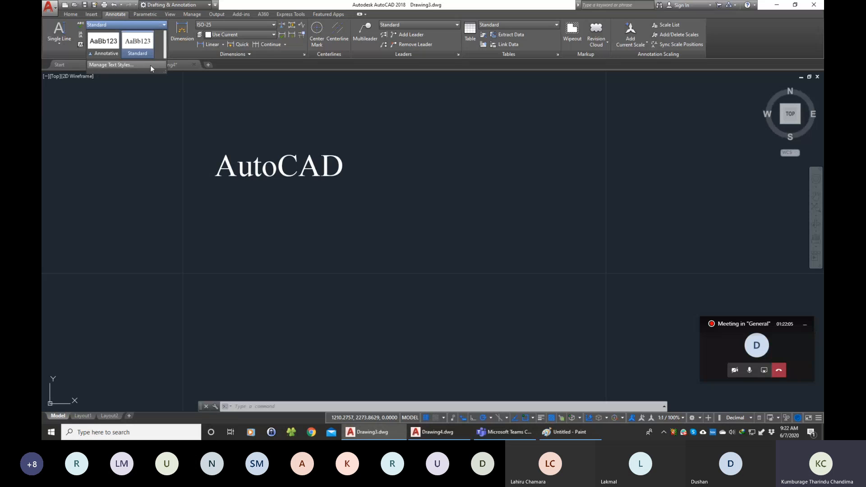
left_click(128, 64)
left_click_drag(413, 138, 291, 121)
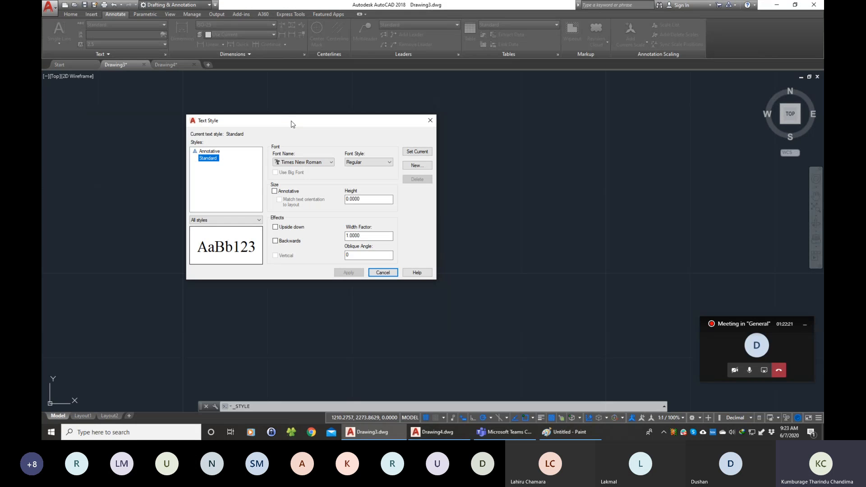
left_click(426, 165)
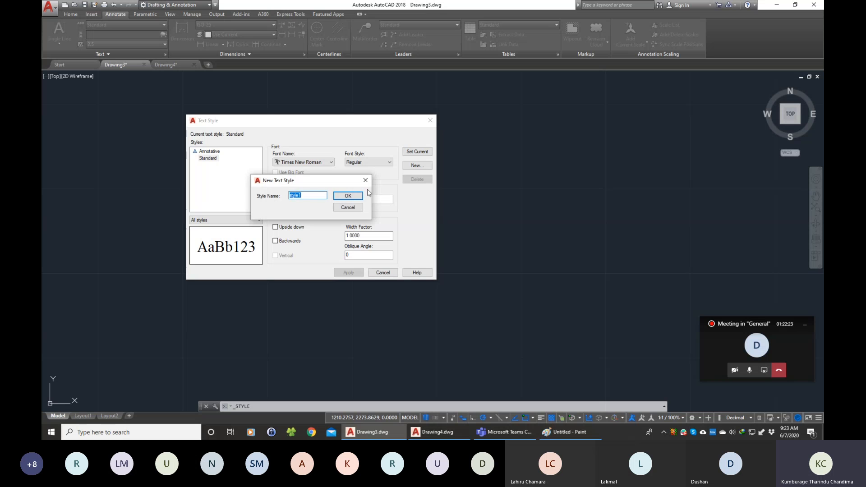
left_click(347, 195)
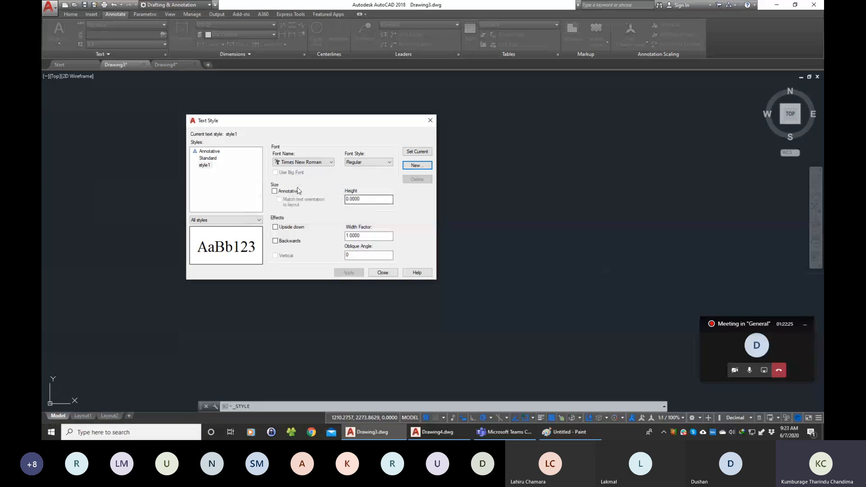
left_click(294, 163)
left_click(300, 226)
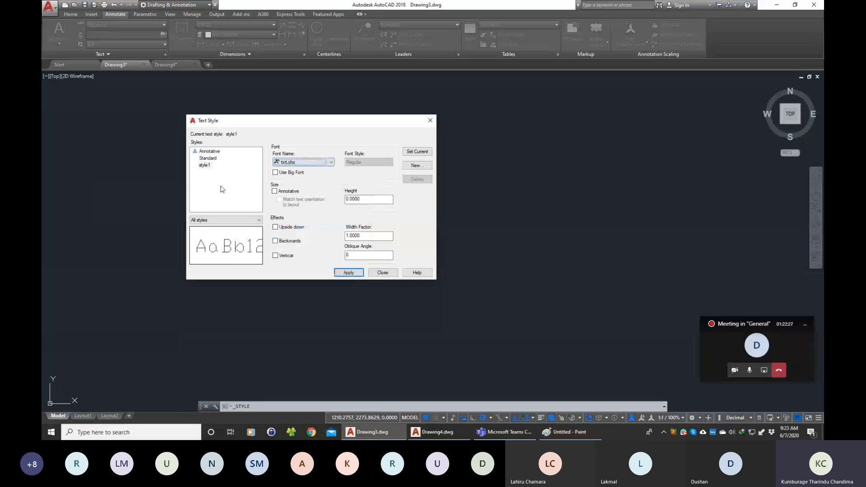
left_click(205, 165)
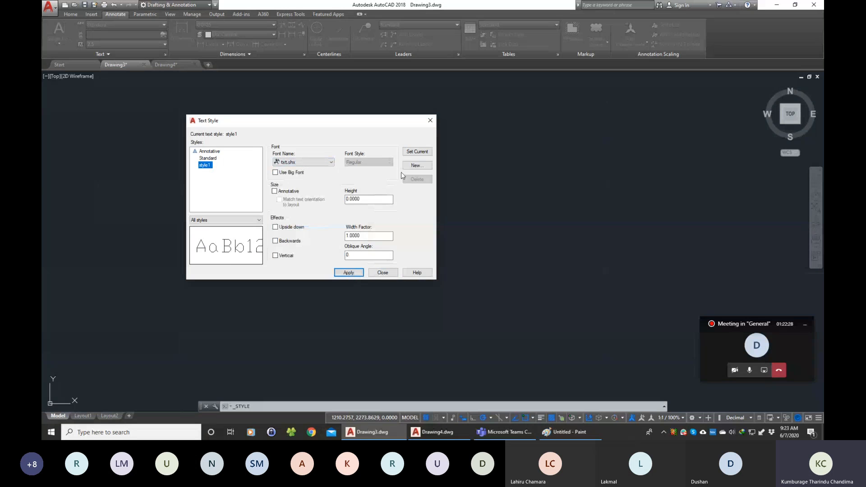
left_click(351, 272)
left_click(382, 273)
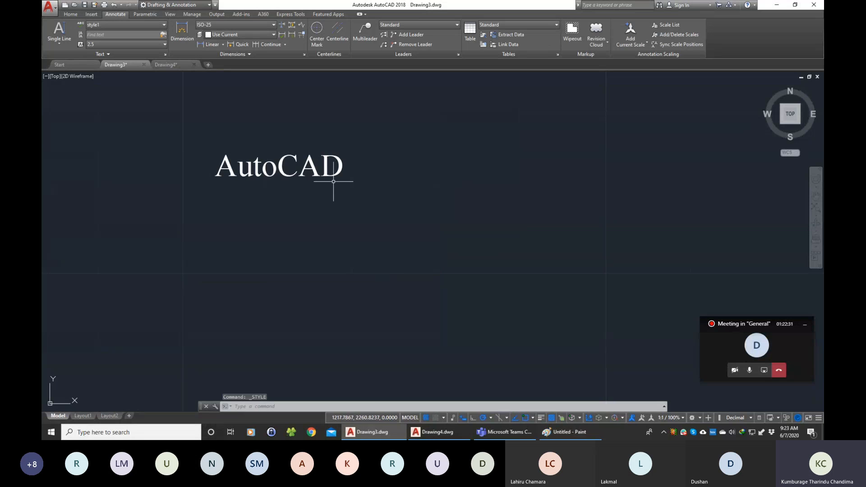
Preview the style1 text style on the "AutoCAD" text without applying it, and clear the selection.
left_click(351, 197)
left_click(226, 136)
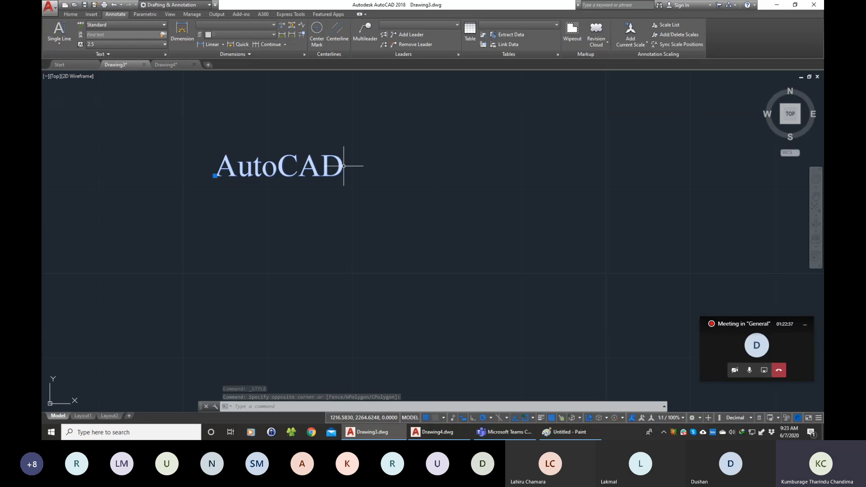
left_click(96, 26)
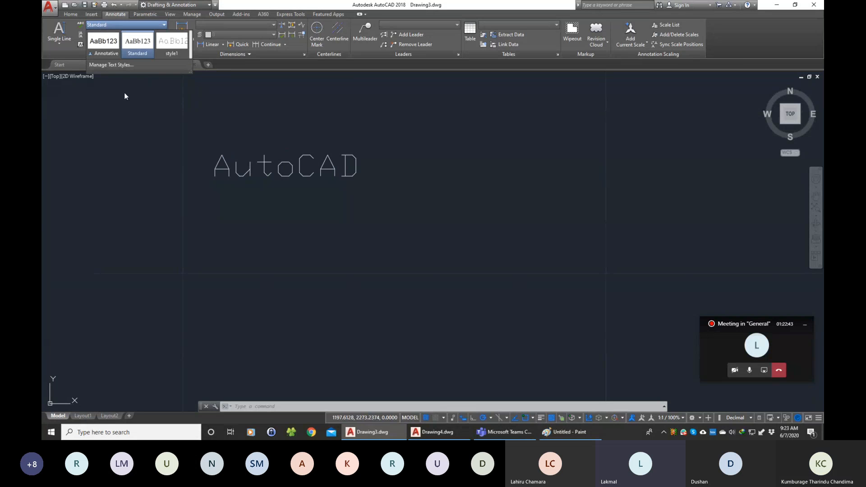
left_click(251, 9)
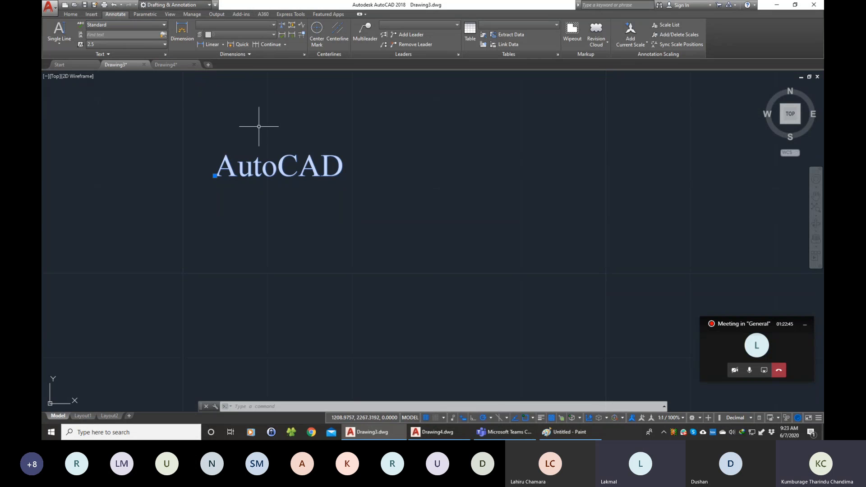
left_click(286, 178)
key("Escape")
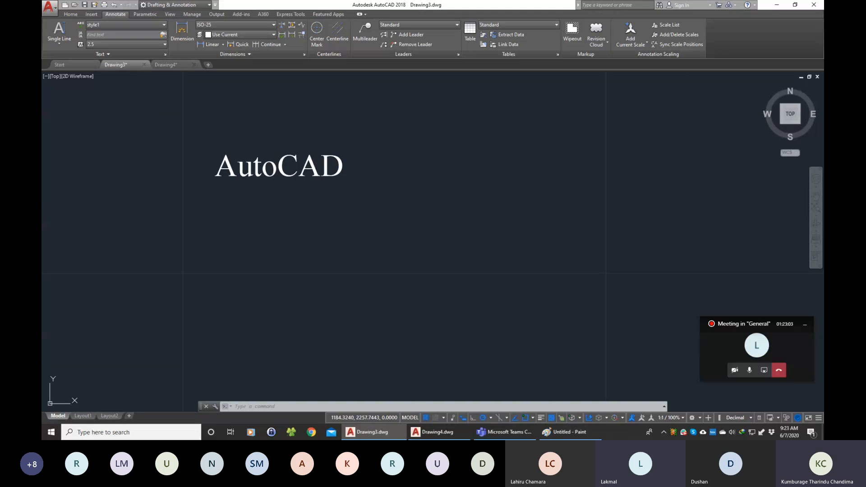
Delete the "AutoCAD" text from the drawing.
left_click(374, 190)
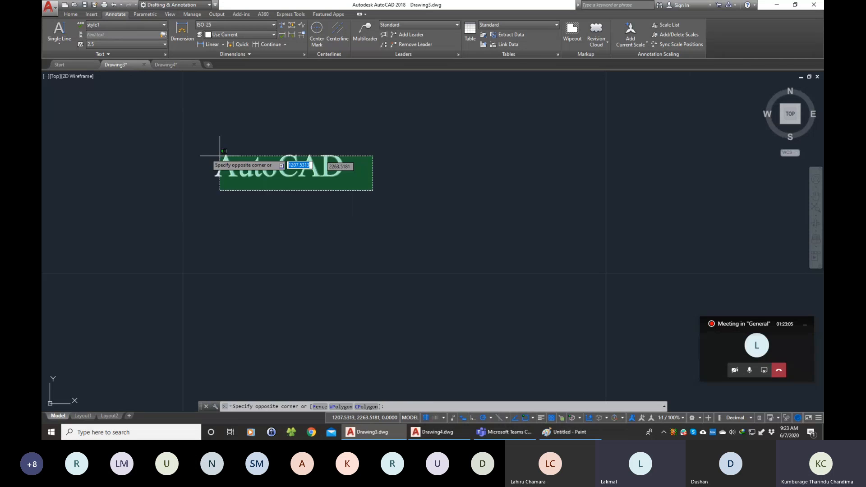
left_click(180, 146)
key("Delete")
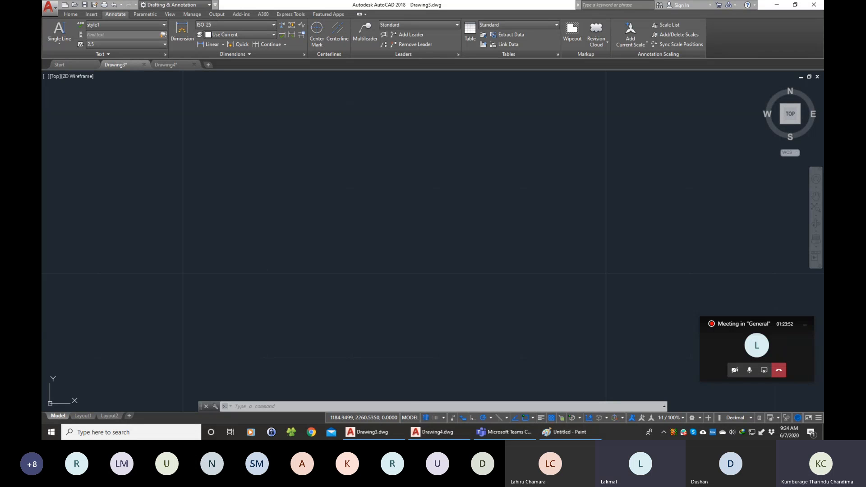
Switch to PowerPoint, examine the L03 slides on dimensions, model and layout tabs, page setup and auxiliary views, and return to Drawing3 in AutoCAD.
left_click_drag(42, 101, 318, 117)
double_click(314, 121)
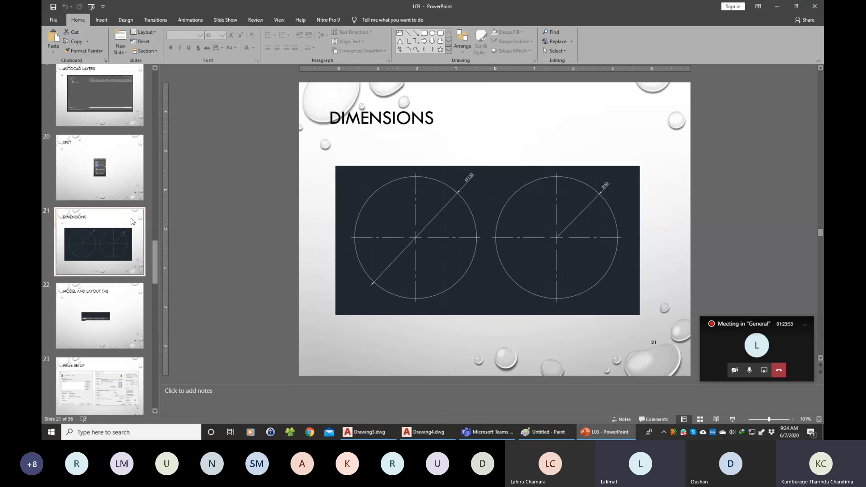
left_click(99, 166)
left_click(98, 264)
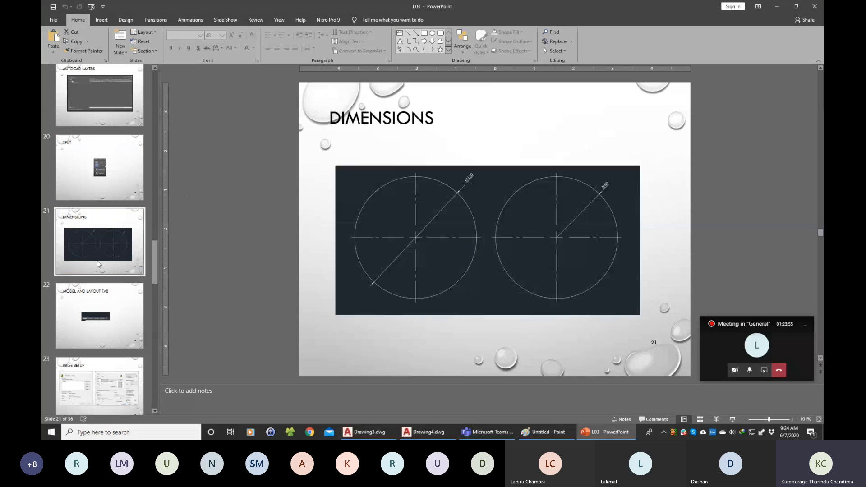
scroll(113, 248, "down", 2)
left_click(113, 248)
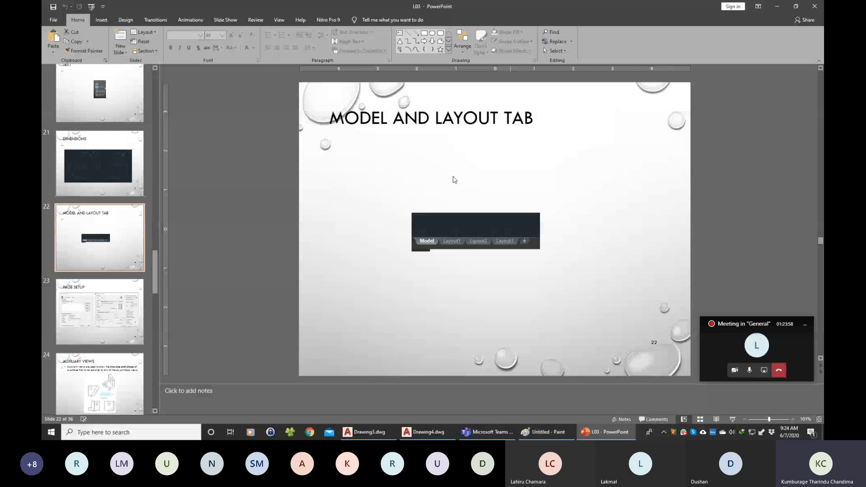
scroll(109, 241, "down", 2)
left_click(110, 242)
left_click(98, 296)
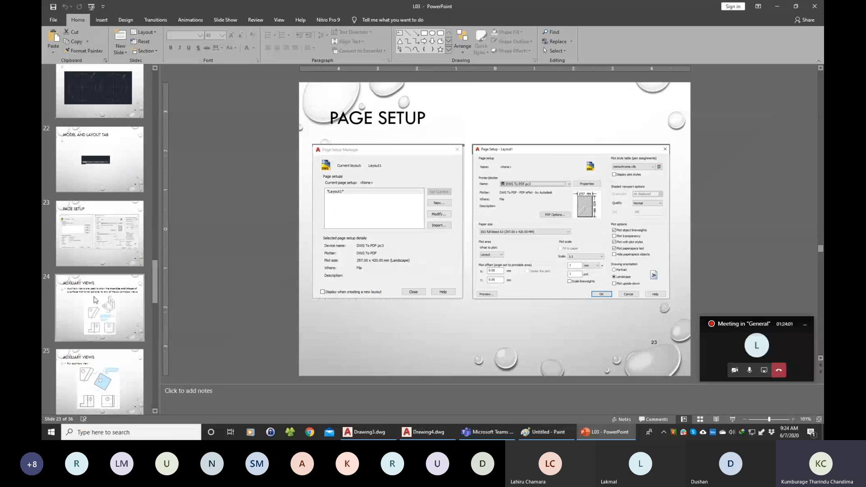
left_click(106, 253)
scroll(112, 270, "down", 1)
left_click(112, 270)
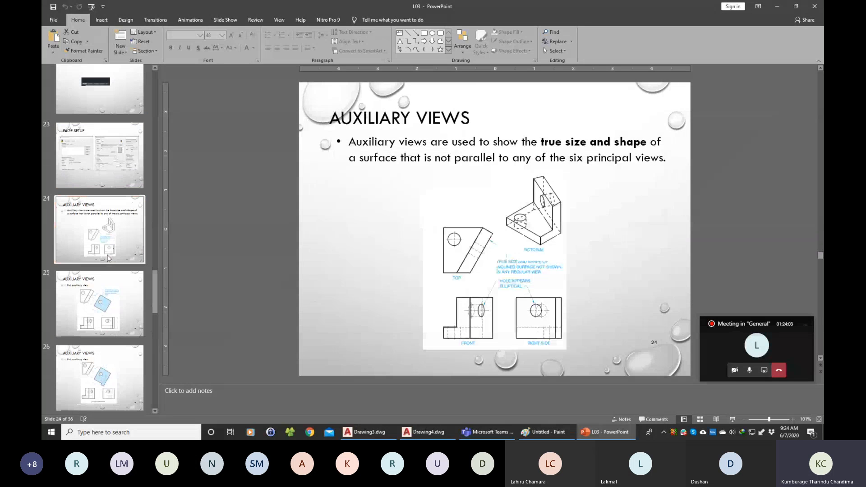
left_click(110, 311)
scroll(110, 333, "down", 2)
scroll(110, 333, "down", 5)
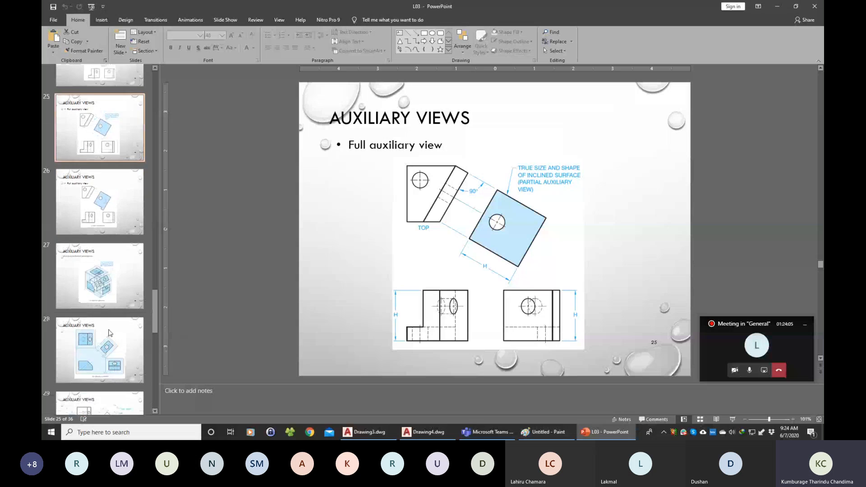
scroll(108, 333, "up", 8)
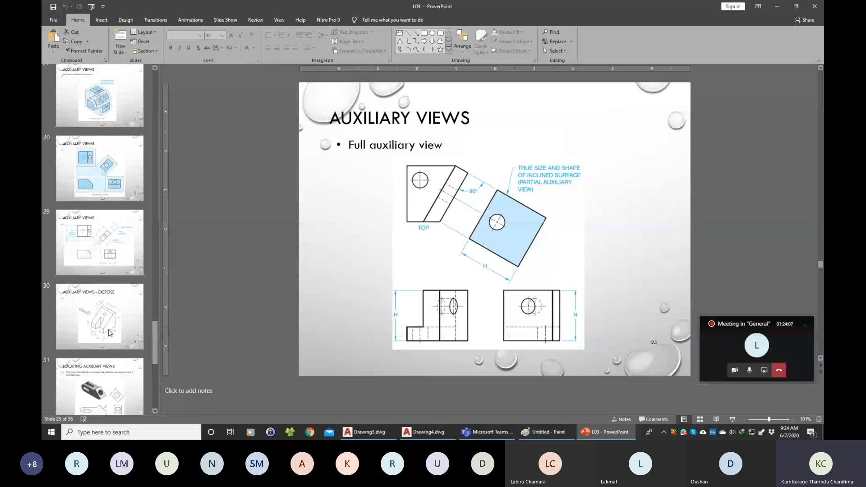
scroll(108, 333, "up", 4)
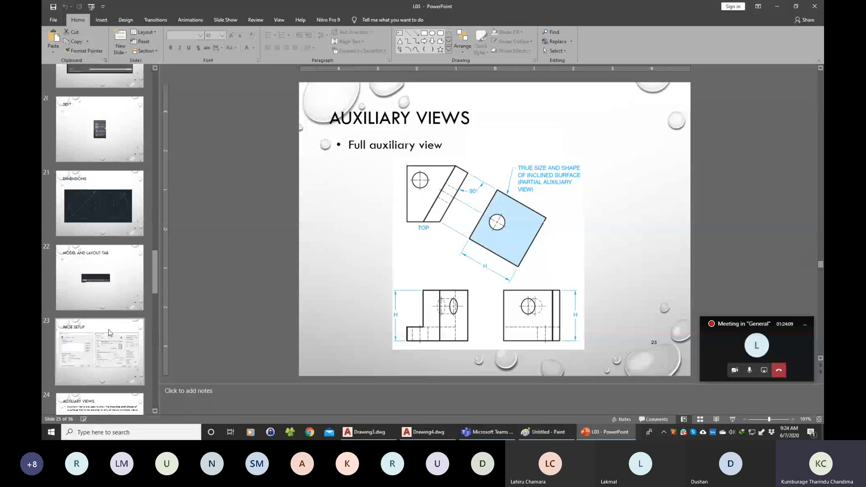
left_click_drag(277, 6, 42, 31)
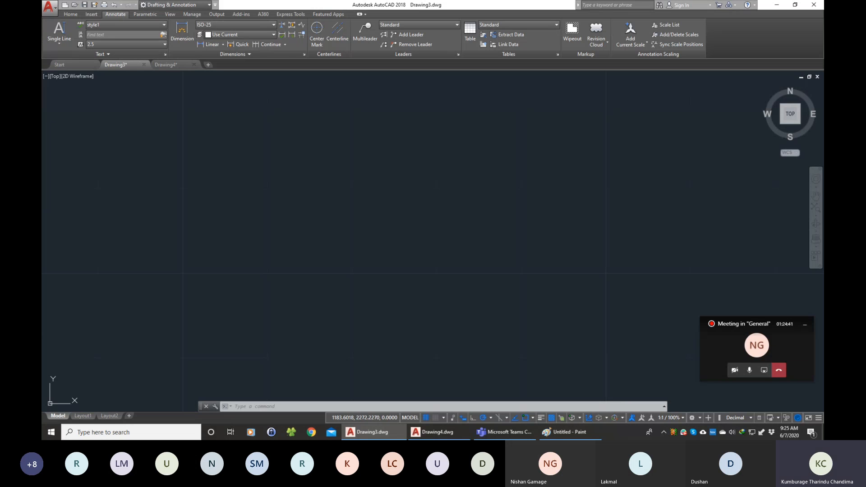
Create the single-line text "AutoCAD" in style1 in the empty drawing with a height of 4.0 and a rotation angle of 0.
left_click(62, 43)
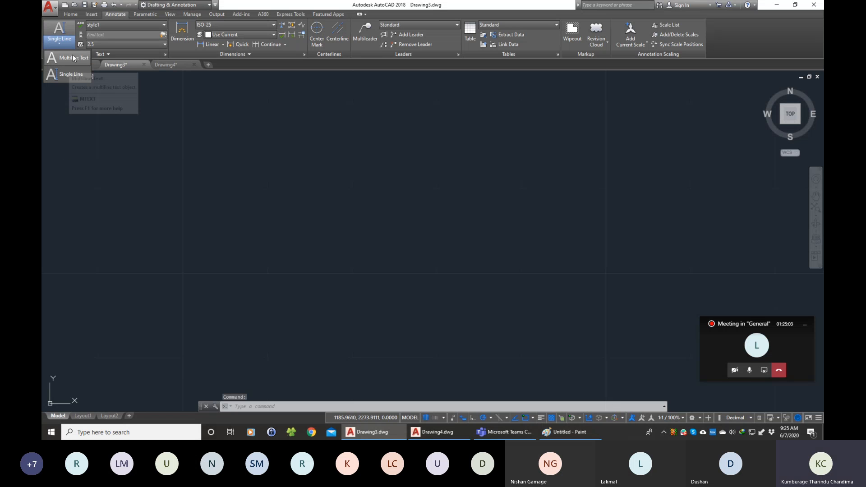
left_click(66, 76)
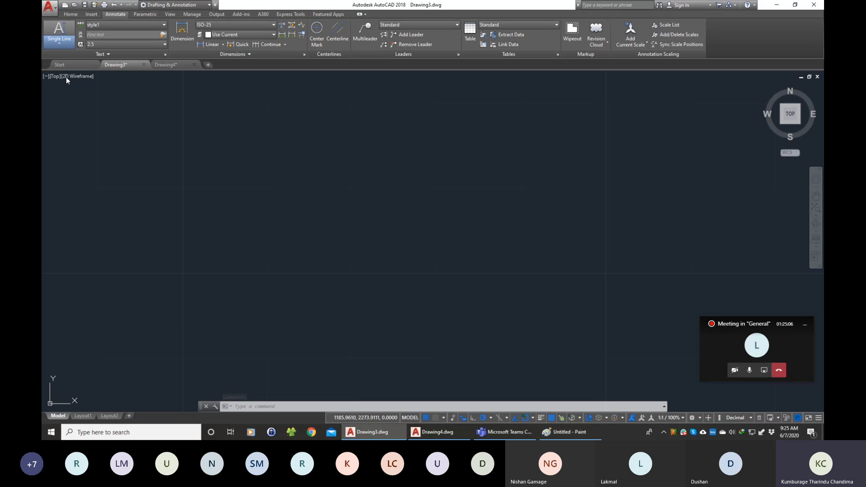
left_click(182, 135)
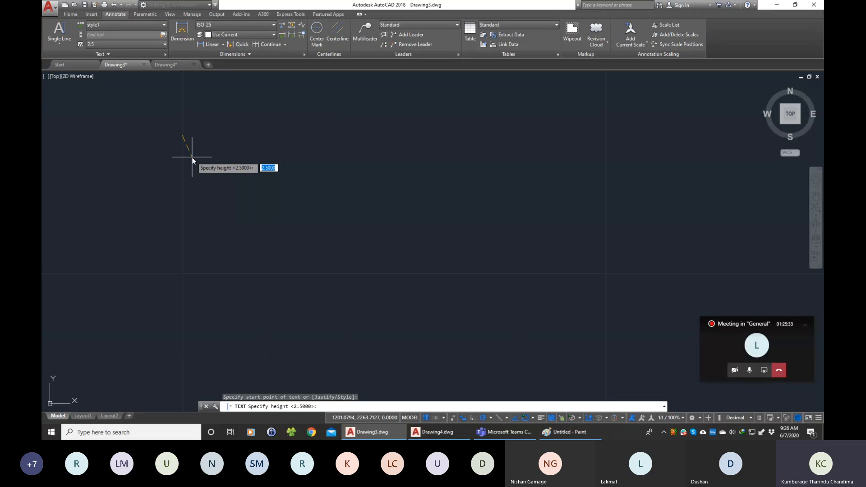
middle_click(192, 157)
type("4")
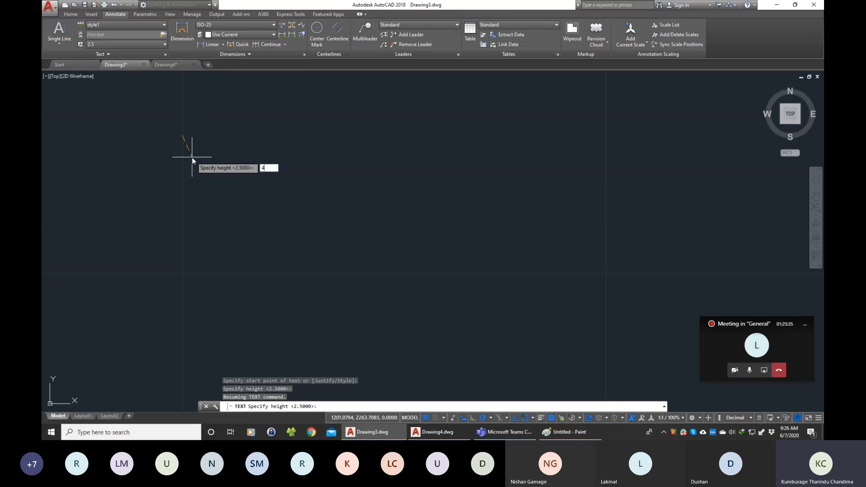
type(".0")
key("Return")
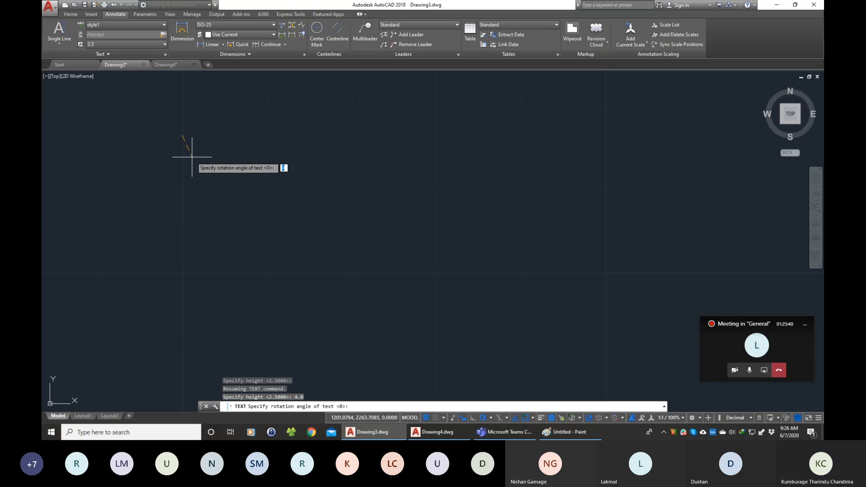
key("Return")
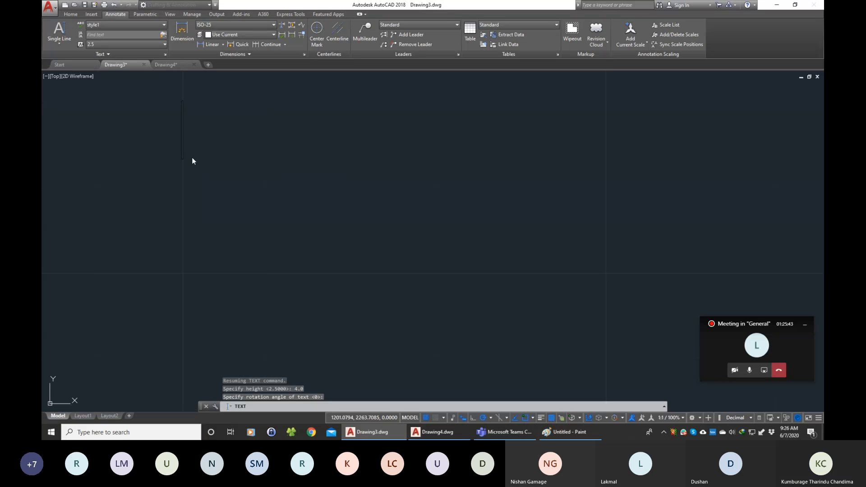
type("A")
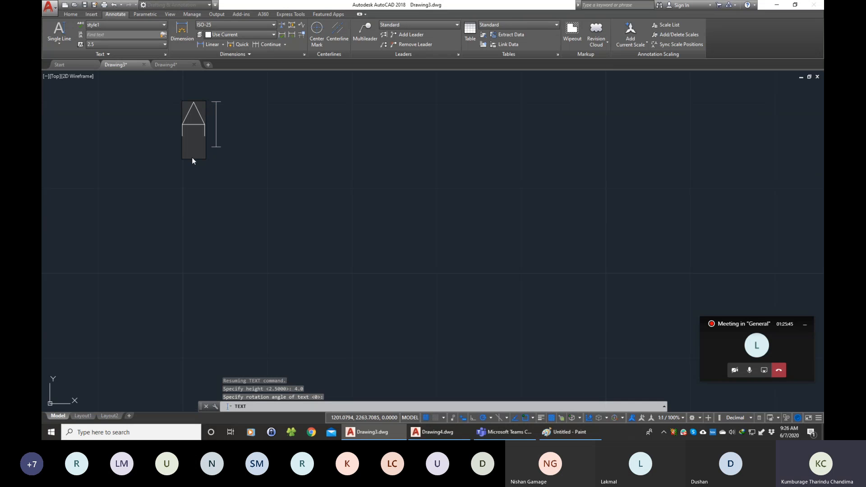
type("utoCAD")
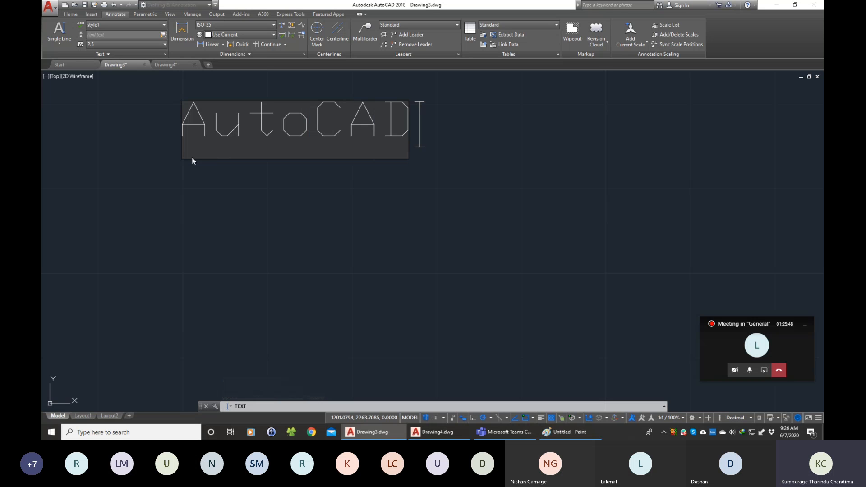
left_click(227, 179)
key("Return")
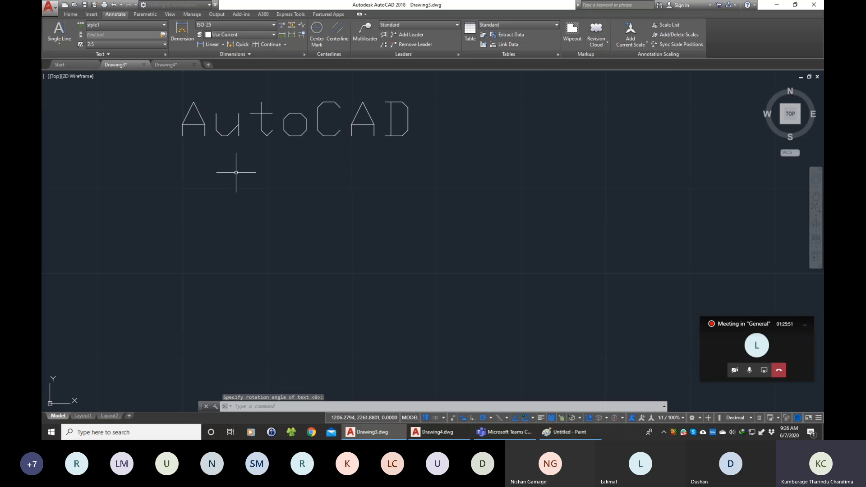
scroll(185, 115, "up", 2)
scroll(191, 112, "down", 1)
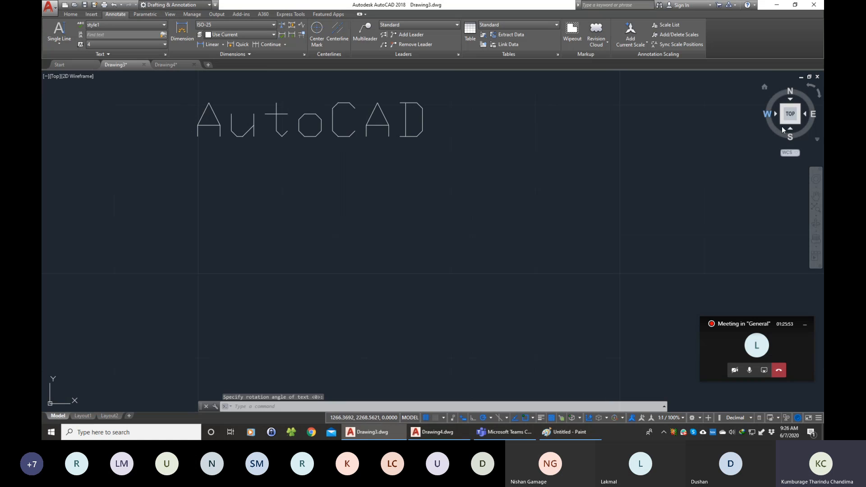
left_click(817, 196)
left_click_drag(442, 152, 481, 219)
key("Escape")
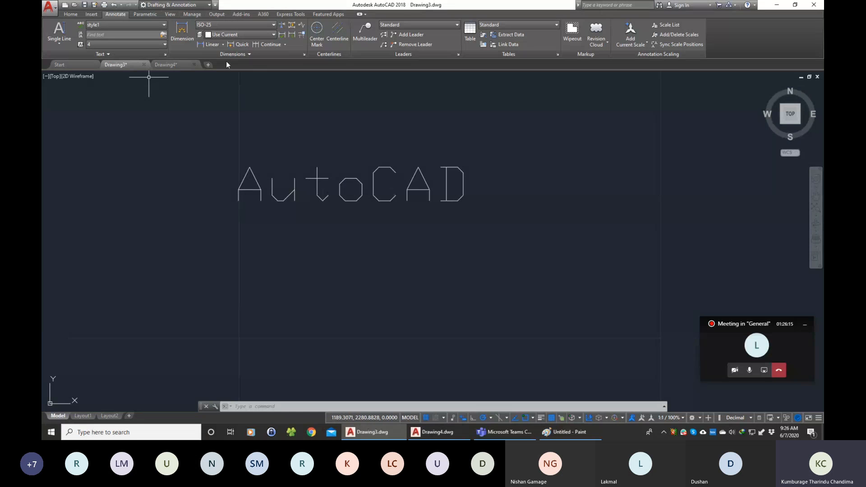
Create a new text style named style2 in the text style manager.
left_click(164, 26)
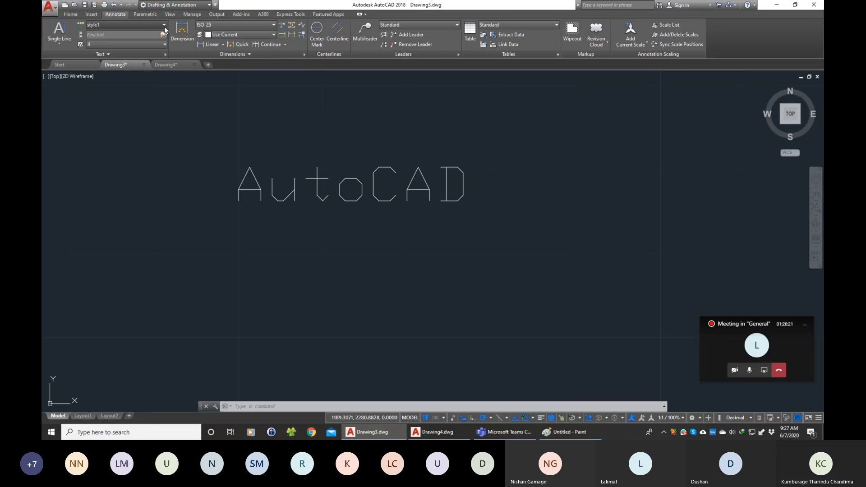
left_click(114, 15)
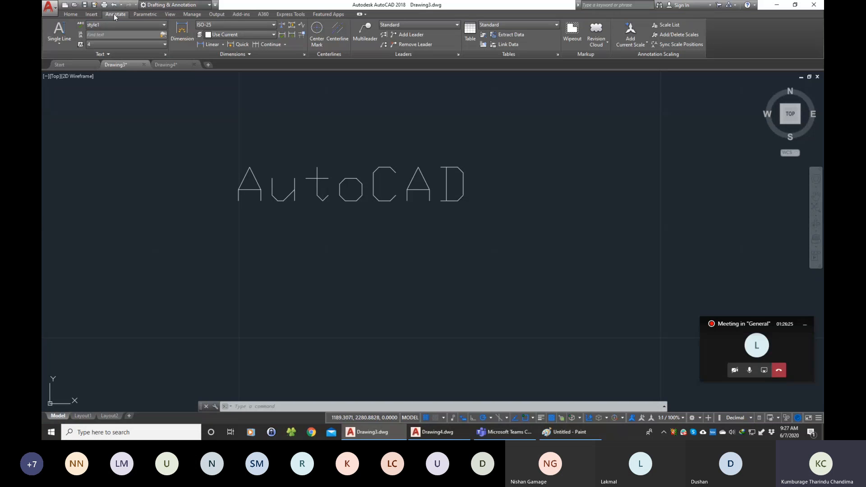
left_click(102, 27)
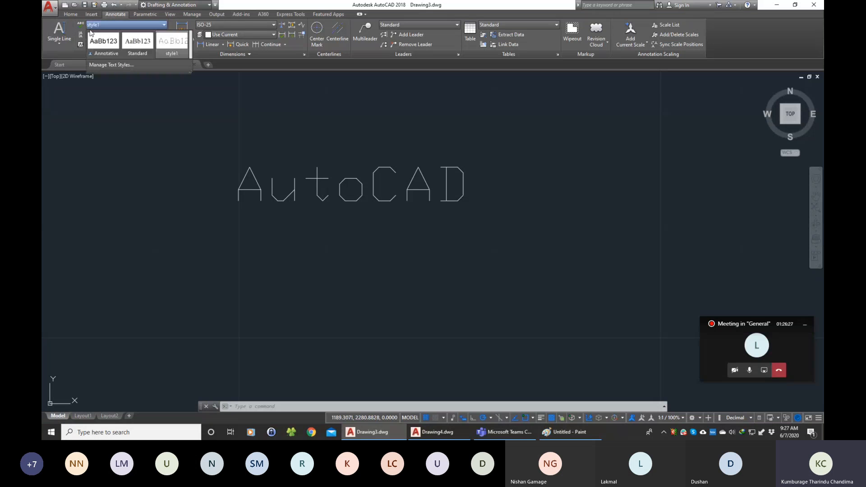
left_click(102, 65)
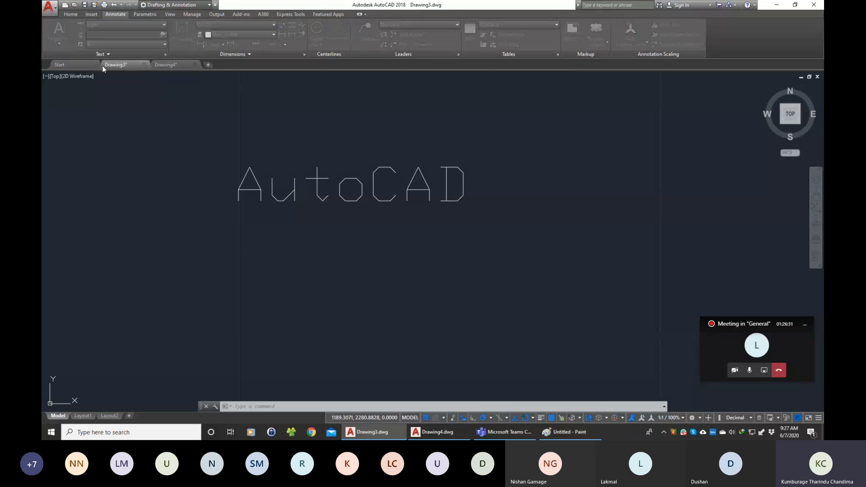
left_click_drag(355, 138, 370, 142)
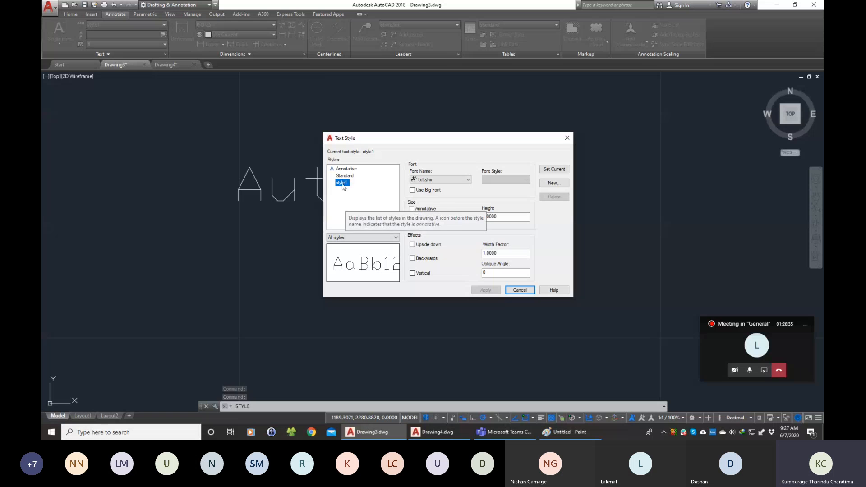
left_click(561, 184)
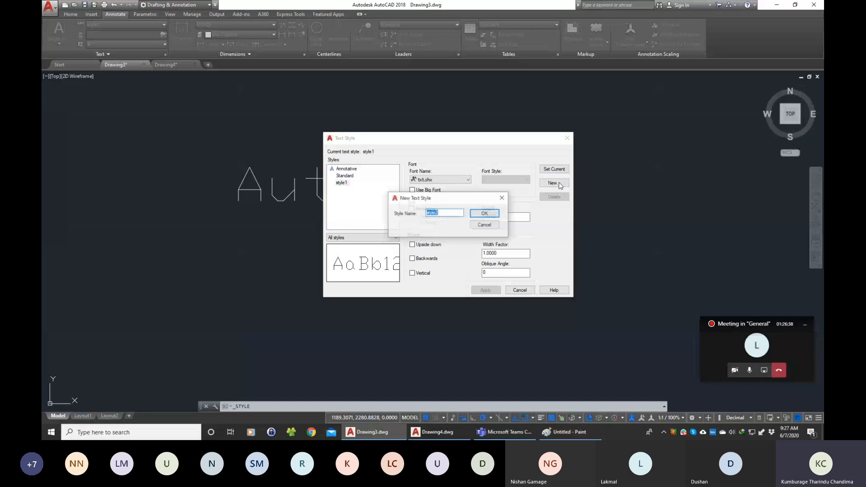
left_click(485, 214)
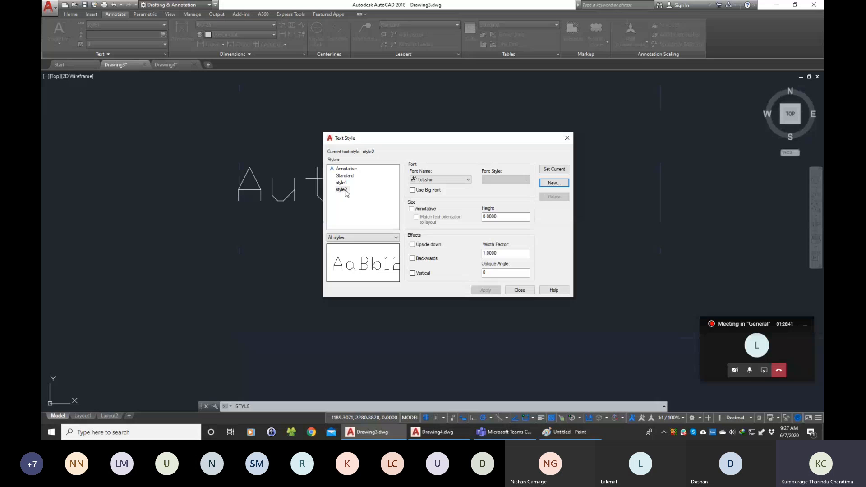
Set style2's font to Times New Roman with the Regular font style, apply it and close the text style manager.
left_click(345, 191)
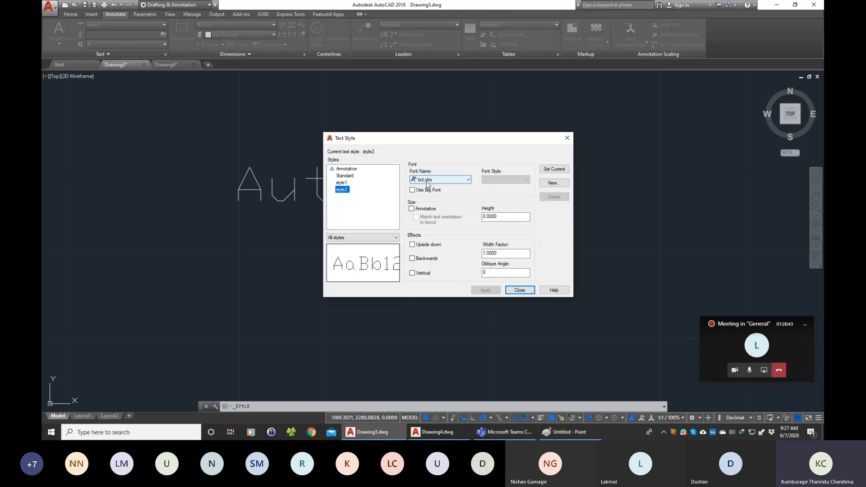
double_click(342, 190)
left_click(440, 181)
scroll(465, 255, "up", 4)
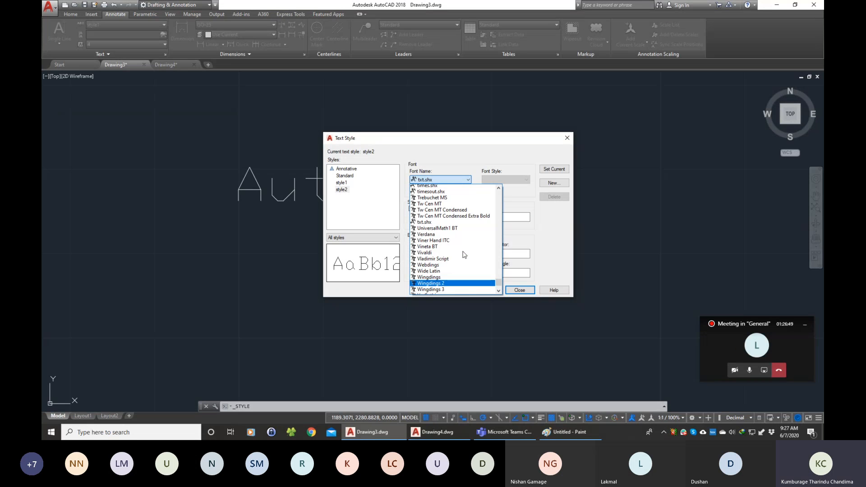
scroll(465, 255, "up", 5)
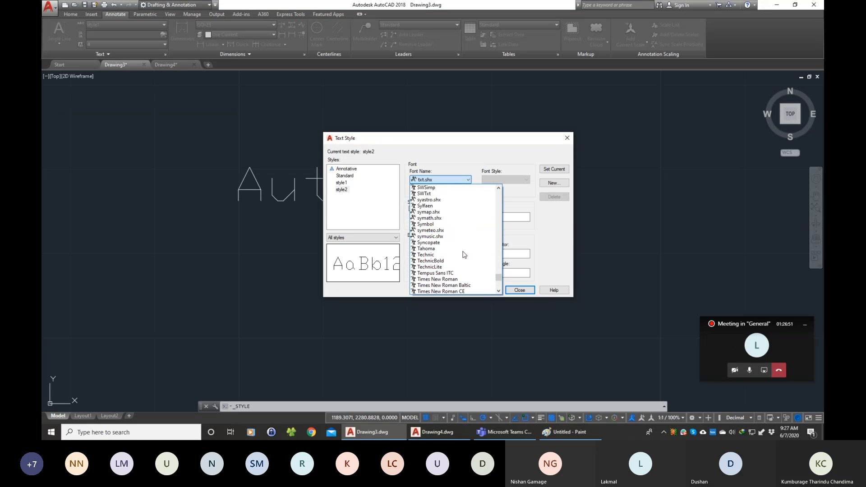
scroll(465, 255, "down", 1)
left_click(453, 264)
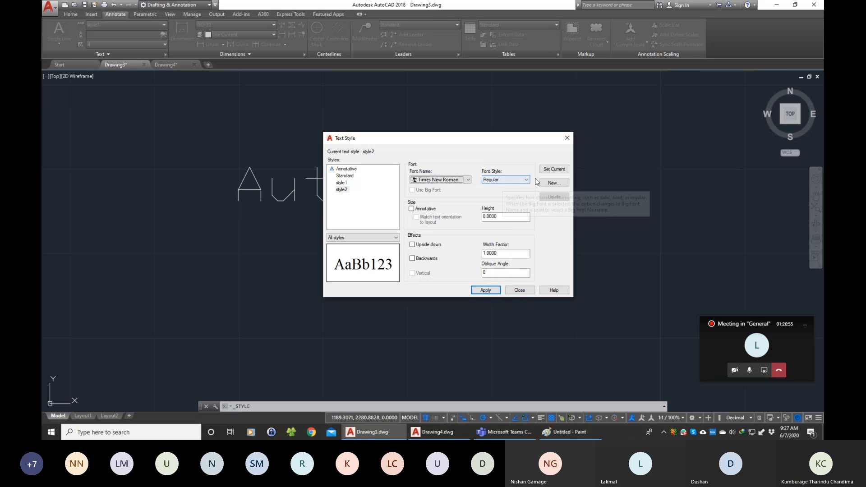
left_click(524, 180)
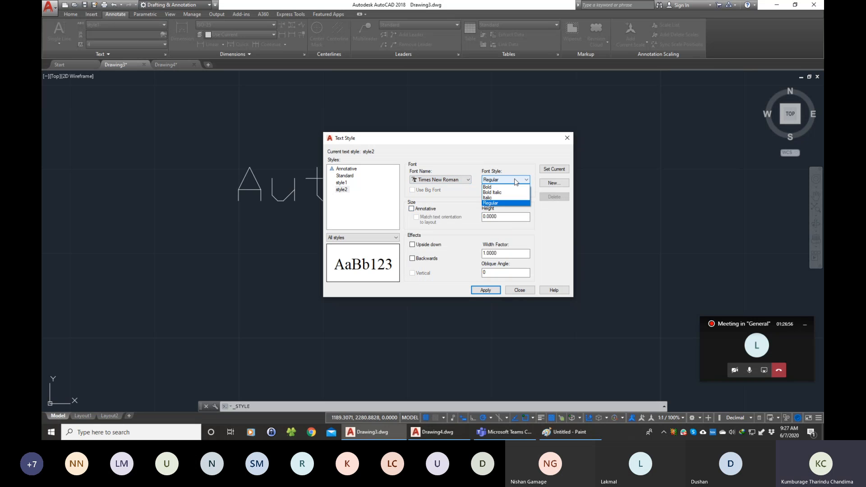
left_click(497, 203)
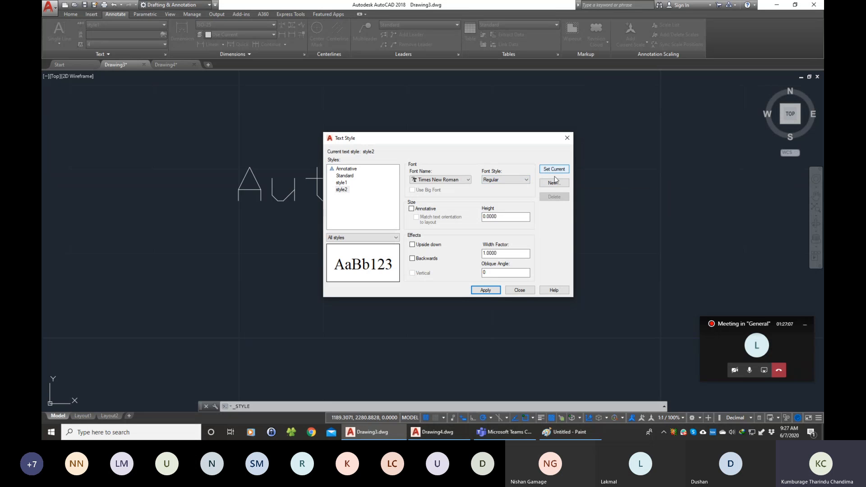
left_click(486, 291)
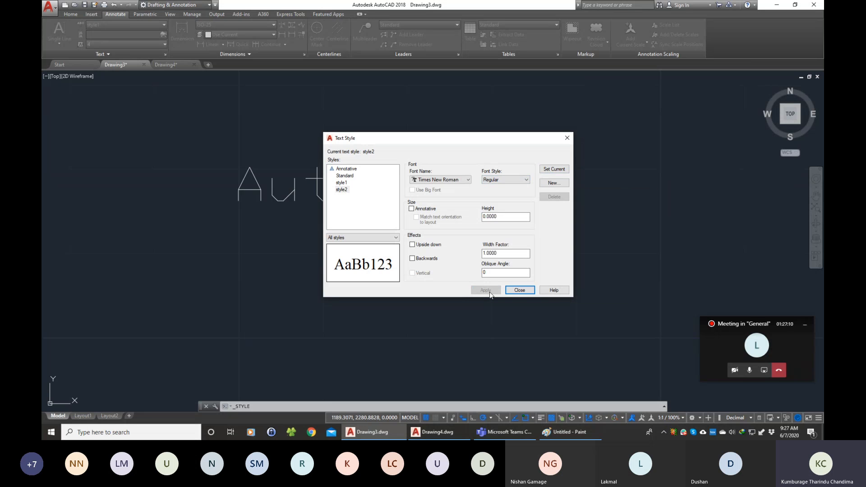
left_click(519, 290)
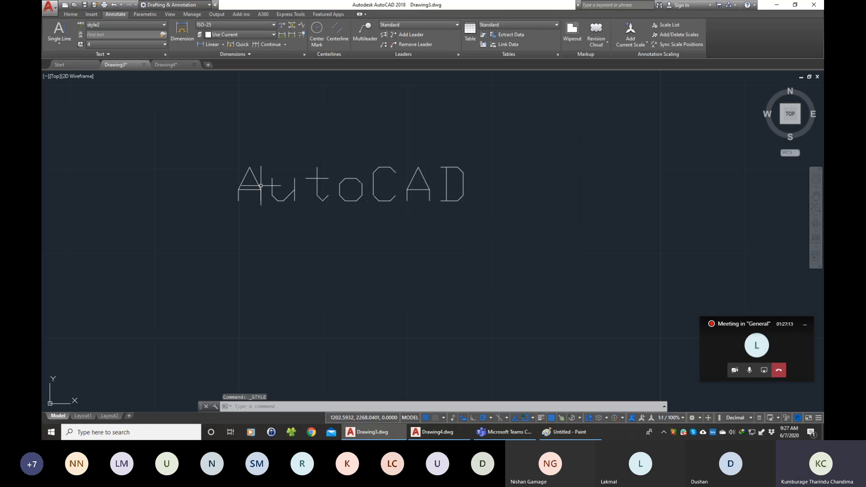
Change the text style of the single-line text "AutoCAD" to style2.
left_click(273, 171)
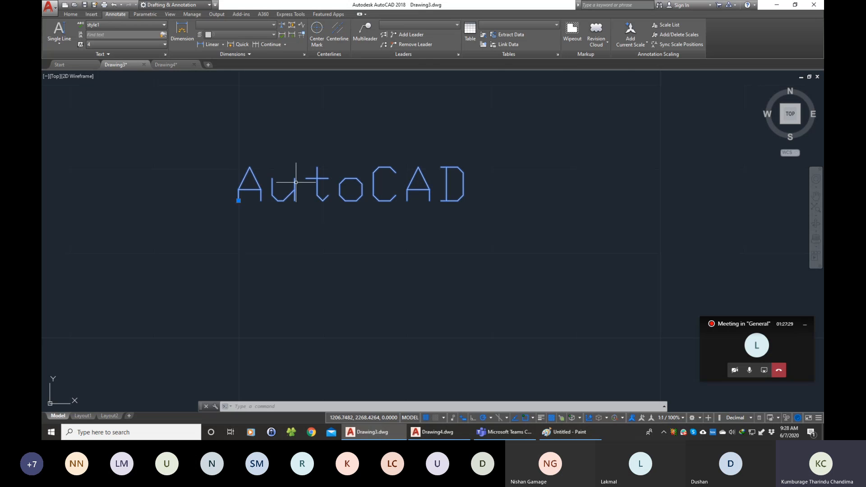
left_click(159, 26)
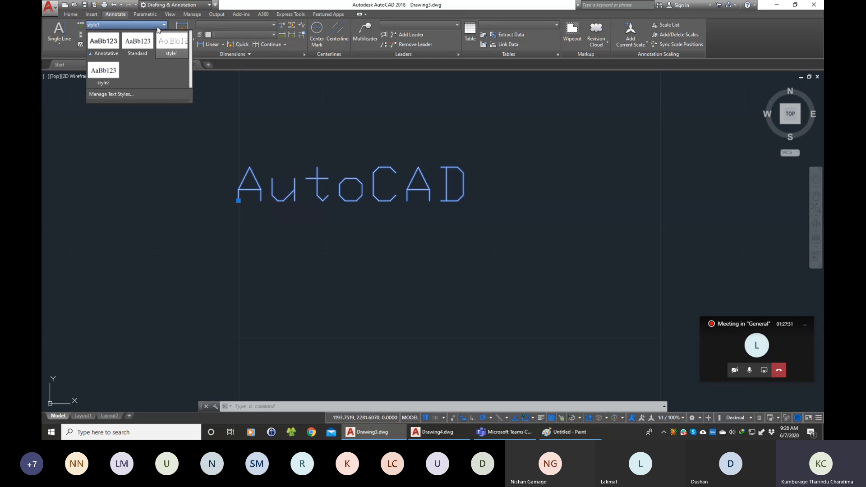
left_click(111, 76)
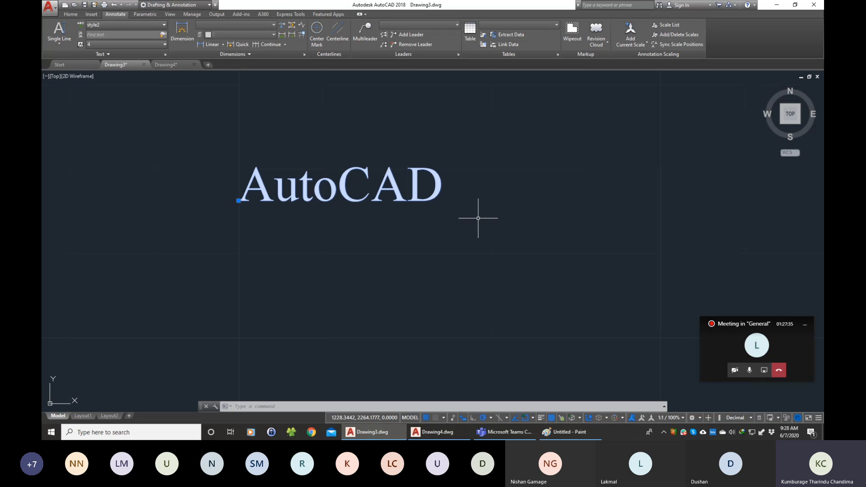
key("Escape")
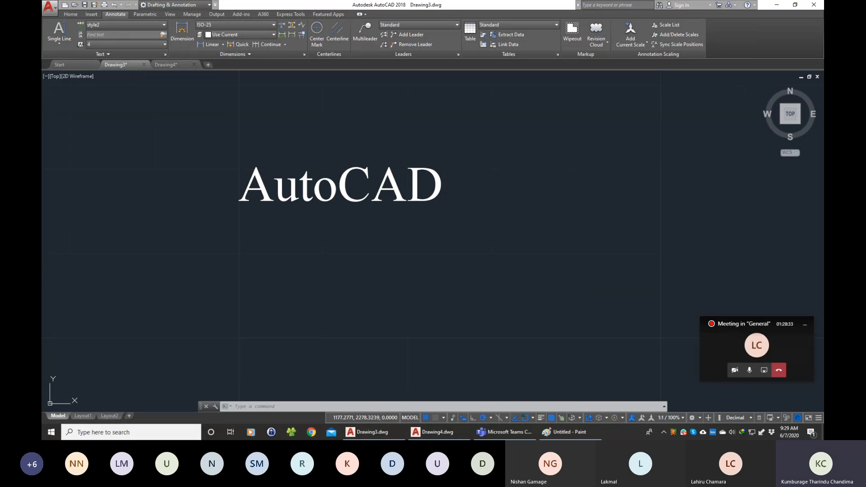
Delete the style2 text "AutoCAD" from the drawing.
left_click(228, 151)
left_click(485, 211)
key("Delete")
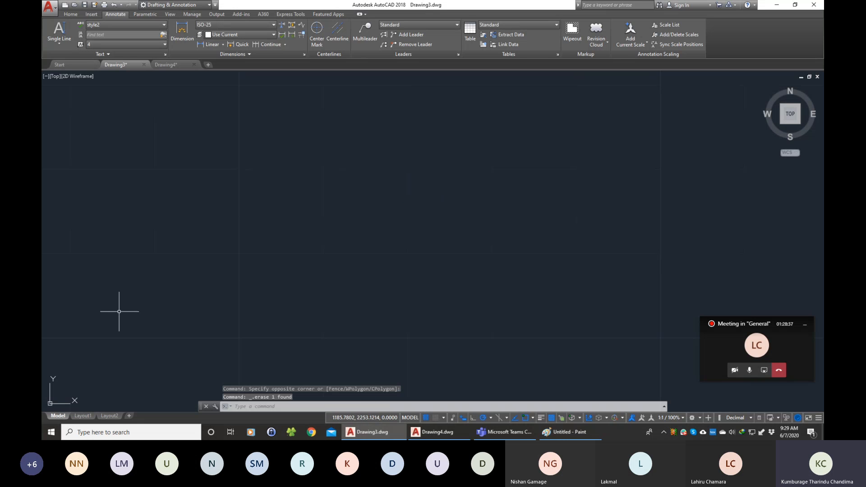
Draw a circle with a radius of 40 in the empty drawing.
left_click(70, 14)
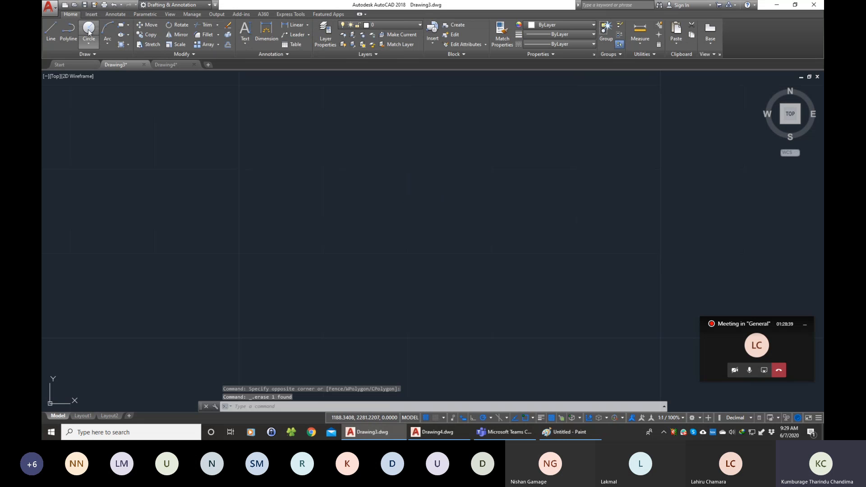
left_click(88, 29)
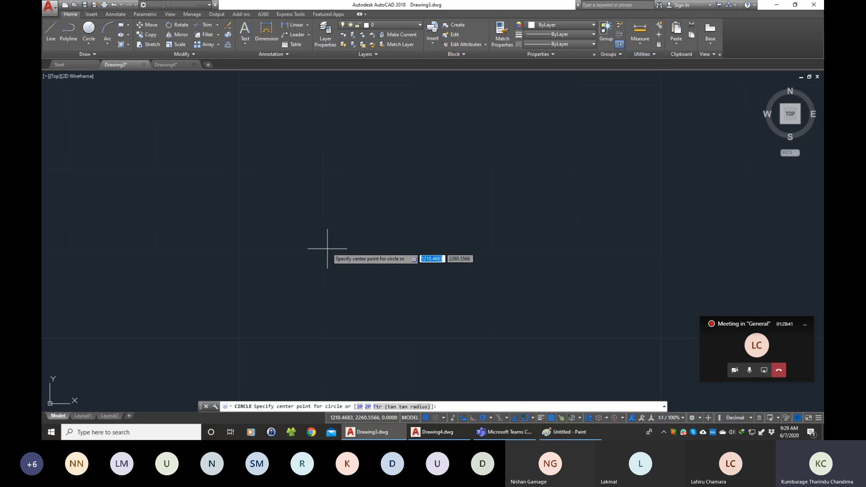
left_click(315, 244)
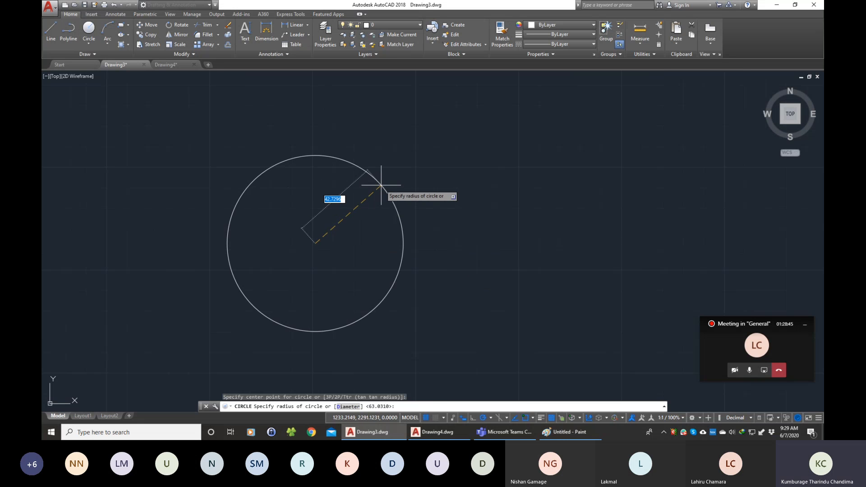
key("Return")
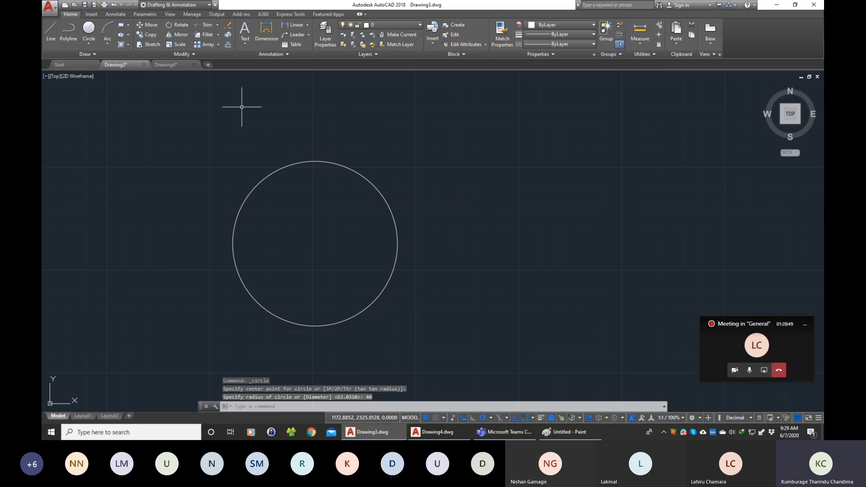
Draw a rectangle to the right of the circle using the Dimensions option, with length 50 and width 30.
left_click(121, 25)
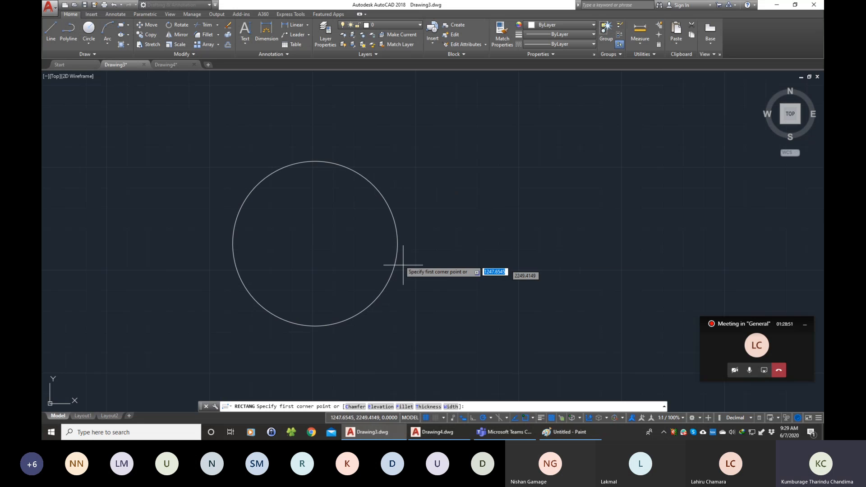
left_click(449, 166)
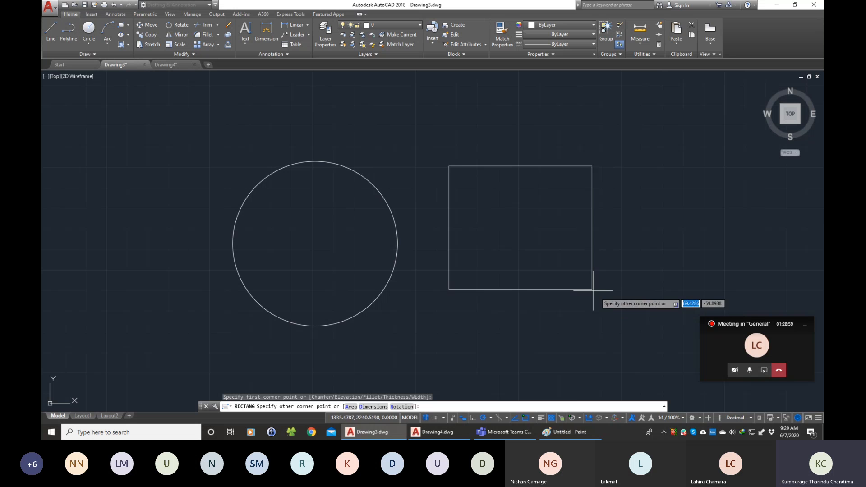
right_click(624, 307)
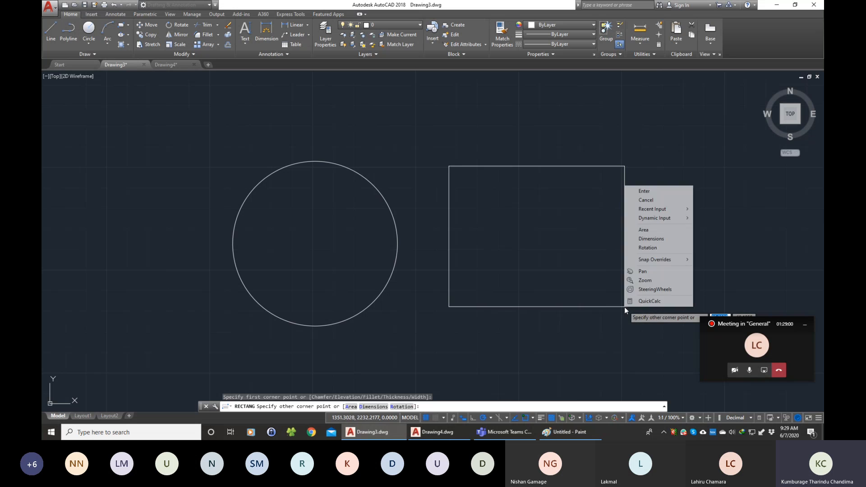
left_click(657, 242)
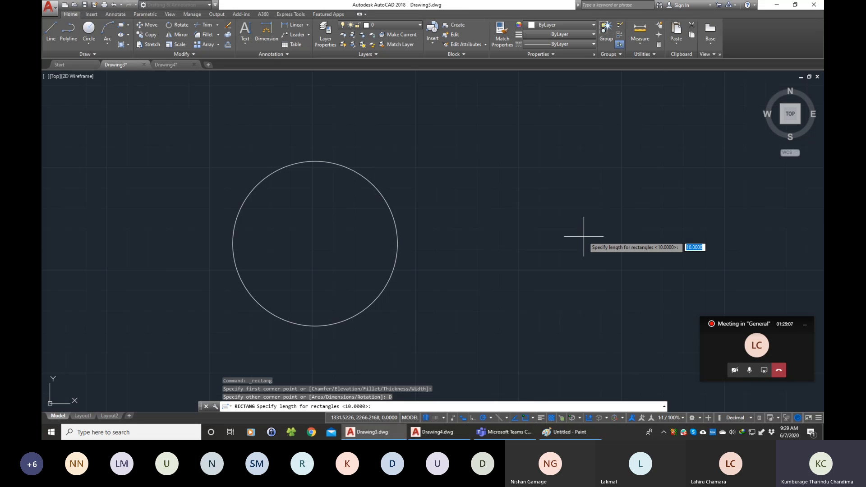
type("50")
key("Return")
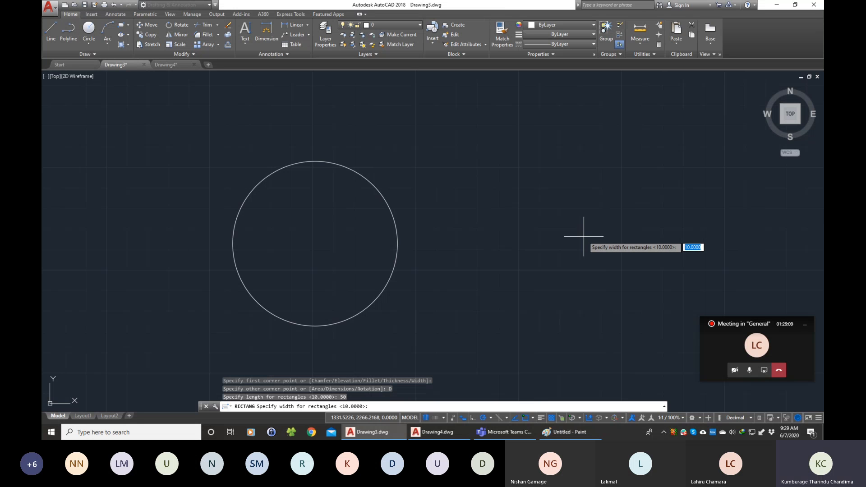
type("30")
key("Return")
left_click(577, 252)
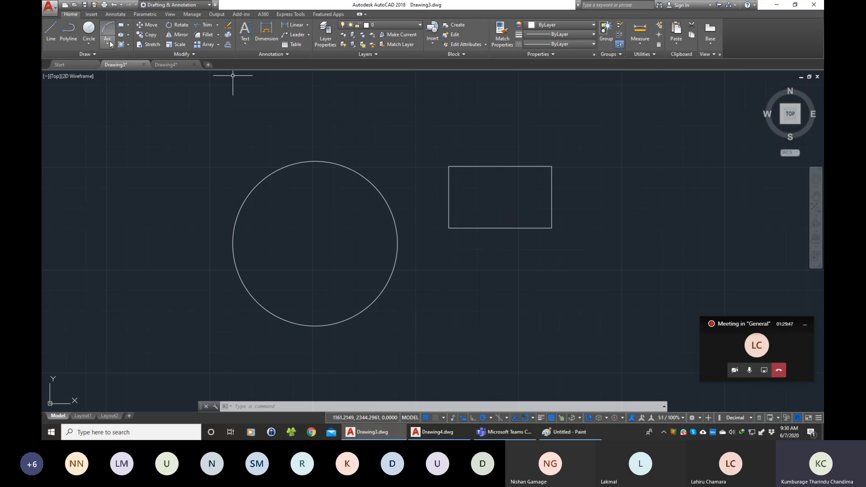
Add a diameter dimension to the circle with the Dimension command, placing its text outside the circle's upper right.
left_click(116, 14)
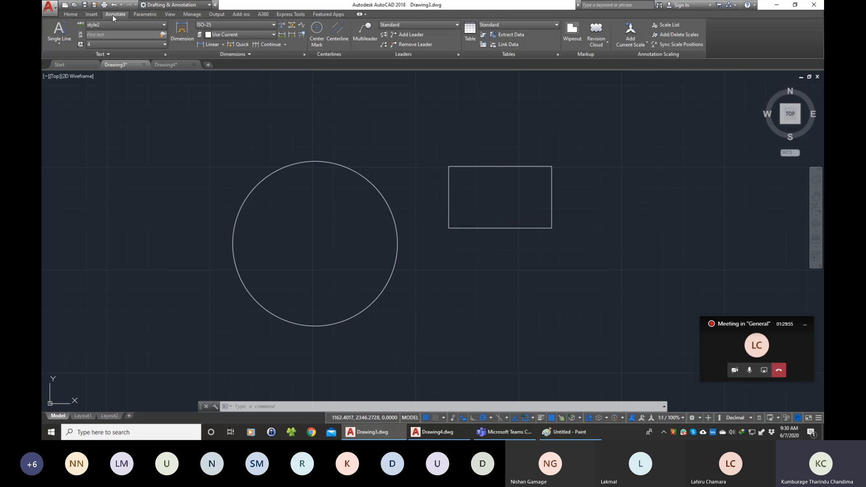
left_click(181, 37)
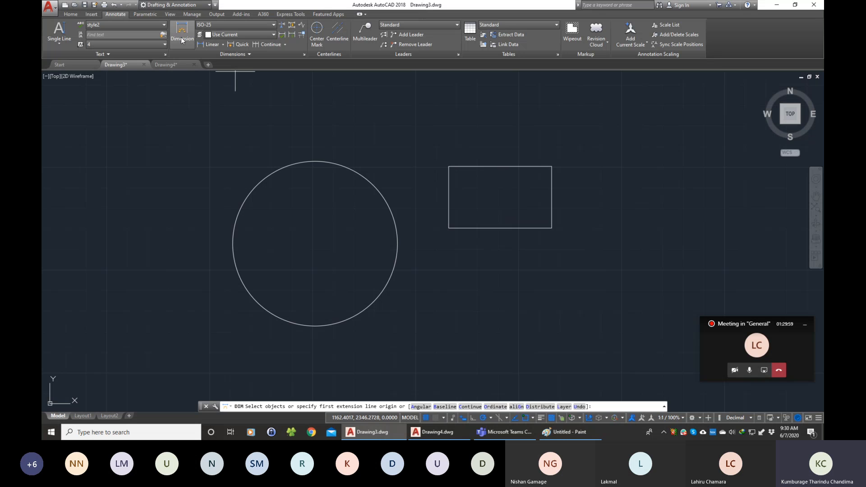
left_click(341, 167)
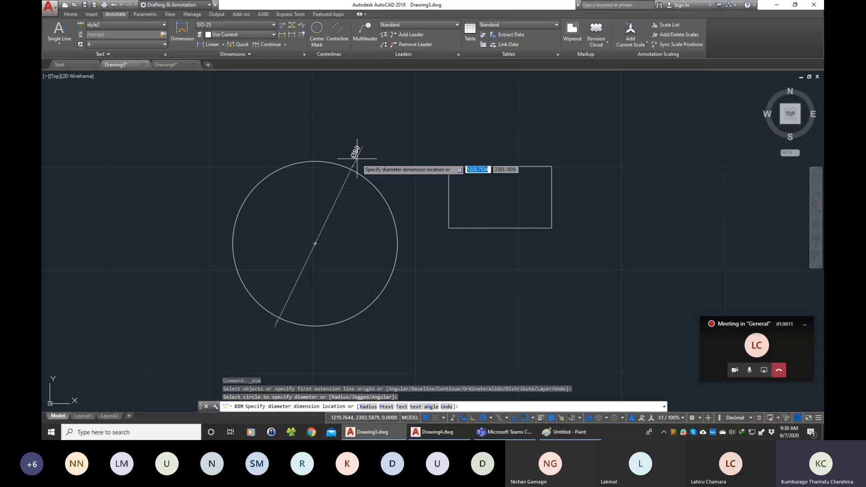
left_click(387, 156)
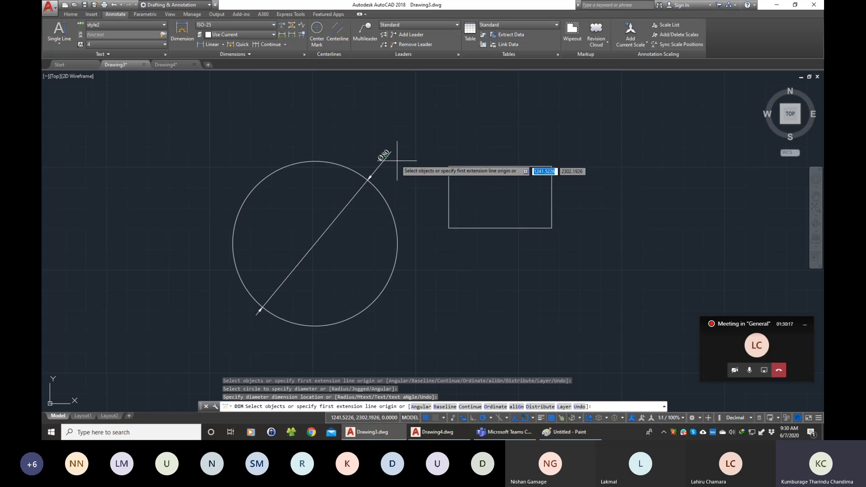
scroll(397, 160, "up", 4)
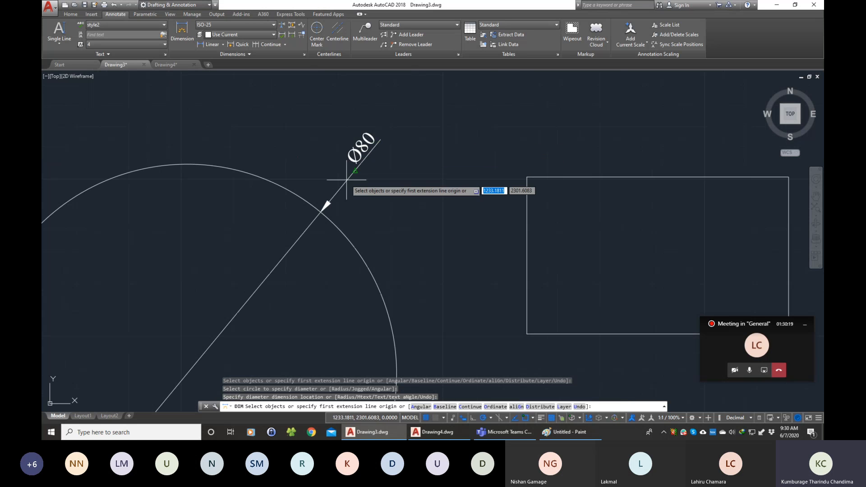
scroll(384, 131, "up", 2)
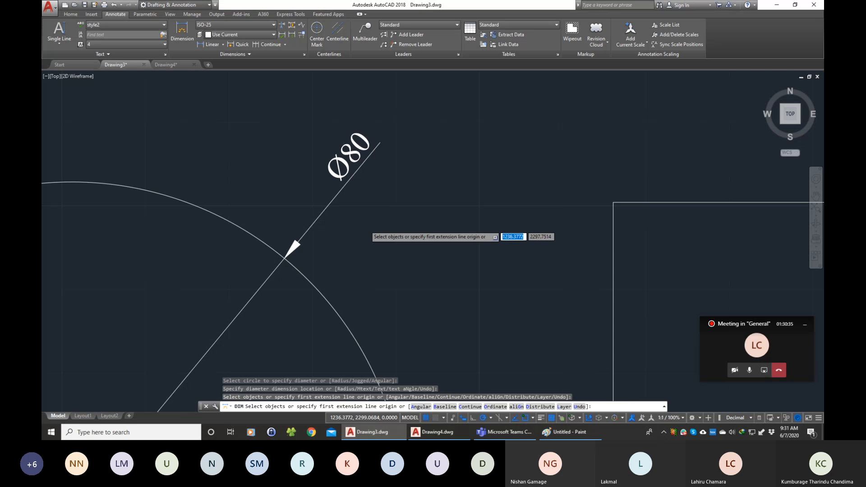
scroll(363, 227, "down", 2)
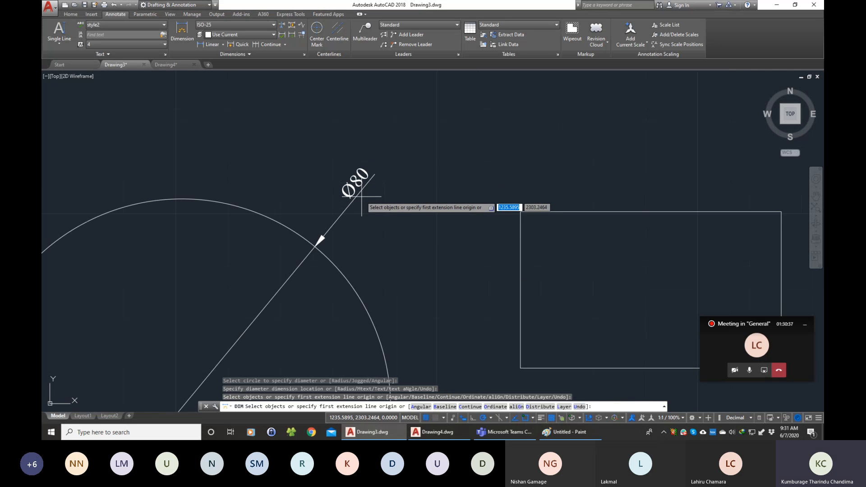
Add a radius dimension to the circle, placed beside the diameter dimension outside its upper right, and select it.
left_click(223, 46)
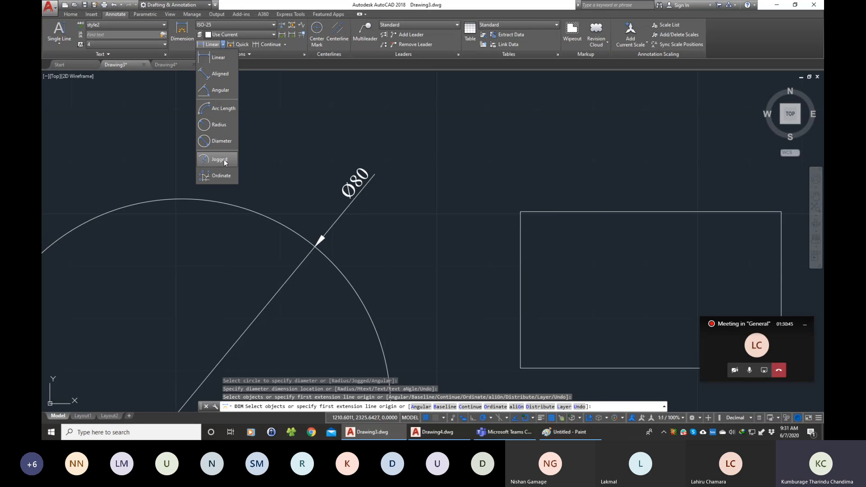
left_click(217, 128)
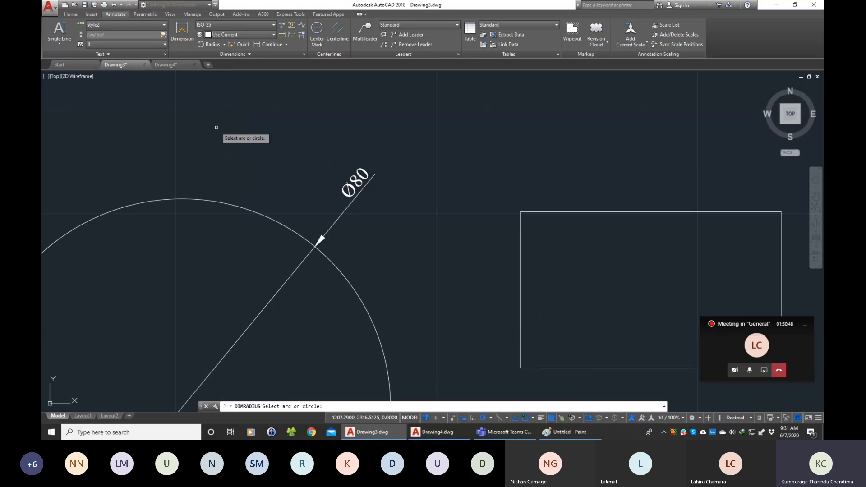
left_click(236, 206)
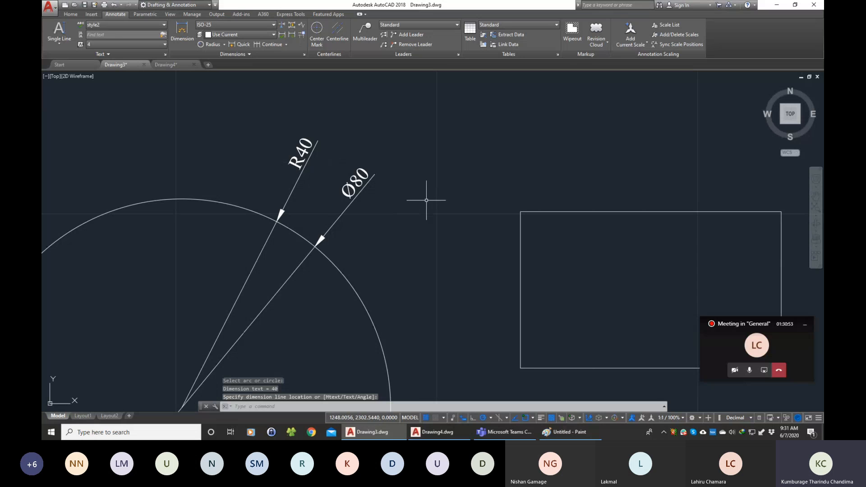
scroll(301, 156, "up", 2)
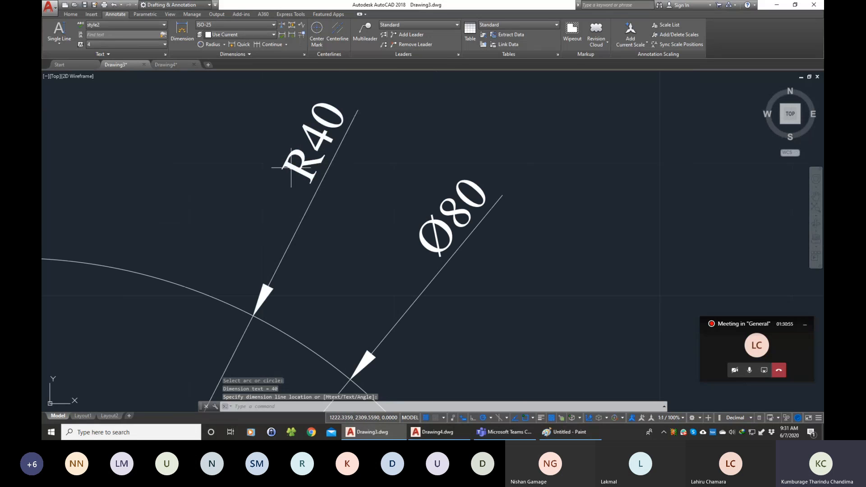
left_click(290, 167)
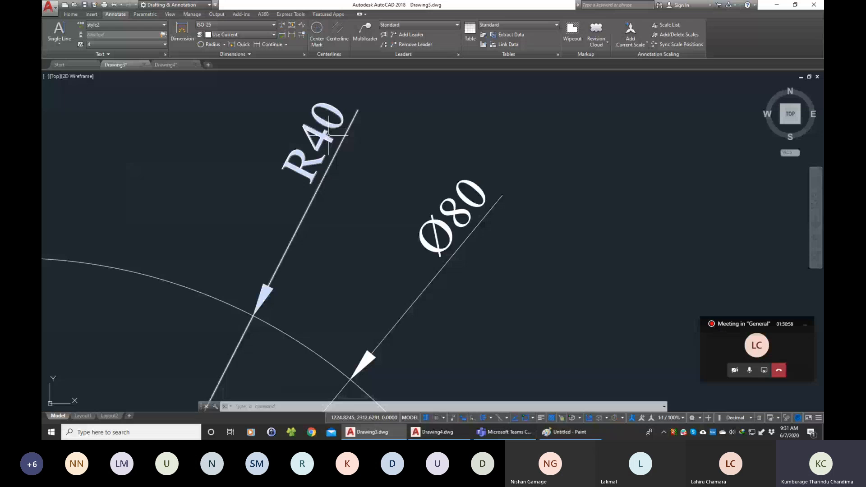
Override the text of the circle's diameter dimension with 100.
scroll(502, 194, "down", 8)
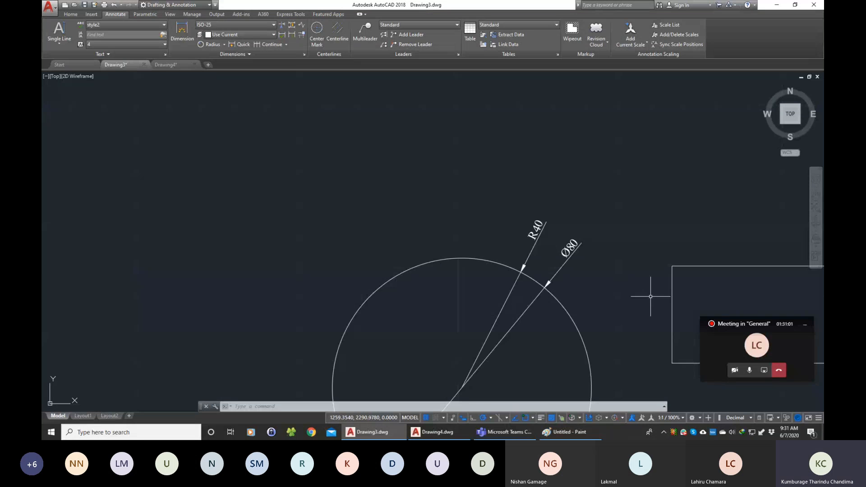
left_click(817, 196)
left_click_drag(562, 254, 411, 181)
scroll(447, 176, "up", 4)
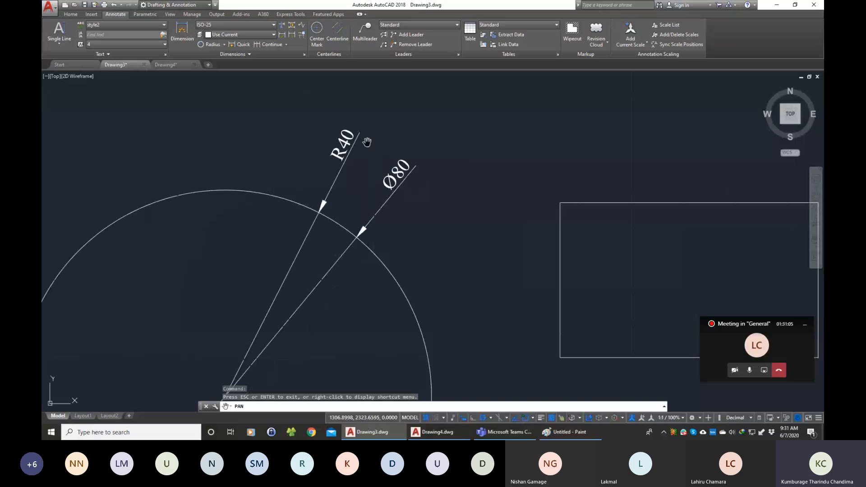
left_click(71, 14)
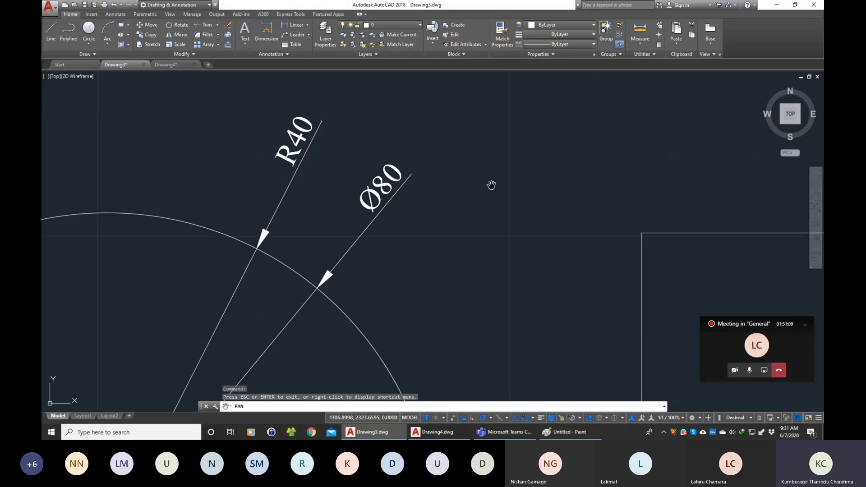
key("Escape")
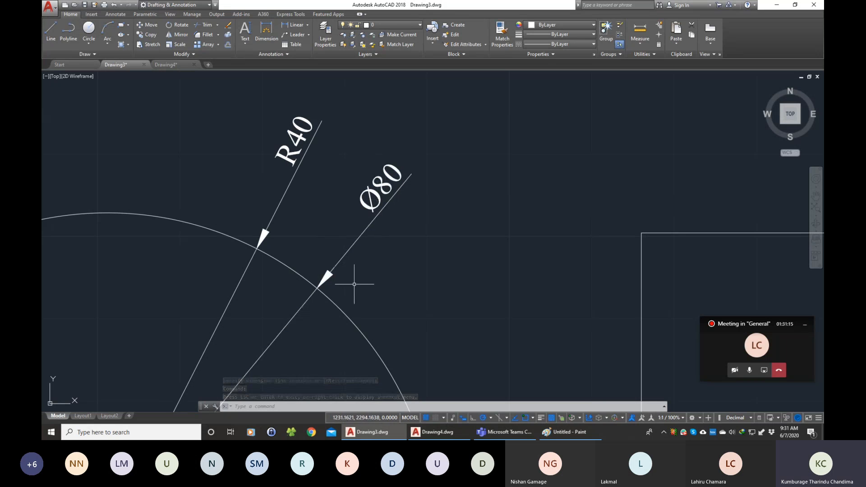
double_click(387, 183)
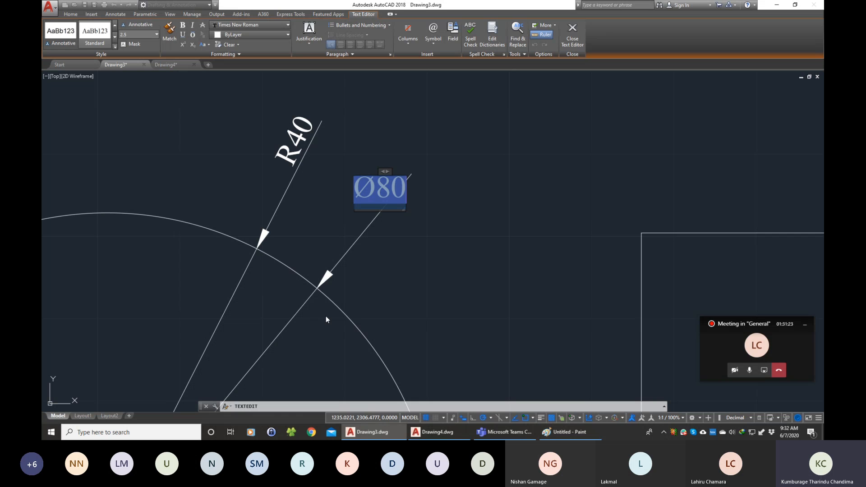
left_click(454, 314)
left_click(383, 190)
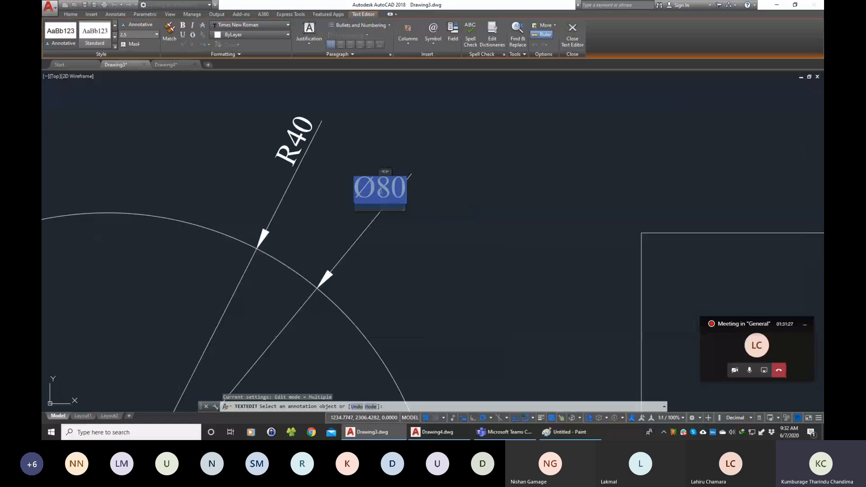
type("10")
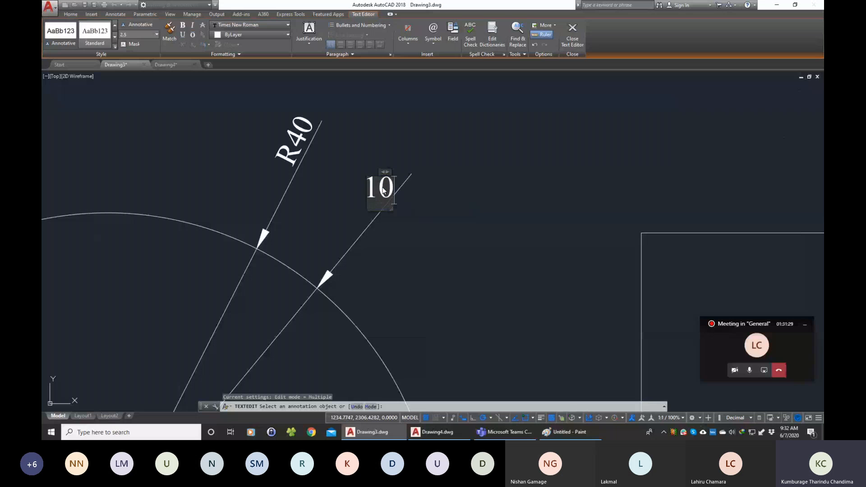
type("0")
left_click(530, 239)
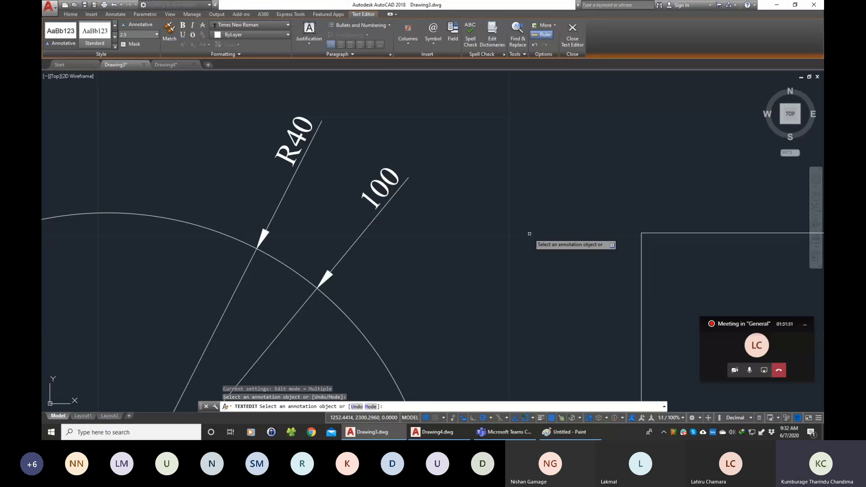
Try to measure the distance from the circle's centre to its top point with the Measure tool.
scroll(426, 271, "down", 5)
scroll(499, 328, "up", 3)
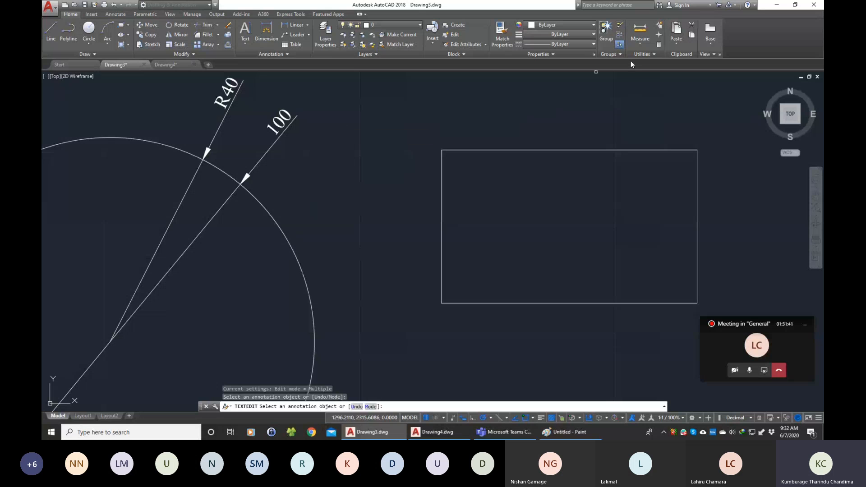
left_click(644, 33)
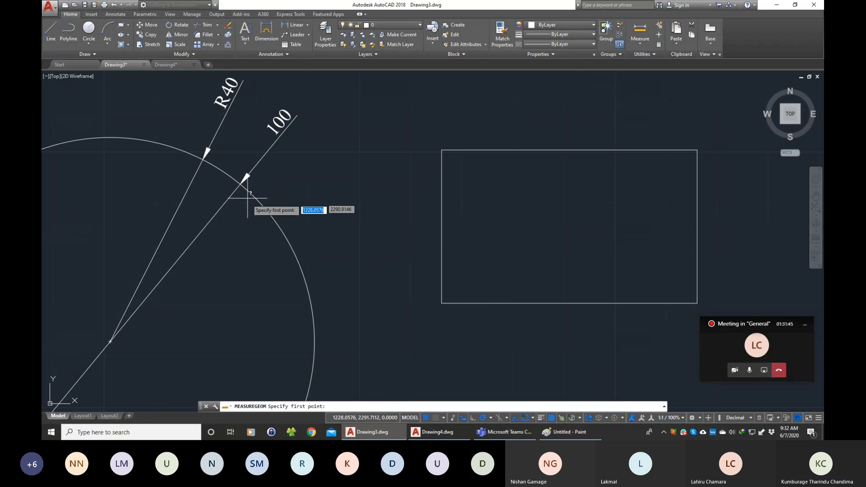
scroll(190, 199, "down", 4)
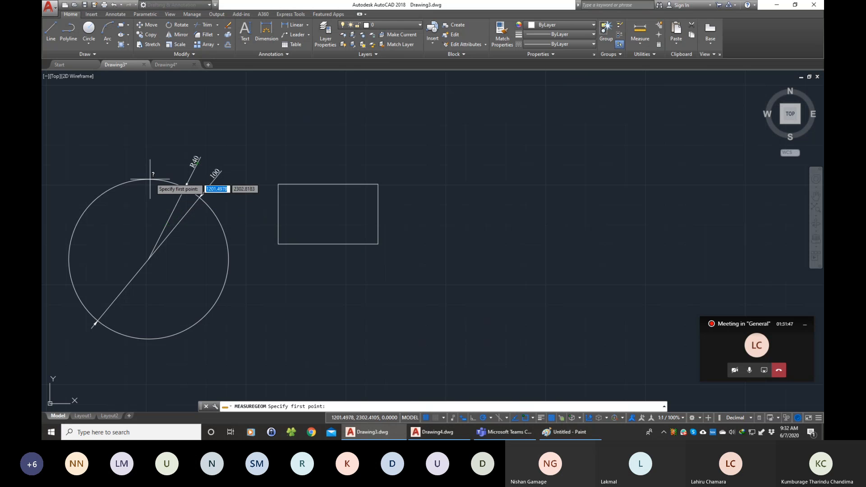
left_click(149, 259)
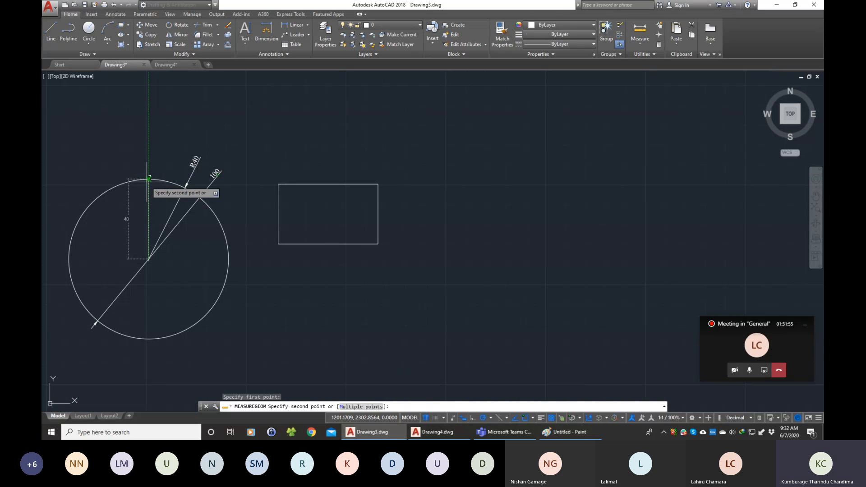
key("Escape")
Undo the text override on the circle's diameter dimension.
scroll(212, 171, "up", 6)
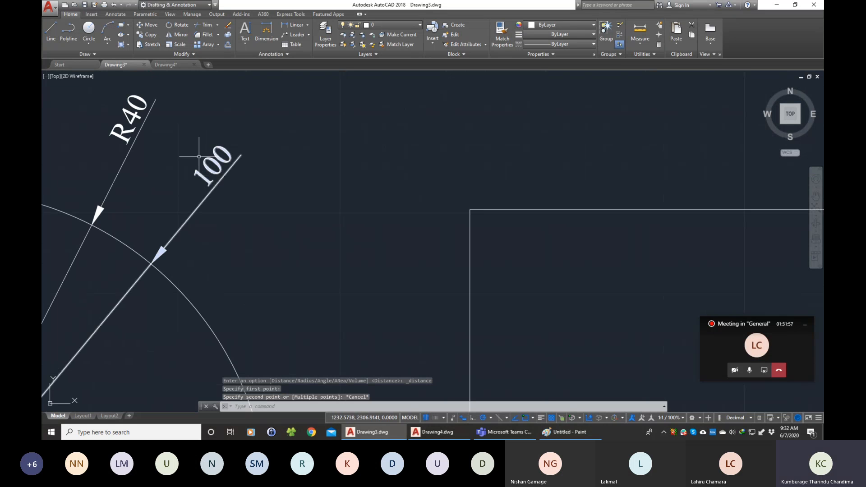
left_click(192, 160)
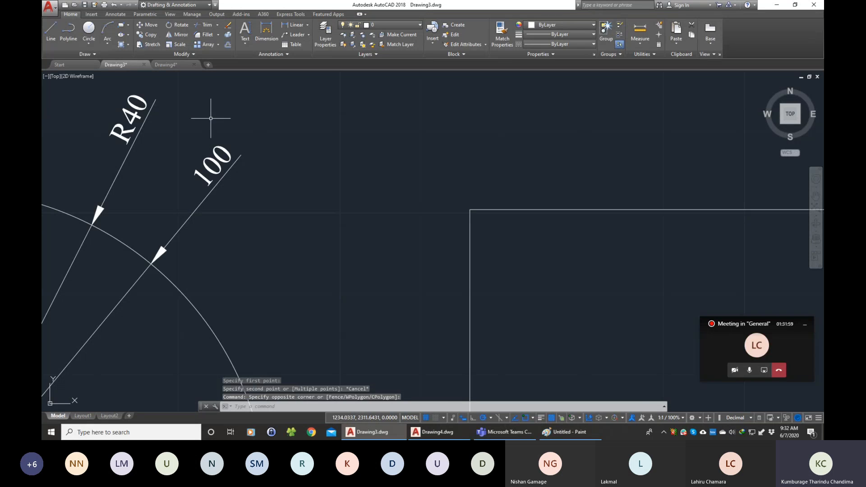
key("ctrl+z")
key("ctrl+z")
key("ctrl+z")
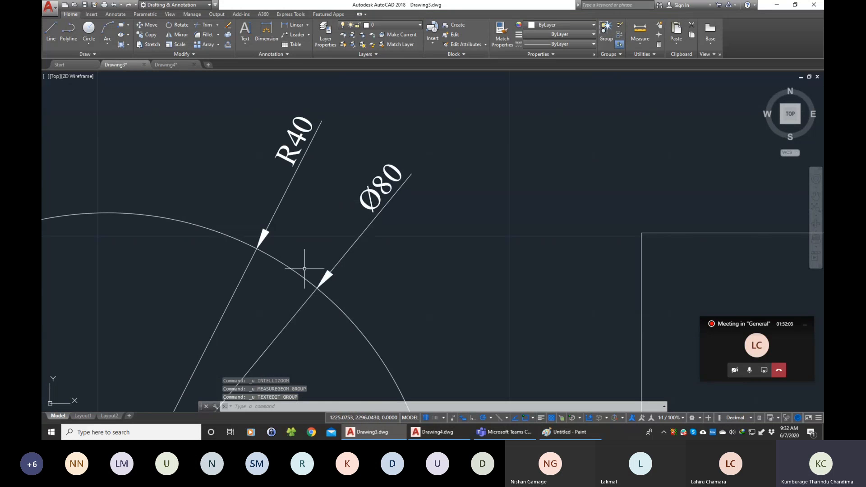
Add a linear dimension to the rectangle's top edge between its upper corners, placed above the rectangle.
scroll(491, 286, "down", 4)
scroll(495, 296, "down", 2)
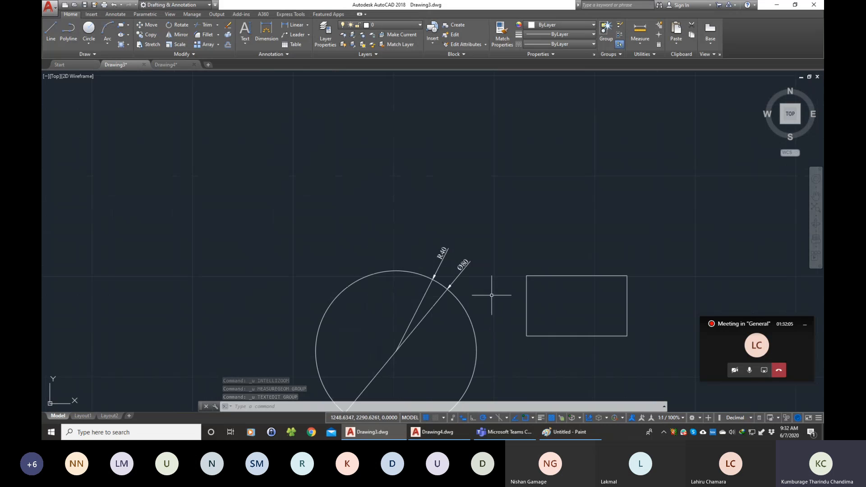
left_click(816, 196)
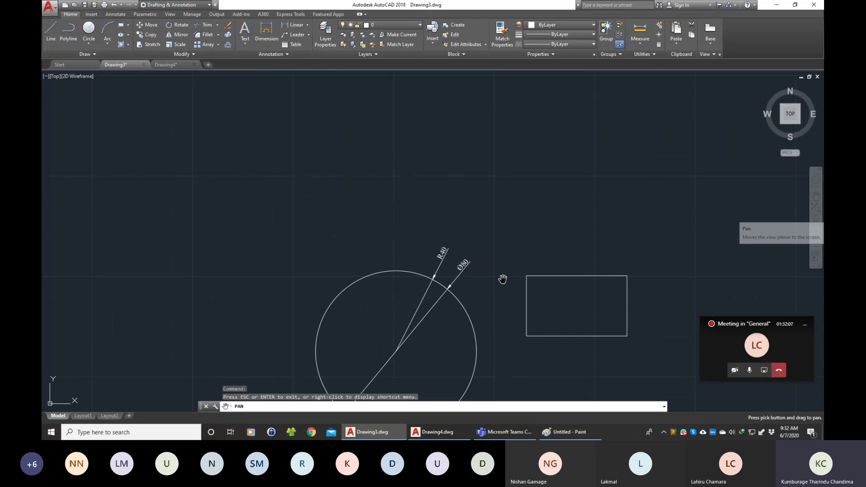
left_click_drag(503, 281, 395, 177)
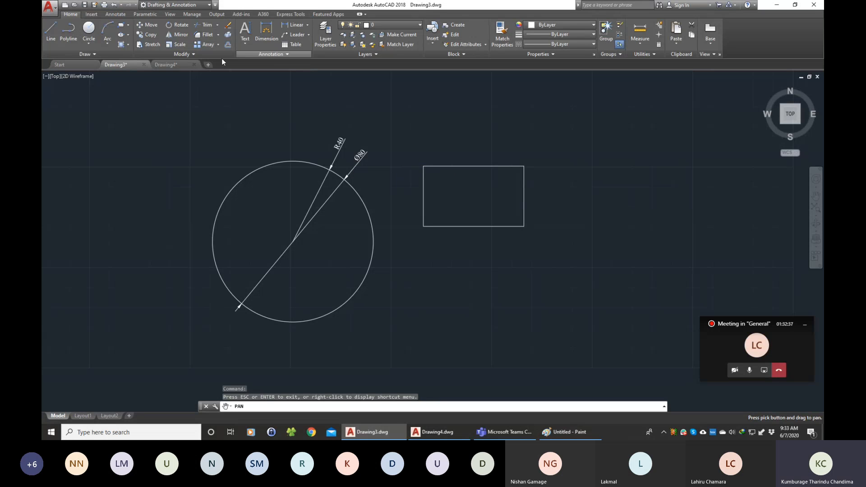
key("Escape")
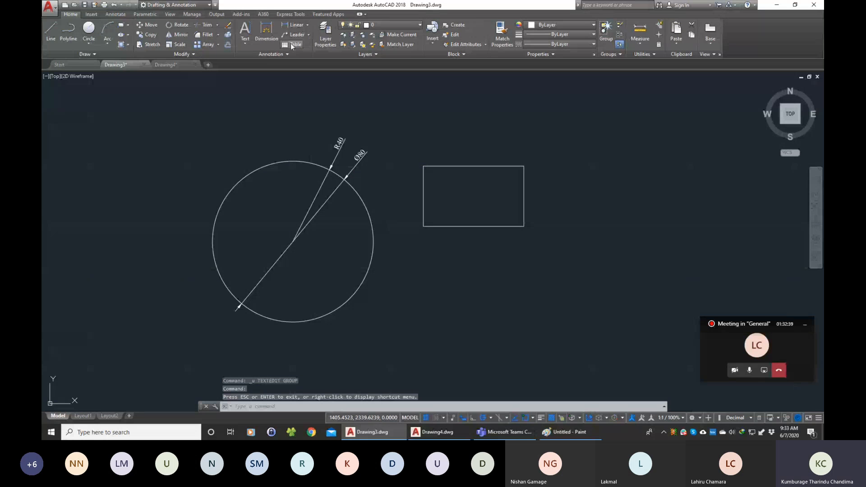
left_click(114, 15)
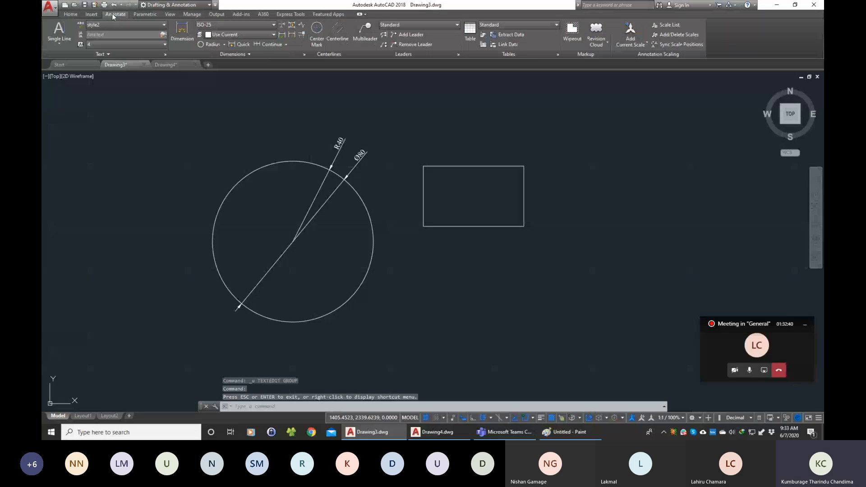
left_click(223, 44)
left_click(224, 64)
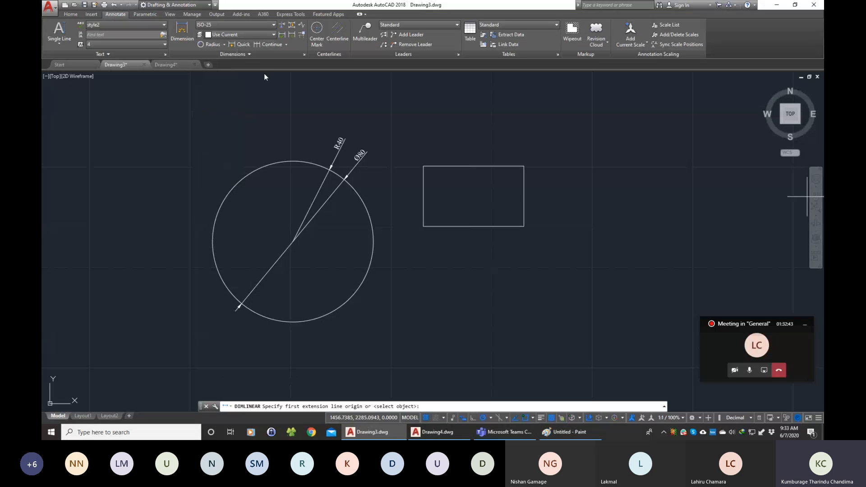
left_click(423, 166)
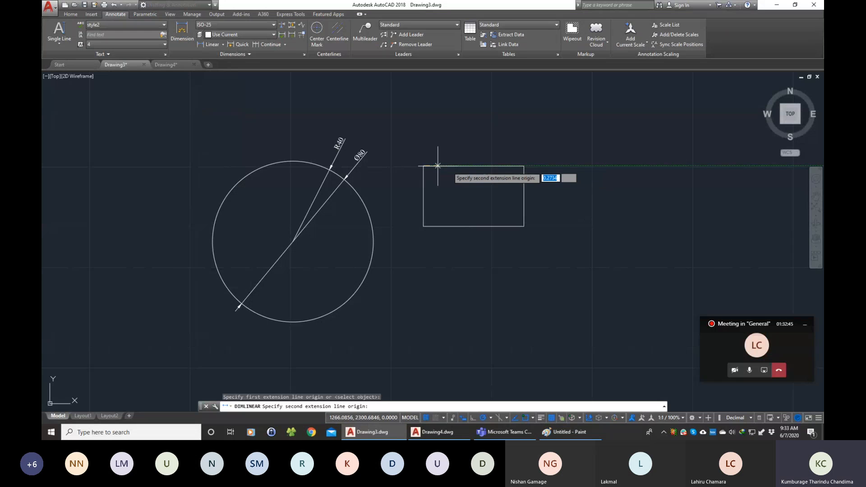
left_click(524, 166)
left_click(510, 146)
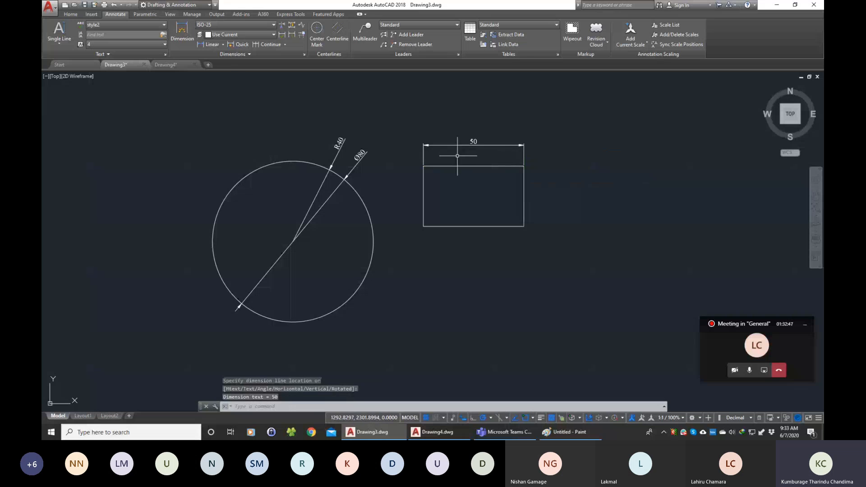
Add a vertical linear dimension to the rectangle's right edge, placed outside to its right.
left_click(213, 44)
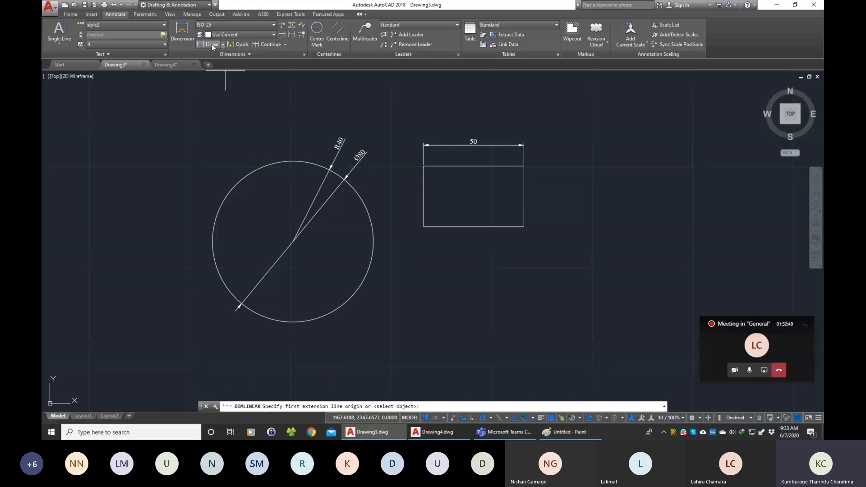
left_click(525, 166)
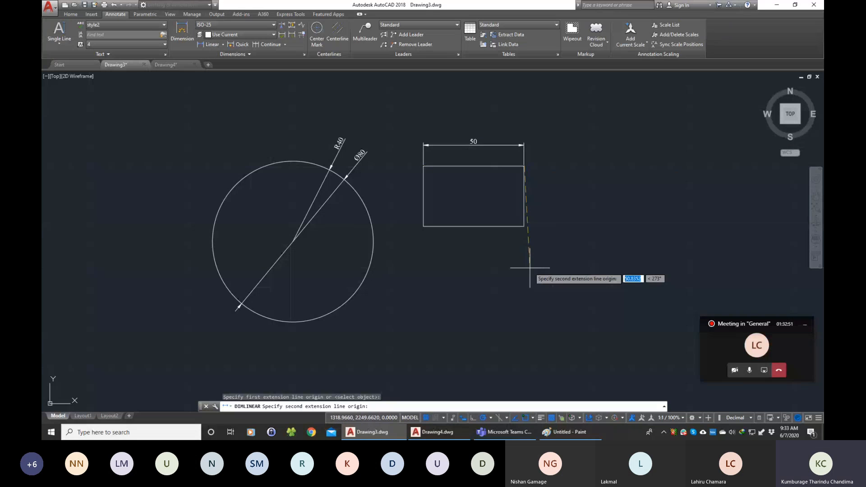
left_click(524, 227)
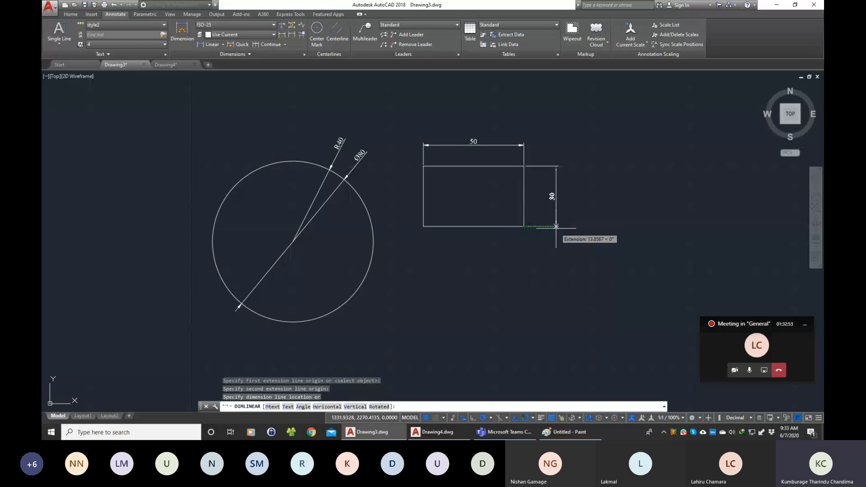
left_click(548, 226)
Open the ISO-25 dimension style for modification from the Dimension Style Manager, showing its text settings.
scroll(548, 182, "up", 2)
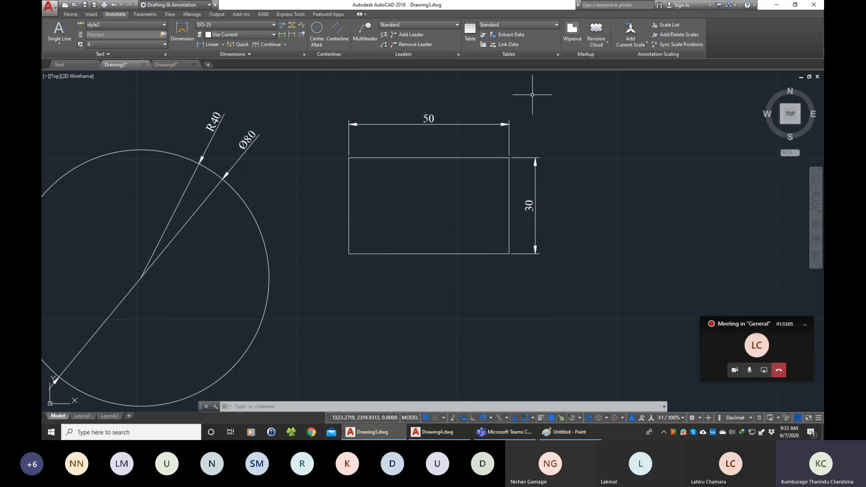
scroll(532, 95, "up", 2)
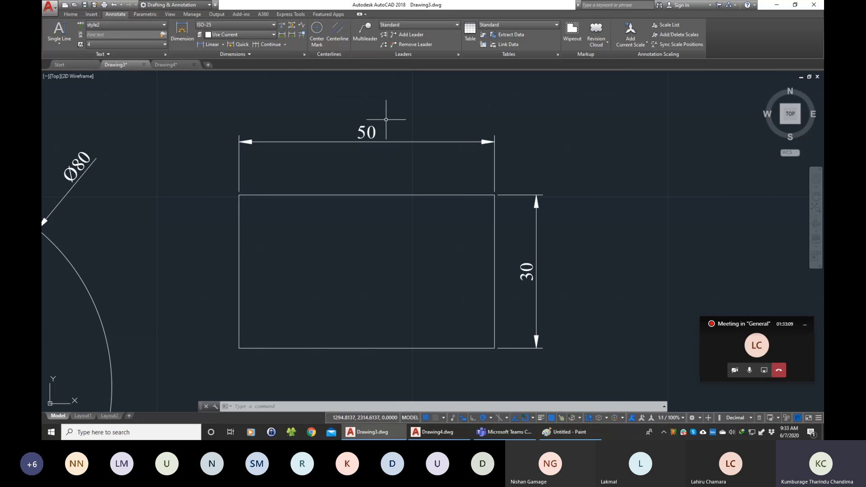
left_click(248, 55)
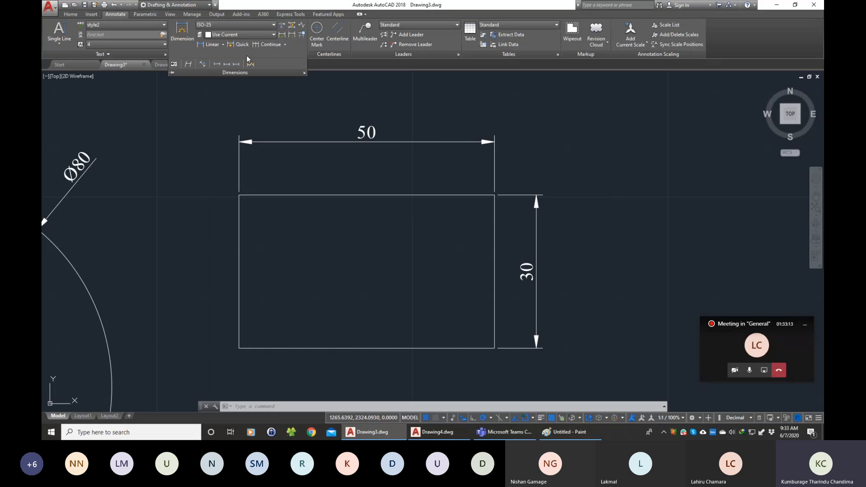
left_click(260, 100)
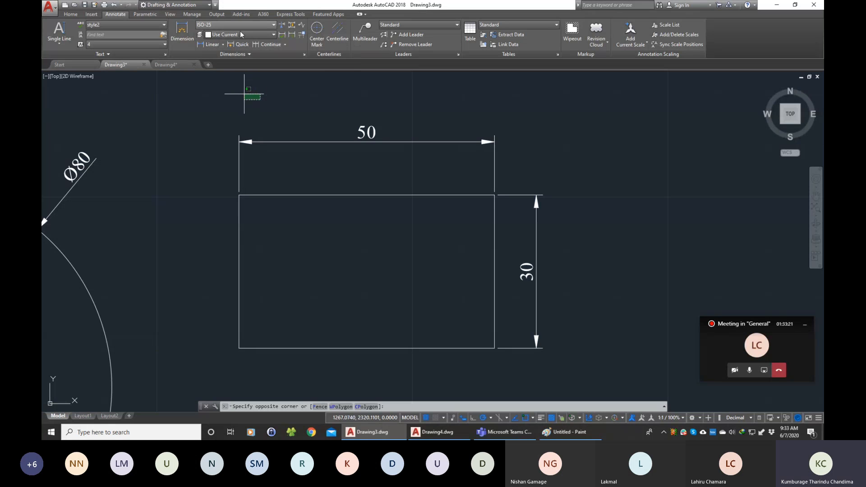
left_click(273, 25)
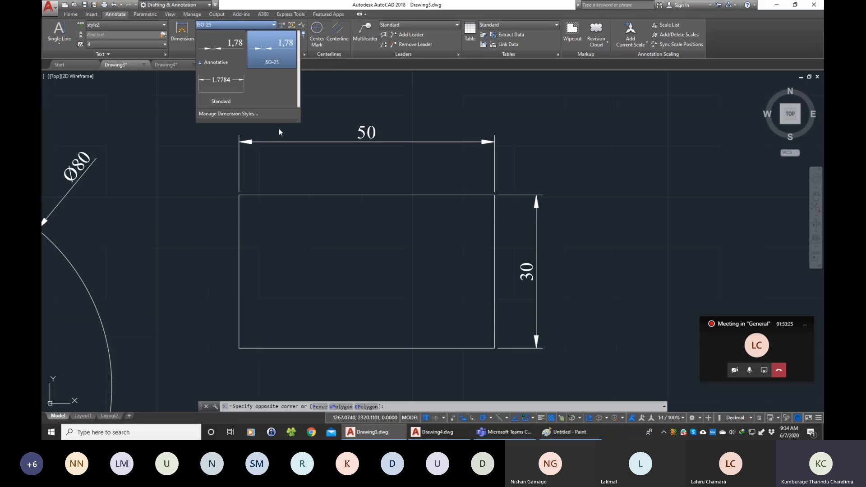
left_click(203, 114)
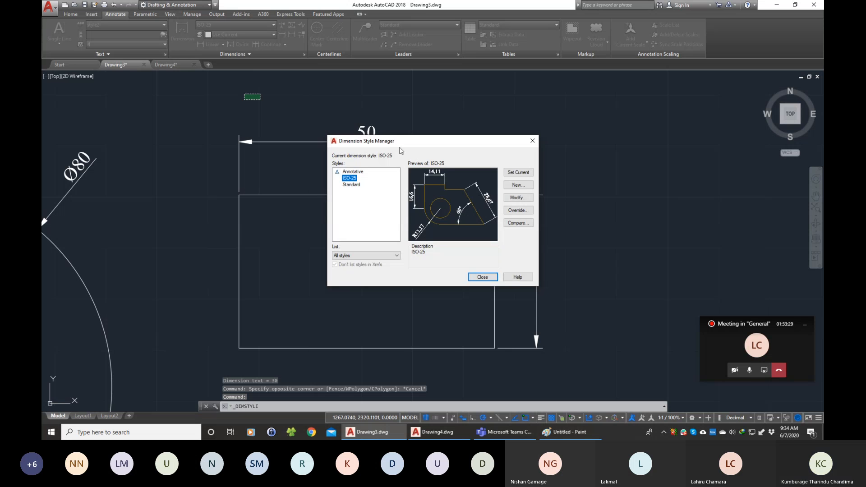
left_click_drag(411, 146, 278, 127)
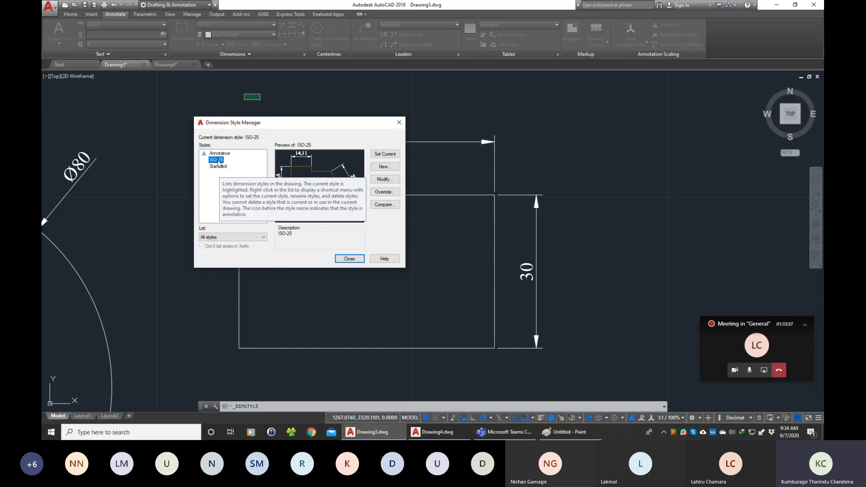
left_click(381, 180)
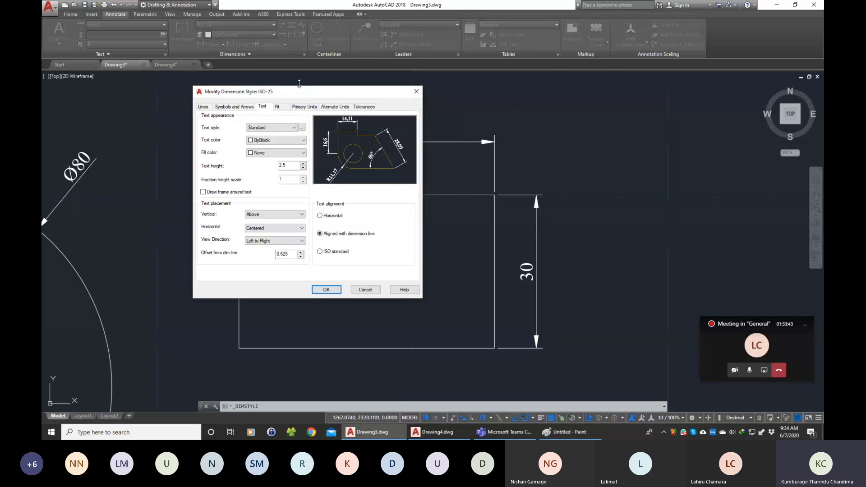
left_click_drag(303, 97, 287, 94)
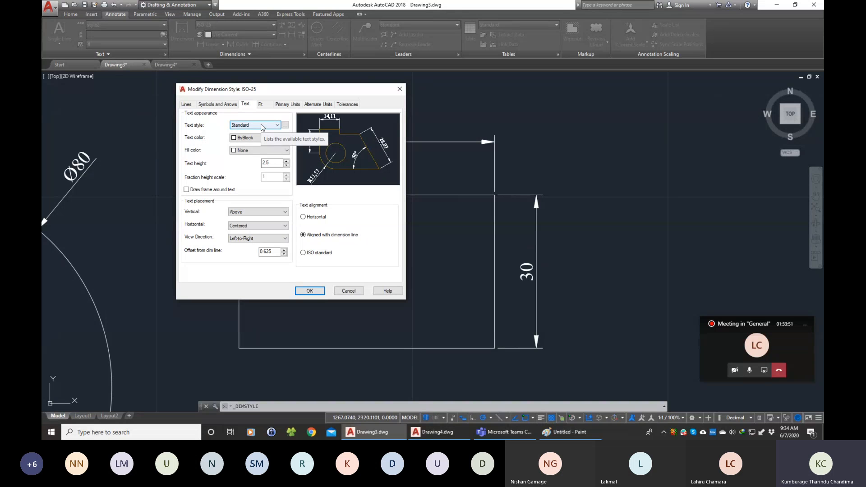
Open the text style definitions from the dimension style's text settings and select style1 to inspect its font.
left_click(284, 126)
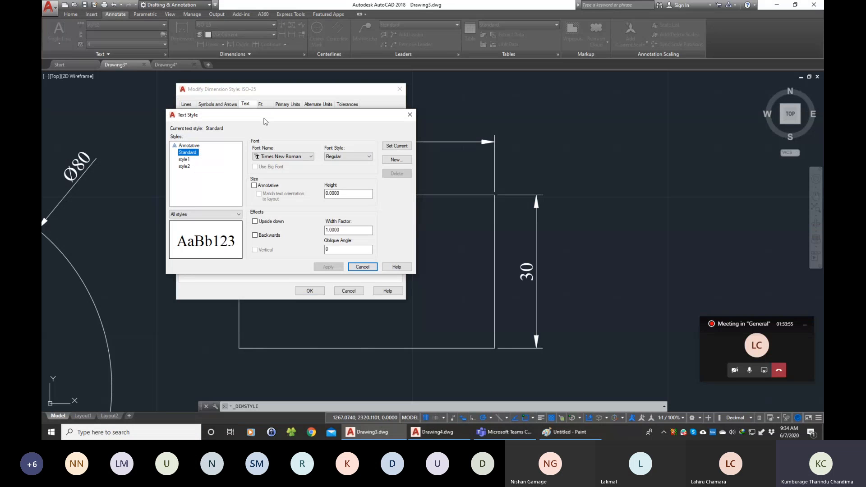
mouse_move(265, 121)
left_mouse_down()
mouse_move(262, 159)
mouse_move(256, 122)
left_mouse_up()
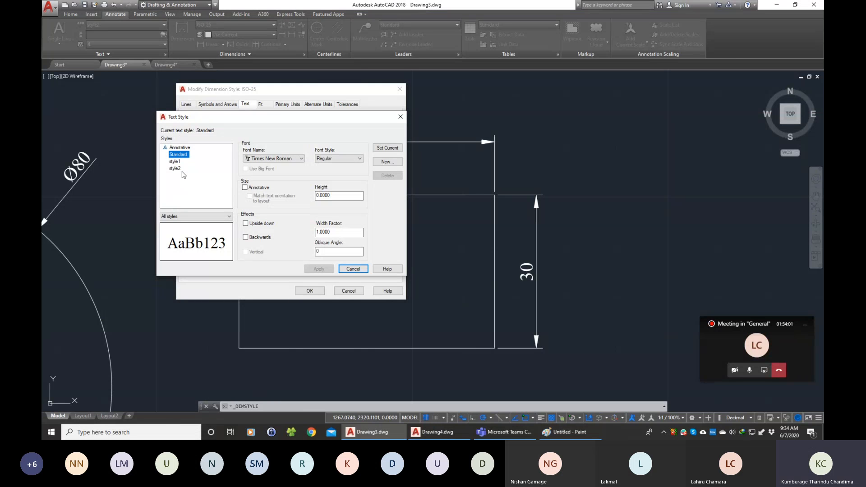
left_click(172, 162)
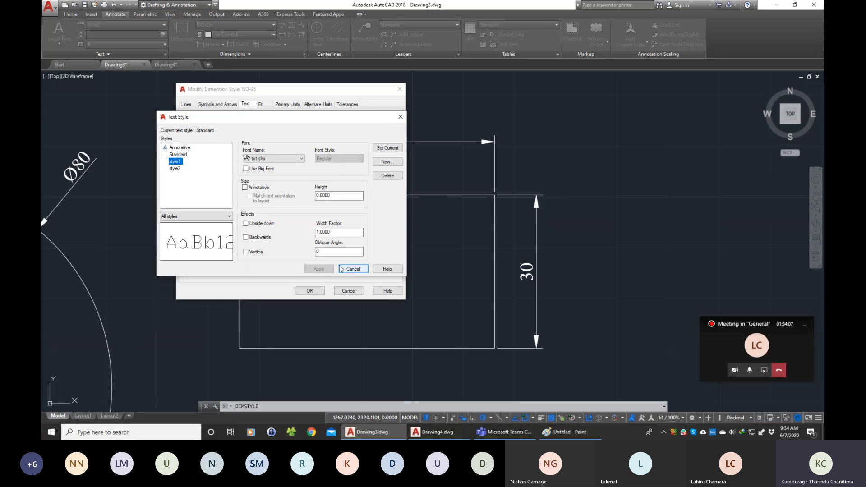
Make style1 the current text style and assign it as the text style of the ISO-25 dimension style.
left_click(388, 148)
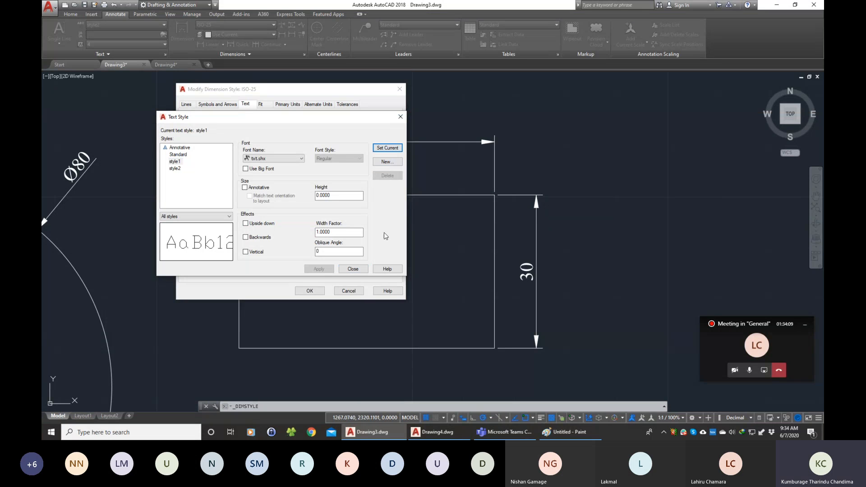
left_click(352, 270)
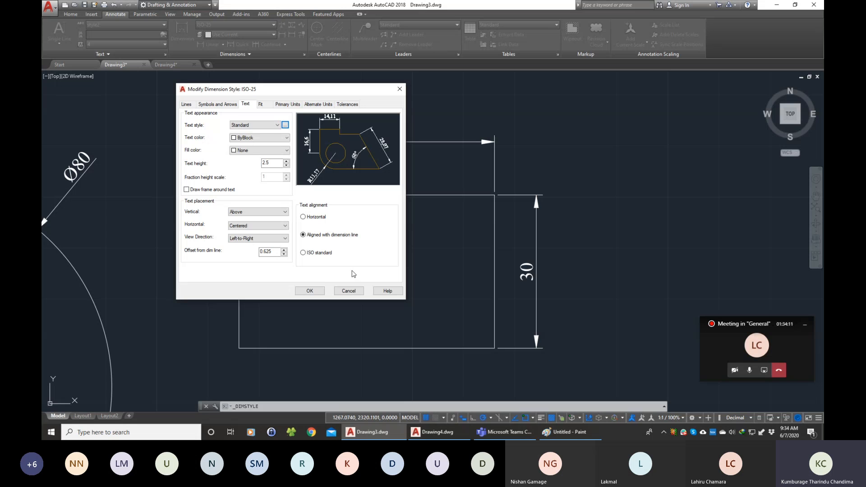
left_click(264, 126)
left_click(239, 148)
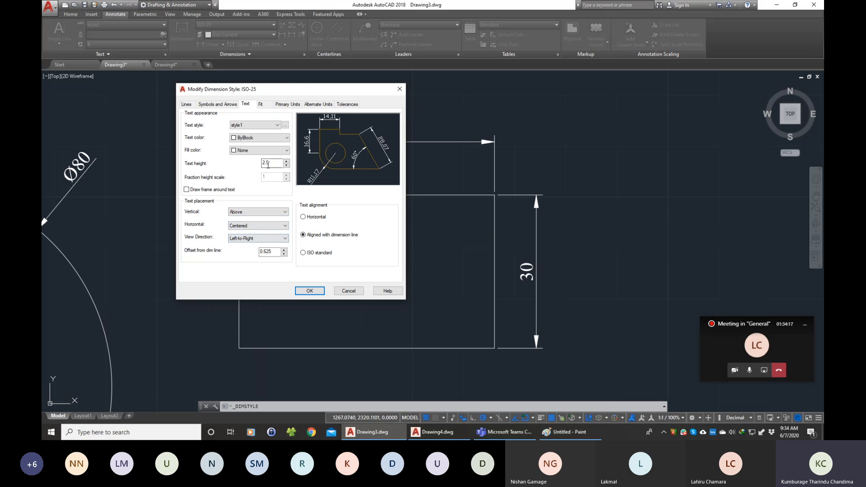
left_click_drag(275, 166, 251, 158)
Set the ISO-25 dimension style's baseline spacing to 4.5, accept the changes and leave the style manager.
left_click(222, 107)
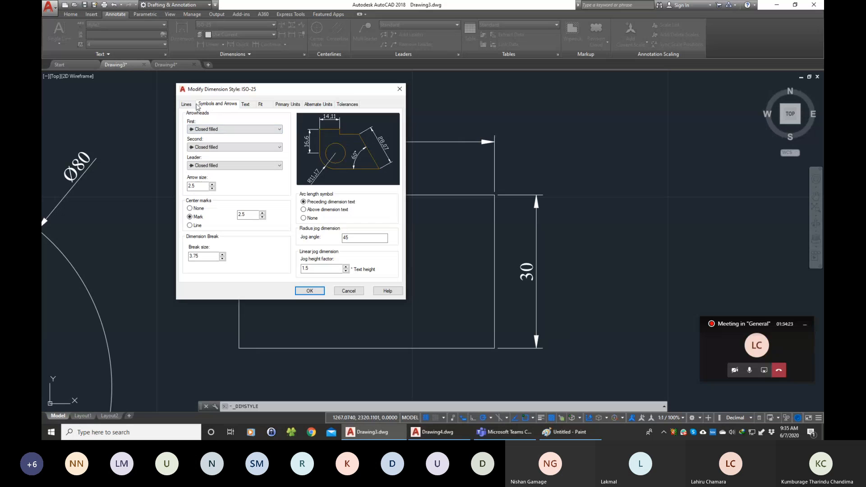
left_click(193, 105)
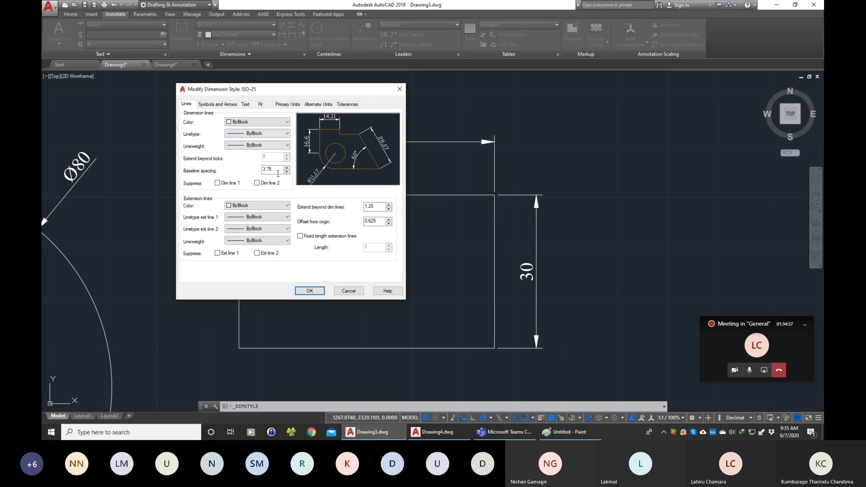
left_click(287, 169)
left_click(287, 169)
left_click(287, 168)
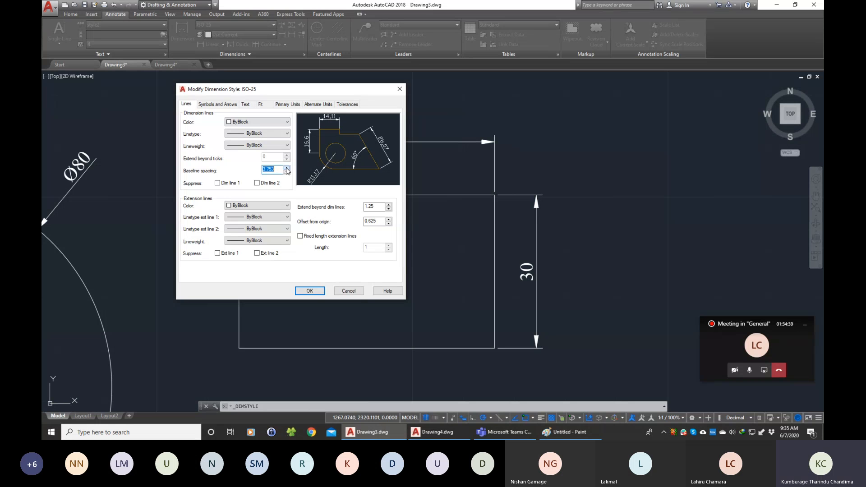
left_click_drag(279, 169, 263, 169)
type("4")
left_click(310, 291)
left_click(347, 258)
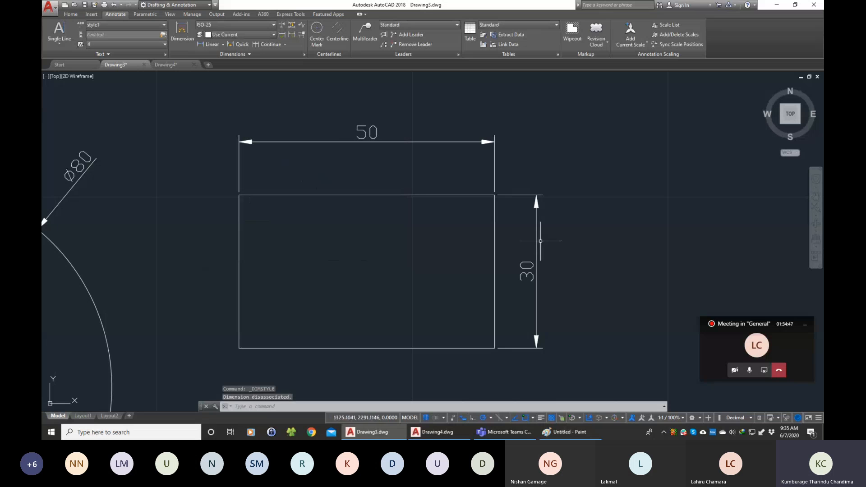
Examine the restyled dimension text on the rectangle and the circle.
scroll(505, 173, "up", 2)
scroll(375, 173, "down", 2)
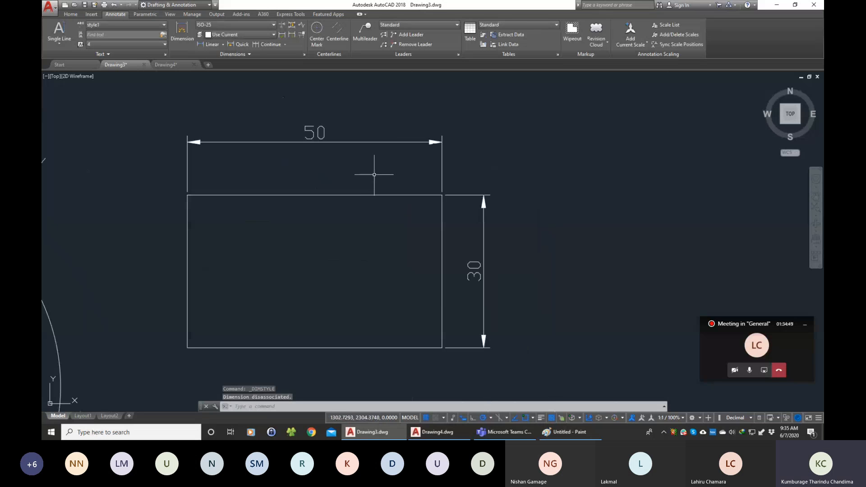
scroll(252, 154, "down", 5)
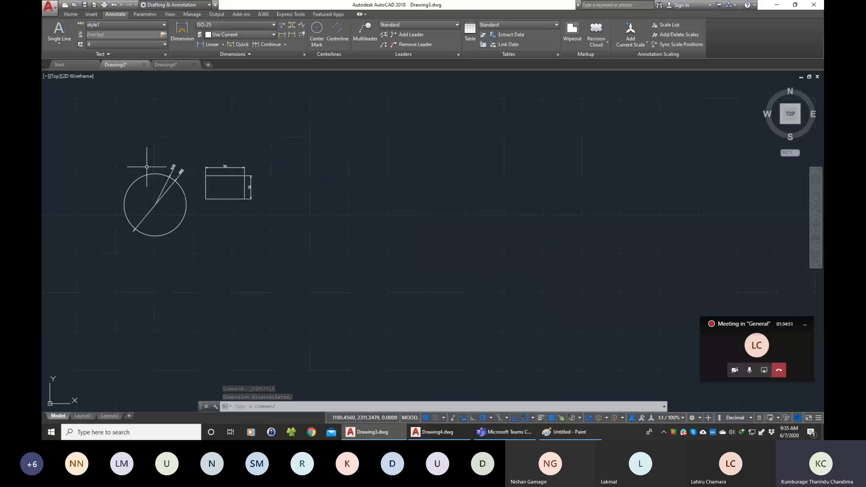
scroll(209, 172, "up", 5)
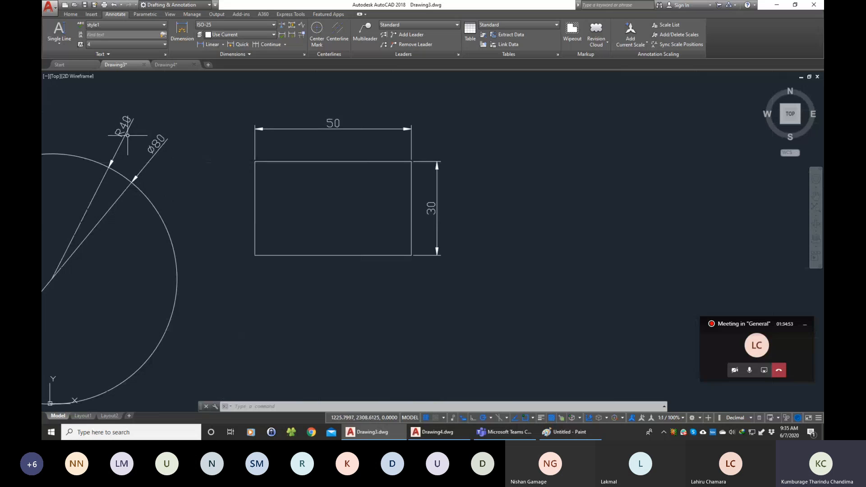
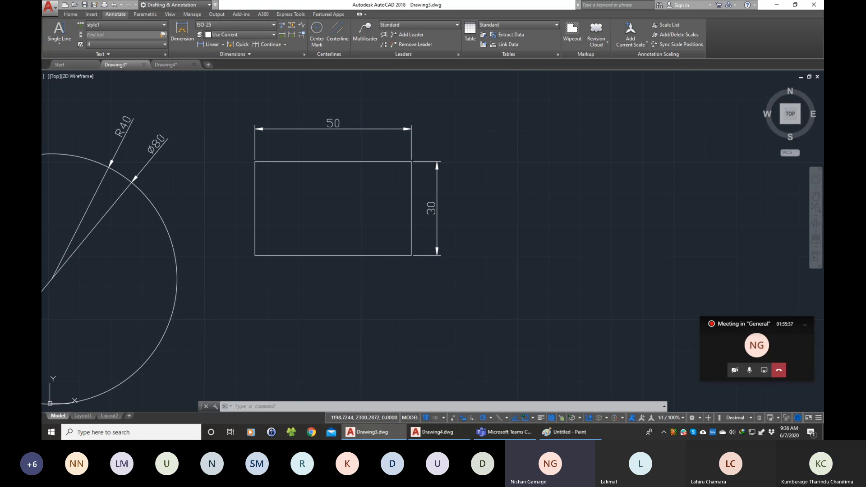
scroll(207, 151, "down", 2)
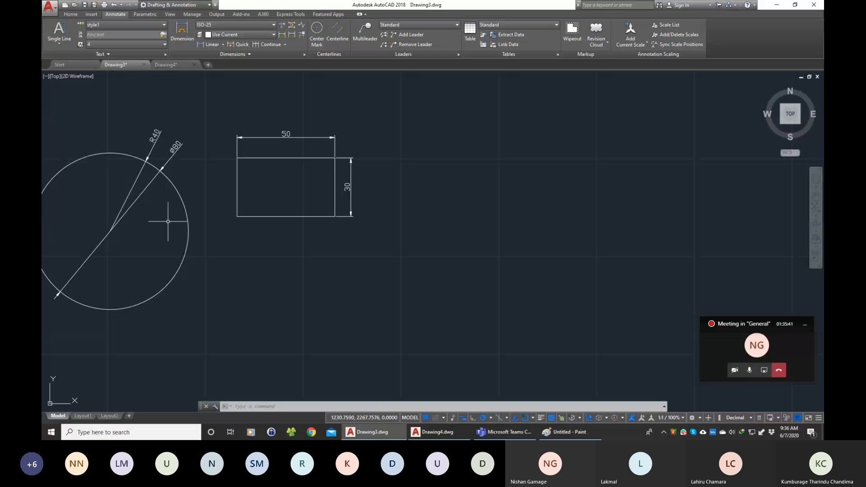
left_click(816, 195)
left_click_drag(305, 174, 416, 190)
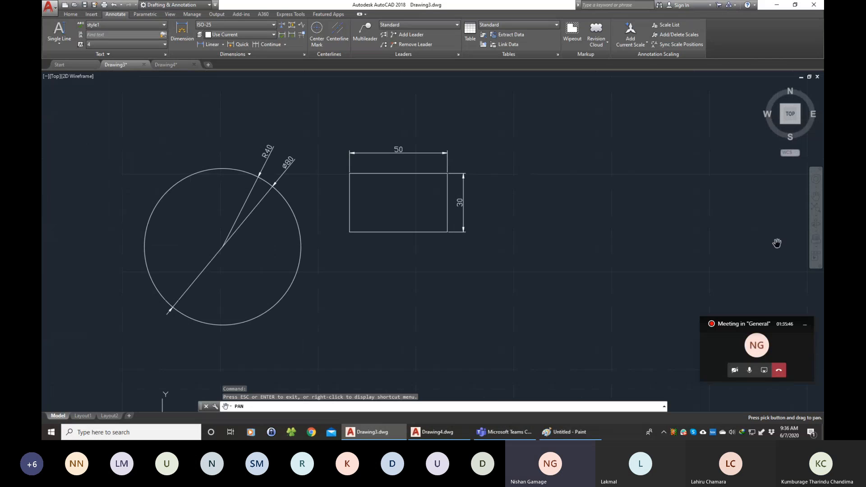
key("Escape")
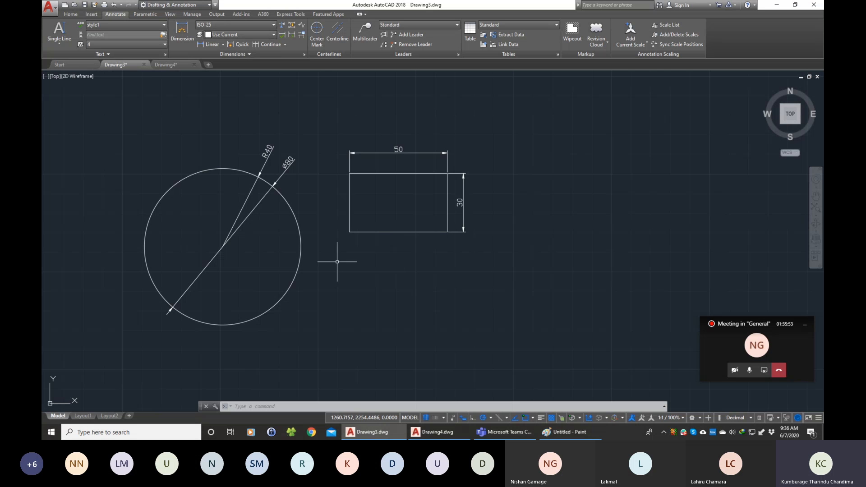
Erase the R40 radius and Ø80 diameter dimensions from the circle.
left_click(300, 175)
left_click(253, 132)
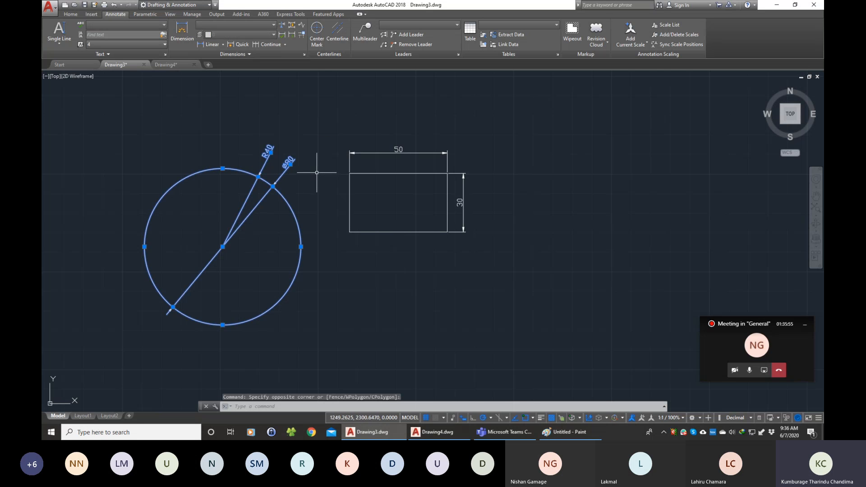
key("Escape")
left_click(307, 173)
left_click(263, 128)
key("Delete")
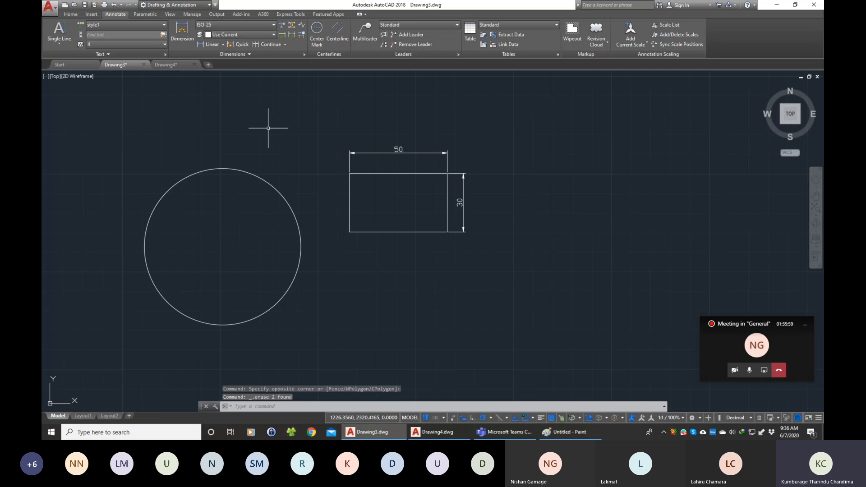
Dimension the circle's diameter, placing the text outside its upper-right edge.
left_click(182, 31)
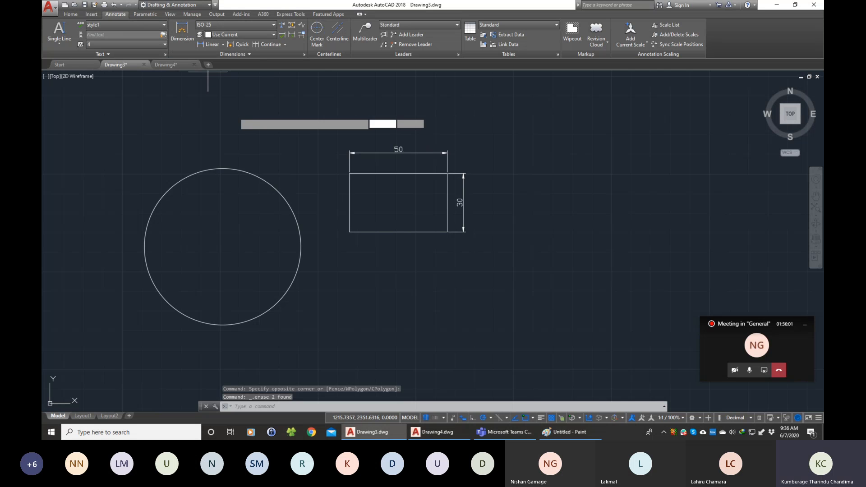
left_click(256, 175)
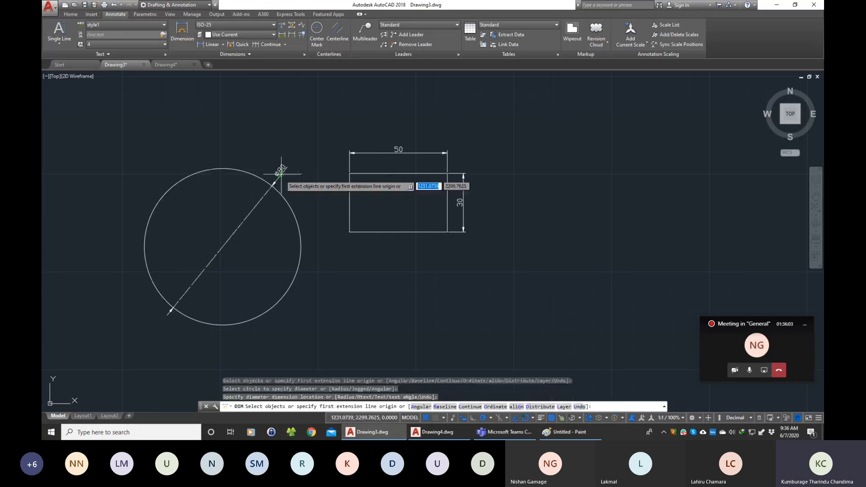
scroll(277, 177, "up", 4)
key("Escape")
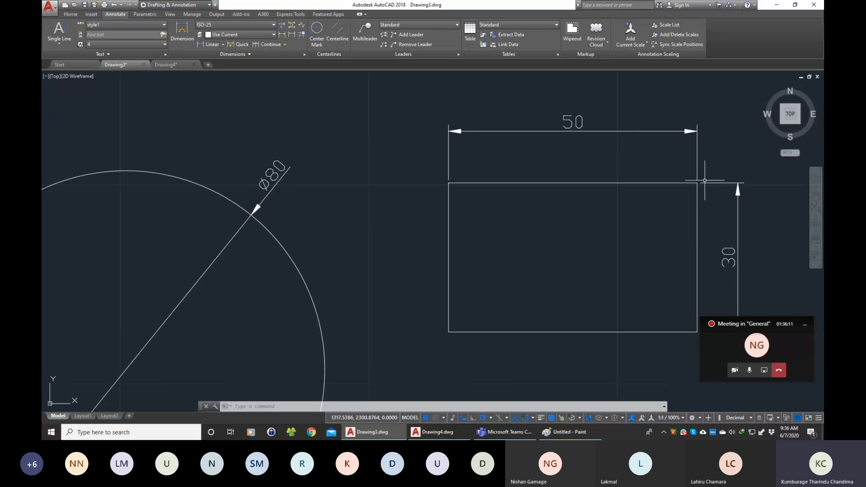
Examine the gap between the extension lines and the rectangle's upper-right corner.
scroll(719, 184, "up", 5)
scroll(686, 206, "down", 6)
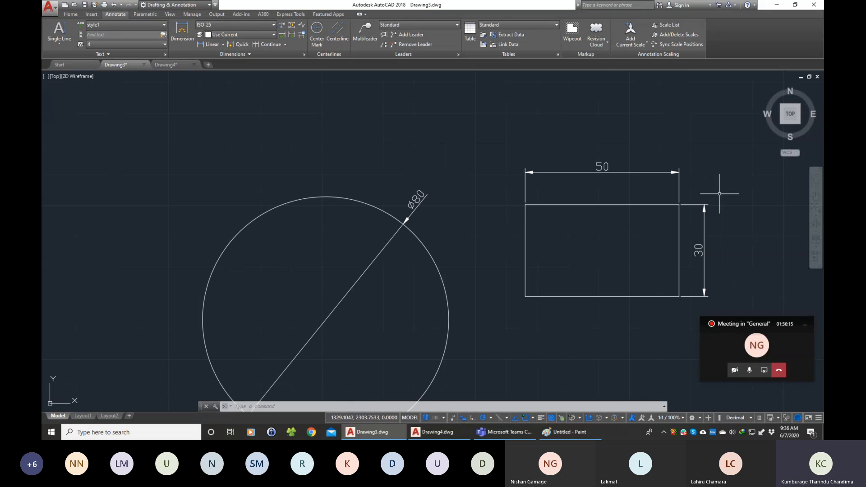
scroll(719, 189, "down", 4)
left_click(816, 205)
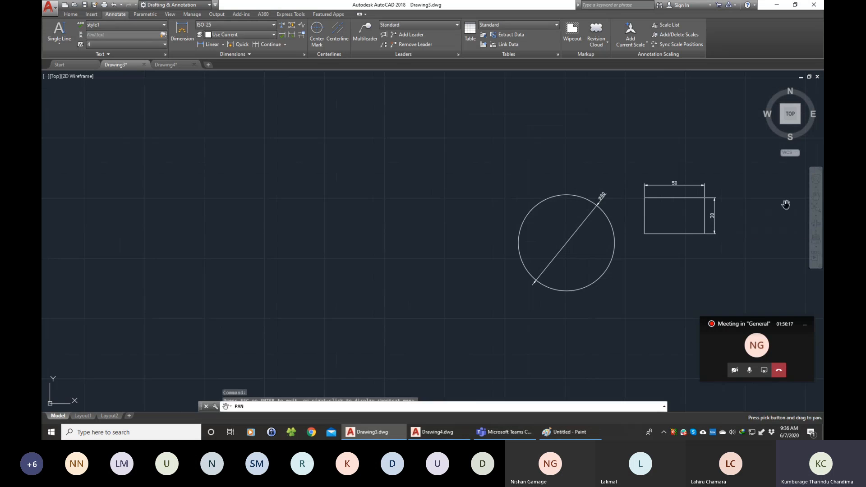
scroll(768, 199, "up", 5)
scroll(503, 193, "up", 5)
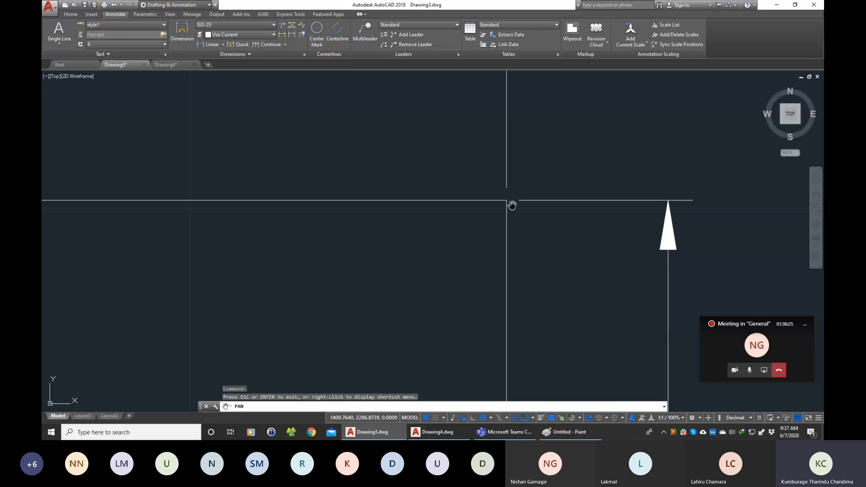
scroll(509, 202, "down", 2)
scroll(546, 201, "down", 1)
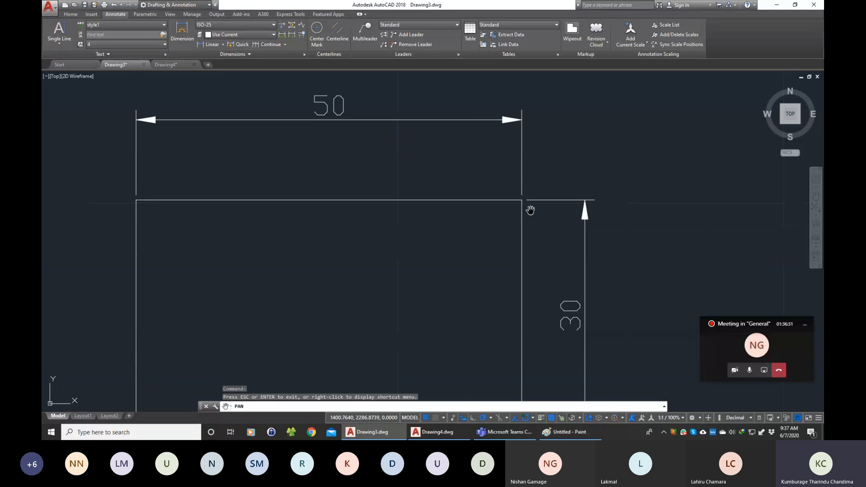
left_click_drag(519, 218, 453, 218)
scroll(247, 290, "down", 2)
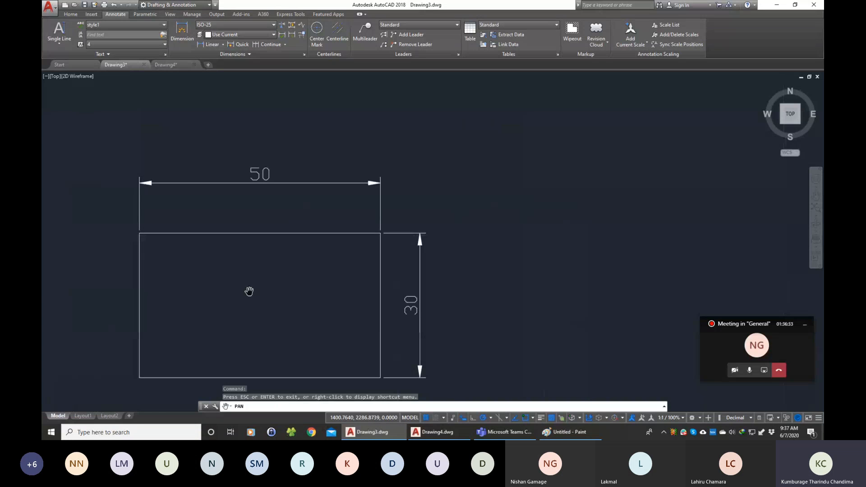
Examine the extension line at the rectangle's upper-left corner and the arrowheads and text of the horizontal dimension.
scroll(238, 290, "up", 2)
left_click_drag(238, 289, 296, 276)
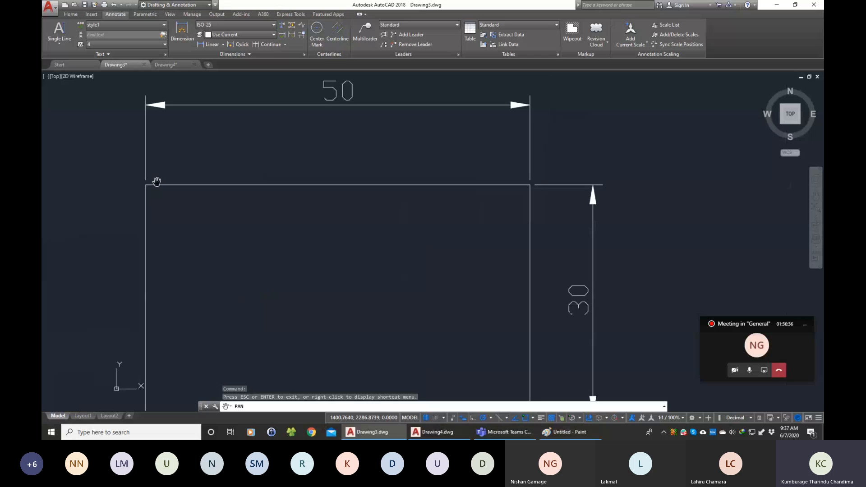
scroll(129, 180, "up", 3)
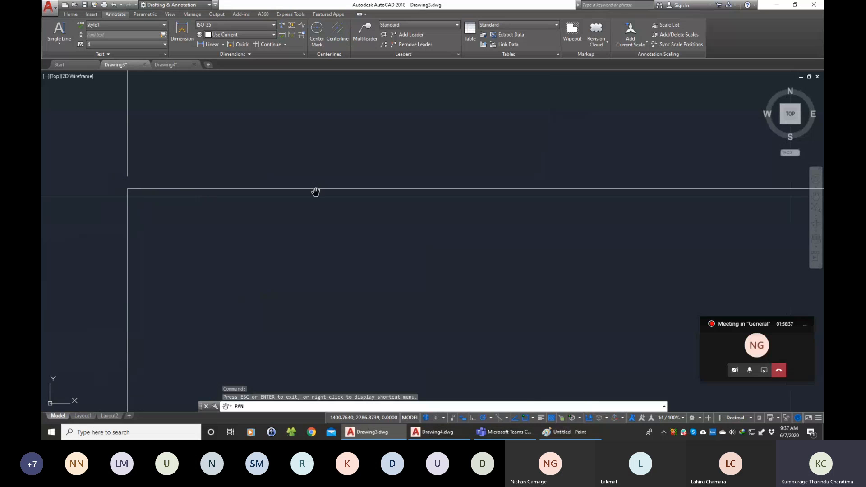
scroll(121, 183, "down", 1)
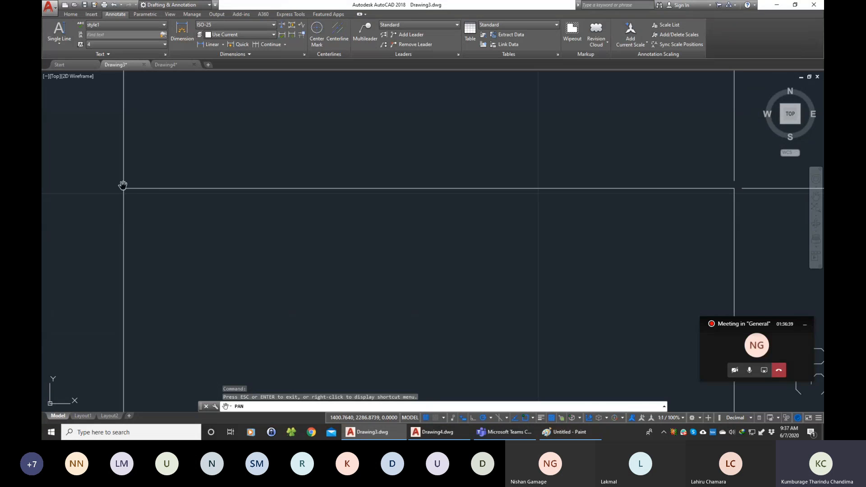
scroll(320, 220, "down", 1)
left_click_drag(544, 233, 486, 209)
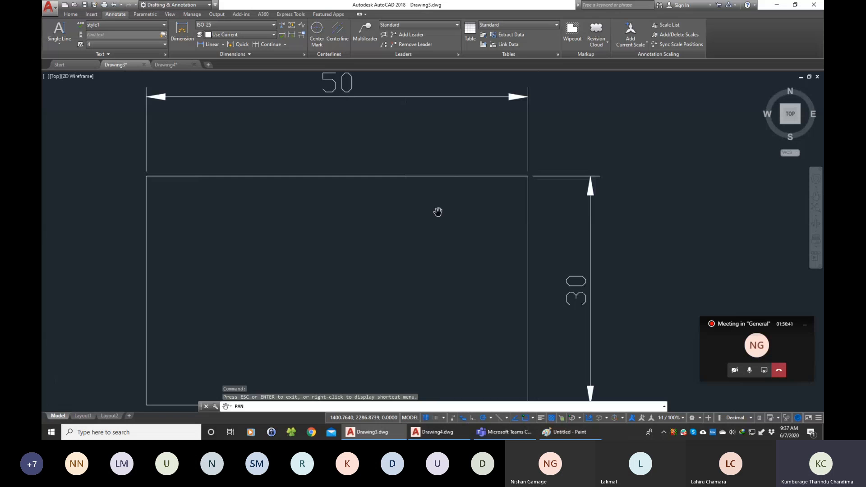
scroll(429, 204, "down", 1)
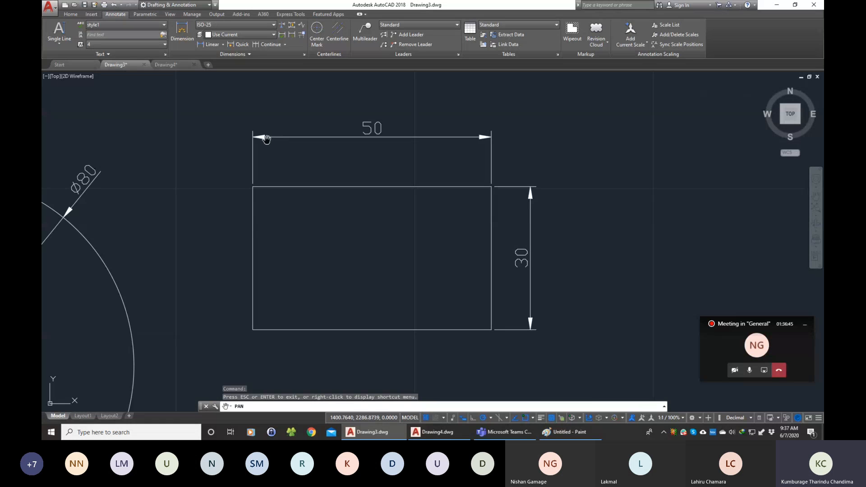
scroll(476, 142, "up", 1)
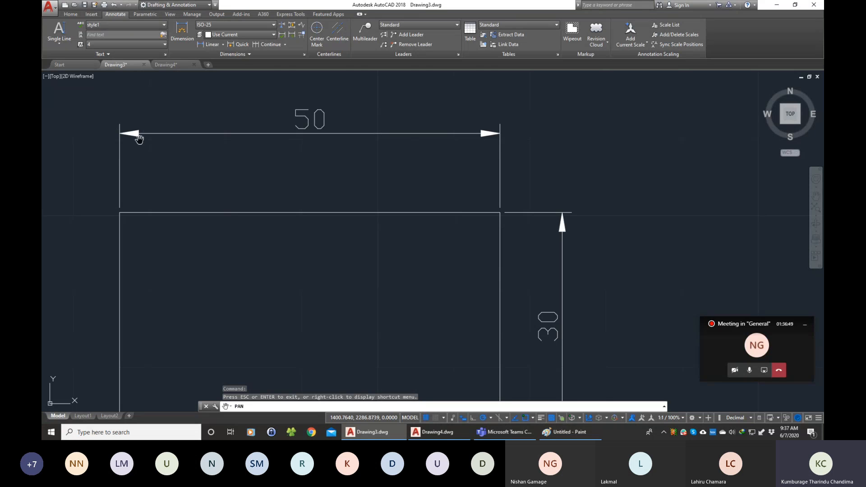
left_click_drag(313, 162, 327, 158)
scroll(321, 161, "down", 1)
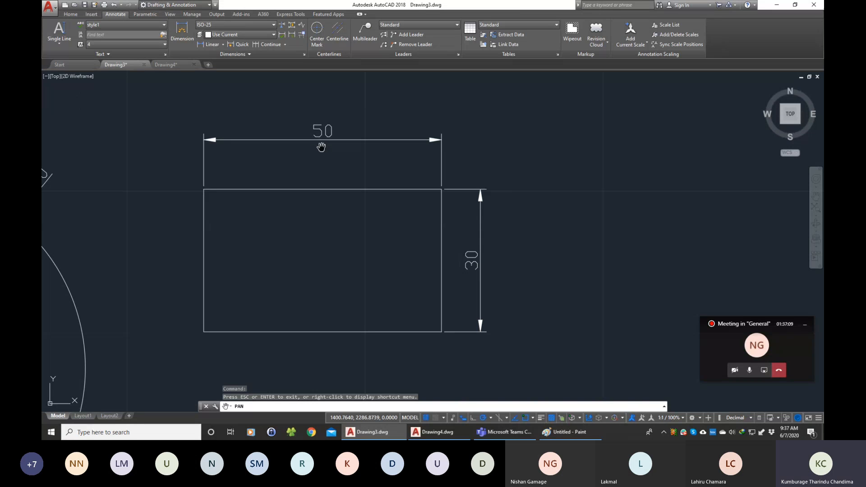
key("Escape")
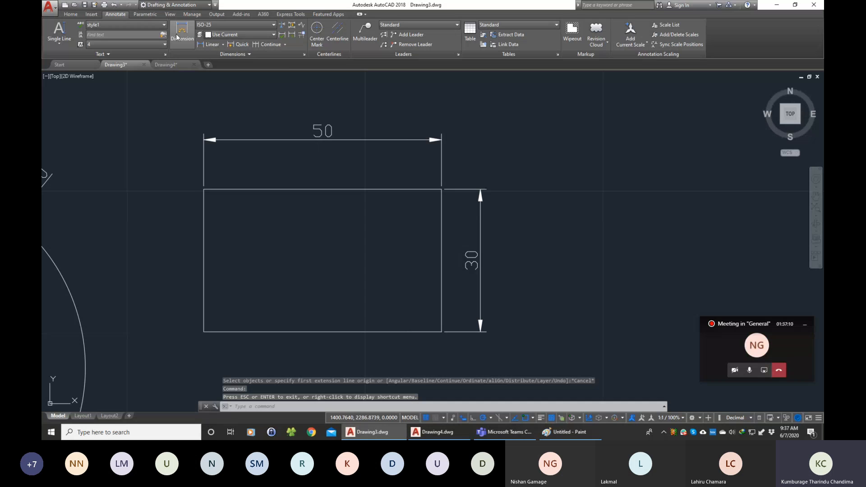
Modify the ISO-25 dimension style so that its dimension text uses the text style style2.
left_click(225, 25)
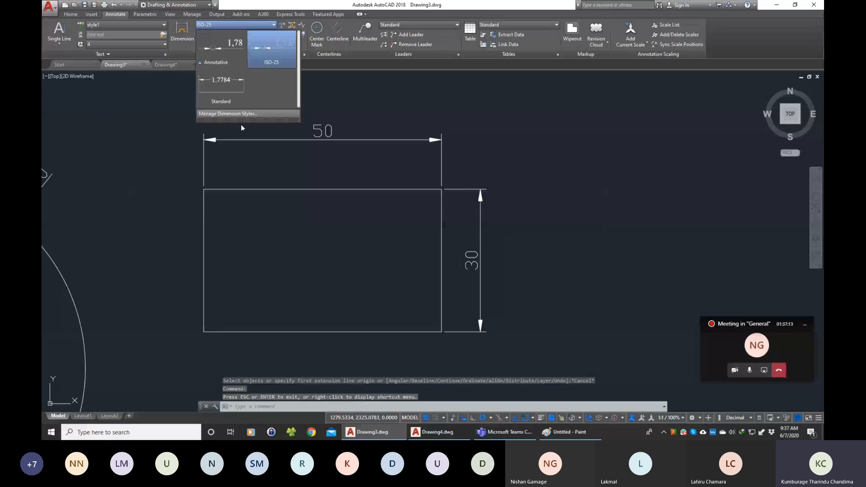
left_click(204, 115)
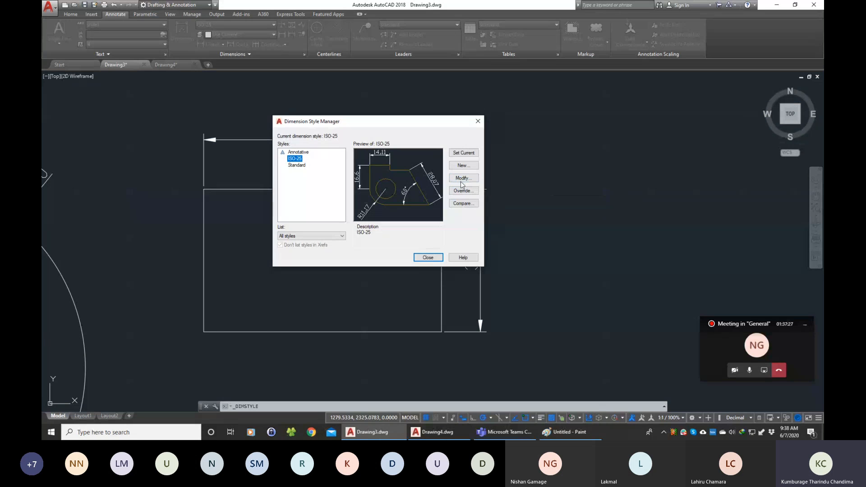
left_click(465, 181)
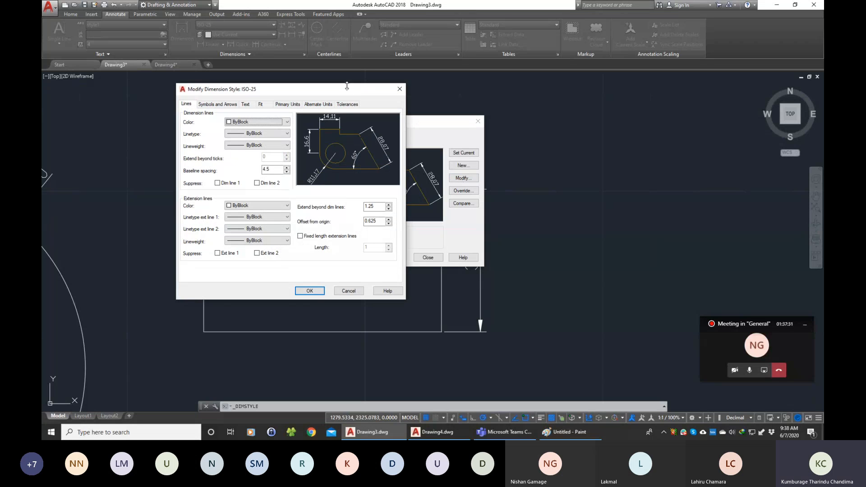
left_click_drag(343, 93, 358, 98)
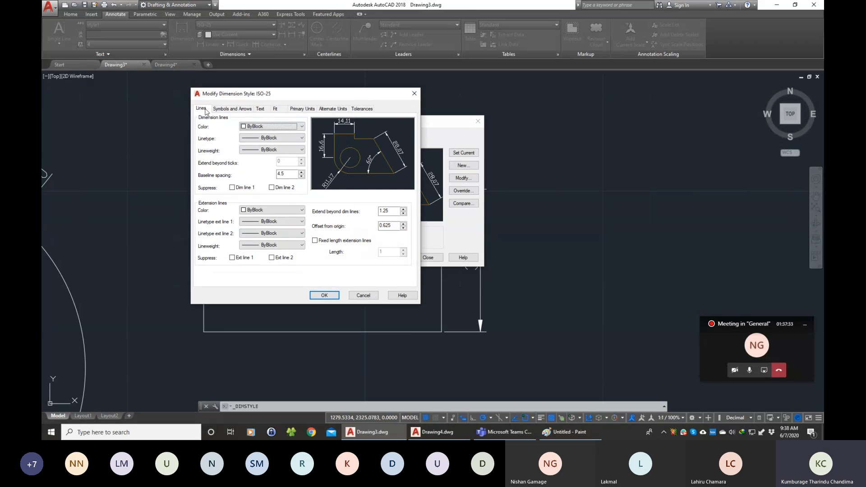
left_click(238, 109)
left_click(260, 109)
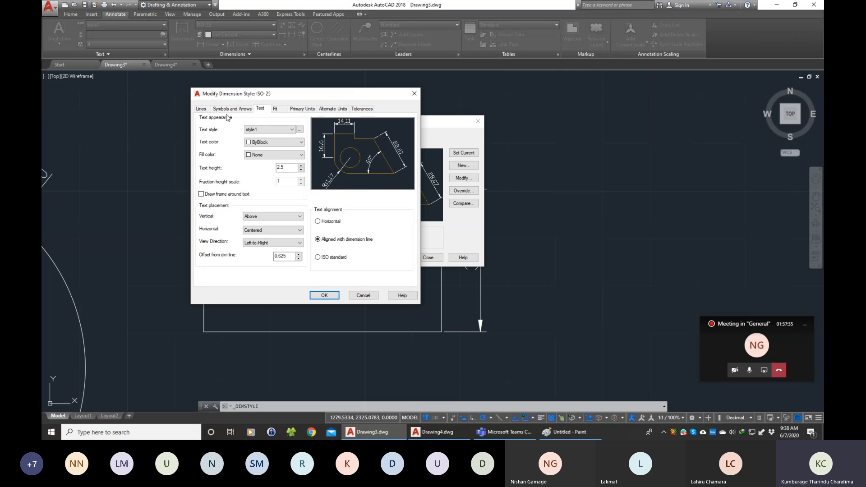
left_click(292, 129)
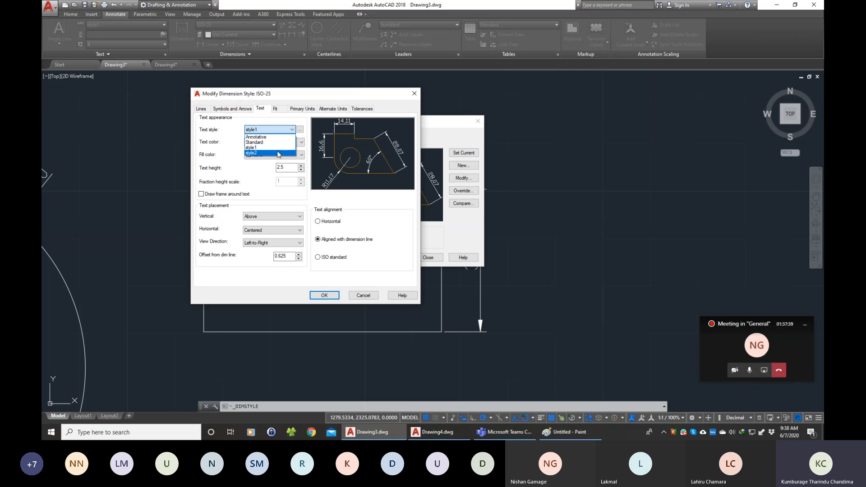
left_click(267, 153)
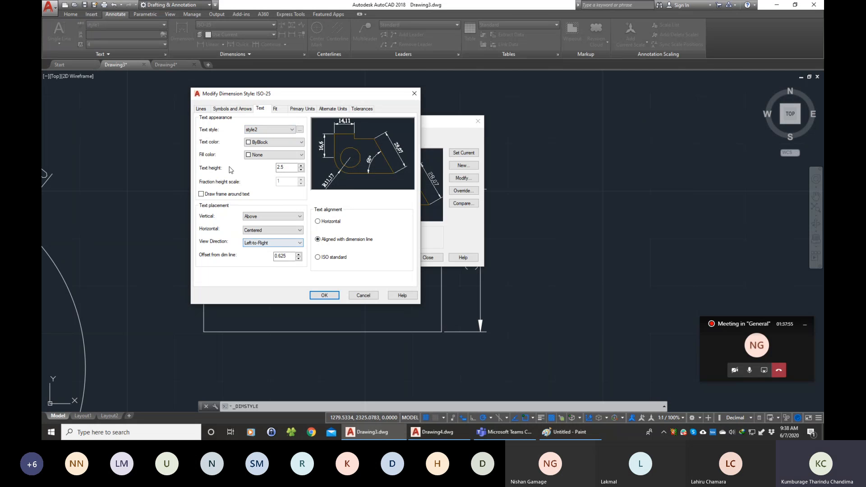
Set the arrowhead size of the ISO-25 dimension style to 3.5.
left_click(220, 110)
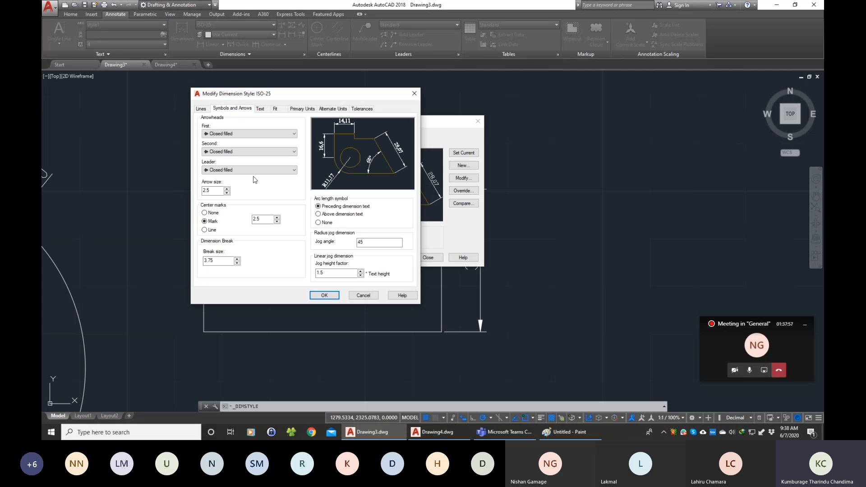
double_click(221, 190)
type("3.5")
left_click(264, 220)
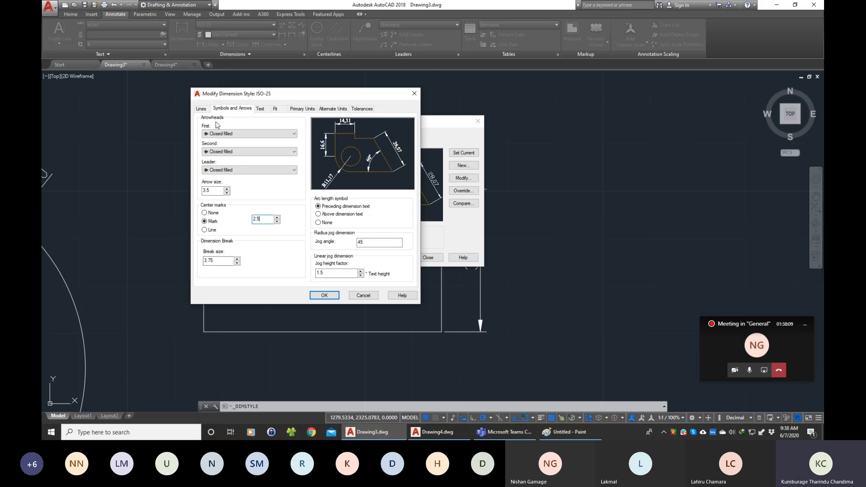
Set the dimension lines' baseline spacing to 5 and apply the modified ISO-25 style to the drawing.
left_click(203, 109)
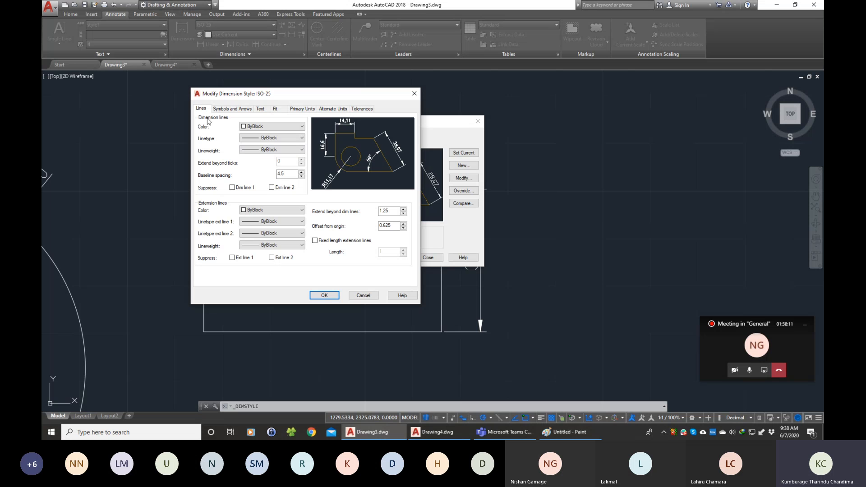
mouse_move(280, 95)
left_mouse_down()
mouse_move(266, 98)
mouse_move(275, 96)
left_mouse_up()
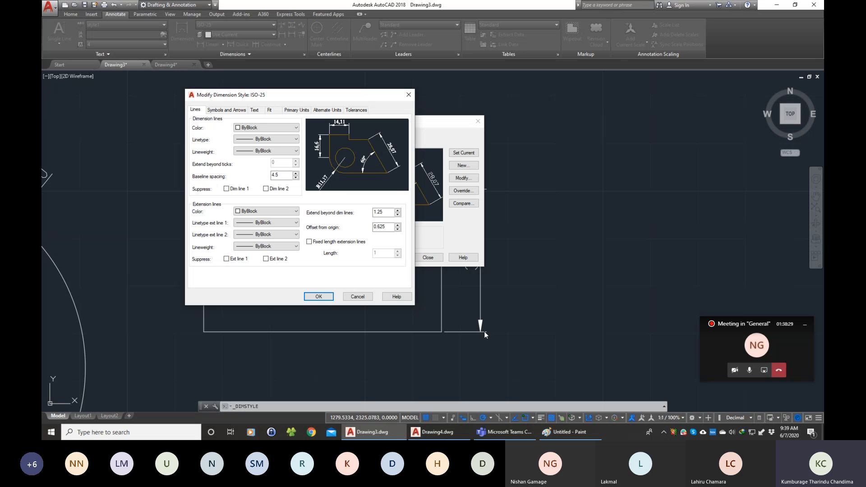
double_click(381, 212)
double_click(280, 175)
type("5")
left_click(386, 227)
double_click(277, 176)
left_click(322, 297)
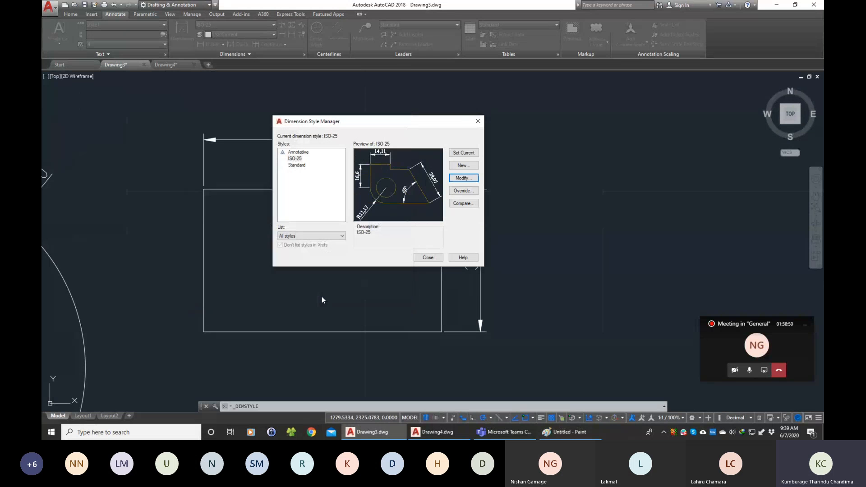
left_click(431, 256)
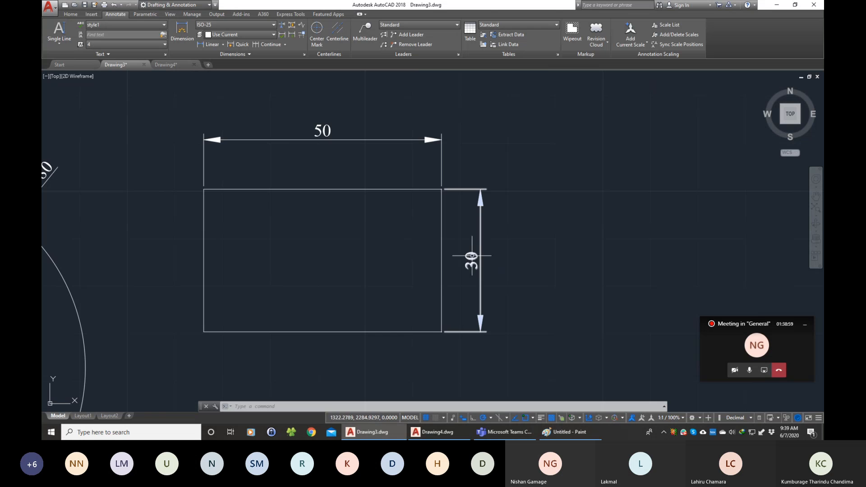
scroll(228, 177, "down", 2)
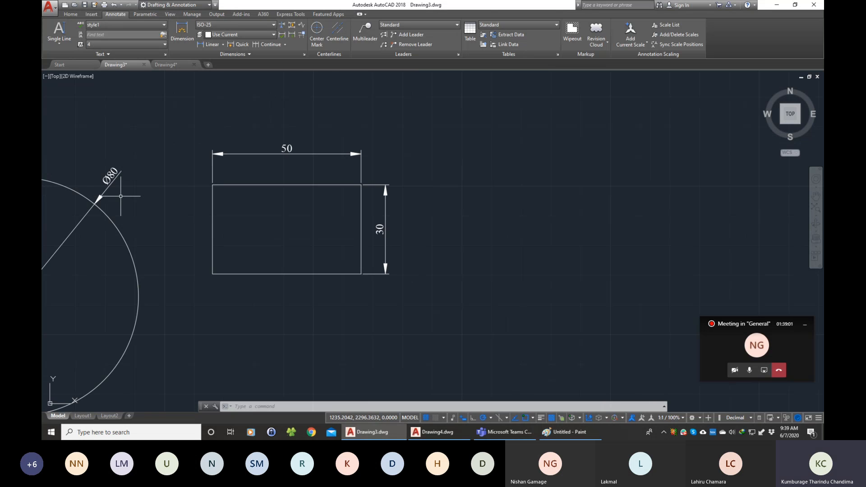
scroll(119, 194, "up", 1)
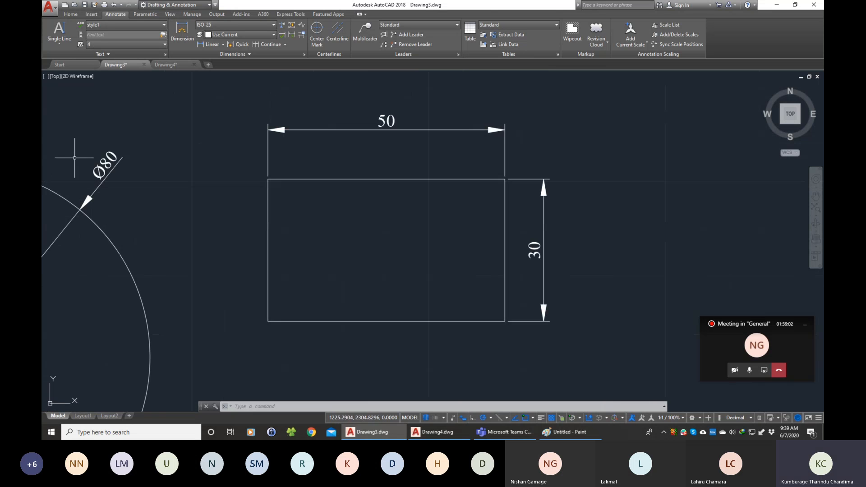
left_click(135, 167)
left_click(100, 181)
key("Escape")
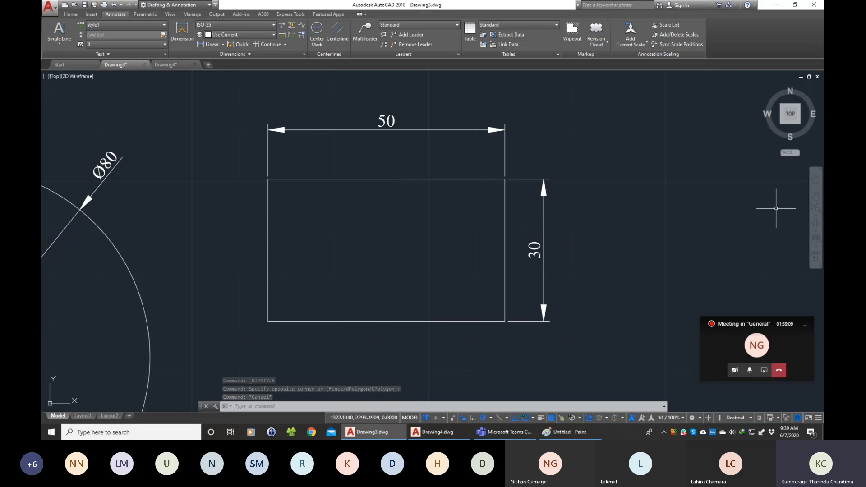
Change the text style of only the circle's diameter dimension to style1.
left_click(816, 196)
left_click_drag(387, 192, 484, 209)
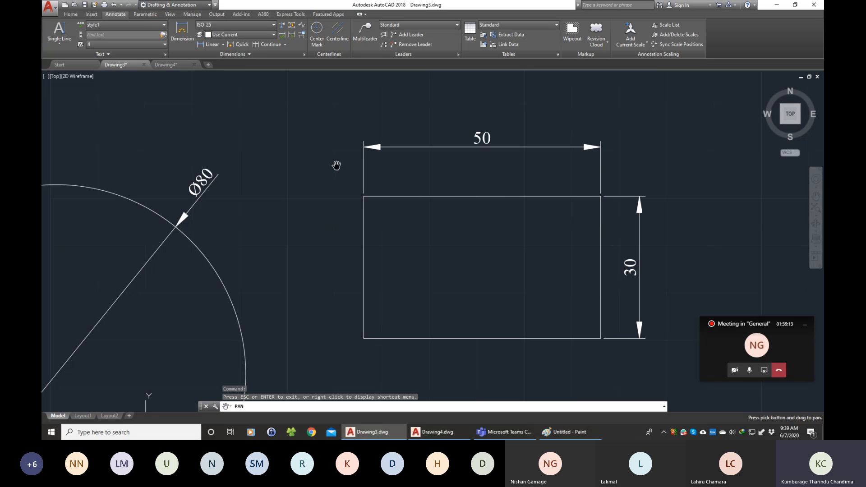
key("Escape")
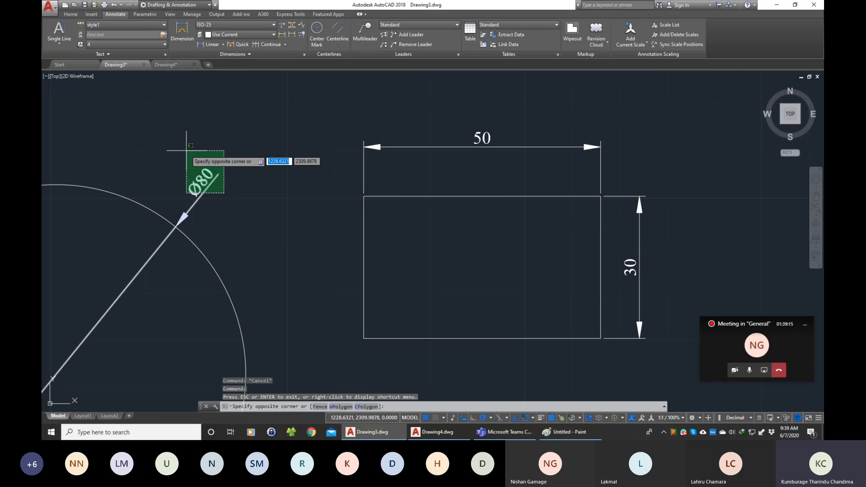
left_click(189, 161)
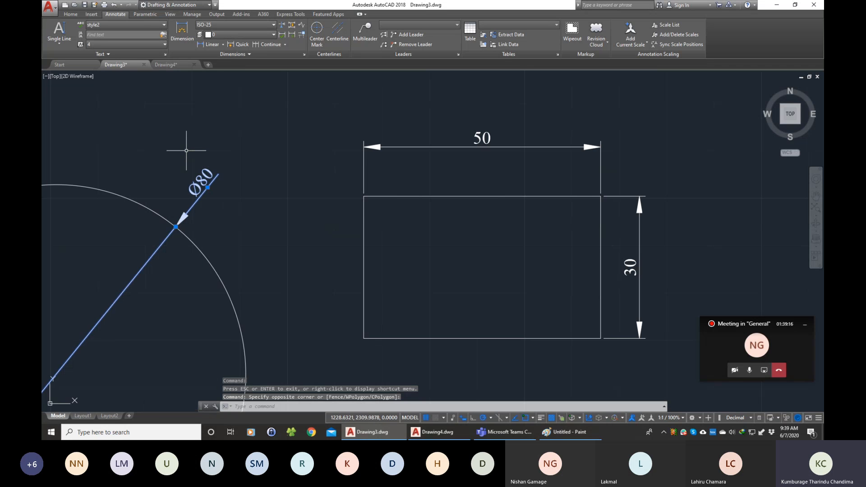
left_click(164, 24)
left_click(165, 55)
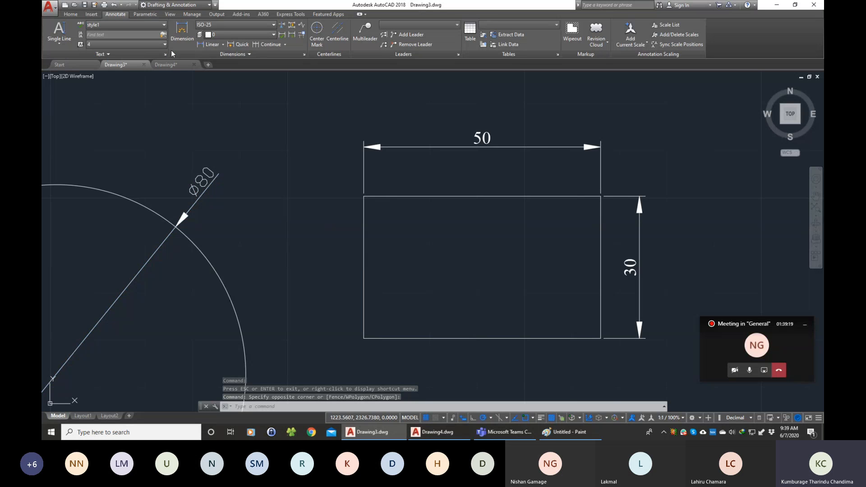
key("Escape")
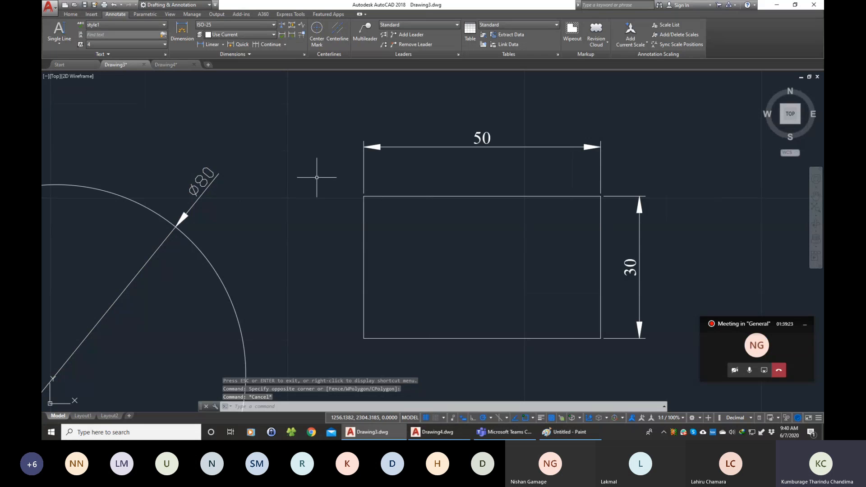
left_click(212, 193)
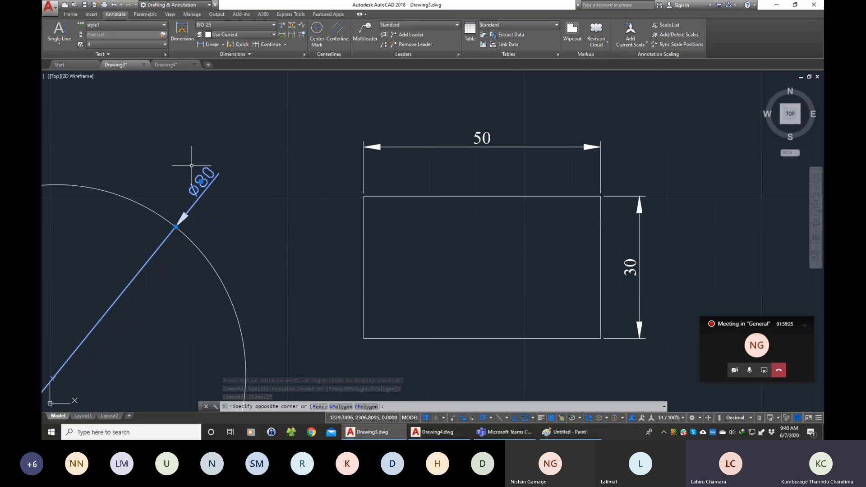
left_click(191, 166)
key("Escape")
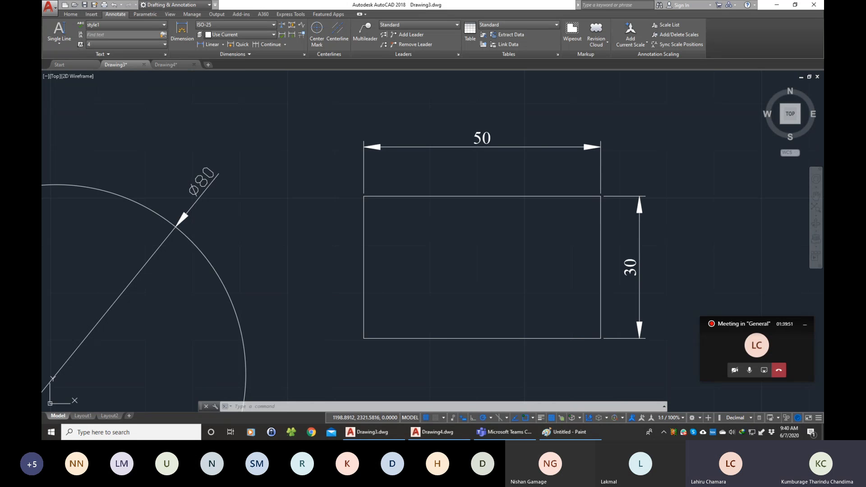
key("XF86AudioLowerVolume")
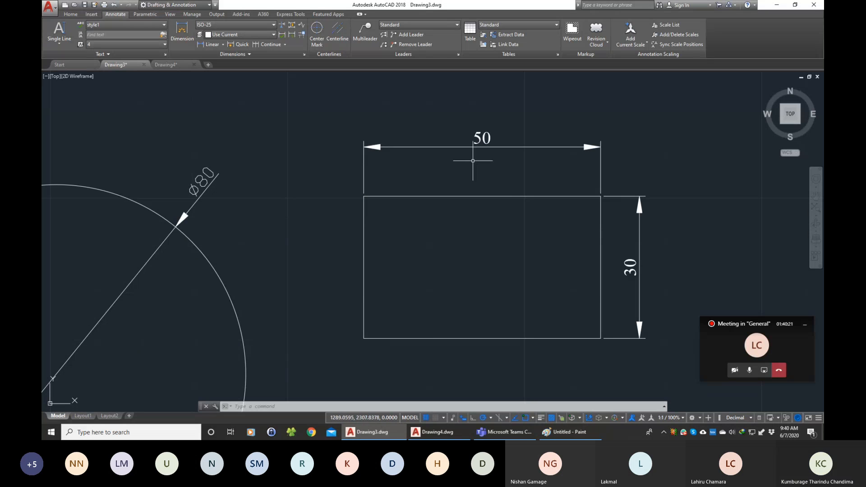
Inspect the extension lines and arrowhead near the rectangle's upper-right corner and compare the dimensions on the rectangle and circle.
scroll(464, 218, "down", 2)
scroll(563, 187, "up", 2)
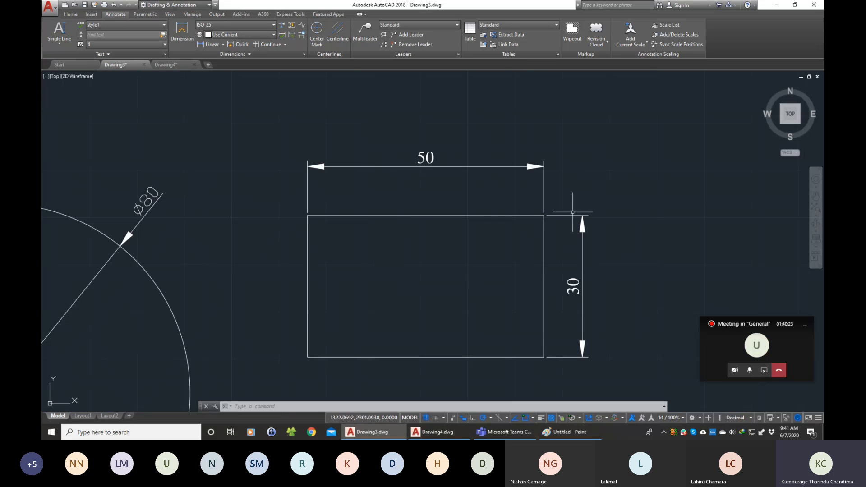
scroll(554, 212, "up", 6)
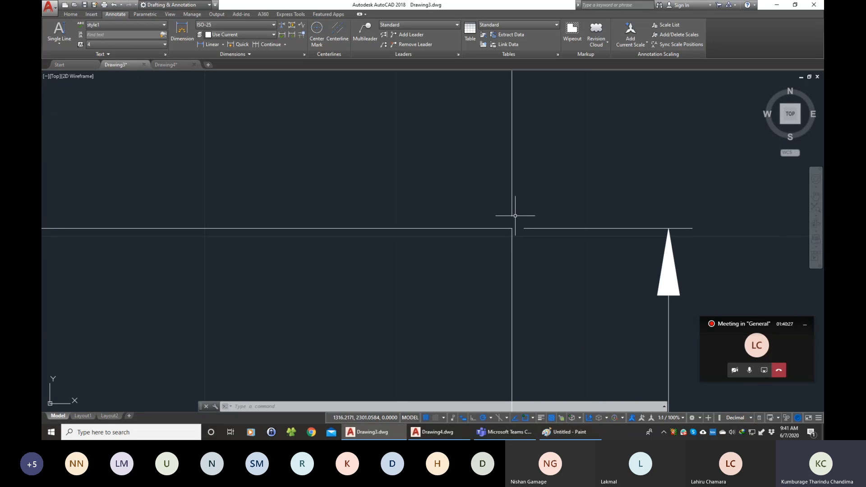
scroll(516, 216, "down", 7)
scroll(348, 251, "up", 2)
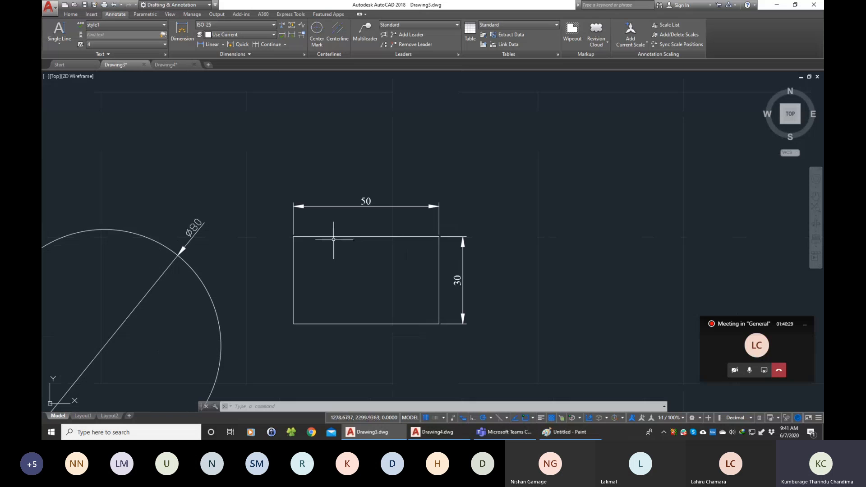
middle_click_drag(333, 239, 257, 240)
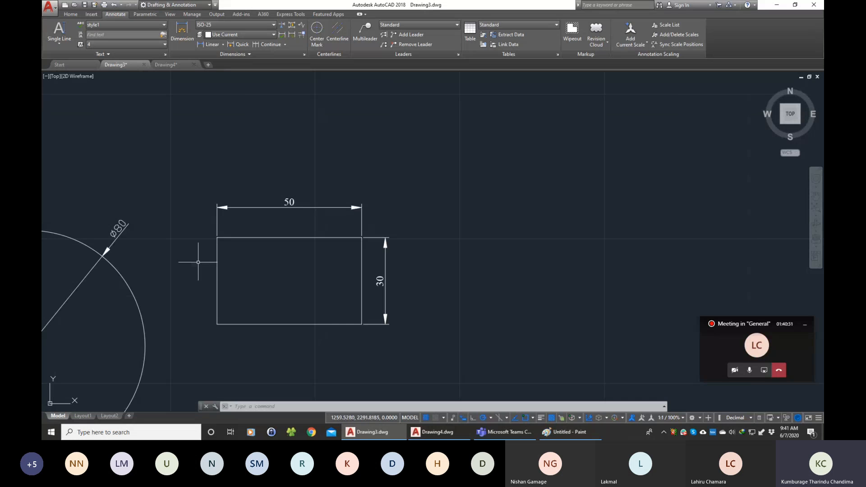
scroll(188, 270, "up", 2)
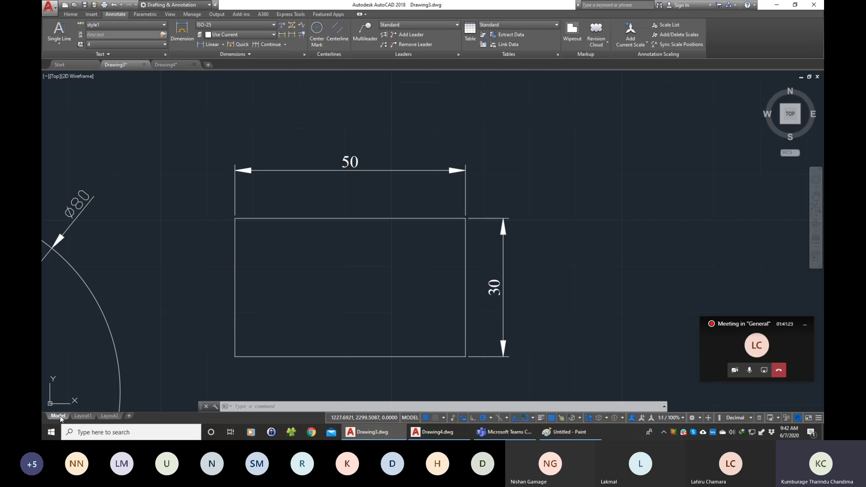
Compare how the dimensioned circle and rectangle appear in Layout1 and Layout2, and return to model space.
left_click(82, 416)
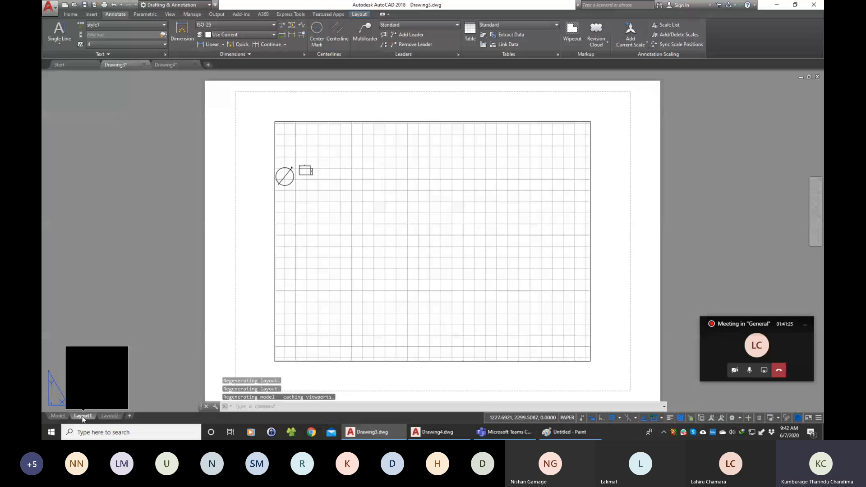
mouse_move(109, 419)
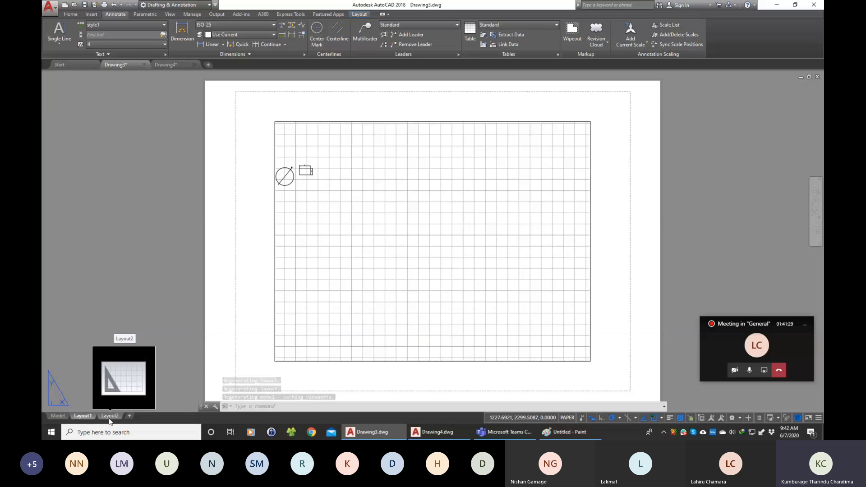
left_click(109, 417)
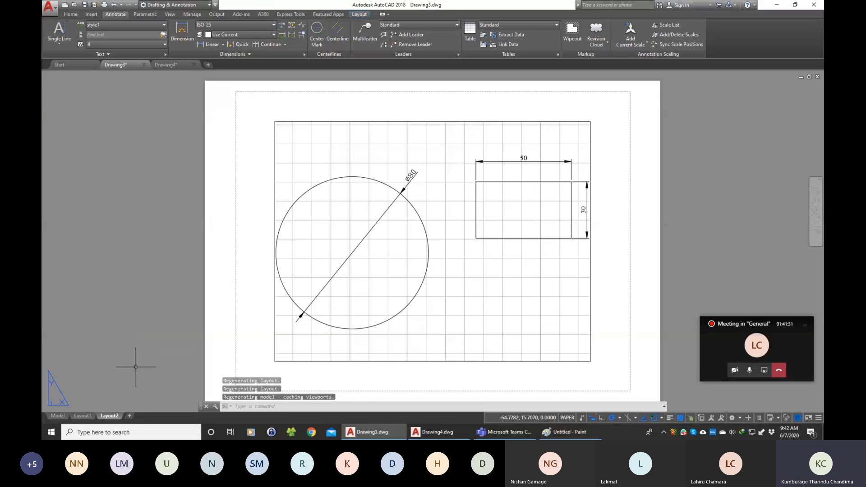
left_click(82, 416)
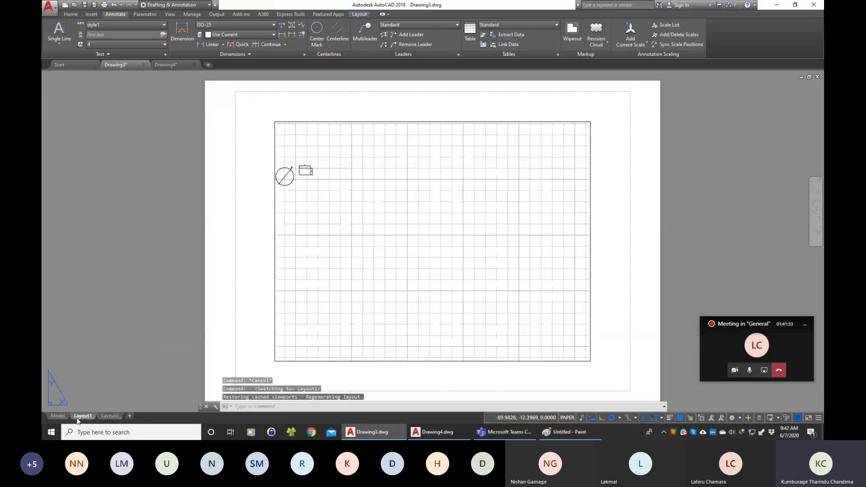
left_click(109, 416)
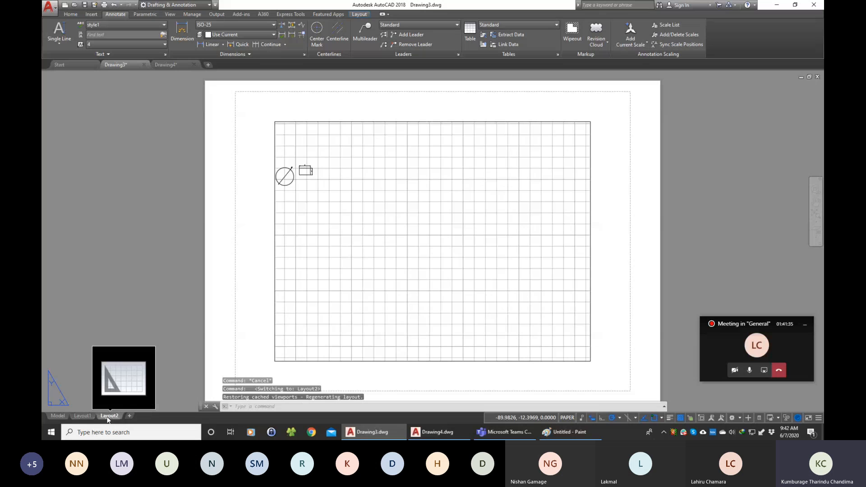
left_click(58, 416)
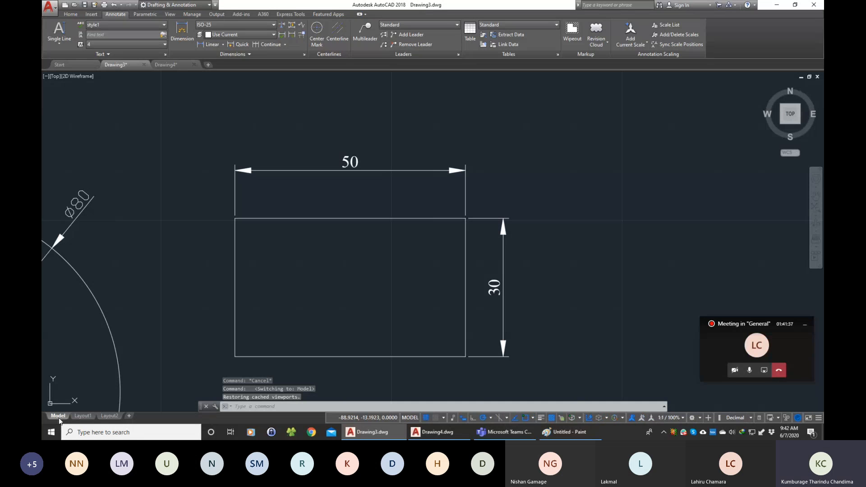
Compare the full dimensioned circle and rectangle in model space with their appearance in Layout1 and Layout2.
scroll(226, 256, "down", 4)
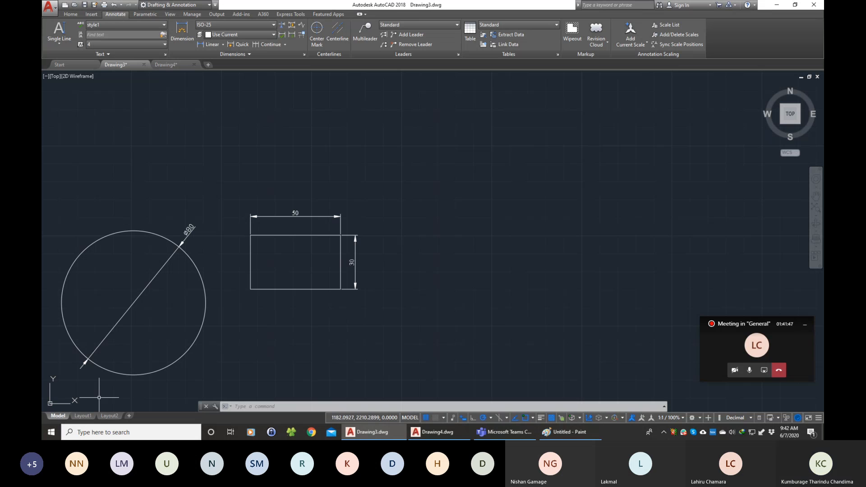
left_click(83, 419)
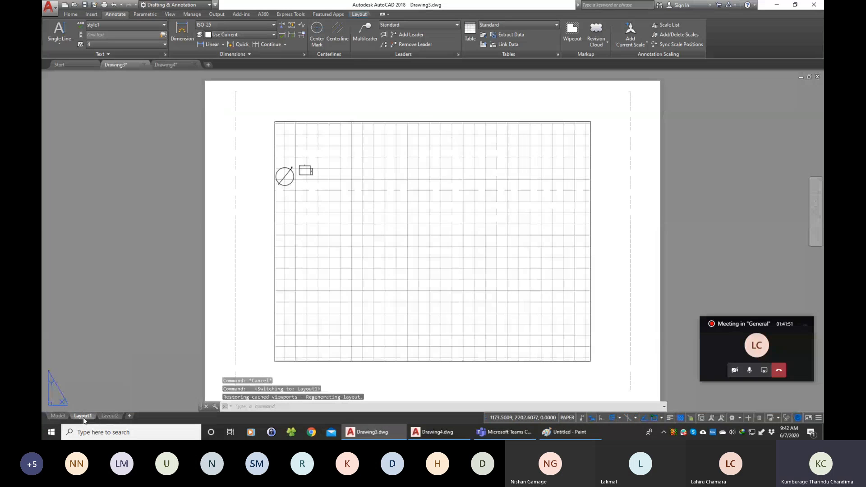
mouse_move(112, 420)
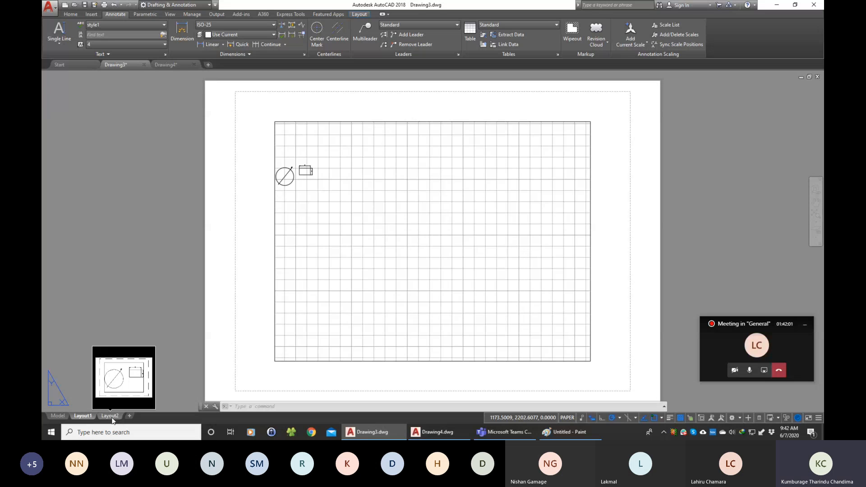
left_click(111, 416)
left_click(84, 416)
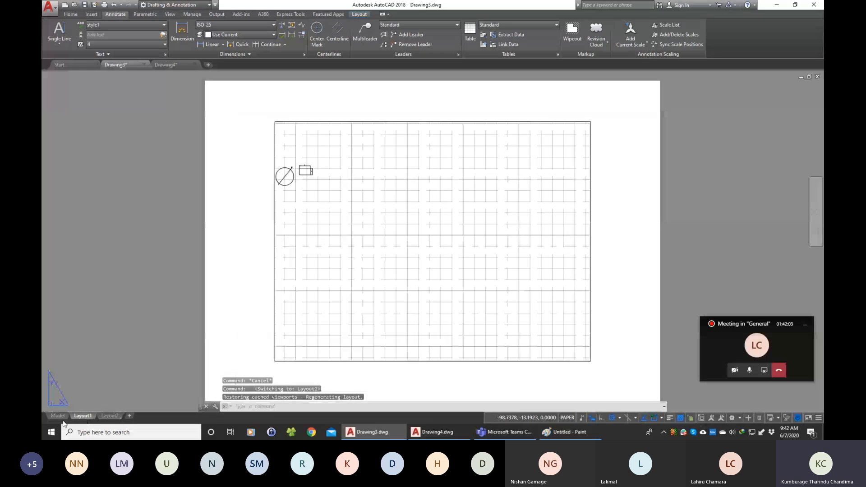
left_click(57, 416)
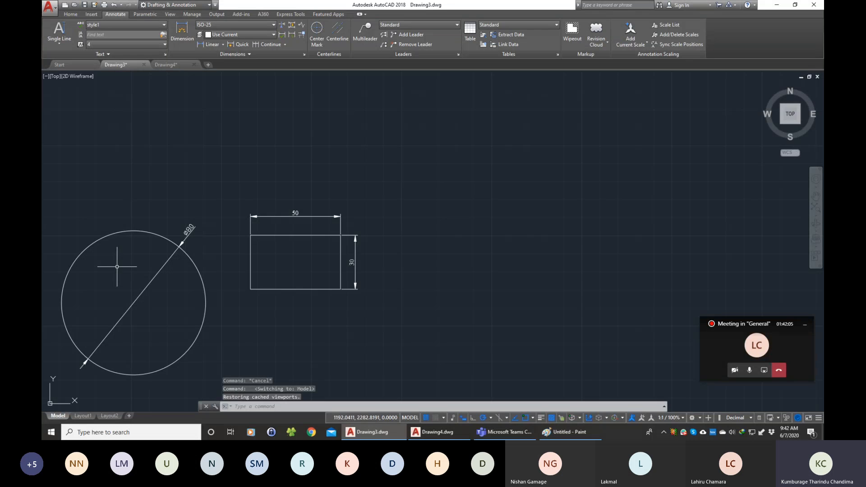
left_click(83, 417)
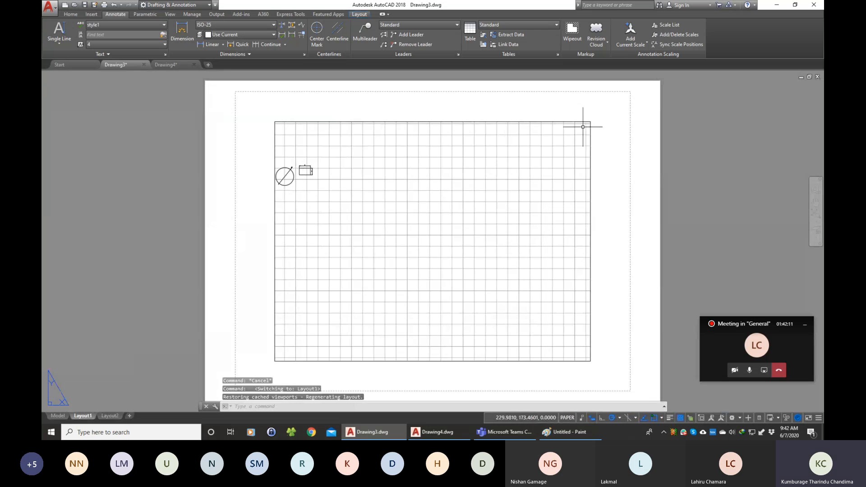
mouse_move(84, 419)
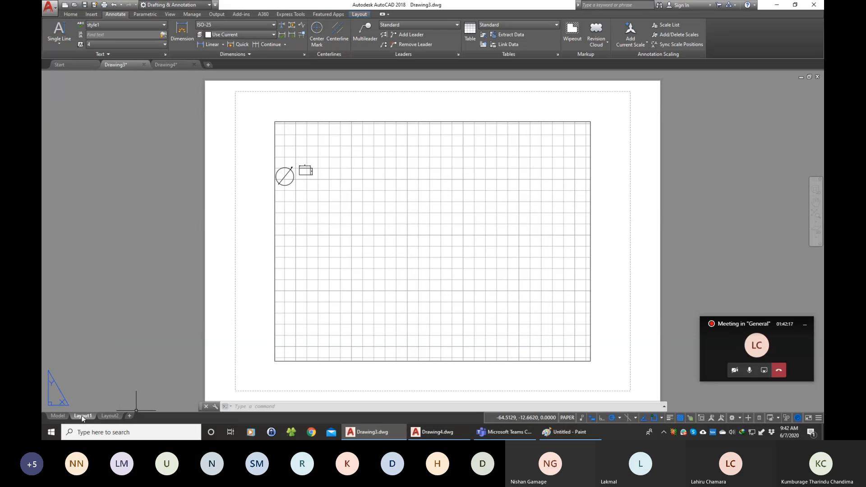
left_click(57, 416)
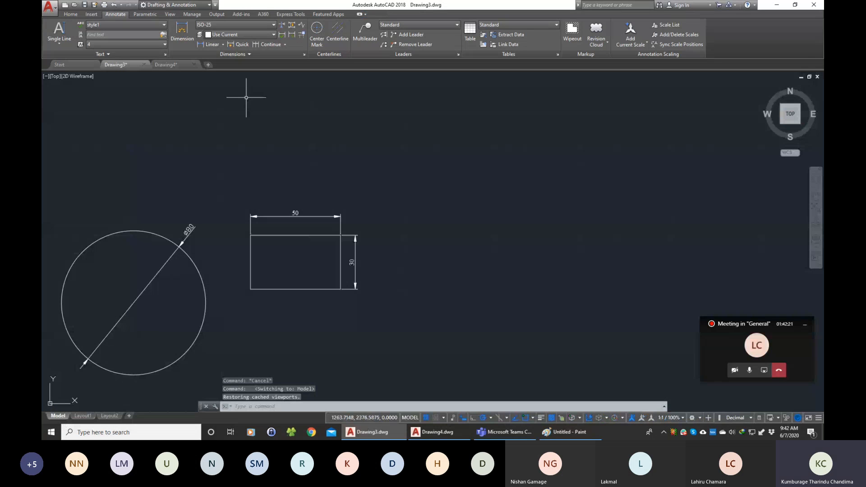
Review the circle and rectangle in Layout1 and Layout2 once more, return to model space and preview Layout1.
left_click(816, 197)
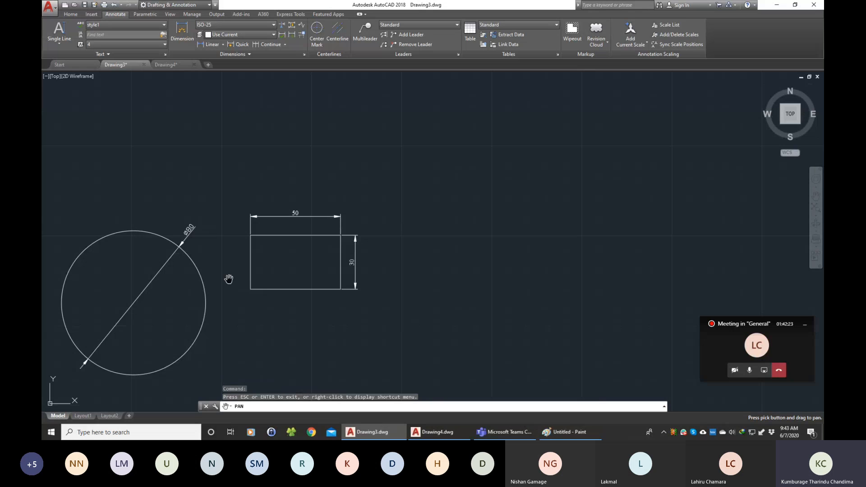
left_click_drag(86, 400, 191, 362)
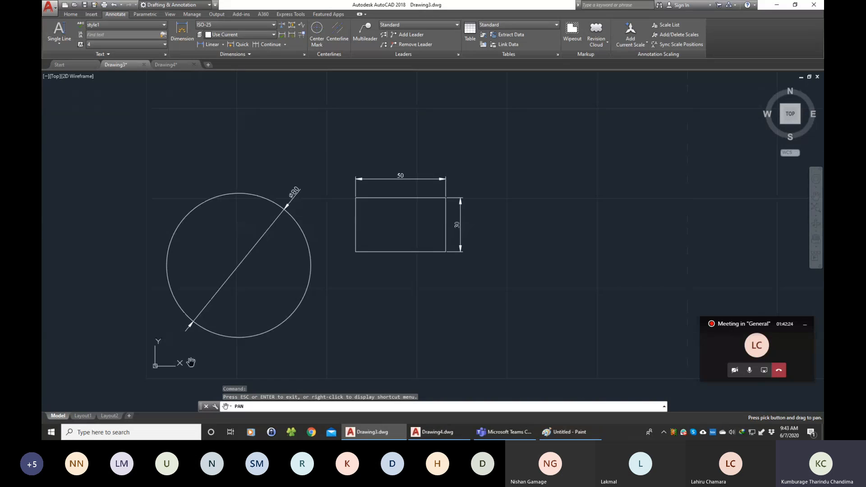
left_click(87, 416)
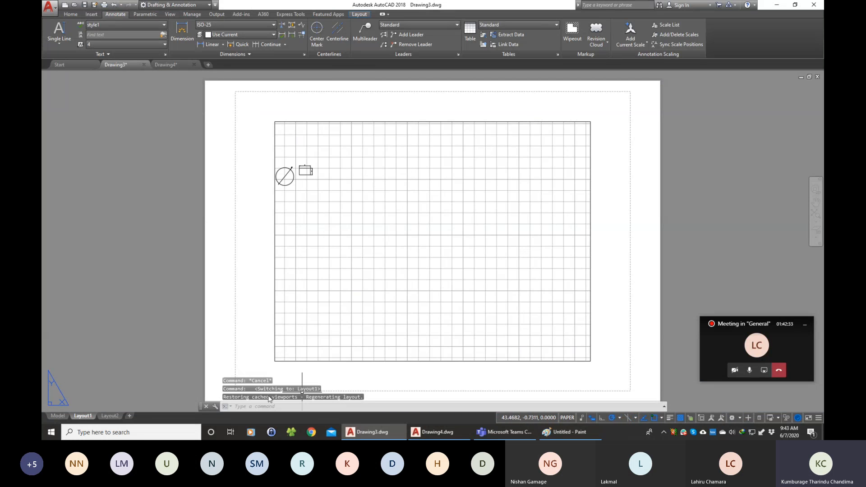
left_click(111, 416)
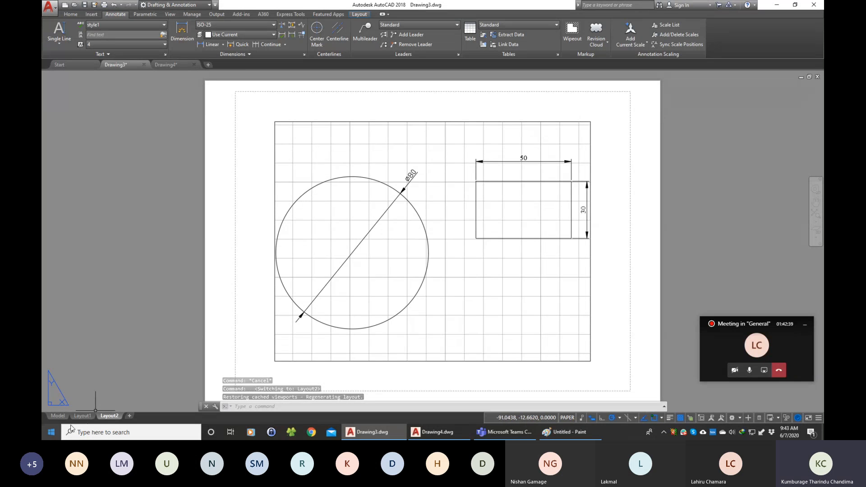
left_click(83, 416)
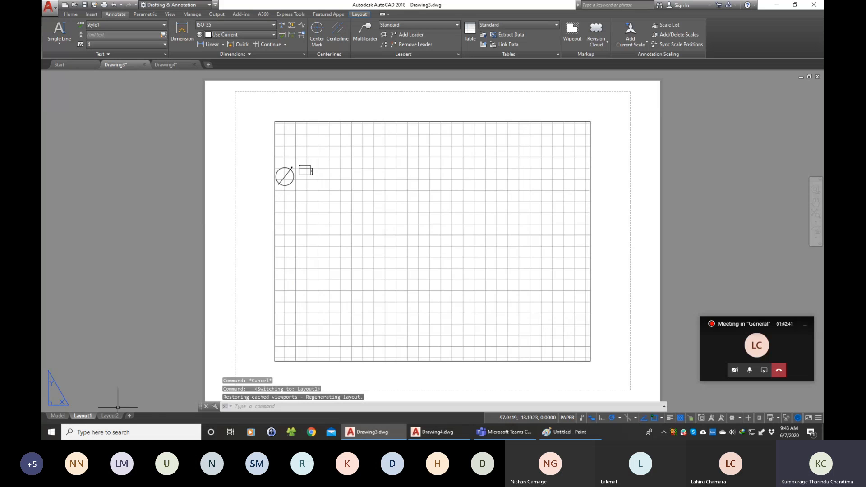
left_click(57, 416)
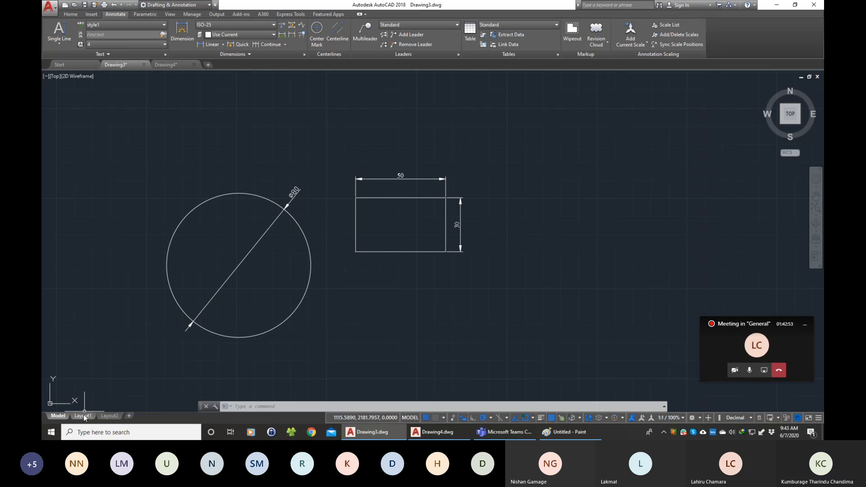
mouse_move(84, 417)
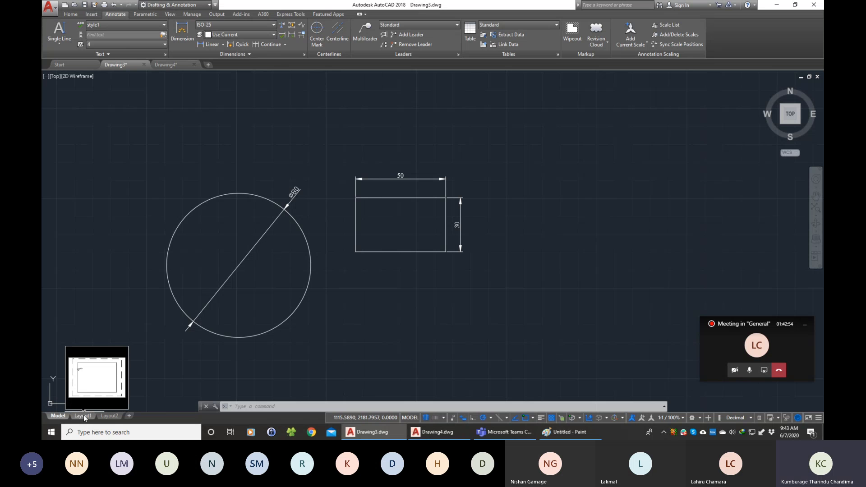
Create a new layout named Layout3, open it and delete its default viewport.
left_click(130, 417)
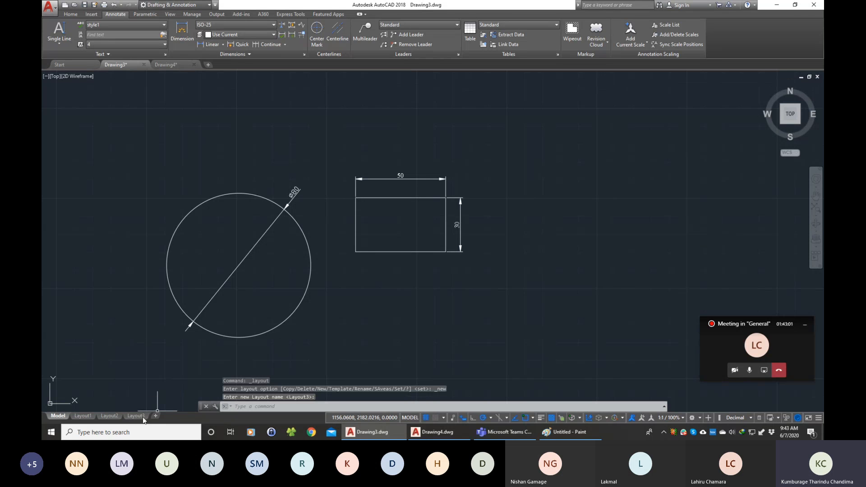
left_click(135, 416)
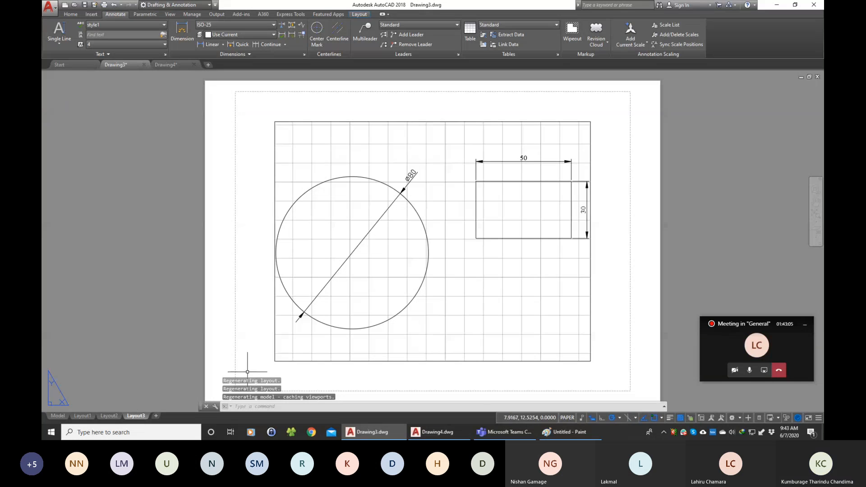
left_click(279, 120)
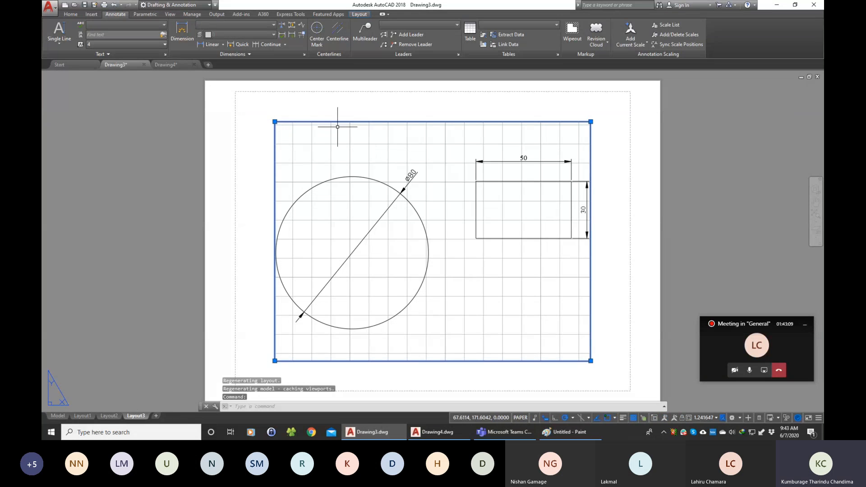
key("Delete")
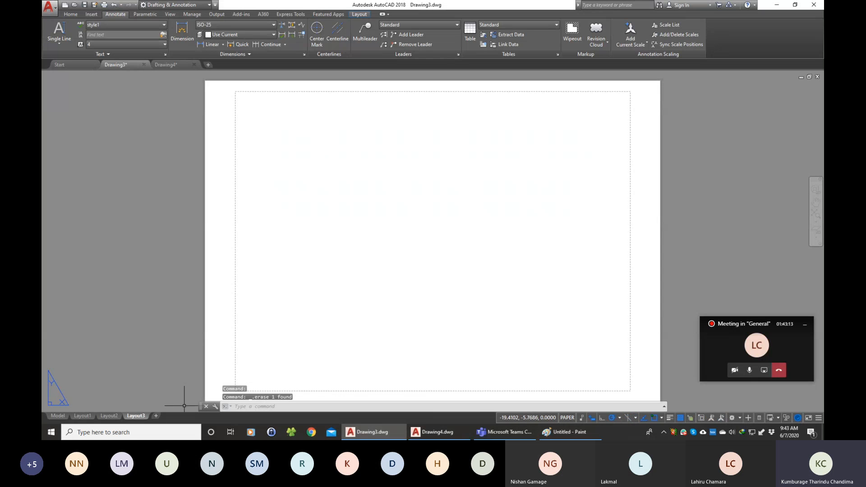
Modify Layout3's page setup to use the DWG To PDF.pc3 plotter.
mouse_move(139, 417)
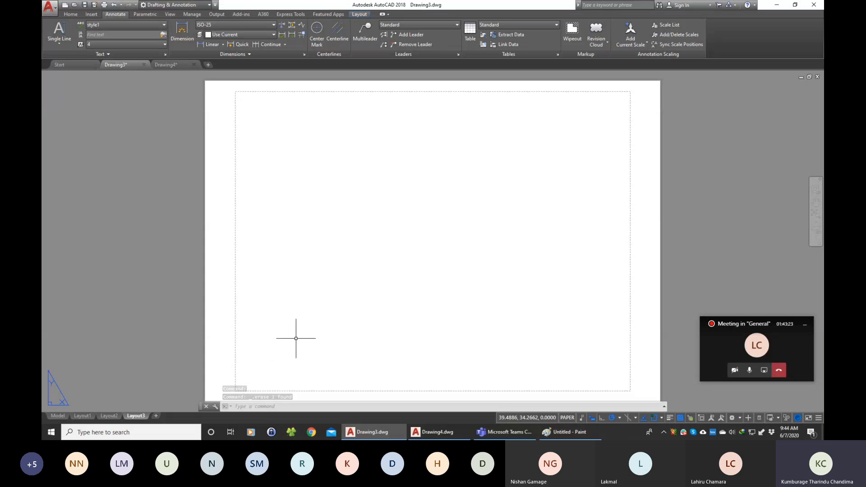
right_click(135, 418)
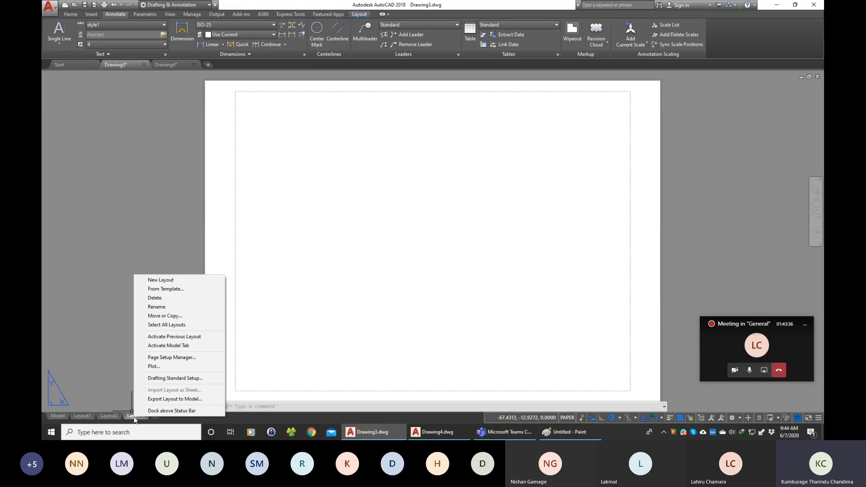
left_click(155, 358)
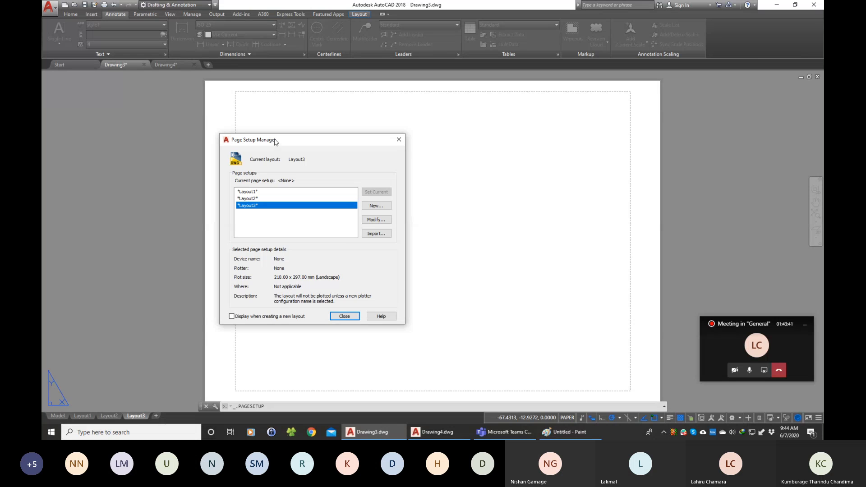
left_click_drag(276, 143, 266, 133)
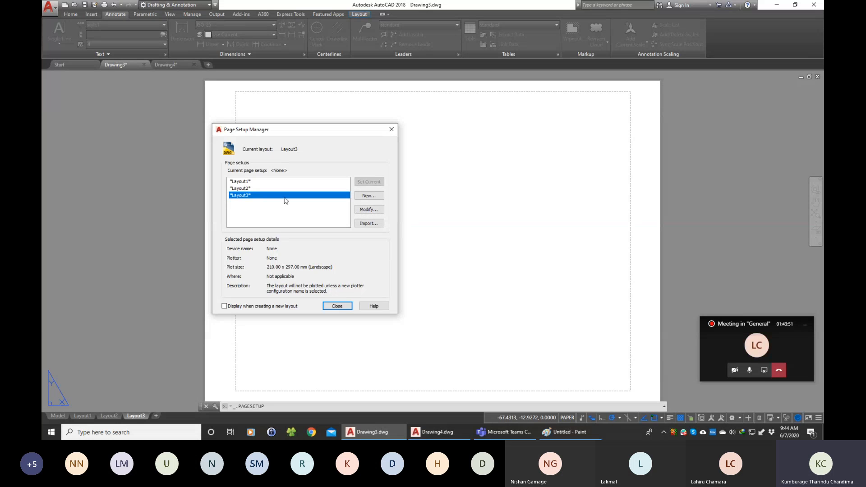
left_click(369, 210)
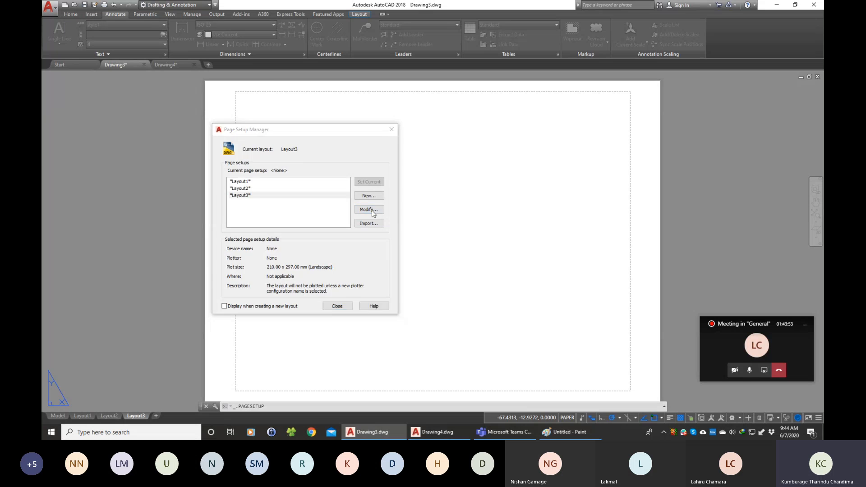
left_click_drag(270, 118, 260, 106)
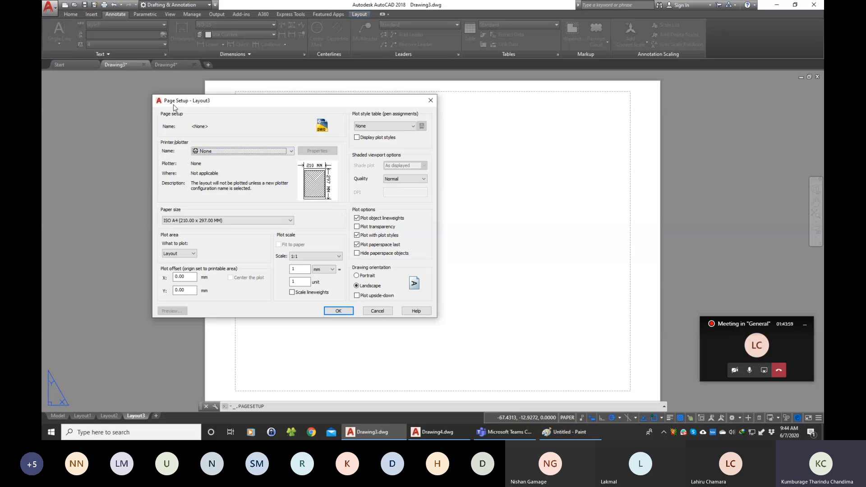
left_click(207, 151)
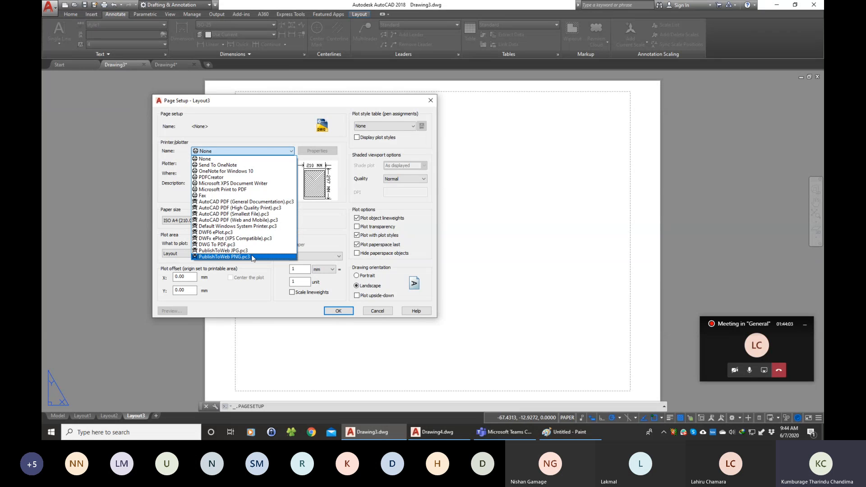
left_click(207, 245)
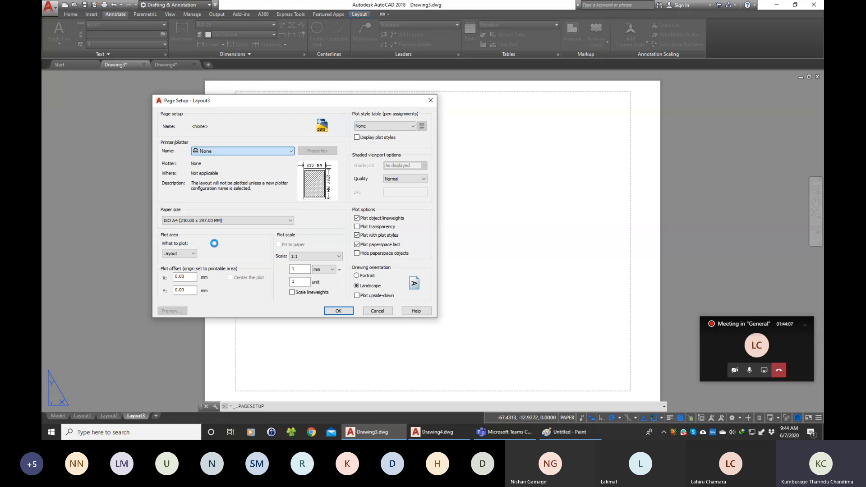
Set Layout3's paper size to ISO A3 (420.00 x 297.00 MM).
left_click(290, 220)
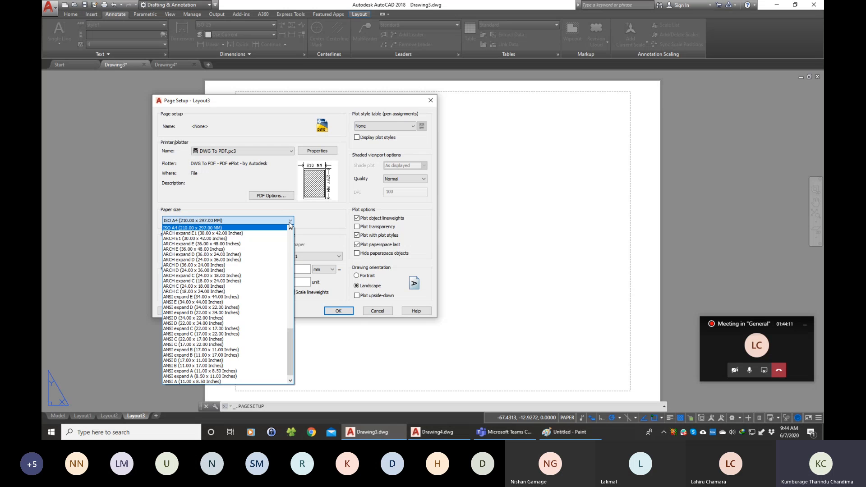
scroll(266, 295, "up", 2)
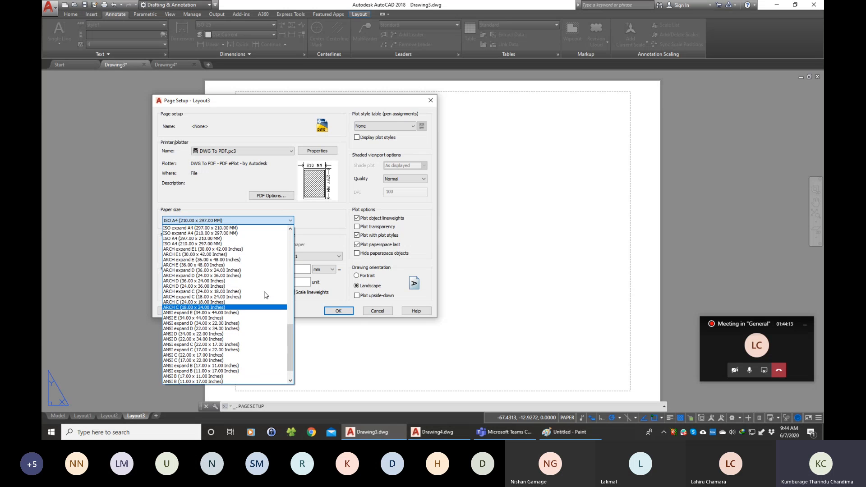
scroll(266, 296, "up", 3)
left_click(215, 256)
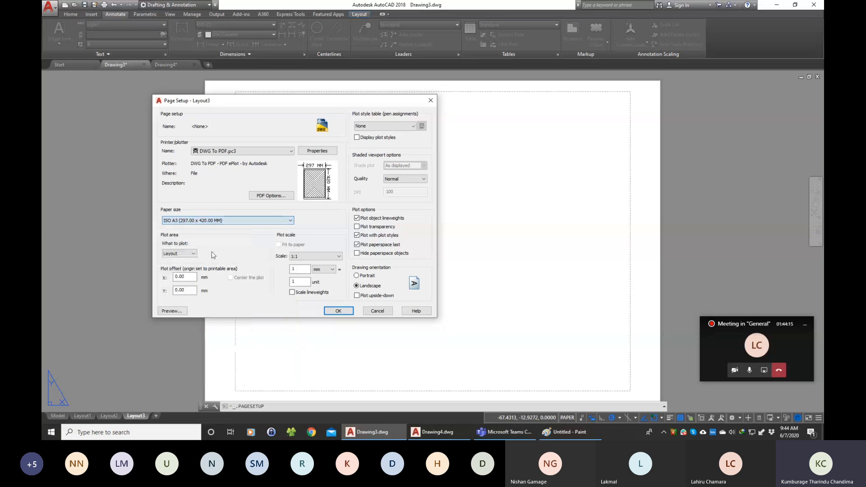
left_click(240, 222)
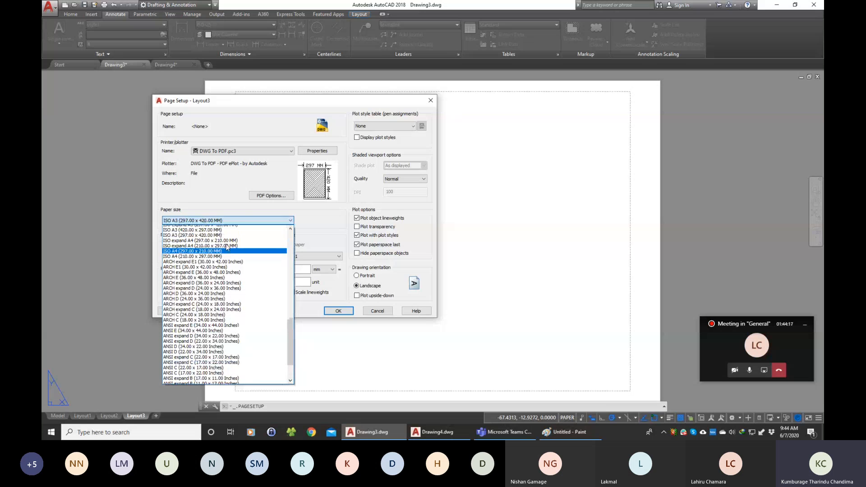
left_click(217, 238)
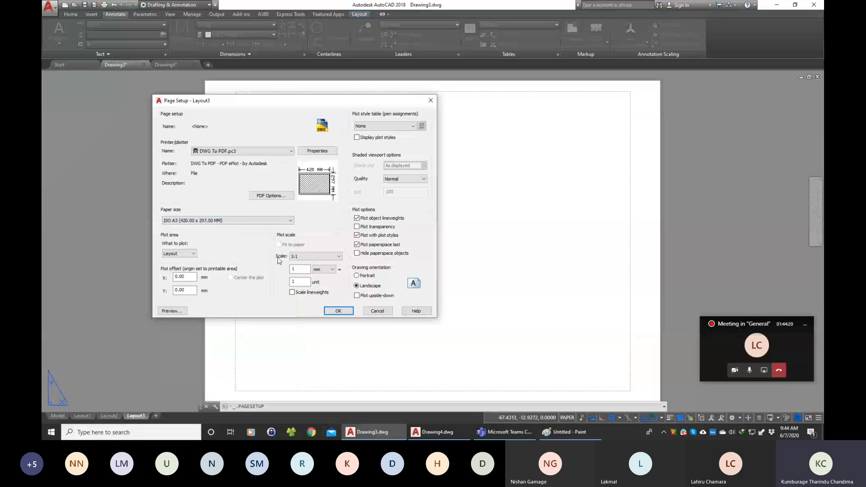
Keep Layout as Layout3's plot area and 1:1 as its plot scale in the page setup.
left_click(194, 254)
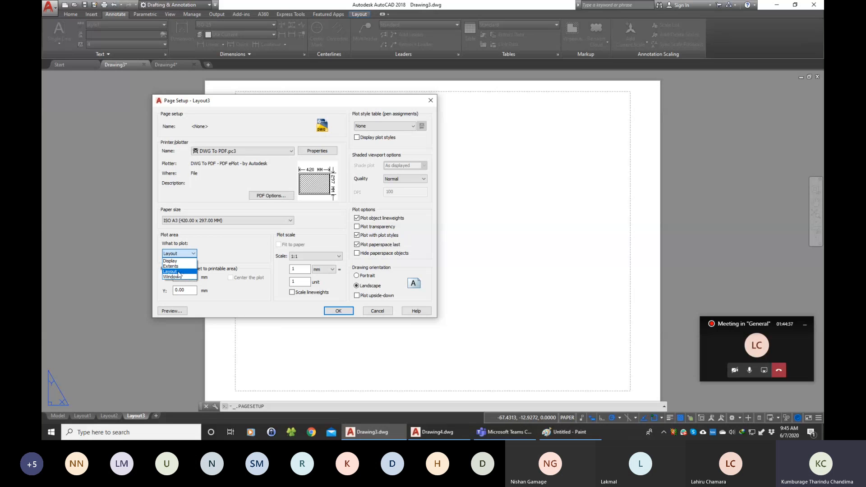
left_click(175, 272)
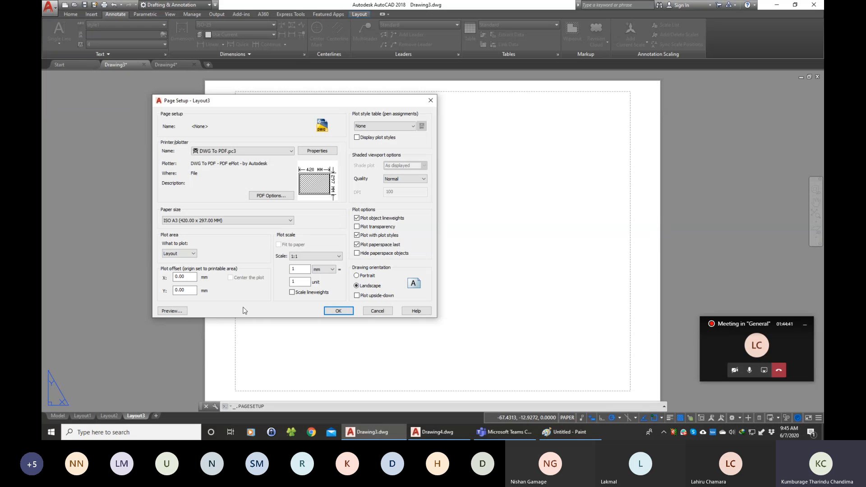
left_click(294, 256)
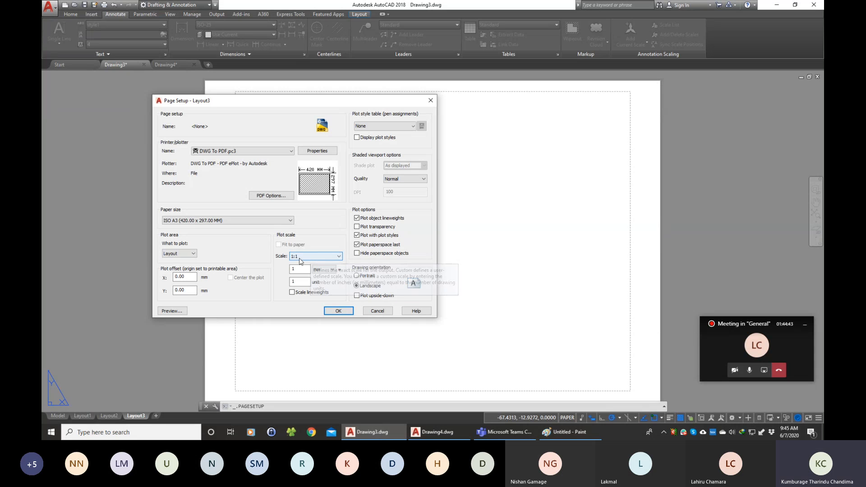
left_click(301, 261)
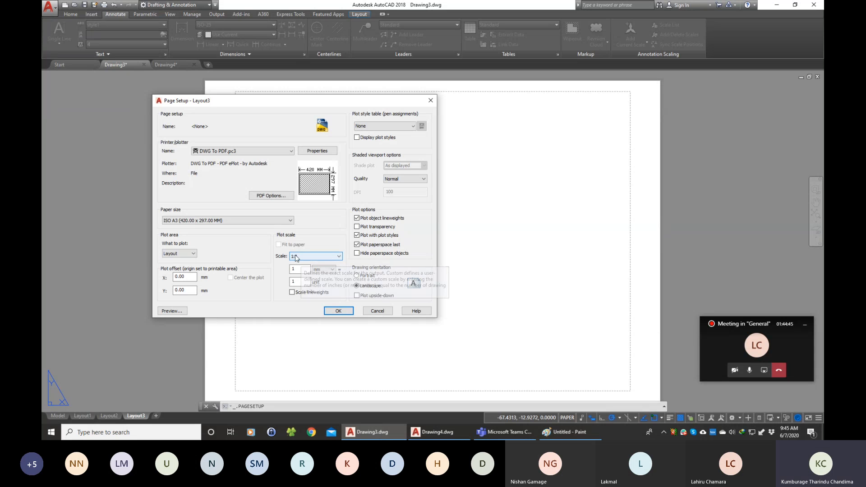
Assign the monochrome.ctb plot style table to Layout3, accept the page setup and close the Page Setup Manager.
left_click(367, 127)
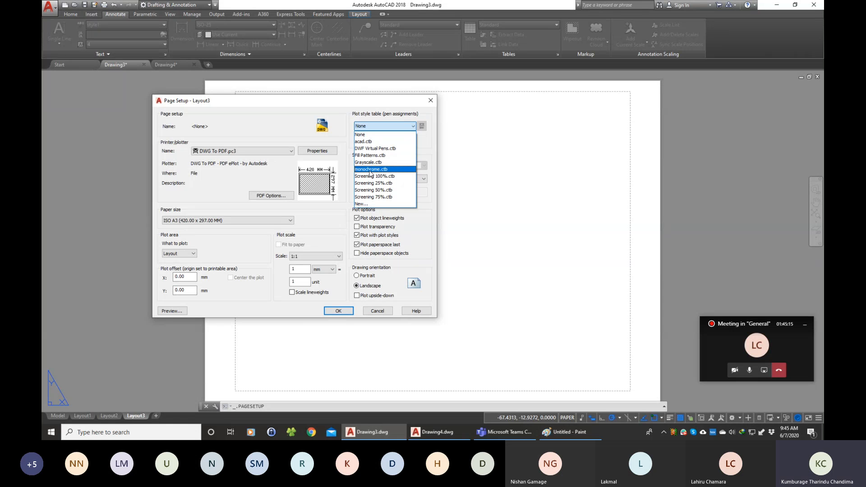
left_click(371, 169)
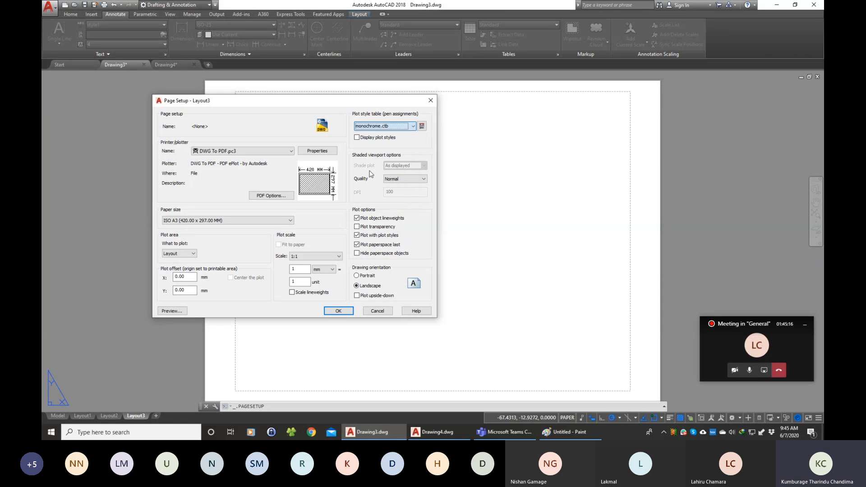
left_click(338, 311)
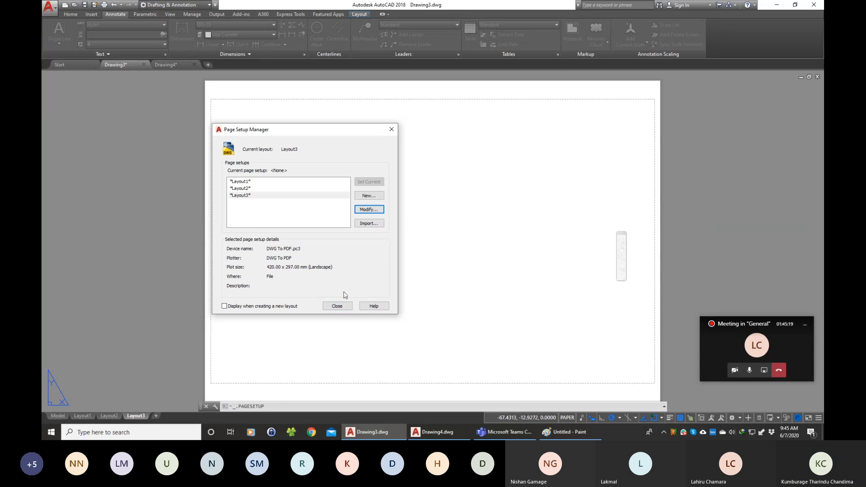
left_click(338, 307)
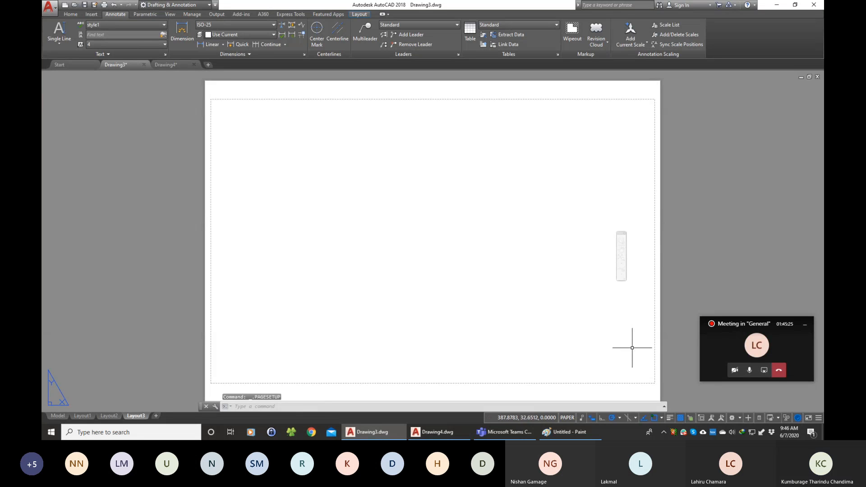
Compare the printable area of Layout2 with that of the empty Layout3 sheet.
left_click(112, 416)
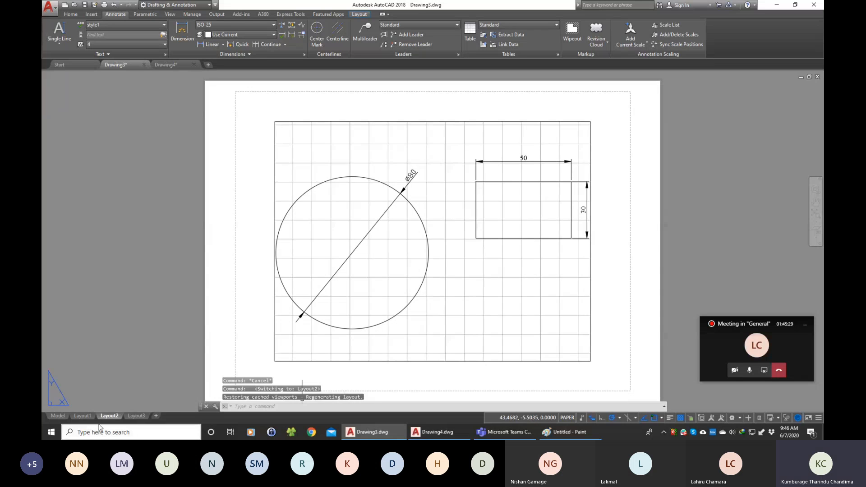
left_click(136, 415)
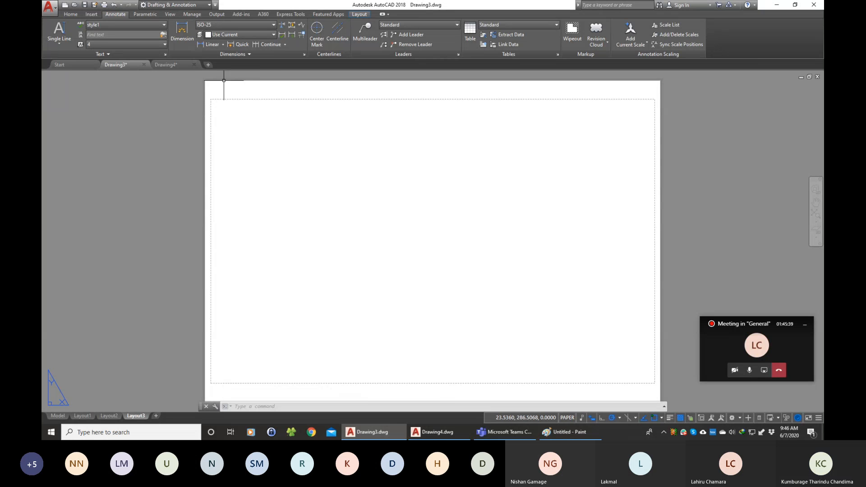
left_click(232, 119)
left_click(289, 137)
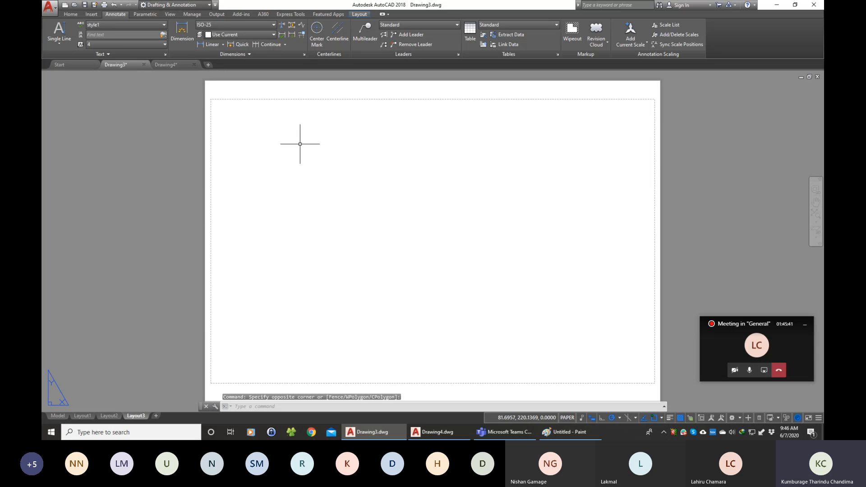
Create a rectangular viewport in Layout3 that nearly fills the dashed printable area.
left_click(359, 15)
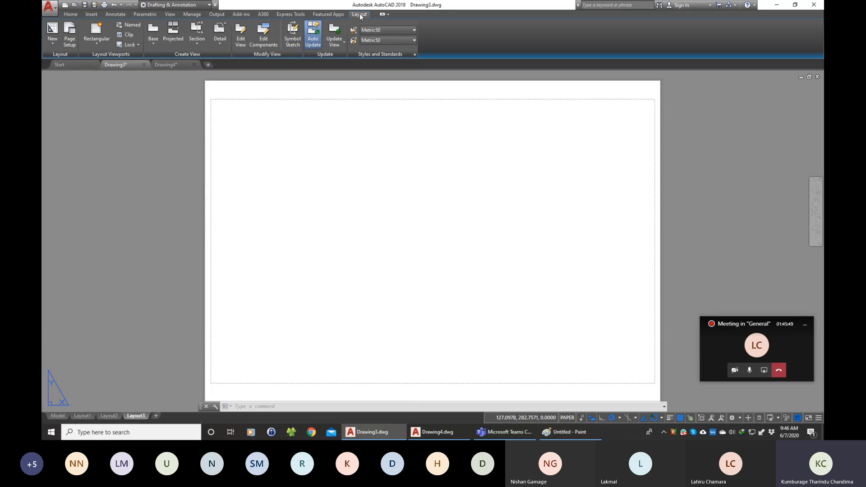
left_click(94, 42)
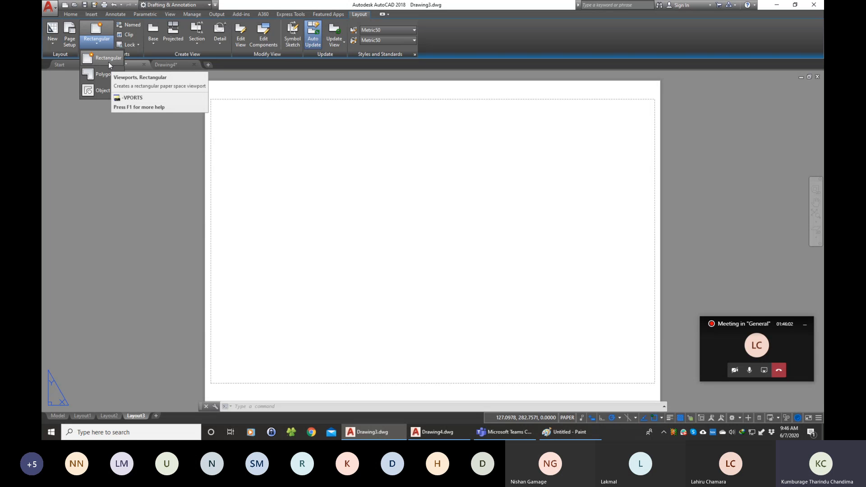
left_click(106, 61)
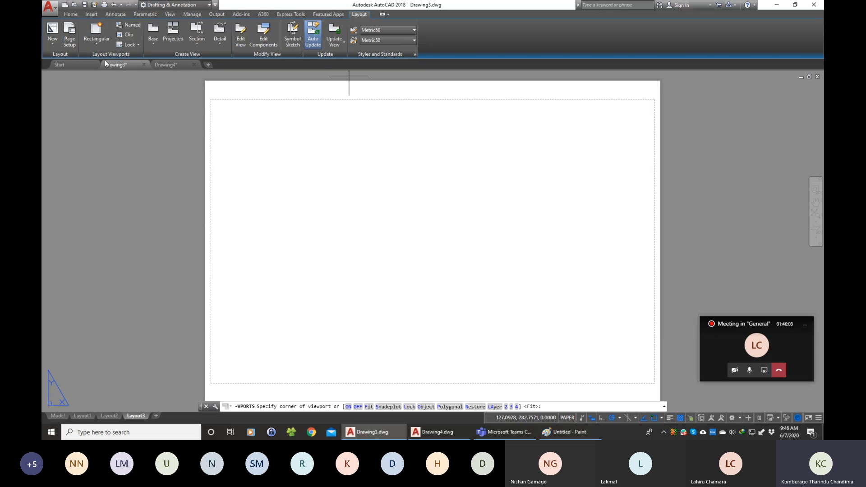
mouse_move(109, 64)
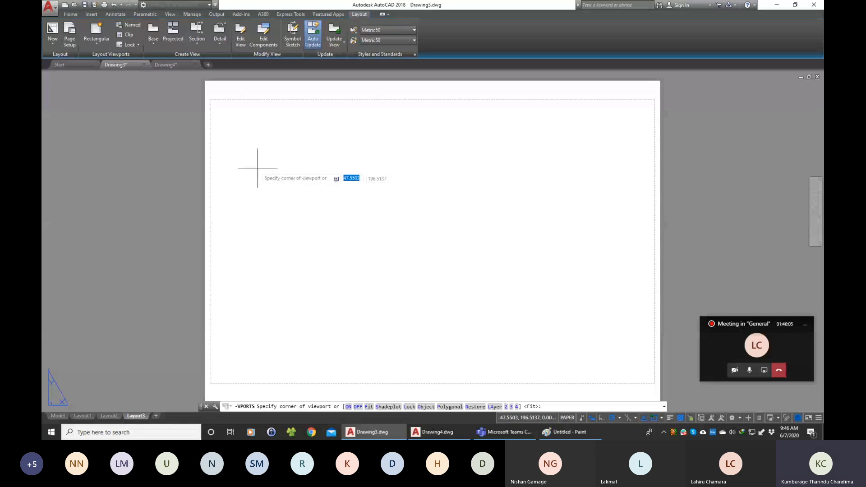
left_click(225, 116)
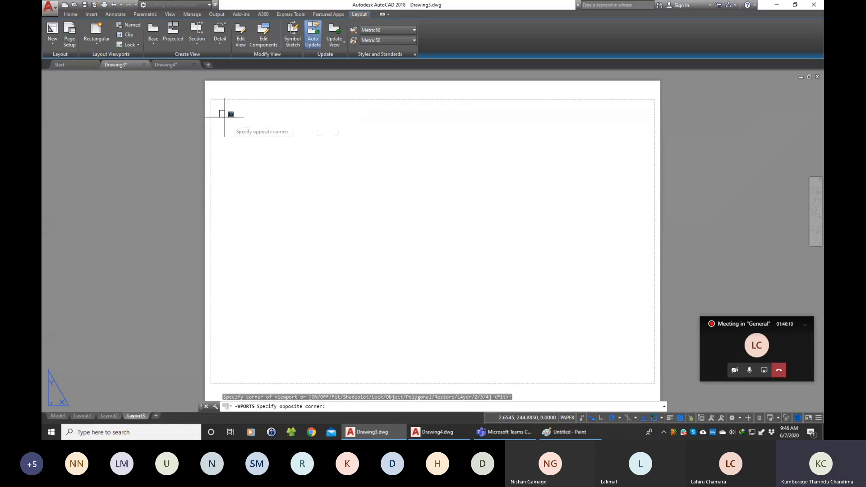
left_click(649, 375)
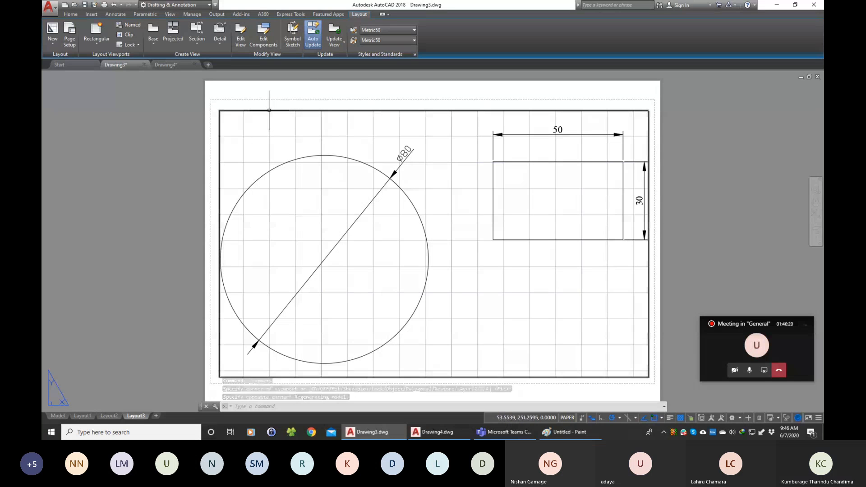
Check the drawing in model space, then shrink Layout3's viewport so it frames only the dimensioned rectangle.
left_click(58, 416)
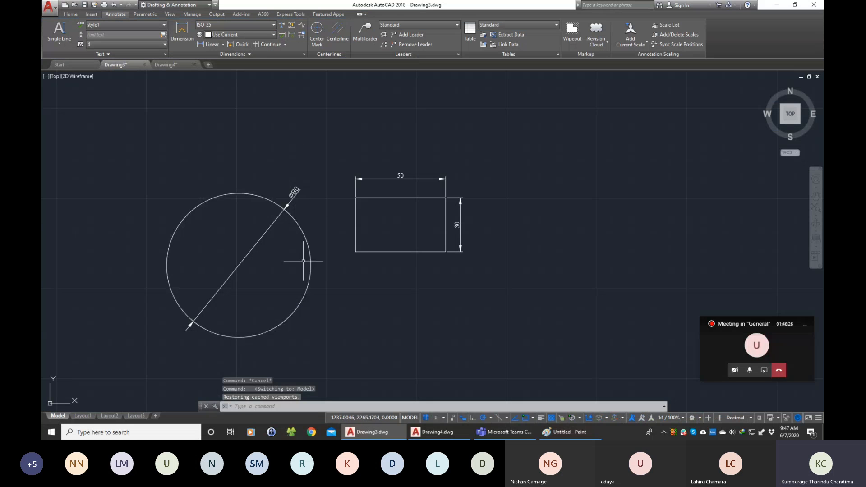
left_click(136, 416)
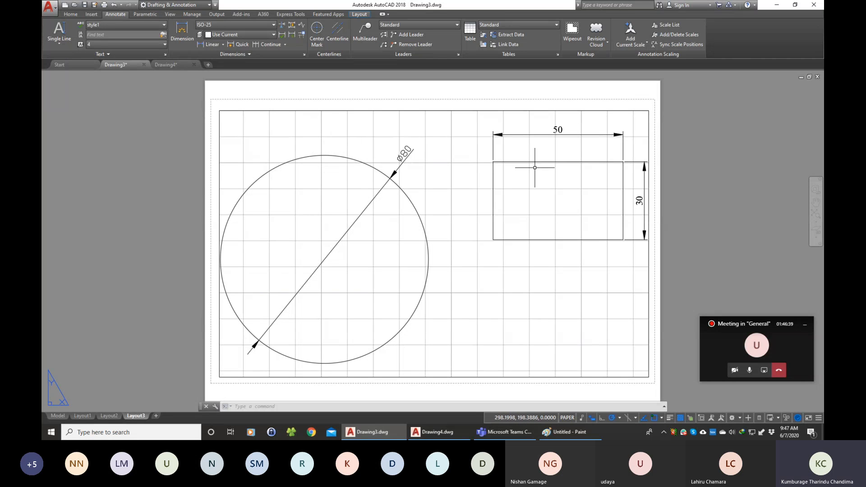
left_click(479, 110)
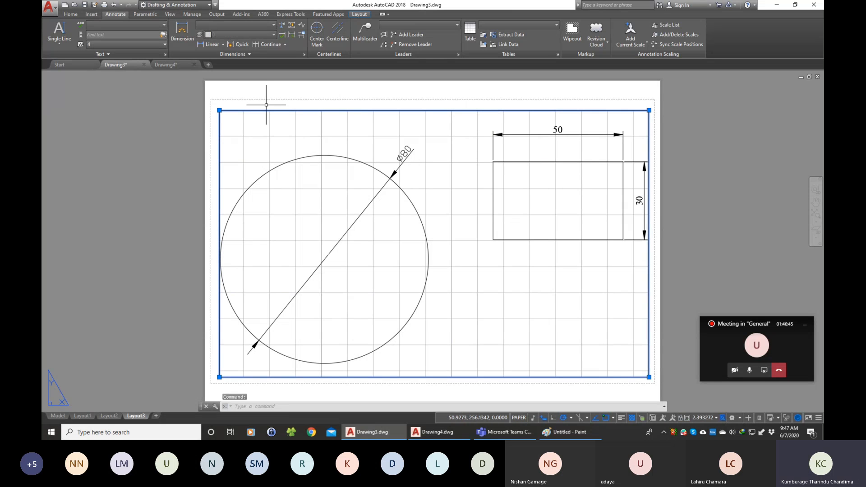
left_click(219, 109)
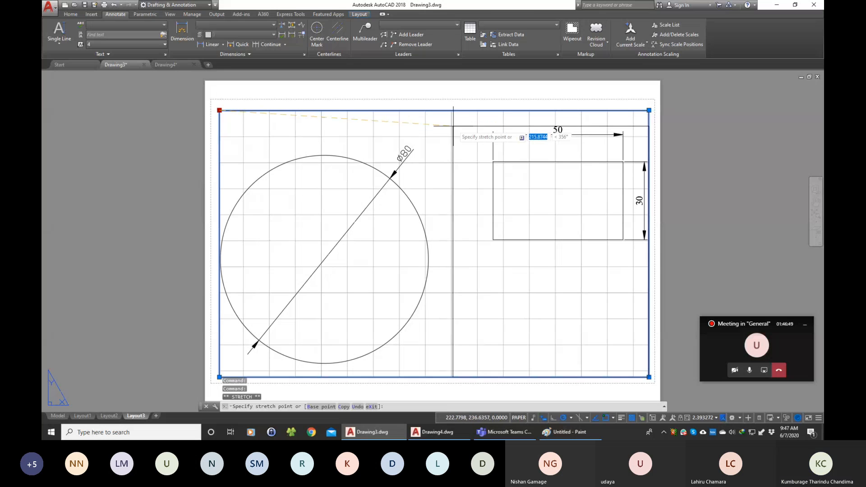
left_click(451, 109)
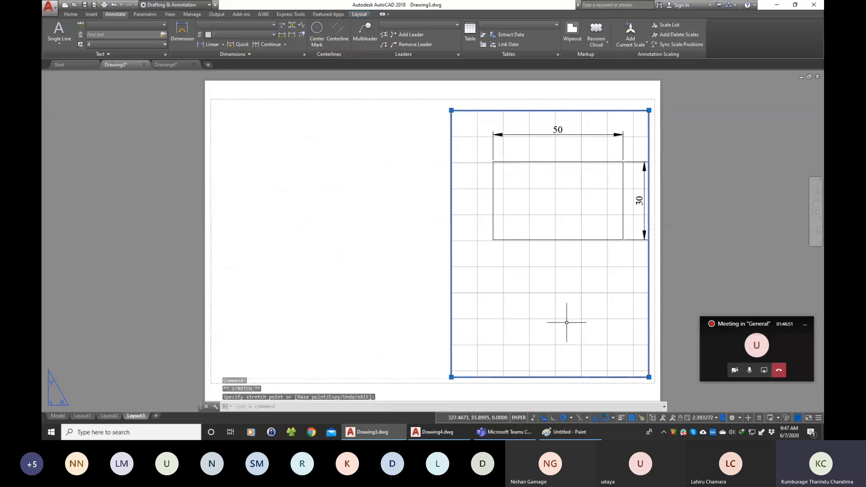
left_click(649, 377)
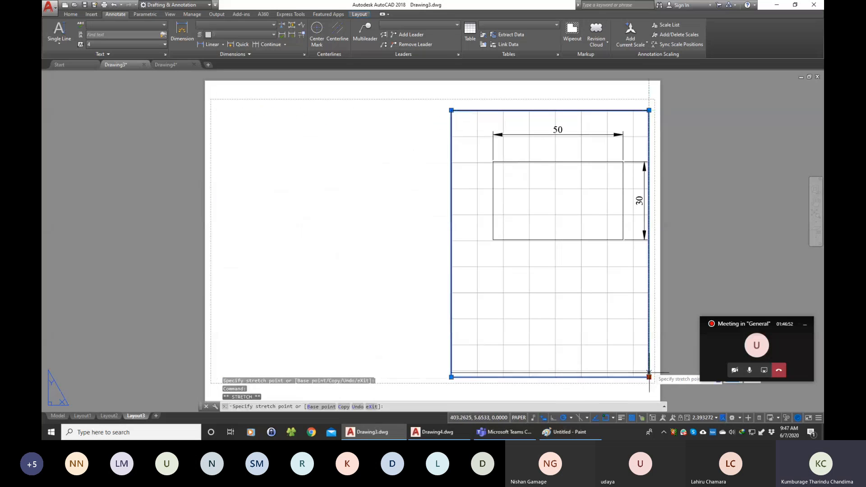
left_click(649, 253)
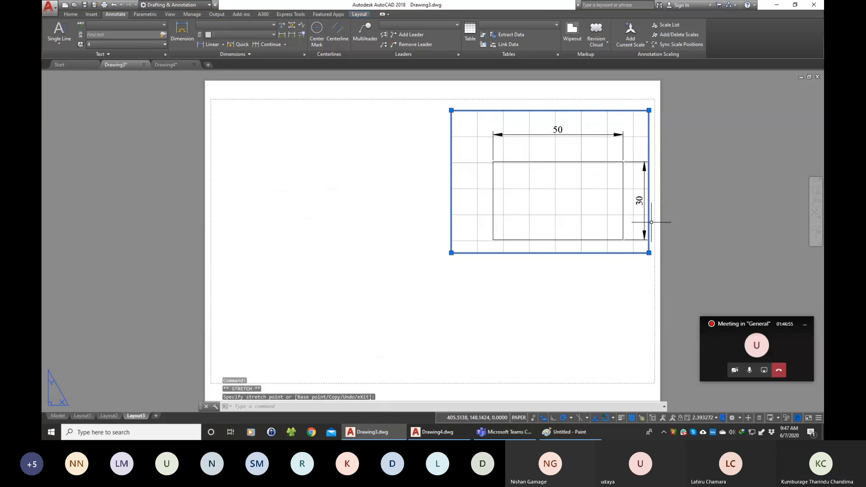
left_click(422, 172)
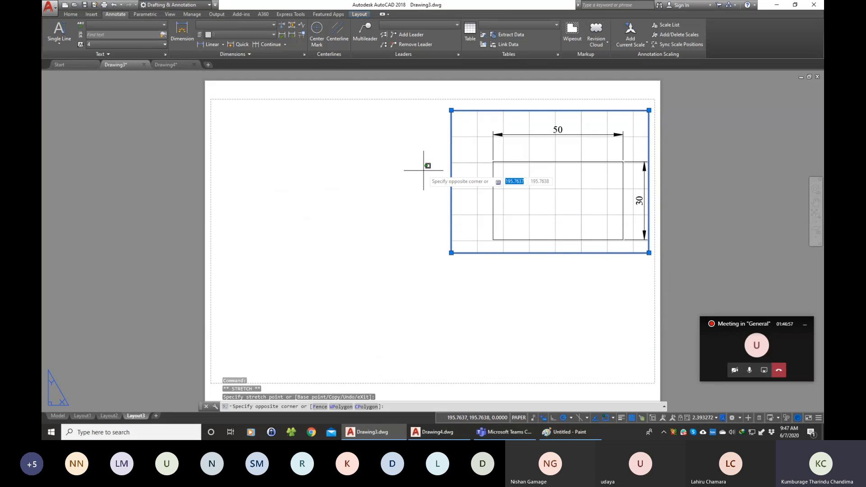
key("Escape")
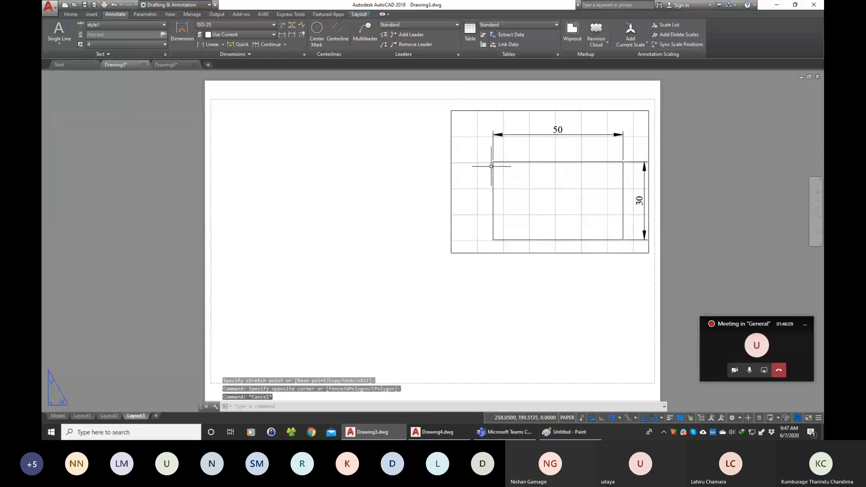
Move the viewport by its upper-left corner so that it sits near the middle of the Layout3 sheet.
left_click(74, 14)
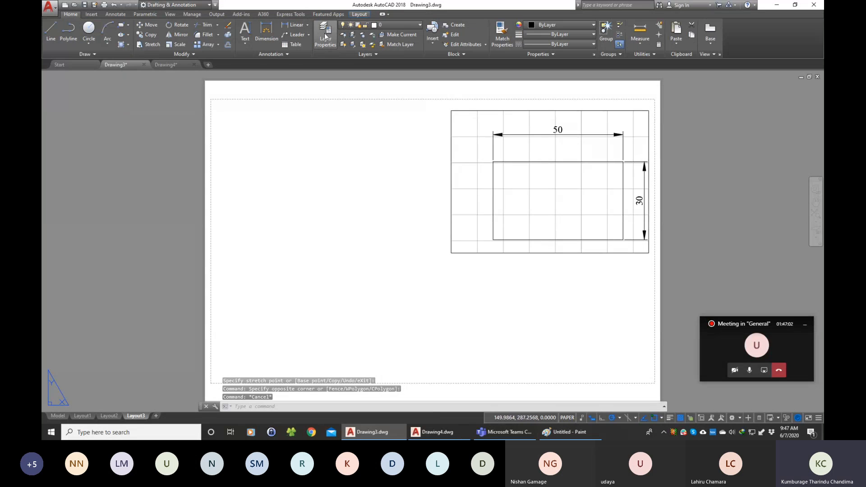
left_click(143, 29)
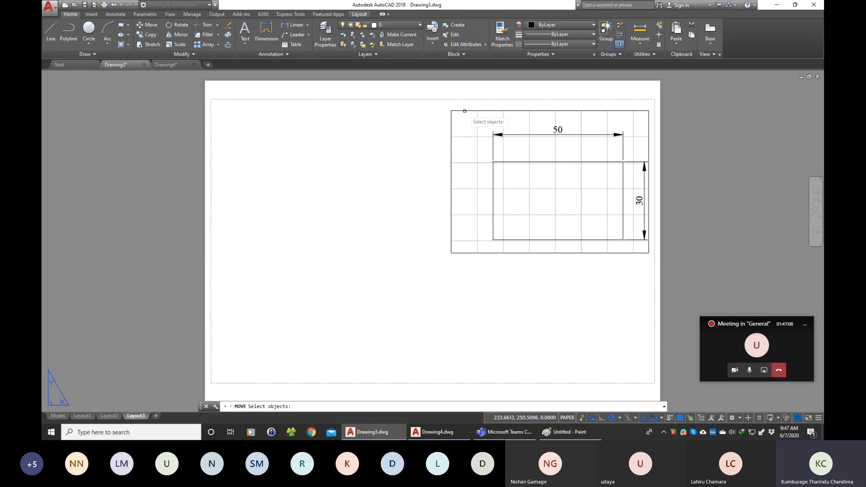
left_click(461, 110)
key("Return")
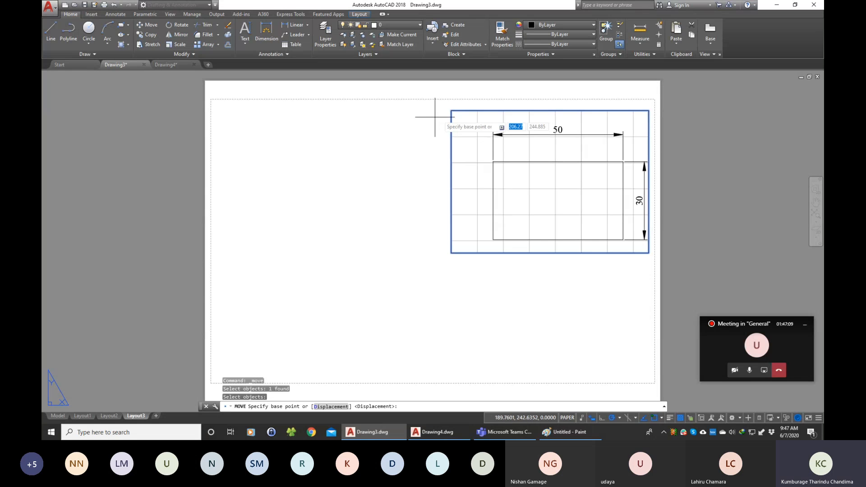
left_click(452, 111)
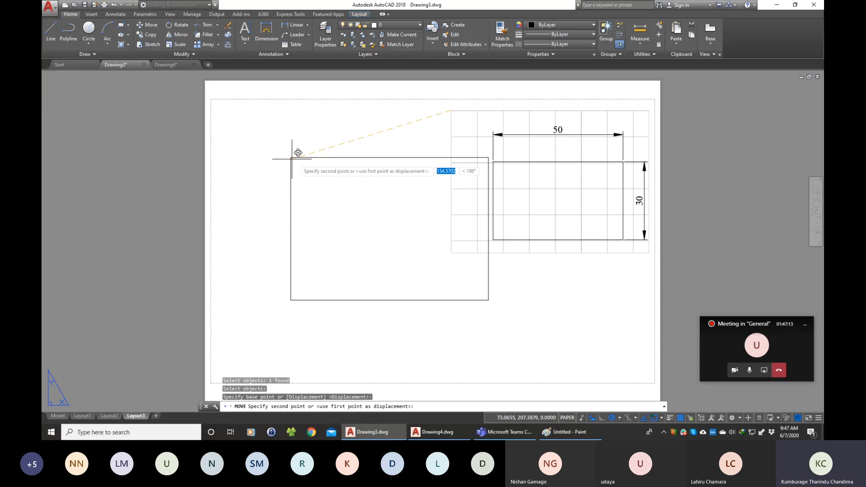
left_click(318, 164)
key("Escape")
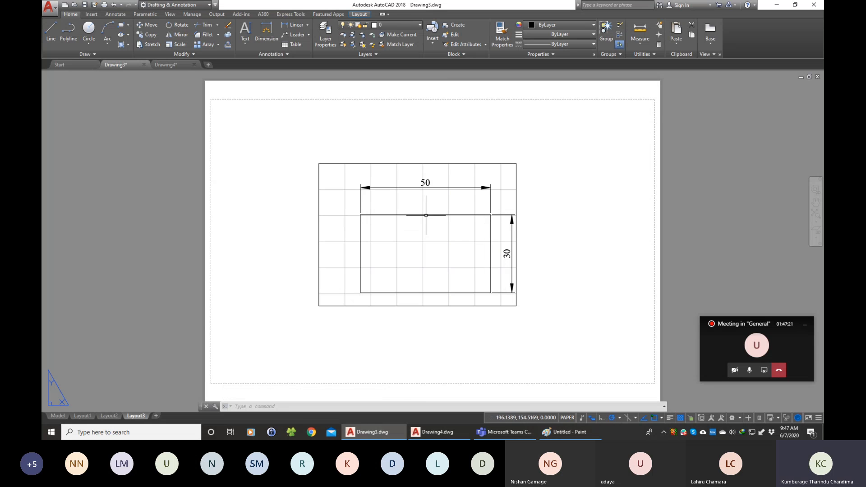
Activate Layout3's viewport, zoom out and pan so the dimensioned circle and rectangle both fit inside, and return to paper space.
left_click(360, 14)
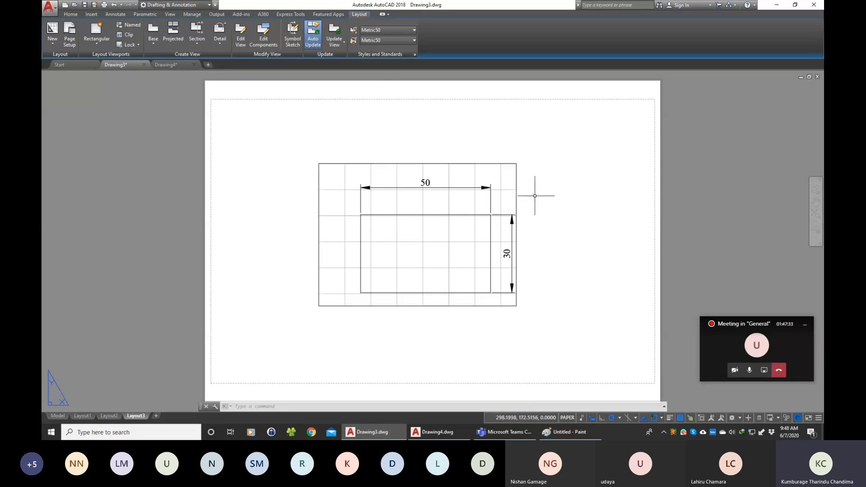
double_click(335, 178)
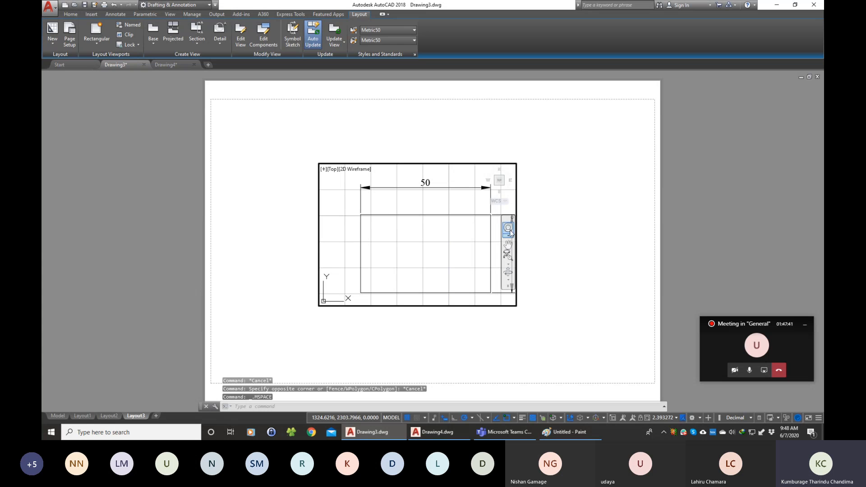
scroll(466, 242, "down", 4)
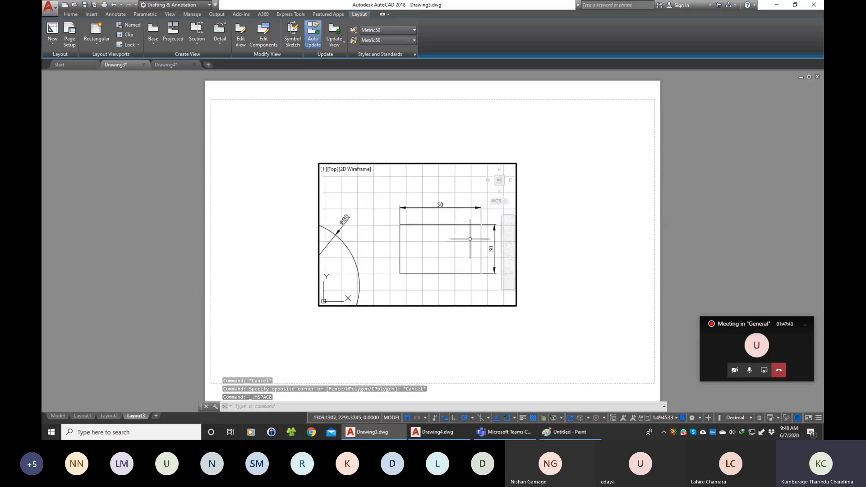
scroll(350, 279, "up", 2)
scroll(350, 279, "down", 2)
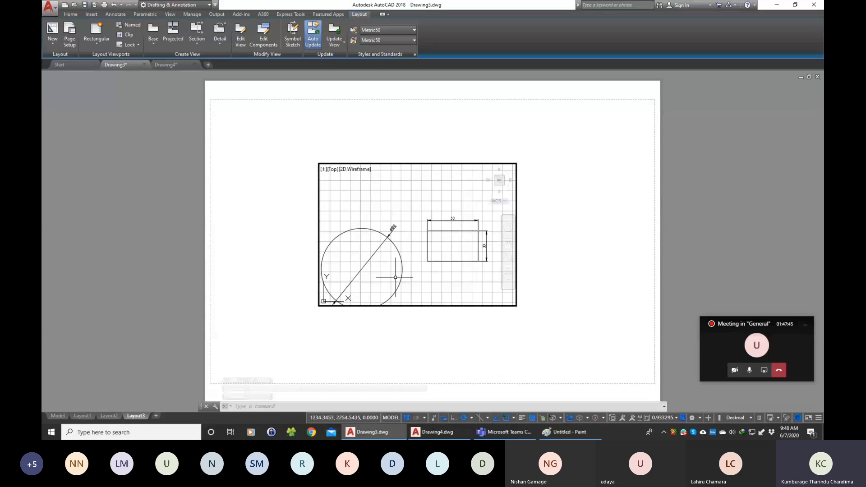
left_click(508, 247)
mouse_move(427, 265)
left_mouse_down()
mouse_move(431, 245)
mouse_move(426, 253)
left_mouse_up()
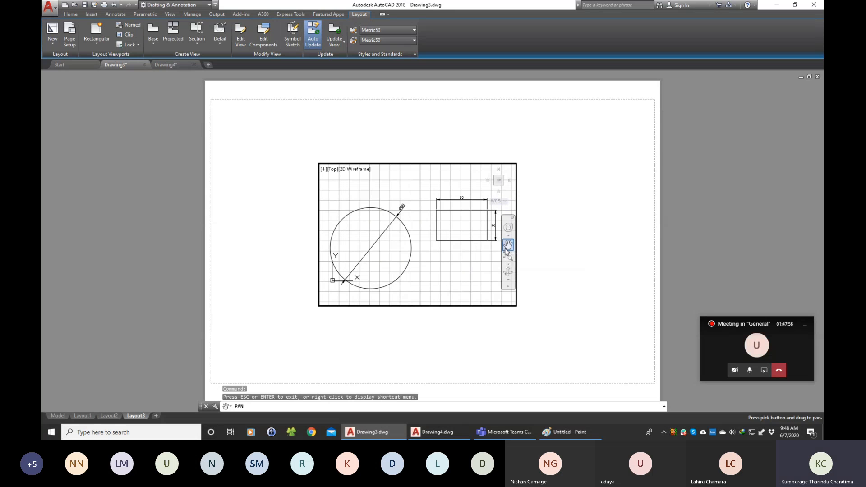
key("Escape")
double_click(438, 269)
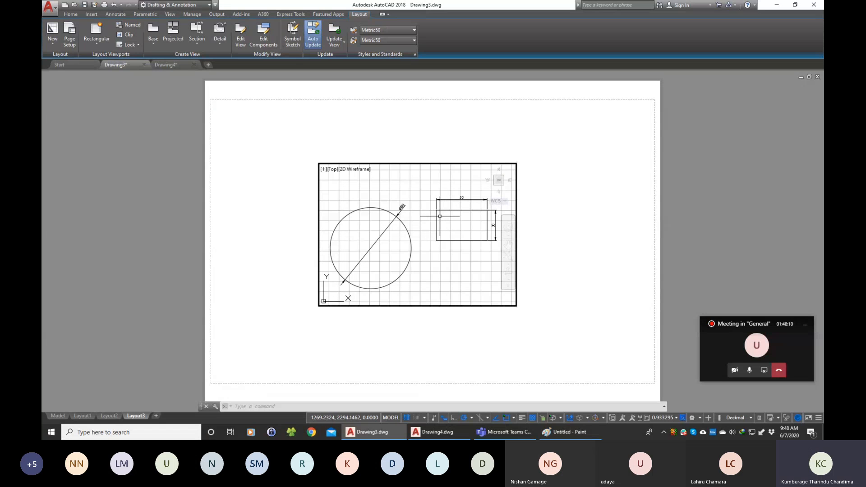
double_click(259, 283)
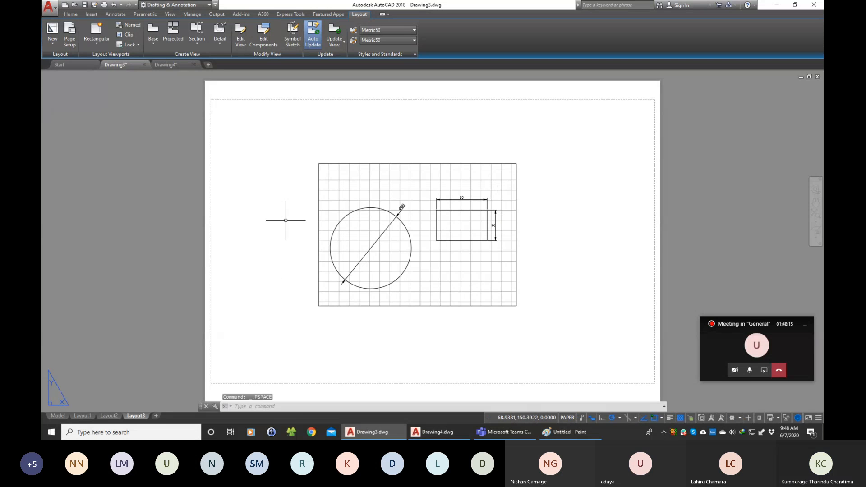
Examine how zooming in paper space affects the whole Layout3 sheet together with its viewport.
scroll(286, 226, "up", 2)
scroll(285, 225, "down", 2)
scroll(546, 236, "up", 2)
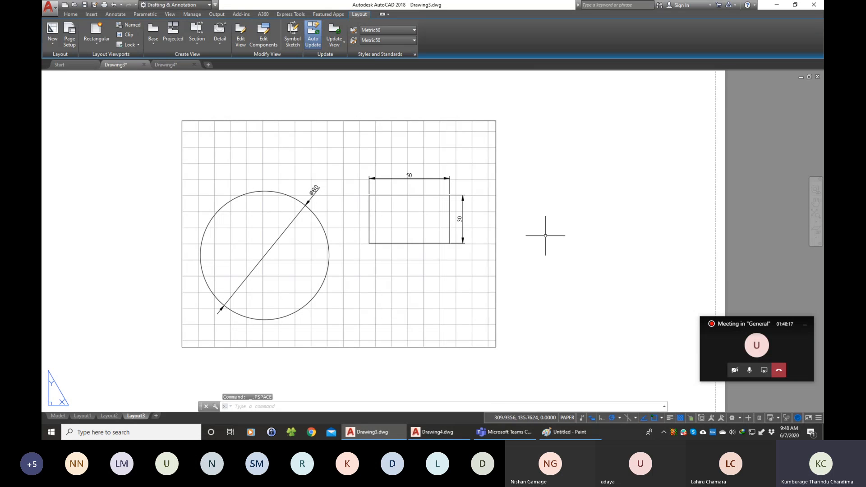
scroll(204, 206, "down", 2)
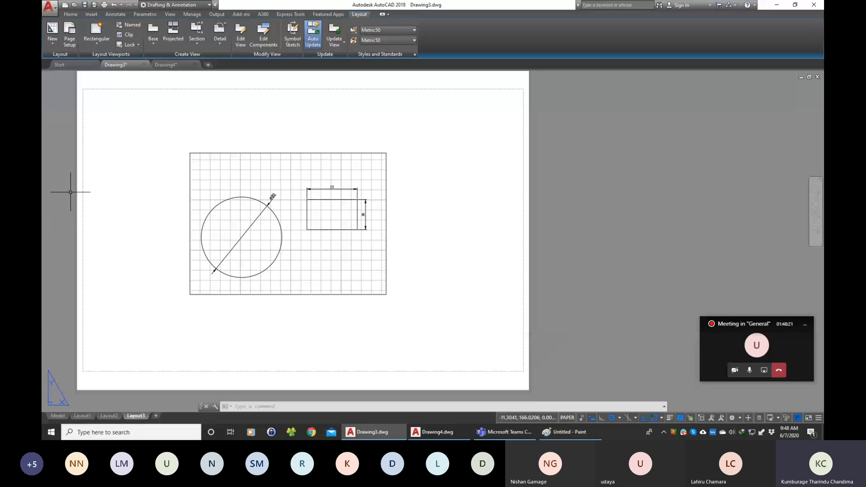
scroll(71, 192, "up", 2)
scroll(309, 245, "down", 2)
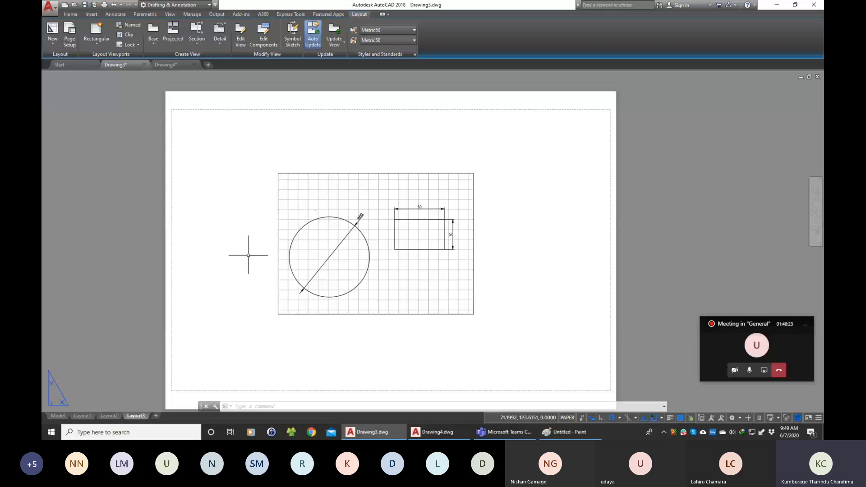
scroll(230, 202, "up", 6)
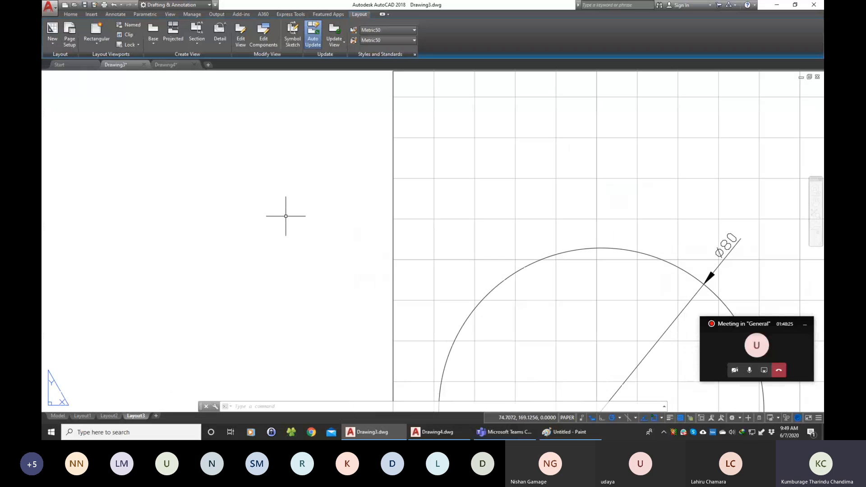
scroll(286, 216, "down", 7)
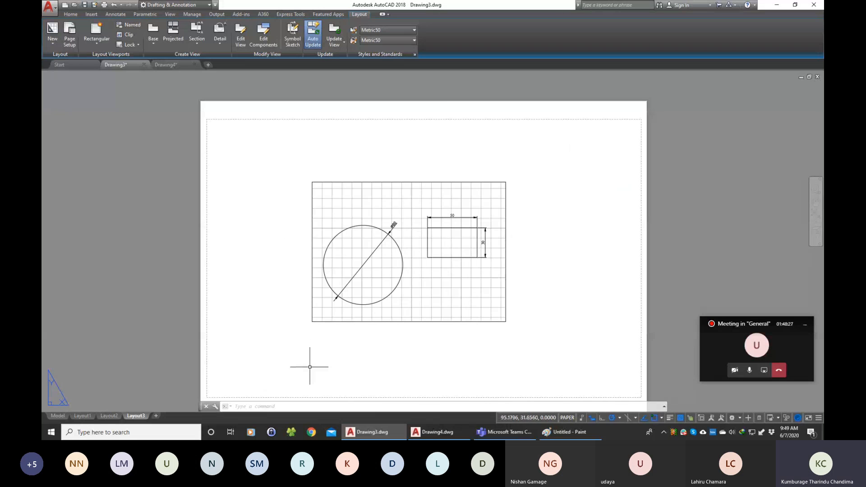
scroll(350, 381, "up", 2)
scroll(352, 379, "down", 2)
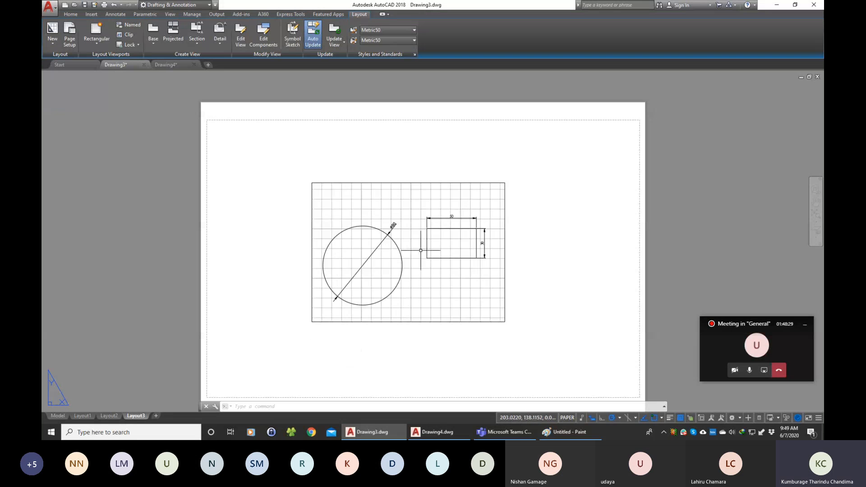
Activate the viewport and examine how zooming inside it affects the drawing compared with the sheet.
double_click(355, 209)
scroll(361, 252, "up", 5)
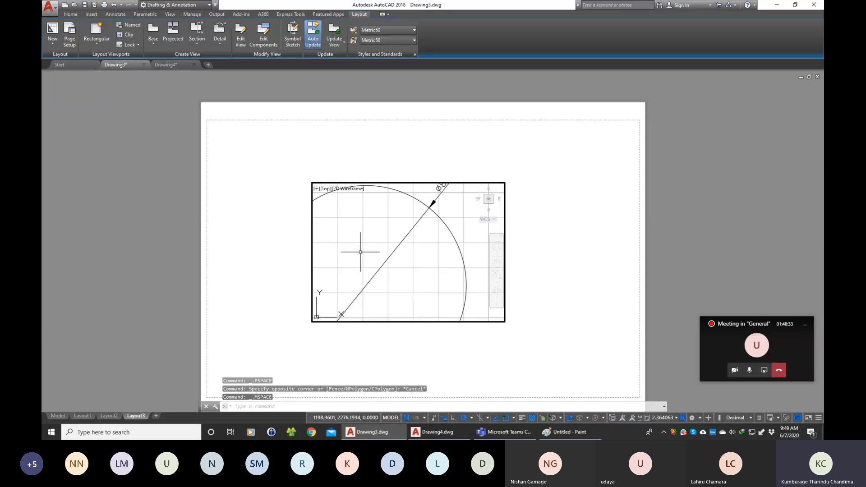
scroll(361, 252, "down", 5)
scroll(458, 269, "up", 3)
scroll(469, 262, "down", 3)
scroll(487, 248, "up", 3)
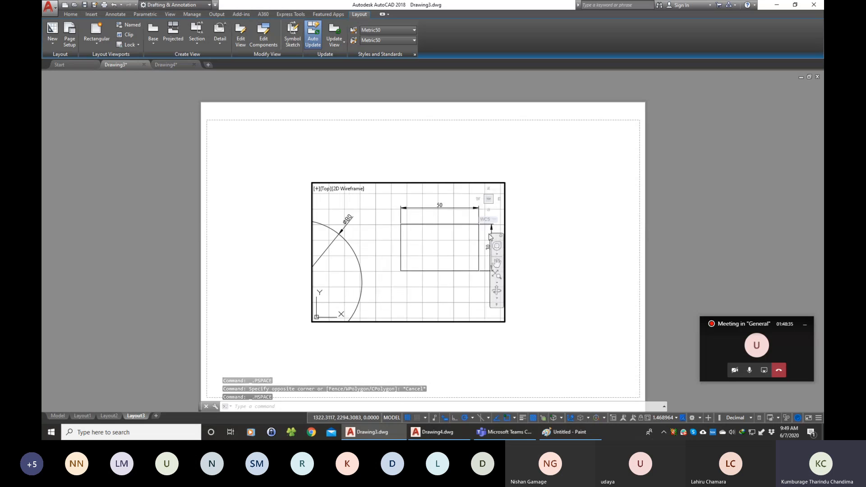
scroll(487, 243, "up", 2)
scroll(474, 261, "down", 6)
scroll(462, 268, "up", 3)
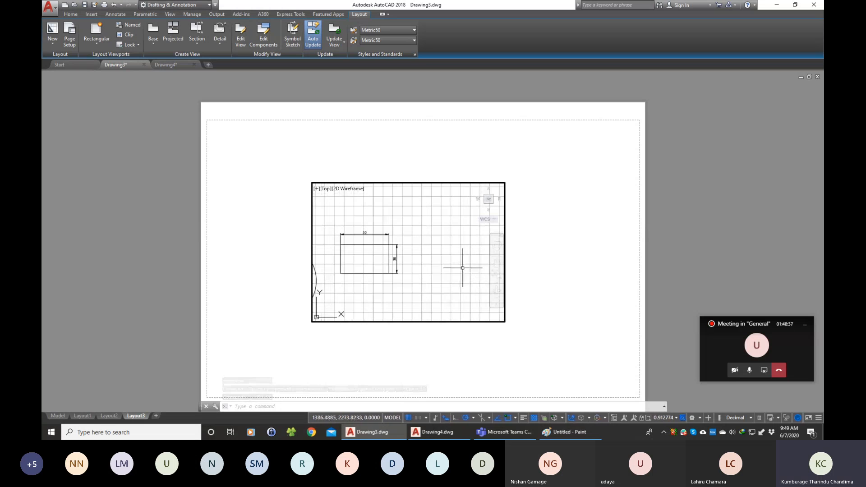
Pan the drawing inside the viewport to bring the full circle back beside the rectangle, and return to paper space.
left_click(497, 252)
left_click_drag(367, 253, 449, 238)
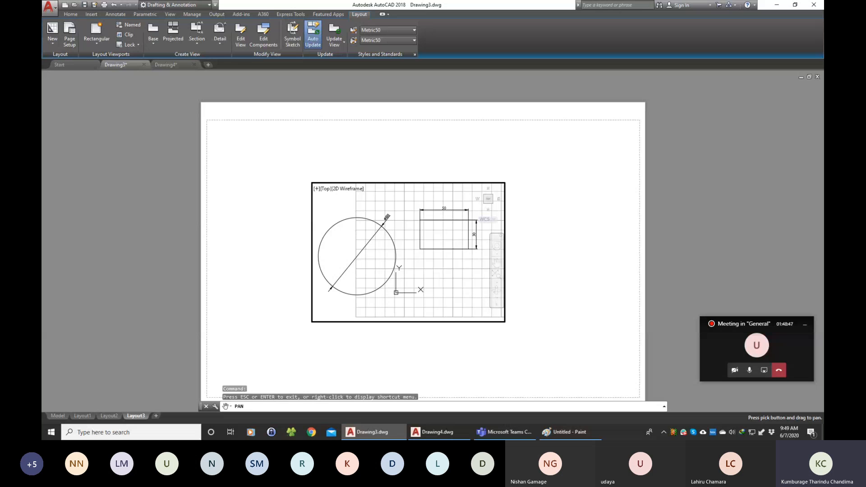
double_click(442, 317)
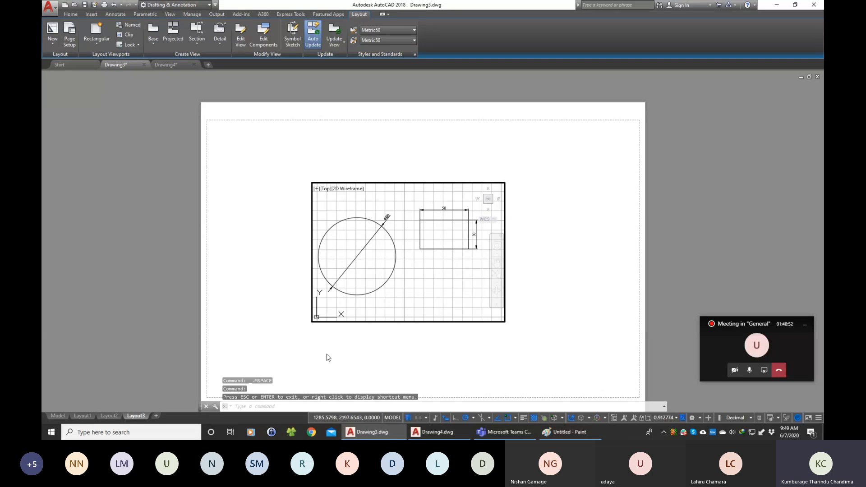
double_click(305, 344)
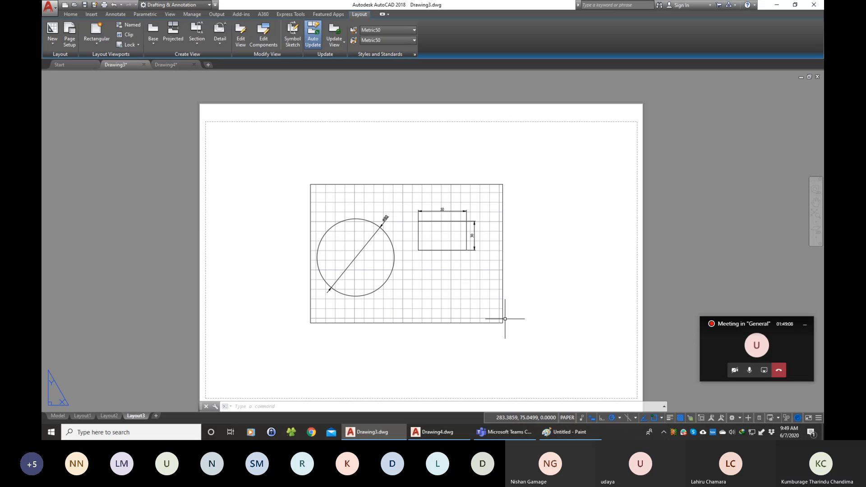
Set the scale of Layout3's viewport to 1:1 / 100%.
left_click(503, 302)
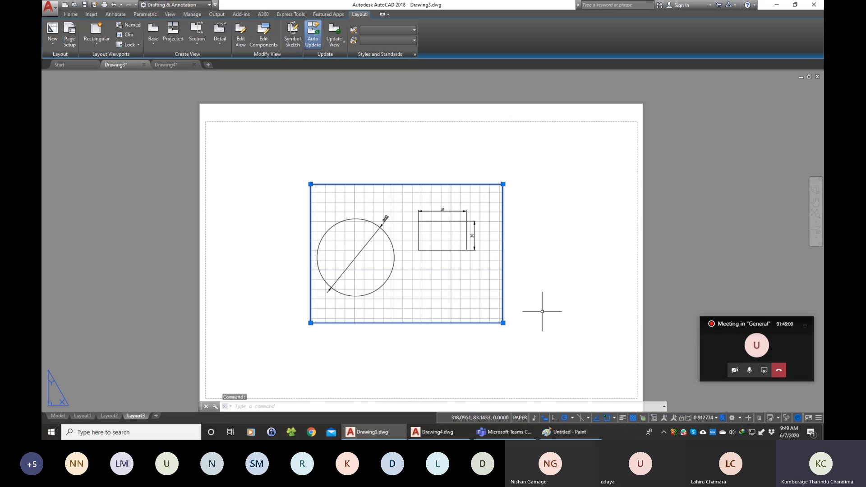
left_click(703, 418)
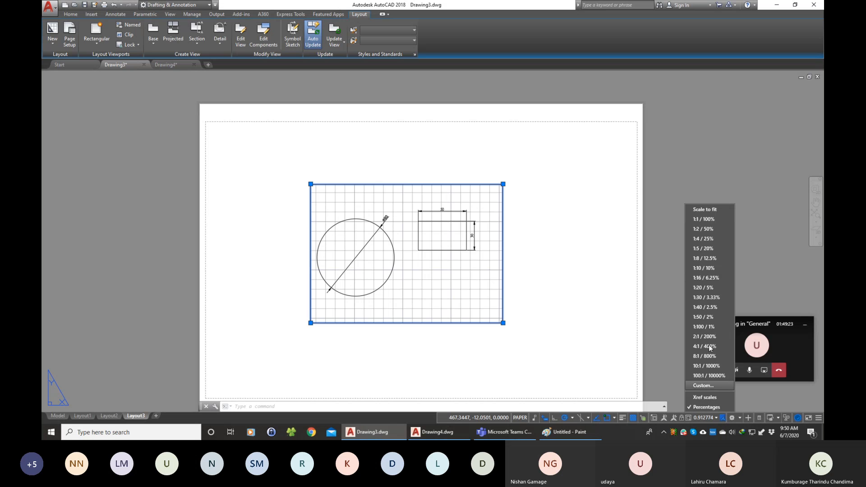
left_click(701, 220)
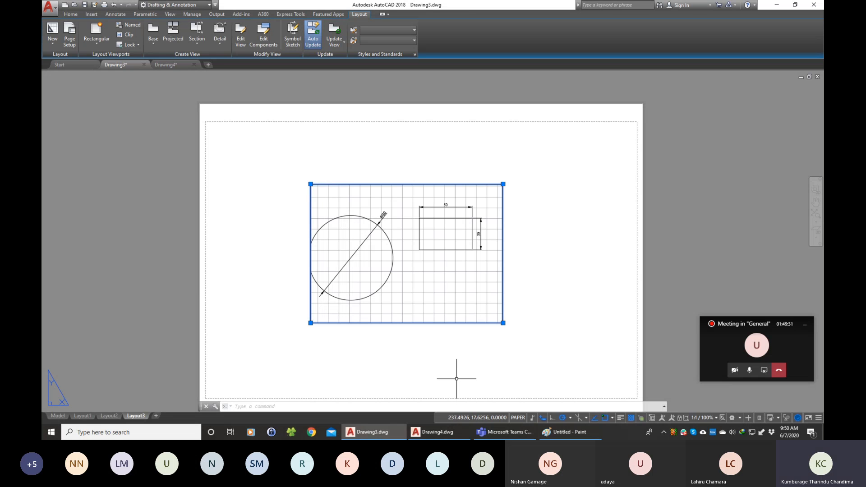
key("Escape")
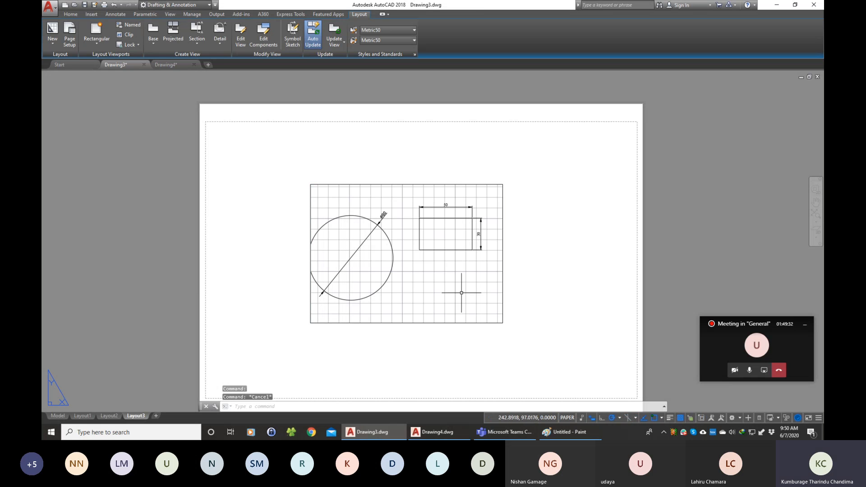
Zoom in and out inside the active viewport to check the effect on its scale, and return to paper space.
double_click(432, 284)
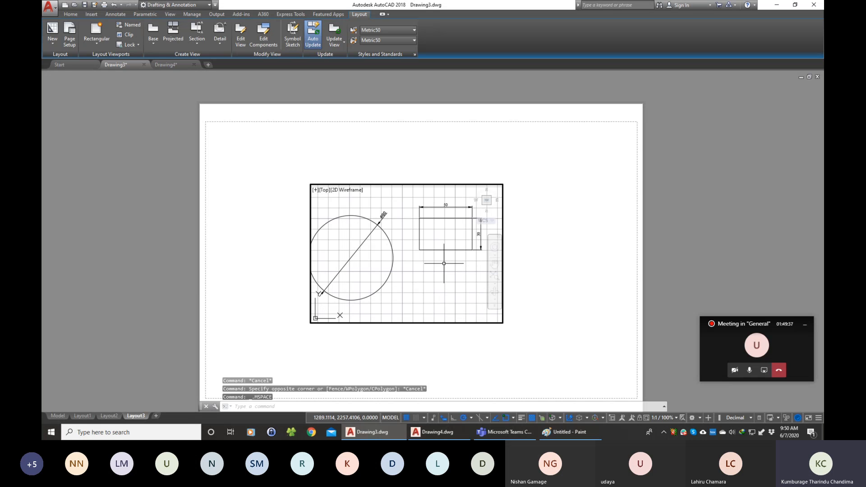
scroll(356, 278, "up", 2)
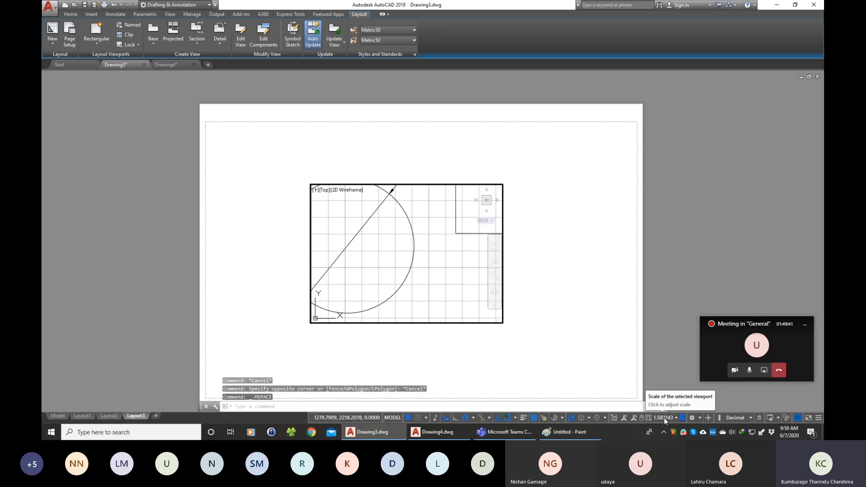
scroll(415, 294, "down", 2)
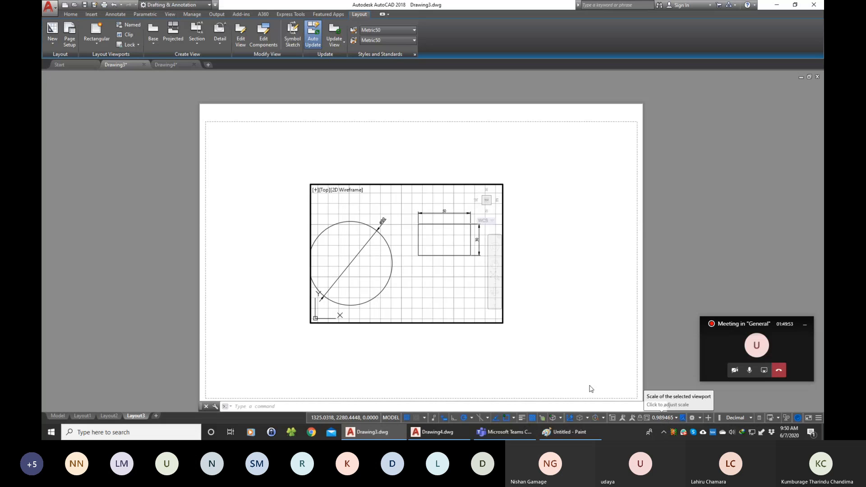
double_click(534, 357)
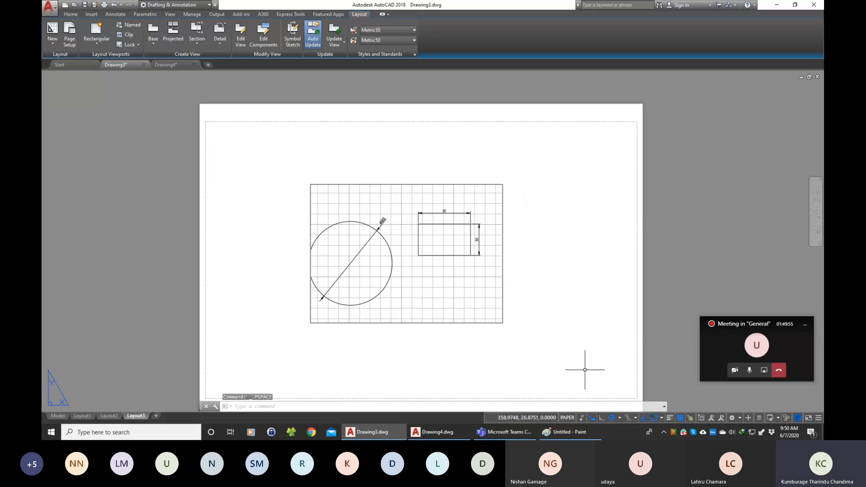
Restore the viewport's scale to 1:1 / 100% and stretch its left edge outward by about 16 mm to enclose the whole circle.
left_click(504, 309)
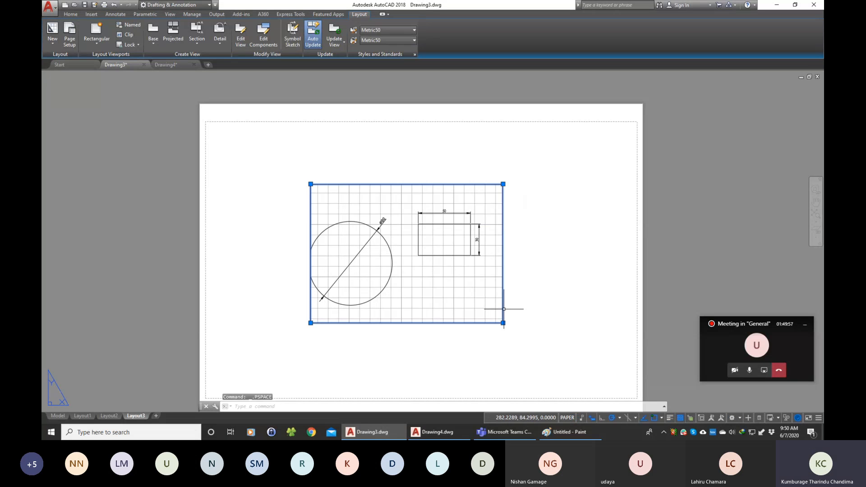
left_click(700, 418)
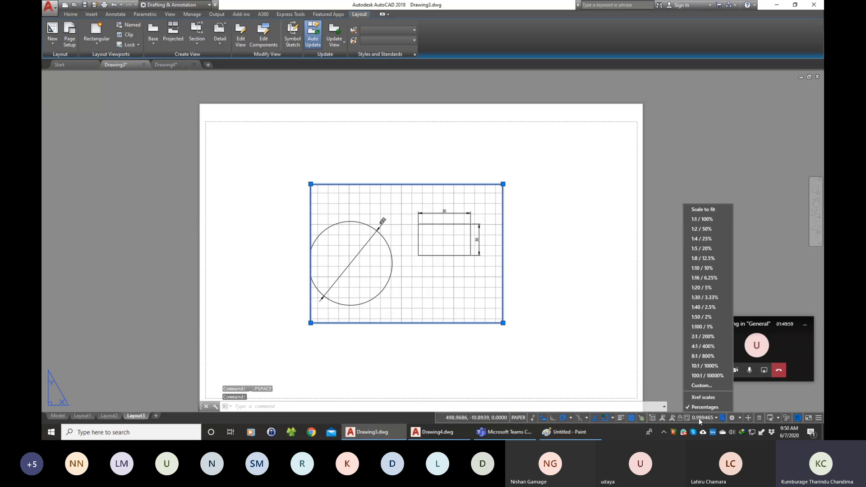
left_click(700, 219)
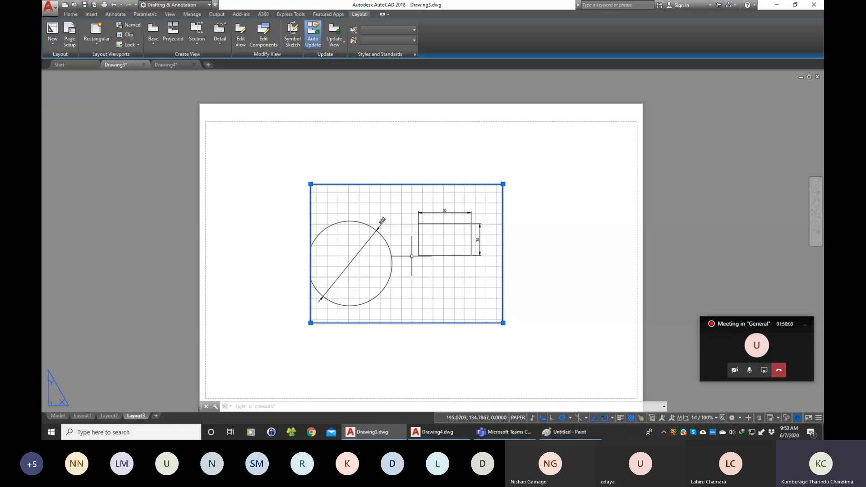
left_click(310, 184)
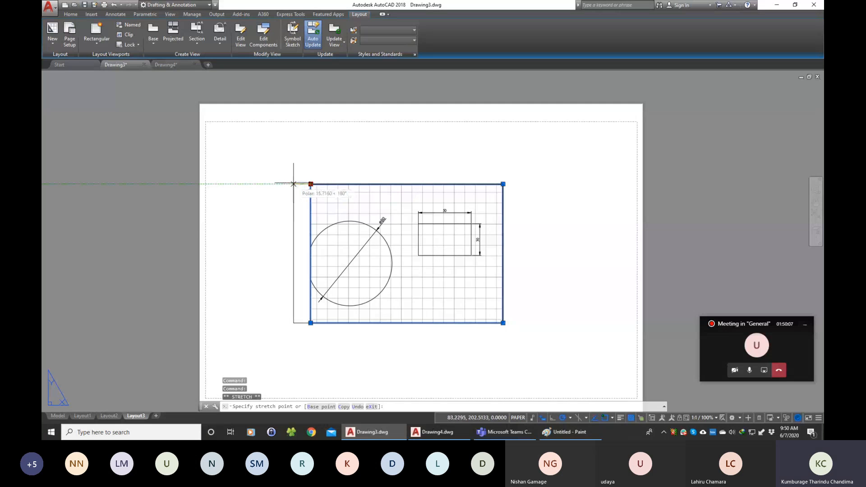
left_click(294, 184)
key("Escape")
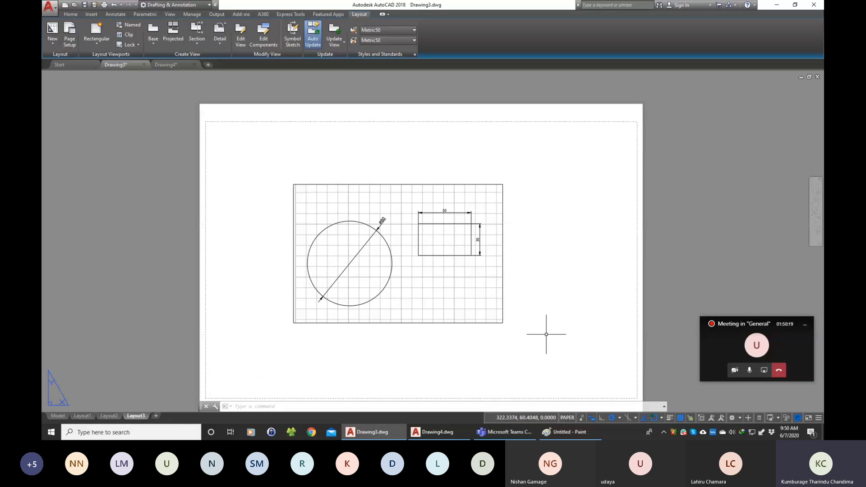
Preview the single-sheet plot of Layout3, and close the plot setup without plotting.
right_click(136, 415)
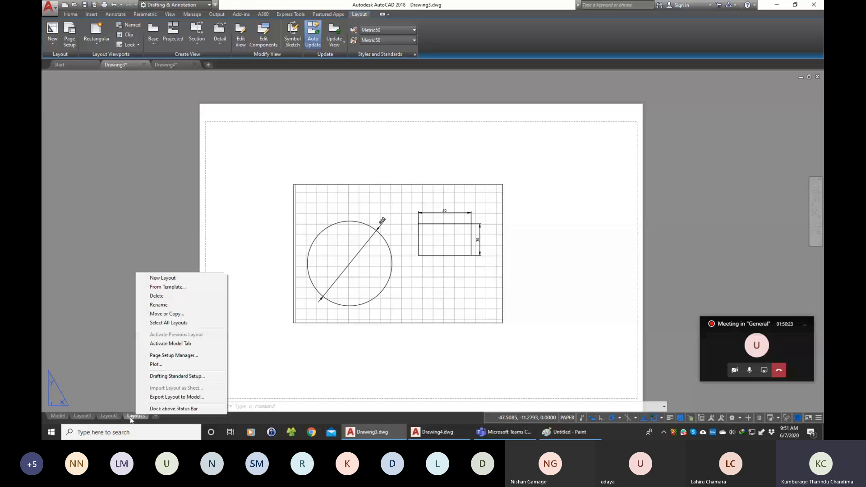
left_click(154, 365)
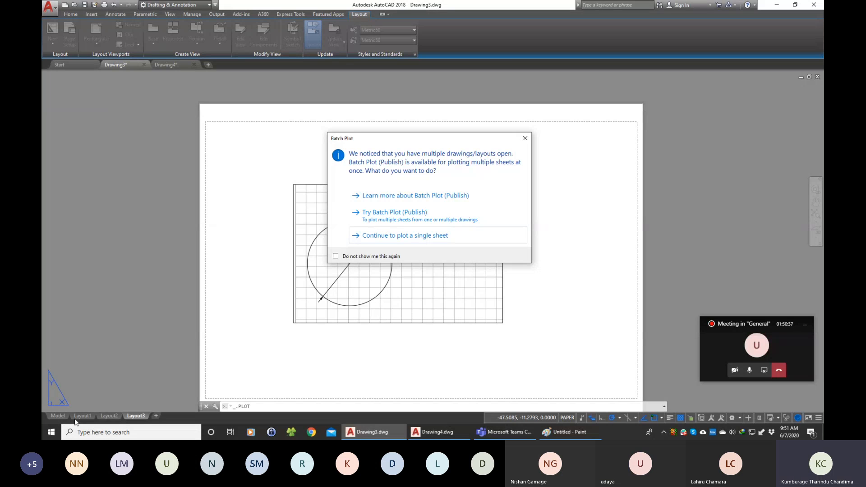
left_click(412, 240)
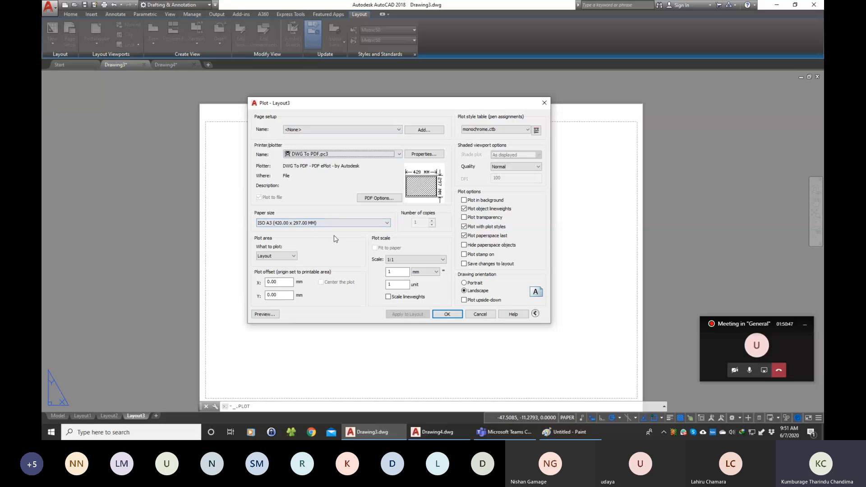
left_click(266, 314)
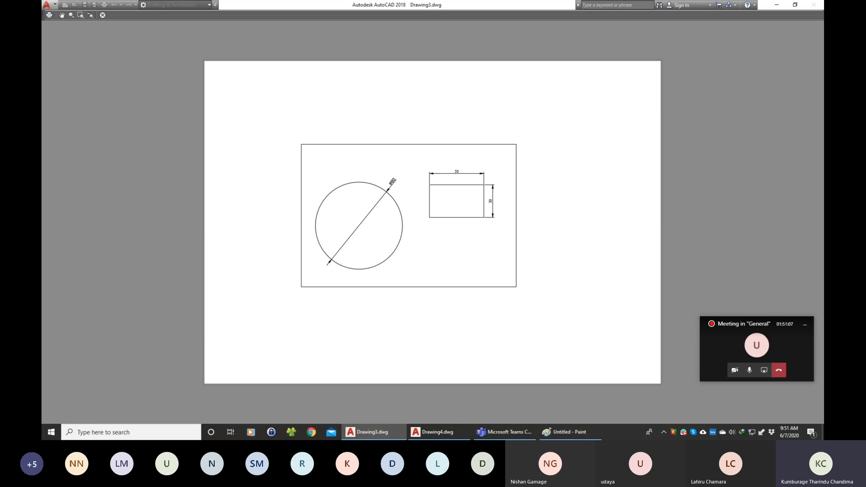
key("Escape")
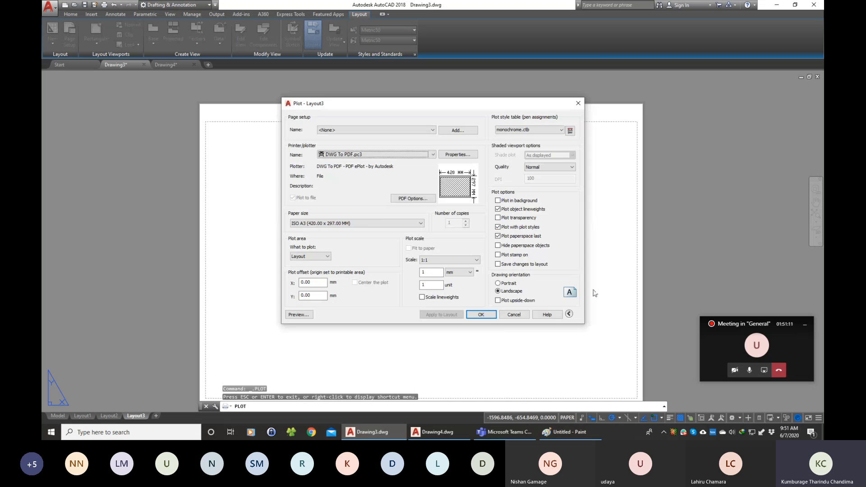
key("Escape")
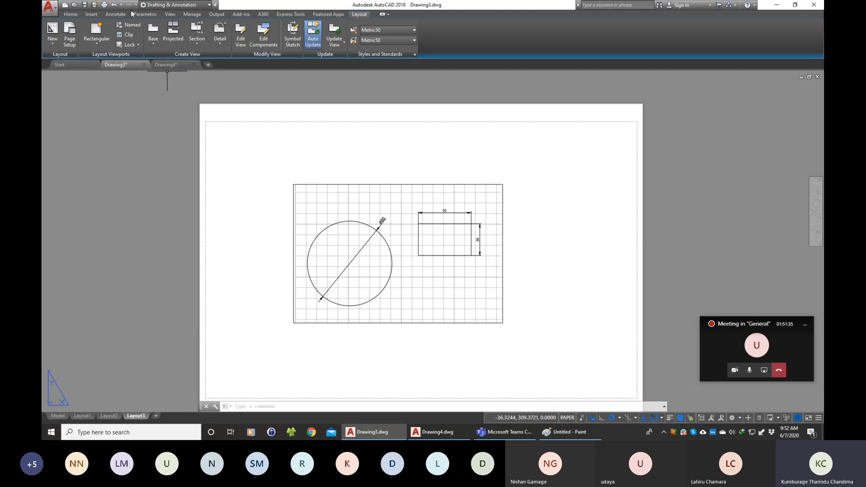
Create a new layer named Viewport.
left_click(72, 15)
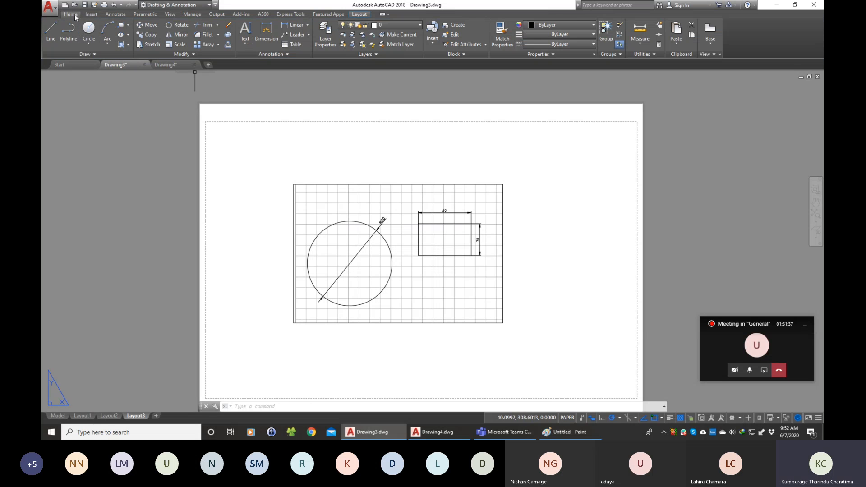
left_click(322, 36)
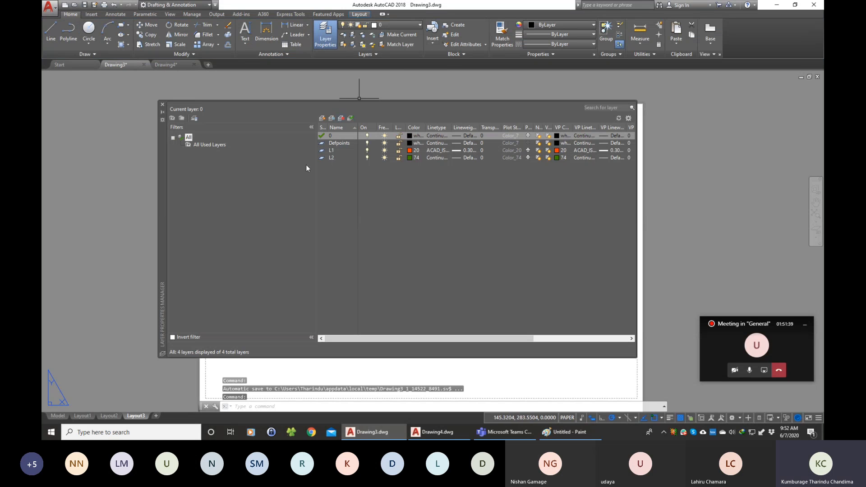
left_click(323, 119)
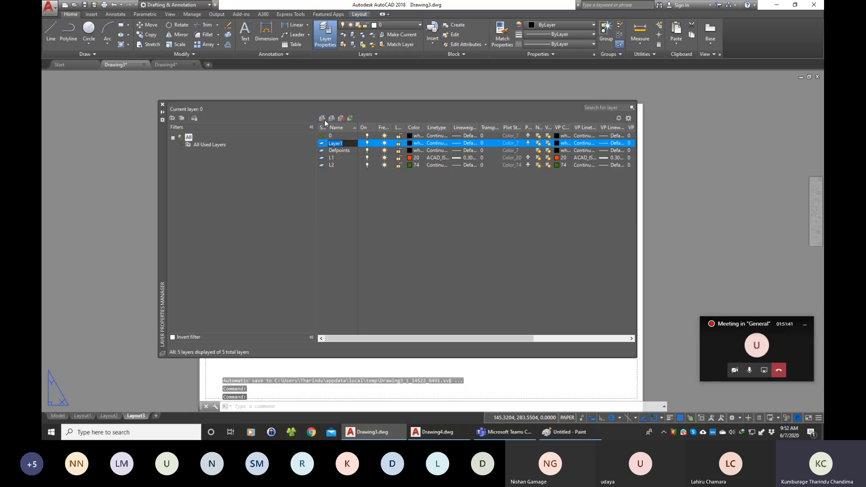
type("Viewport")
left_click(333, 206)
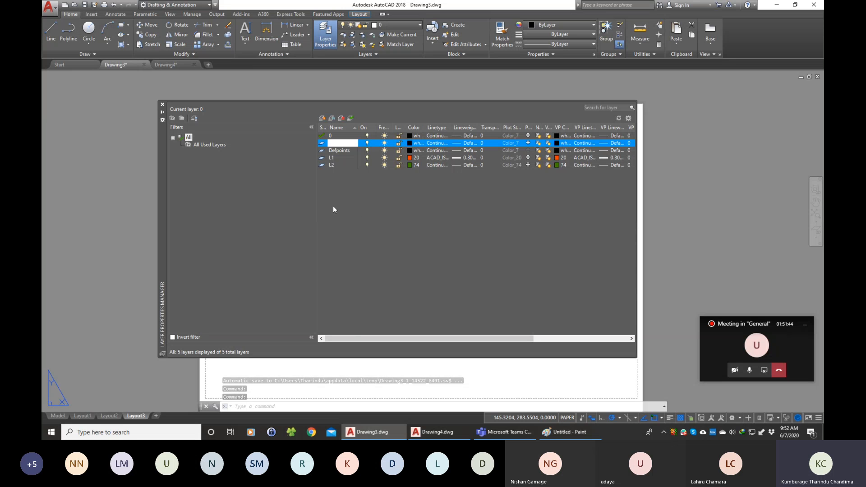
Make layer 0 the current layer and turn the Viewport layer off.
double_click(325, 144)
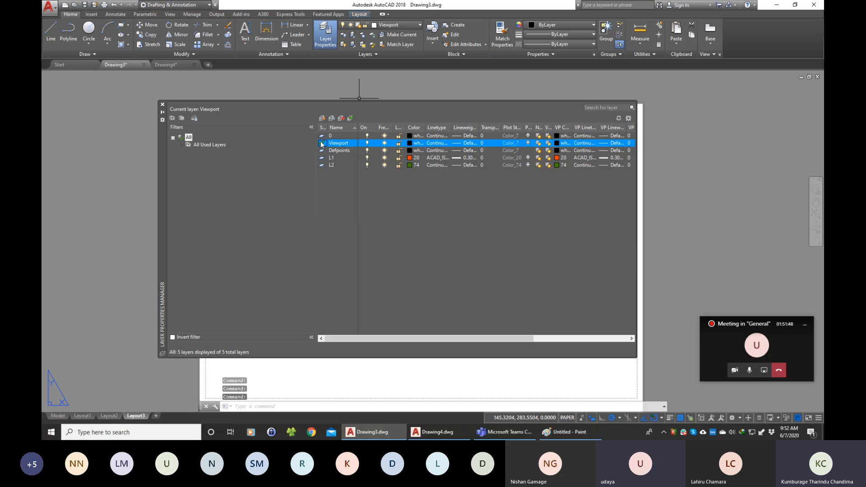
left_click(321, 137)
left_click(333, 143)
left_click(367, 144)
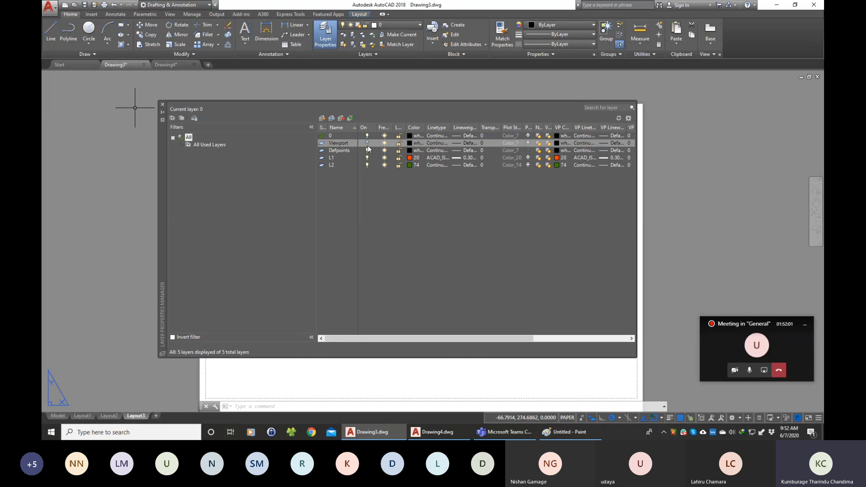
left_click(163, 104)
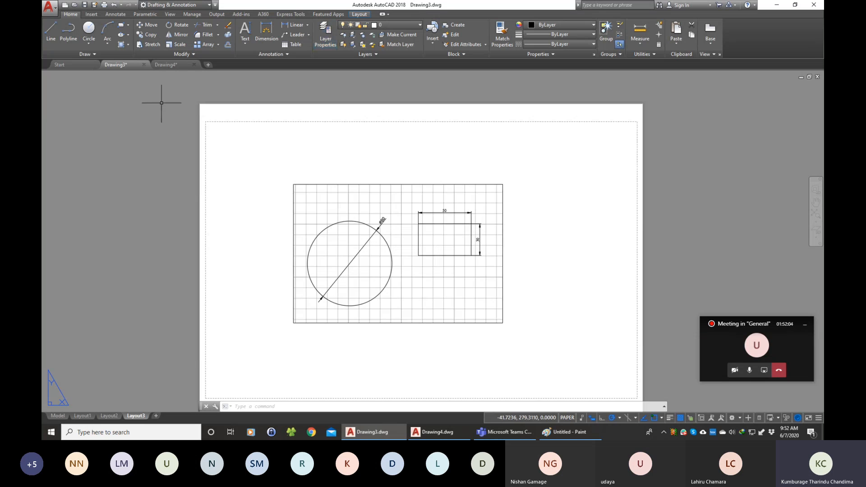
Move Layout3's viewport frame onto the Viewport layer.
left_click(296, 184)
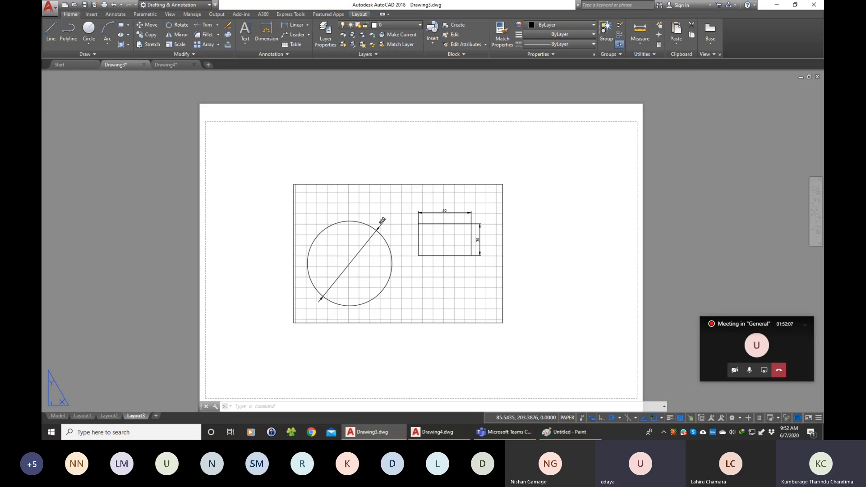
left_click(397, 24)
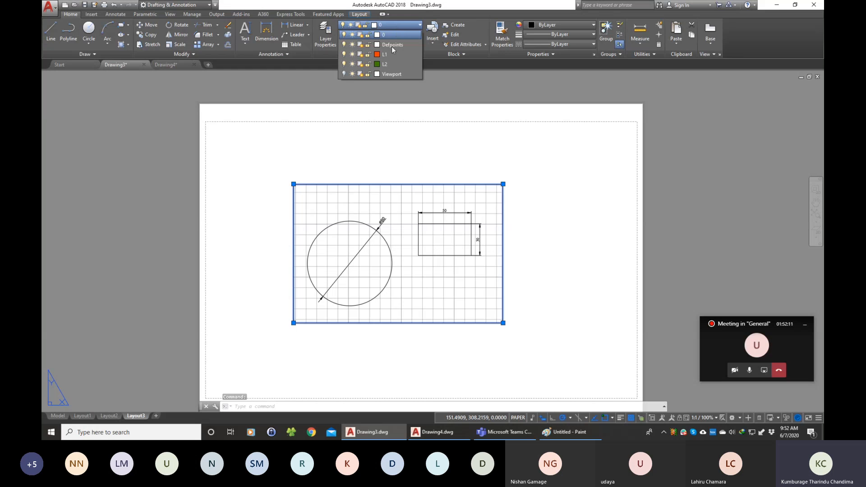
left_click(391, 74)
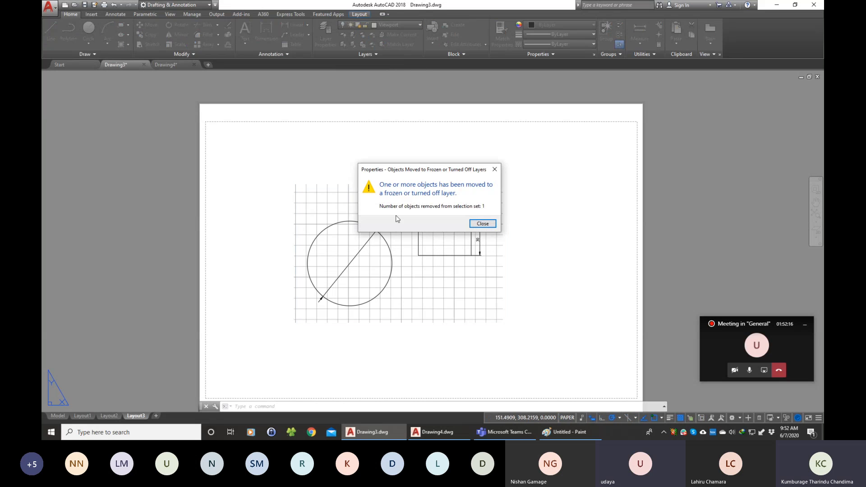
left_click(483, 224)
scroll(375, 290, "down", 2)
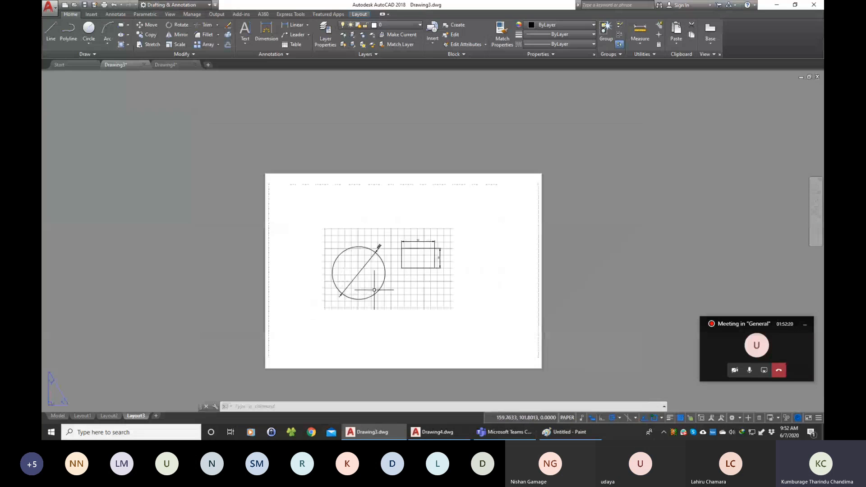
scroll(375, 291, "up", 2)
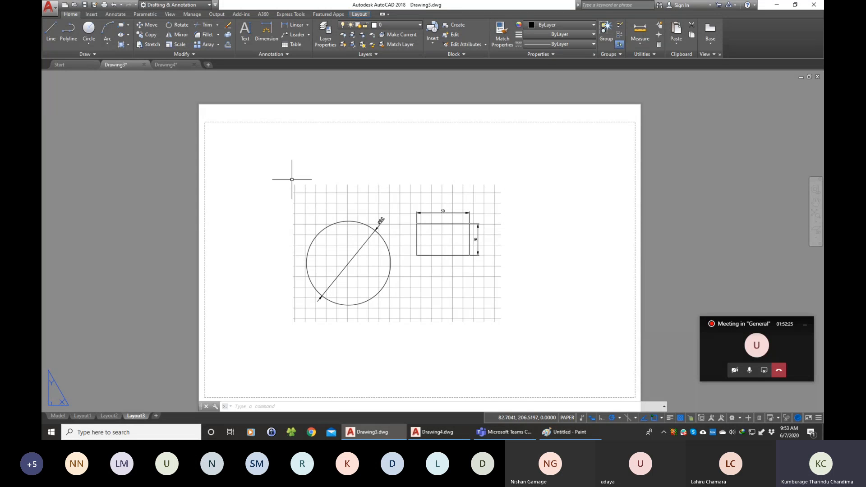
Turn the Viewport layer back on and lock the display of Layout3's viewport at its 1:1 scale.
left_click(407, 27)
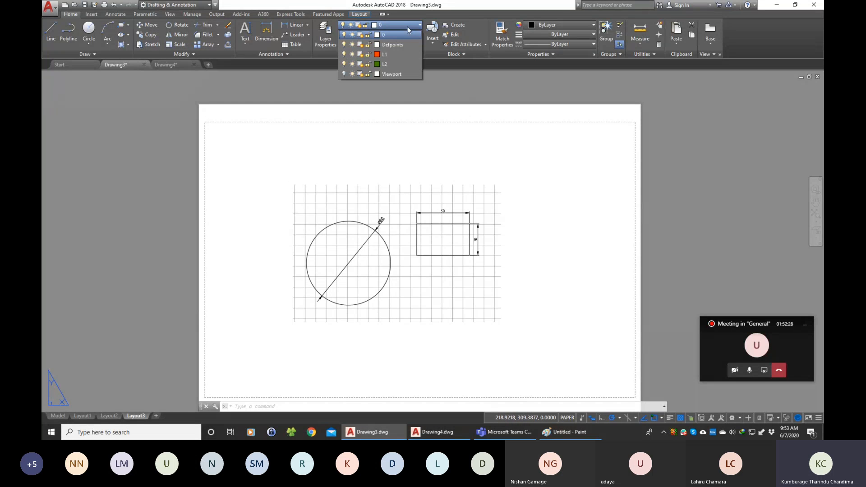
left_click(343, 74)
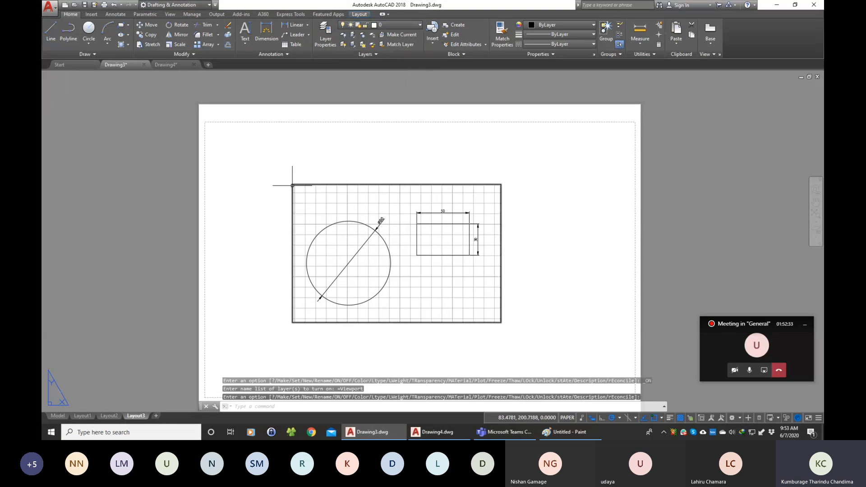
left_click(498, 181)
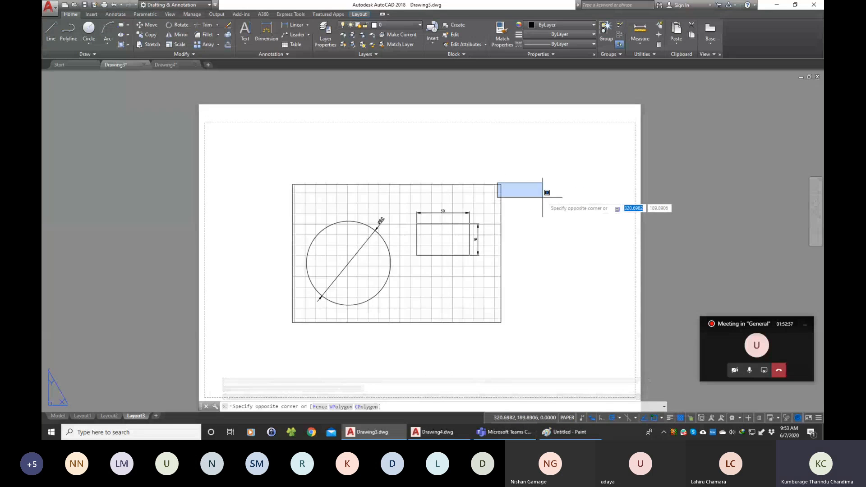
left_click(523, 190)
left_click(522, 191)
left_click(492, 175)
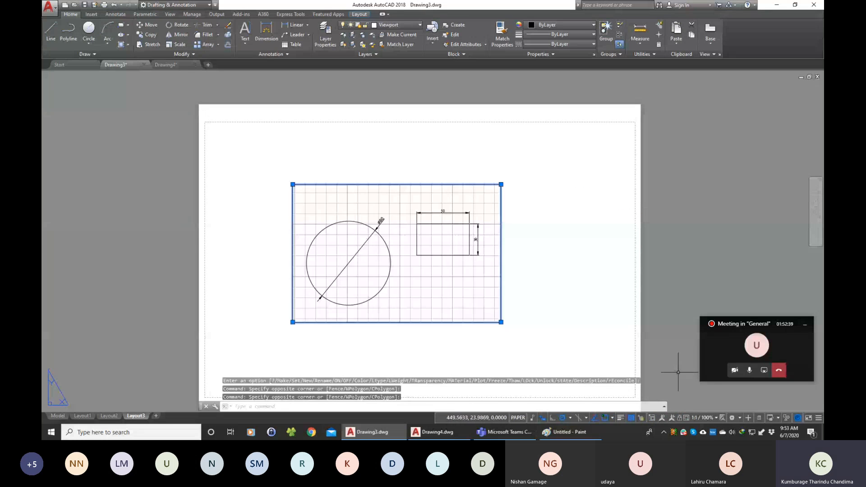
left_click(679, 419)
left_click(585, 302)
left_click(580, 296)
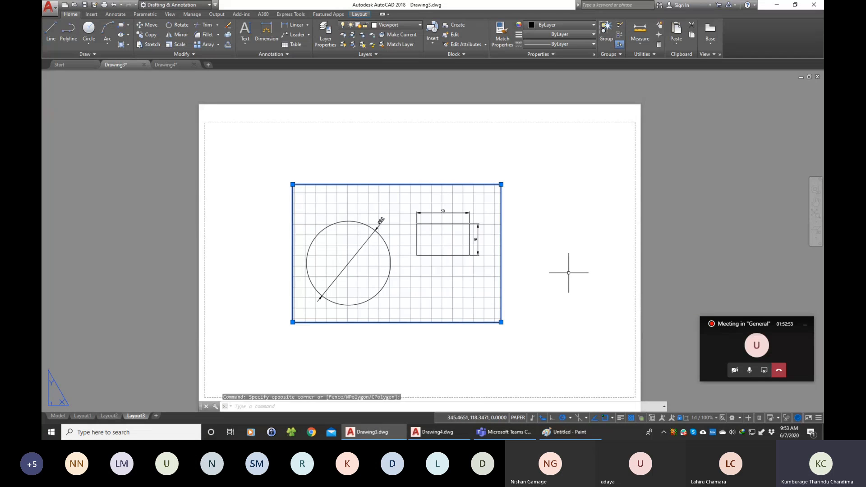
Test the viewport lock by zooming in and out inside the active viewport, and return to paper space.
key("Escape")
double_click(448, 275)
scroll(430, 277, "up", 2)
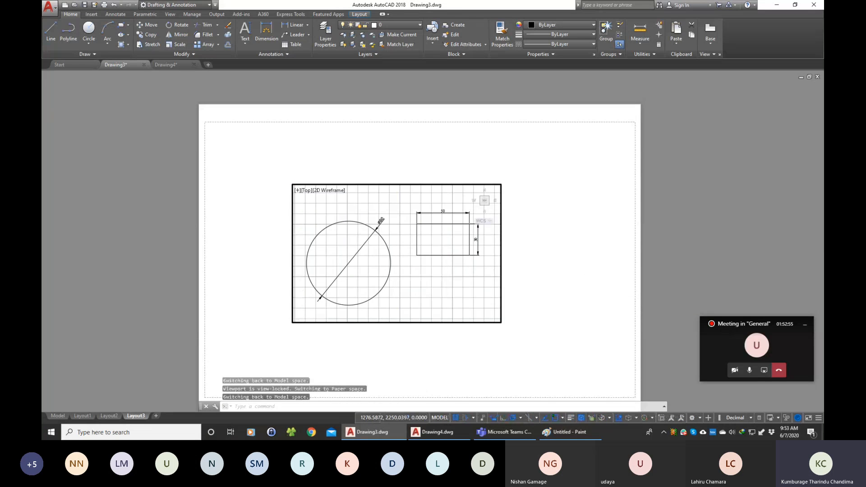
scroll(441, 270, "down", 2)
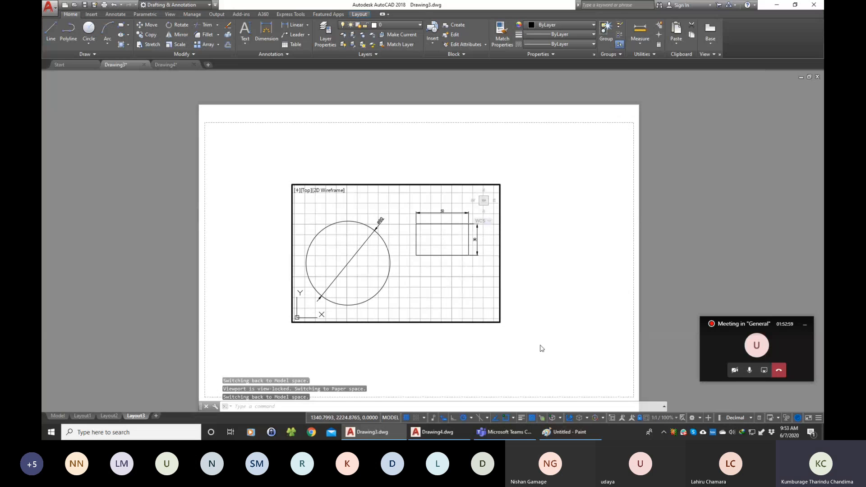
key("Escape")
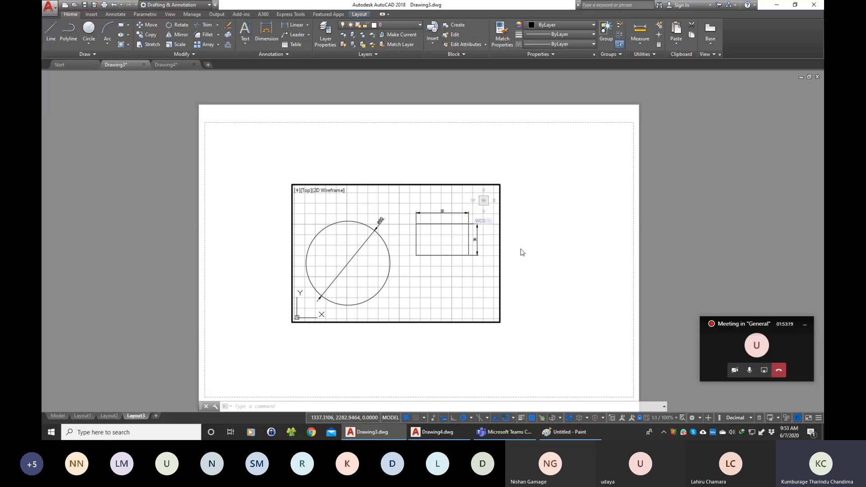
double_click(521, 350)
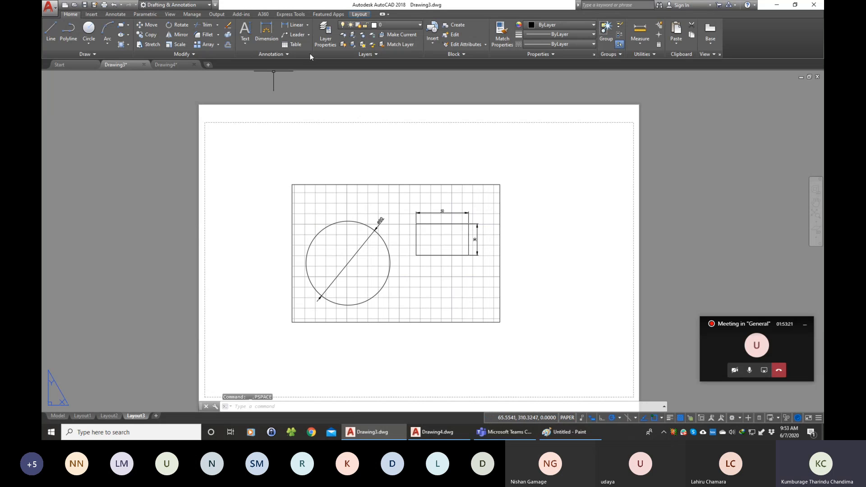
Turn off the Viewport layer to hide the frame around the circle and rectangle in Layout3.
left_click(413, 25)
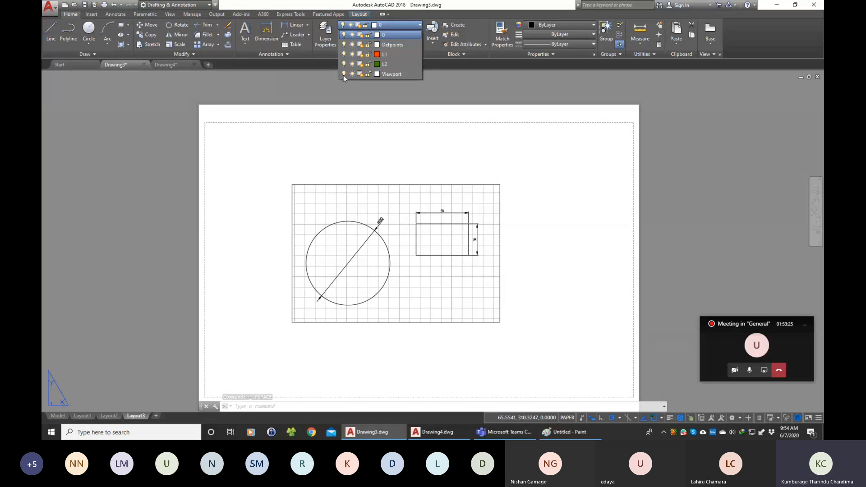
left_click(343, 74)
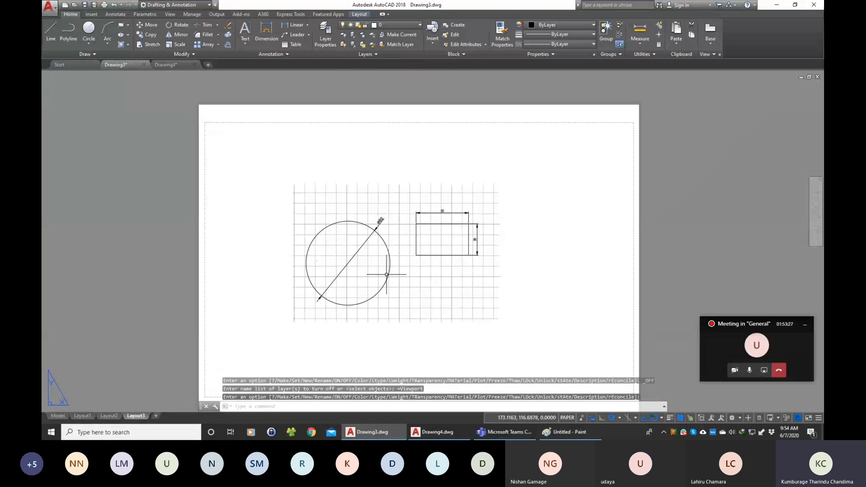
scroll(386, 274, "down", 2)
scroll(410, 339, "up", 2)
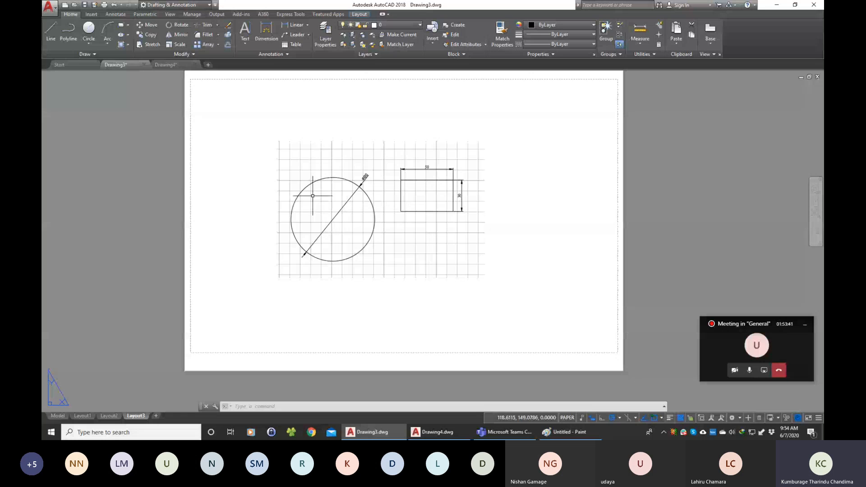
Switch to model space to review the dimensioned circle and rectangle, and look briefly at Drawing4 before returning to Drawing3.
left_click(59, 417)
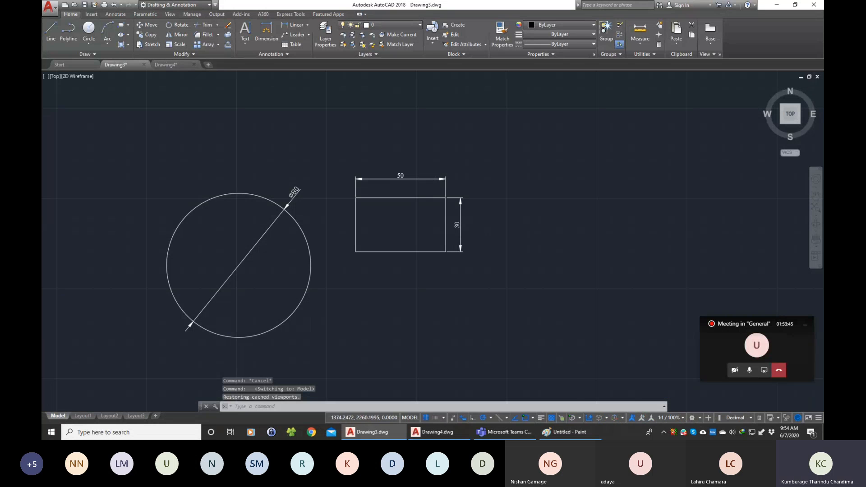
scroll(551, 270, "down", 2)
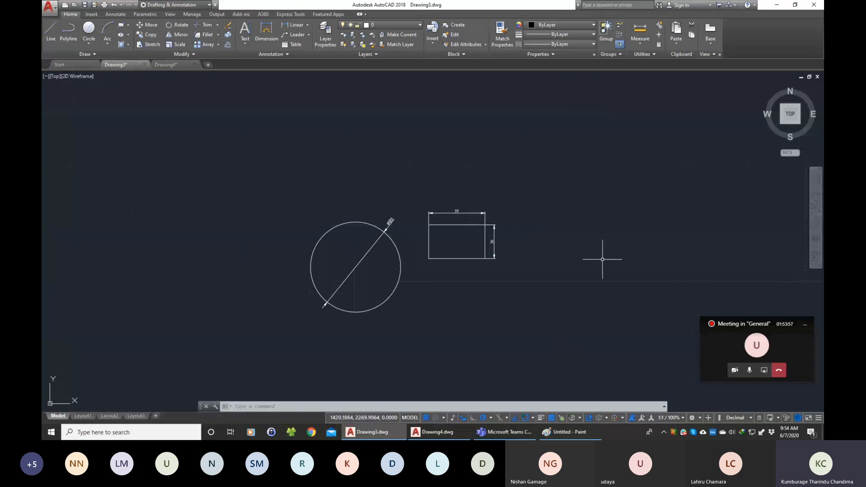
scroll(733, 231, "up", 2)
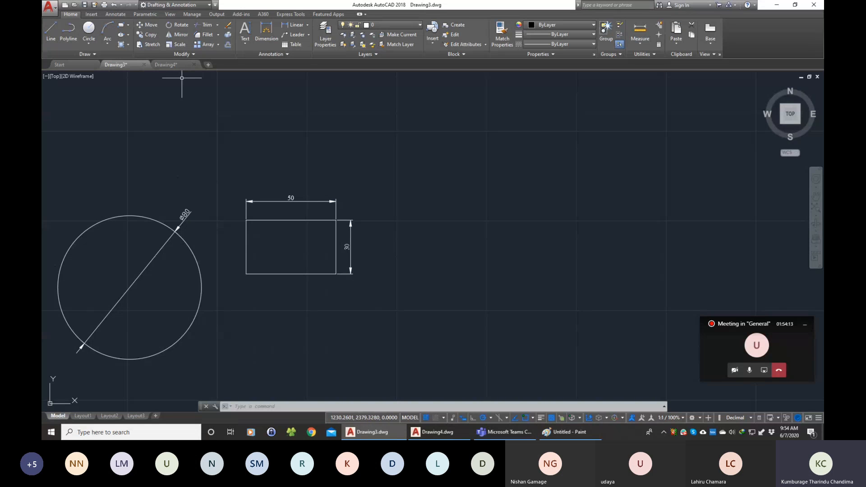
left_click(170, 65)
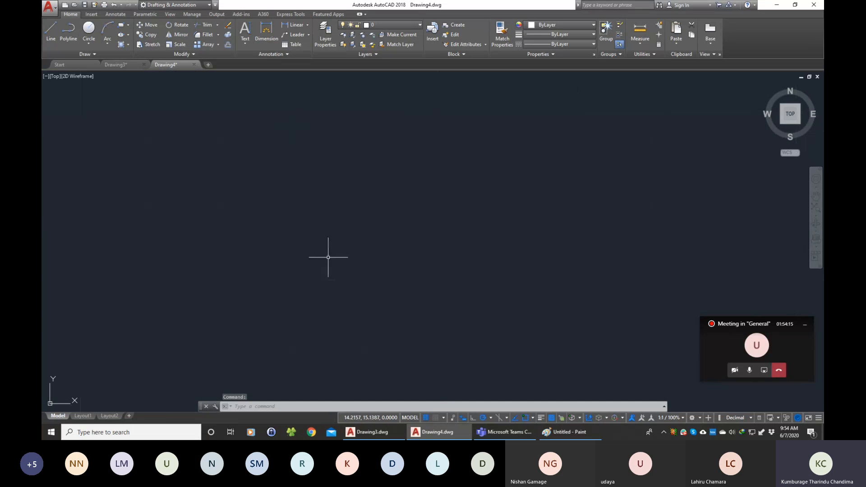
left_click(120, 66)
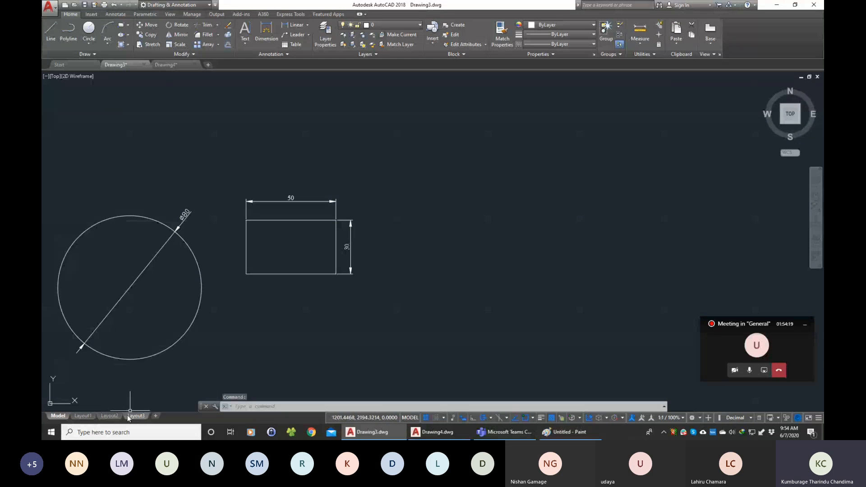
Switch from model space to Layout3.
left_click(128, 416)
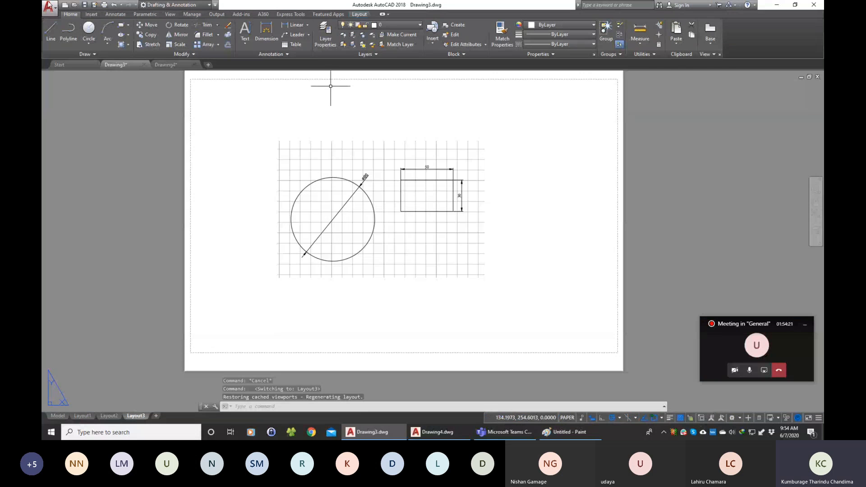
left_click(92, 14)
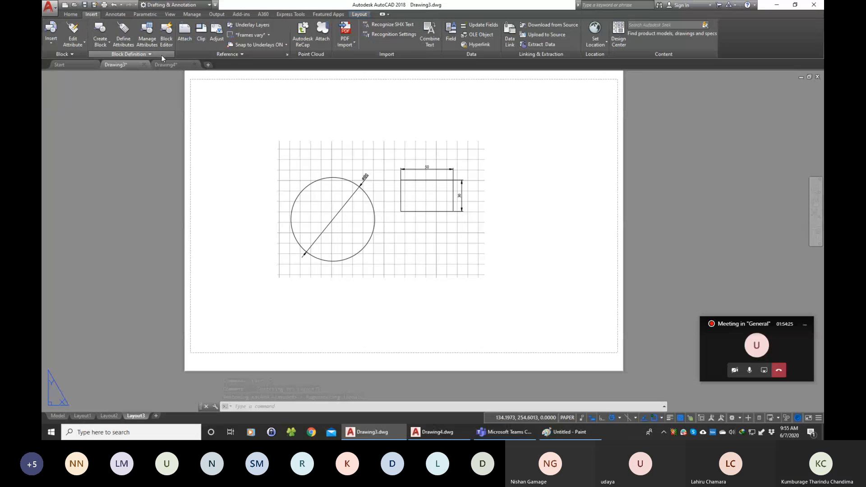
left_click(71, 15)
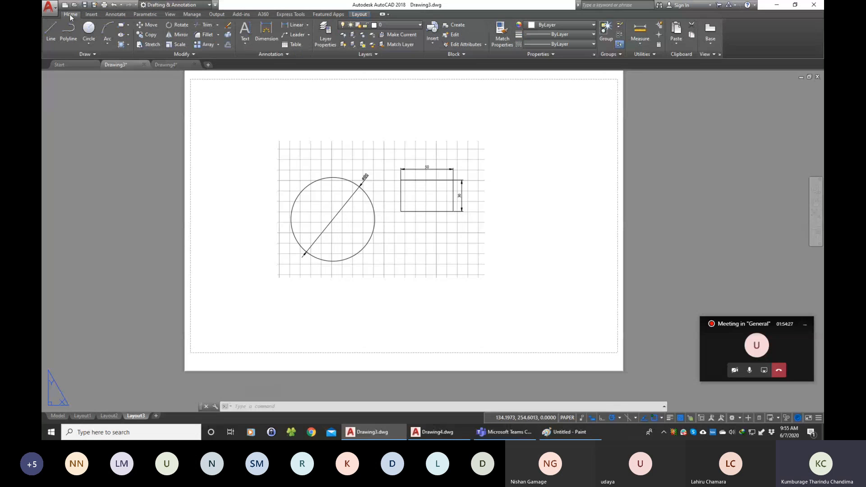
left_click(48, 6)
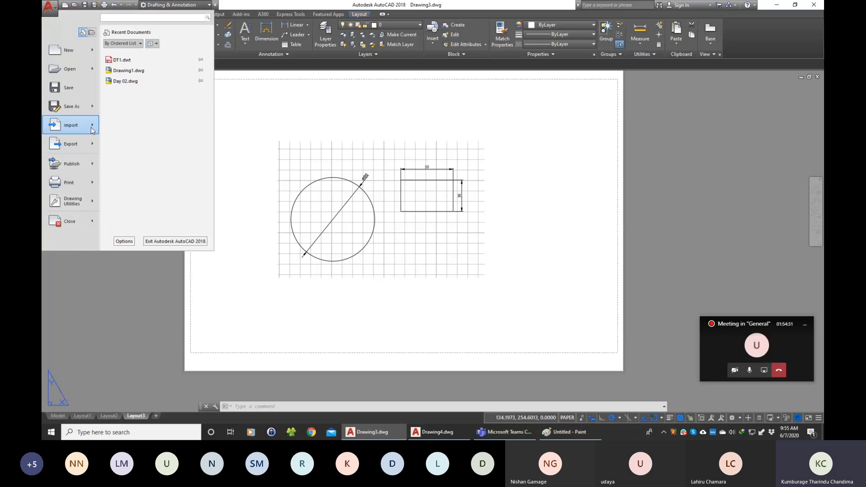
mouse_move(91, 130)
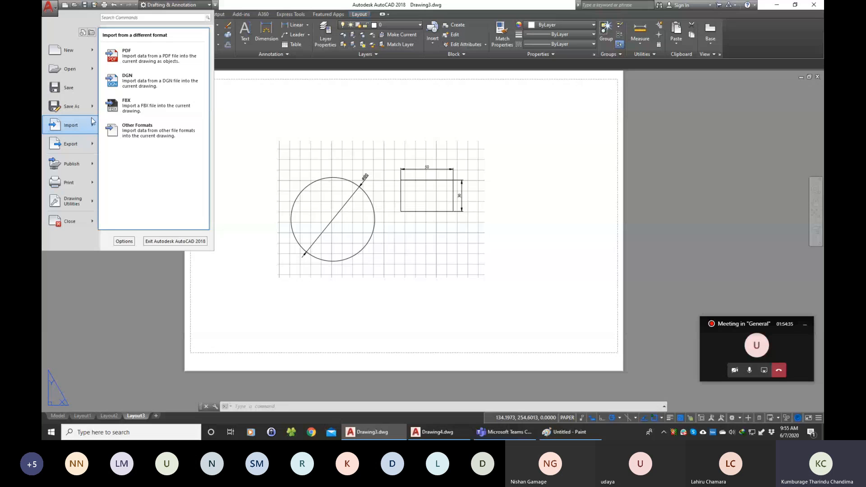
mouse_move(89, 204)
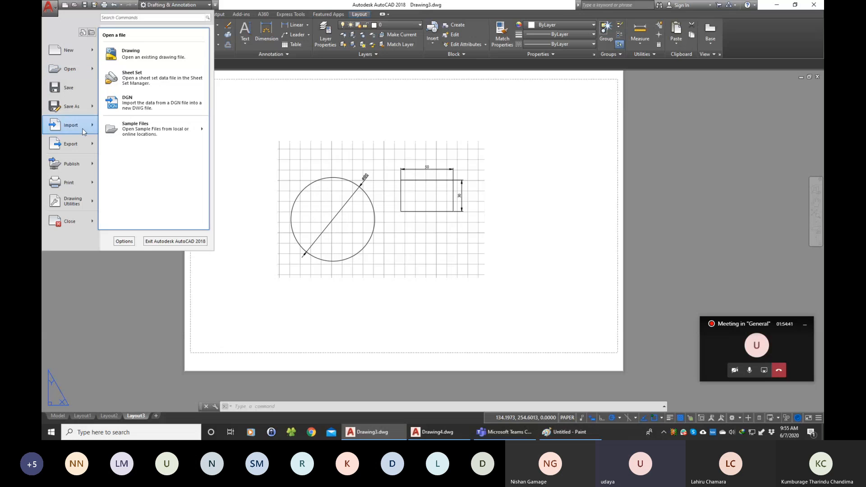
mouse_move(89, 166)
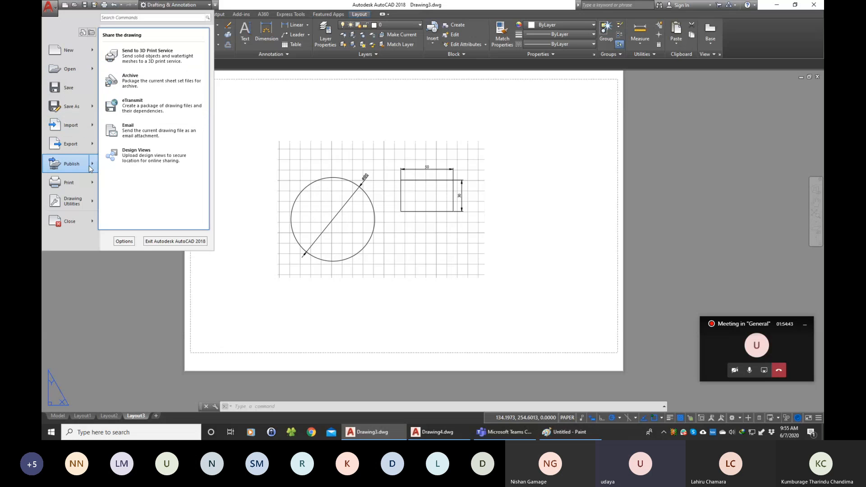
left_click(232, 5)
left_click(91, 15)
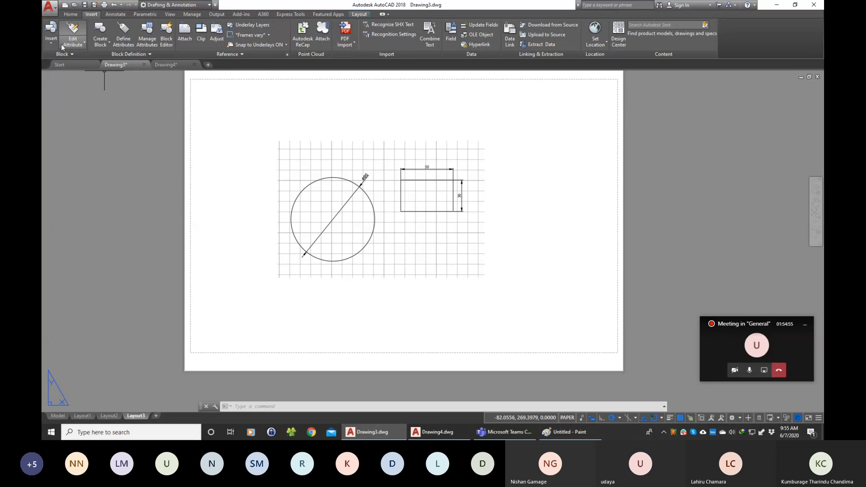
left_click(50, 43)
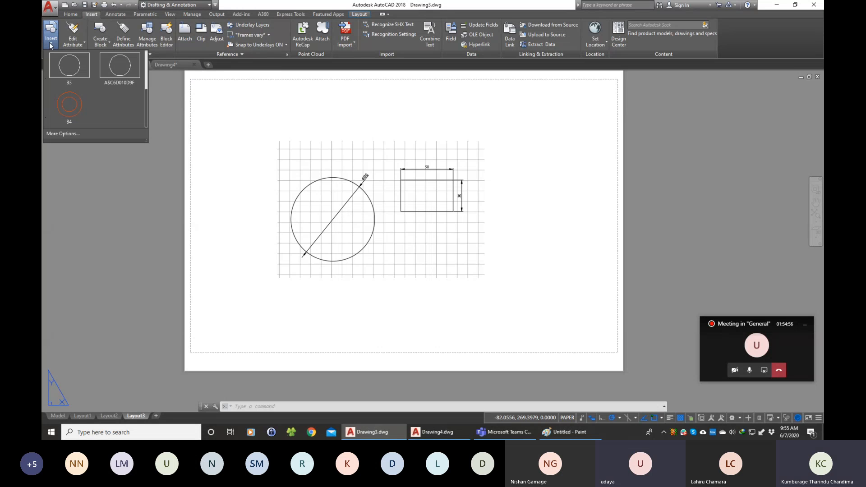
left_click(64, 133)
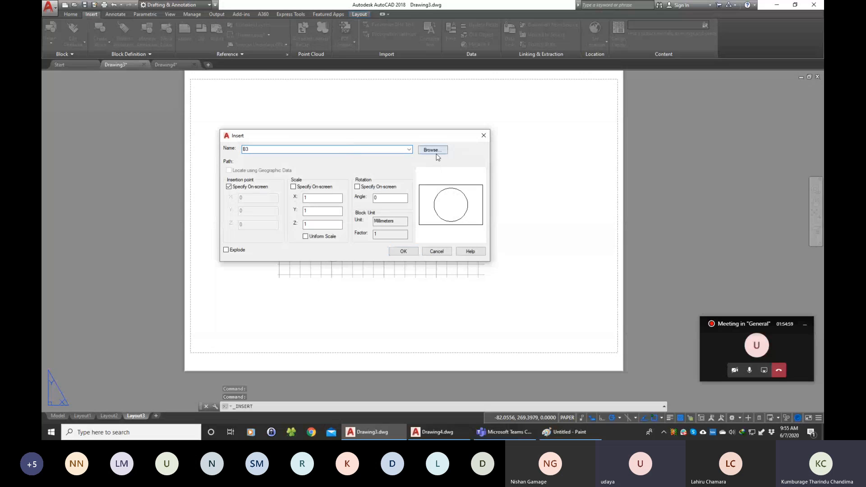
left_click(434, 151)
left_click(377, 291)
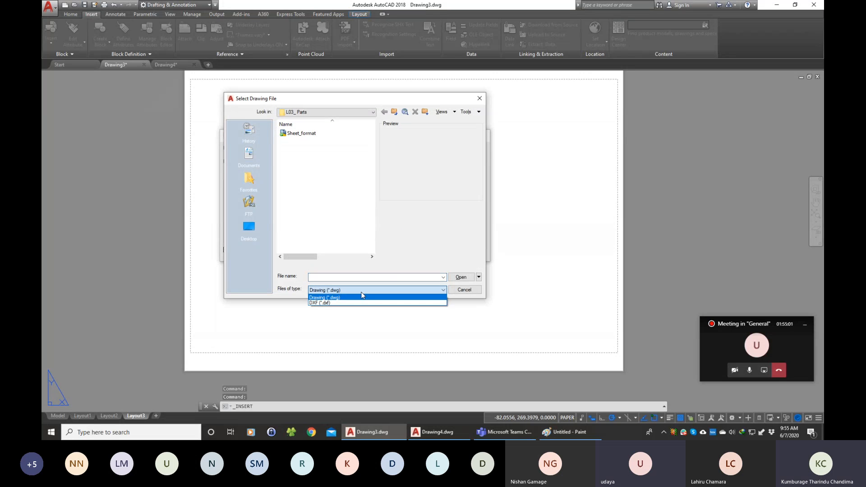
left_click(377, 297)
left_click(464, 290)
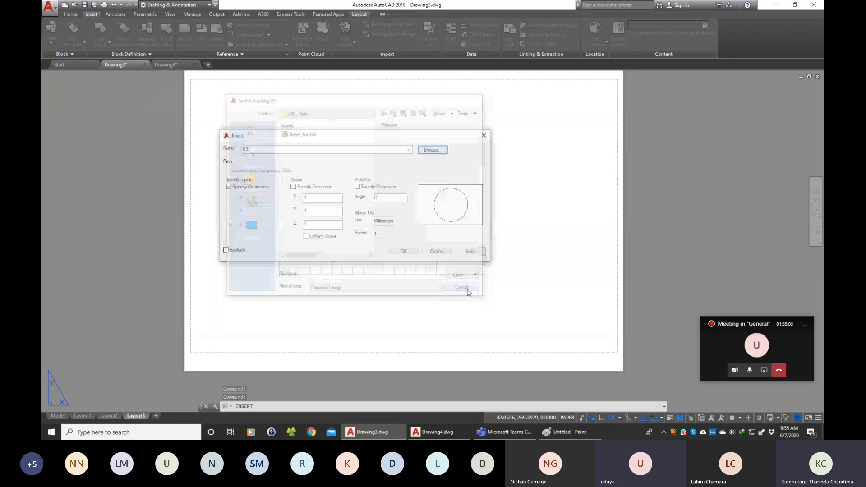
left_click(484, 135)
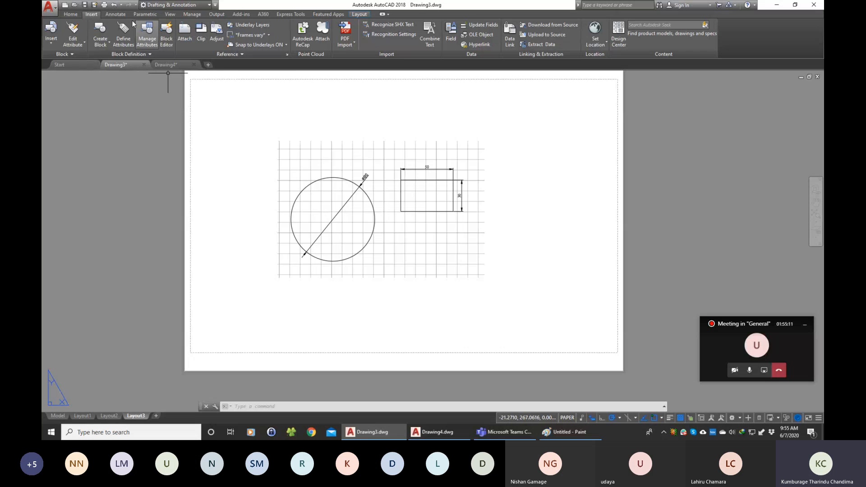
Insert the Sheet_format drawing from the L03_ Parts folder as a block over Layout3's A3 sheet, at about X -9, Y -19.
left_click(55, 34)
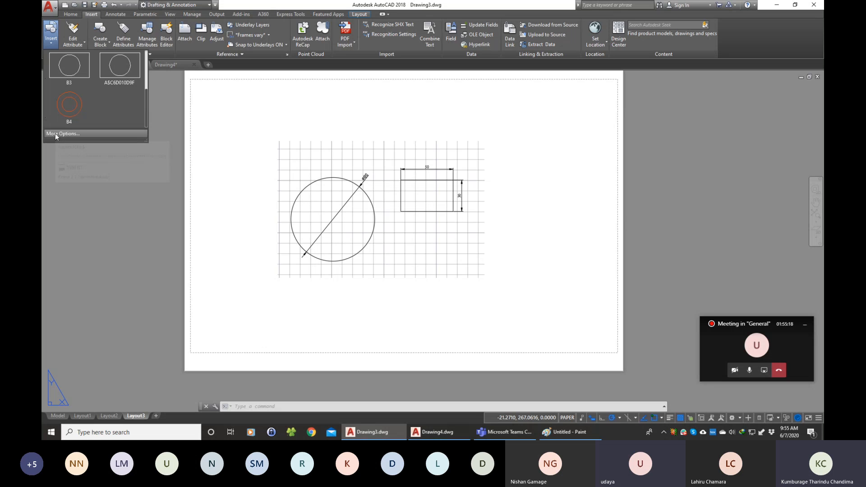
left_click(55, 133)
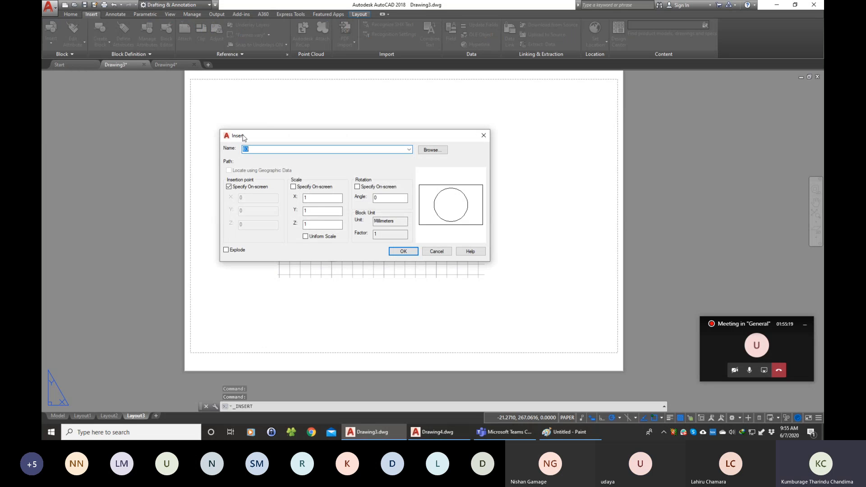
left_click_drag(245, 136, 195, 124)
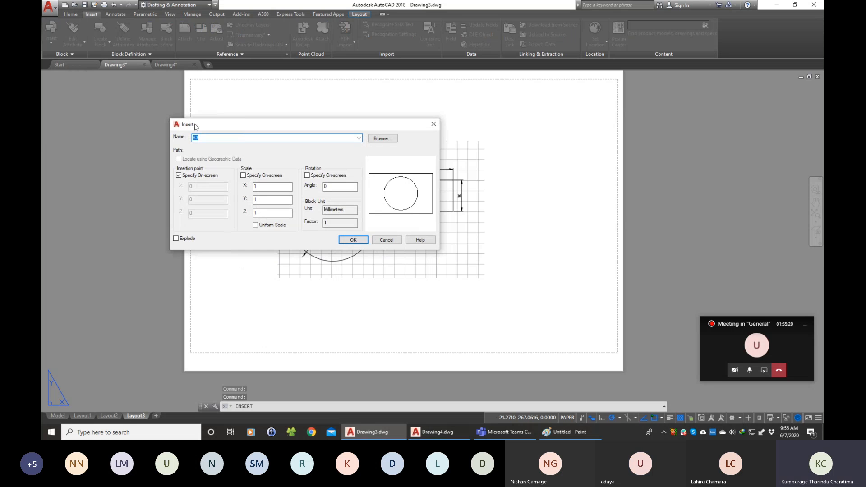
left_click(380, 139)
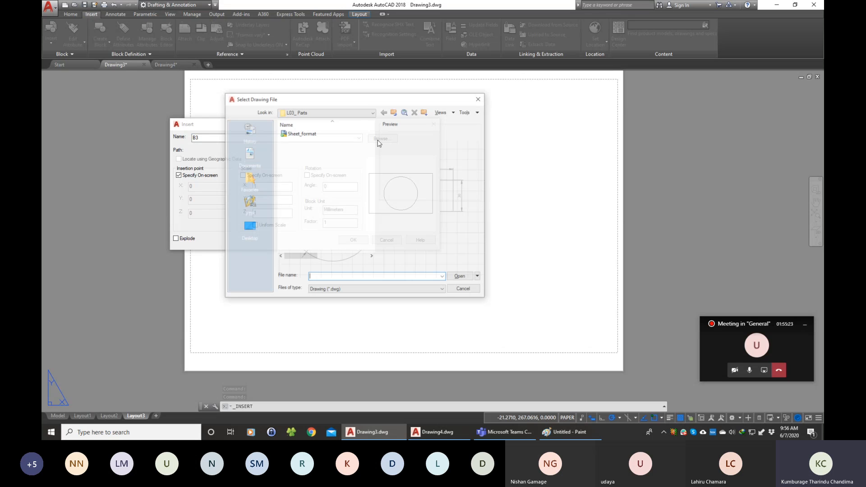
left_click_drag(368, 100, 328, 107)
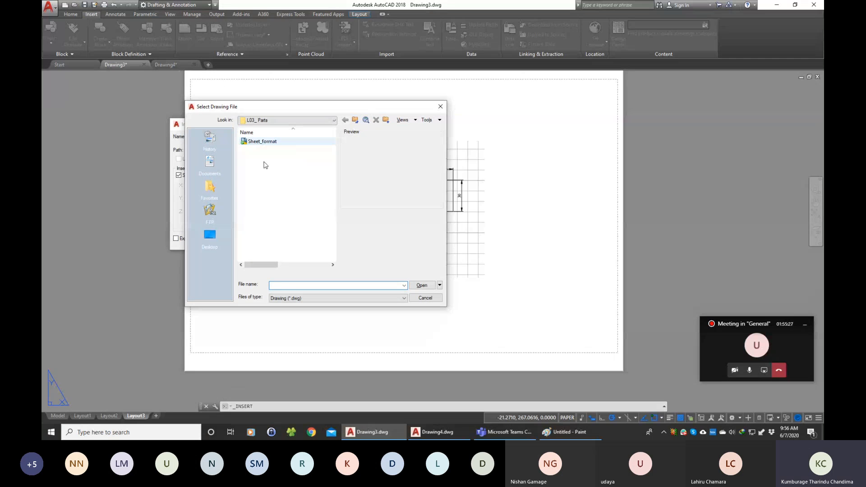
left_click(272, 141)
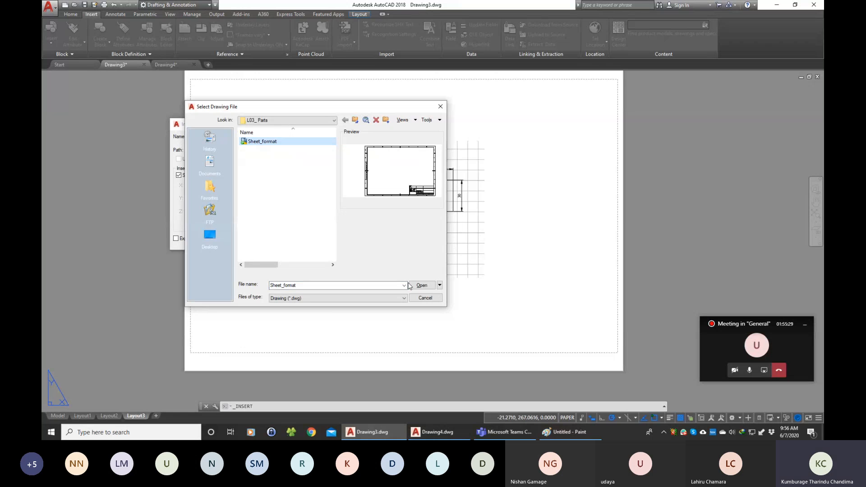
left_click(422, 285)
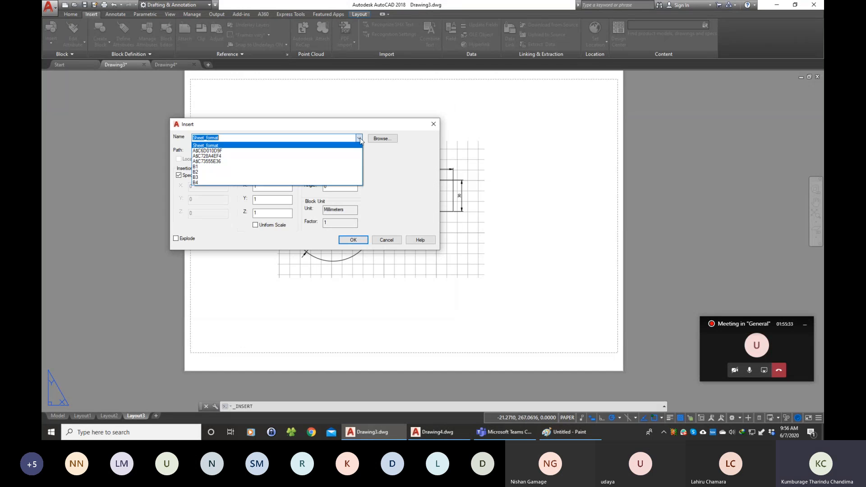
left_click(354, 240)
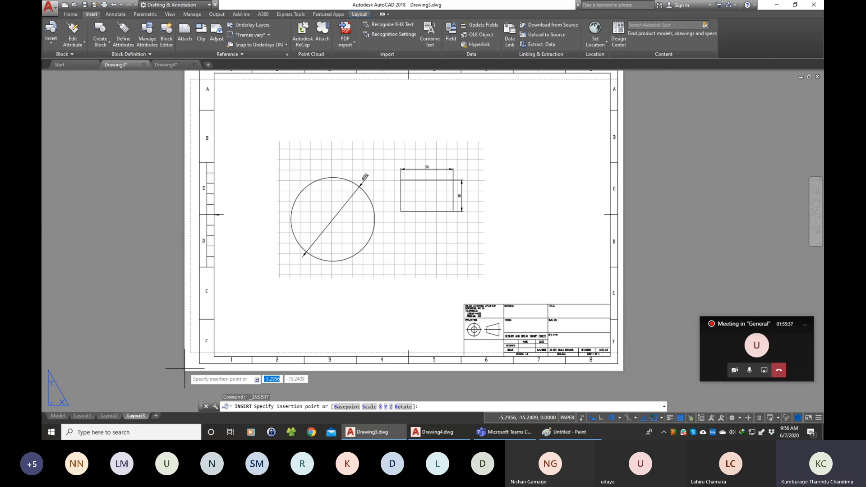
scroll(179, 371, "down", 2)
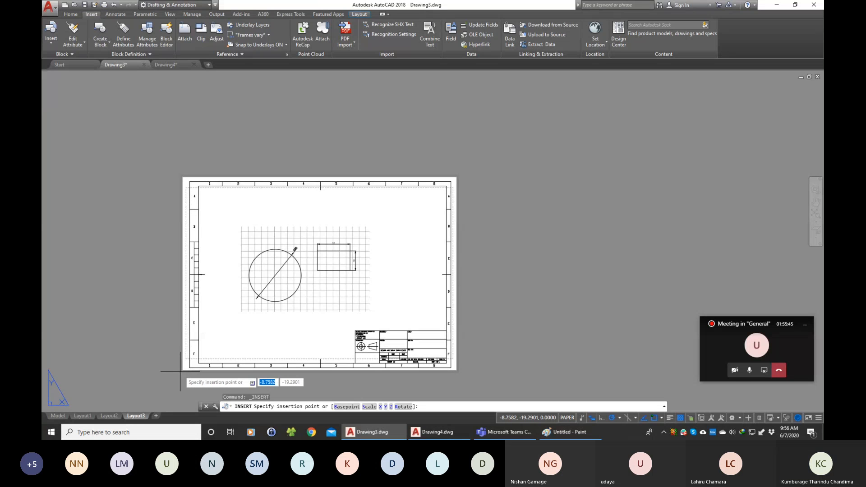
left_click(180, 372)
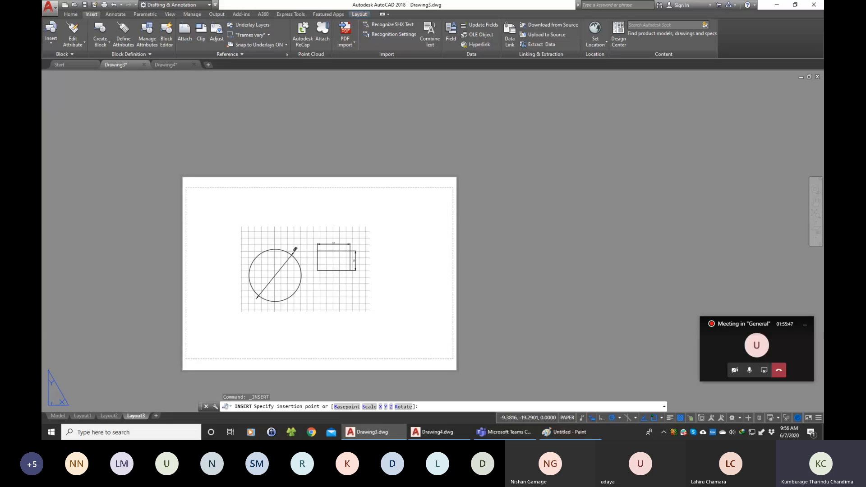
Examine how the inserted sheet border lies against the dashed printable-area margin, at its upper-left corner and across the whole sheet.
scroll(194, 187, "up", 5)
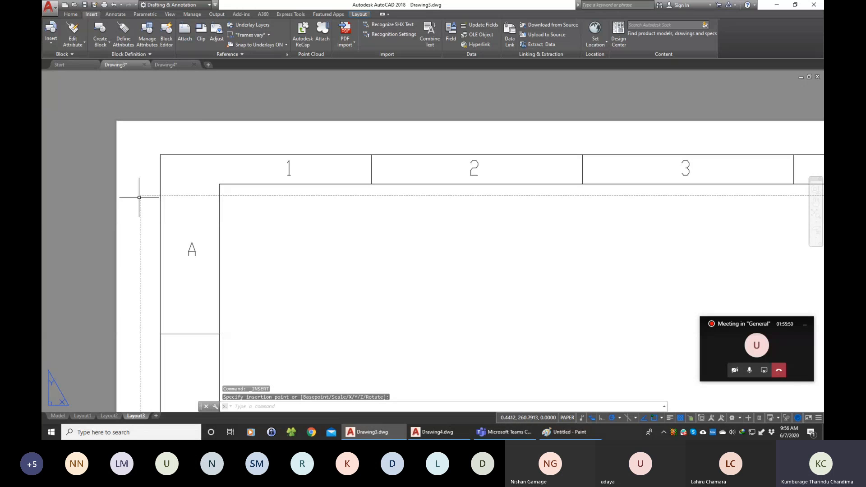
scroll(133, 201, "up", 4)
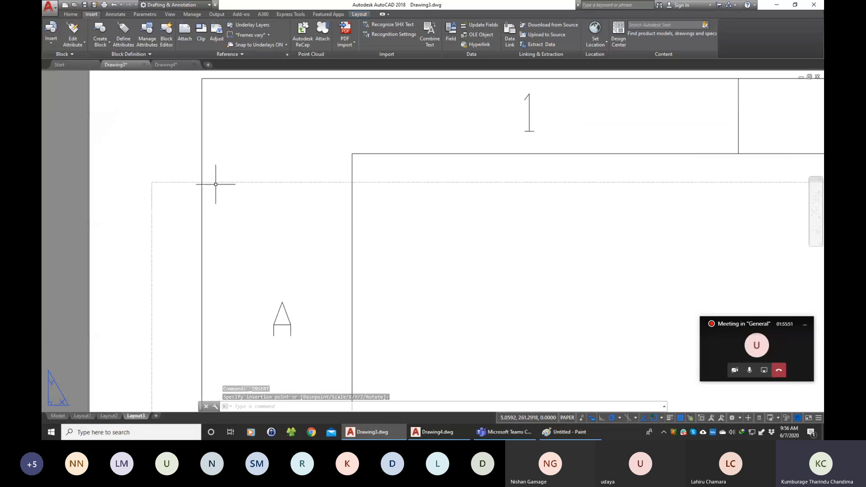
scroll(381, 193, "down", 4)
scroll(545, 260, "down", 2)
scroll(628, 272, "down", 4)
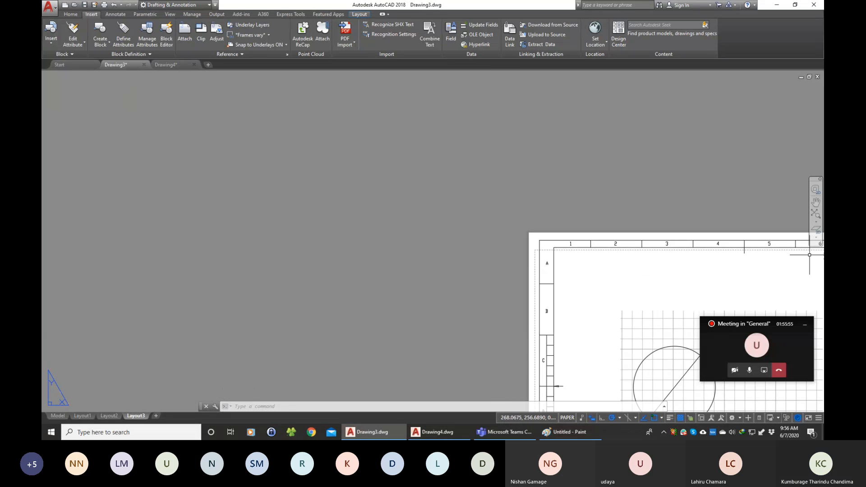
left_click(816, 202)
left_click_drag(657, 321, 360, 230)
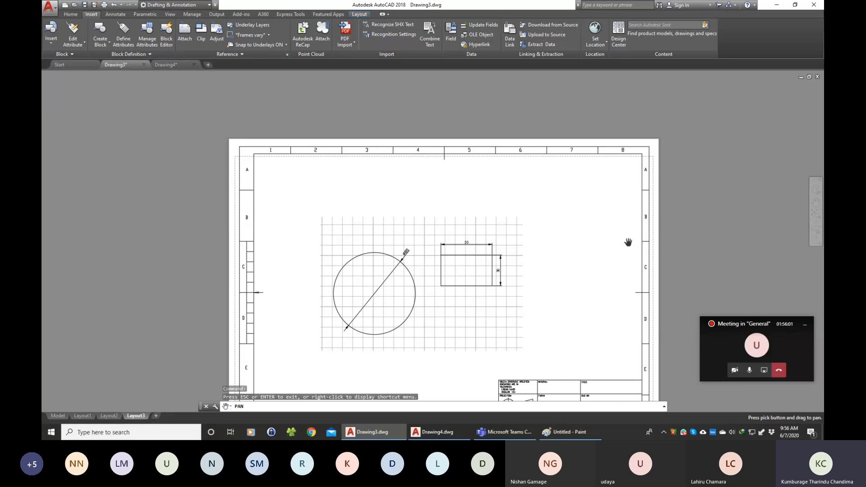
left_click_drag(442, 289, 416, 246)
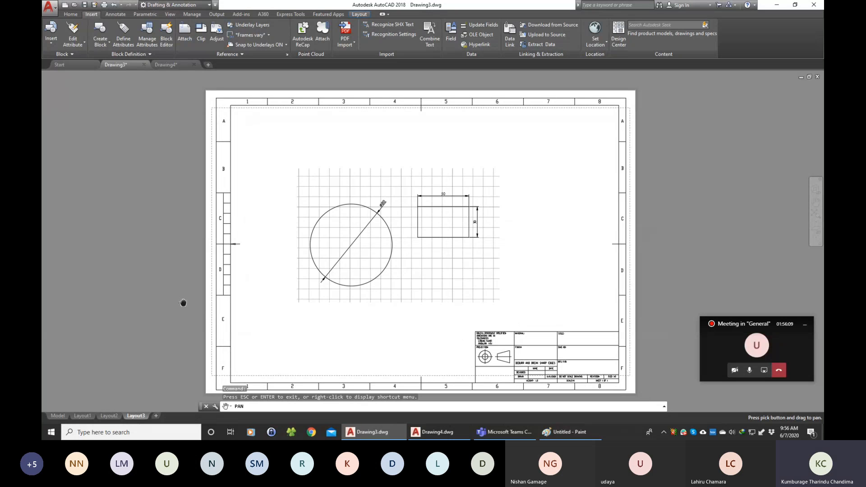
key("Escape")
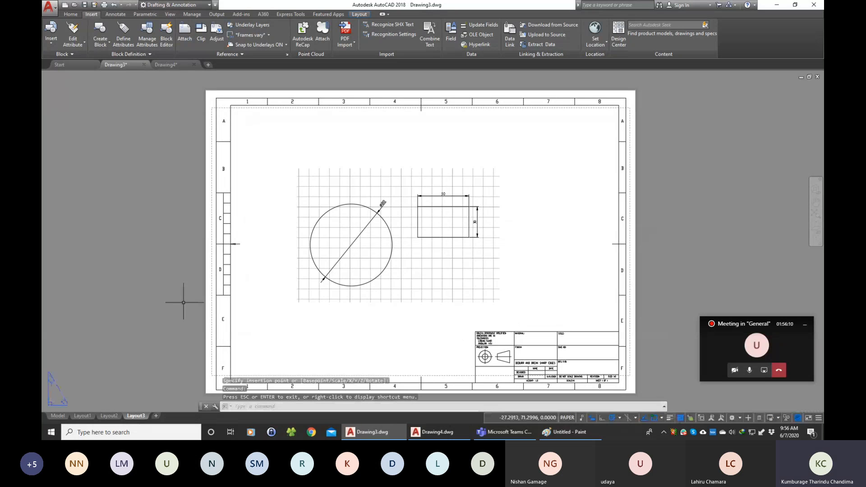
Preview Layout3's single-sheet plot with DWG To PDF.pc3 on ISO A3 paper to check how the border prints, and close the preview.
right_click(143, 418)
left_click(168, 363)
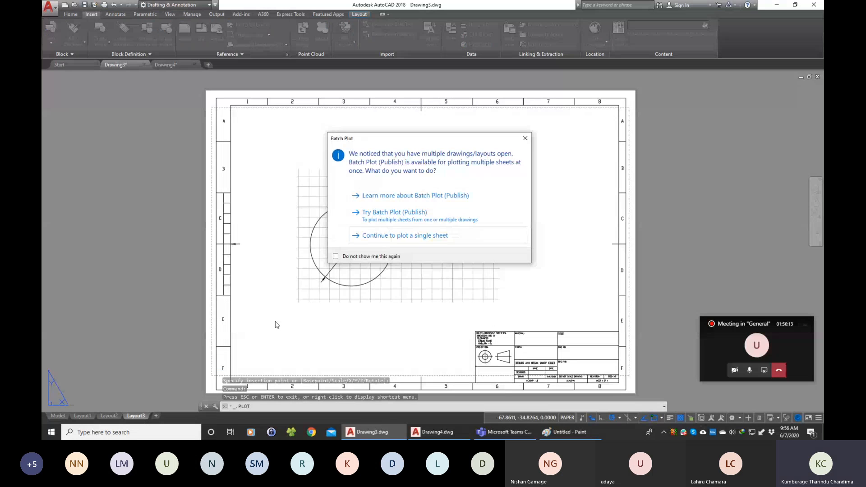
left_click(396, 240)
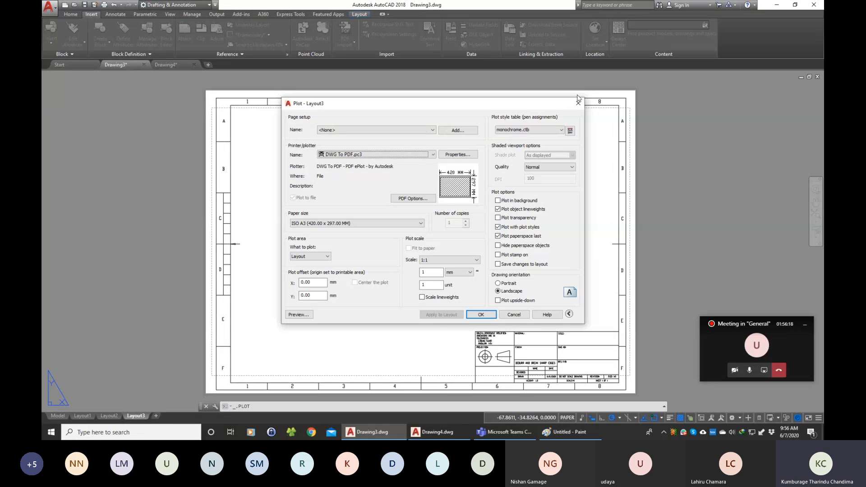
left_click_drag(398, 104, 372, 116)
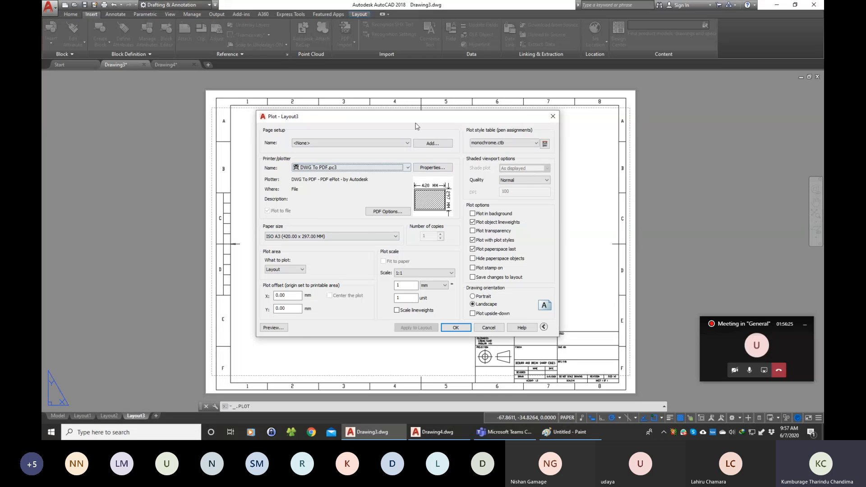
left_click_drag(415, 120, 418, 134)
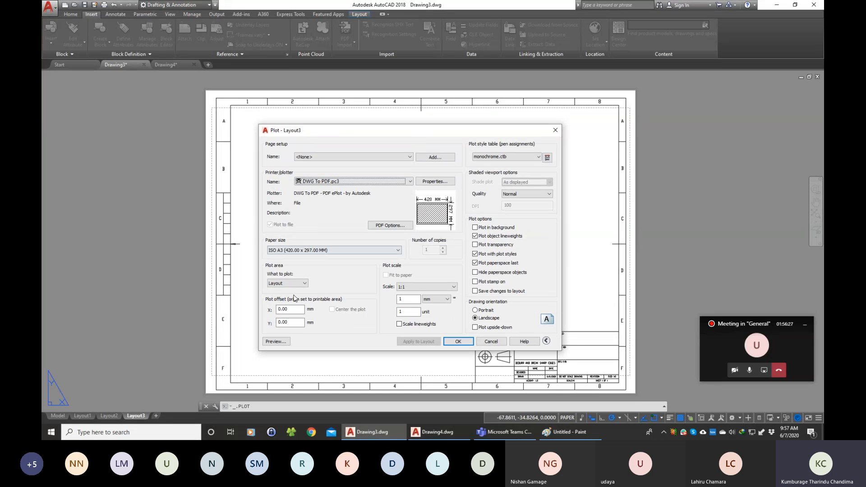
left_click(275, 341)
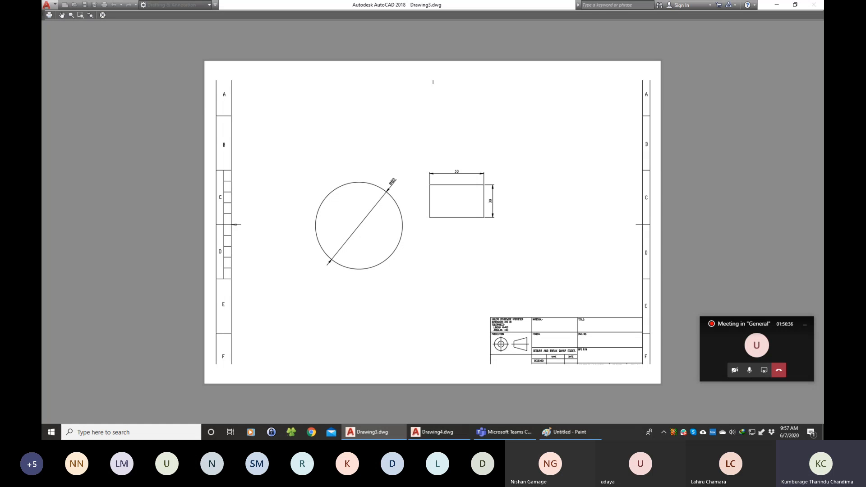
key("Escape")
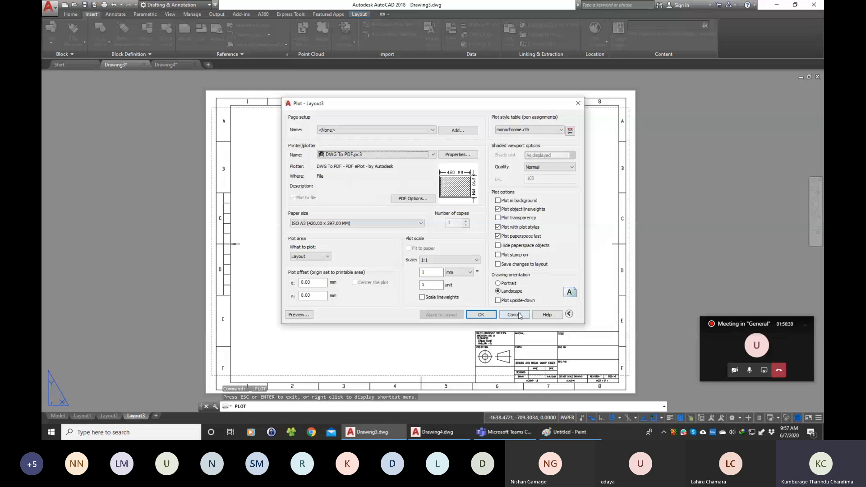
Preview Layout3's plot again, open the PDF plot-file save dialog, and cancel plotting without saving.
left_click(298, 315)
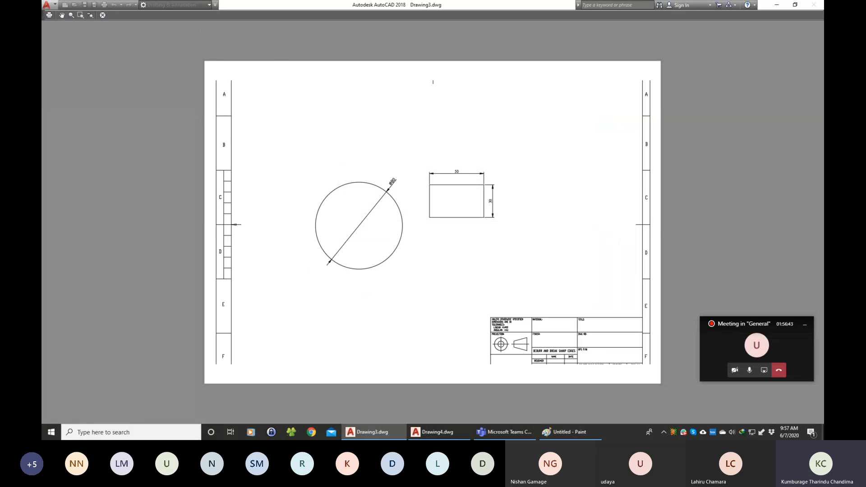
key("Escape")
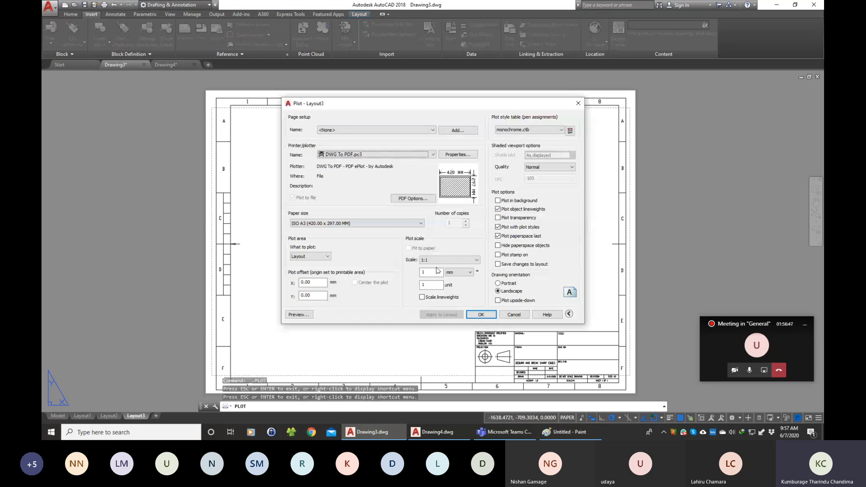
left_click(481, 315)
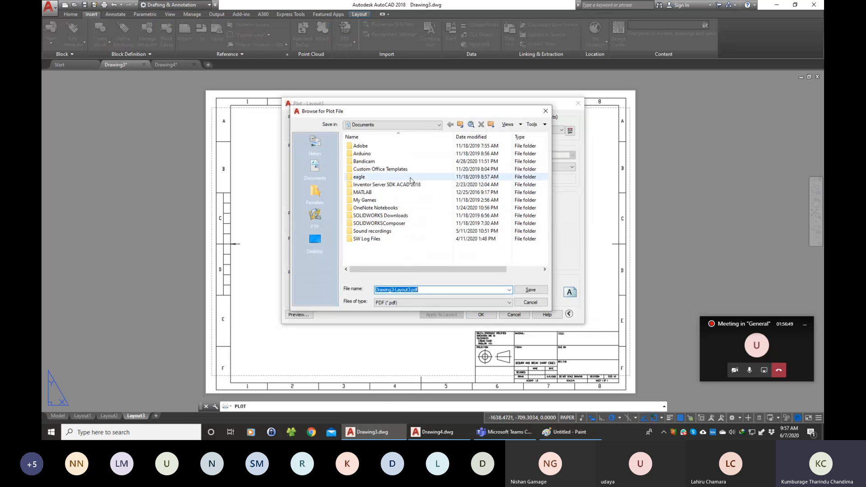
left_click(537, 303)
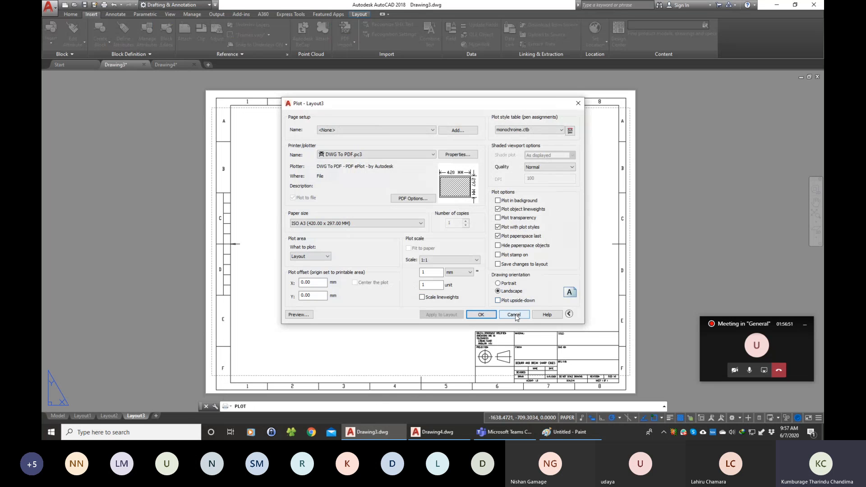
left_click(514, 315)
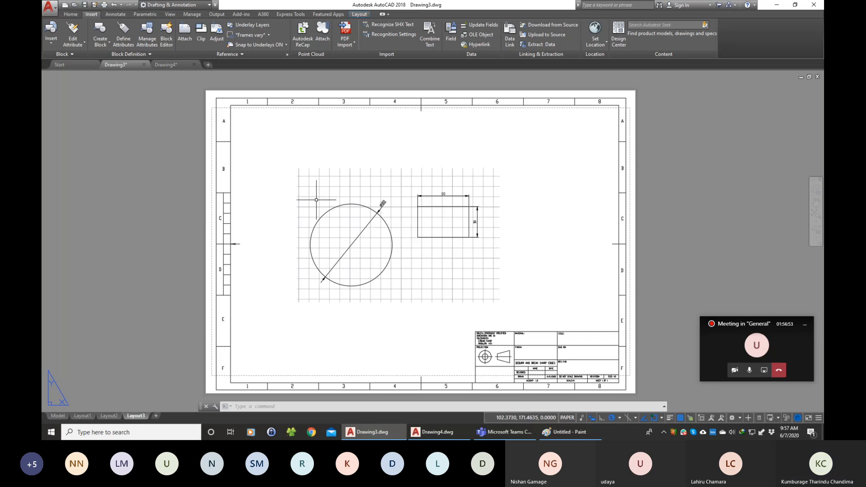
scroll(196, 100, "up", 2)
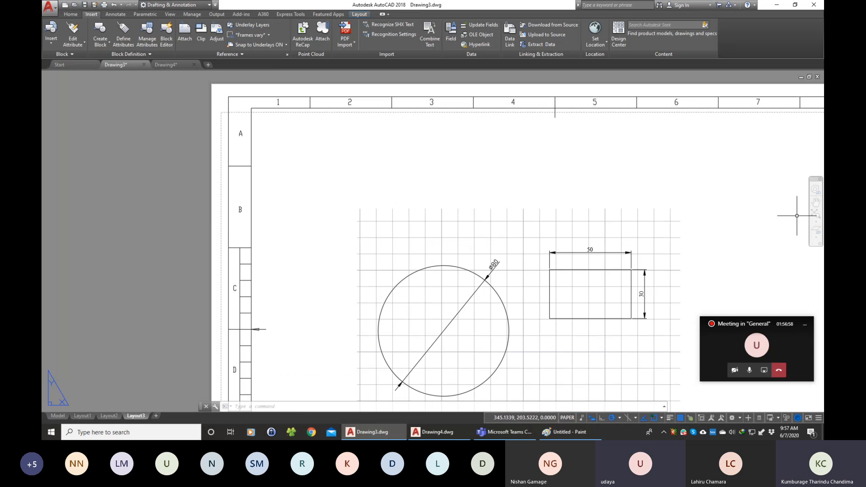
left_click(815, 203)
left_click_drag(643, 246, 602, 201)
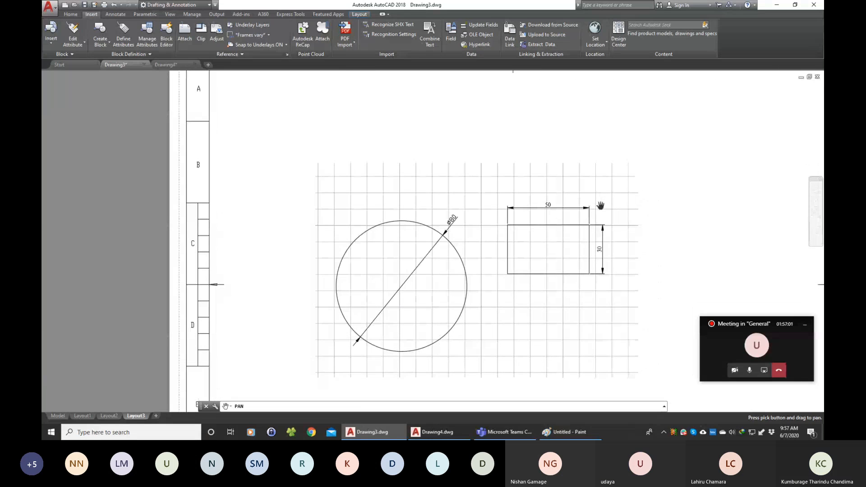
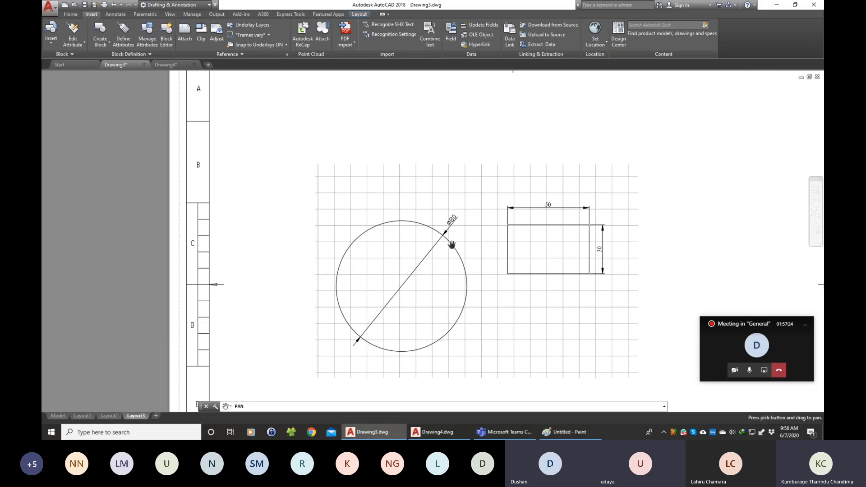
left_click_drag(499, 242, 410, 239)
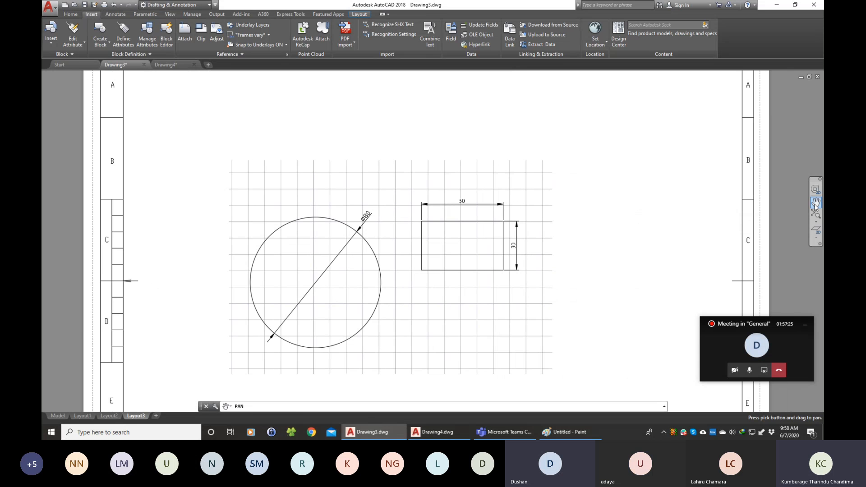
left_click_drag(565, 248, 560, 233)
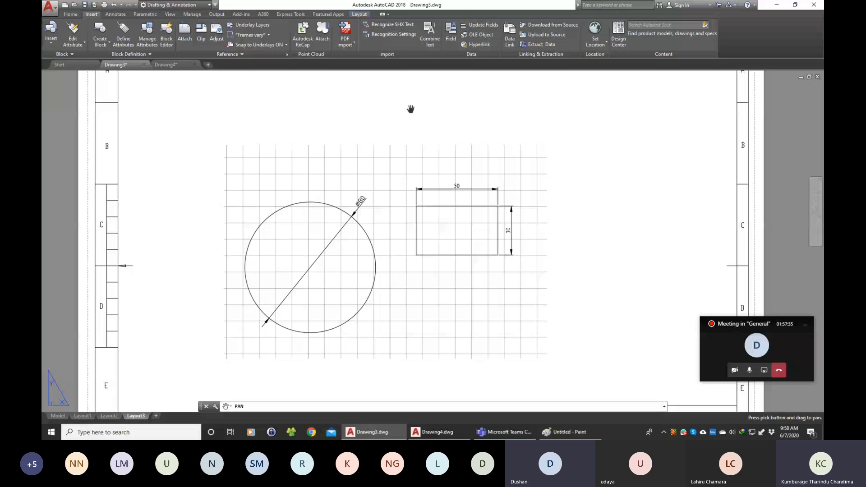
key("Escape")
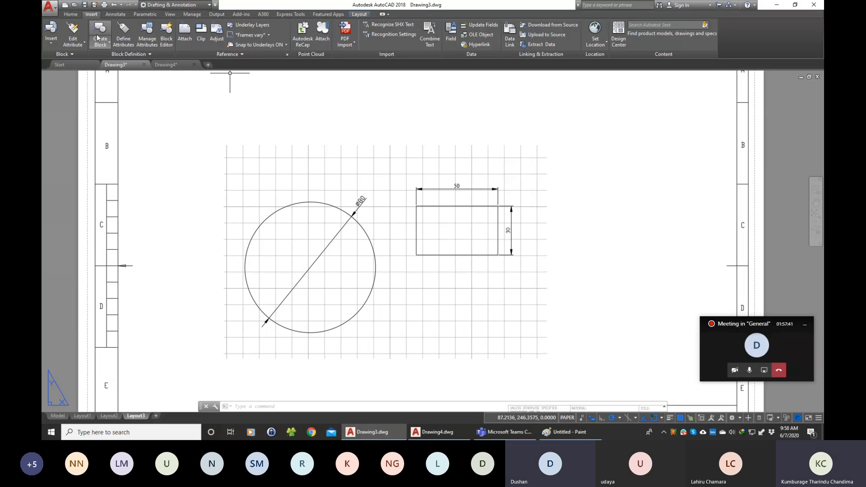
Delete the inserted sheet format border and title block from Layout3.
left_click(70, 14)
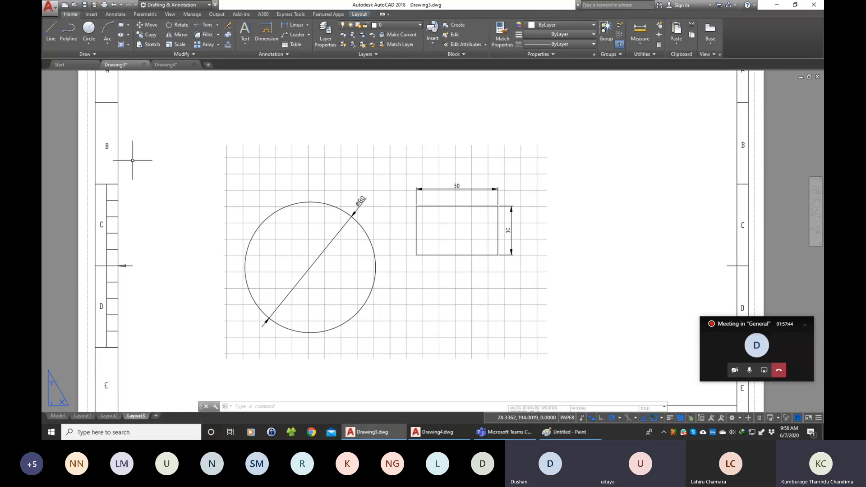
left_click(129, 158)
left_click(110, 142)
key("Delete")
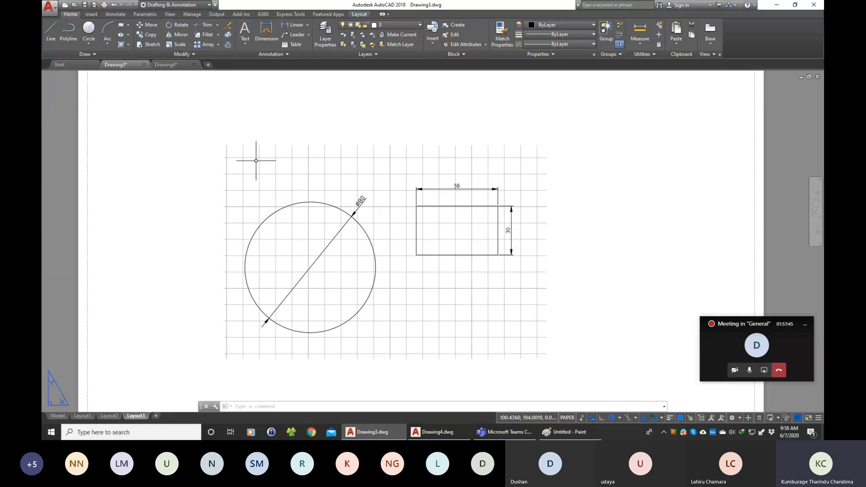
Switch to Layout1 and delete its default viewport.
left_click(83, 416)
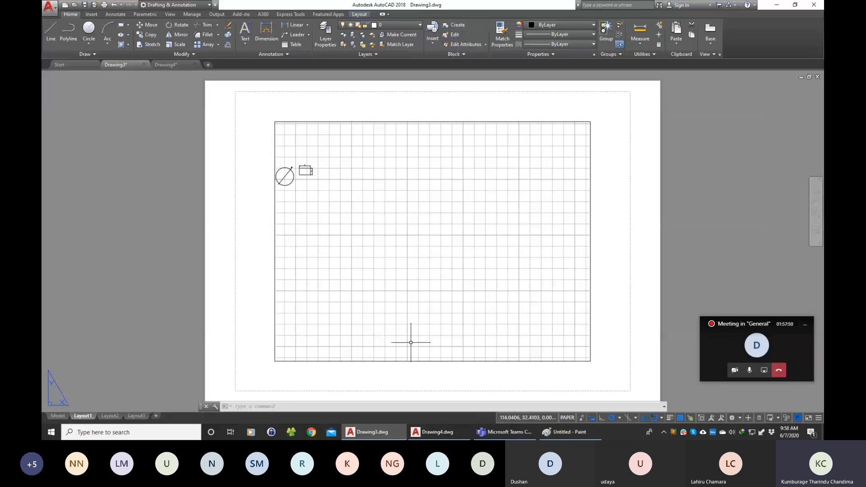
left_click(410, 372)
left_click(379, 343)
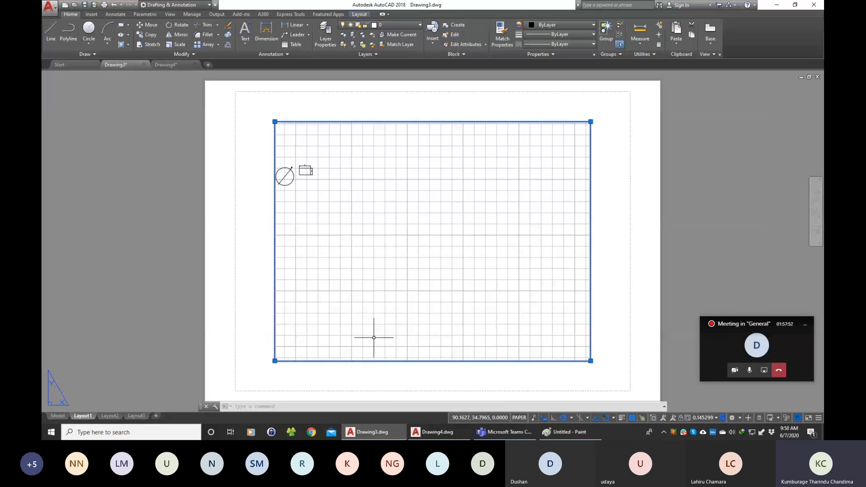
key("Delete")
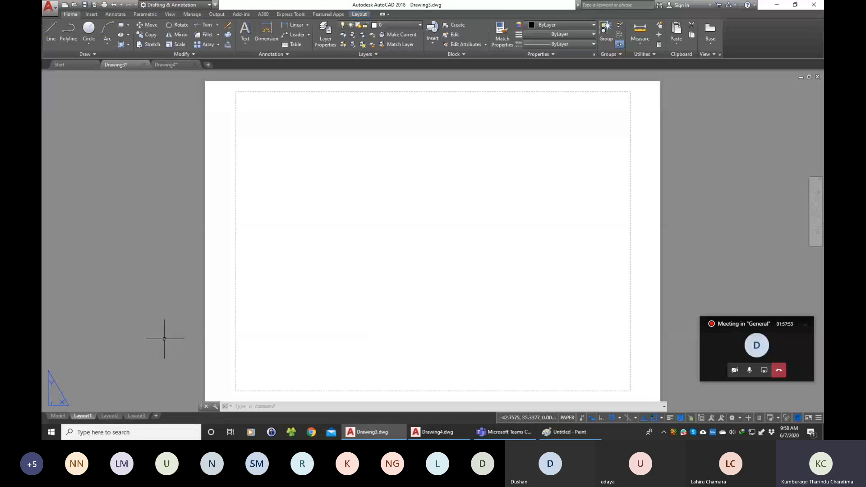
Modify Layout1's page setup to use the DWG To PDF.pc3 plotter and ISO A3 (420.00 x 297.00 MM) paper.
right_click(84, 421)
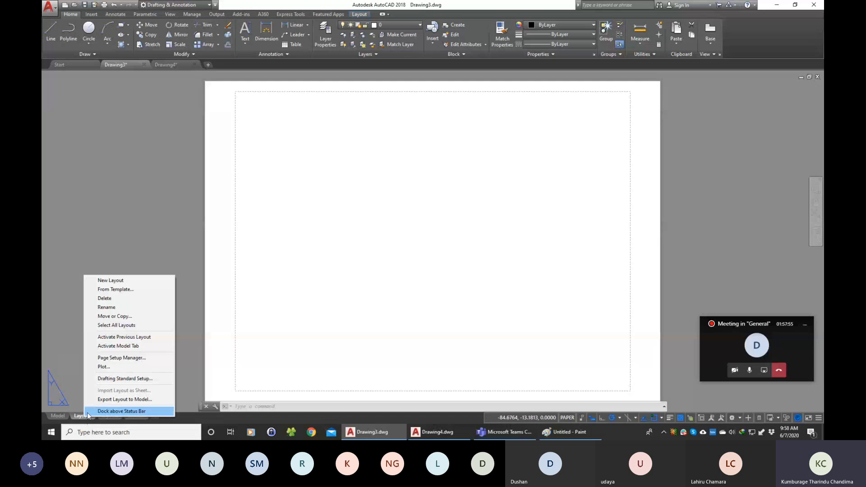
left_click(118, 361)
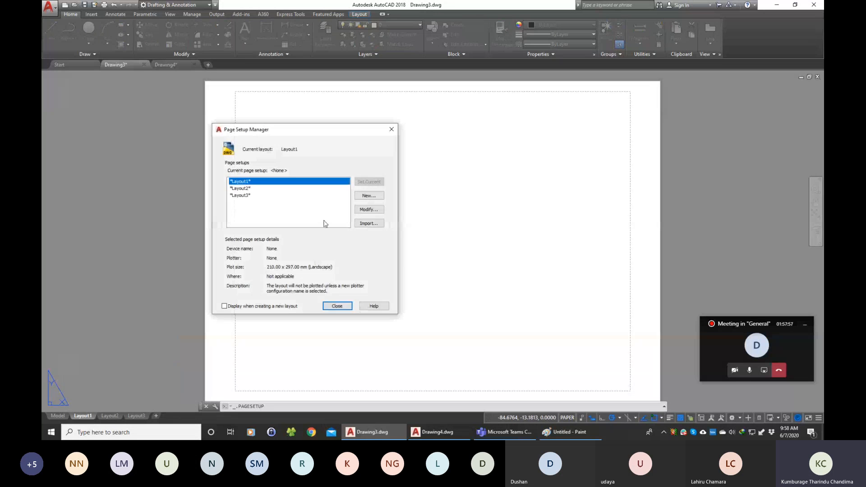
left_click(376, 212)
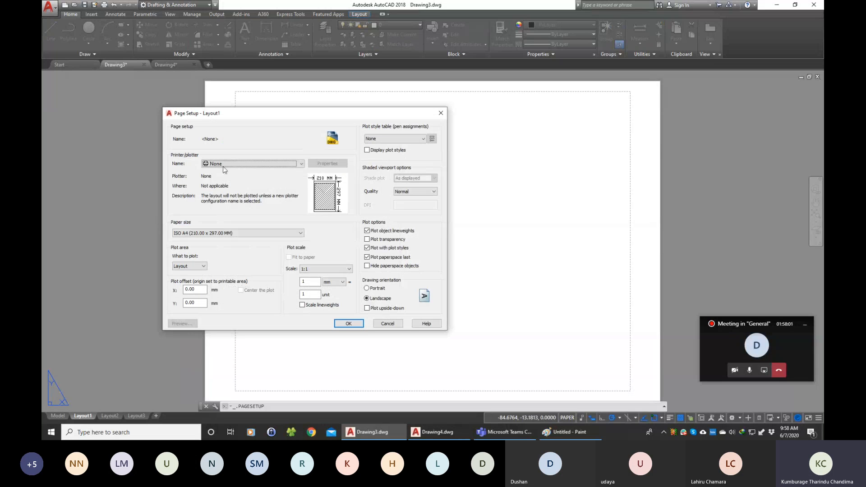
left_click(223, 165)
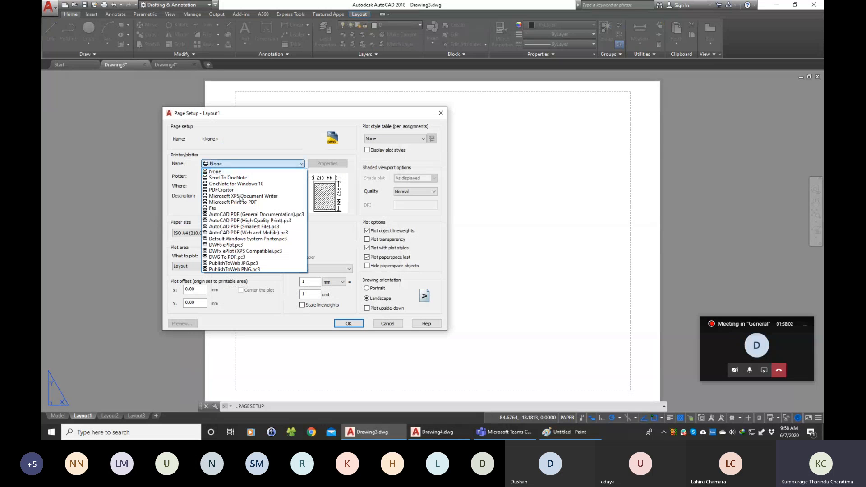
left_click(251, 258)
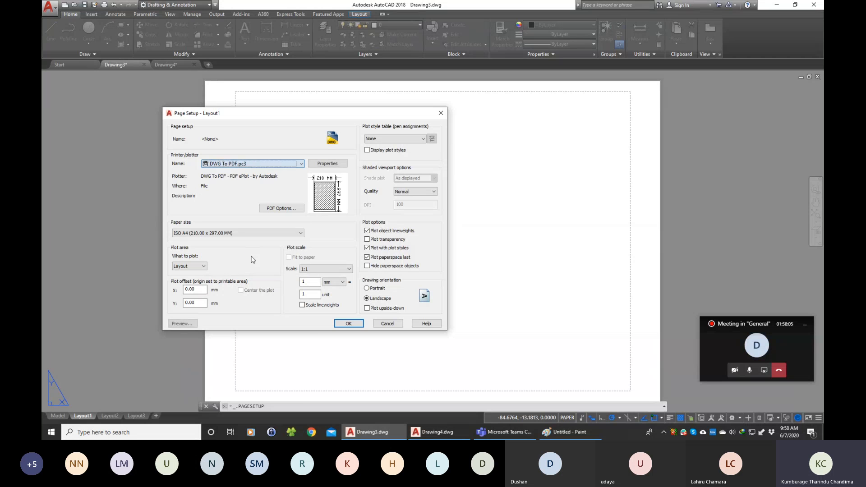
left_click(199, 235)
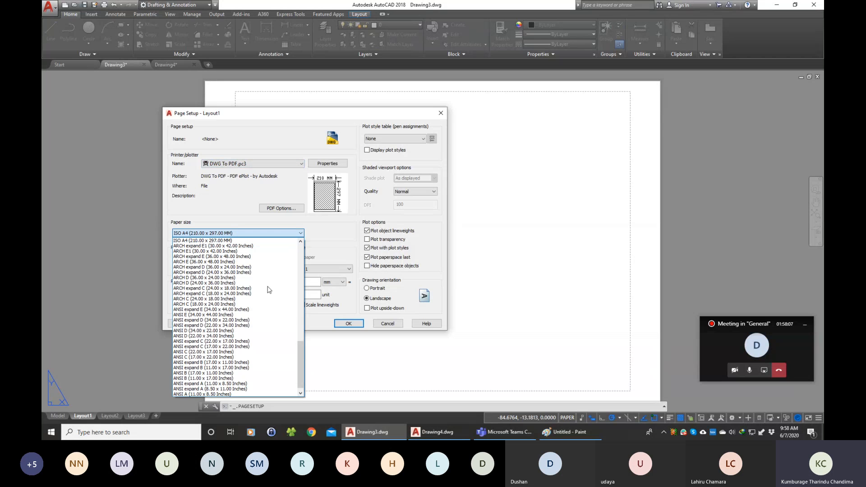
scroll(300, 329, "up", 3)
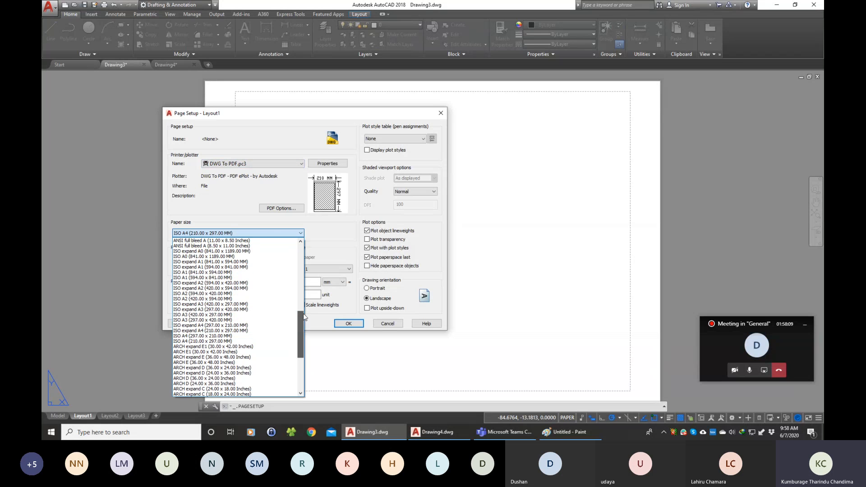
scroll(302, 316, "down", 2)
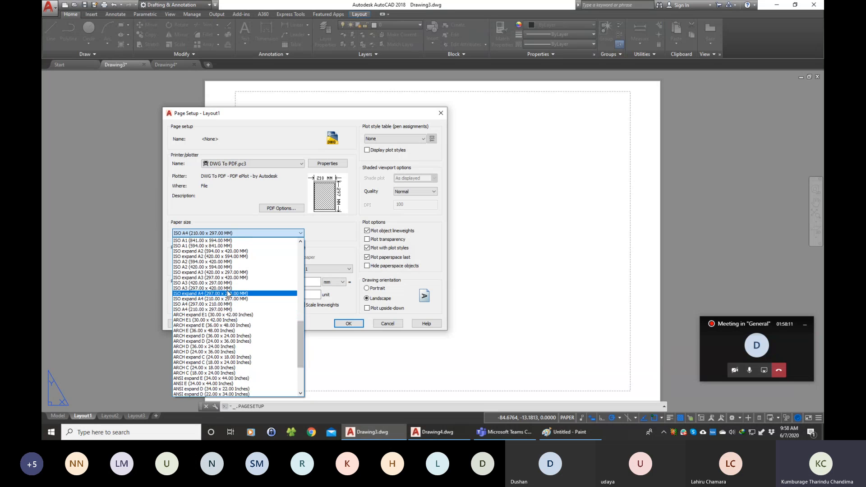
left_click(225, 283)
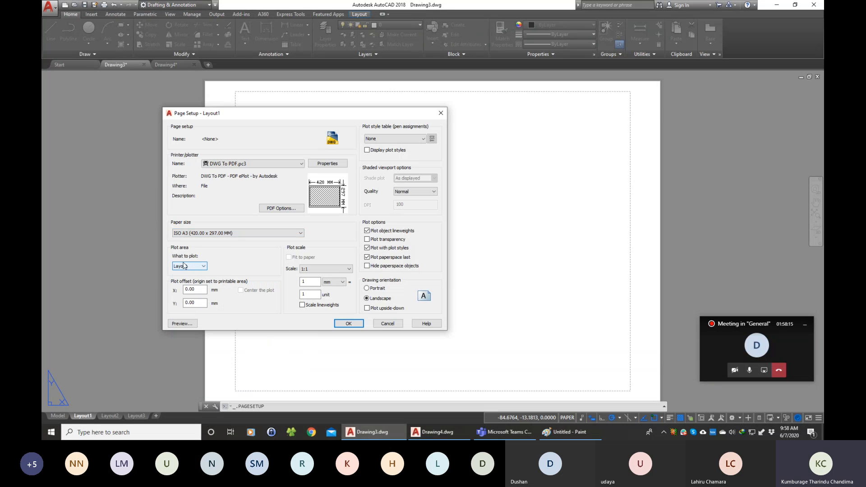
Assign the monochrome.ctb plot style table to Layout1's page setup, accept it and close the Page Setup Manager.
left_click(385, 140)
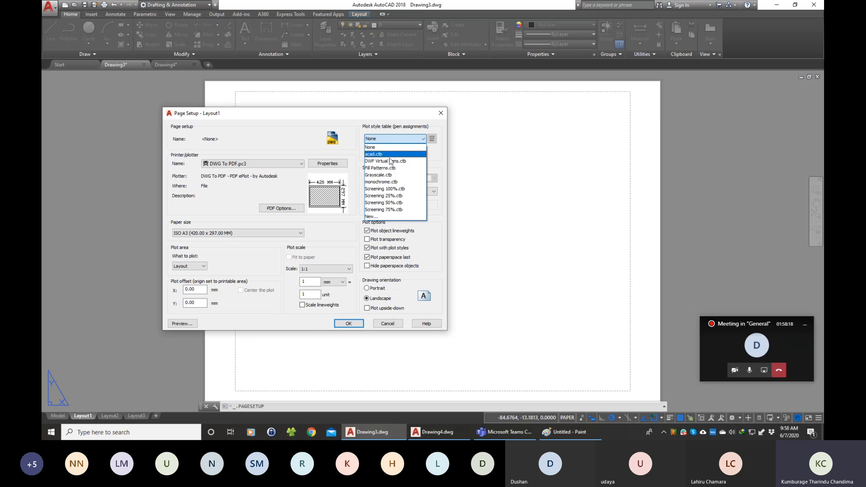
left_click(399, 182)
left_click_drag(328, 117, 357, 109)
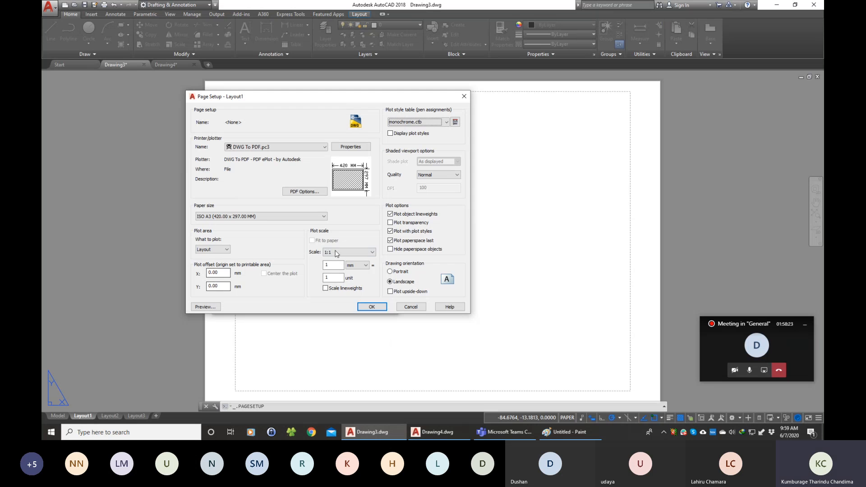
left_click(372, 307)
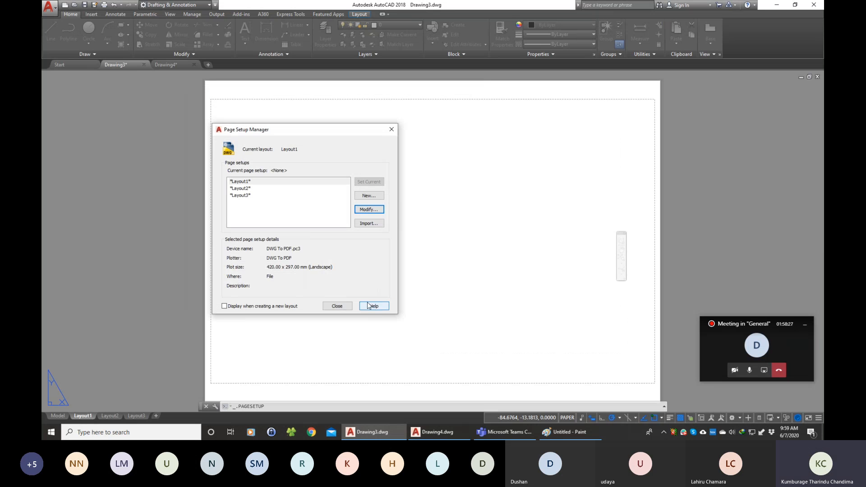
left_click(335, 306)
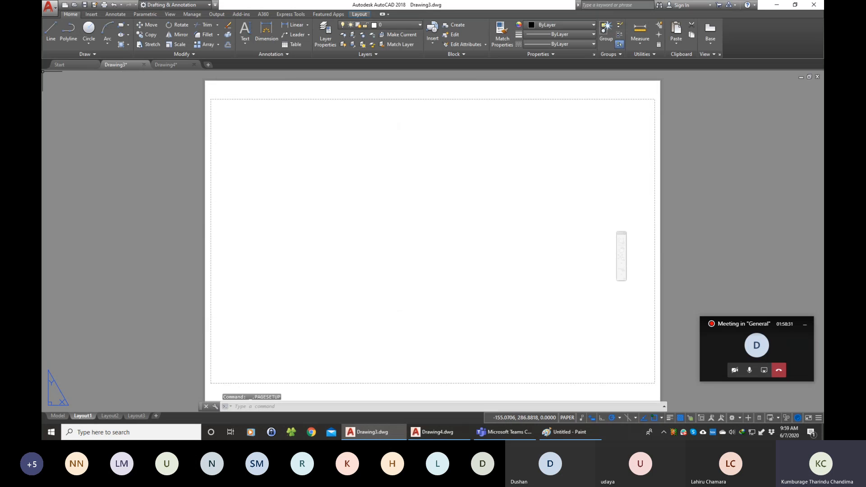
Insert the Sheet_format block at scale 1 and rotation 0 on Layout1, positioning its border within the A3 page.
mouse_move(102, 67)
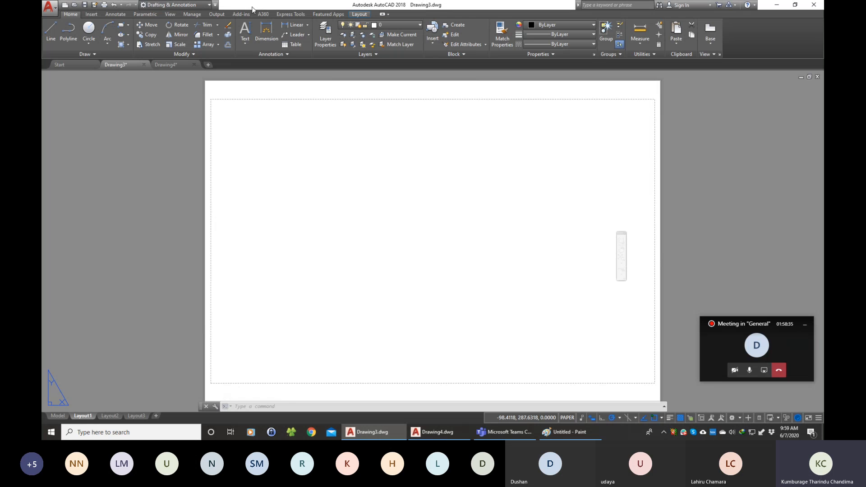
left_click(91, 15)
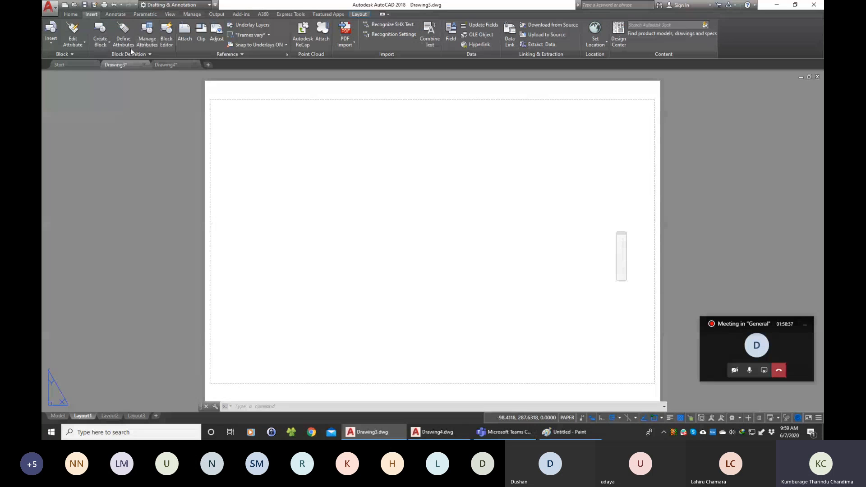
left_click(51, 31)
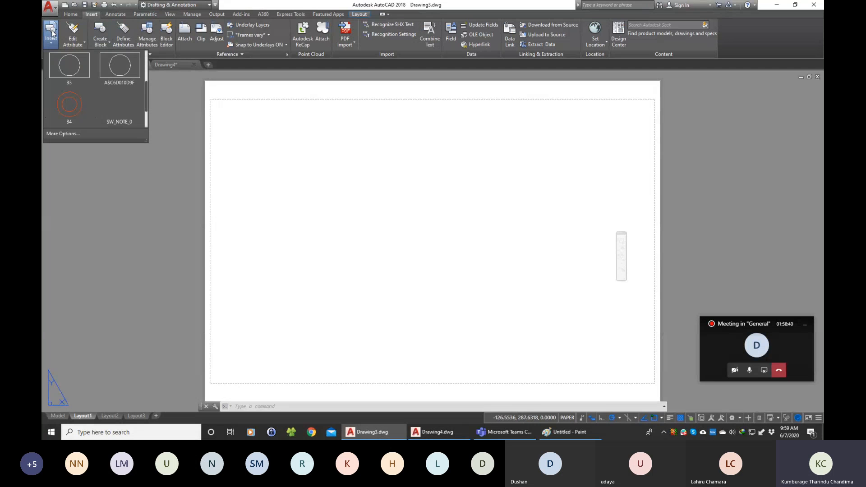
left_click(59, 134)
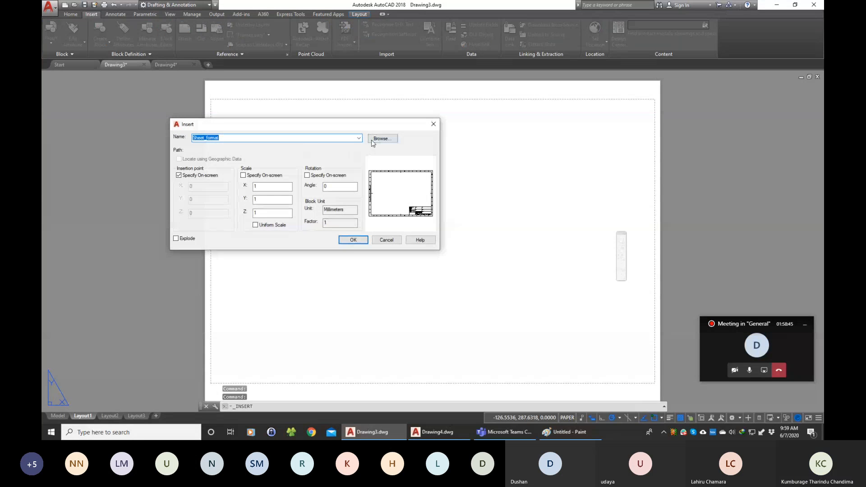
left_click(383, 139)
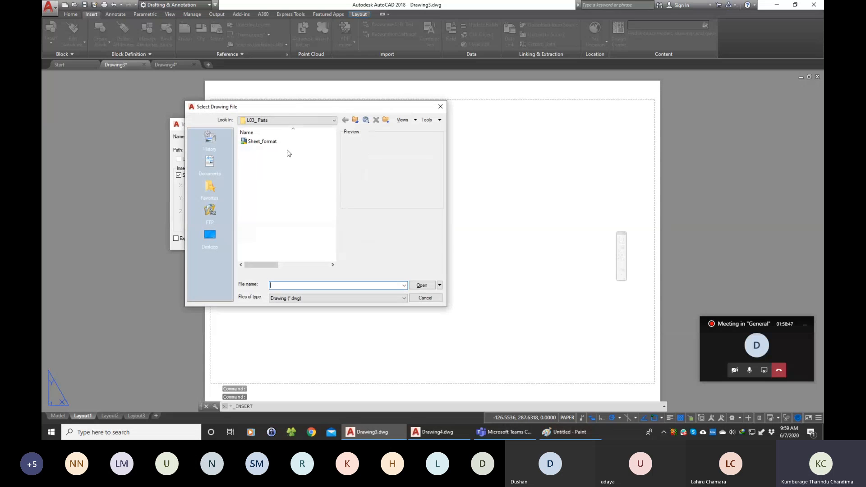
left_click_drag(285, 112, 257, 111)
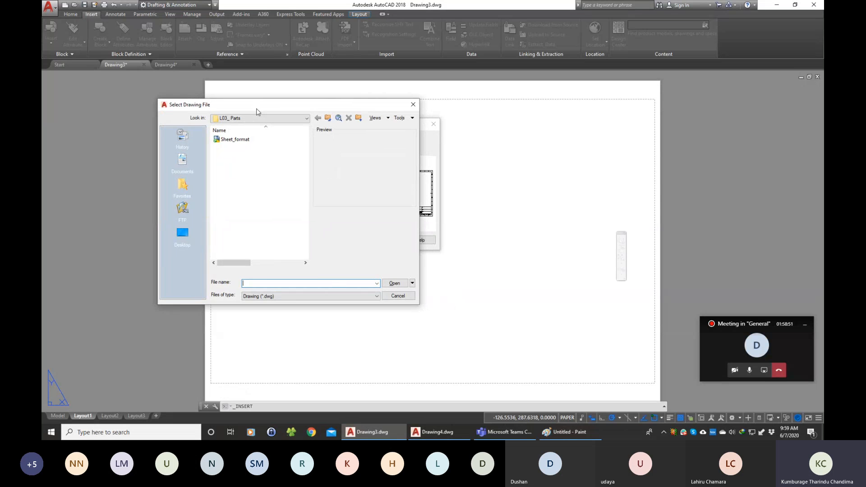
mouse_move(256, 109)
left_mouse_down()
mouse_move(284, 110)
mouse_move(264, 103)
left_mouse_up()
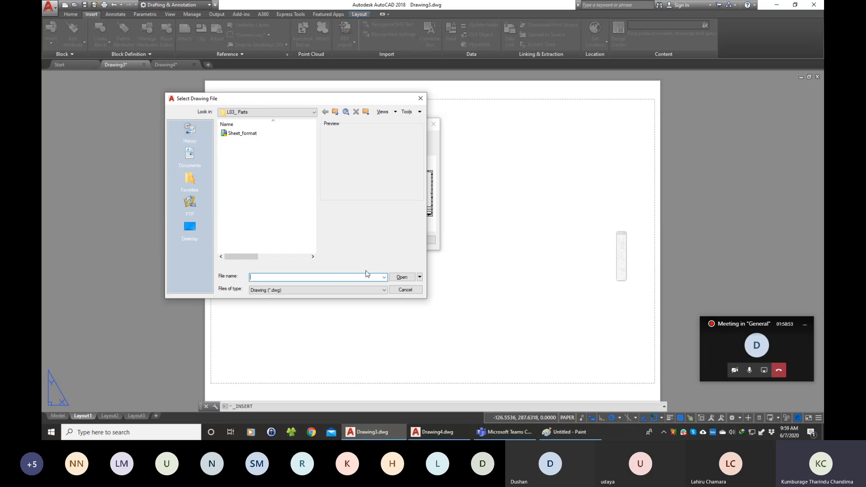
left_click(400, 291)
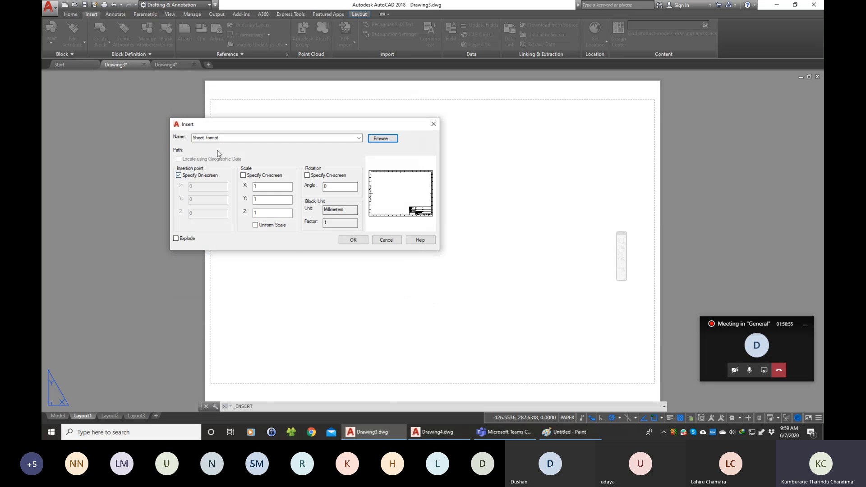
left_click(353, 240)
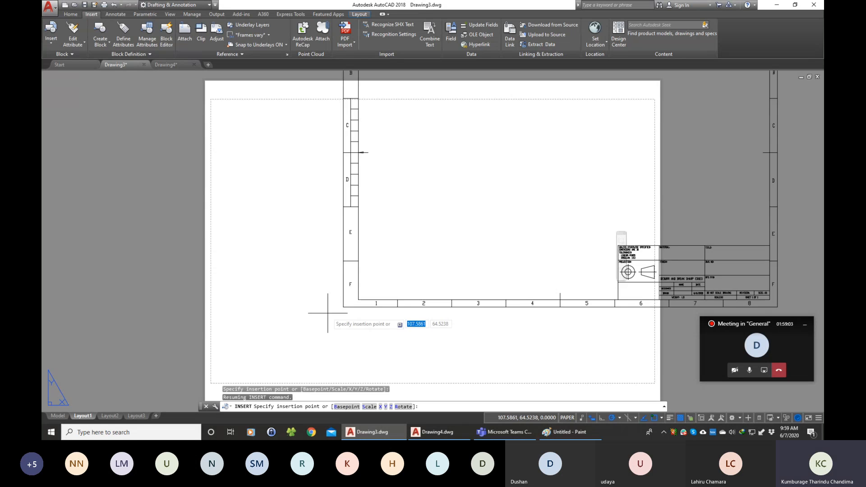
scroll(234, 370, "down", 3)
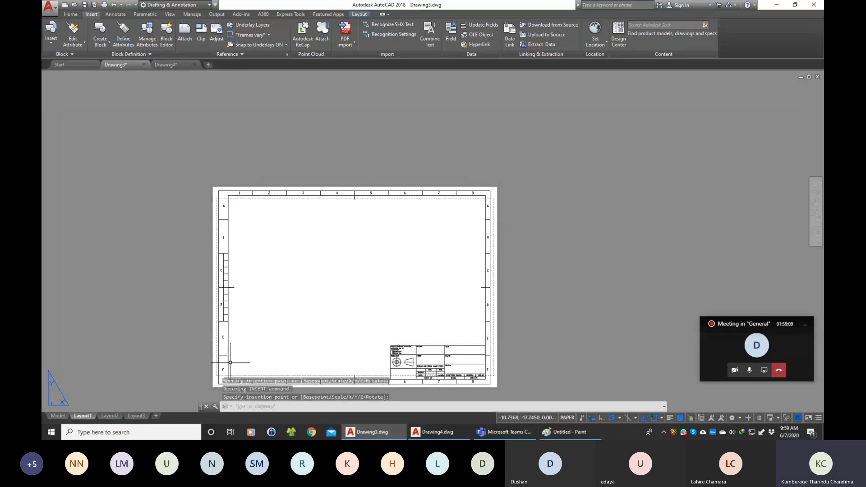
Create a rectangular layout viewport inside the sheet border, spanning the free area above the title block.
scroll(191, 194, "up", 4)
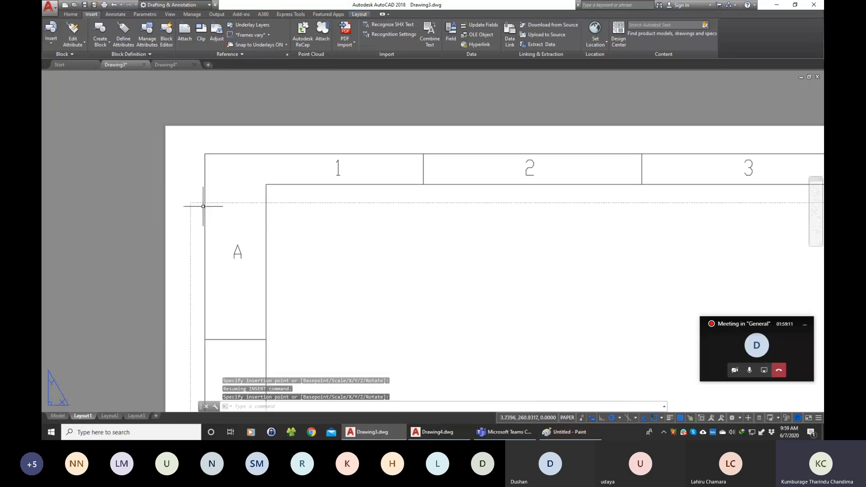
left_click(194, 202)
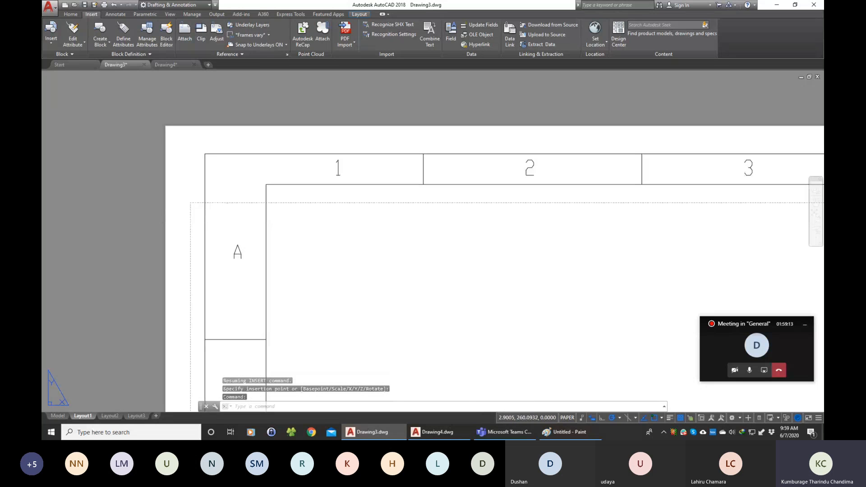
scroll(340, 263, "down", 6)
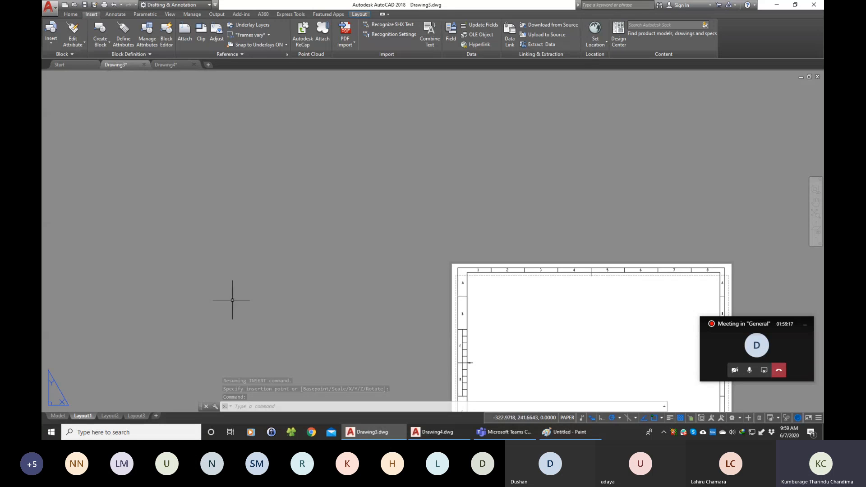
left_click(816, 202)
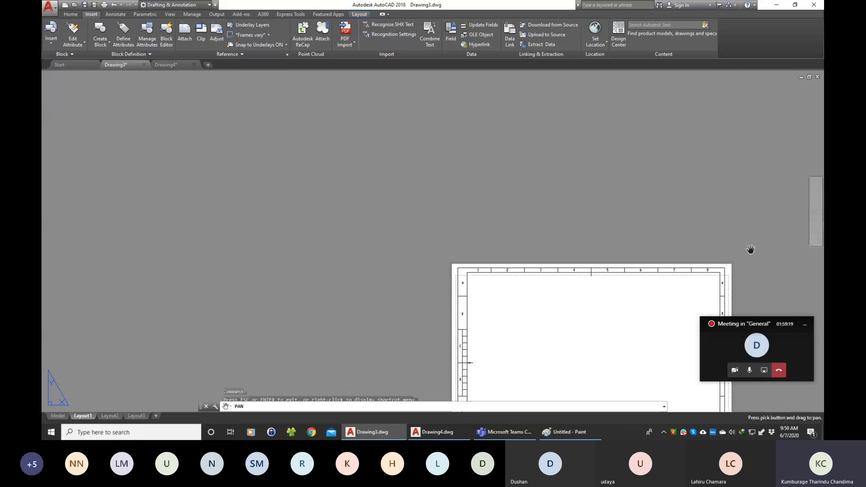
left_click_drag(751, 249, 526, 303)
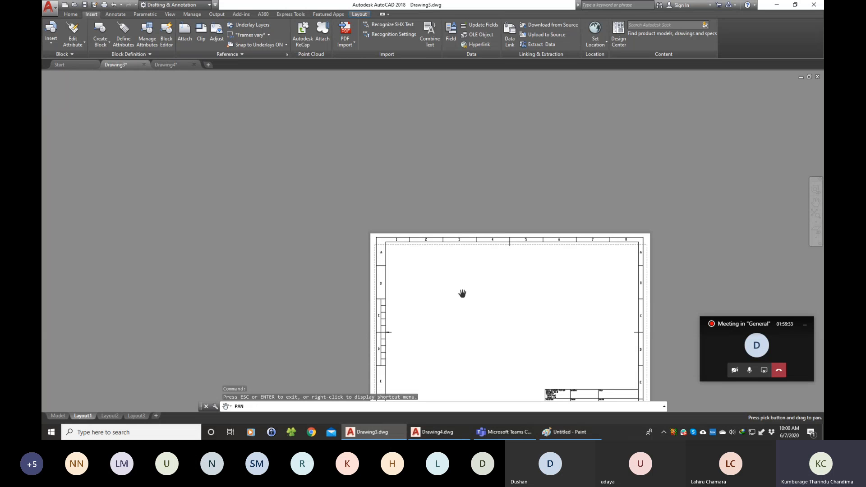
left_click_drag(475, 318, 423, 205)
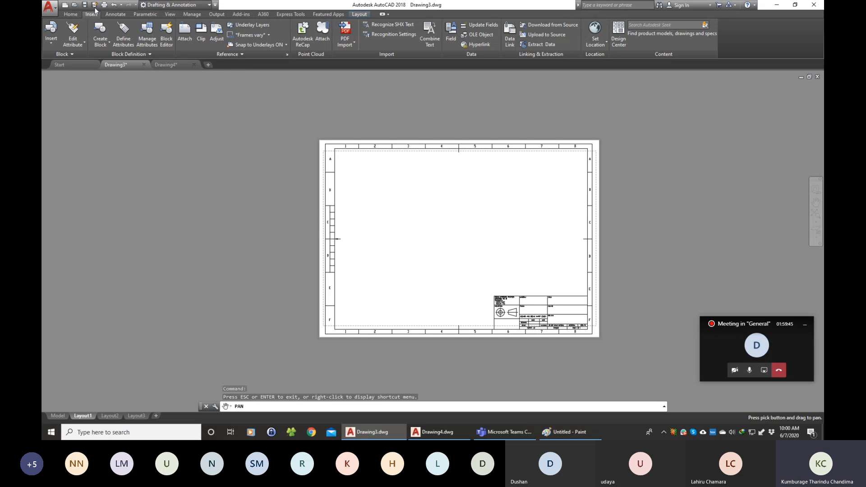
left_click(360, 15)
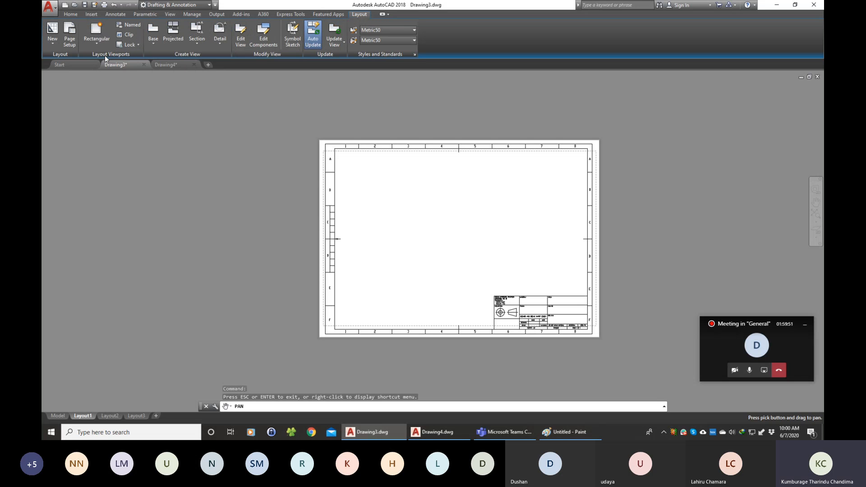
left_click(106, 29)
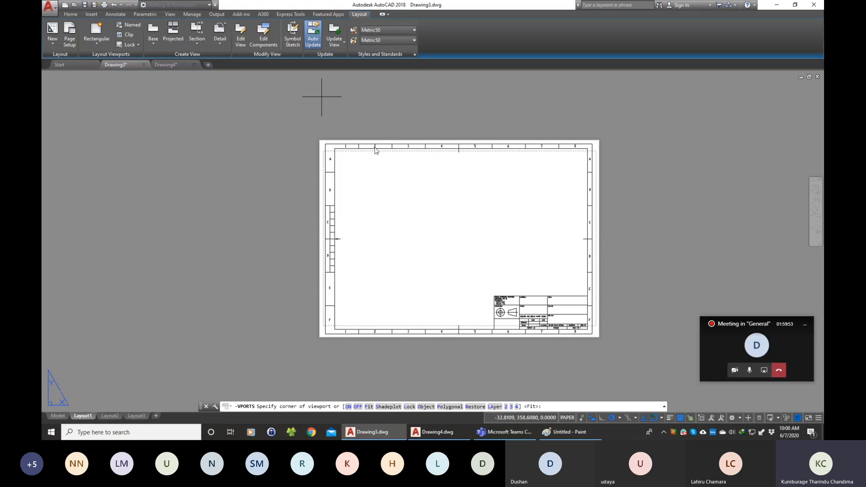
left_click(341, 155)
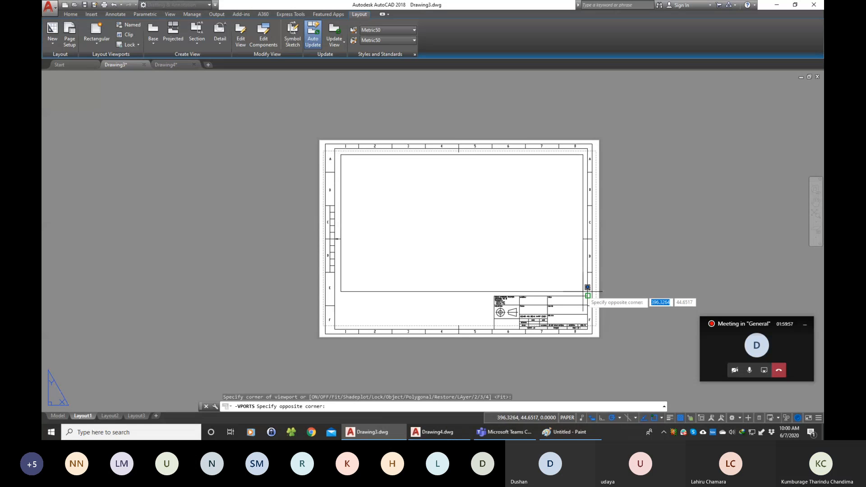
left_click(585, 282)
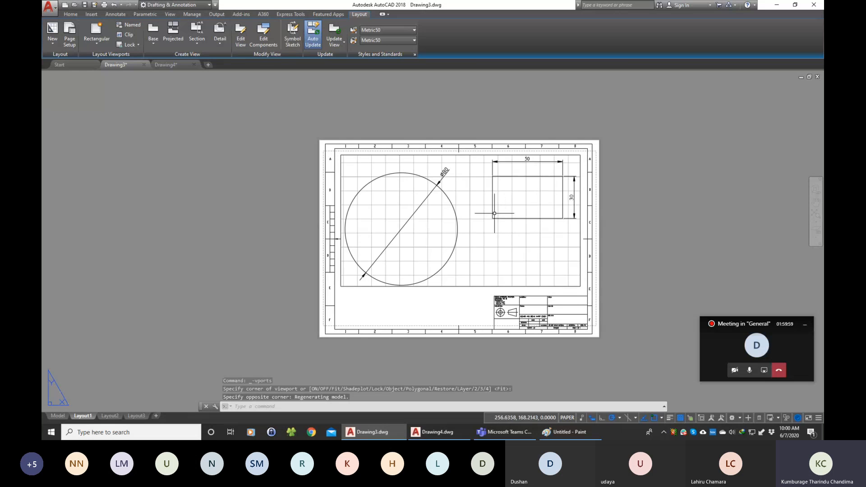
Select the new viewport and set its scale to 1:1.
scroll(608, 247, "up", 2)
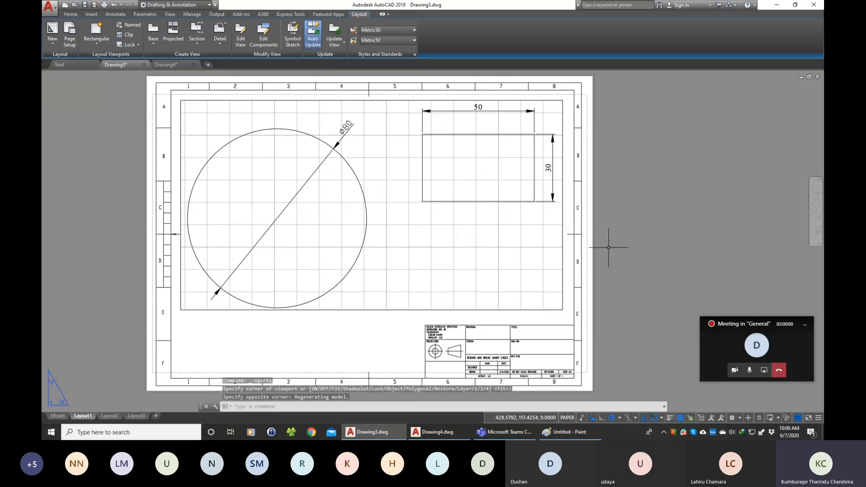
left_click(563, 100)
left_click(562, 101)
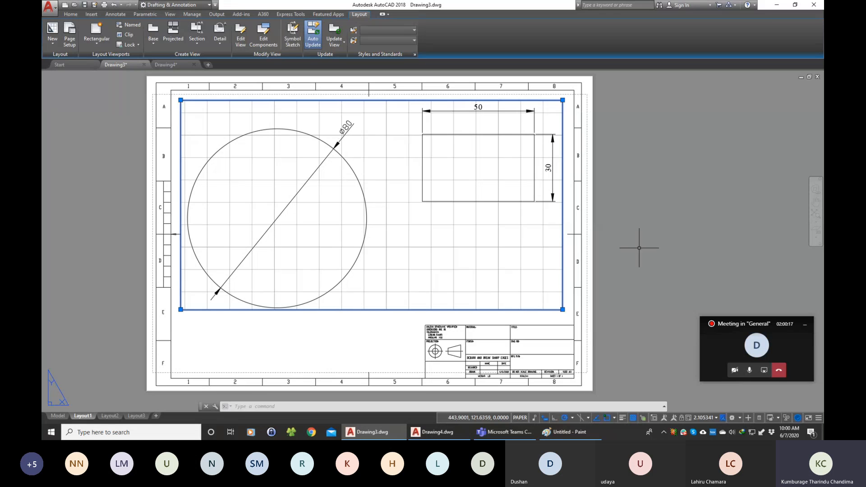
left_click(700, 422)
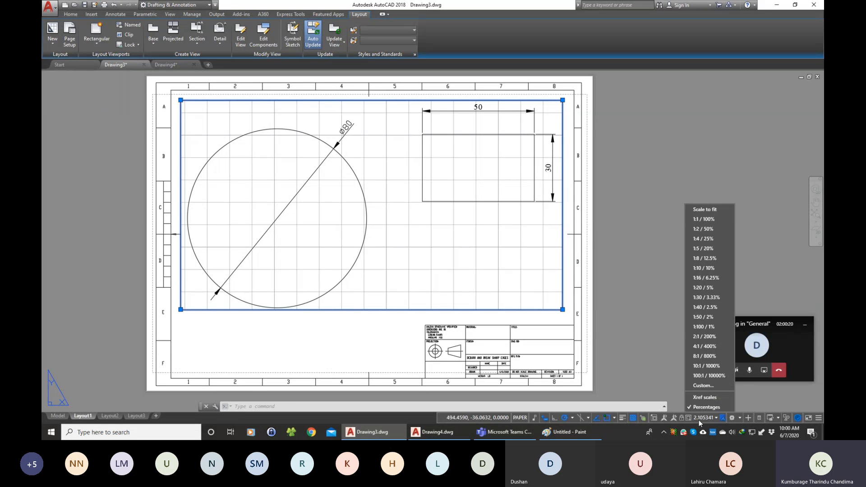
left_click(699, 221)
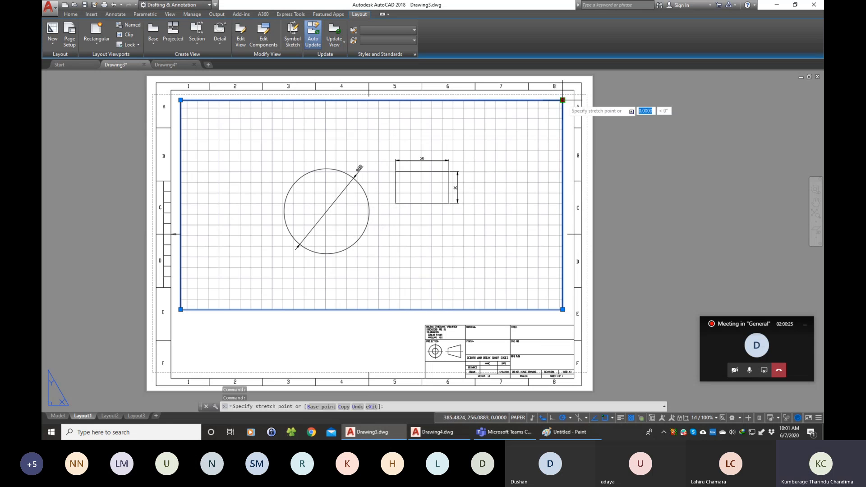
Shrink the viewport by its upper-right and lower-left corners so it closely frames the circle and rectangle.
left_click(563, 100)
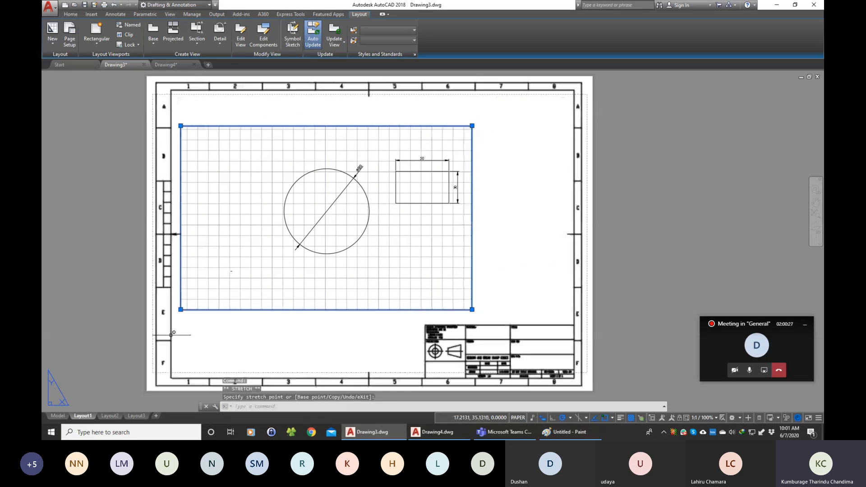
left_click(267, 279)
key("Escape")
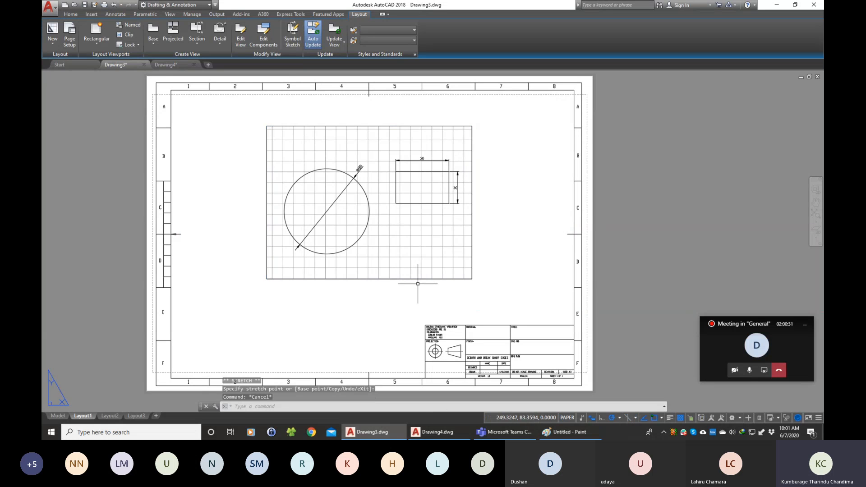
Activate model space inside the viewport, zoom in on the circle, and return to paper space.
left_click(478, 135)
left_click(464, 145)
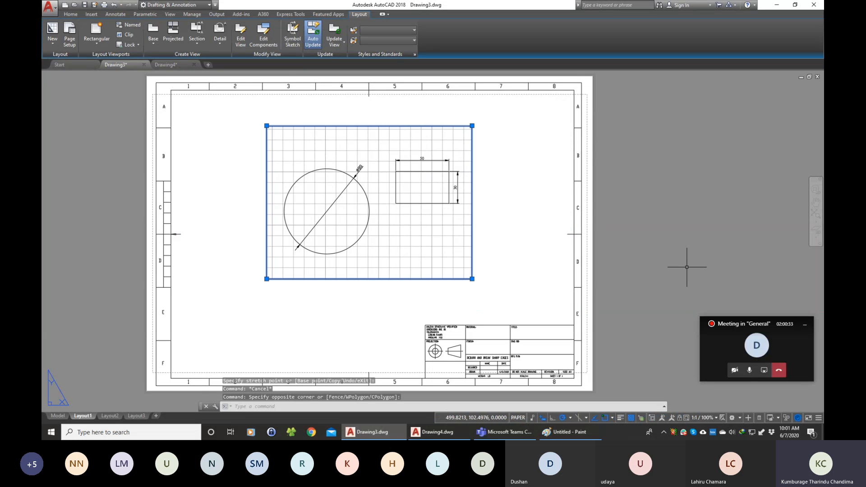
double_click(358, 150)
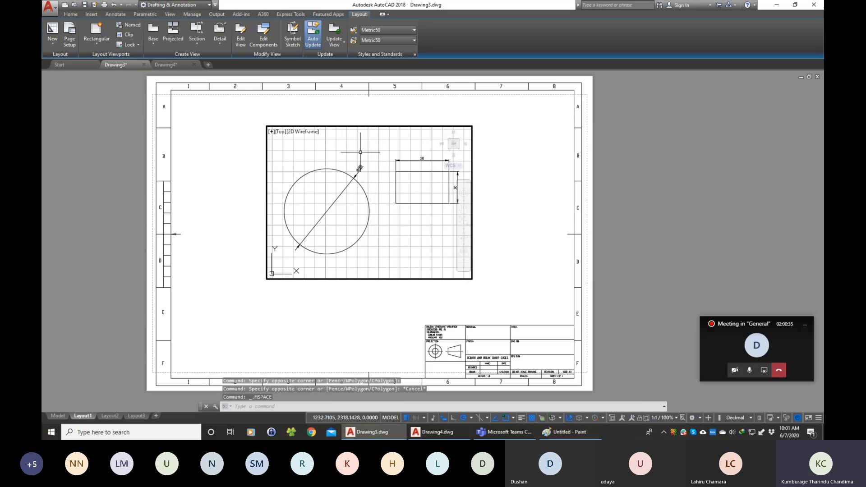
scroll(324, 190, "up", 3)
scroll(324, 190, "down", 3)
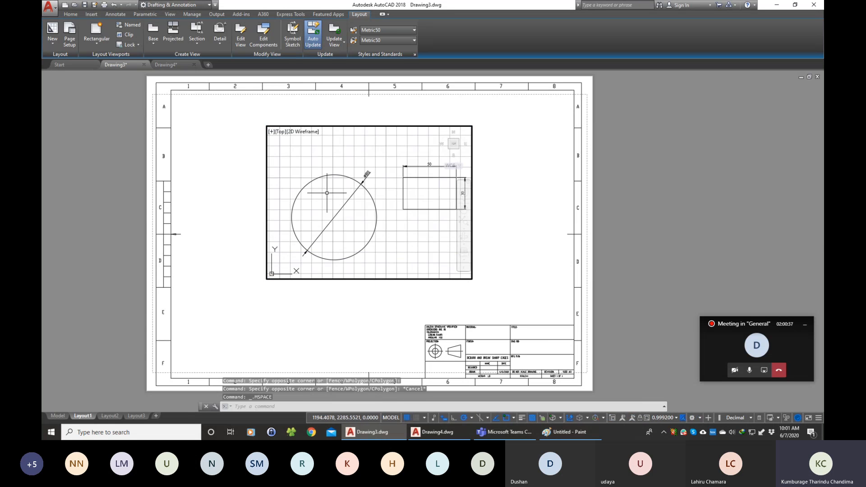
scroll(324, 190, "up", 1)
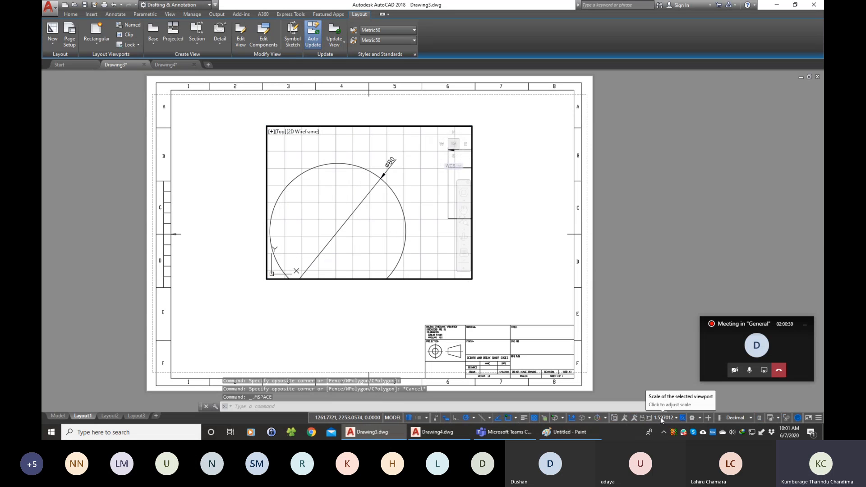
key("Escape")
key("Escape")
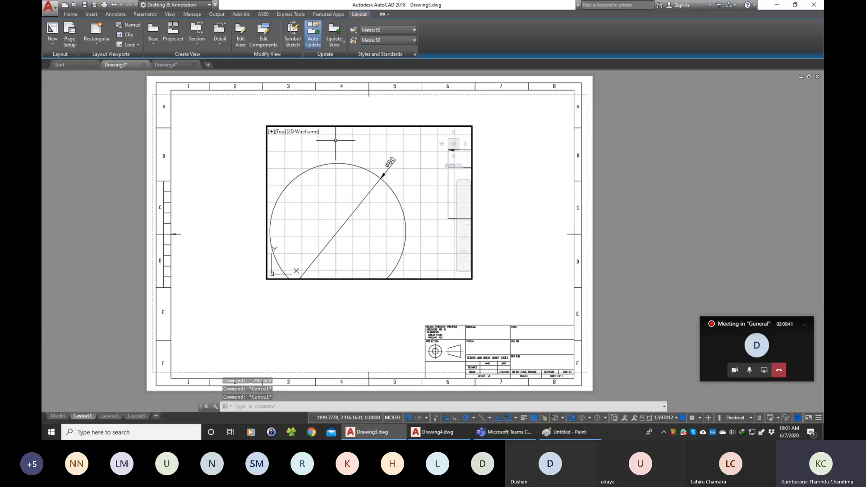
double_click(325, 118)
Set the viewport's scale back to 1:1 and stretch its lower-right corner outward to frame the dimensioned rectangle.
left_click(291, 126)
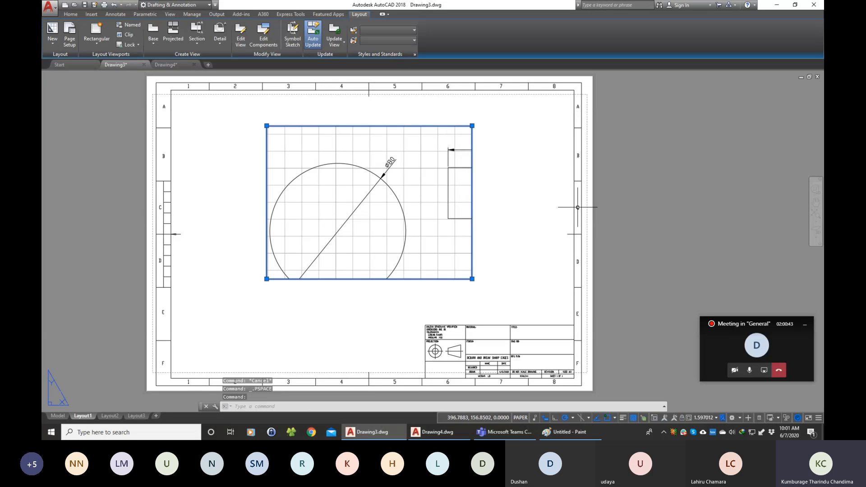
left_click(700, 419)
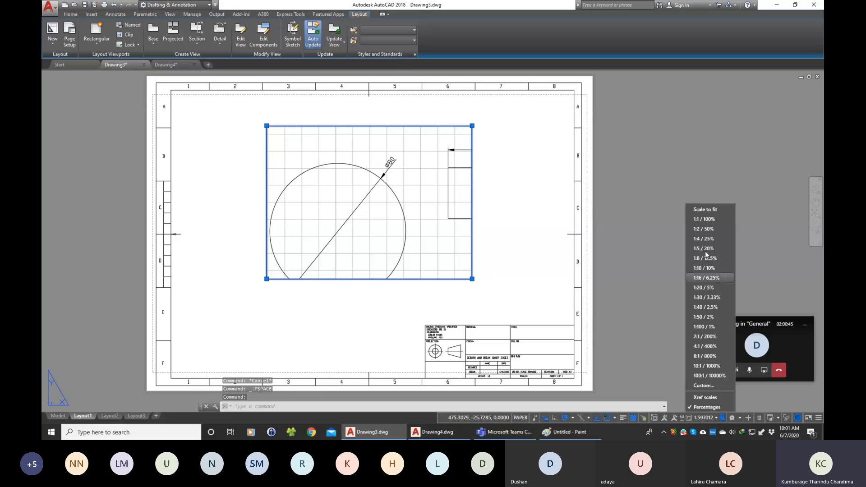
left_click(713, 221)
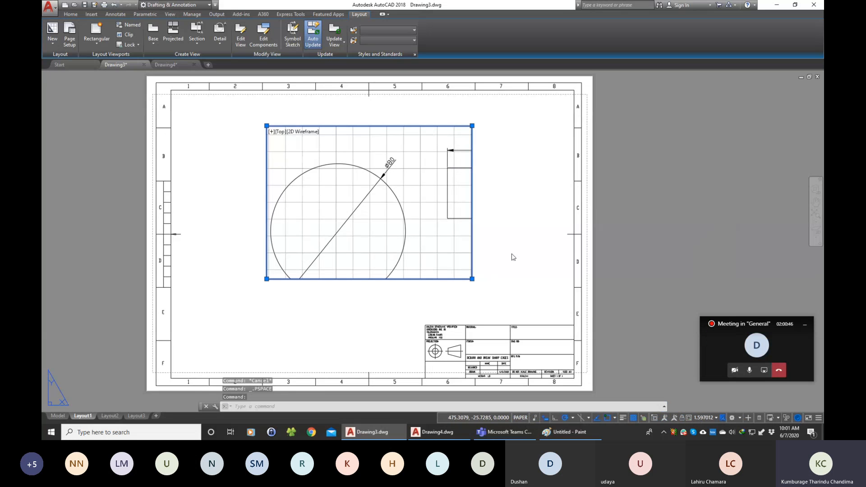
left_click(472, 278)
left_click(492, 279)
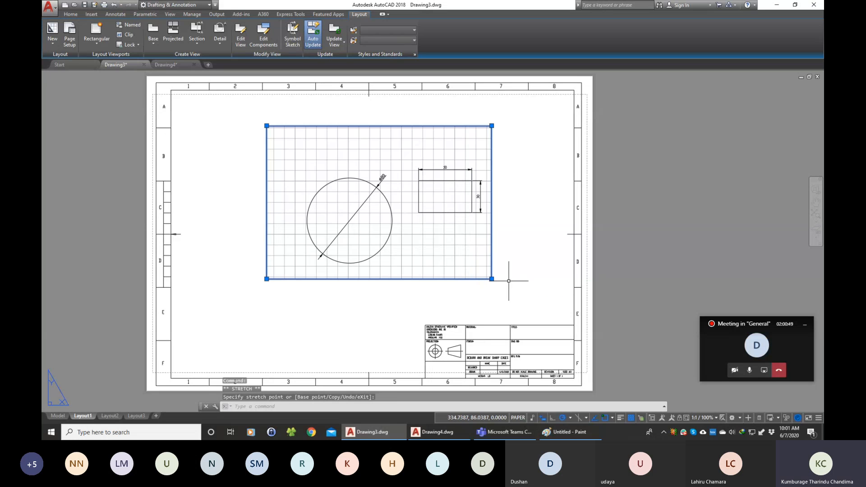
Preview the Layout1 plot, then close the plot setup without plotting.
key("Escape")
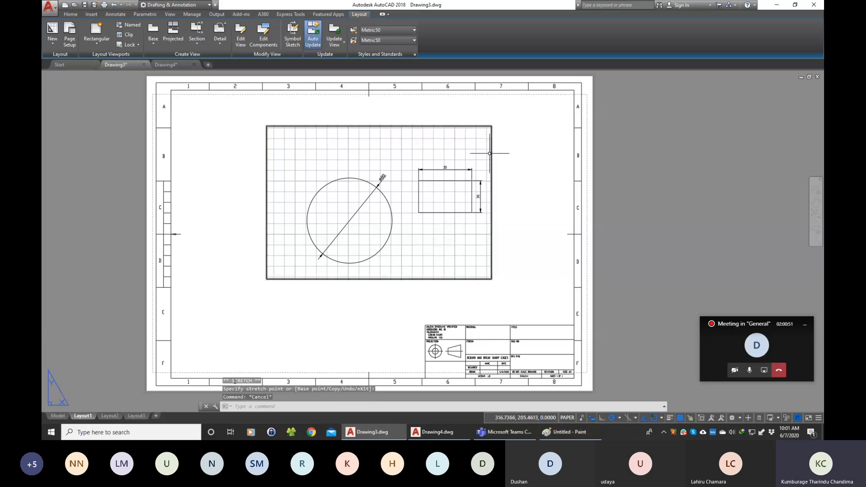
left_click(71, 14)
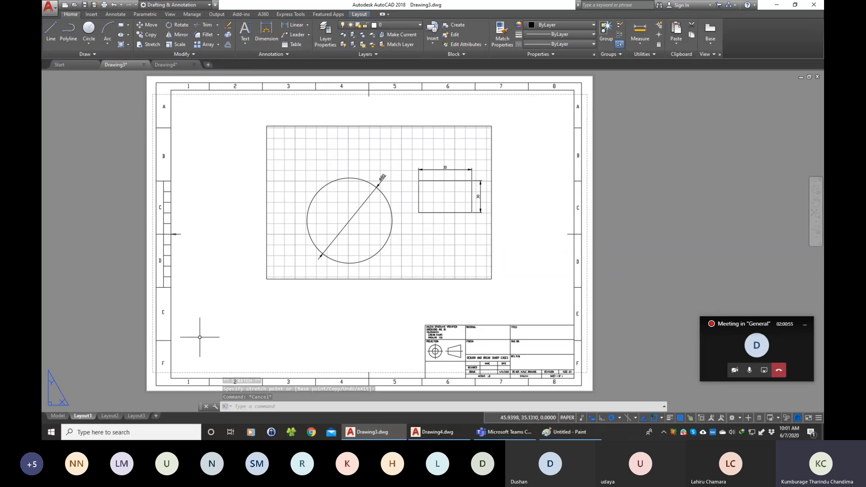
right_click(83, 416)
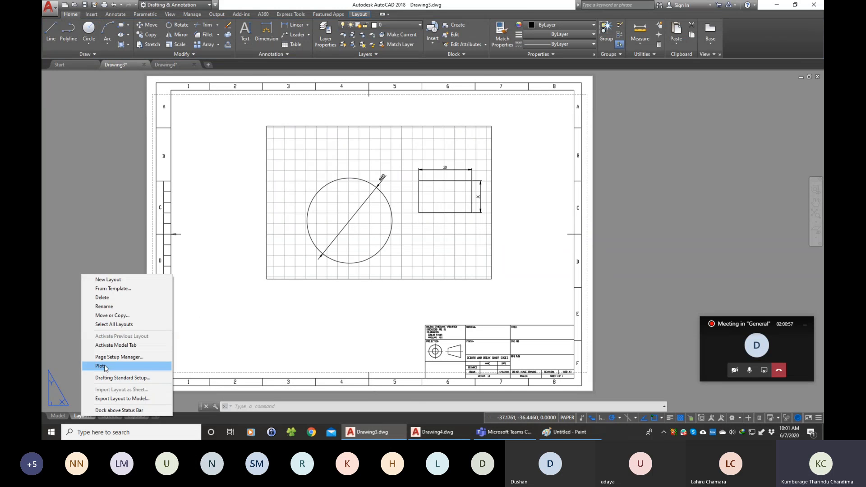
left_click(105, 366)
left_click(355, 236)
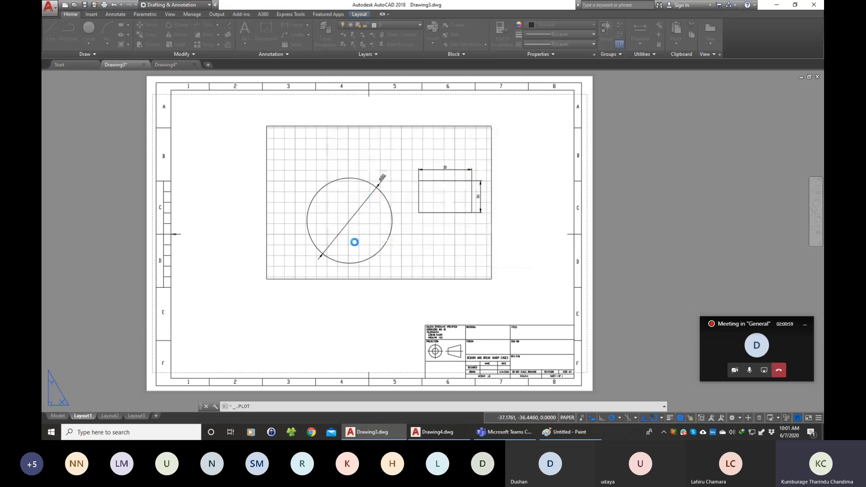
left_click(299, 317)
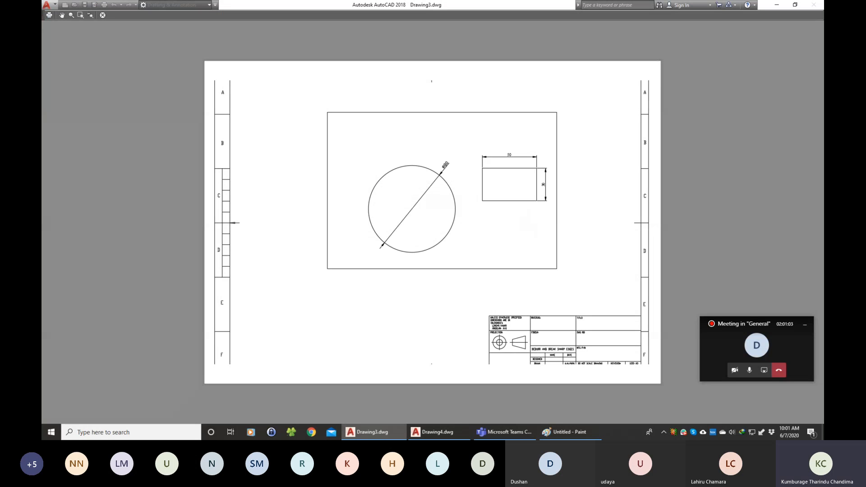
key("Escape")
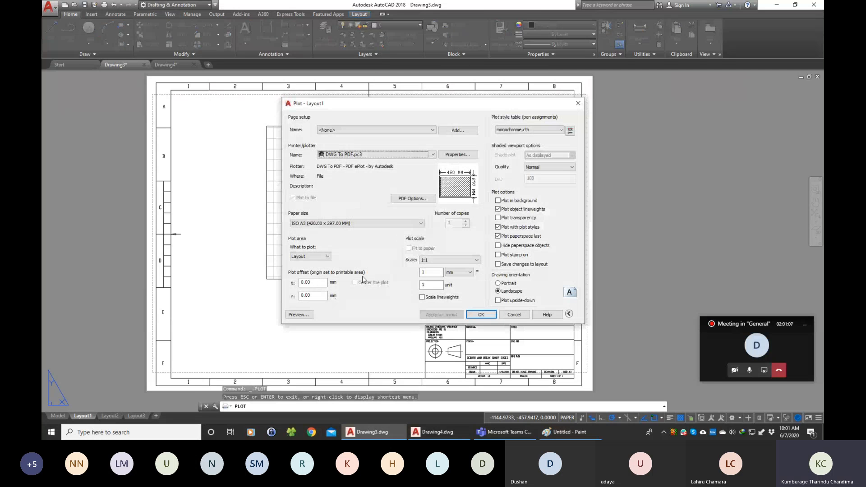
left_click_drag(377, 106, 367, 107)
key("Escape")
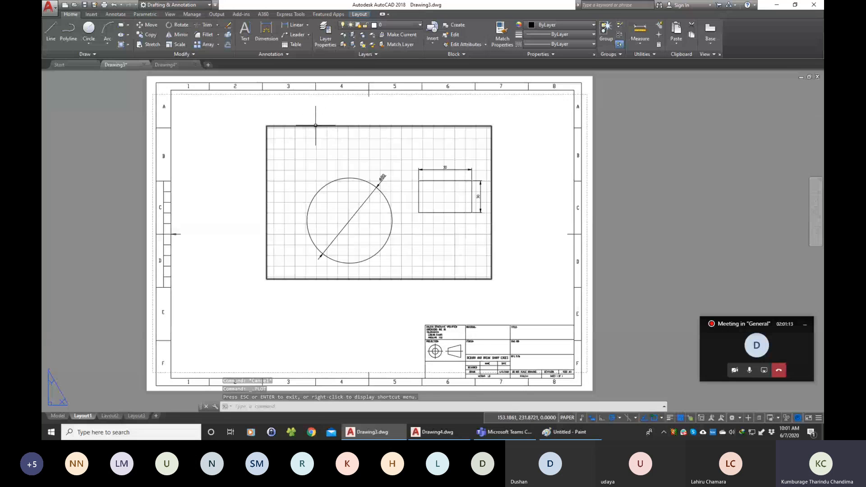
Turn off the Viewport layer and move the viewport frame onto it.
left_click(326, 40)
left_click(369, 173)
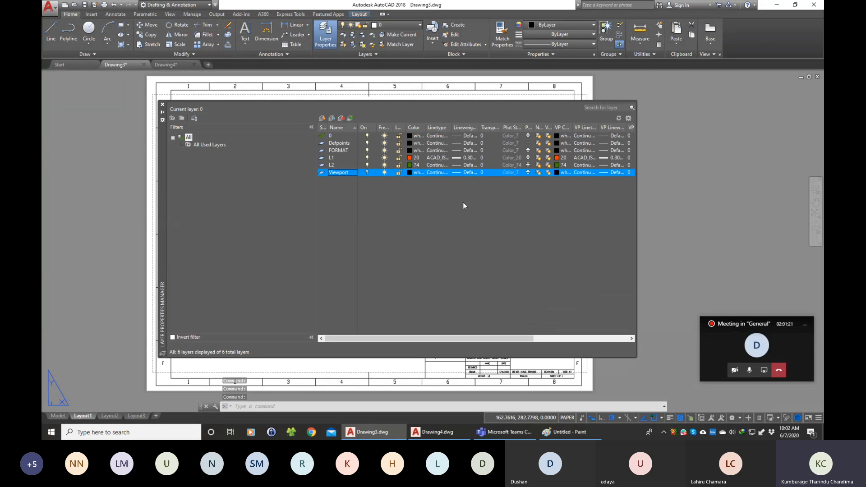
left_click(163, 106)
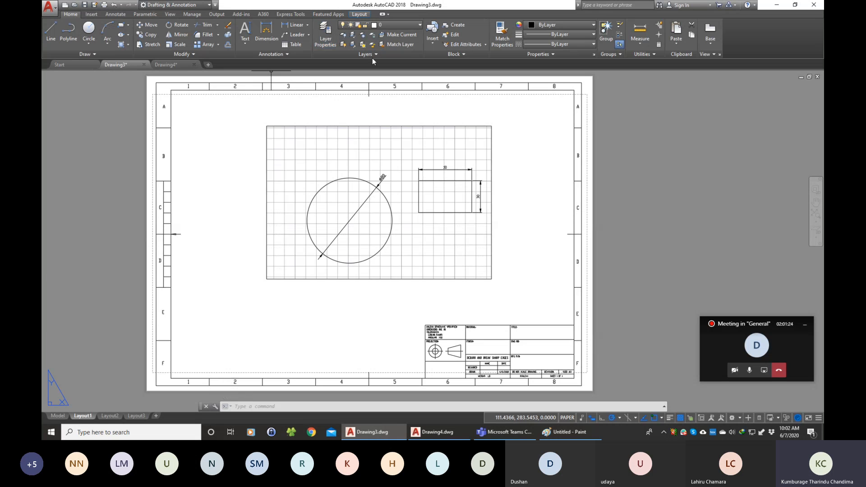
left_click(272, 126)
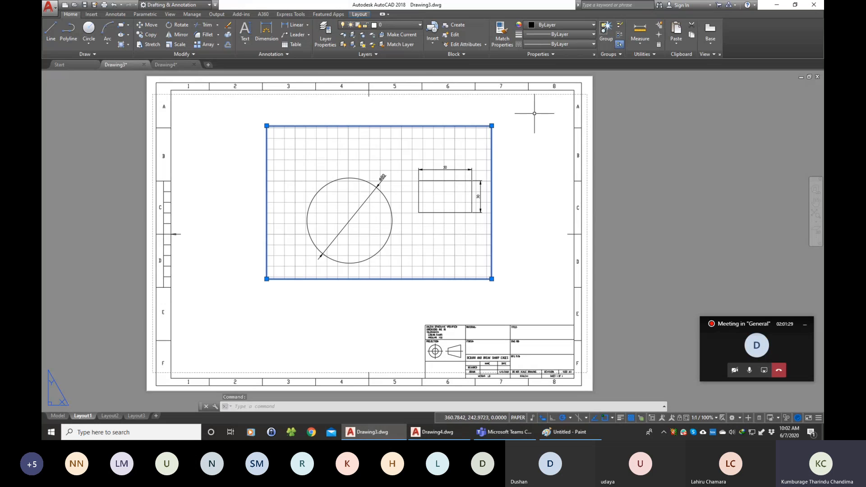
left_click(415, 27)
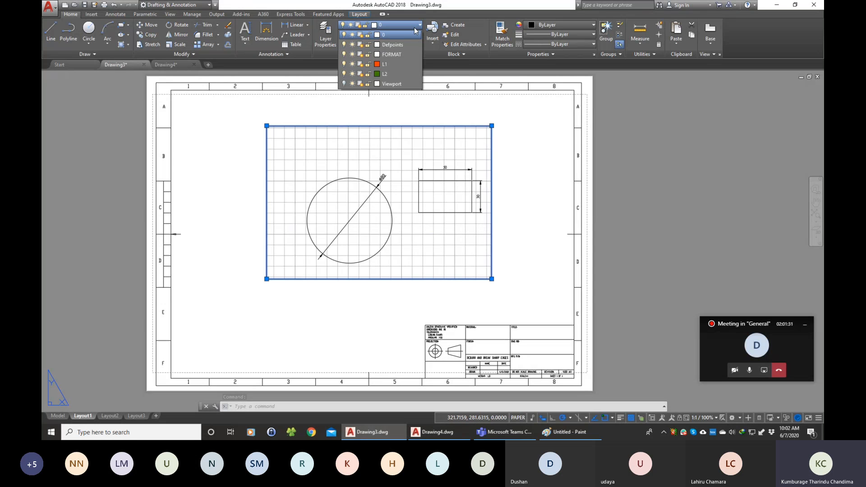
left_click(386, 84)
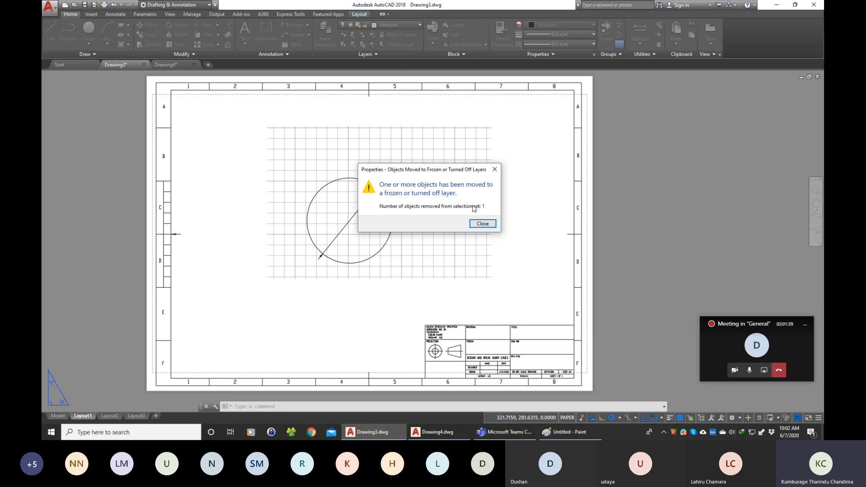
left_click(483, 224)
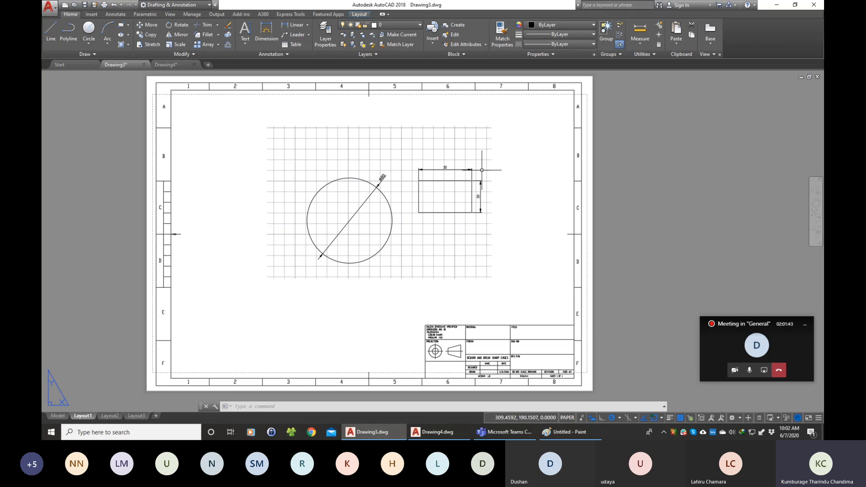
Turn the Viewport layer back on and lock the display of the viewport around the circle and rectangle.
left_click(279, 125)
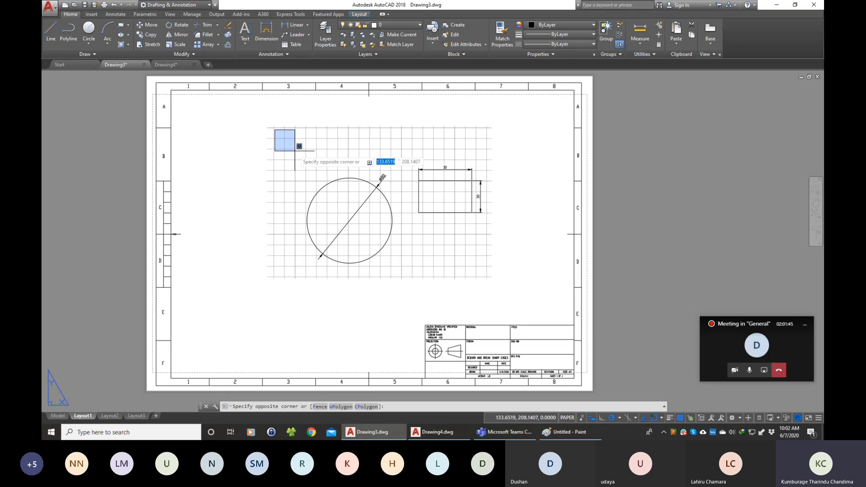
left_click(272, 128)
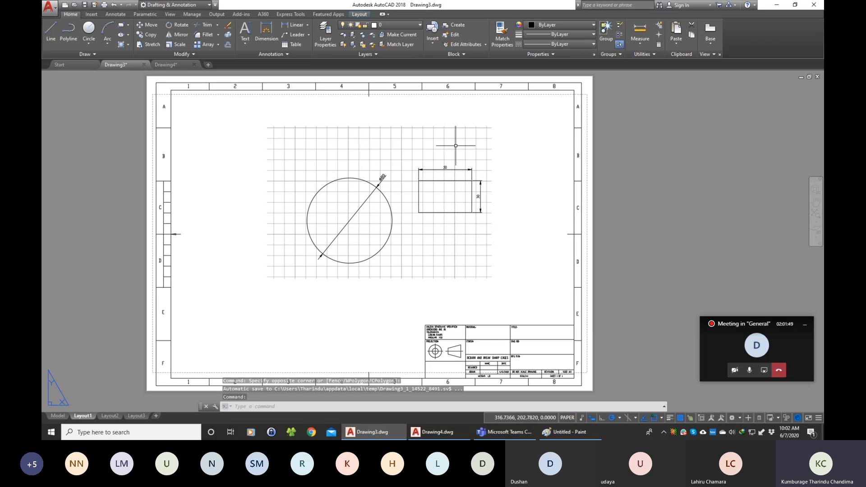
left_click(391, 28)
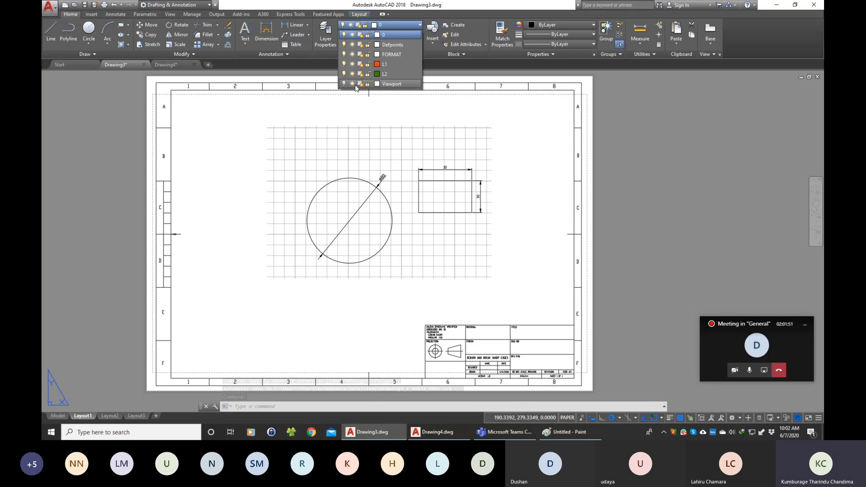
left_click(344, 83)
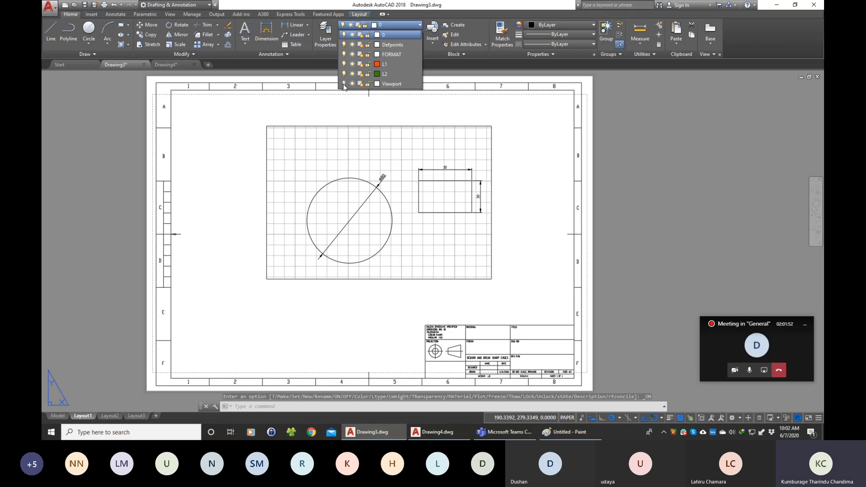
left_click(269, 126)
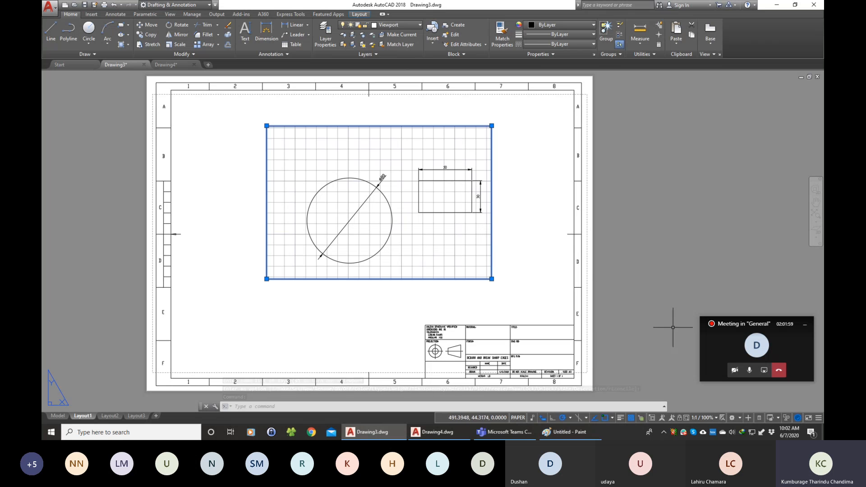
left_click(680, 419)
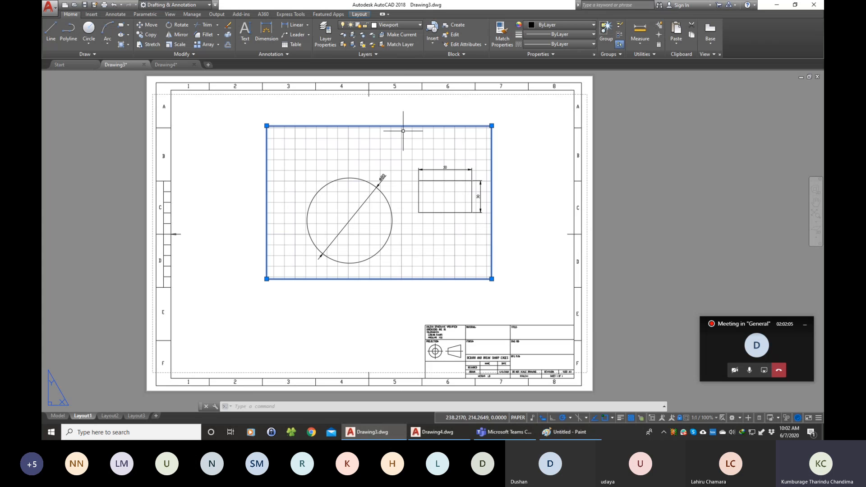
Turn off the Viewport layer, and test the viewport lock by zooming inside it before returning to paper space.
left_click(390, 27)
left_click(344, 83)
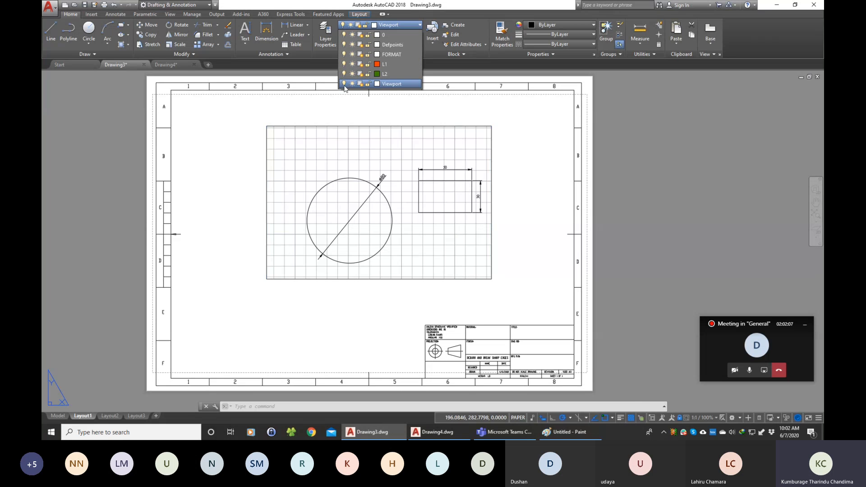
double_click(344, 144)
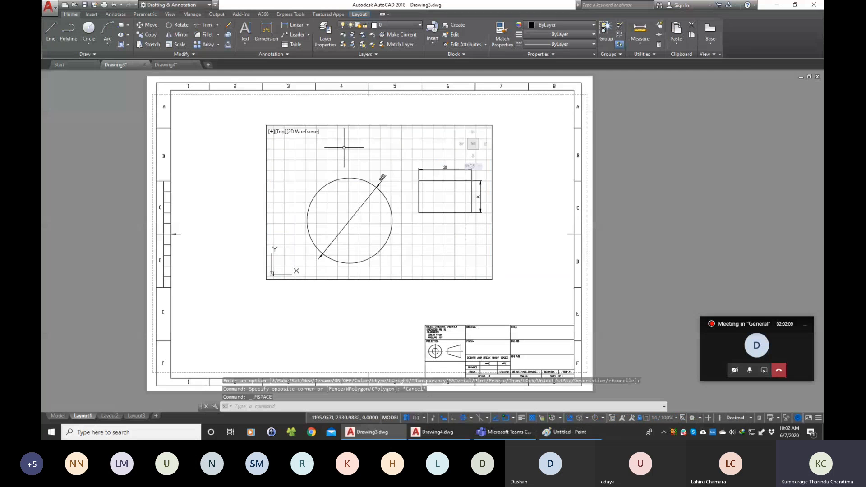
scroll(334, 144, "up", 4)
scroll(326, 146, "down", 4)
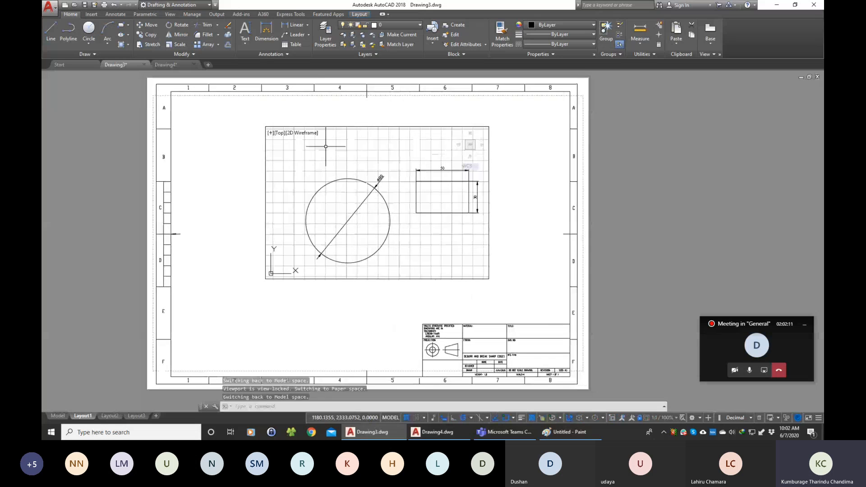
key("Escape")
double_click(252, 144)
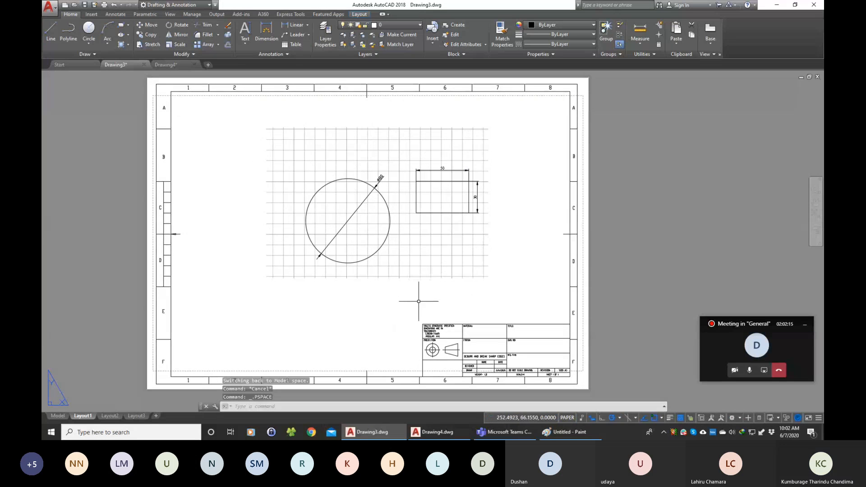
Preview the Layout1 plot with the viewport frame hidden, and return to the plot settings.
right_click(85, 417)
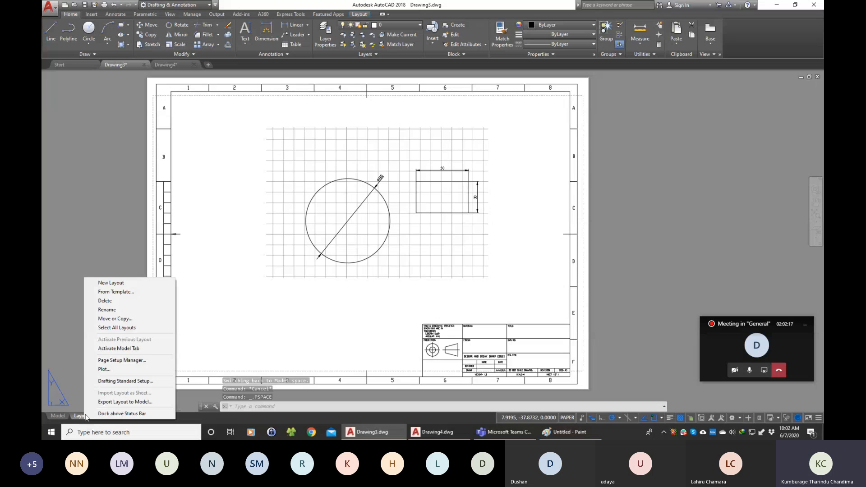
left_click(108, 367)
left_click(366, 235)
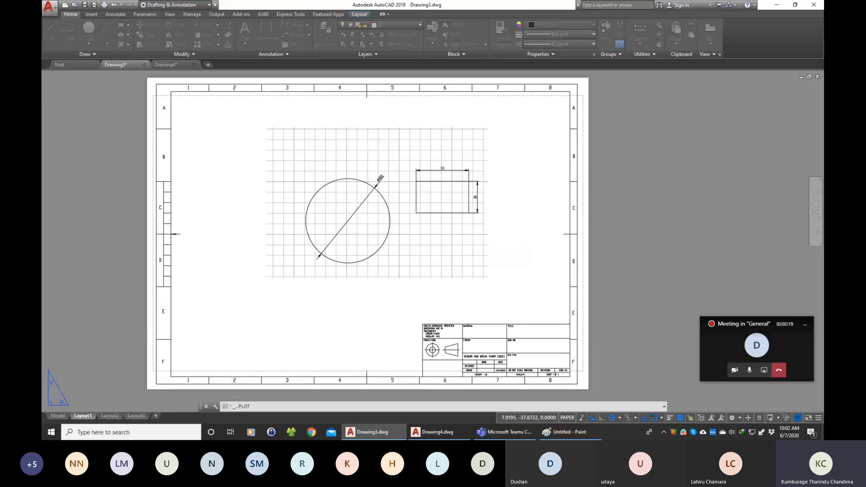
left_click(298, 315)
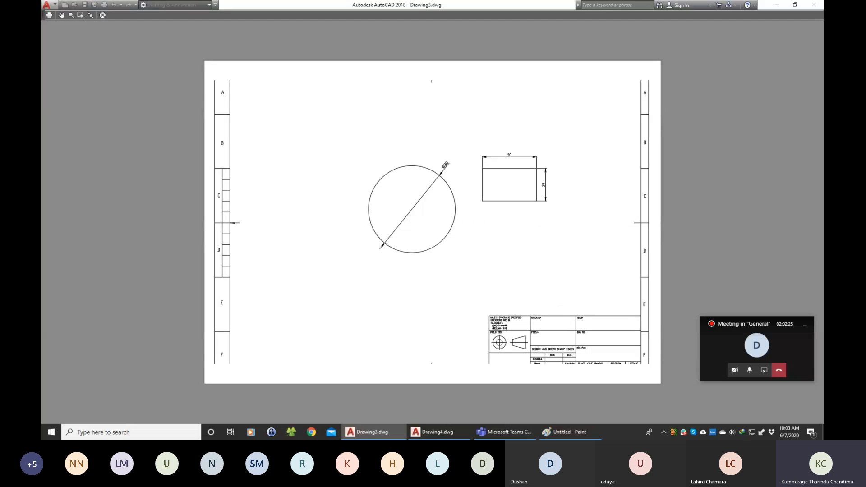
key("Escape")
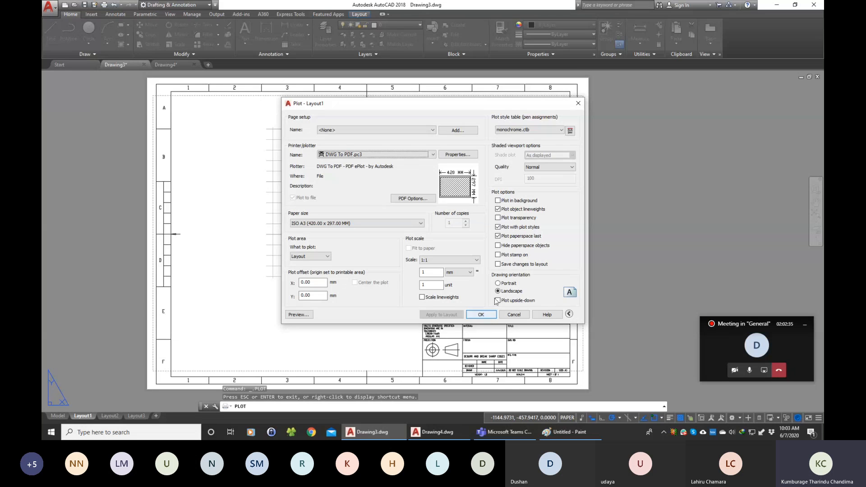
left_click_drag(357, 105, 331, 108)
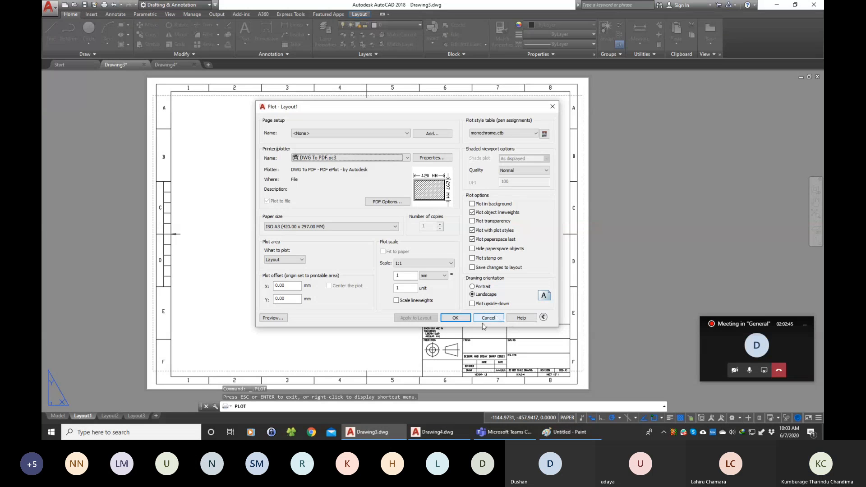
left_click(455, 318)
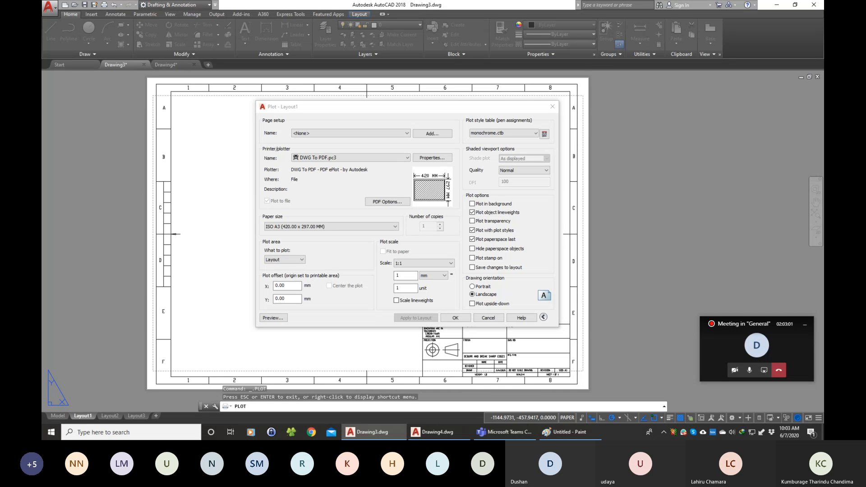
left_click(416, 108)
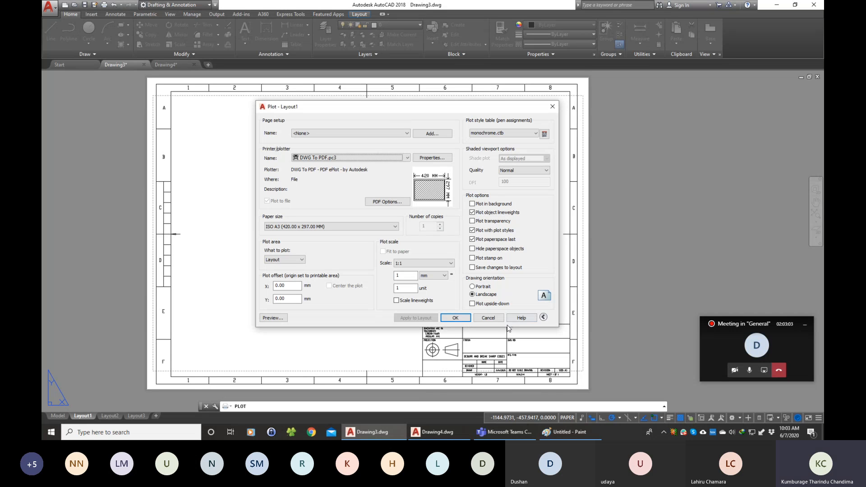
left_click(488, 318)
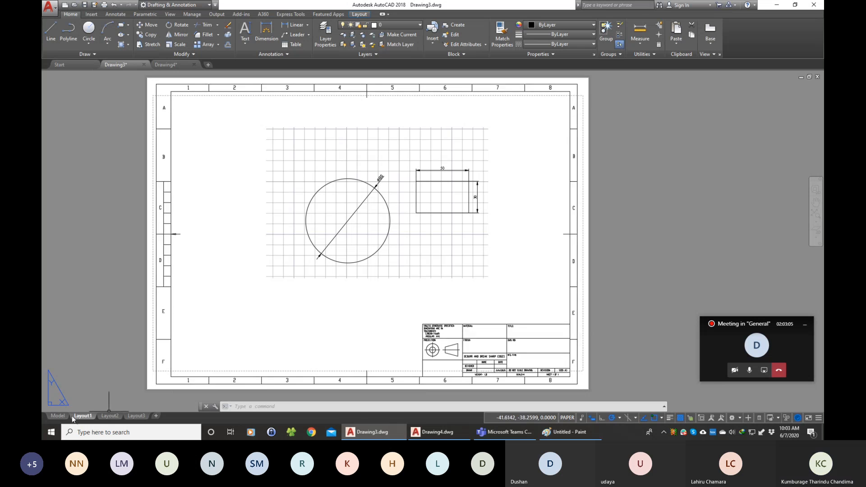
Switch to model space and examine the dimensioned circle and rectangle.
left_click(58, 416)
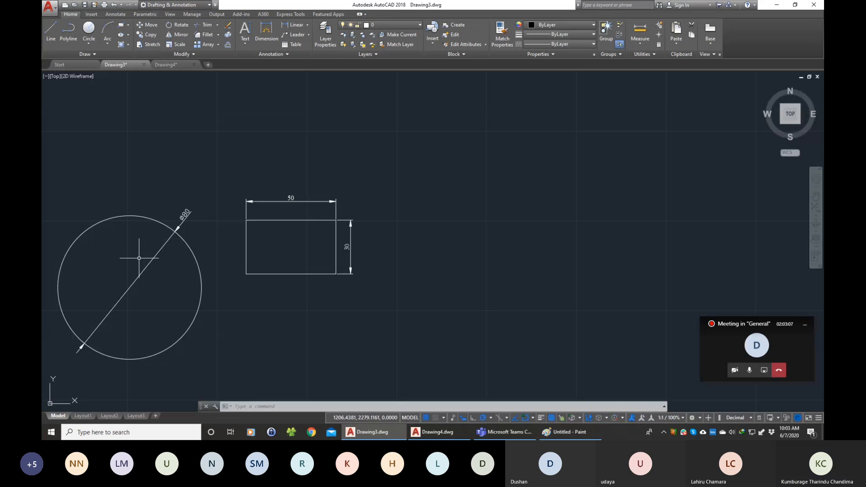
scroll(135, 258, "down", 2)
scroll(91, 286, "up", 4)
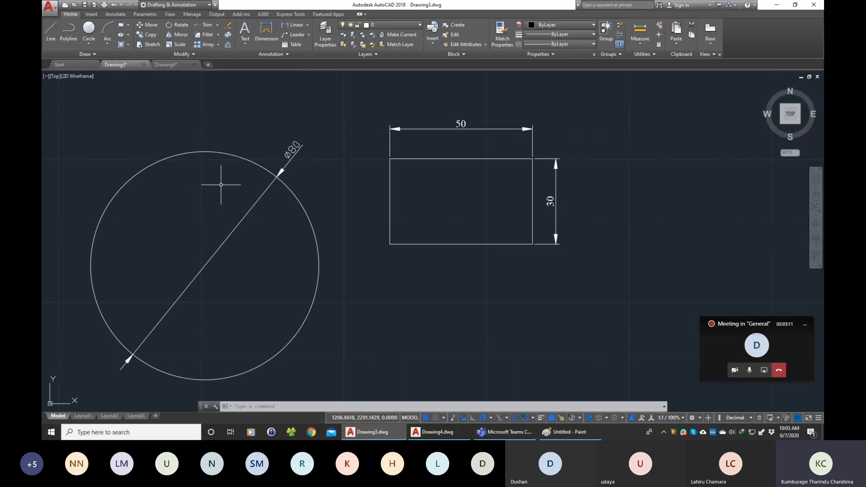
scroll(207, 190, "up", 3)
scroll(190, 198, "down", 3)
scroll(183, 203, "up", 1)
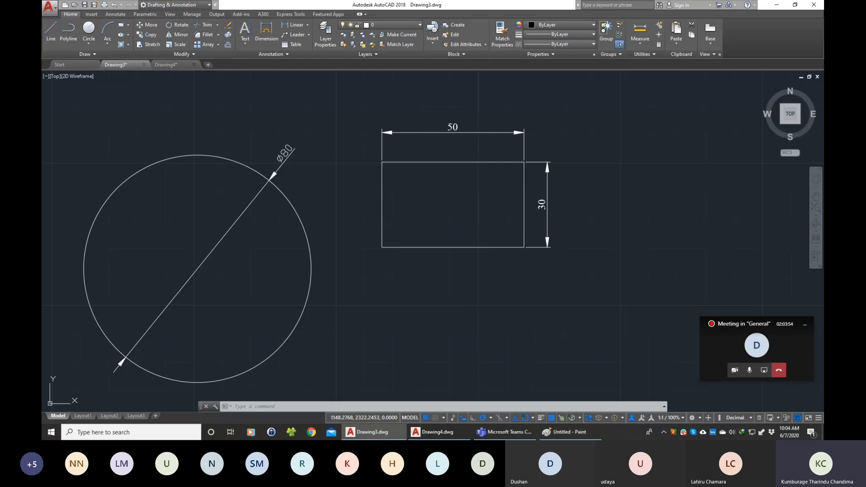
mouse_move(42, 33)
left_mouse_down()
mouse_move(272, 34)
mouse_move(484, 55)
mouse_move(42, 93)
left_mouse_up()
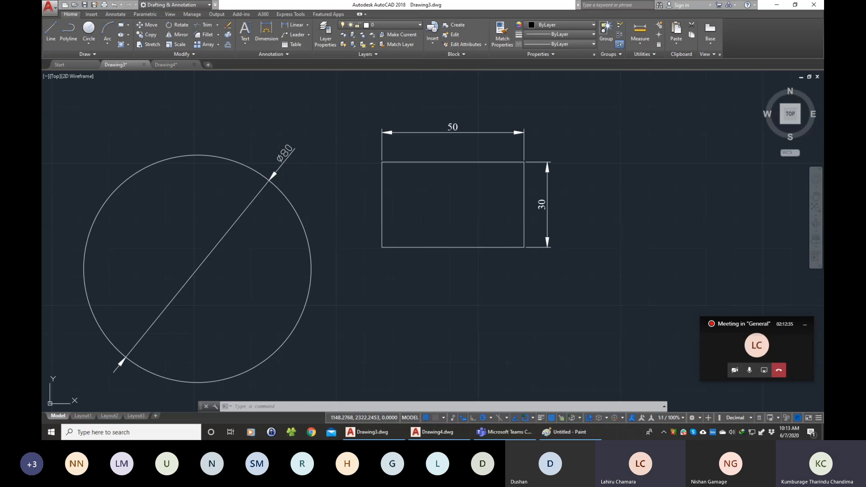
key("XF86AudioRaiseVolume")
key("XF86AudioRaiseVolume")
key("XF86AudioRaiseVolume")
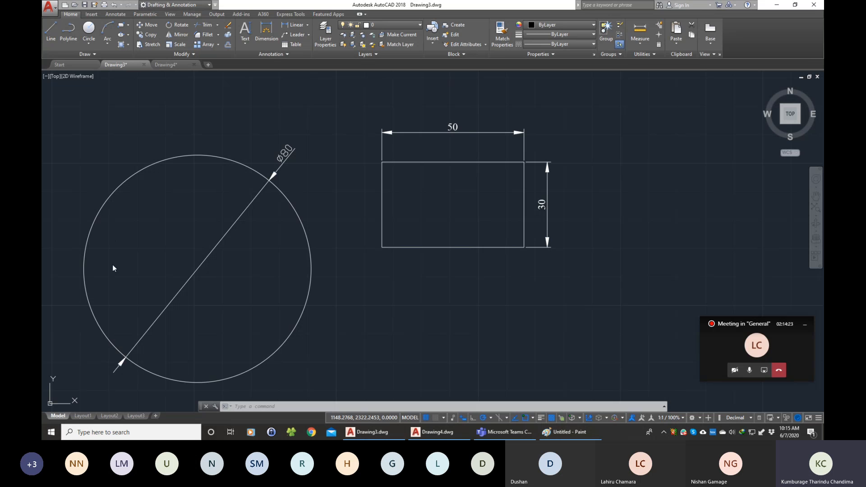
left_click(88, 143)
left_click(143, 162)
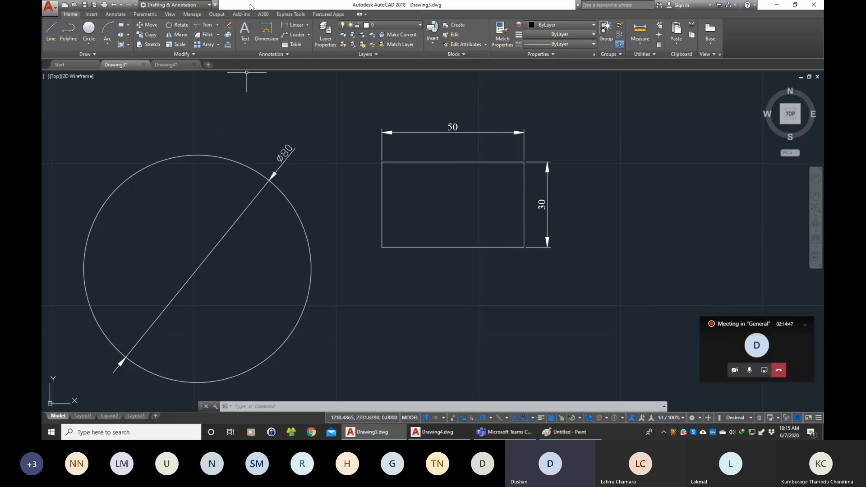
View the drawing in Layout3, and examine the viewport on the Layout1 sheet up close.
mouse_move(136, 417)
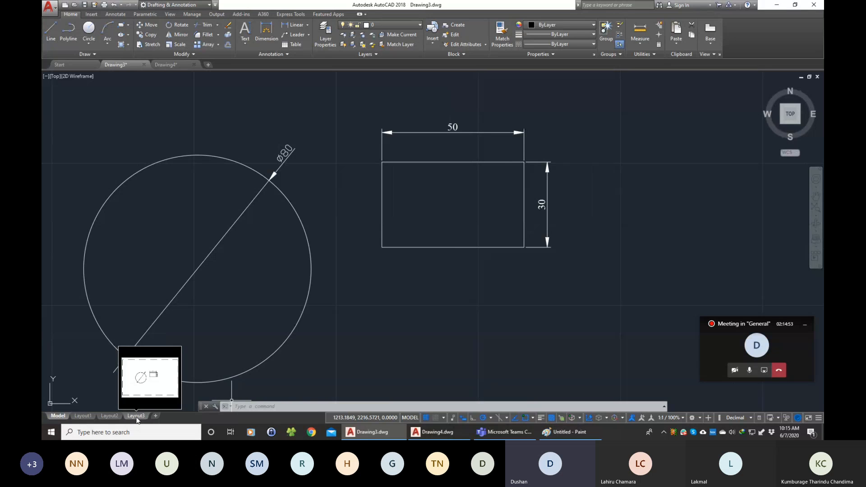
left_click(137, 417)
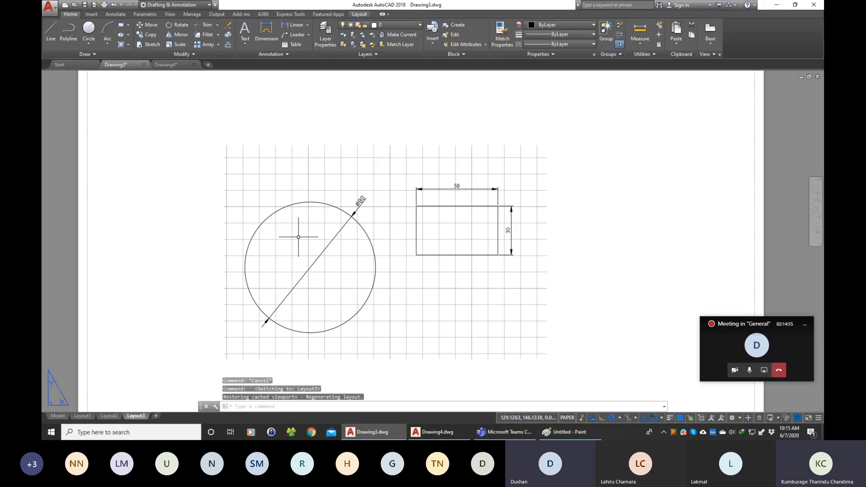
left_click(82, 416)
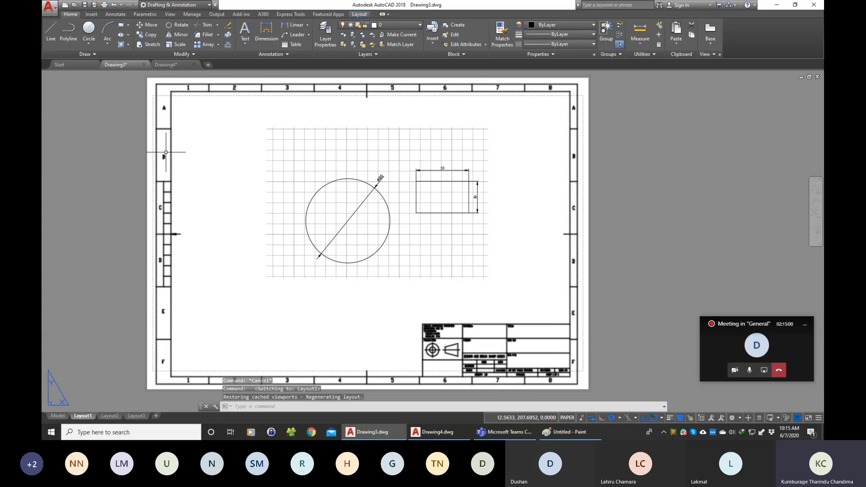
scroll(181, 118, "up", 2)
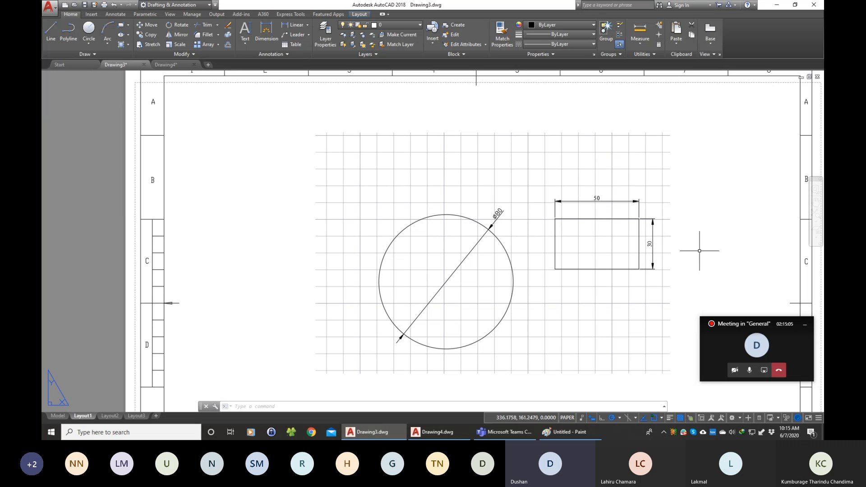
left_click(814, 205)
left_click_drag(711, 219, 684, 213)
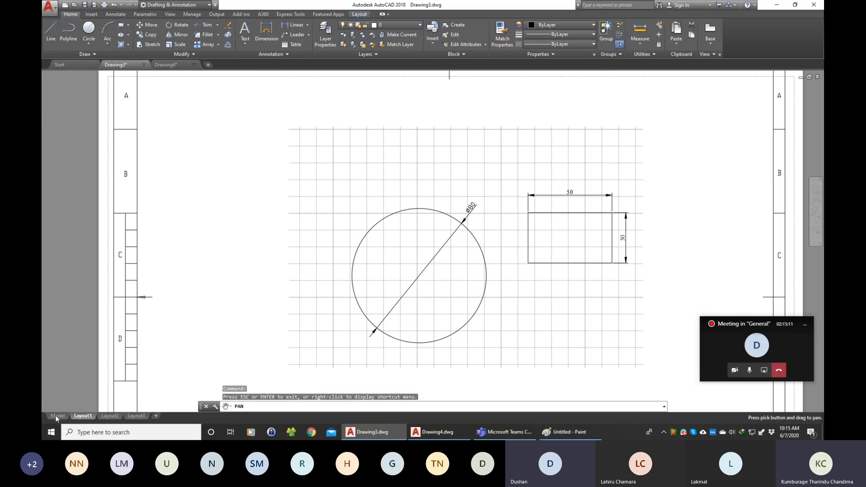
key("Escape")
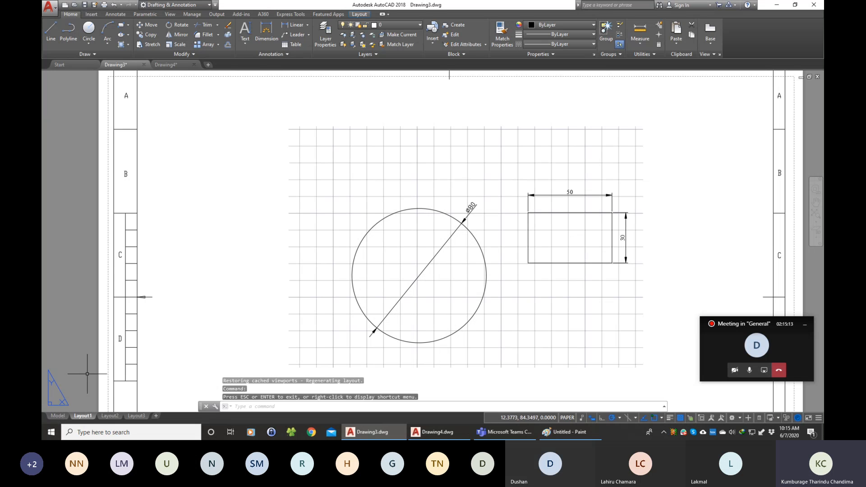
Draw a circle of about 7.8 mm radius in model space near the rectangle's lower-left corner, and check it in Layout1.
left_click(58, 416)
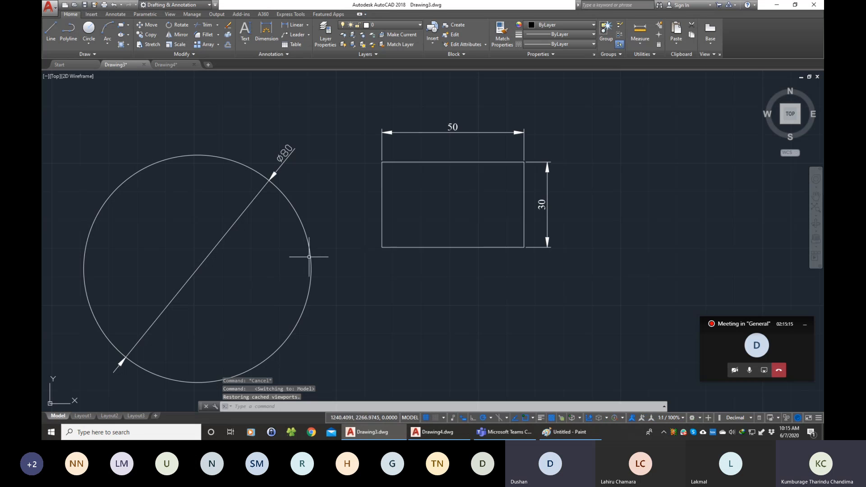
scroll(116, 315, "up", 2)
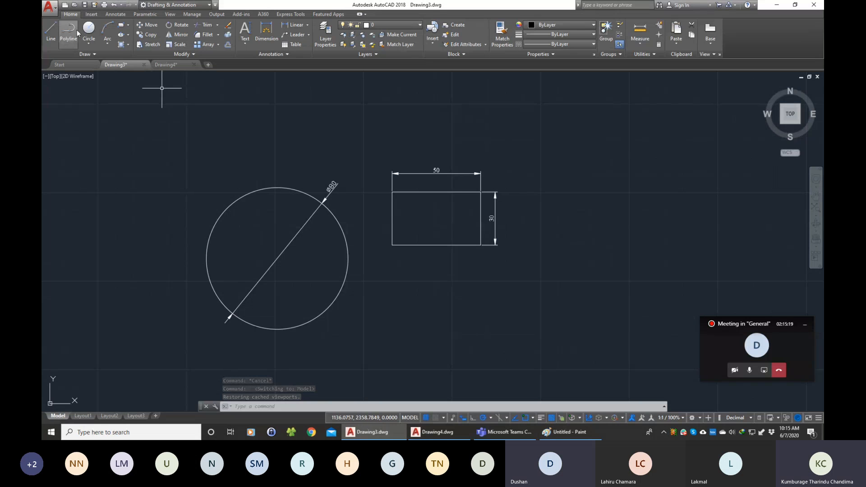
left_click(89, 29)
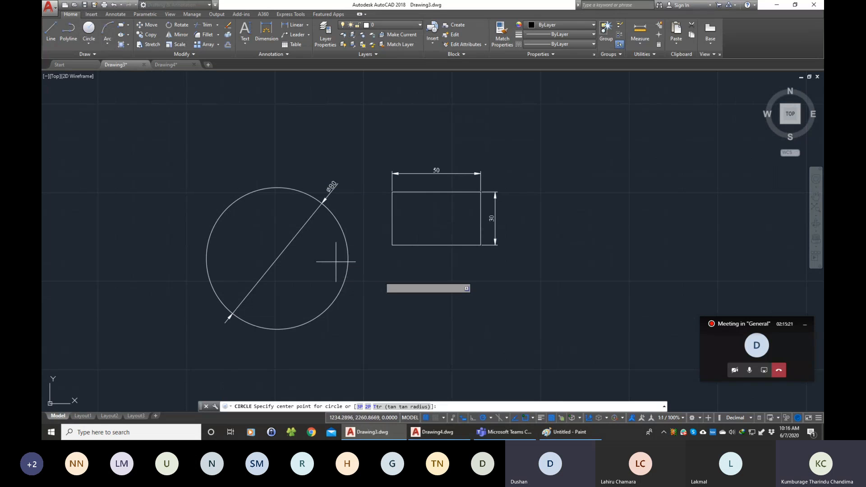
left_click(381, 261)
left_click(391, 253)
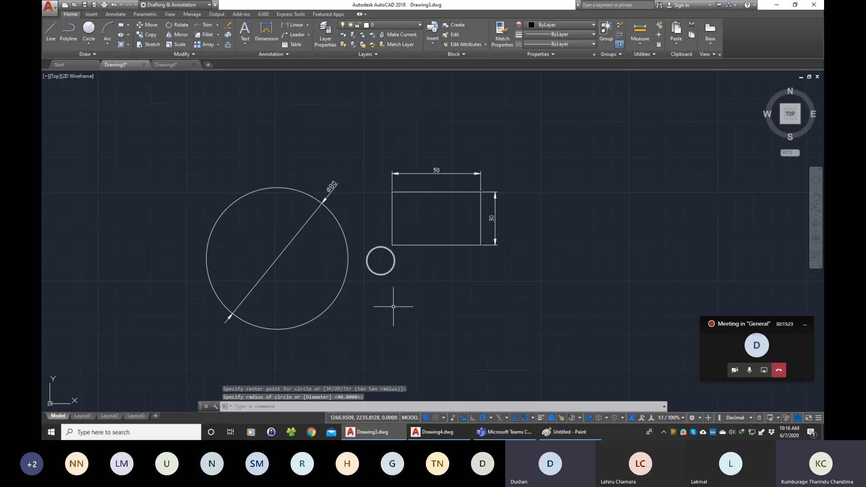
left_click(83, 416)
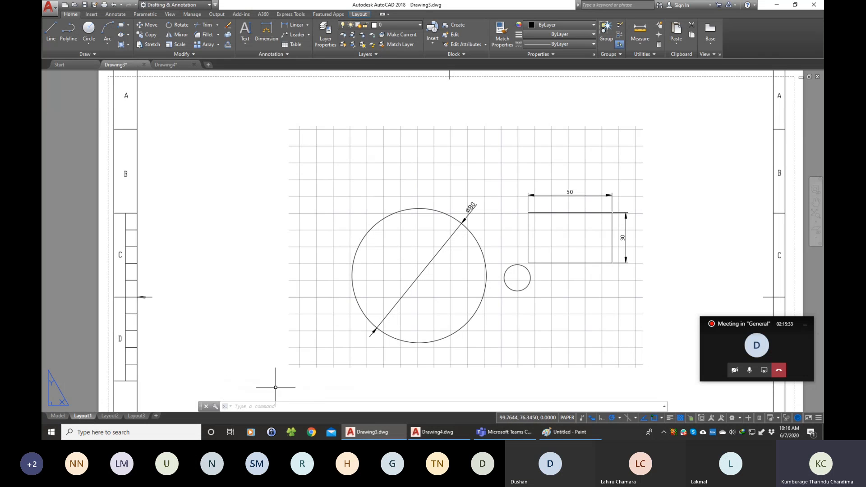
left_click(58, 415)
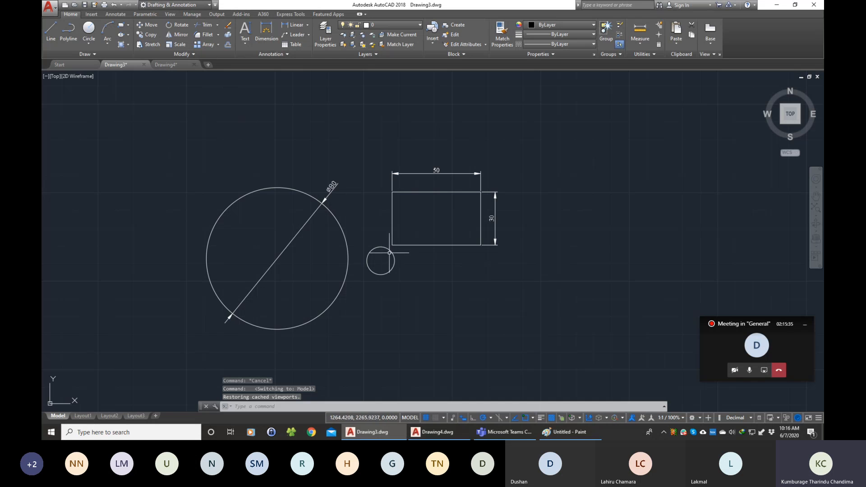
left_click(83, 415)
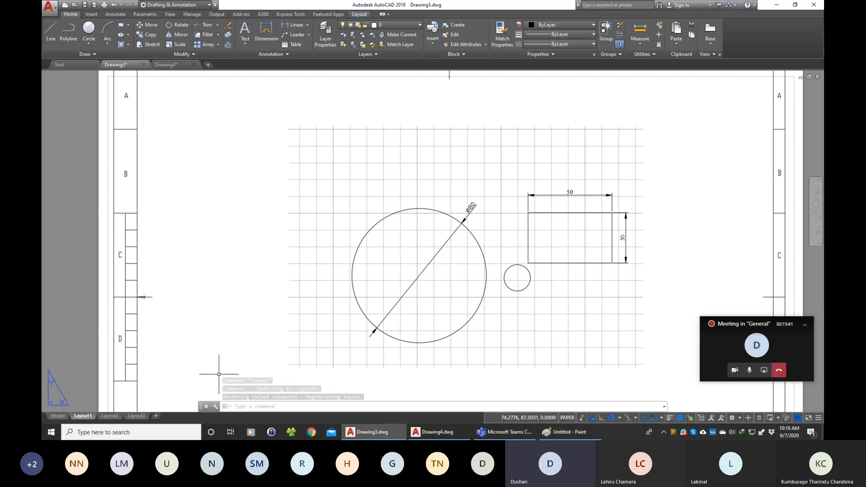
Draw a second circle of about 6.6 mm radius in model space near the rectangle's upper-left corner, and check it in Layout1.
left_click(58, 415)
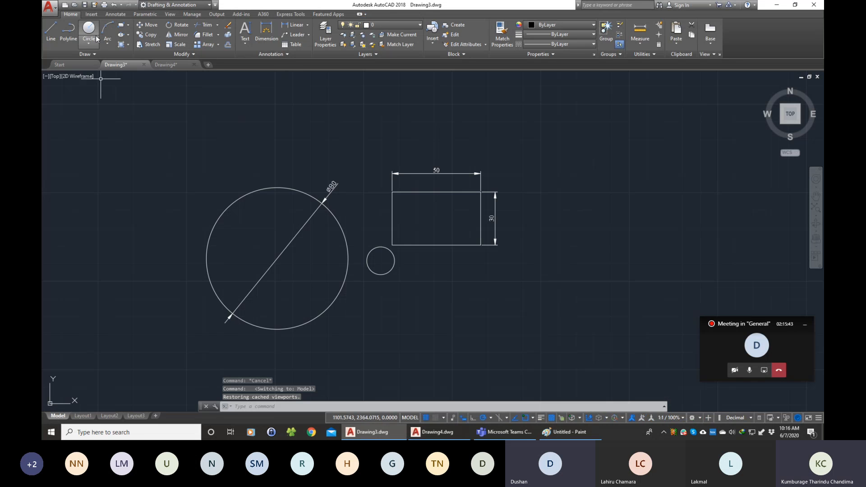
left_click(89, 31)
left_click(367, 194)
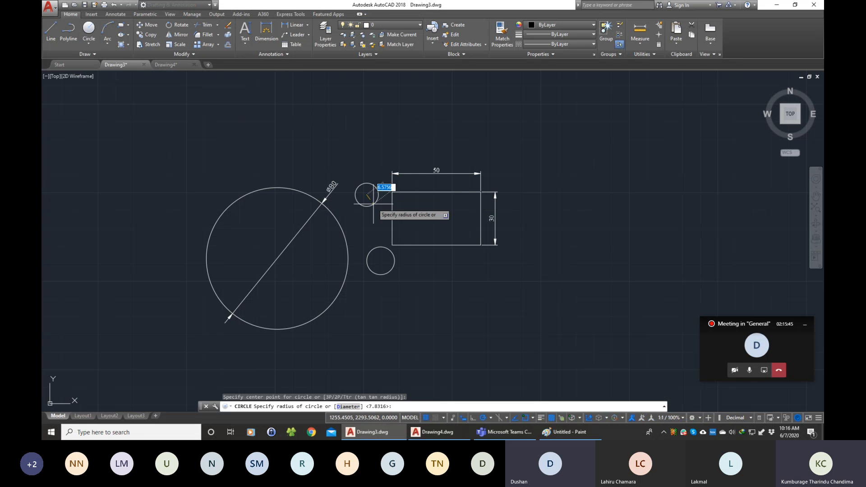
left_click(374, 205)
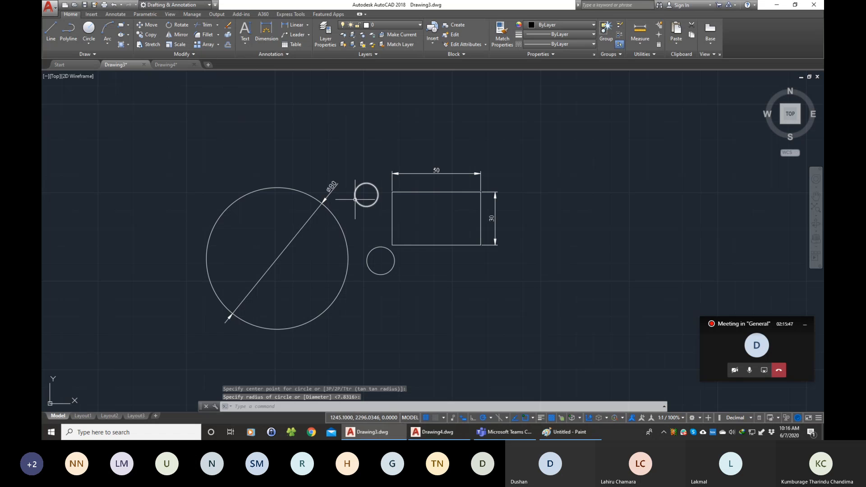
left_click(88, 416)
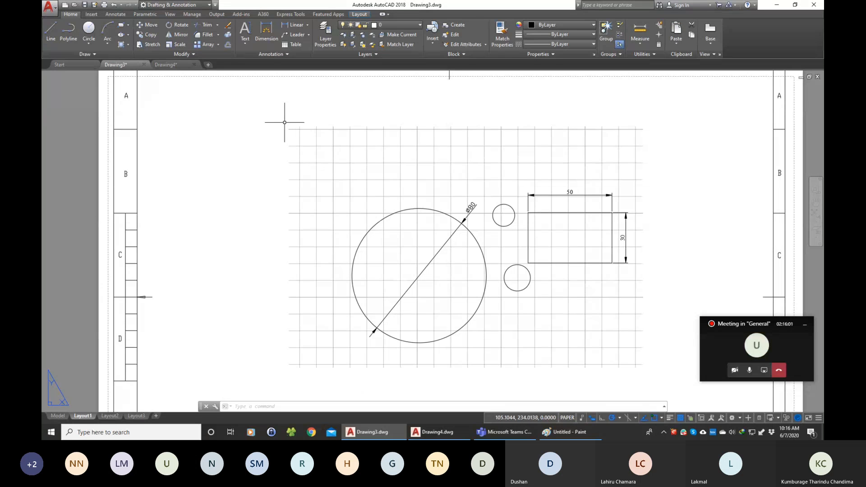
left_click(58, 415)
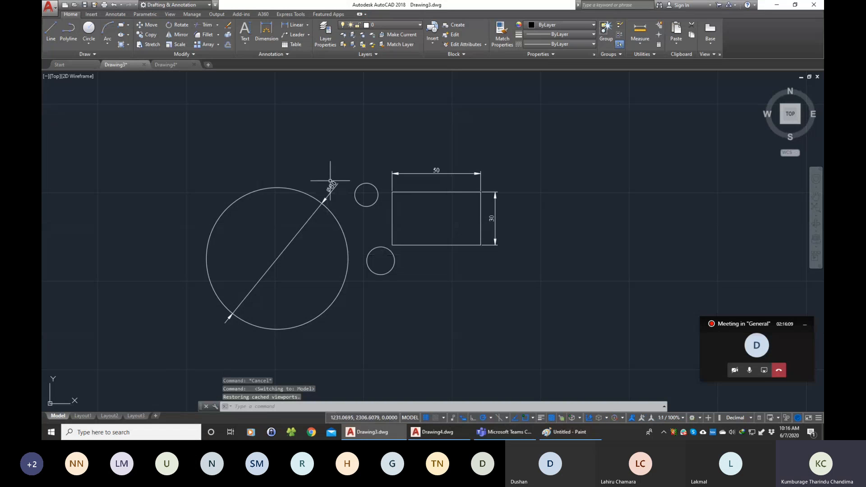
left_click(83, 415)
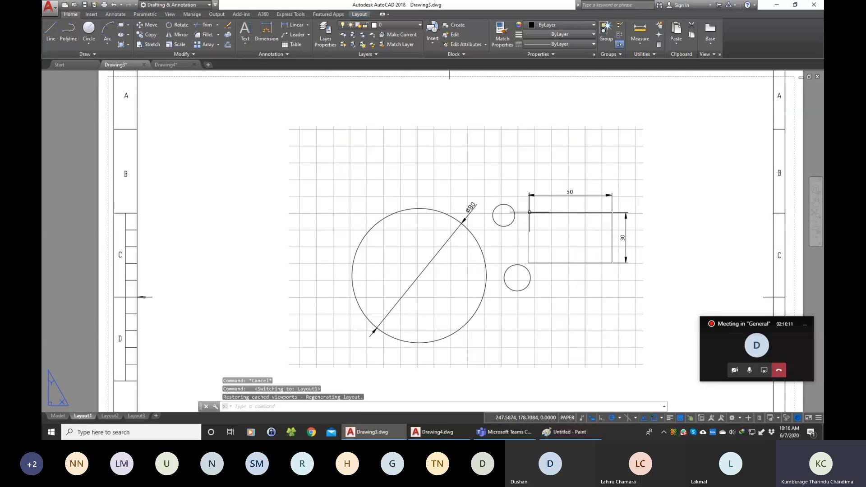
Delete the horizontal 50 dimension above the rectangle in model space, and check the change in Layout1.
left_click(58, 416)
left_click(448, 180)
left_click(427, 155)
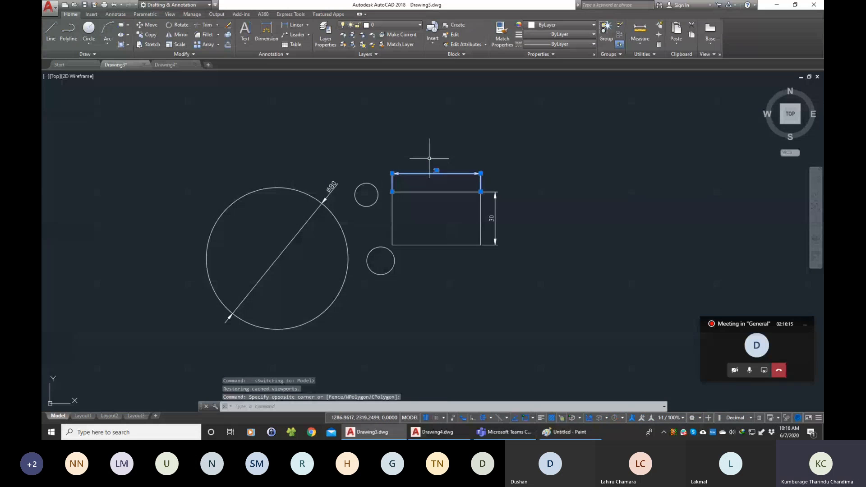
key("Delete")
left_click(83, 416)
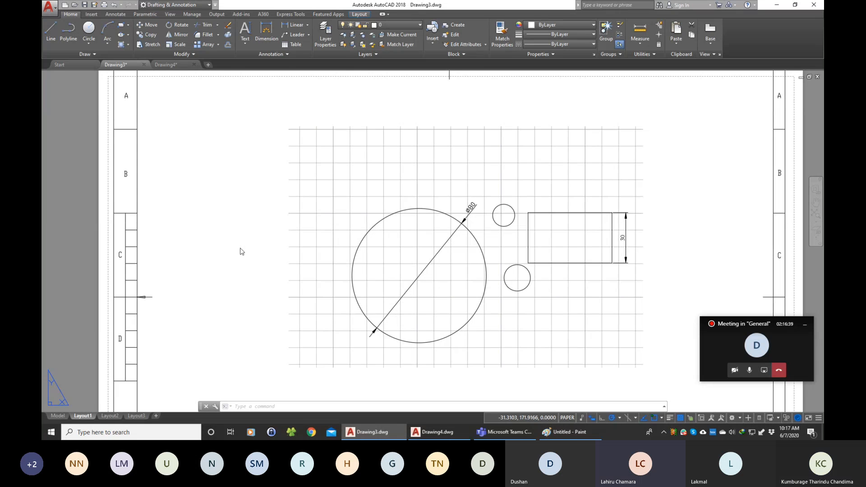
Compare the model space geometry with Layout1, and view the whole Layout1 sheet with its title block.
left_click(57, 416)
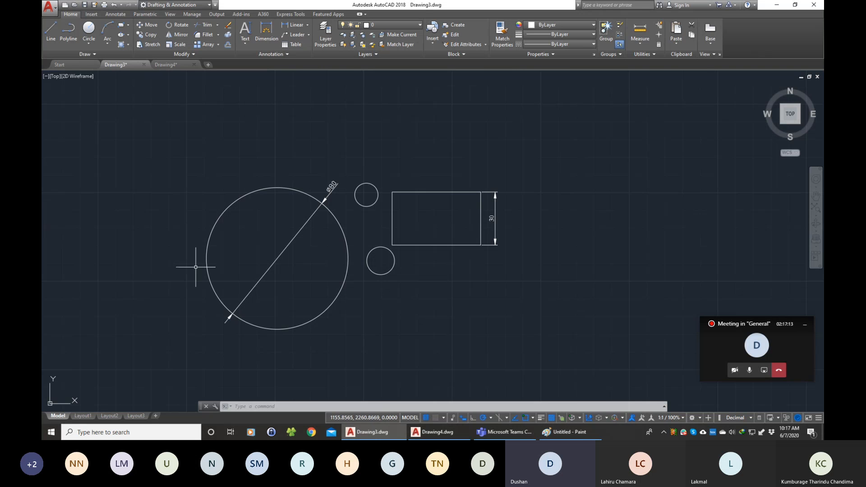
left_click(82, 416)
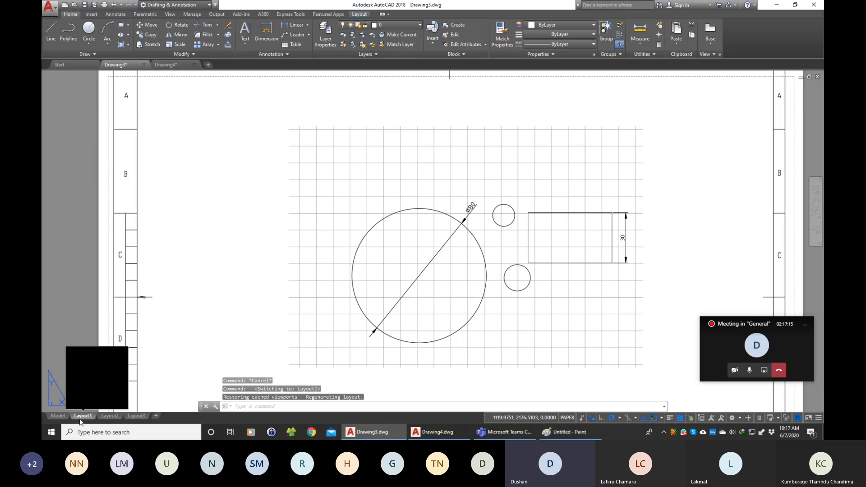
left_click(58, 415)
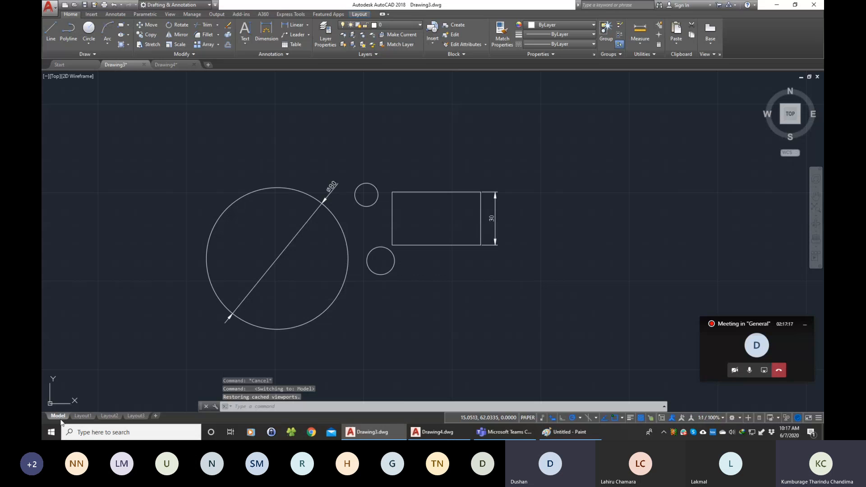
left_click(87, 417)
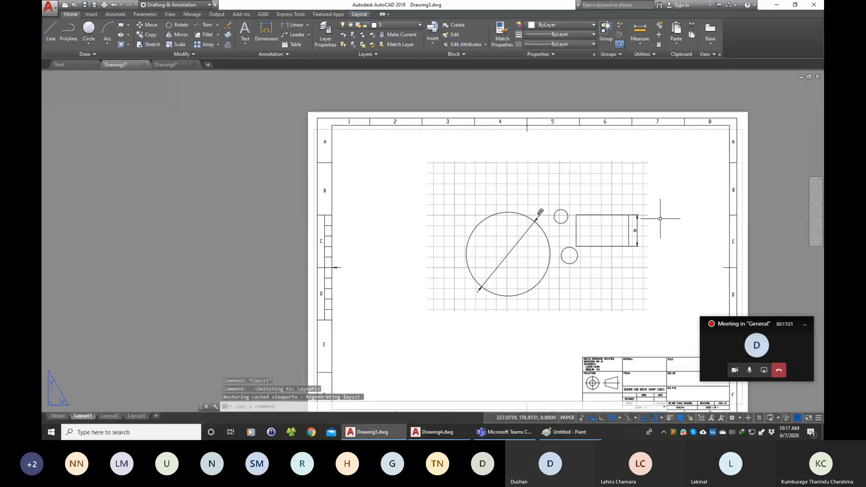
left_click(815, 201)
left_click_drag(762, 206, 752, 201)
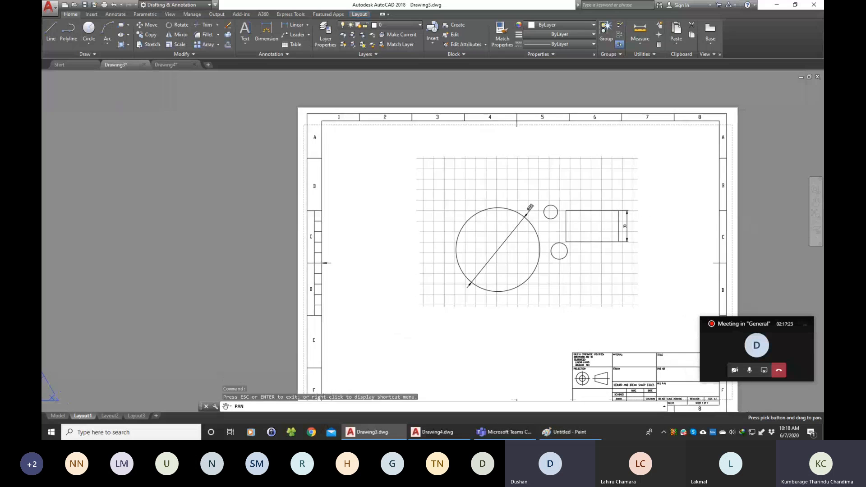
left_click_drag(620, 199, 533, 174)
Switch to Layout2 and delete its existing viewport from the sheet.
left_click(360, 15)
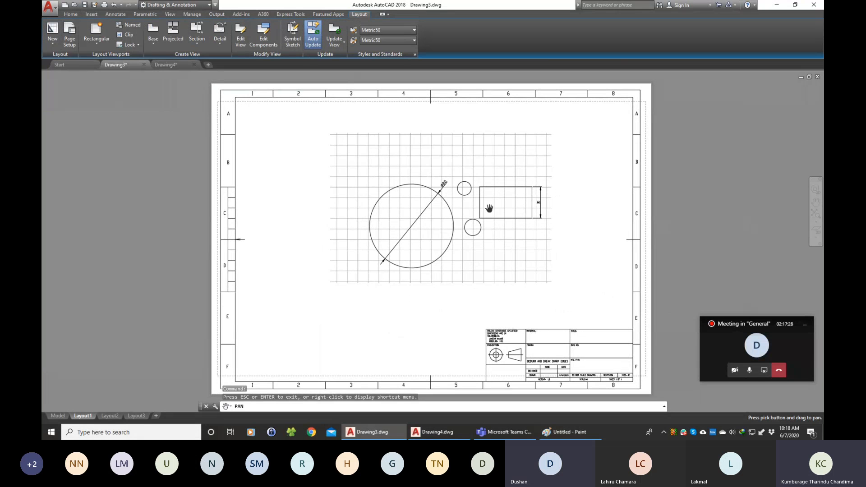
mouse_move(118, 414)
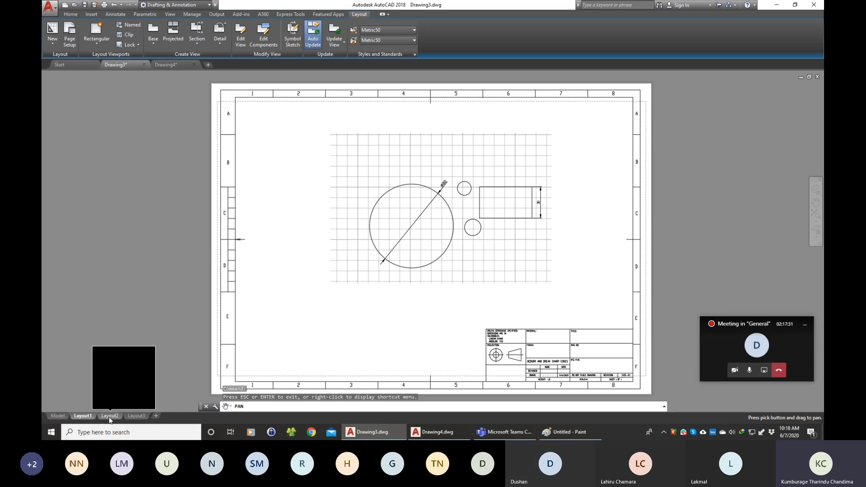
key("Escape")
left_click(109, 416)
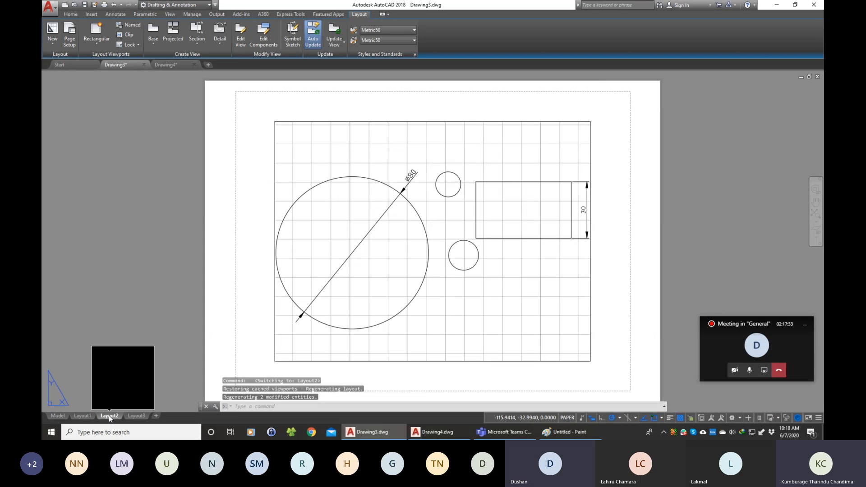
left_click(589, 277)
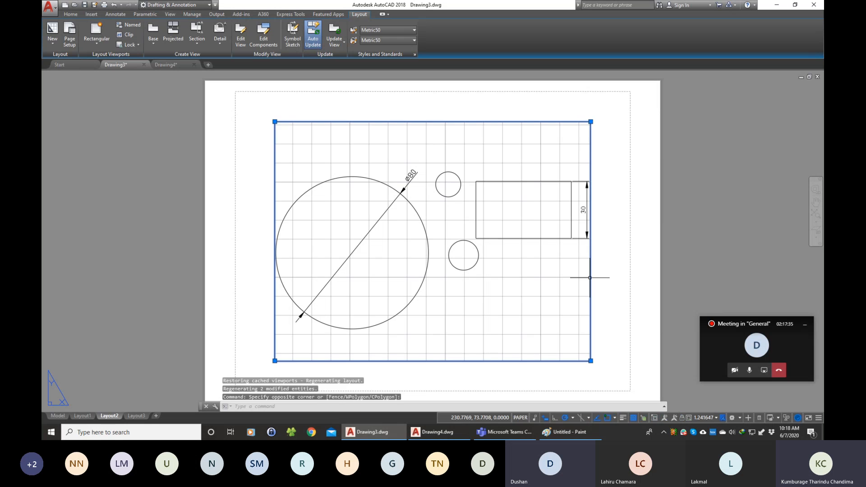
key("Delete")
scroll(341, 292, "down", 2)
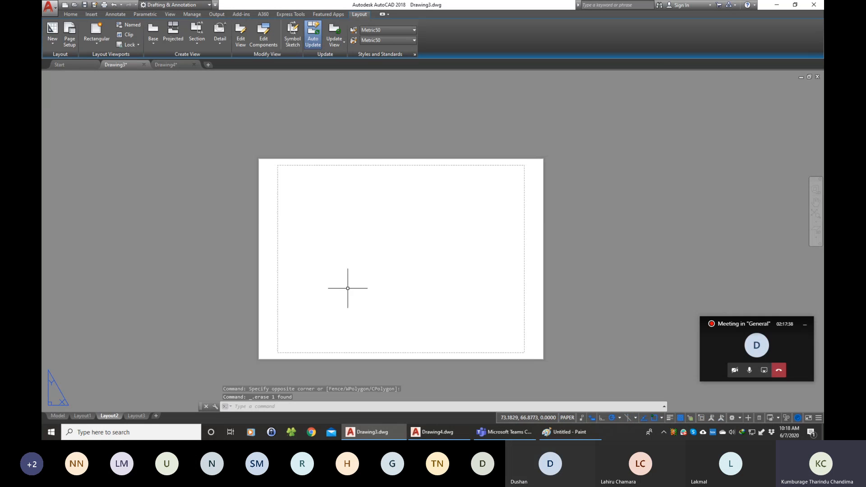
scroll(565, 303, "up", 2)
scroll(249, 332, "down", 2)
scroll(170, 345, "up", 2)
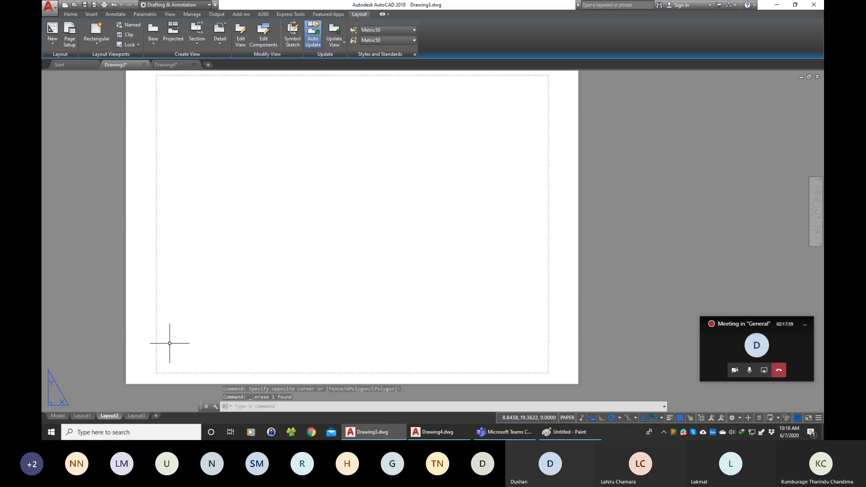
scroll(83, 141, "down", 2)
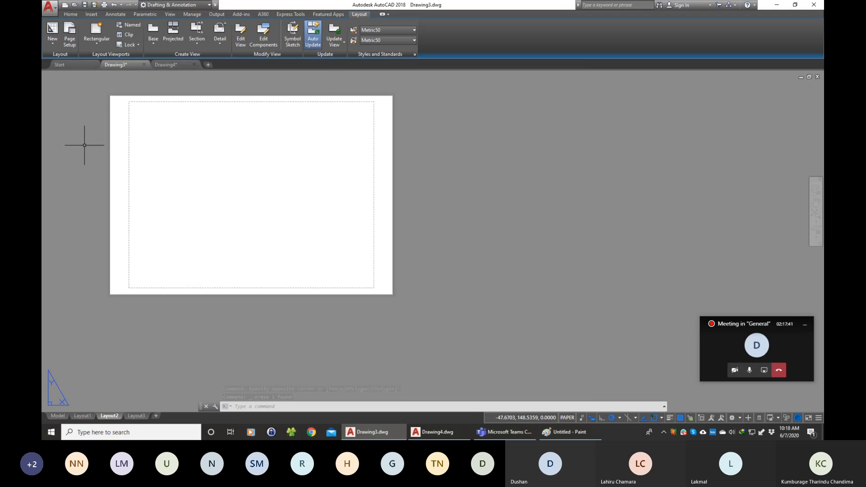
Create a rectangular viewport on the Layout2 sheet, covering most of the area inside the dashed printable margin.
scroll(72, 90, "up", 2)
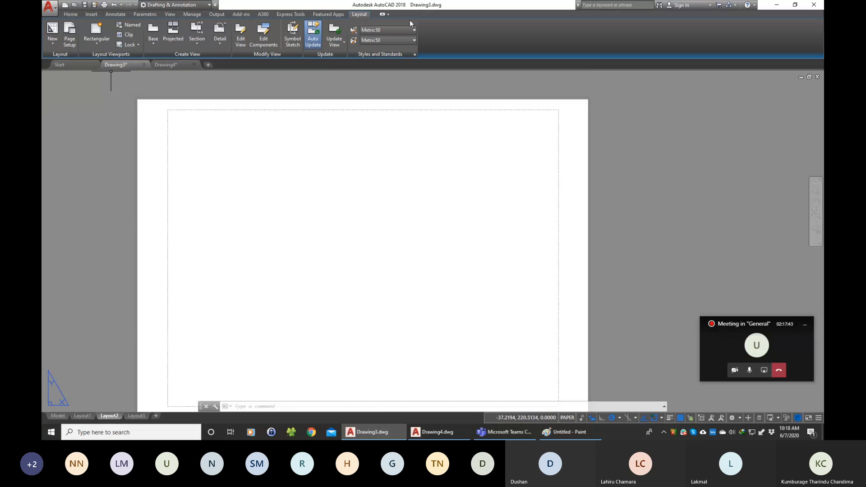
left_click(96, 32)
left_click(181, 136)
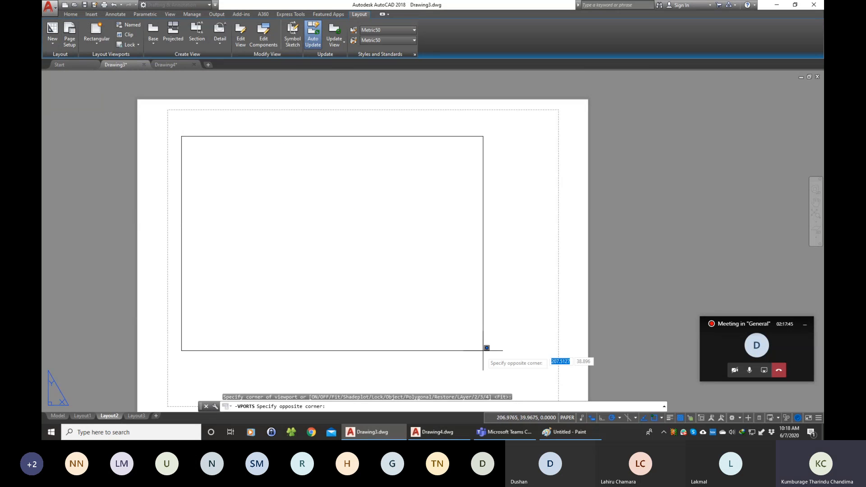
left_click(526, 362)
scroll(419, 297, "down", 2)
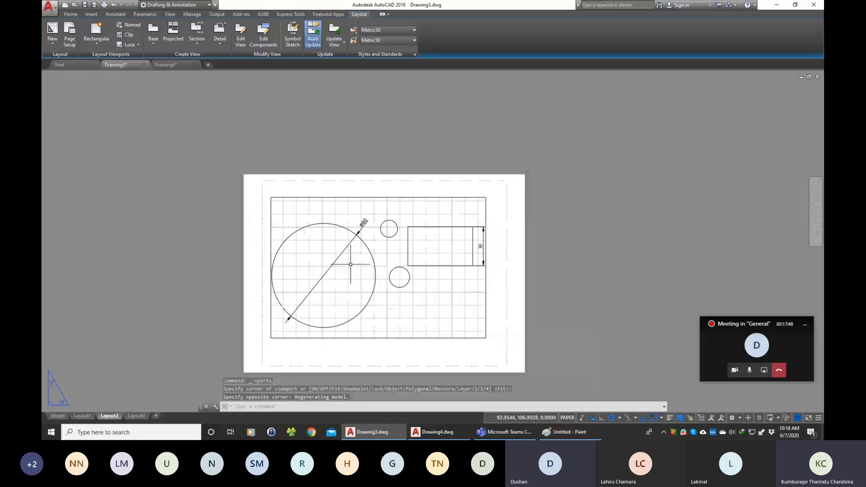
Activate the new viewport, adjust the zoom of the model view inside it, and return to paper space.
scroll(302, 285, "up", 2)
double_click(360, 176)
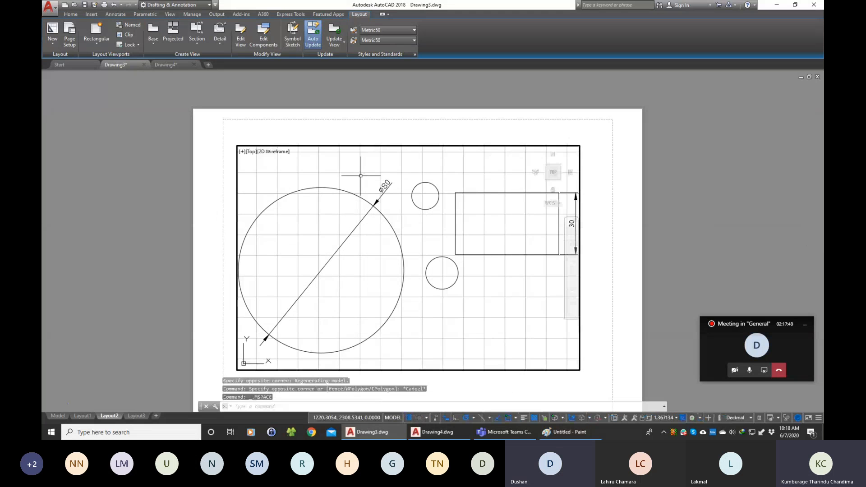
scroll(388, 221, "up", 2)
scroll(393, 216, "down", 4)
scroll(316, 189, "up", 2)
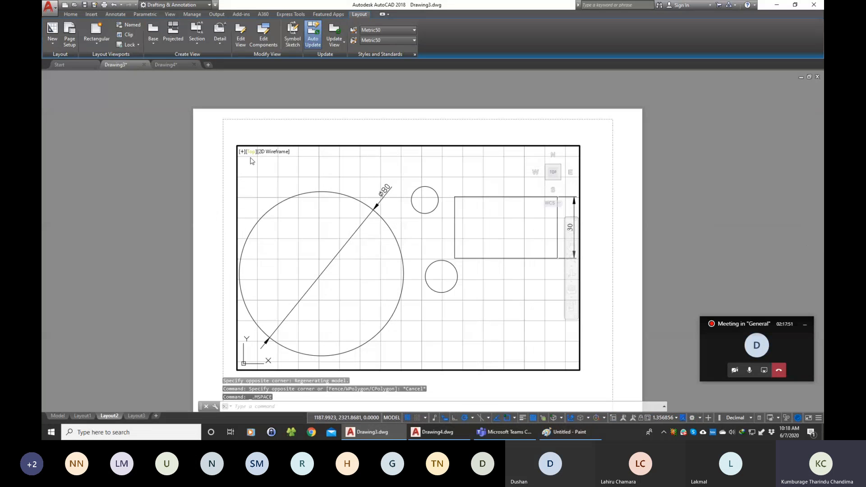
double_click(231, 132)
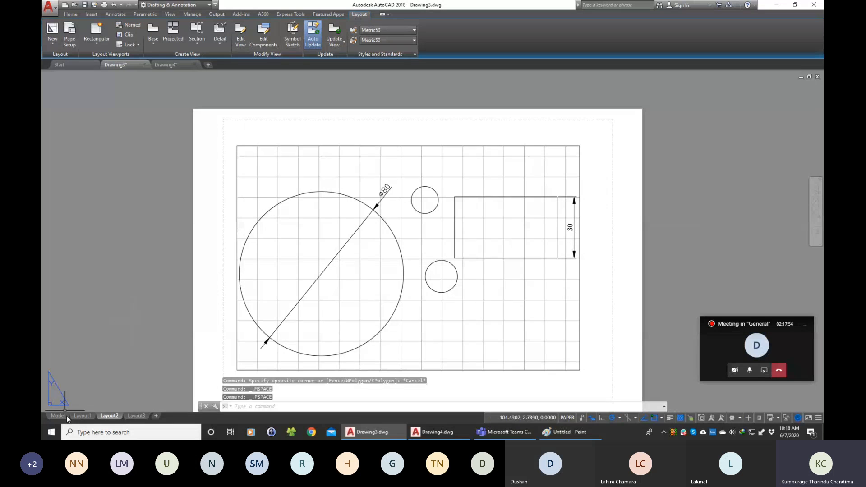
Delete the two small circles between the large circle and the rectangle in model space, and check the change in Layout2.
left_click(55, 418)
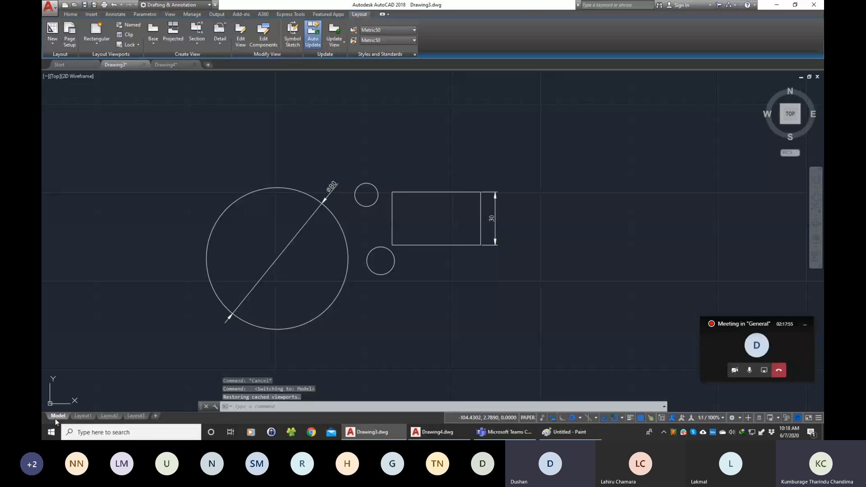
left_click(367, 184)
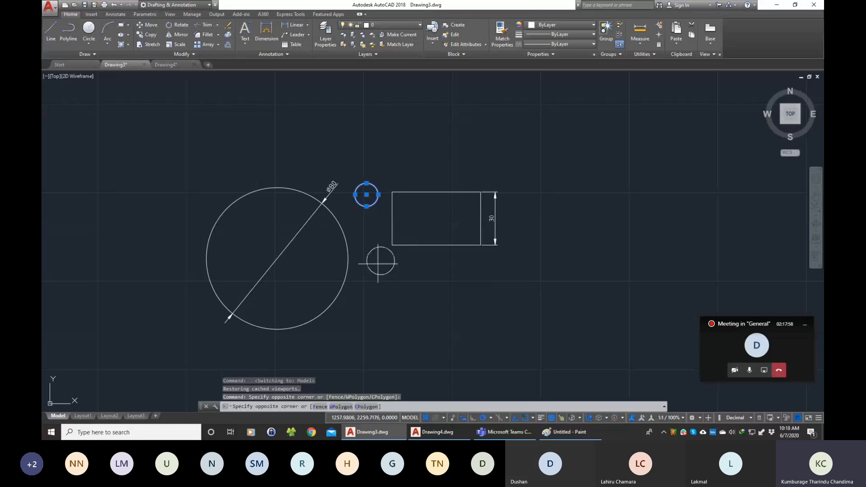
left_click(358, 244)
left_click(398, 281)
key("Delete")
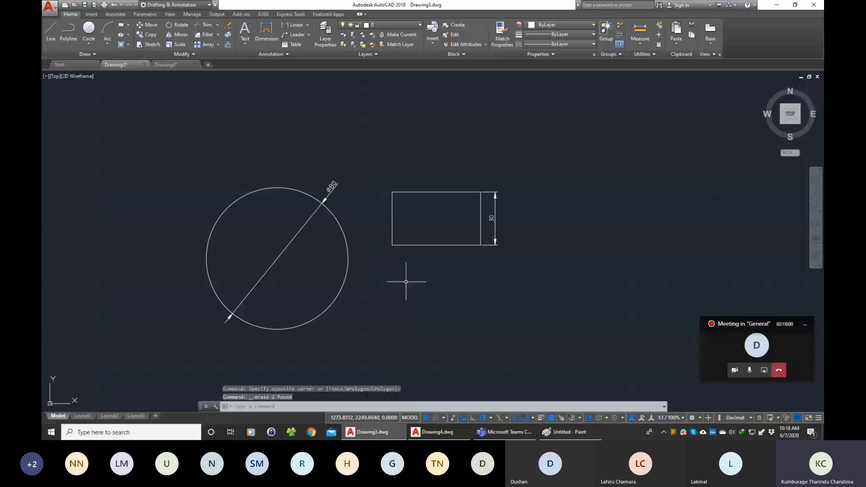
left_click(109, 416)
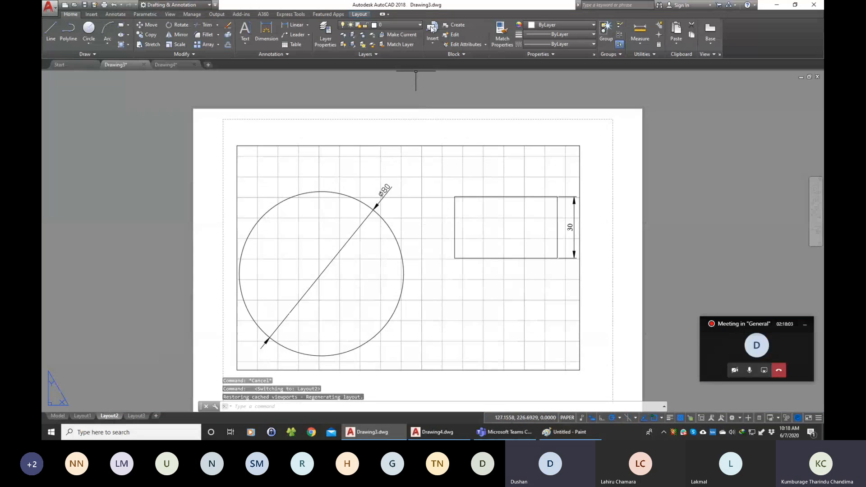
Stretch the upper-left corner of the Layout2 viewport outward to bring its left edge close to the printable margin.
left_click(237, 148)
left_click(237, 145)
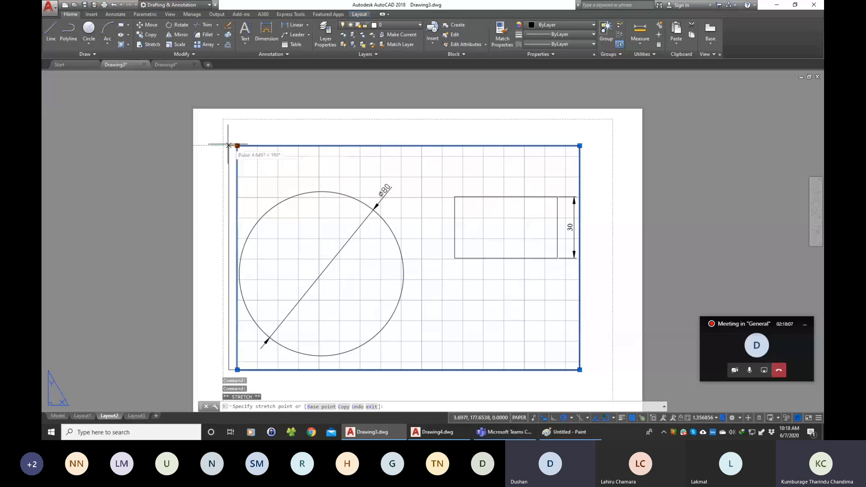
left_click(226, 146)
left_click(231, 141)
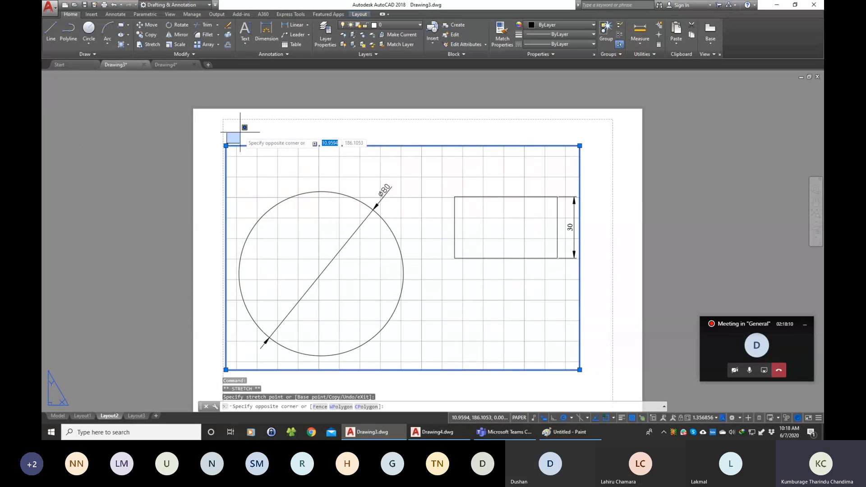